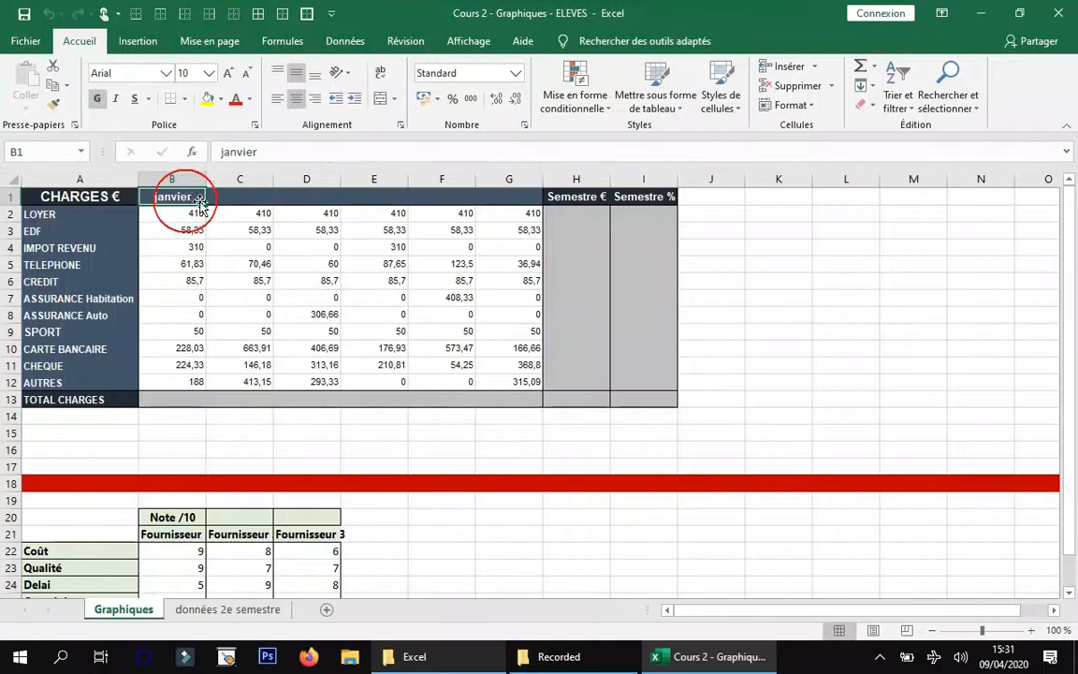
# Step: Fill the month series from janvier in B1 across to juin in G1
pyautogui.moveTo(205, 205); pyautogui.dragTo(519, 204)
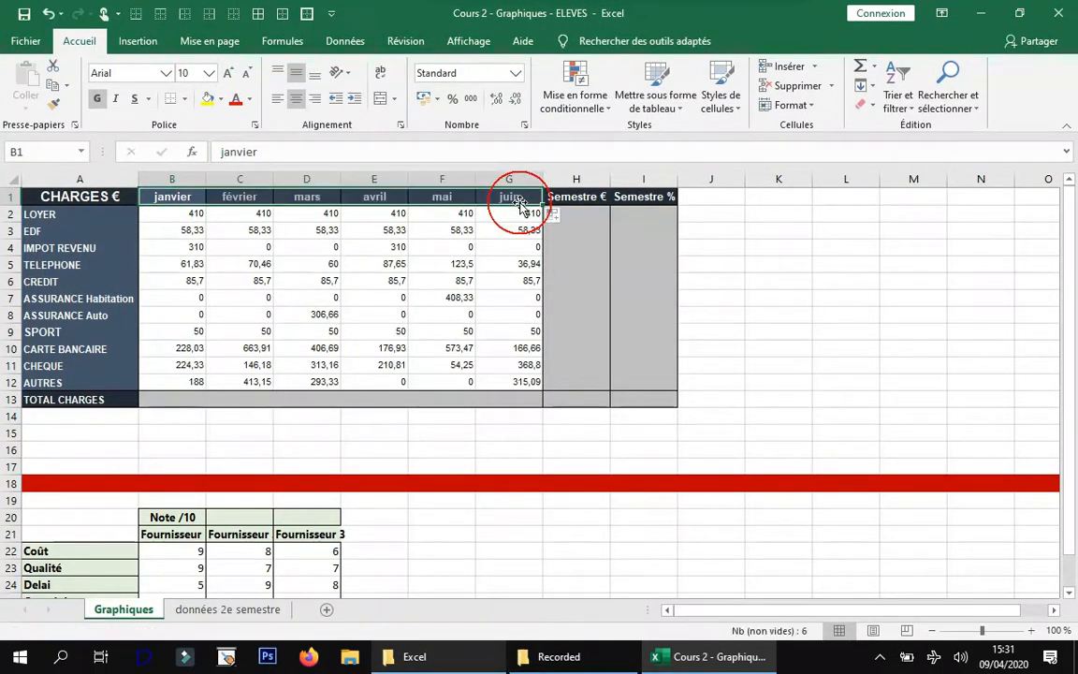
pyautogui.click(516, 196)
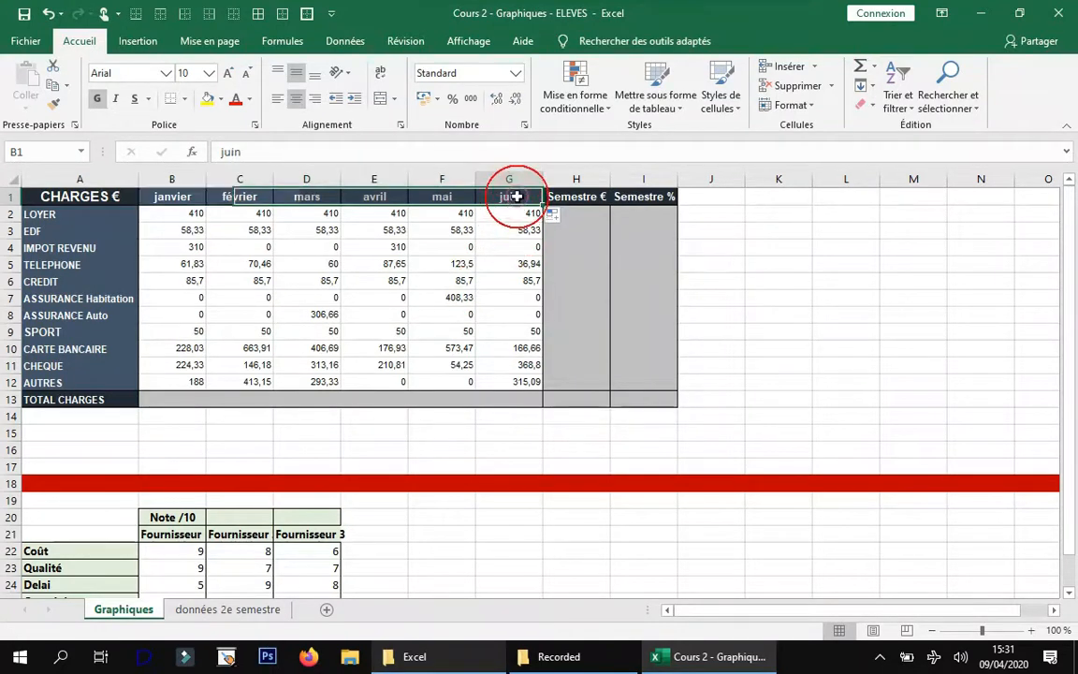
# Step: Enter a SOMME formula in H2 that adds the LOYER amounts in B2:G2
pyautogui.click(582, 213)
pyautogui.write('=so')
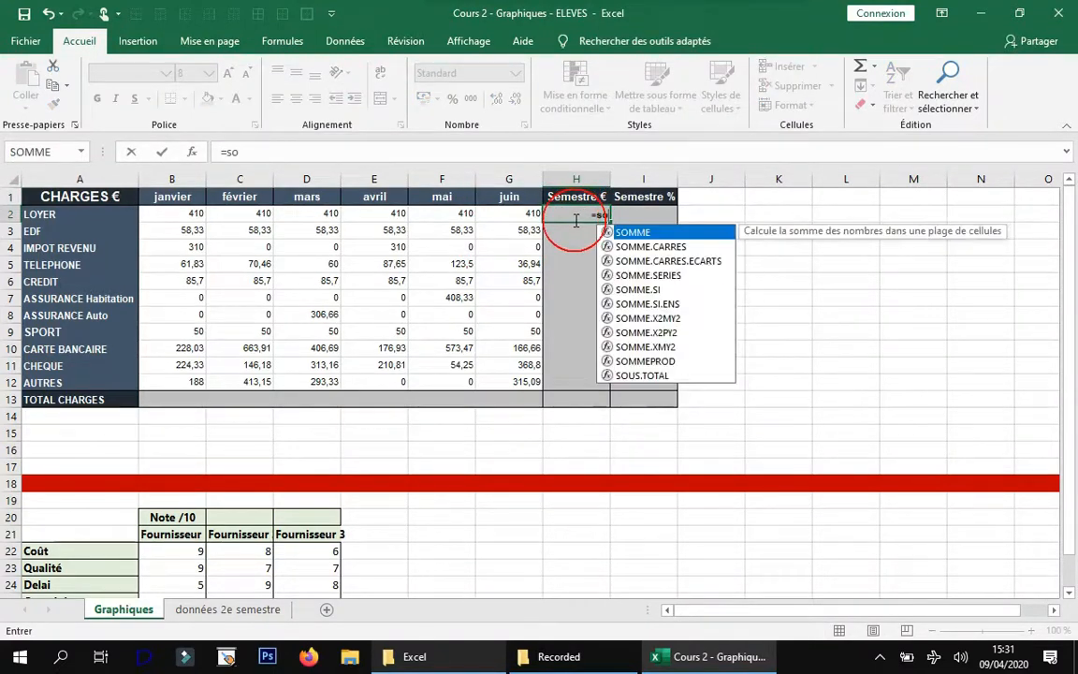
pyautogui.doubleClick(628, 233)
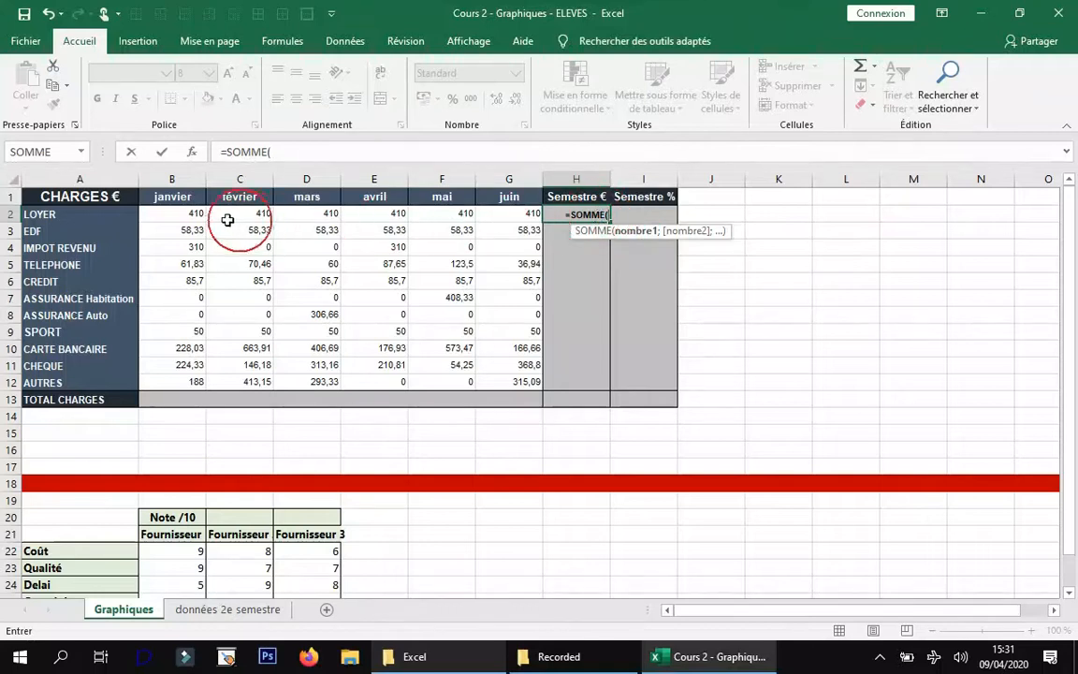
pyautogui.moveTo(192, 213); pyautogui.dragTo(519, 214)
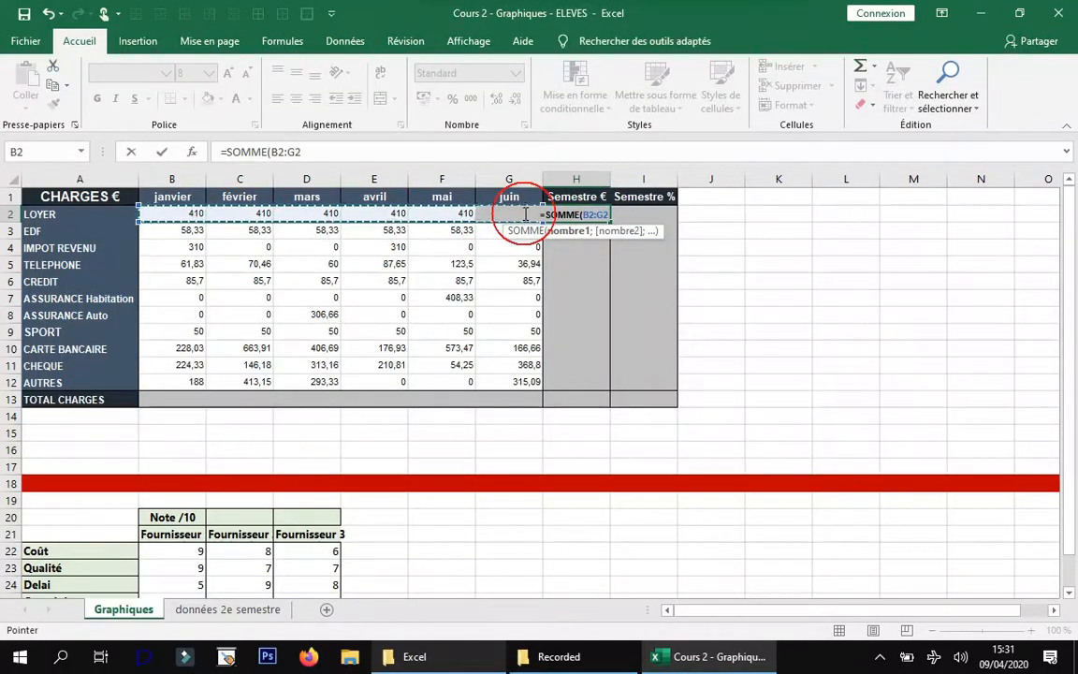
pyautogui.press('Return')
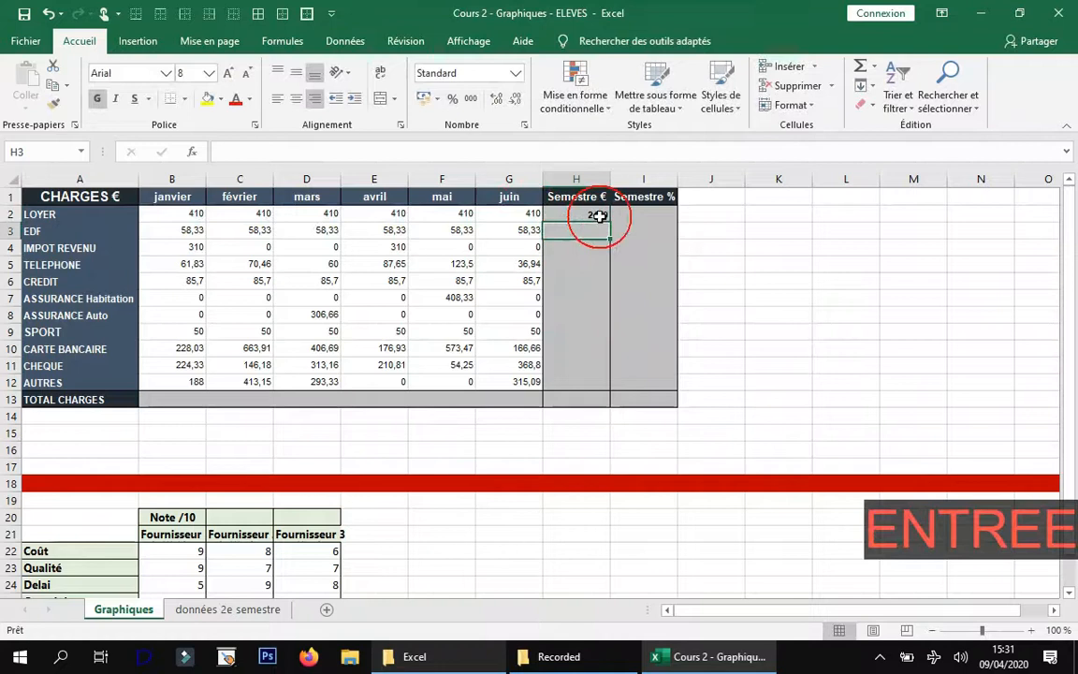
# Step: Copy the H2 sum down to H12, filling the values without the formatting
pyautogui.moveTo(609, 219); pyautogui.dragTo(589, 385)
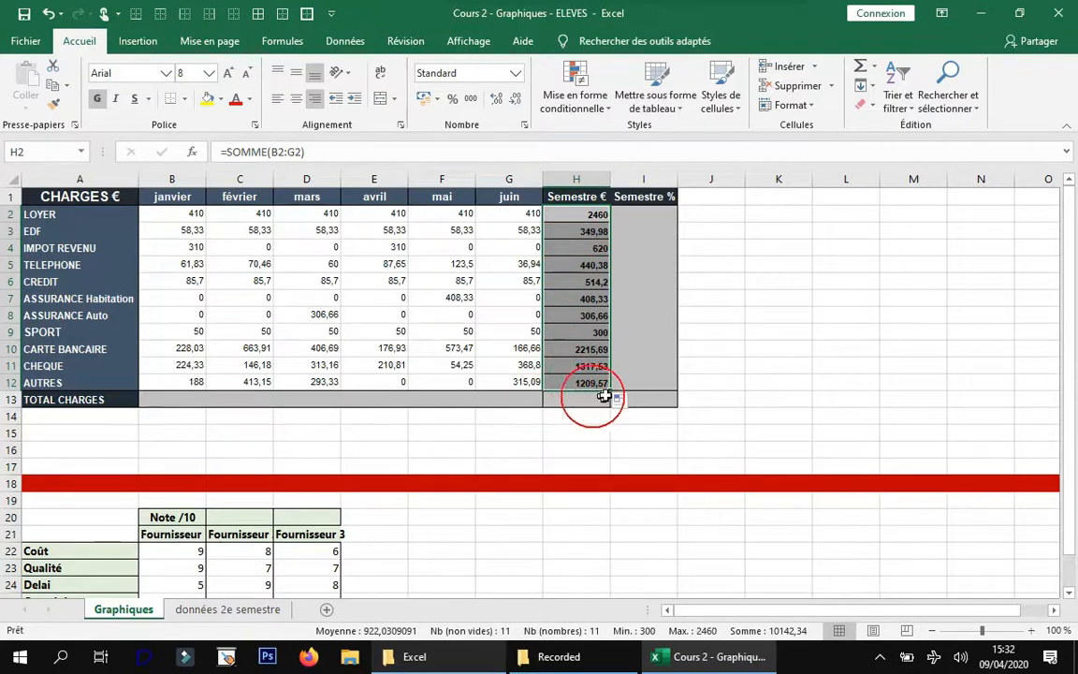
pyautogui.click(621, 399)
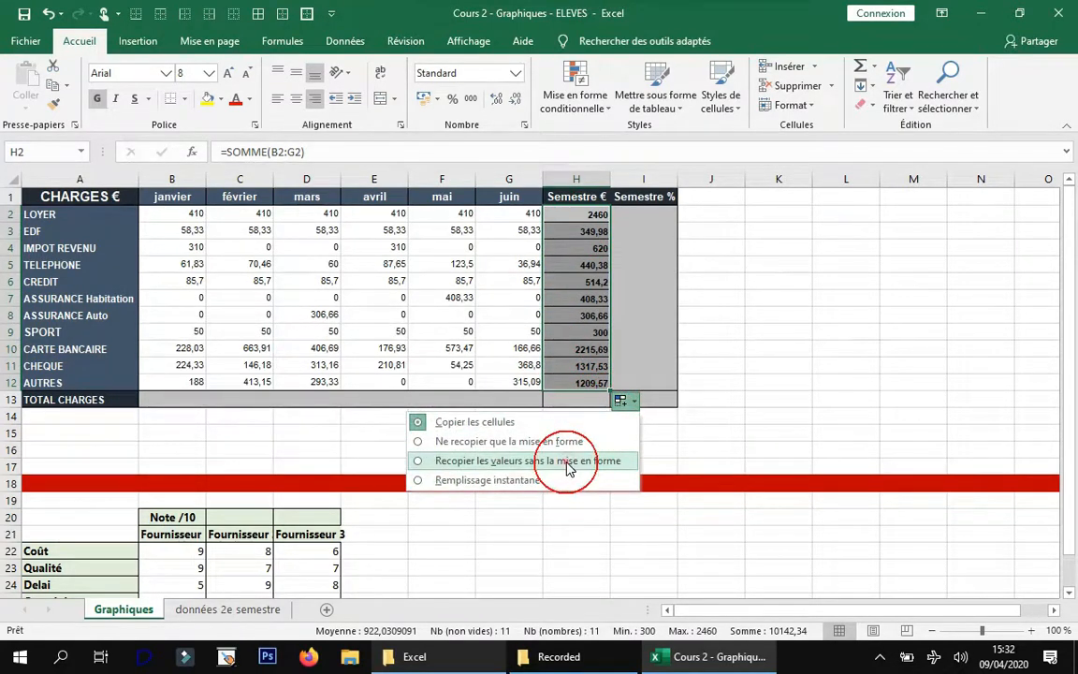
pyautogui.click(568, 464)
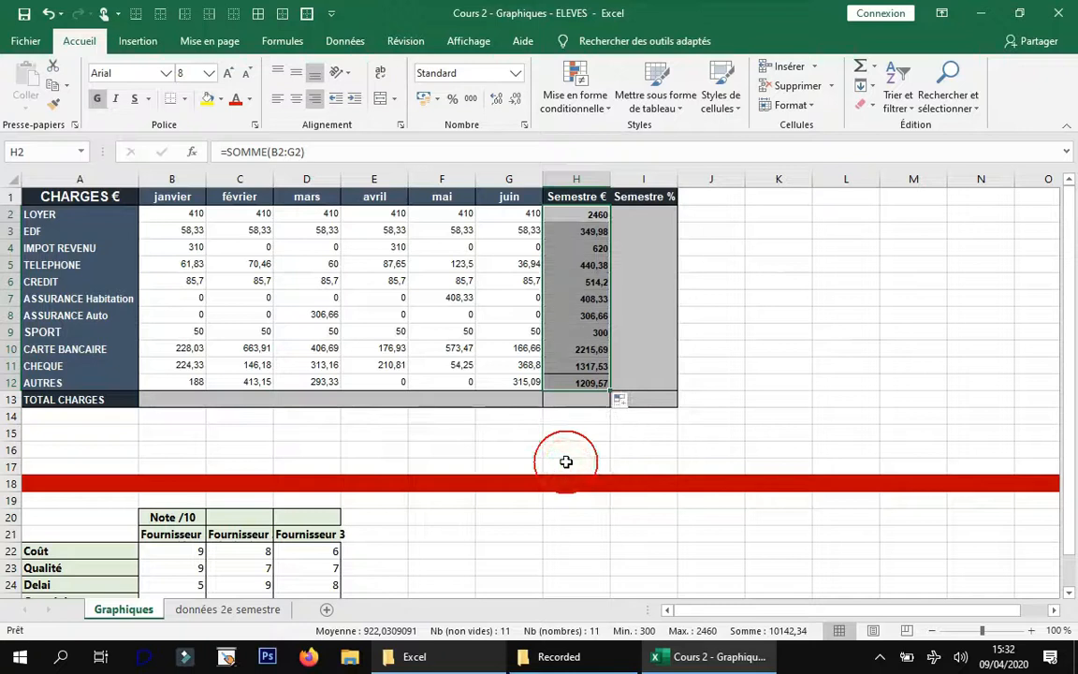
# Step: Enter a SOMME formula in B13 that adds the janvier charges in B2:B12
pyautogui.click(185, 400)
pyautogui.write('=so')
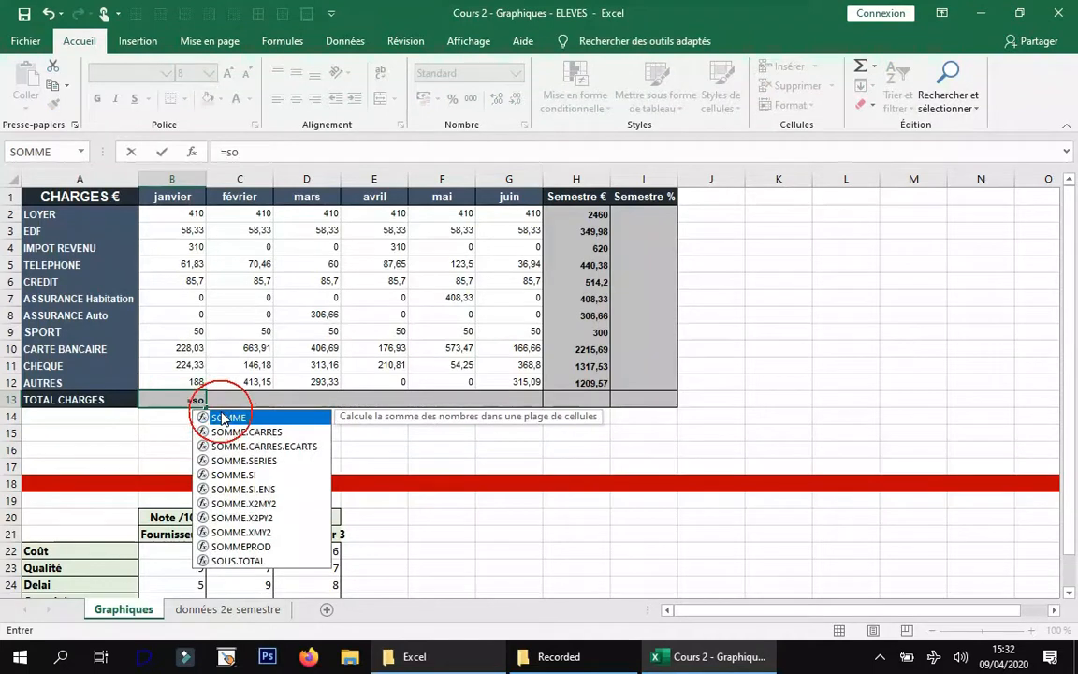
pyautogui.doubleClick(222, 418)
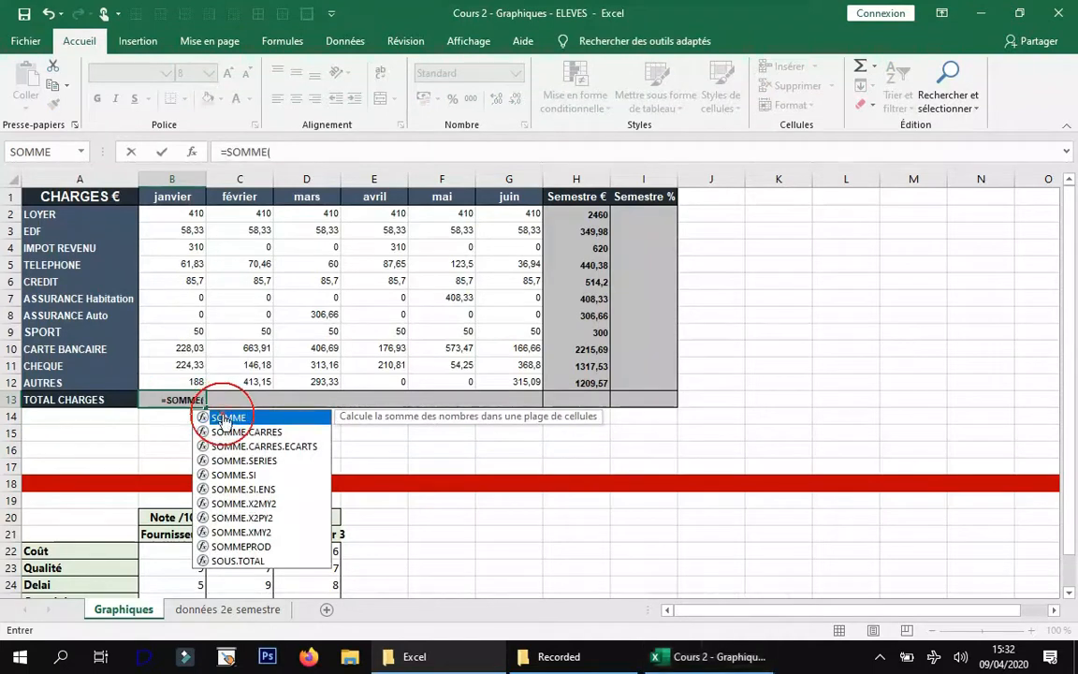
pyautogui.moveTo(186, 214); pyautogui.dragTo(599, 409)
pyautogui.press('Return')
# Step: Copy the B13 total across to H13, filling the values without the formatting
pyautogui.click(182, 401)
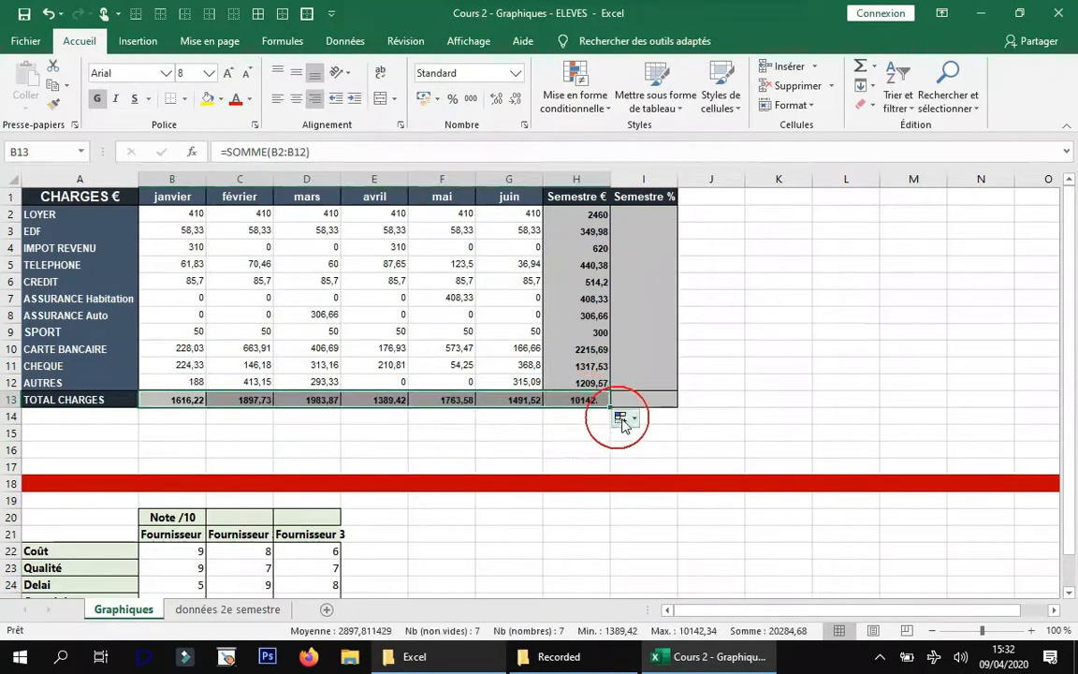
pyautogui.click(620, 418)
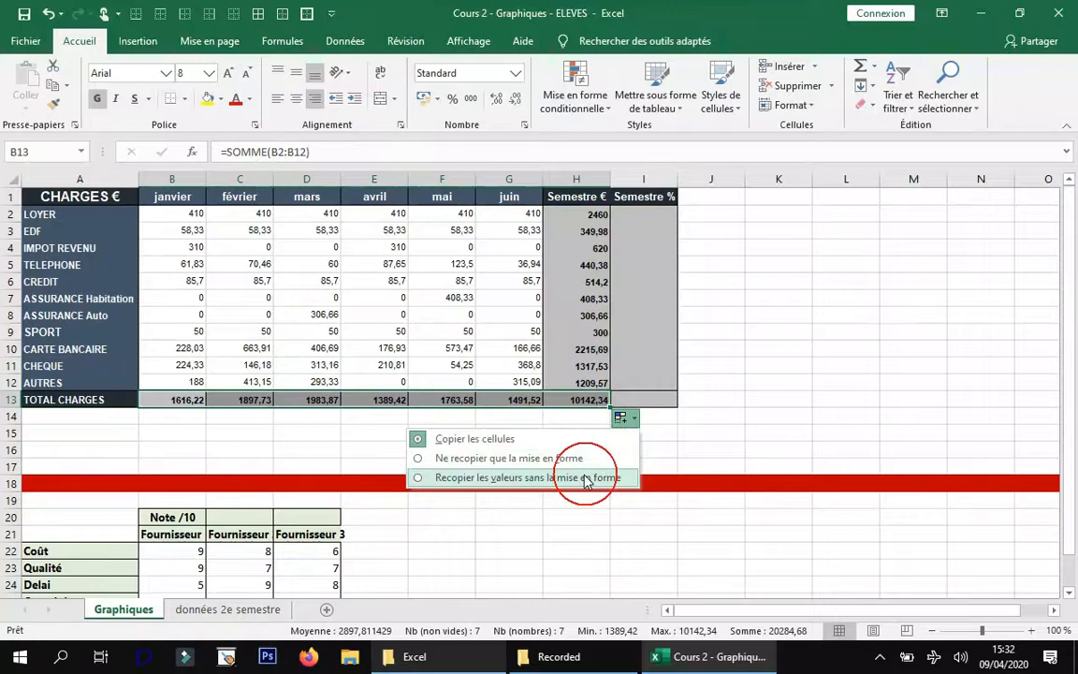
pyautogui.click(568, 475)
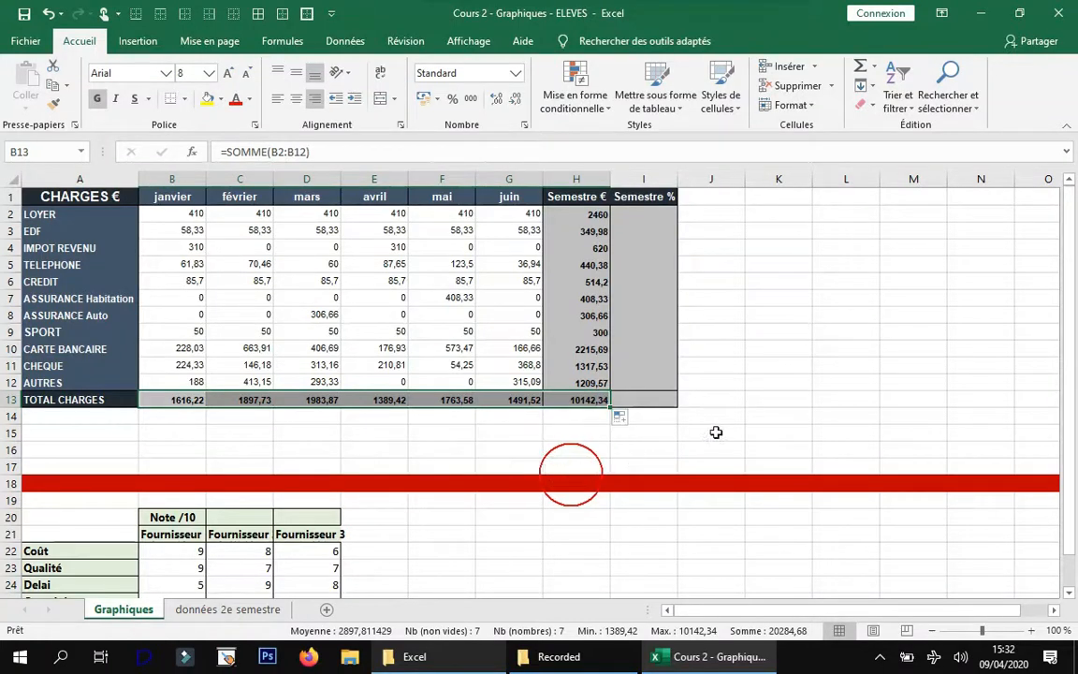
# Step: Cross-check the overall total by comparing the sum of H2:H12 with the sum of B13:G13
pyautogui.click(724, 397)
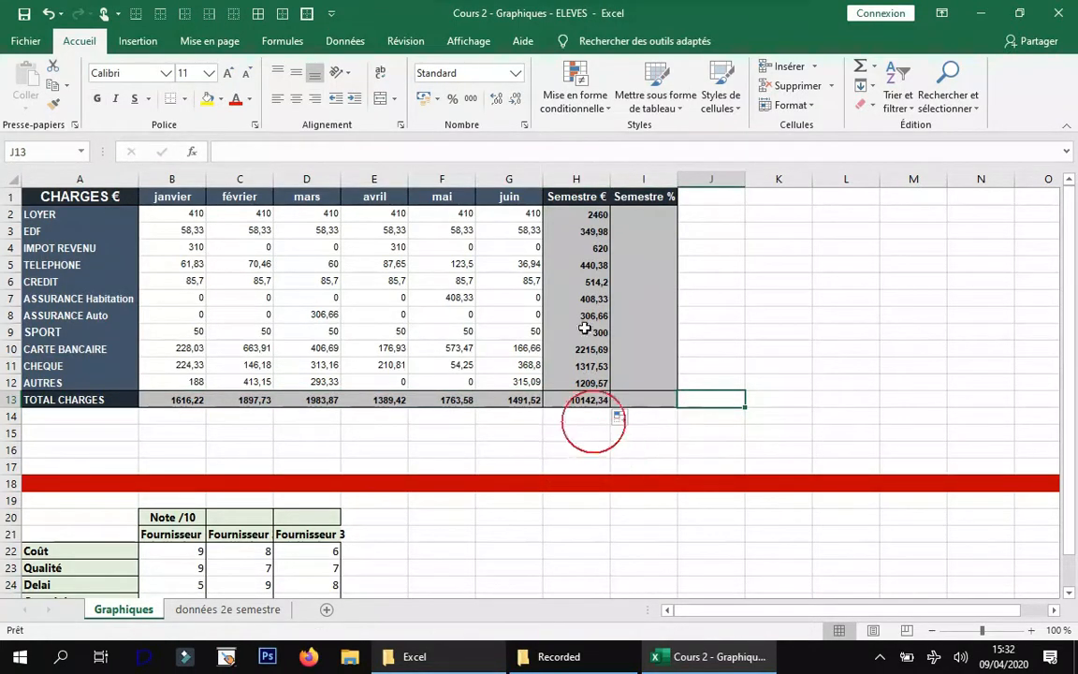
pyautogui.moveTo(593, 216); pyautogui.dragTo(585, 383)
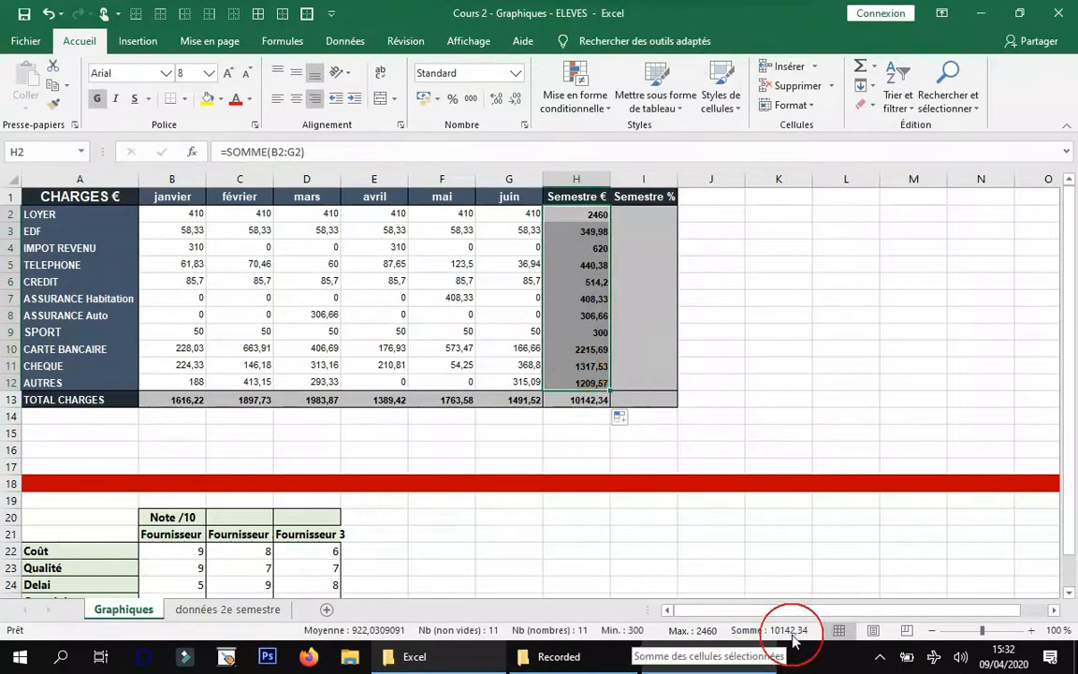
pyautogui.moveTo(180, 400); pyautogui.dragTo(499, 403)
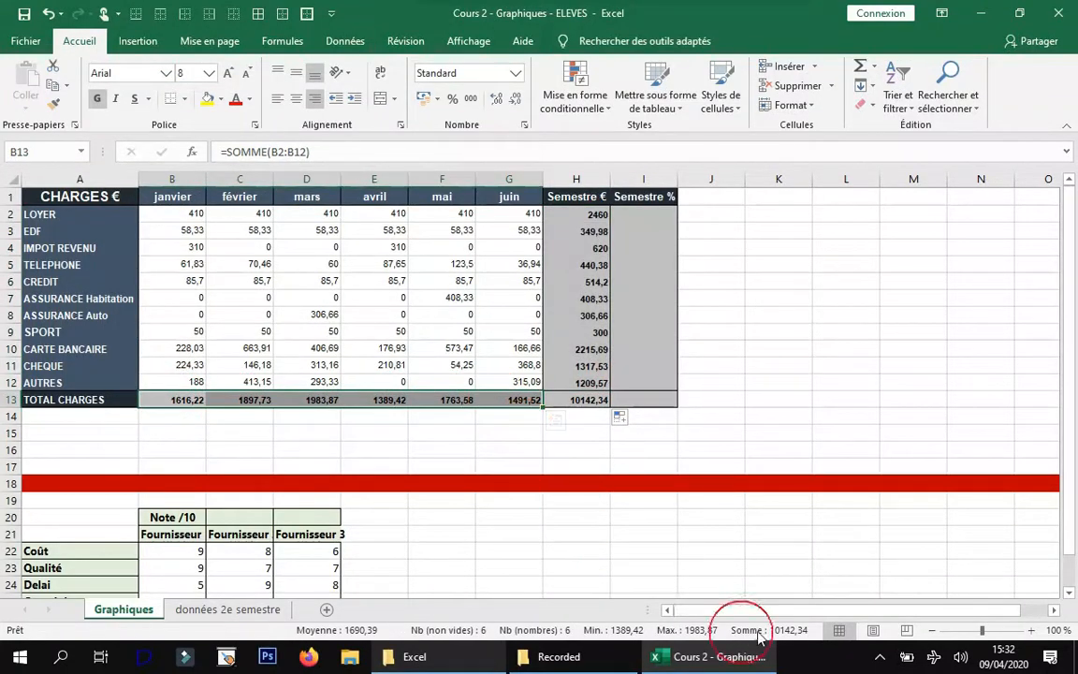
# Step: Enter the formula =H2/H13 in I2 to calculate the LOYER share of total charges
pyautogui.click(634, 216)
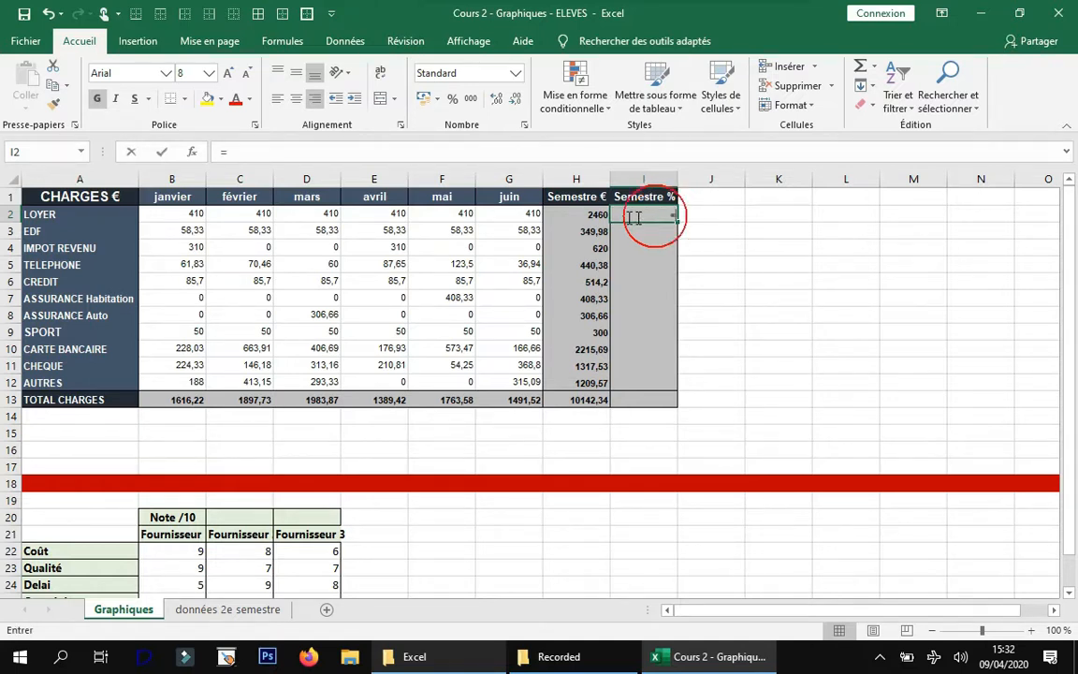
pyautogui.click(582, 216)
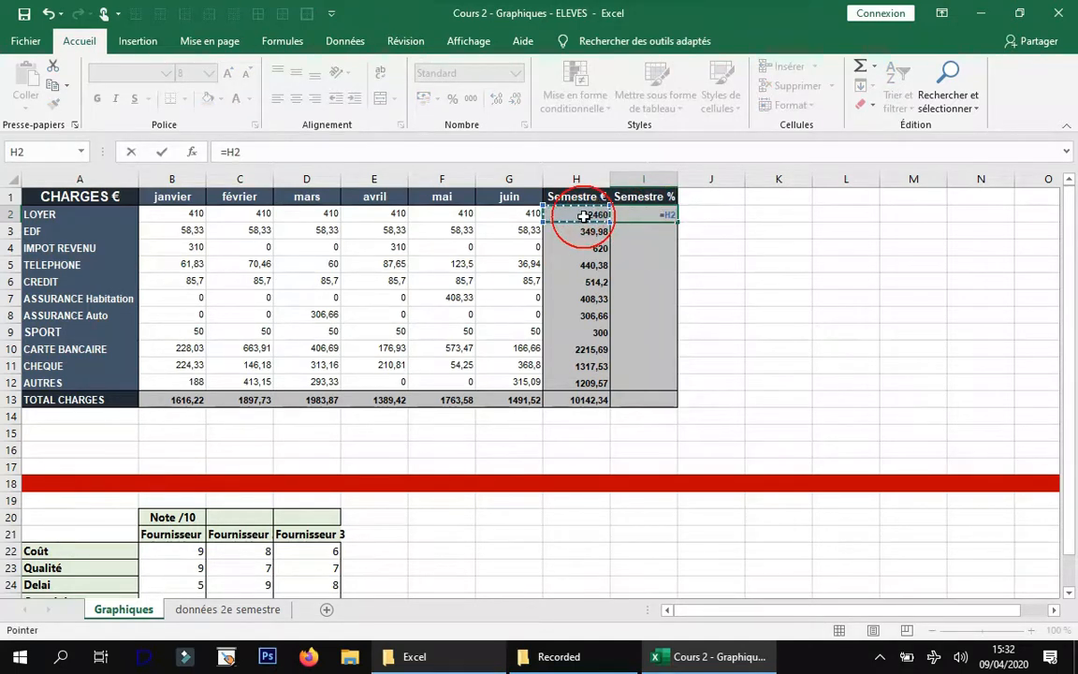
pyautogui.press('shift')
pyautogui.write('/')
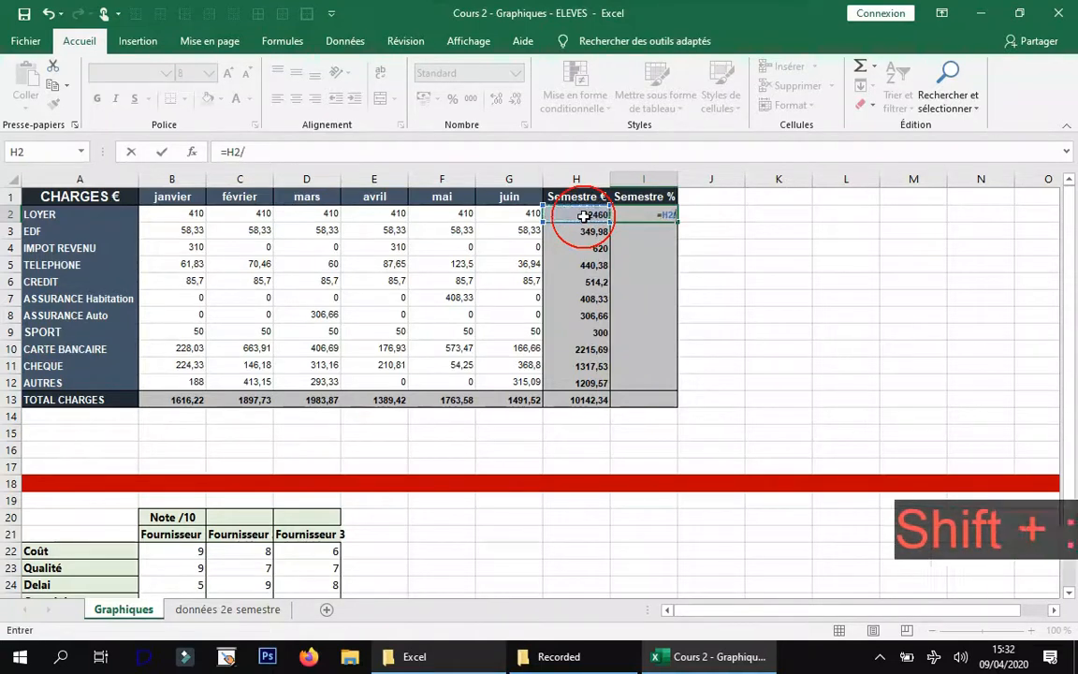
pyautogui.click(582, 400)
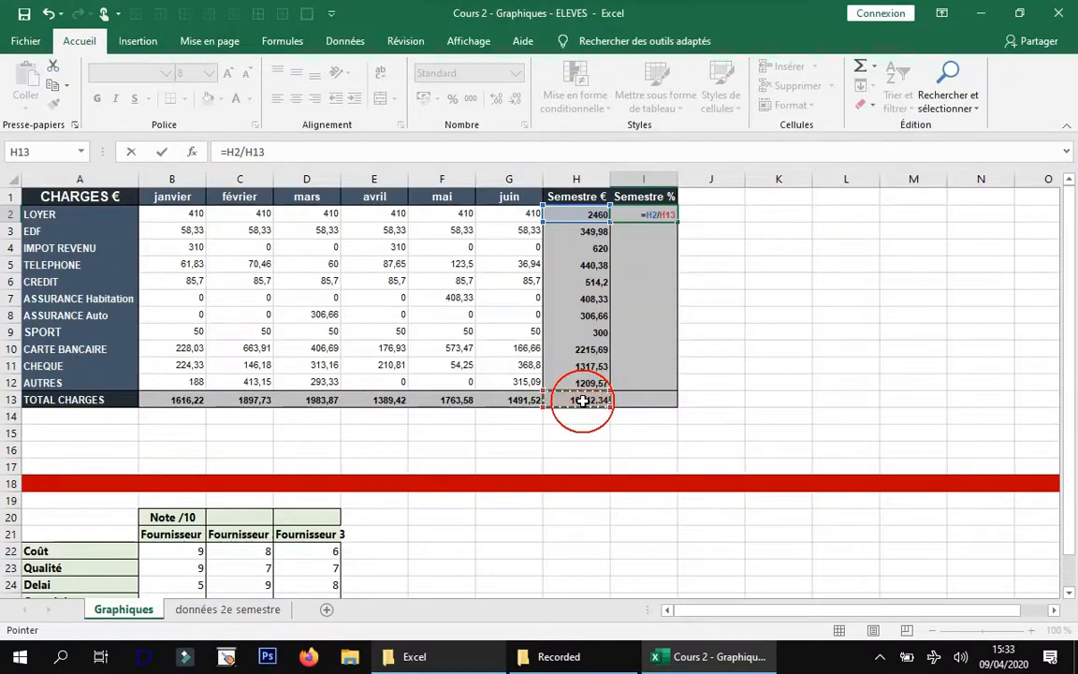
pyautogui.press('Return')
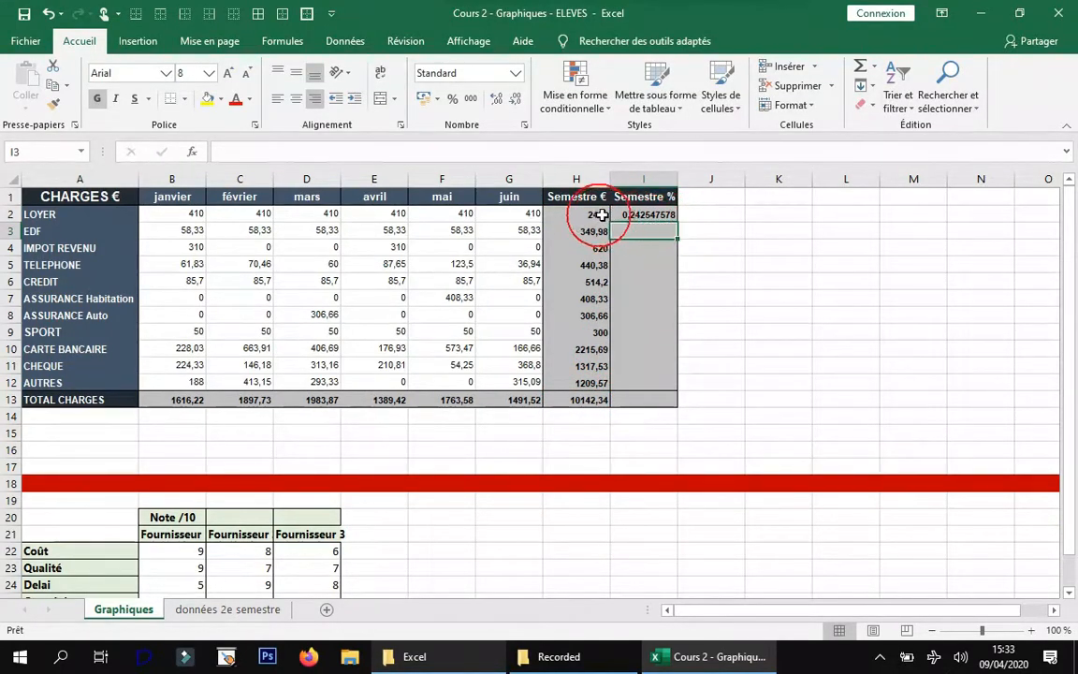
# Step: Try to copy the share formula from I2 down to I12, inspect the references in I12, and undo the fill
pyautogui.click(651, 216)
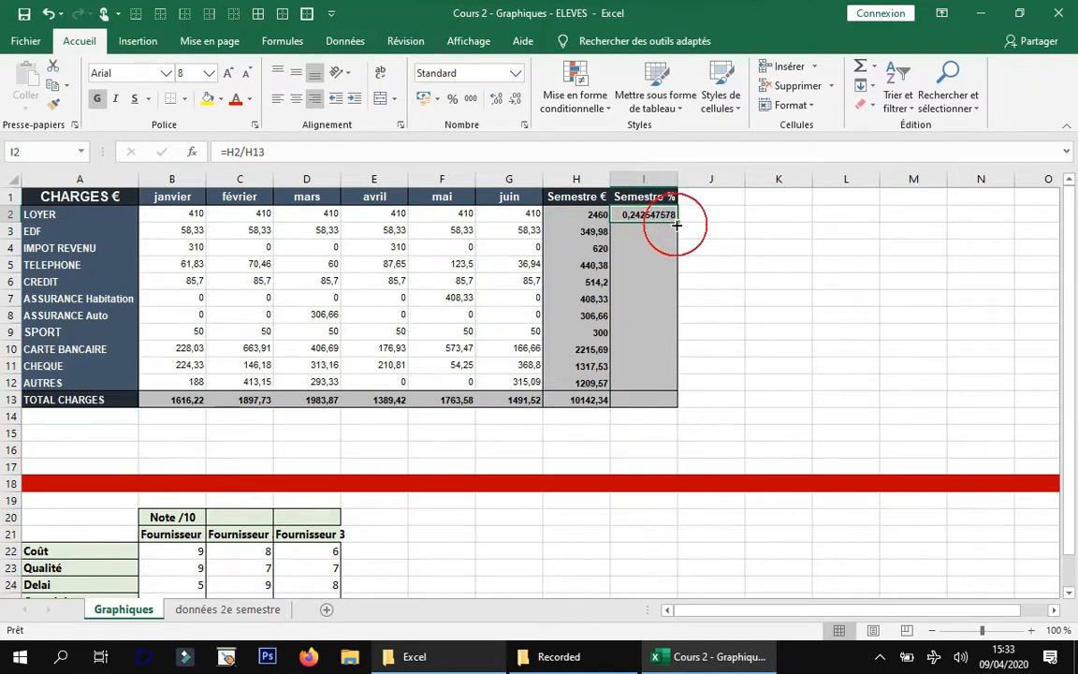
pyautogui.moveTo(678, 222); pyautogui.dragTo(670, 386)
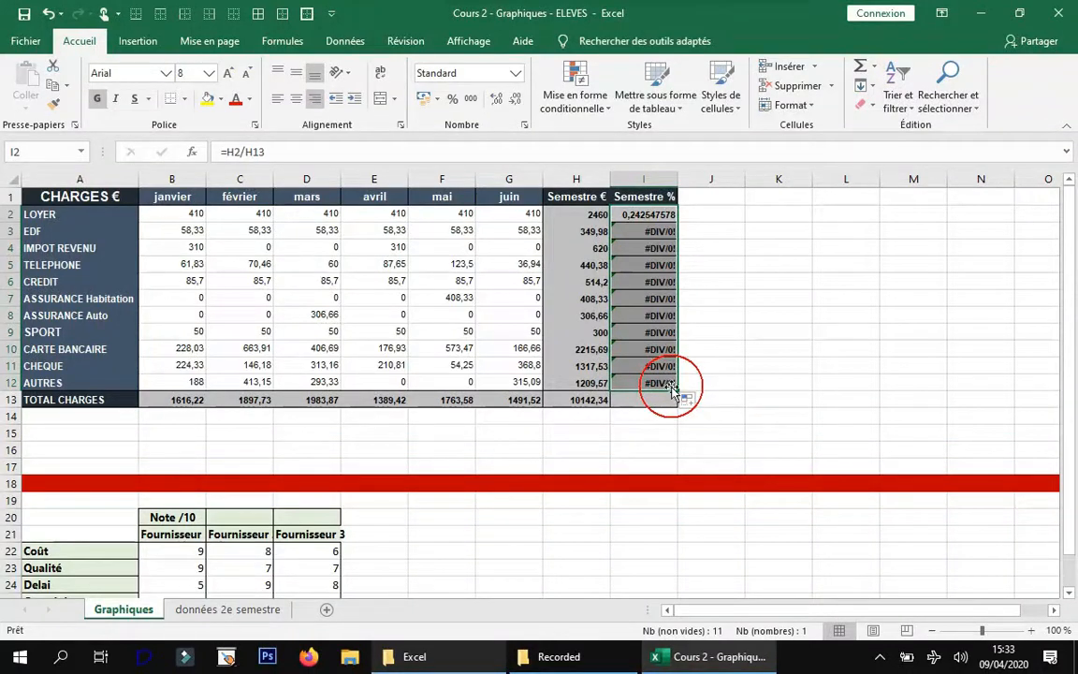
pyautogui.click(658, 383)
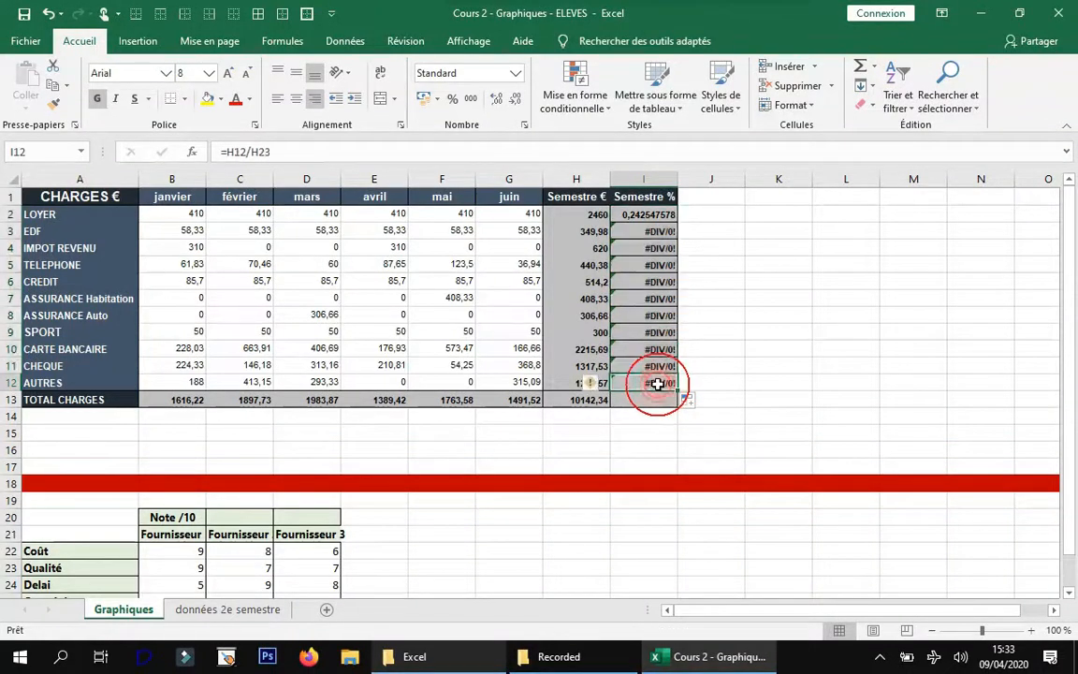
pyautogui.click(321, 150)
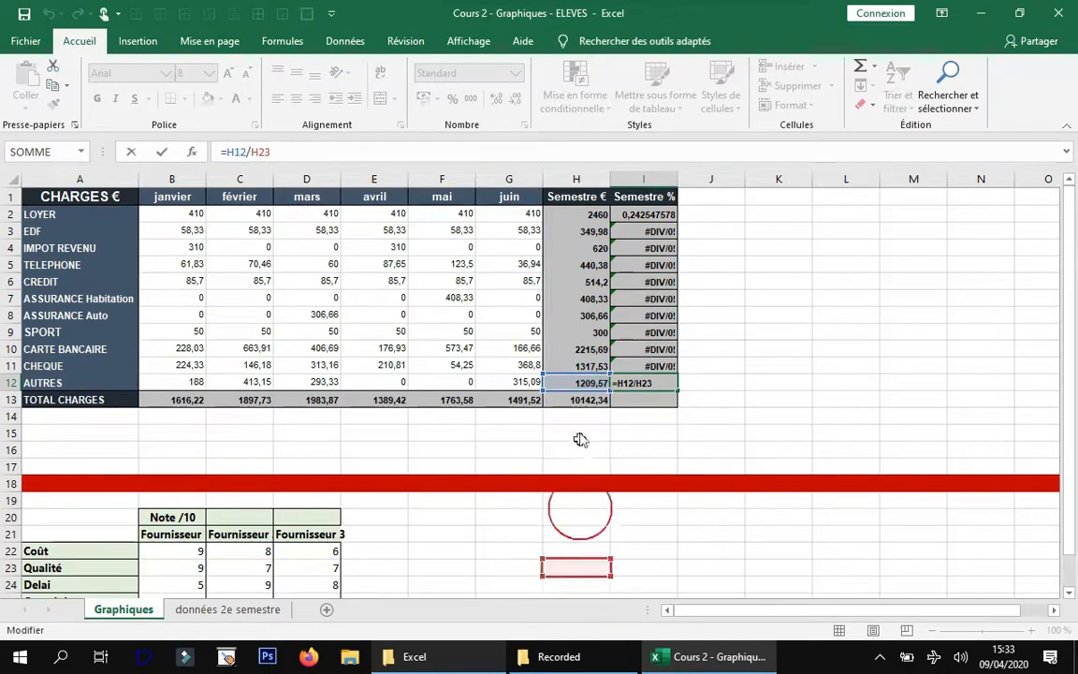
pyautogui.press('Escape')
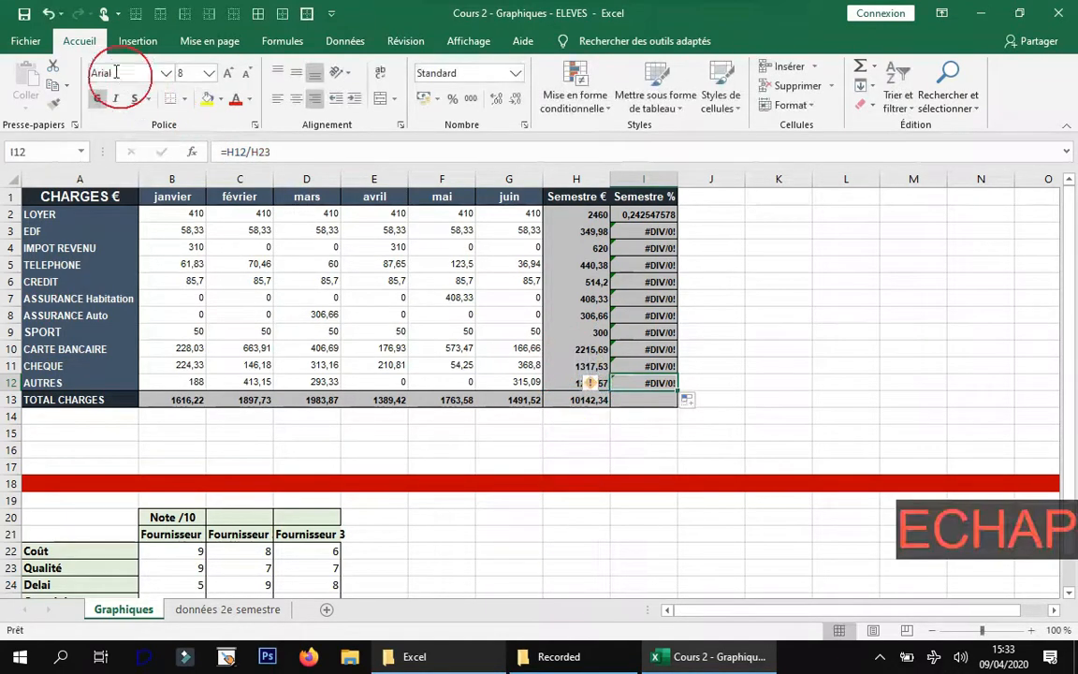
pyautogui.click(47, 13)
# Step: Lock the total's row reference in I2 so the formula reads =H2/H$13
pyautogui.click(643, 216)
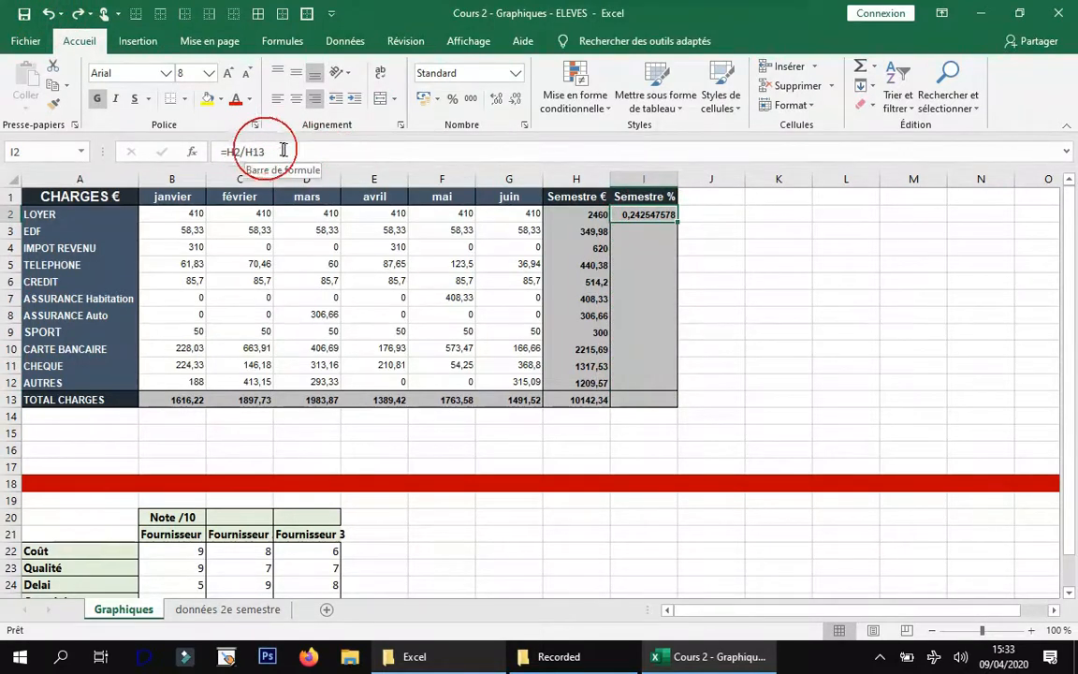
pyautogui.click(271, 150)
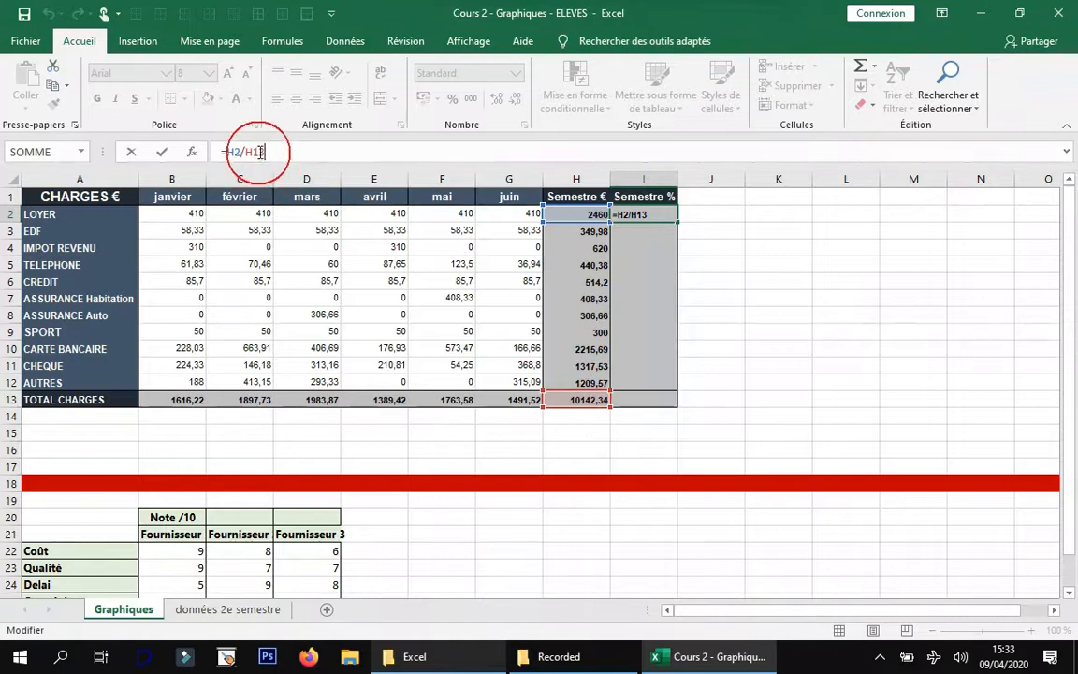
pyautogui.click(328, 152)
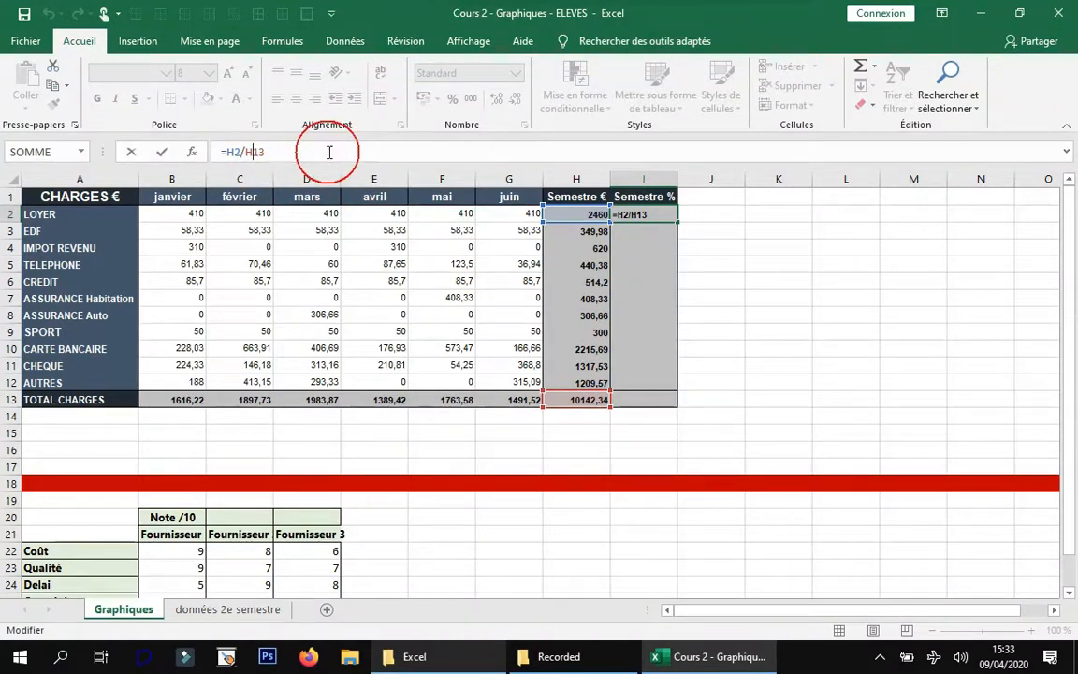
pyautogui.write('$')
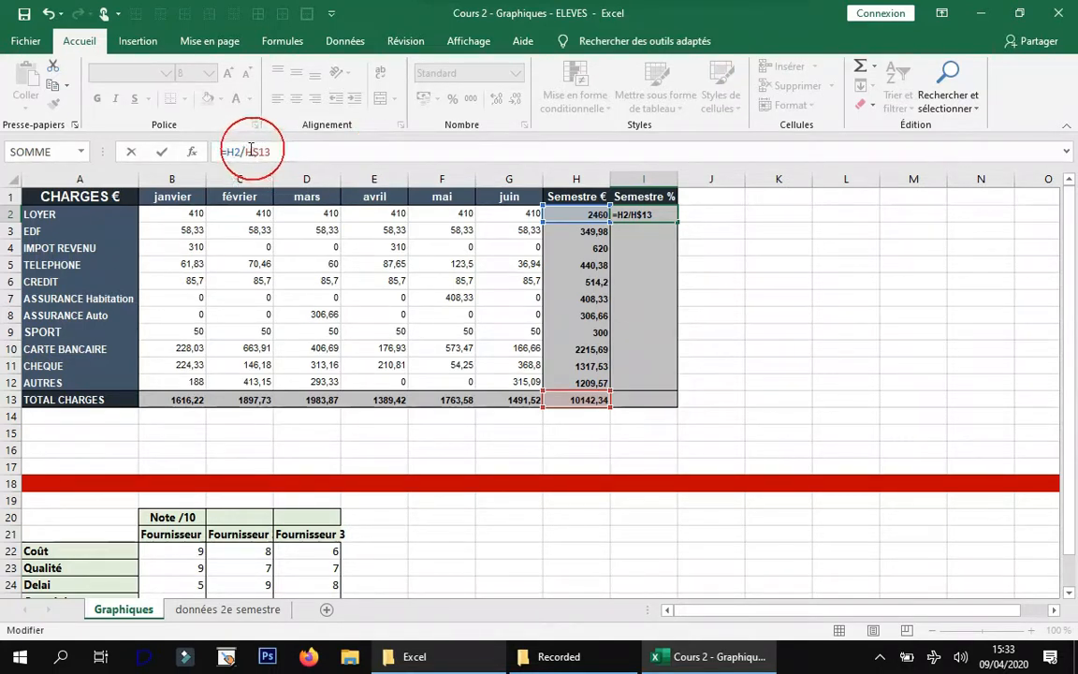
pyautogui.press('Return')
# Step: Copy the corrected I2 formula down to I12, filling the values without the formatting
pyautogui.click(658, 216)
pyautogui.moveTo(677, 223); pyautogui.dragTo(658, 384)
pyautogui.click(688, 399)
pyautogui.click(664, 459)
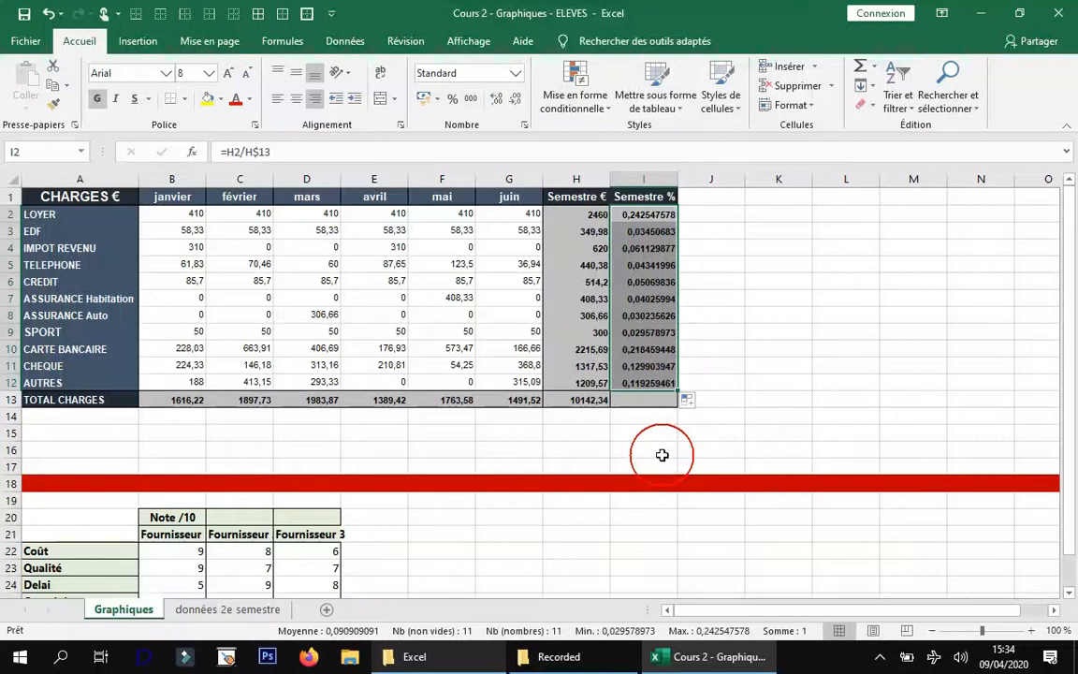
# Step: Total the percentage shares in I13 with the formula =SOMME(I2:I12)
pyautogui.click(657, 400)
pyautogui.write('=')
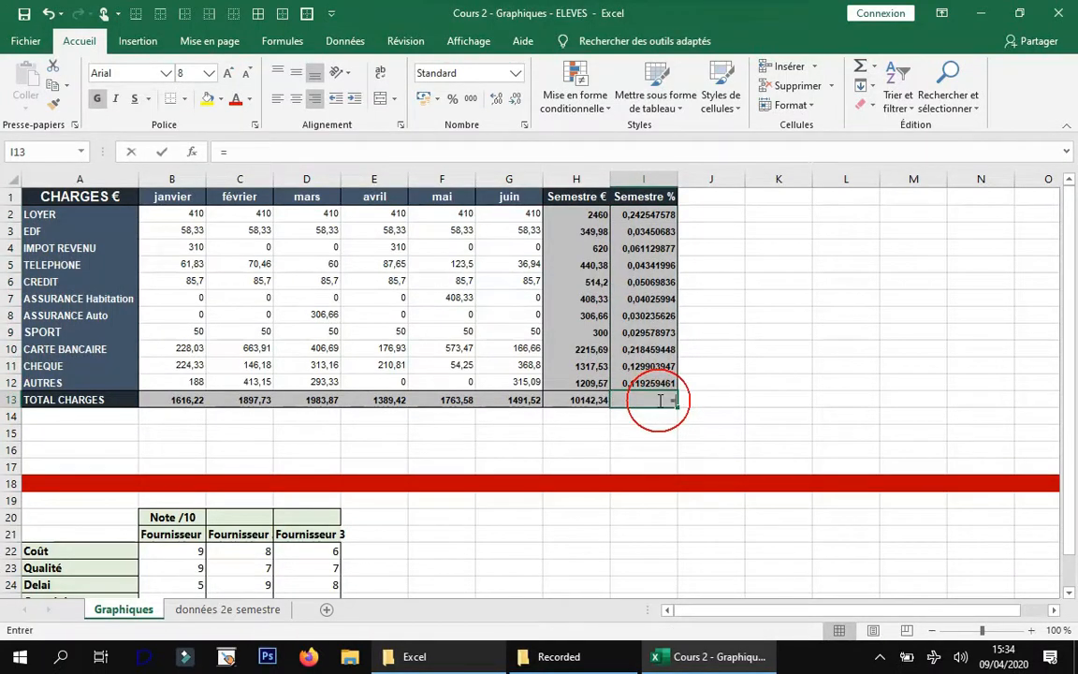
pyautogui.write('so')
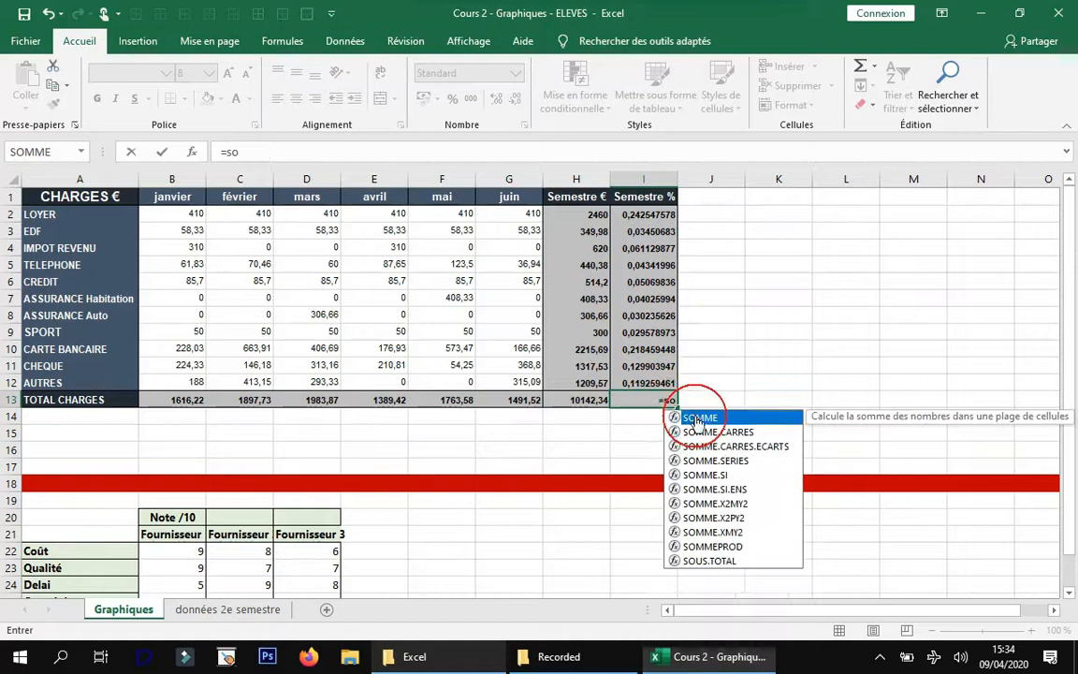
pyautogui.doubleClick(697, 423)
pyautogui.moveTo(645, 214); pyautogui.dragTo(654, 378)
pyautogui.write(')')
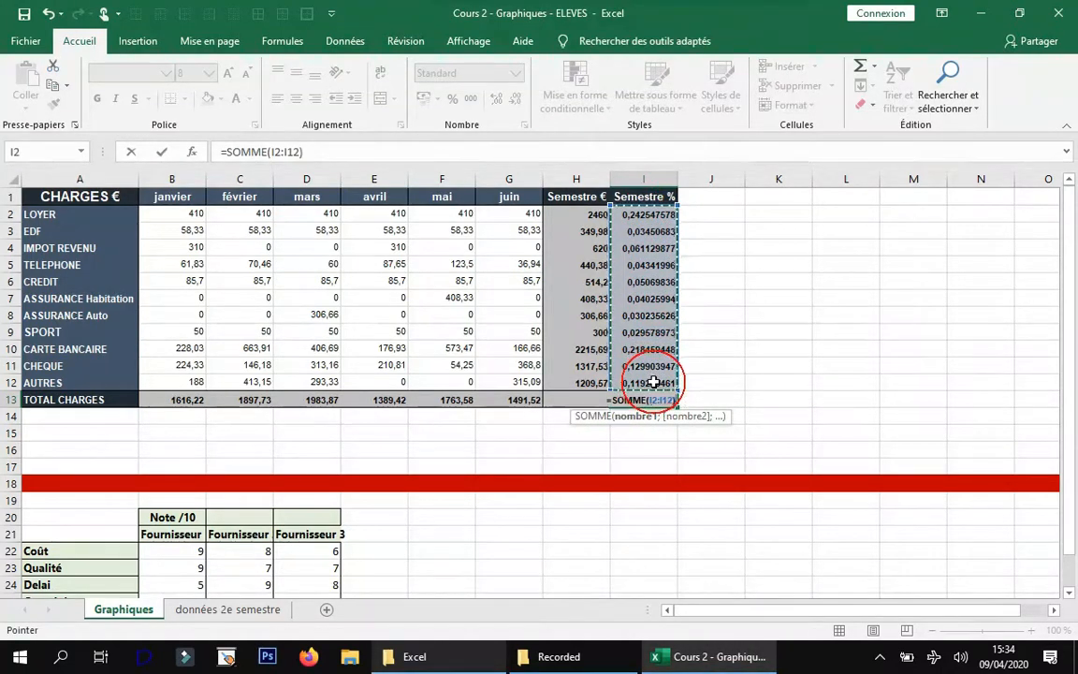
pyautogui.press('Return')
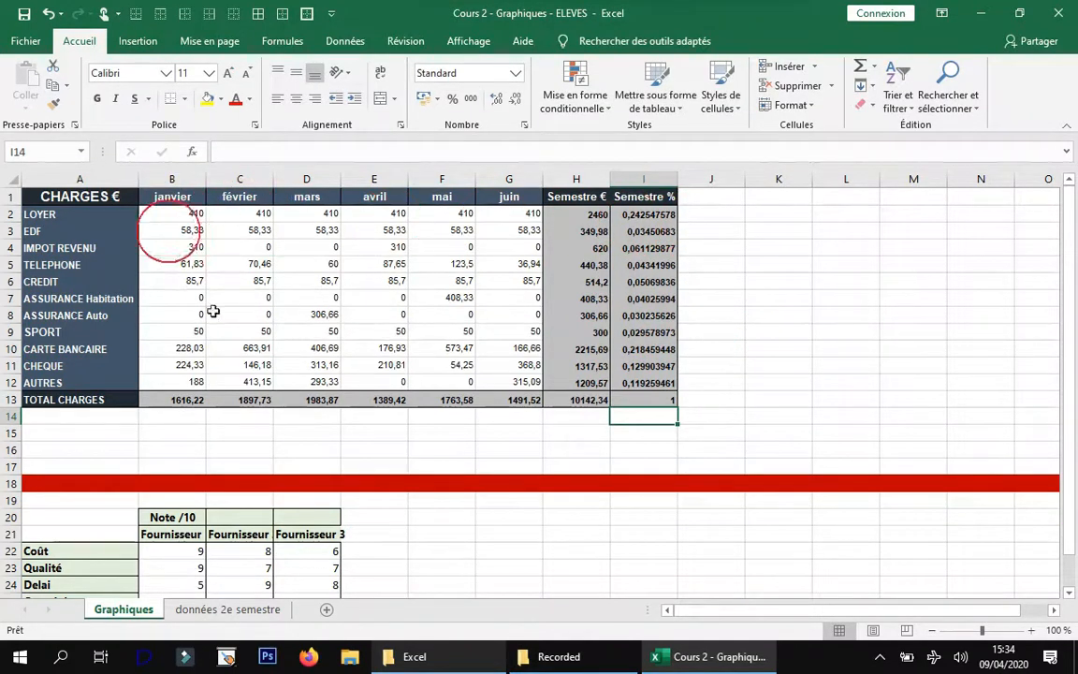
# Step: Format the Semestre % values in I2:I13 as Pourcentage with 2 decimals
pyautogui.click(646, 217)
pyautogui.moveTo(646, 225); pyautogui.dragTo(640, 398)
pyautogui.click(525, 125)
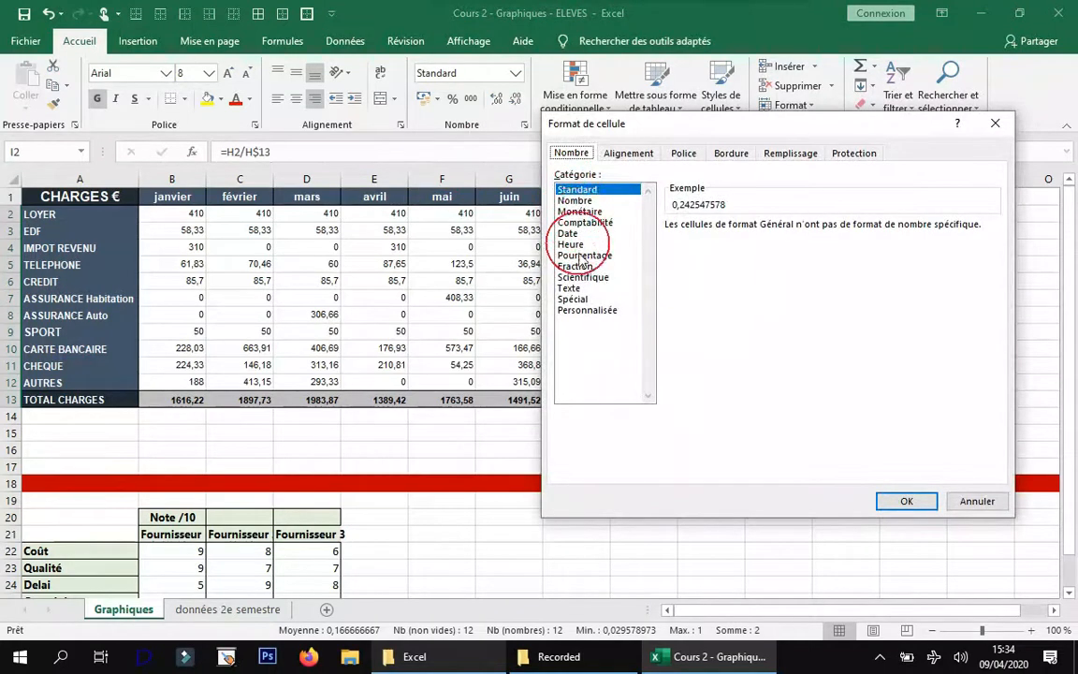
pyautogui.click(584, 254)
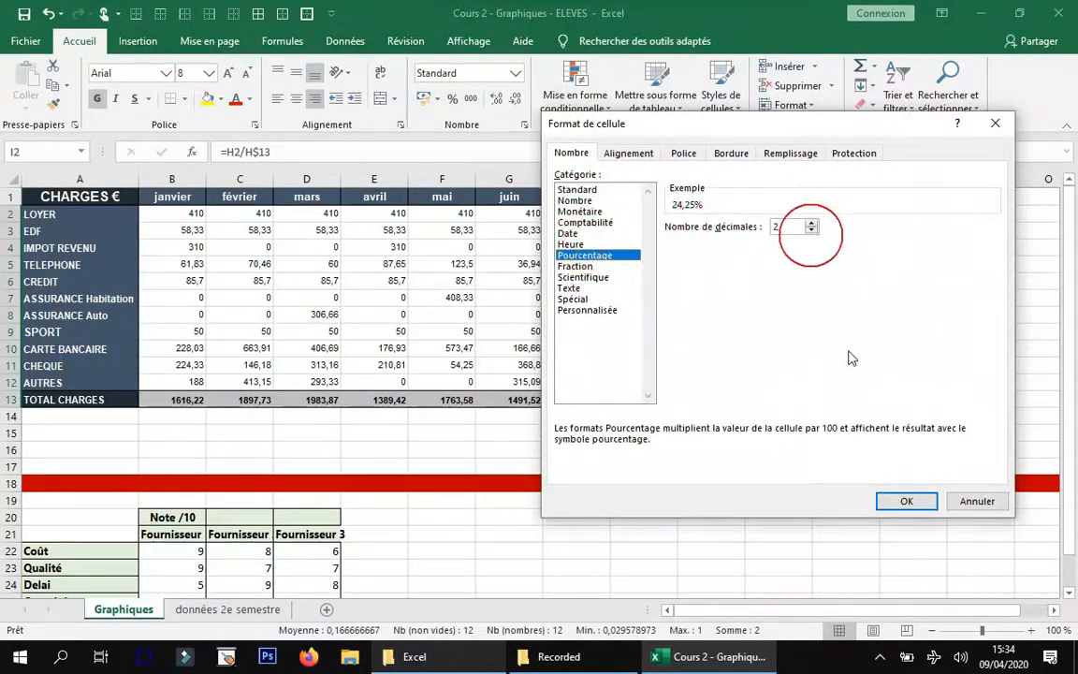
pyautogui.click(898, 501)
# Step: Format the Semestre € values in H2:H13 as Nombre with the thousands separator and 0 decimals
pyautogui.moveTo(589, 214); pyautogui.dragTo(575, 400)
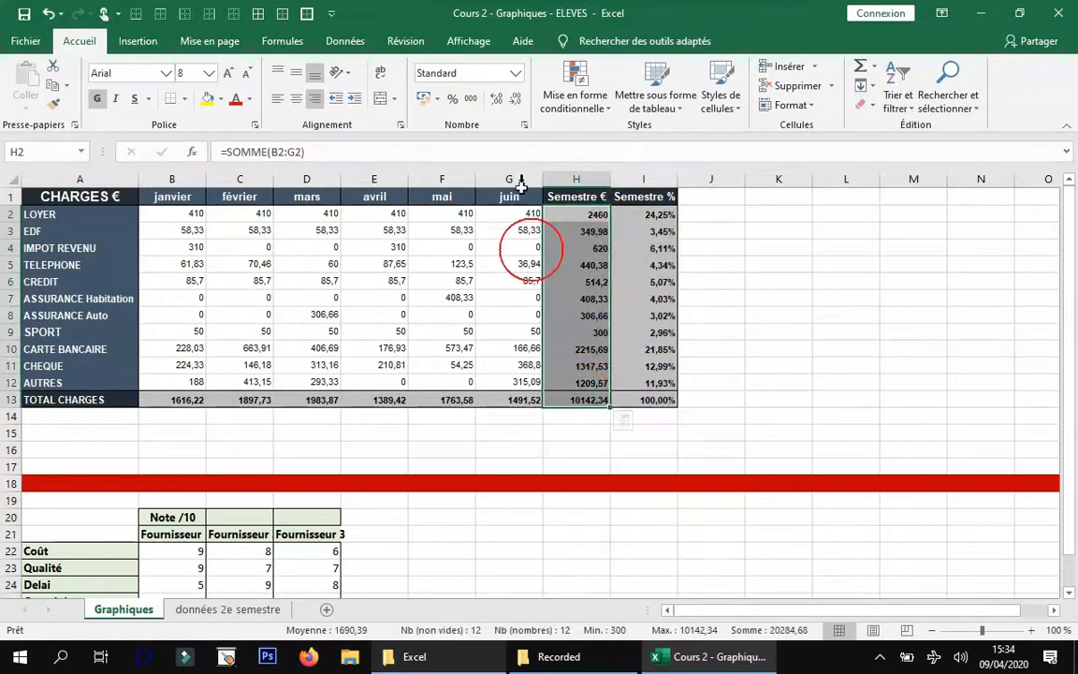
pyautogui.click(524, 128)
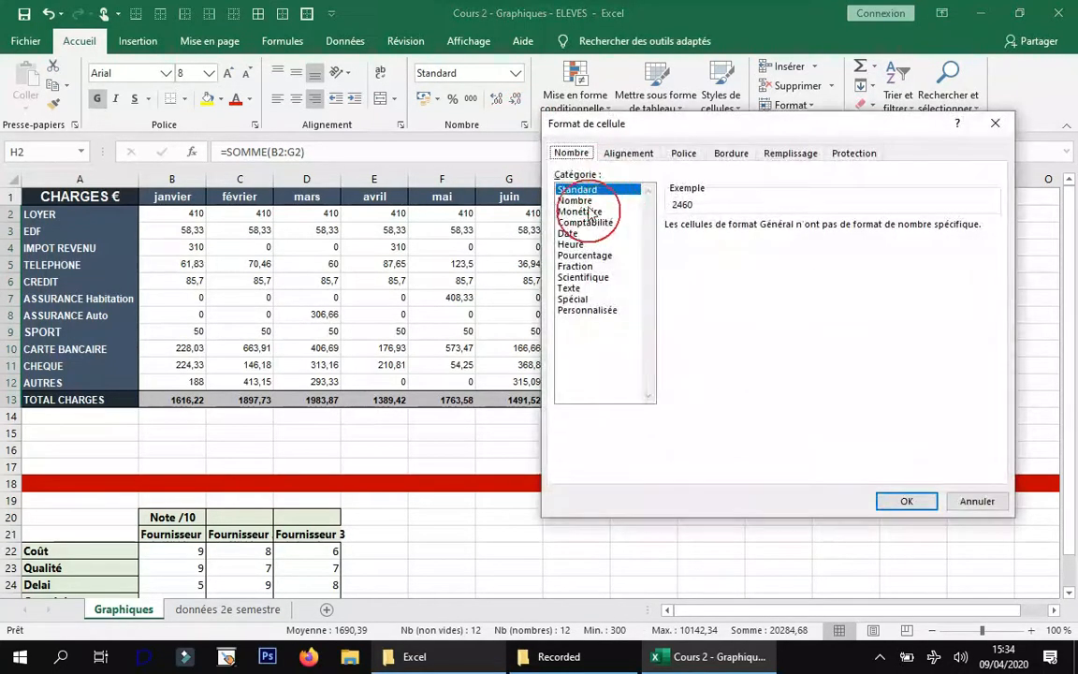
pyautogui.click(589, 201)
pyautogui.click(716, 246)
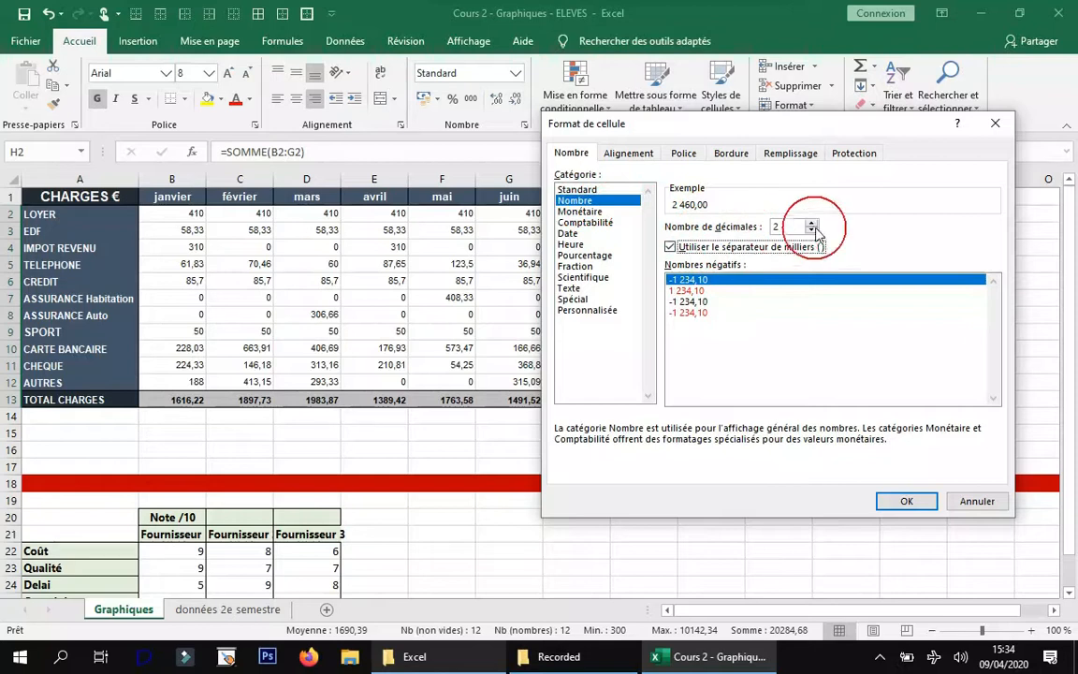
pyautogui.click(812, 230)
pyautogui.click(812, 231)
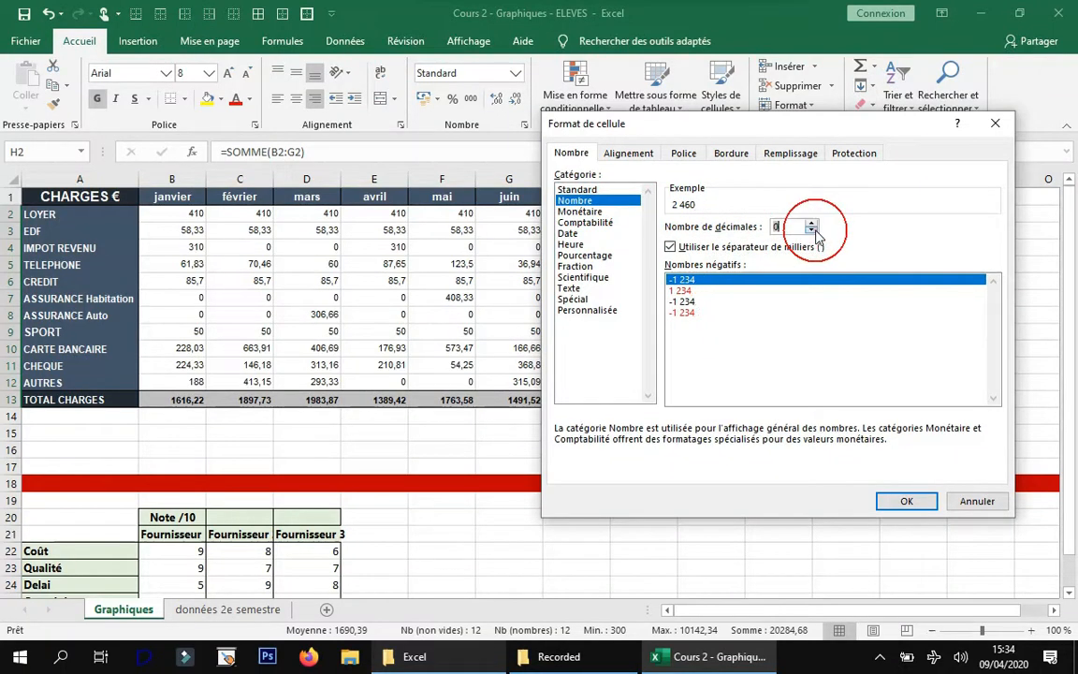
pyautogui.click(904, 500)
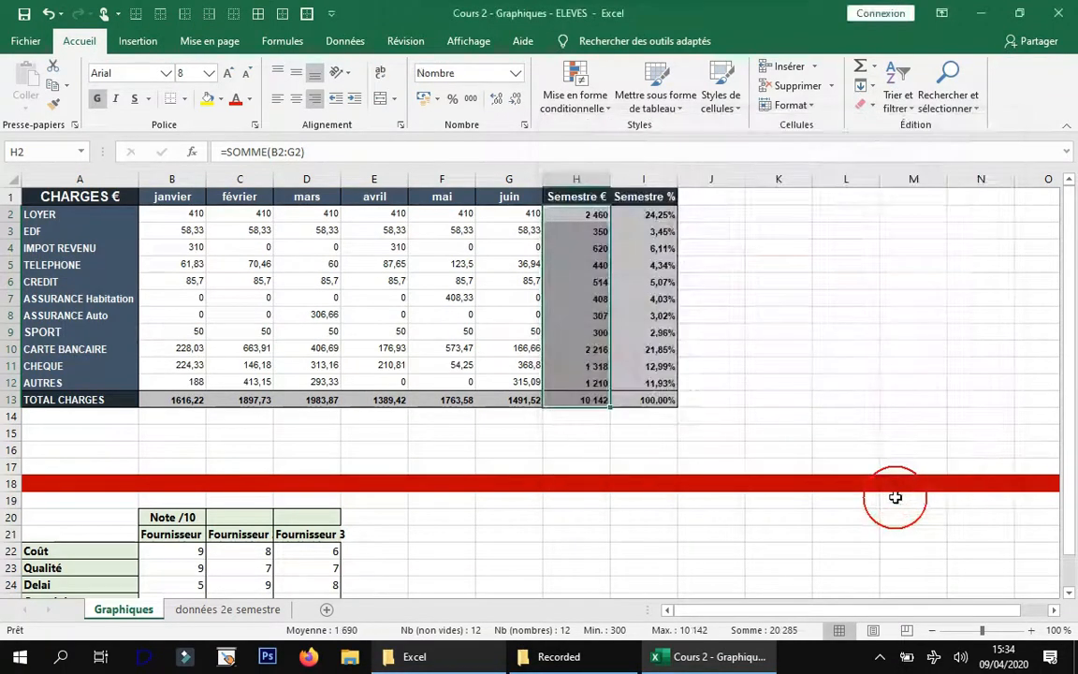
# Step: Repeat the same number format on the monthly totals in B13:G13
pyautogui.click(177, 399)
pyautogui.moveTo(222, 398); pyautogui.dragTo(531, 398)
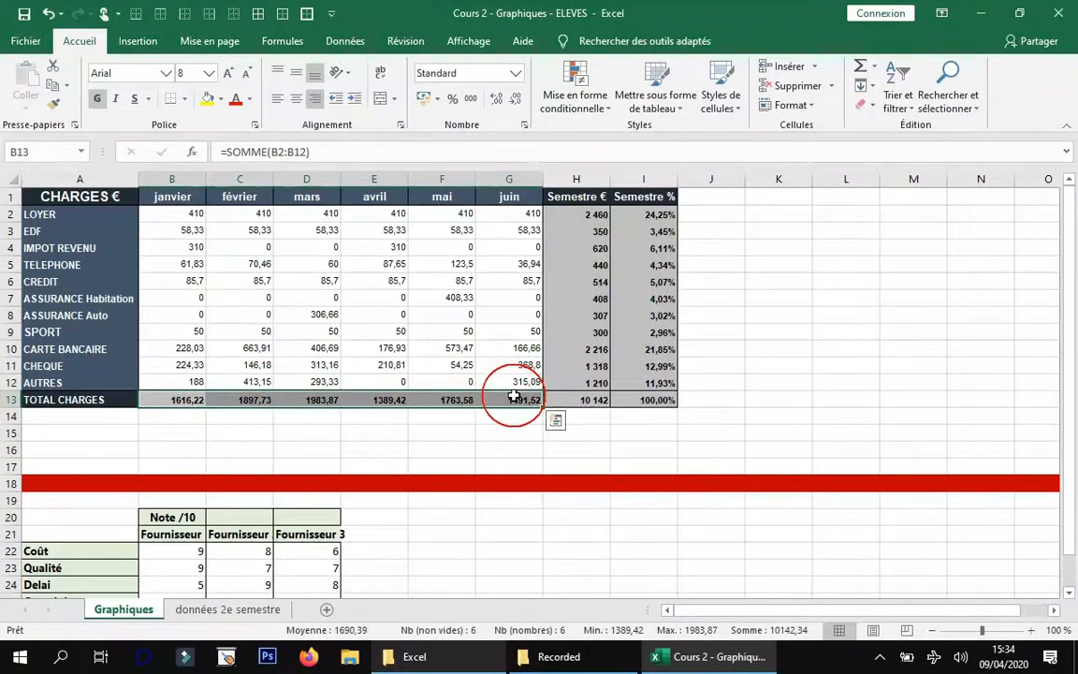
pyautogui.press('F4')
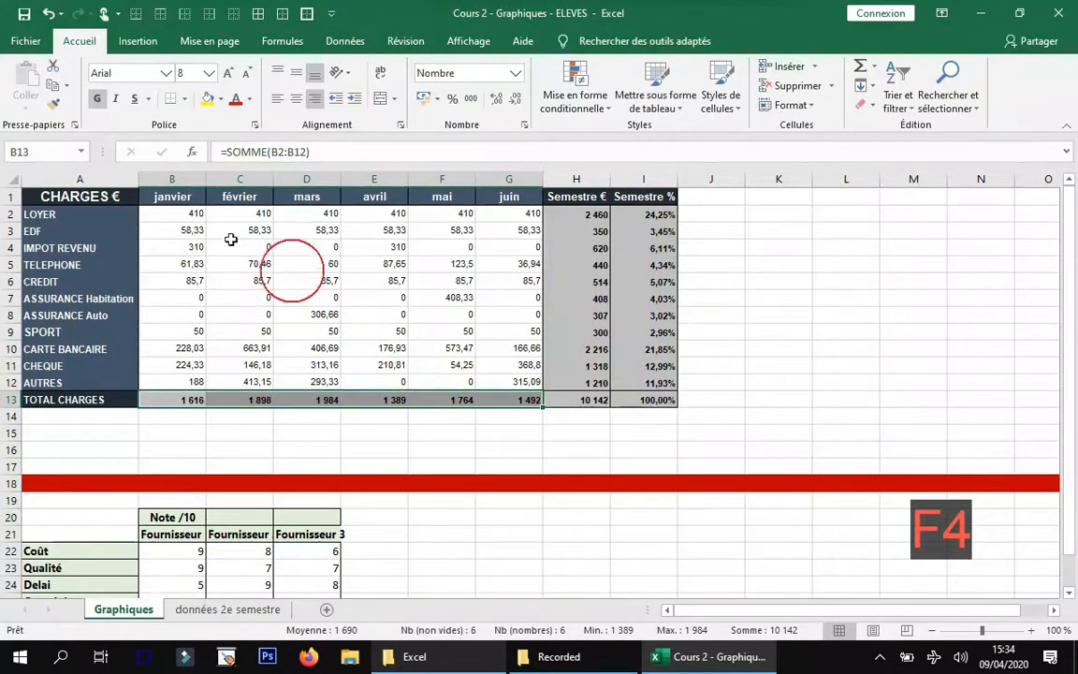
# Step: Format the monthly charge amounts in B2:G12 as Nombre with the thousands separator and 0 decimals
pyautogui.moveTo(188, 217); pyautogui.dragTo(501, 383)
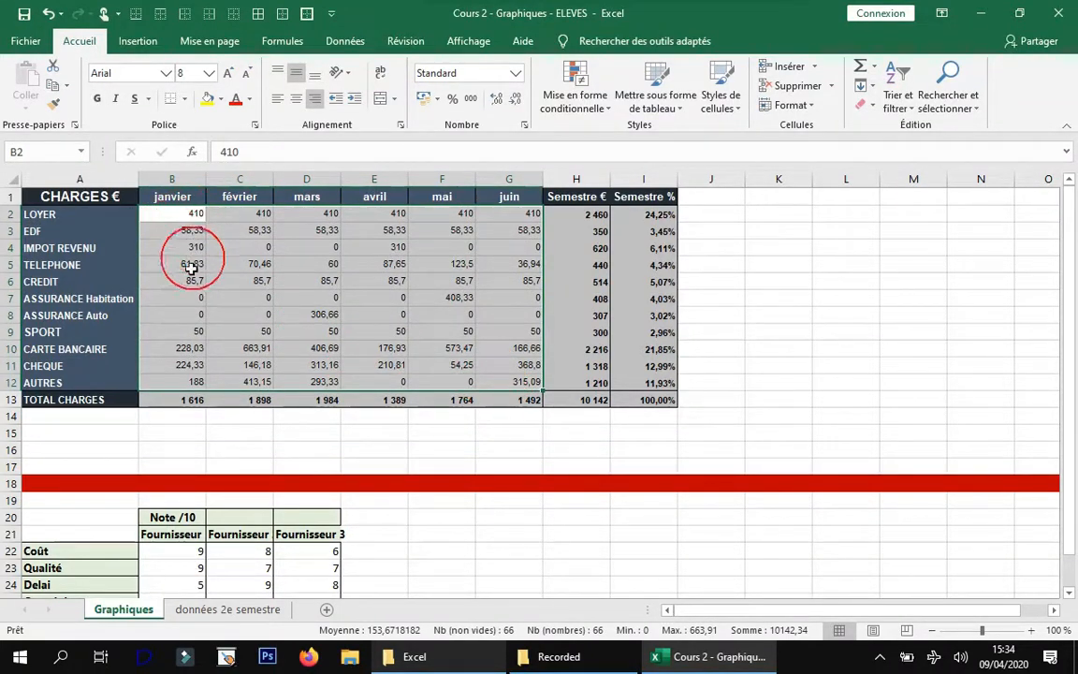
pyautogui.click(525, 124)
pyautogui.click(575, 201)
pyautogui.click(702, 246)
pyautogui.click(811, 231)
pyautogui.click(811, 231)
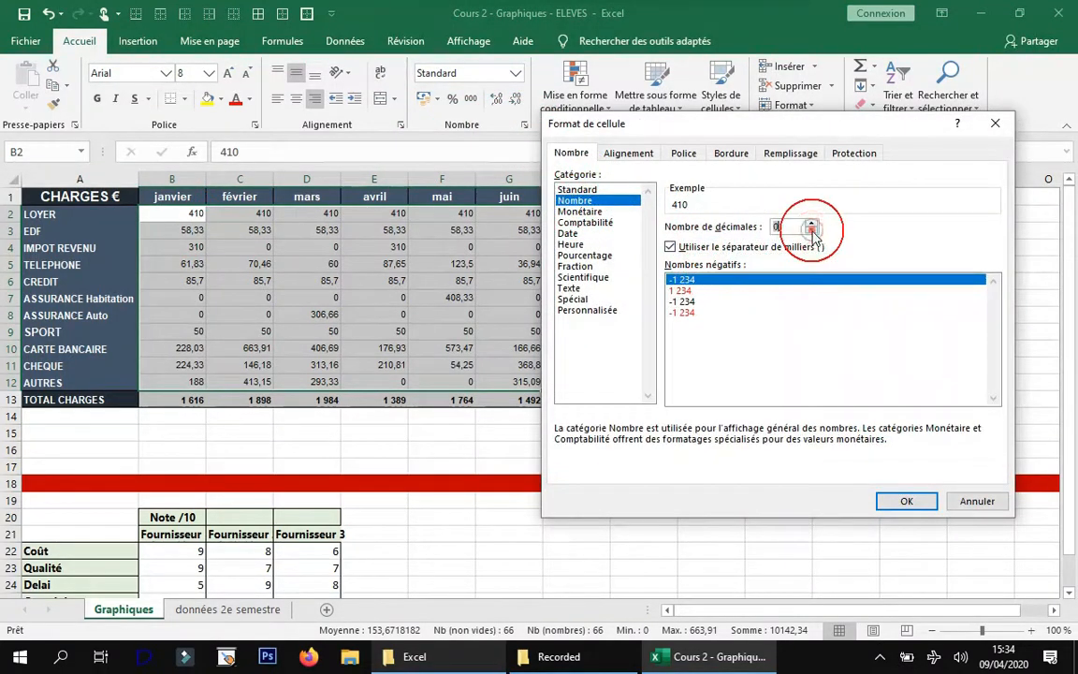
pyautogui.click(906, 500)
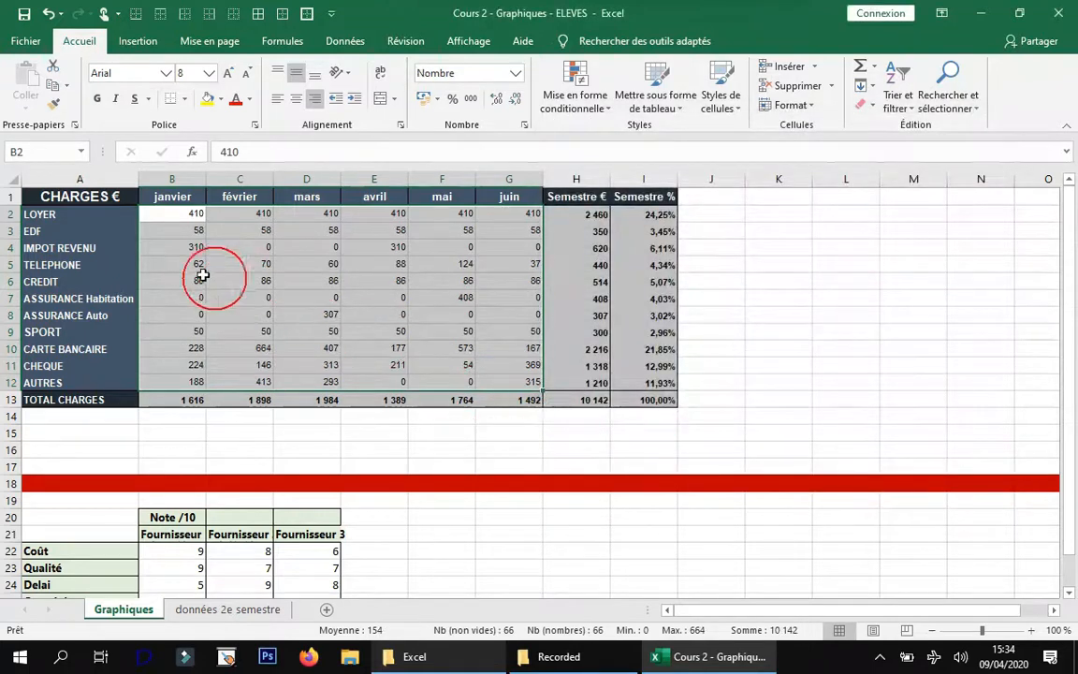
# Step: Inspect the unrounded values stored in the CREDIT cells B6 and C6 and review the monthly data range B2:G12
pyautogui.click(195, 281)
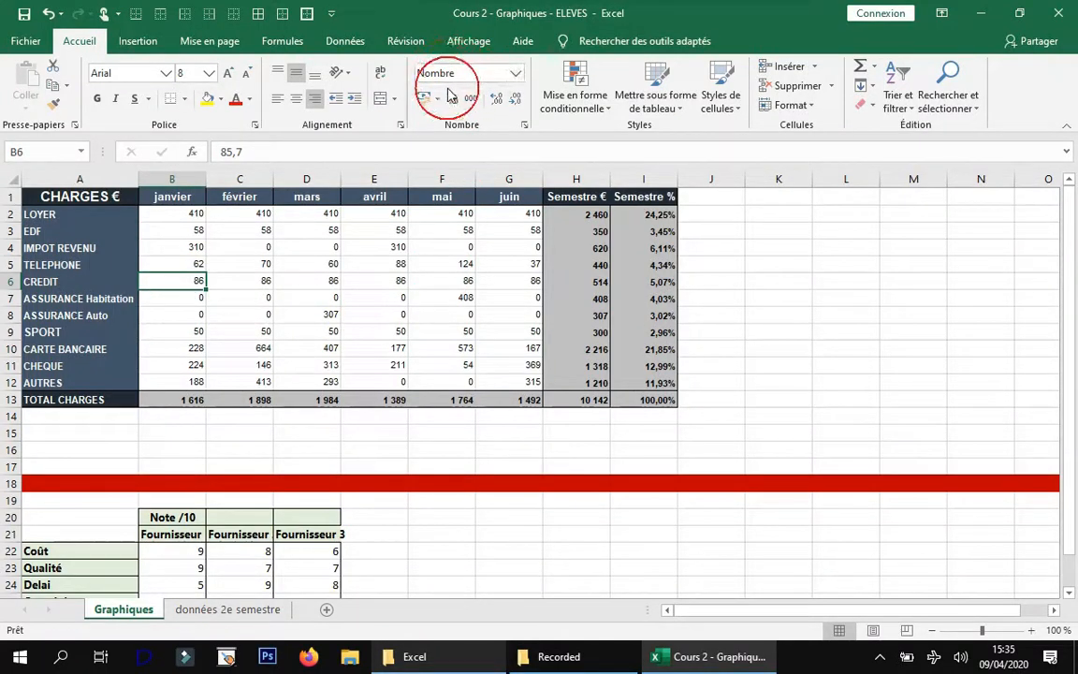
pyautogui.click(247, 281)
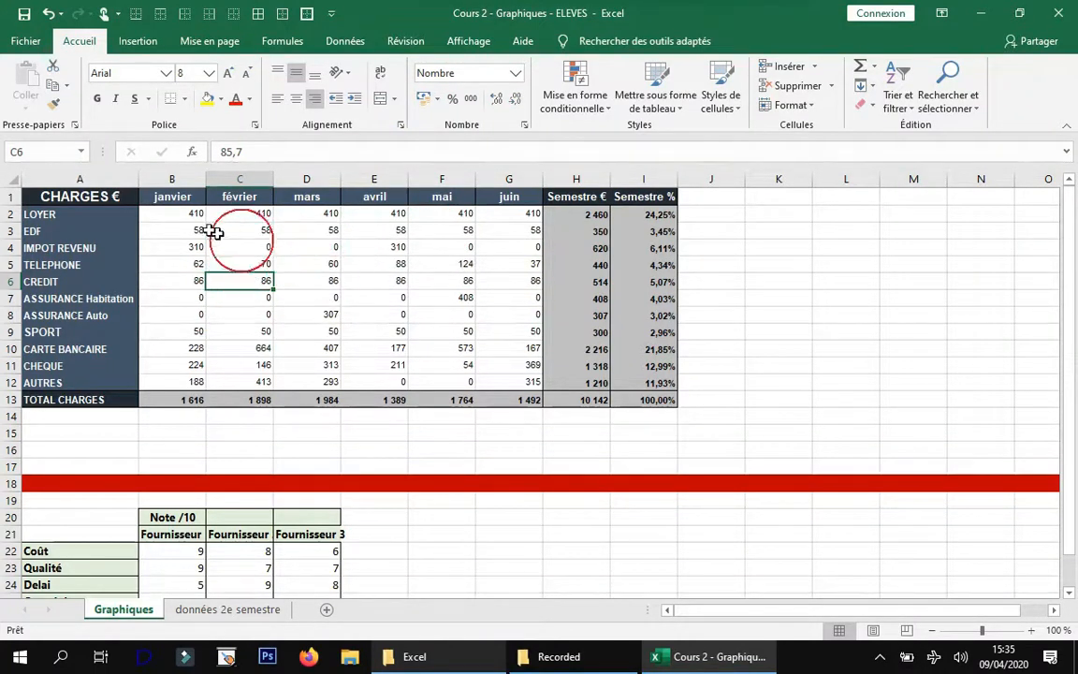
pyautogui.moveTo(181, 214); pyautogui.dragTo(495, 378)
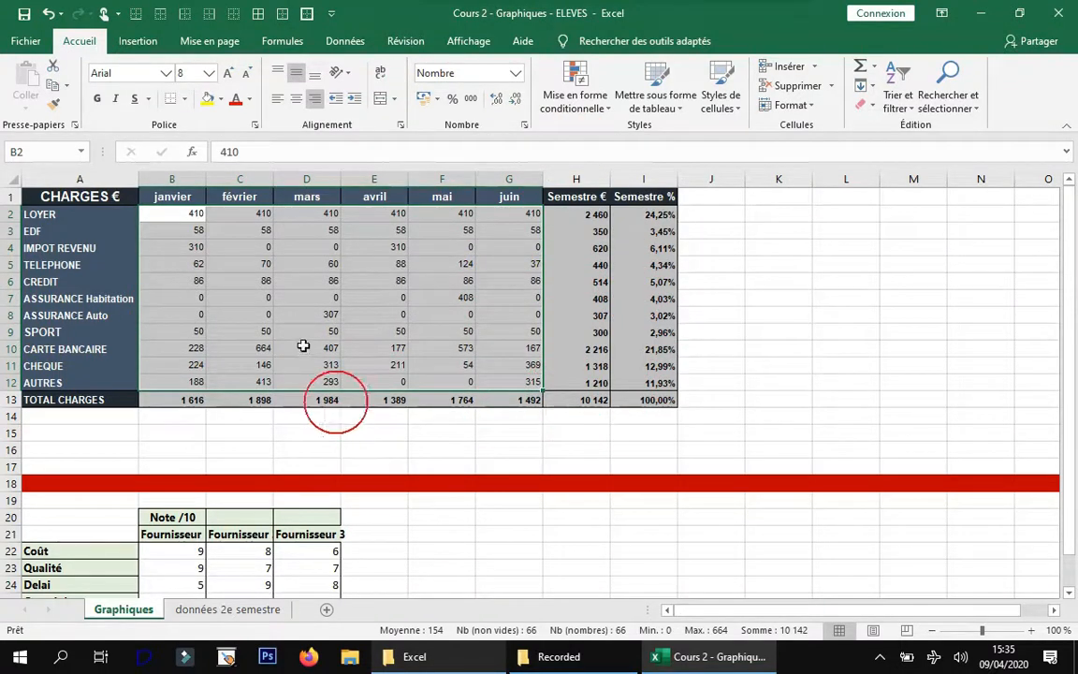
pyautogui.click(266, 266)
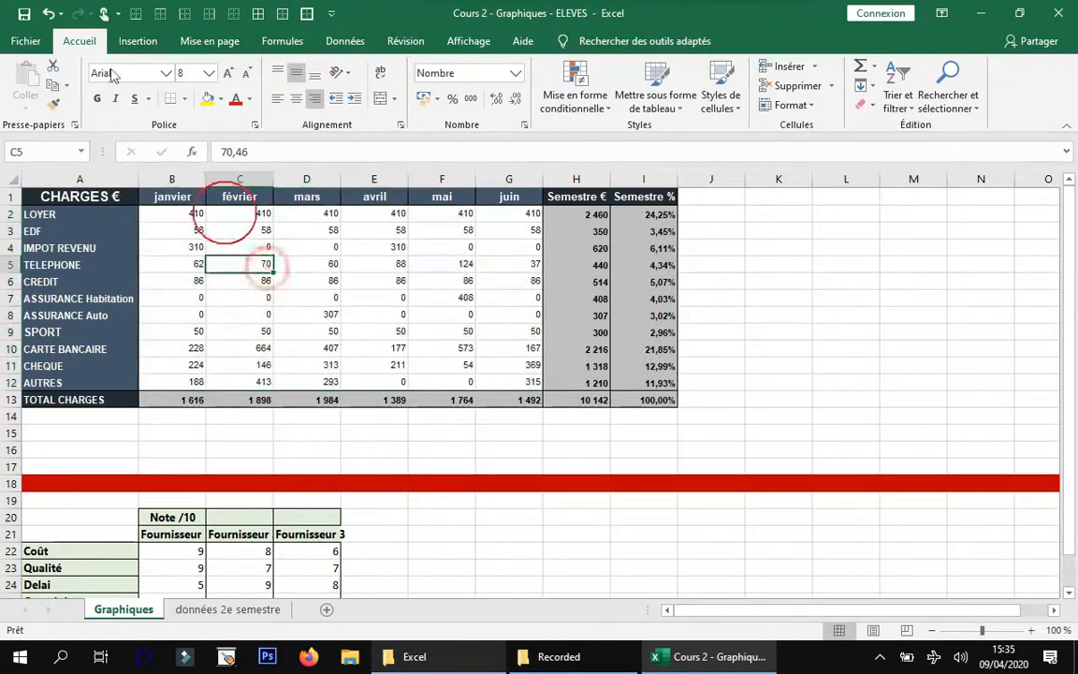
# Step: Hide zero values on the Graphiques sheet by turning off the advanced option "Afficher un zéro dans les cellules qui ont une valeur nulle"
pyautogui.click(25, 40)
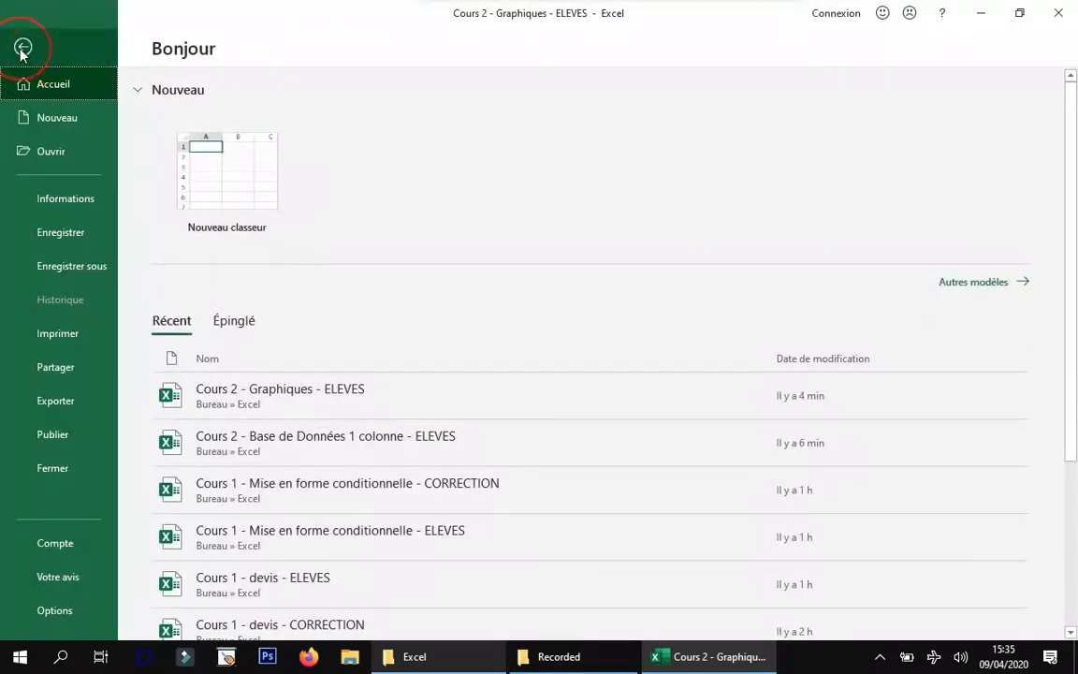
pyautogui.click(64, 609)
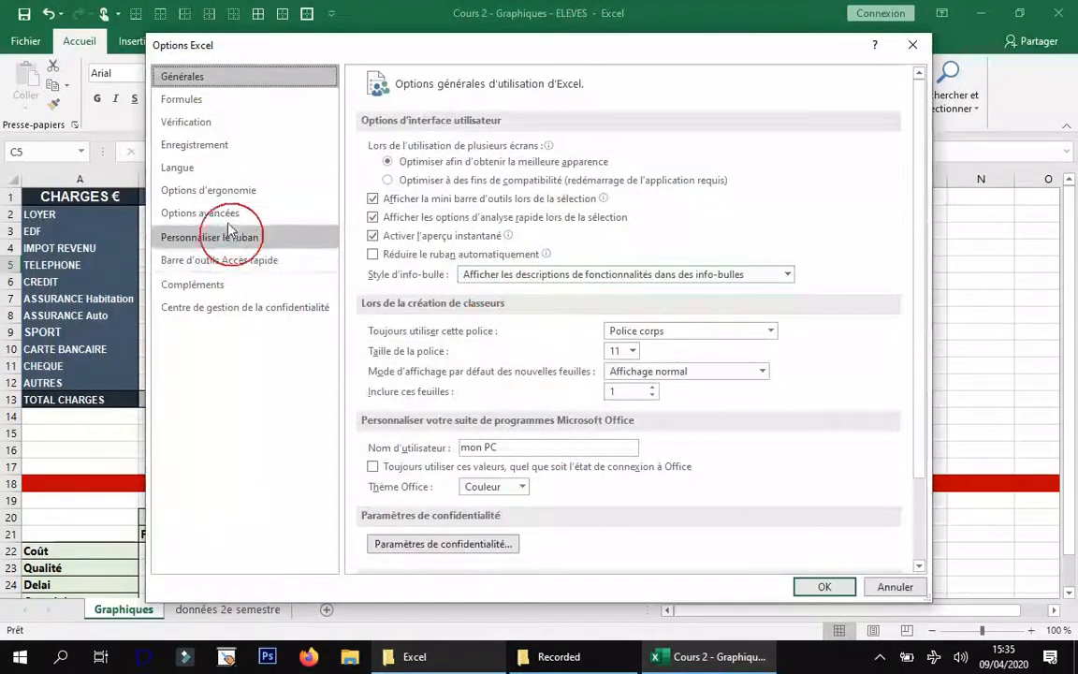
pyautogui.click(229, 214)
pyautogui.scroll(-1, 652, 429)
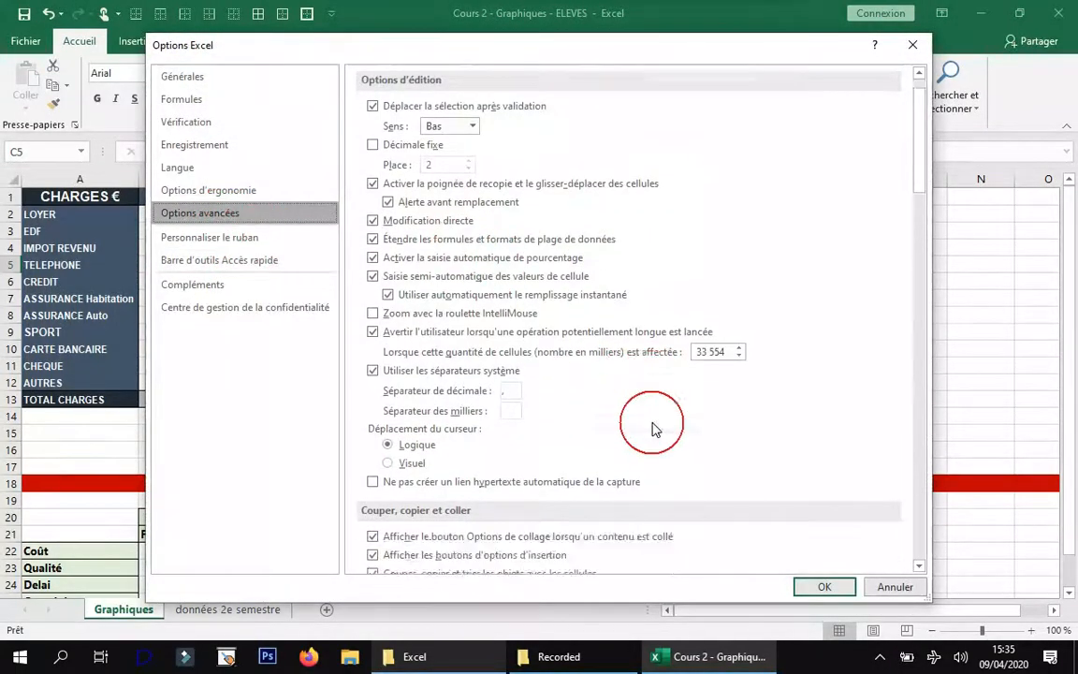
pyautogui.scroll(-15, 652, 429)
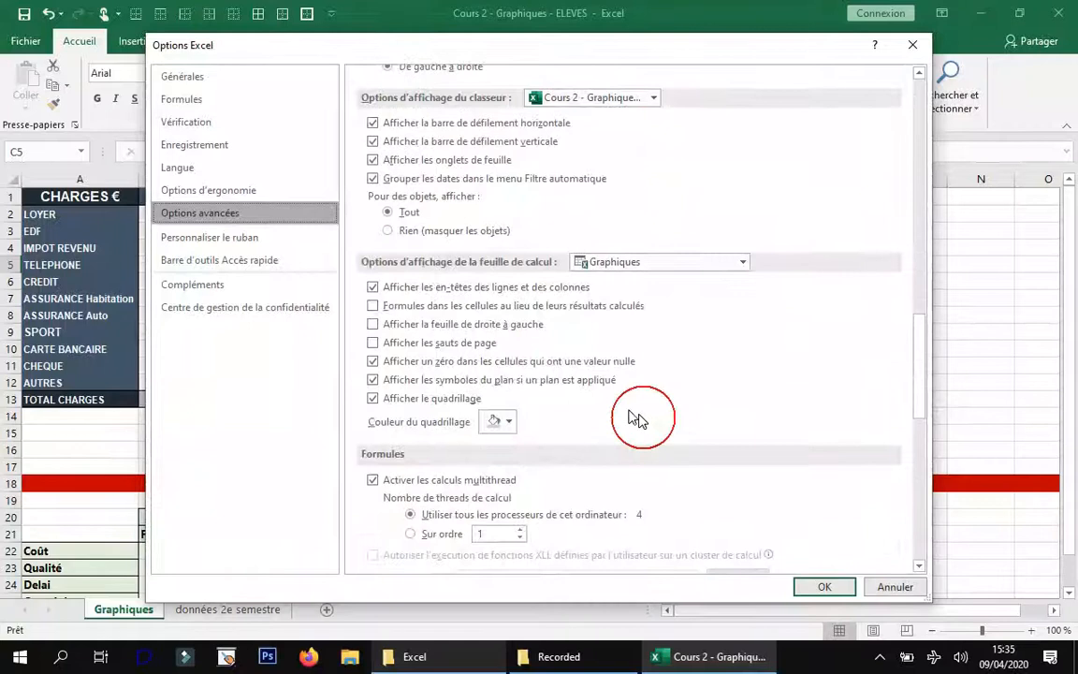
pyautogui.click(458, 369)
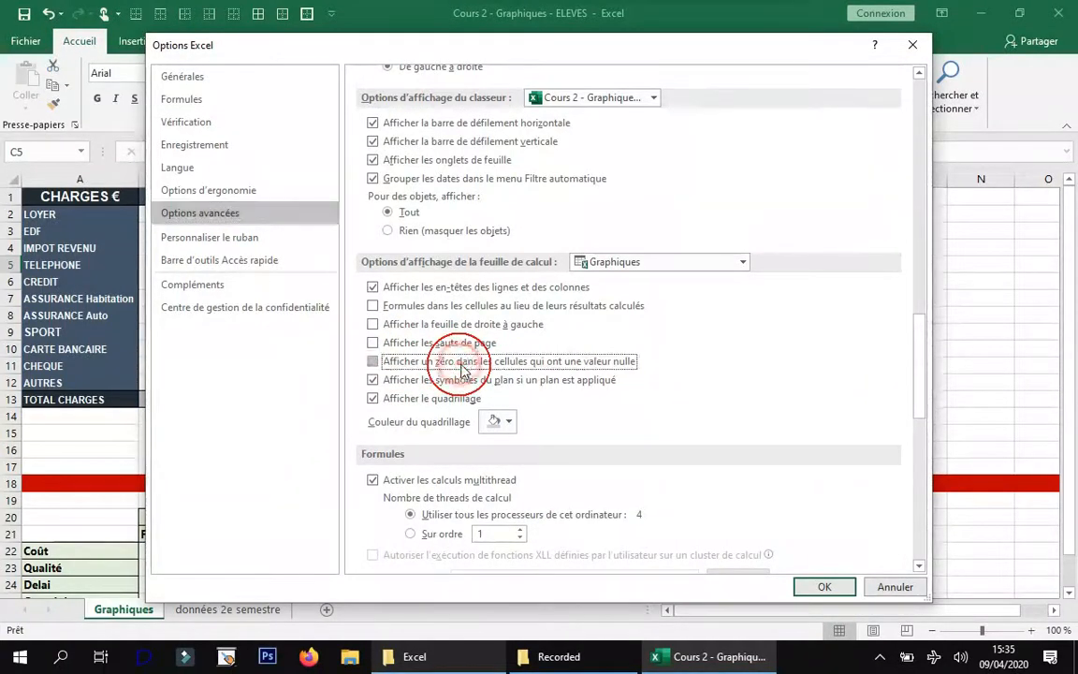
pyautogui.click(828, 586)
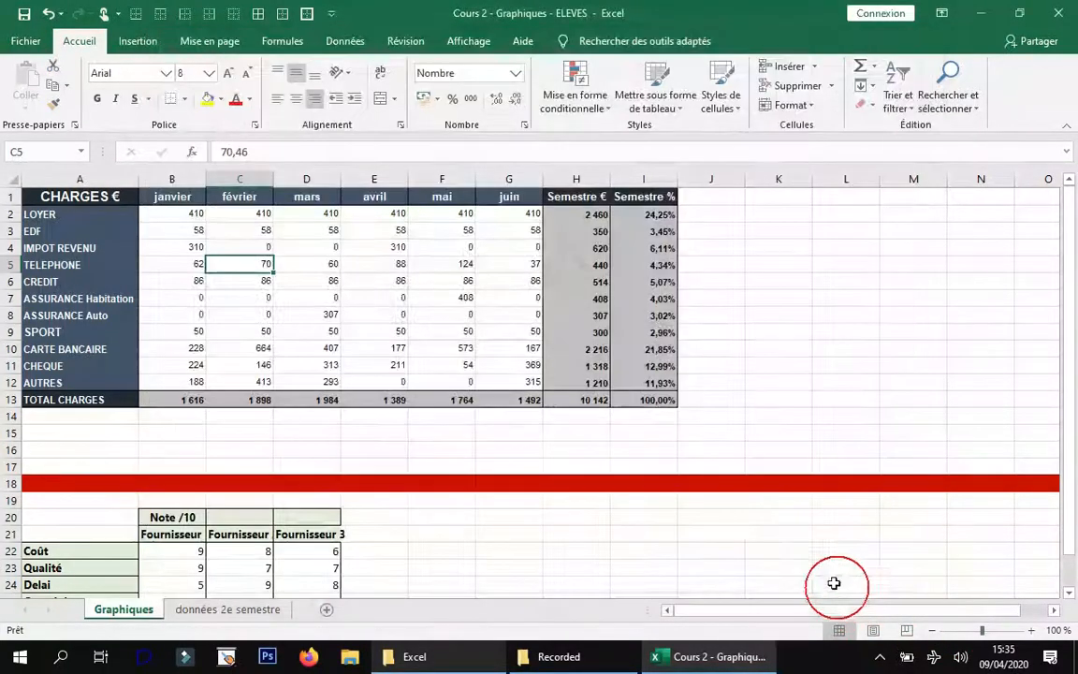
pyautogui.click(306, 247)
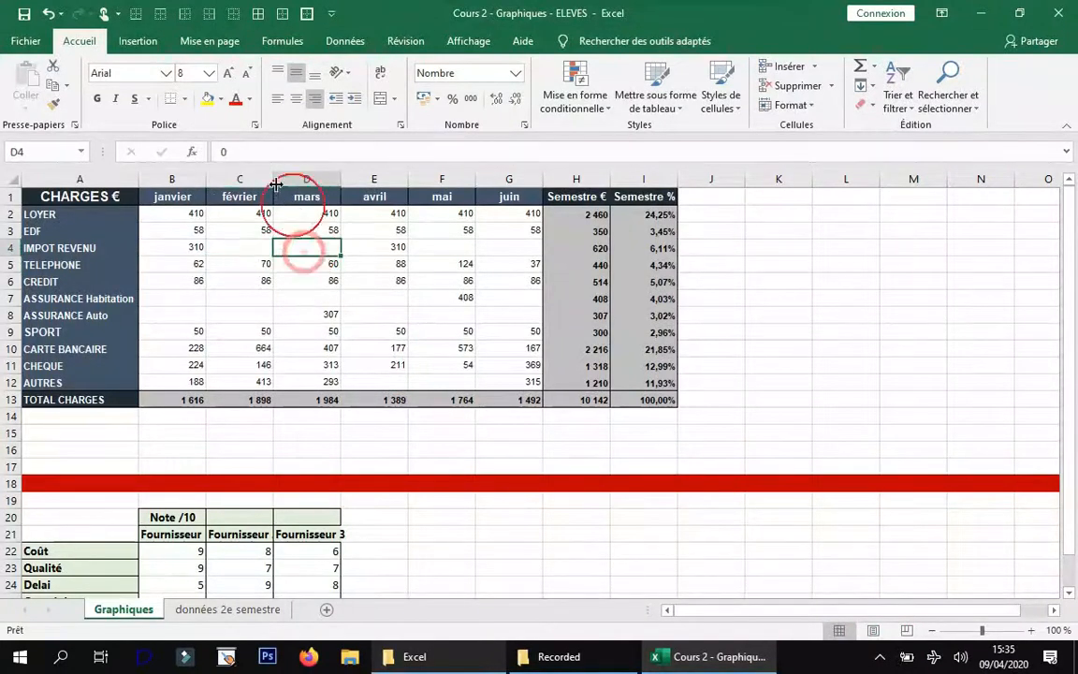
pyautogui.click(745, 366)
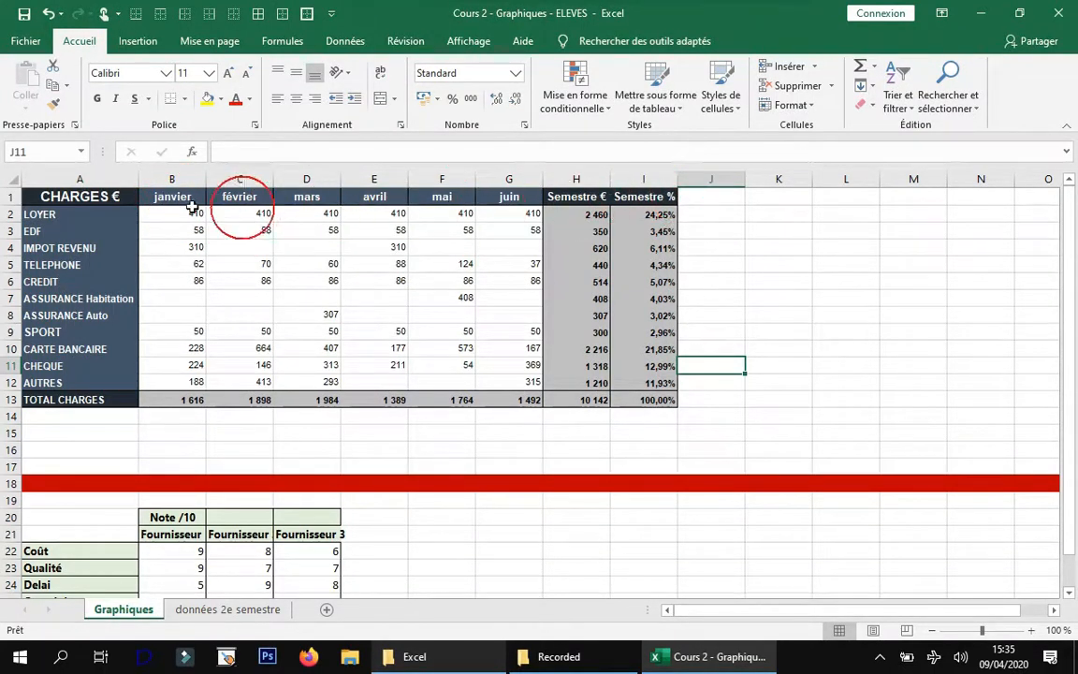
# Step: Angle the month and Semestre headings in B1:I1 counterclockwise so they slant upward
pyautogui.moveTo(172, 196); pyautogui.dragTo(659, 199)
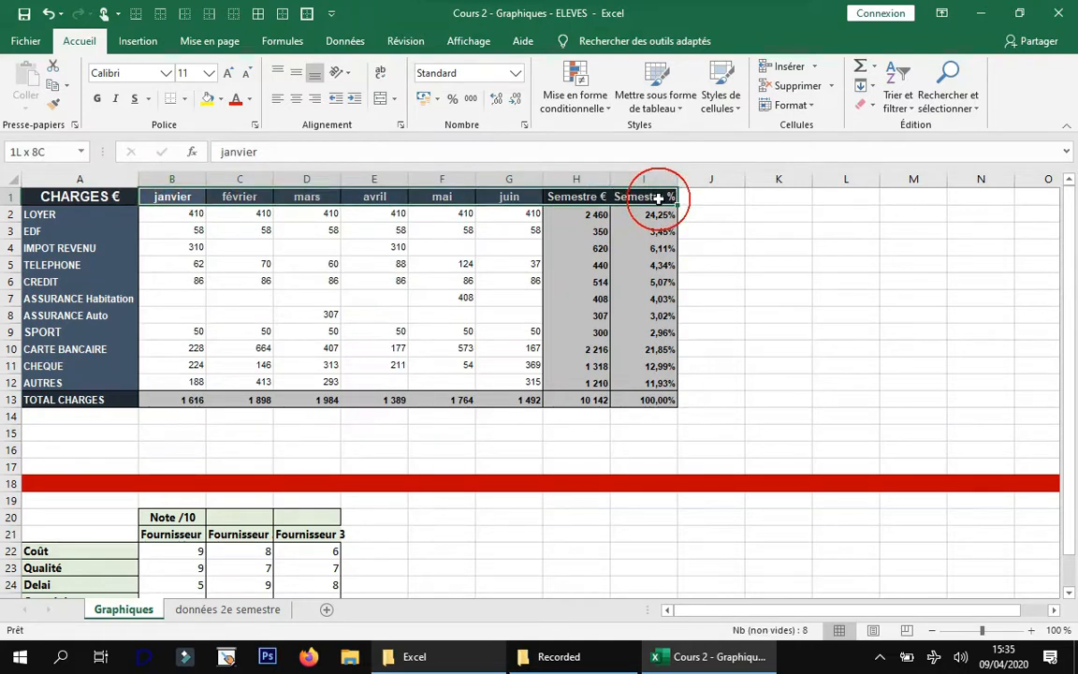
pyautogui.moveTo(658, 198); pyautogui.dragTo(659, 198)
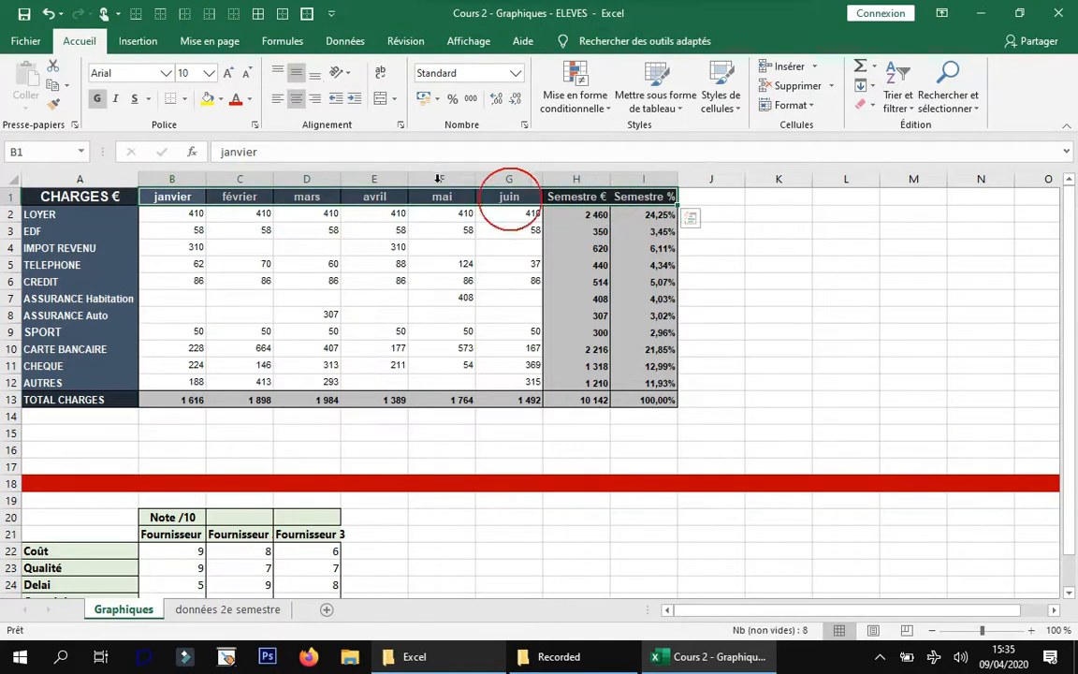
pyautogui.click(345, 81)
pyautogui.click(351, 97)
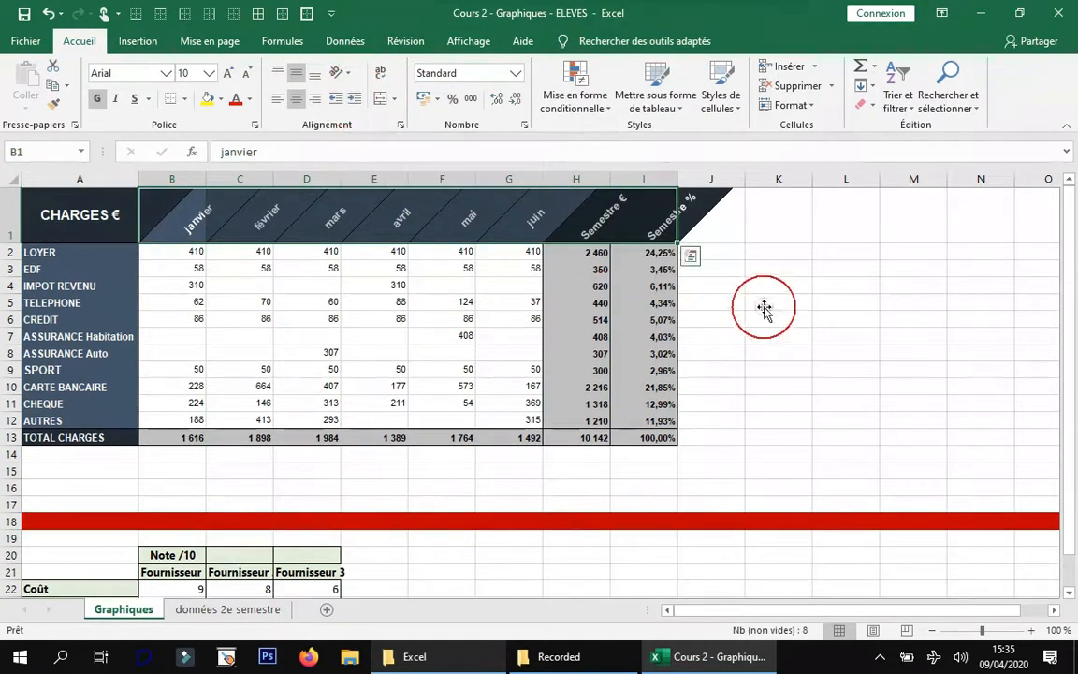
pyautogui.click(764, 309)
# Step: Narrow columns B to G to one equal width, and columns H and I to a slightly wider equal width
pyautogui.moveTo(173, 178); pyautogui.dragTo(522, 181)
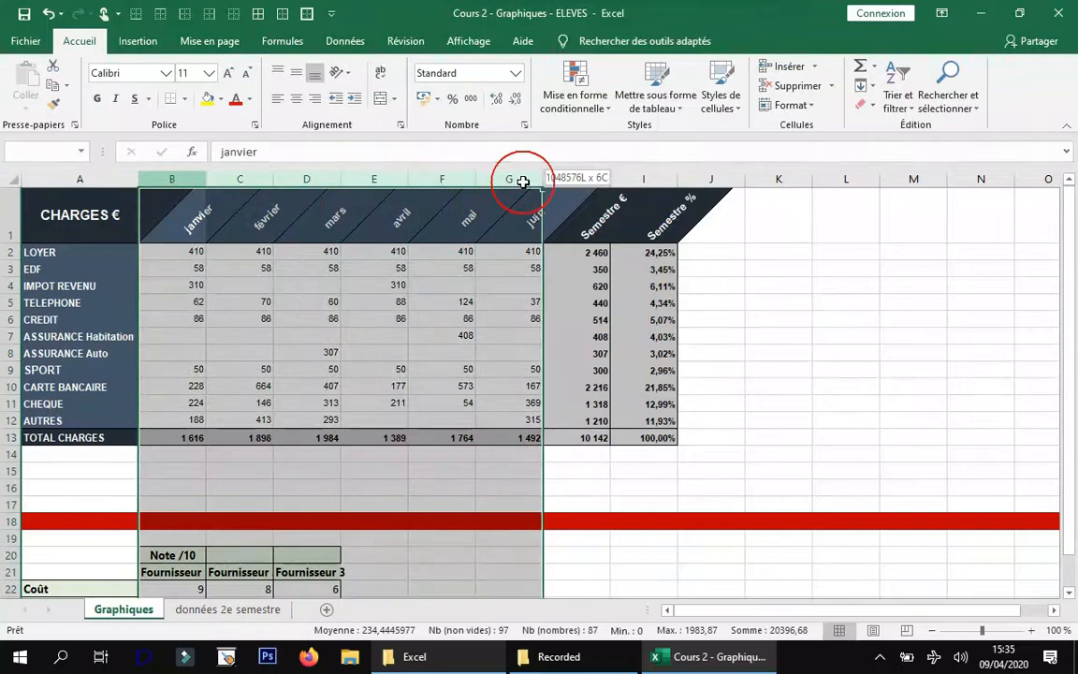
pyautogui.moveTo(208, 178); pyautogui.dragTo(179, 187)
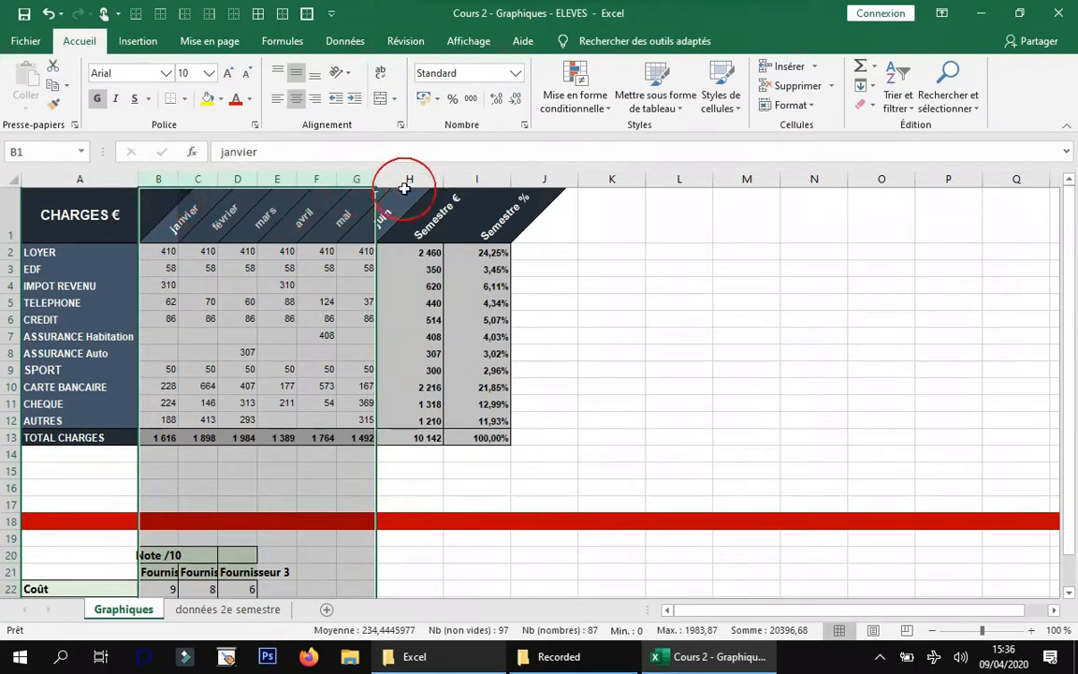
pyautogui.moveTo(428, 176)
pyautogui.mouseDown()
pyautogui.moveTo(463, 171)
pyautogui.moveTo(426, 181)
pyautogui.mouseUp()
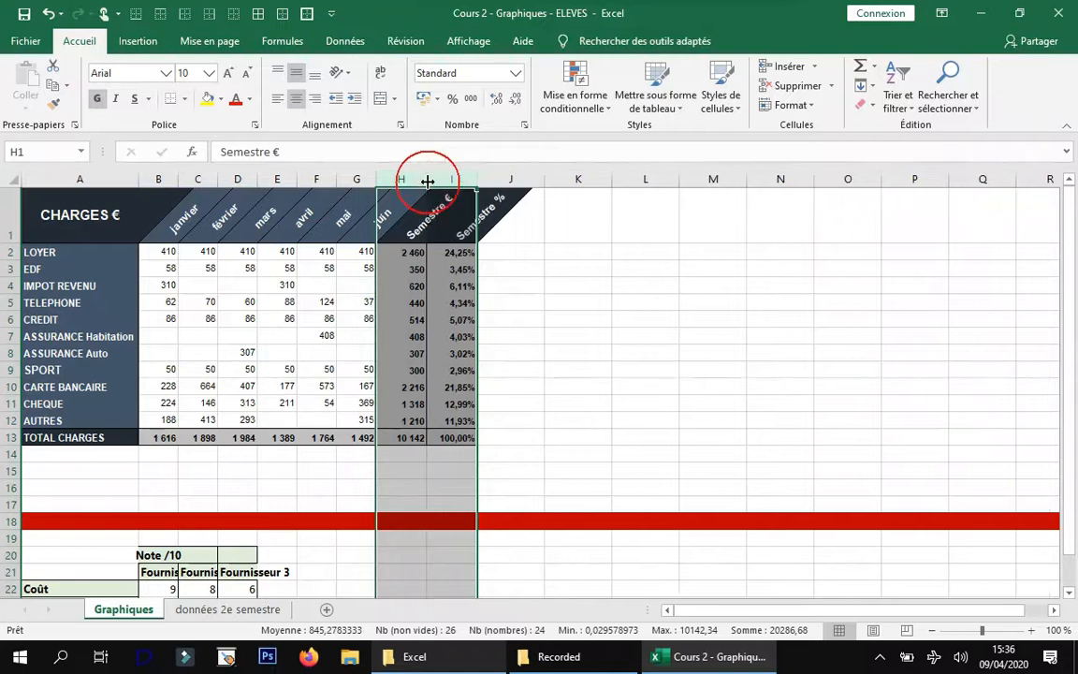
pyautogui.click(568, 301)
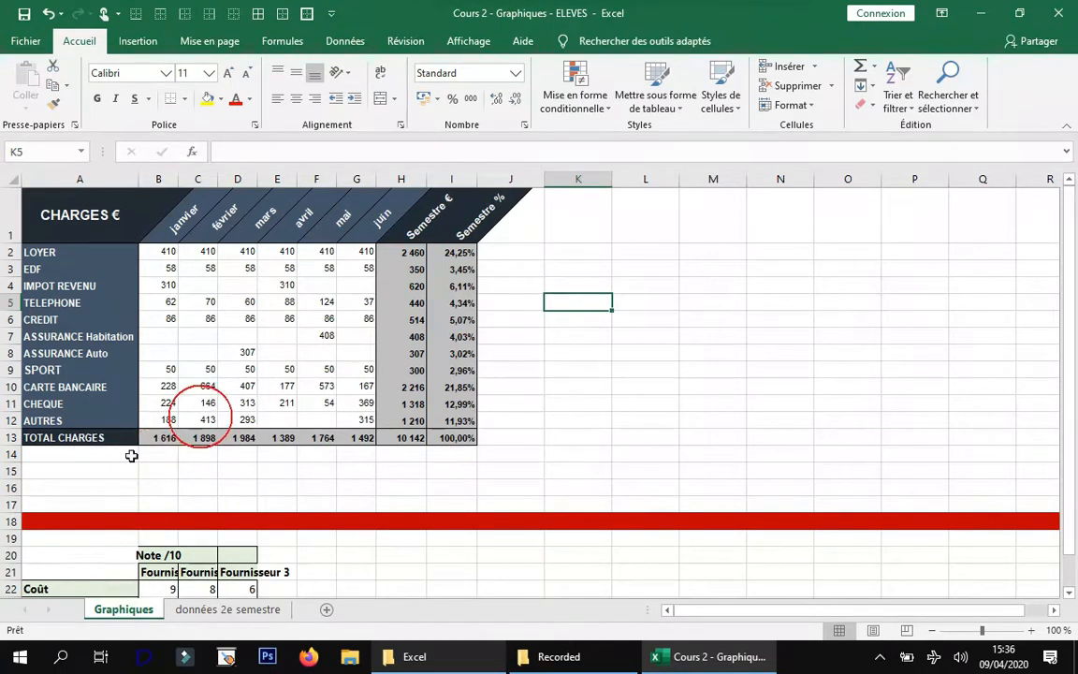
# Step: Copy the formatting of the TOTAL CHARGES label in A13 to A14 and enter the label MOYENNE there
pyautogui.click(84, 453)
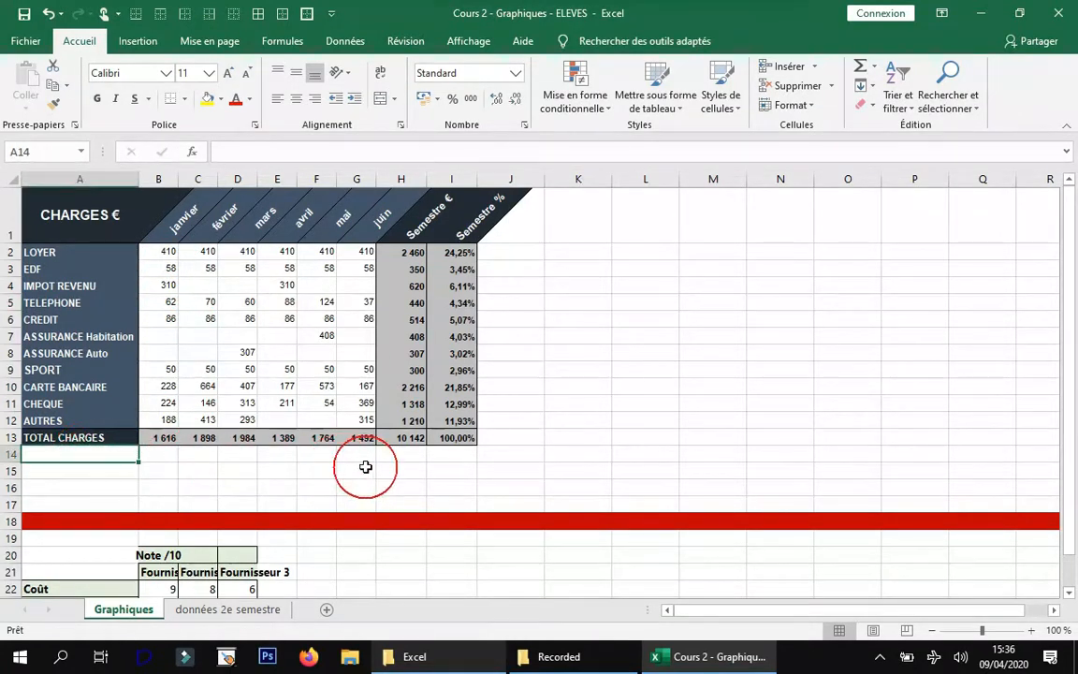
pyautogui.click(86, 437)
pyautogui.click(54, 104)
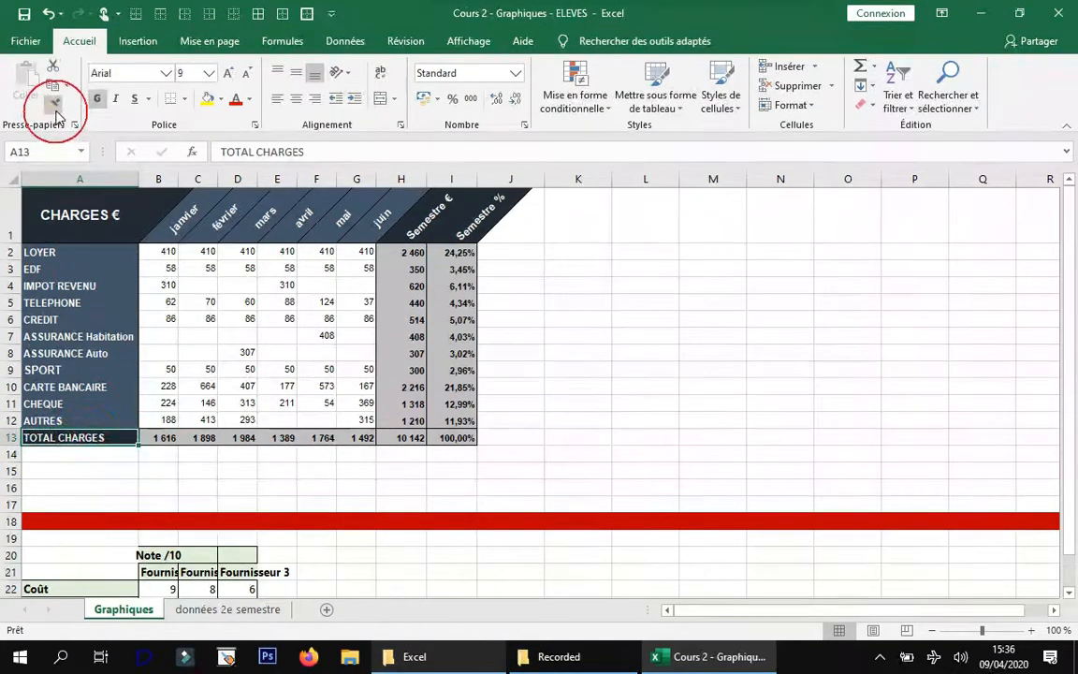
pyautogui.click(91, 456)
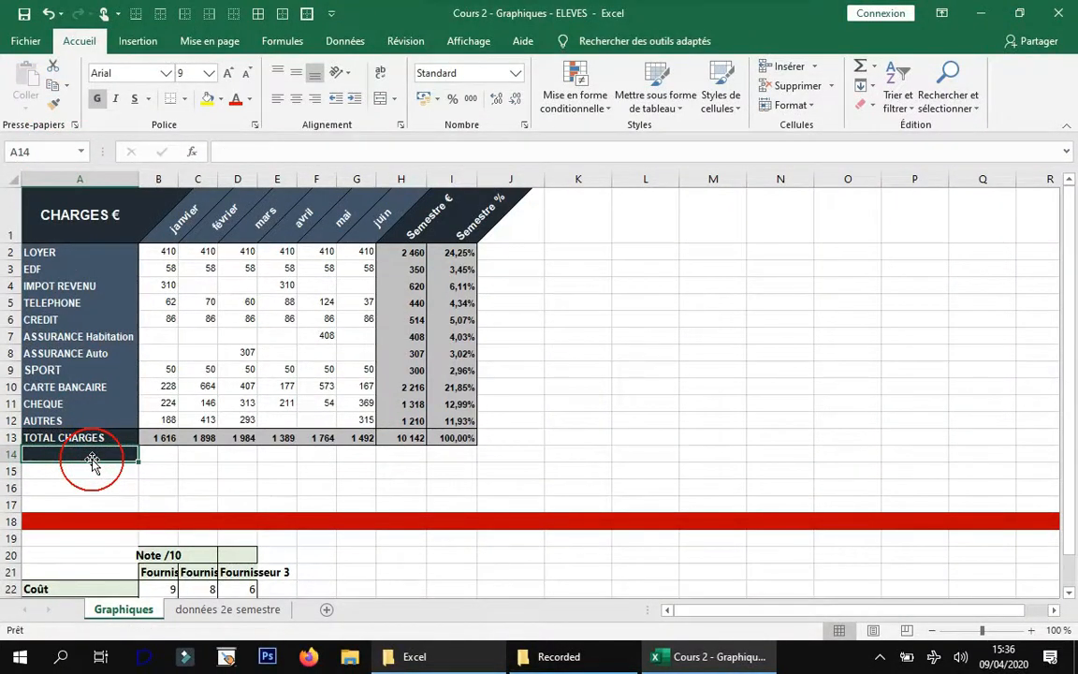
pyautogui.write('MOYENNE')
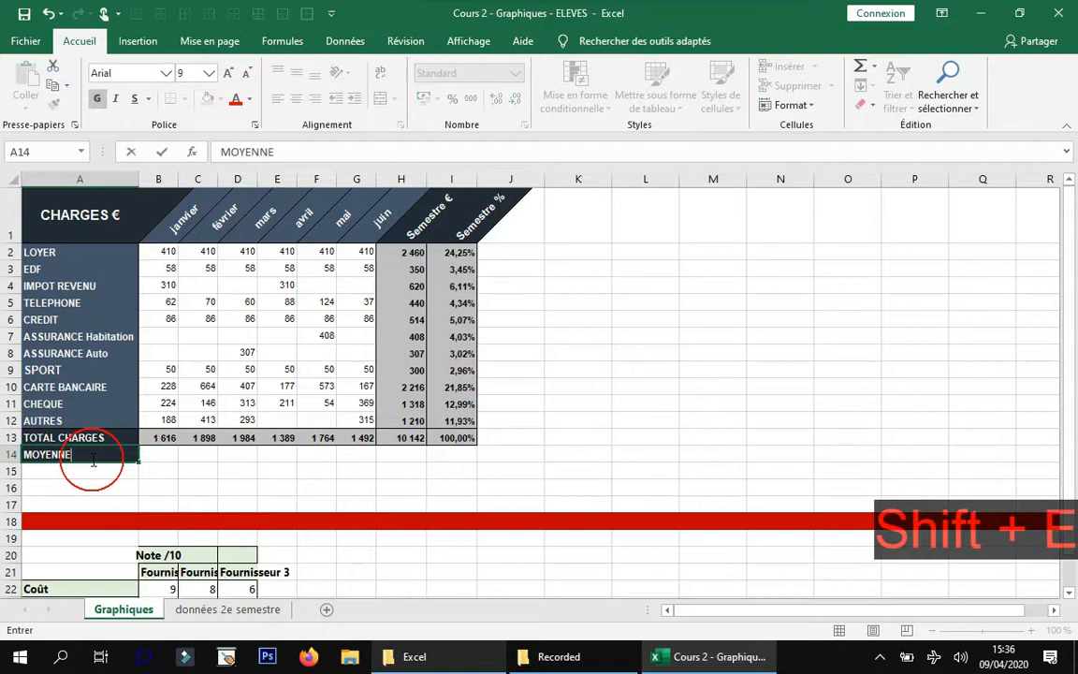
pyautogui.moveTo(150, 457)
pyautogui.mouseDown()
pyautogui.moveTo(341, 454)
pyautogui.moveTo(138, 453)
pyautogui.mouseUp()
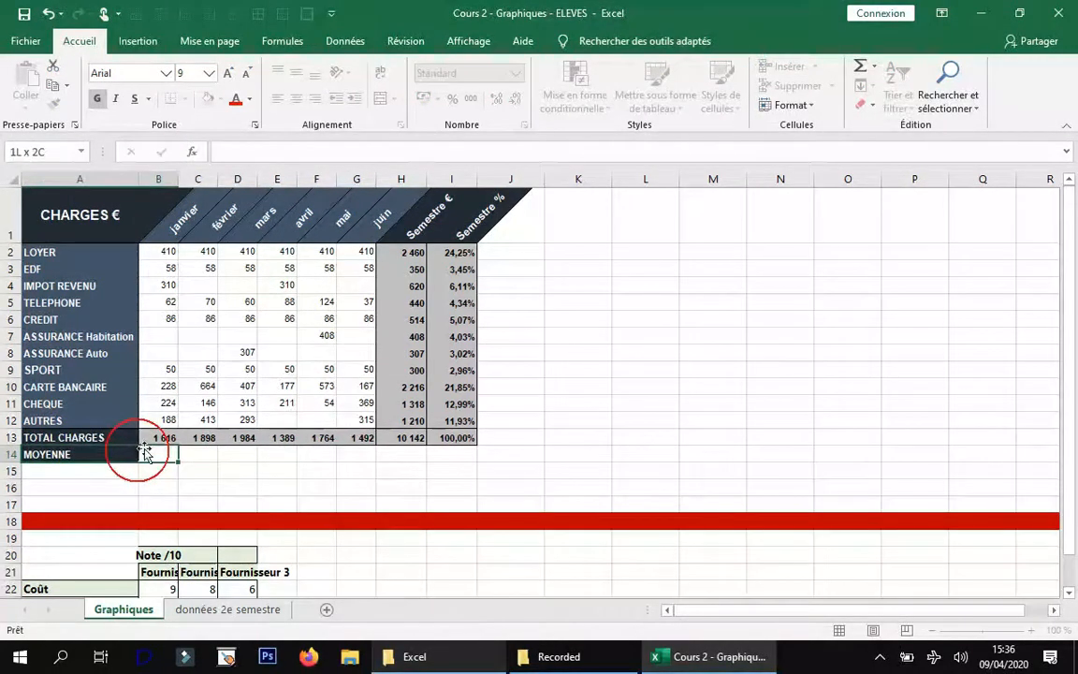
# Step: Copy the formatting of B13 to B14:G14, then merge and center those cells into one
pyautogui.click(159, 440)
pyautogui.click(53, 102)
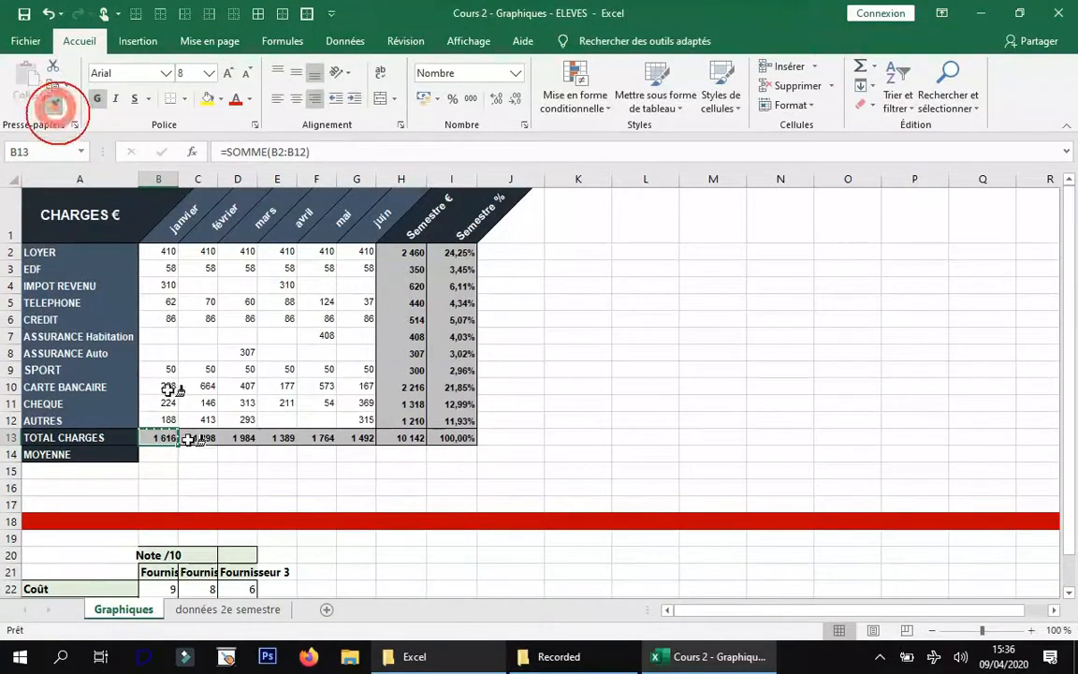
pyautogui.moveTo(150, 458); pyautogui.dragTo(354, 456)
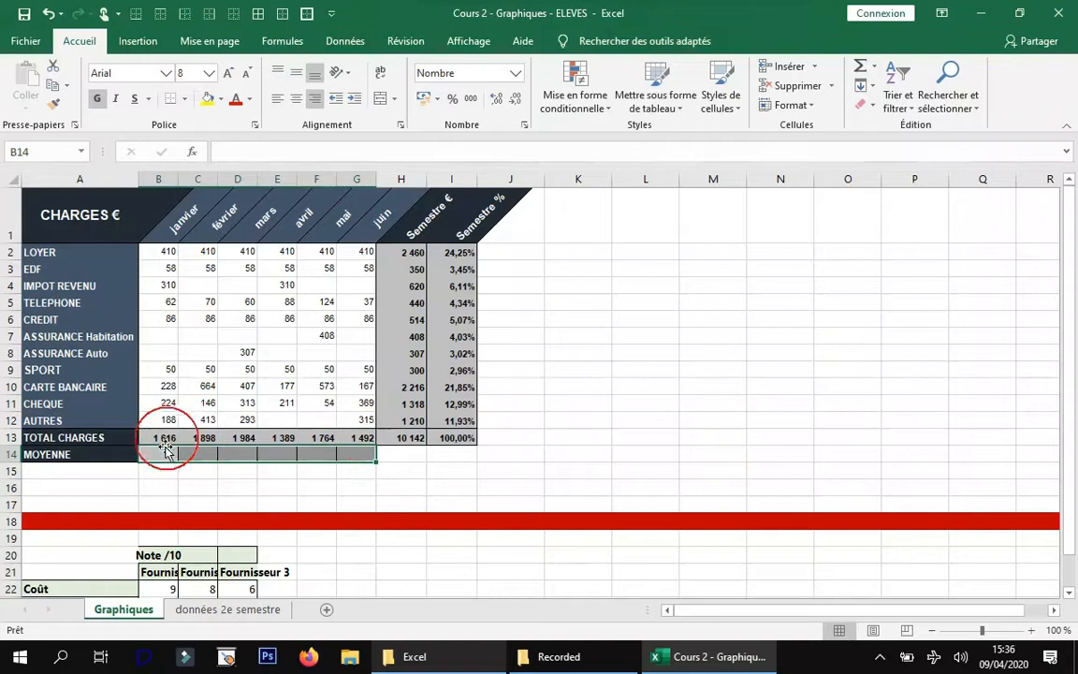
pyautogui.click(378, 100)
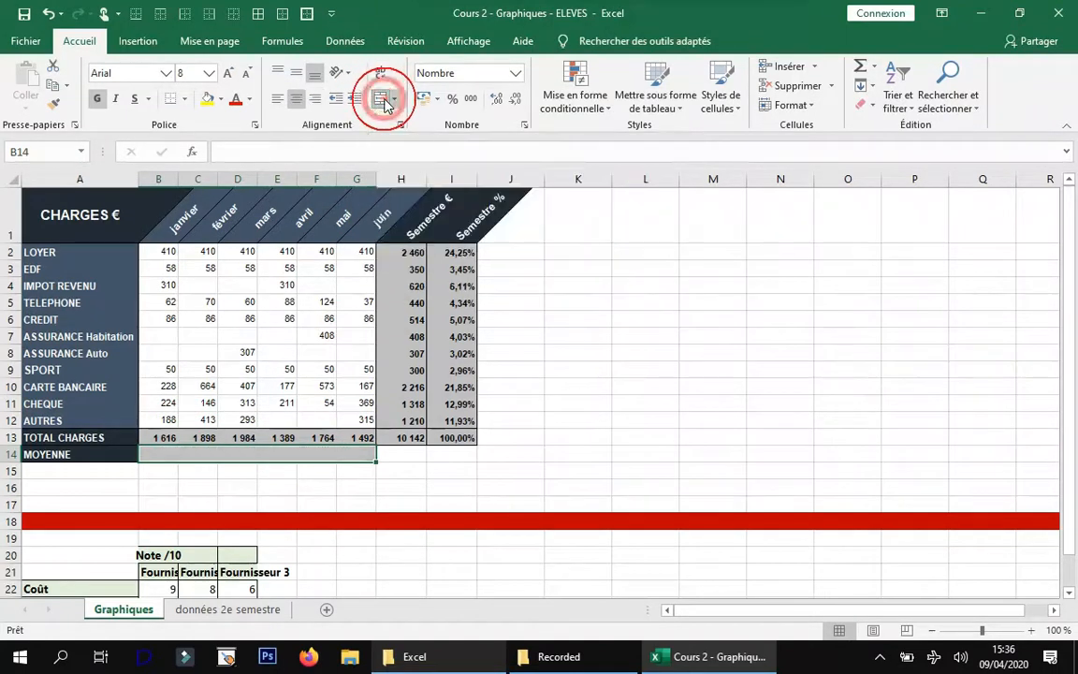
pyautogui.click(404, 472)
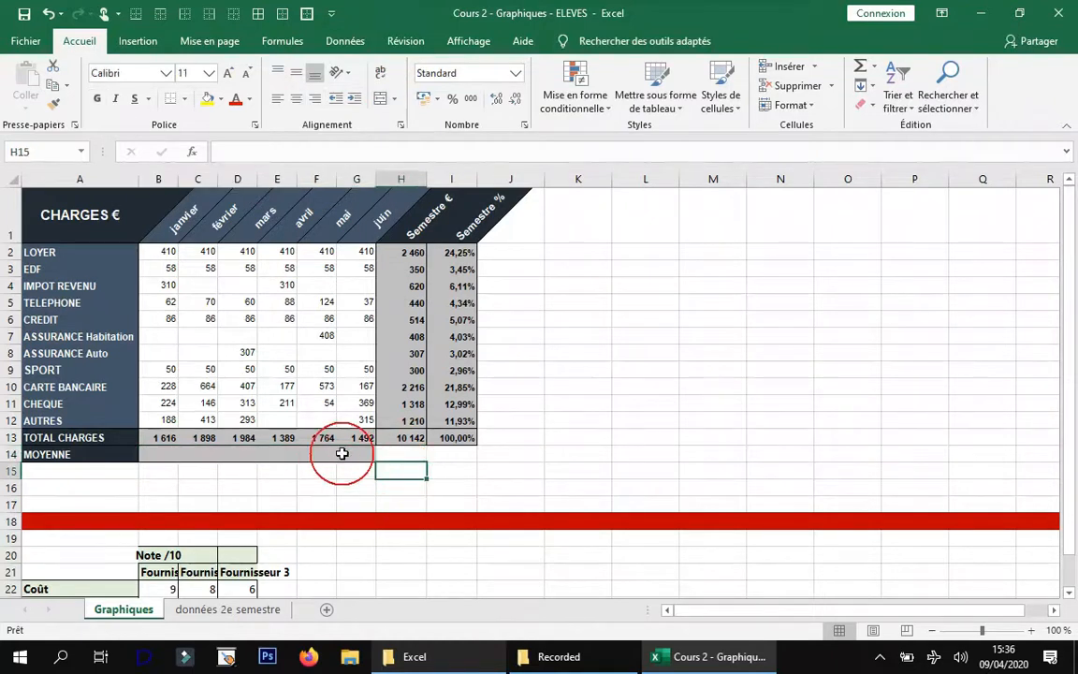
# Step: Calculate the average of the monthly totals B13:G13 in the merged MOYENNE cell with the MOYENNE function
pyautogui.click(343, 454)
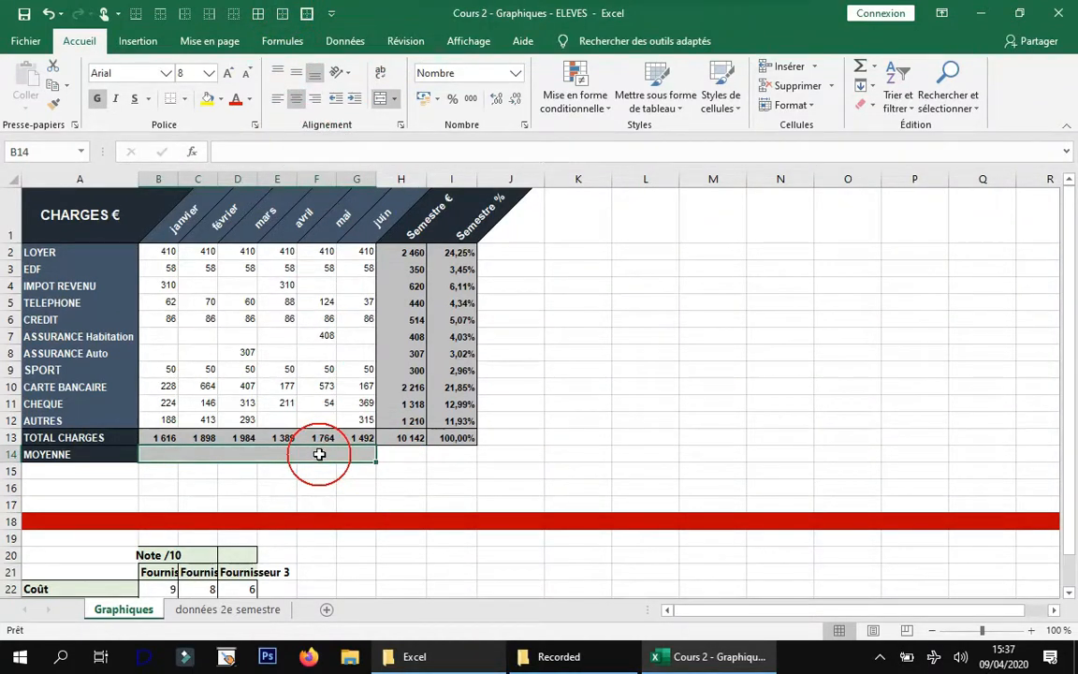
pyautogui.write('=')
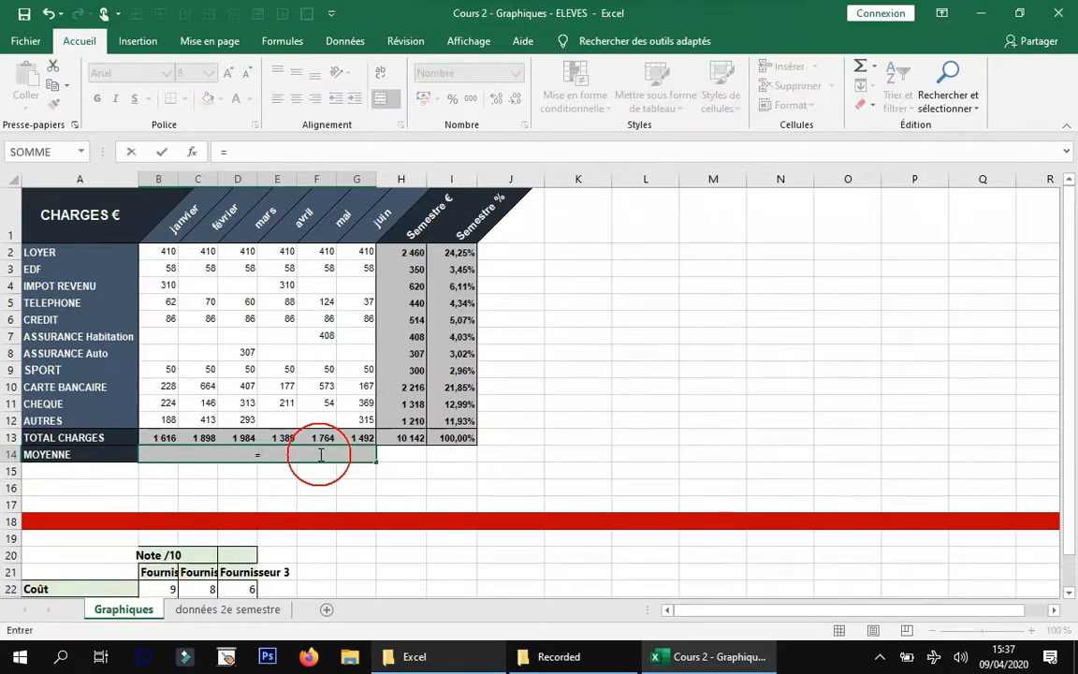
pyautogui.write('mo')
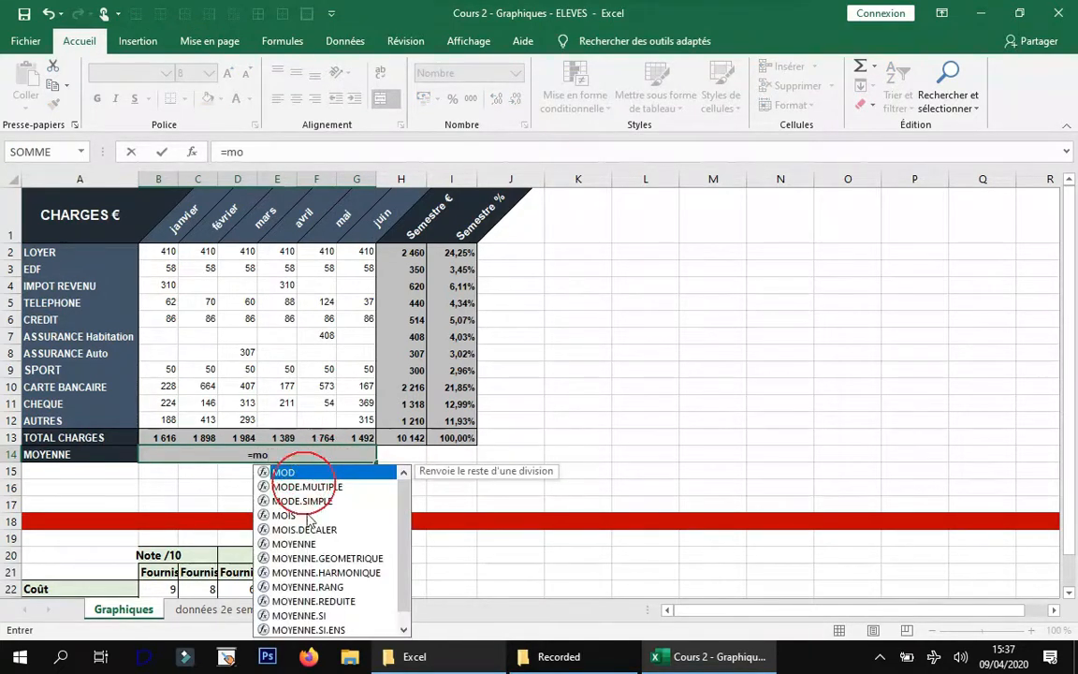
pyautogui.doubleClick(293, 544)
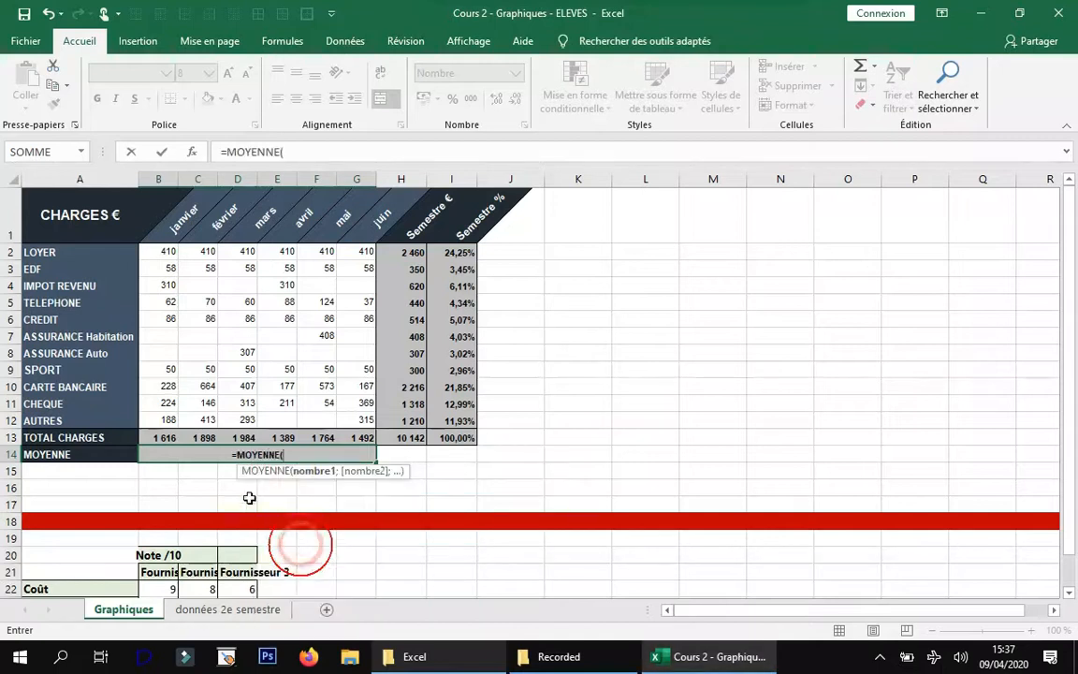
pyautogui.click(161, 437)
pyautogui.moveTo(175, 436); pyautogui.dragTo(349, 441)
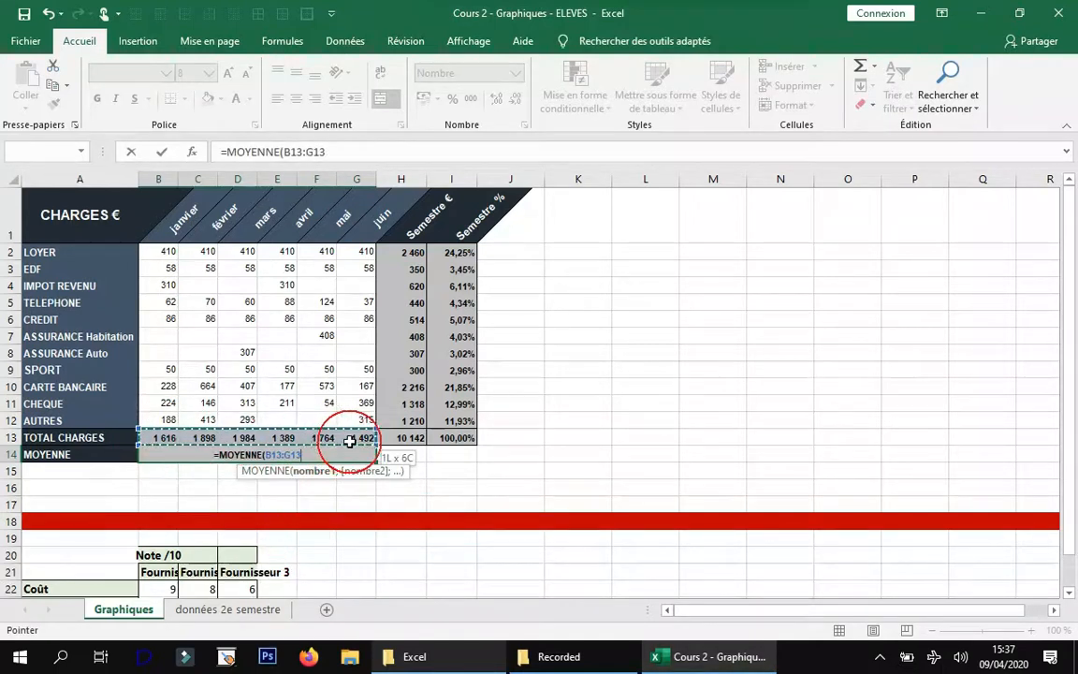
pyautogui.press('Return')
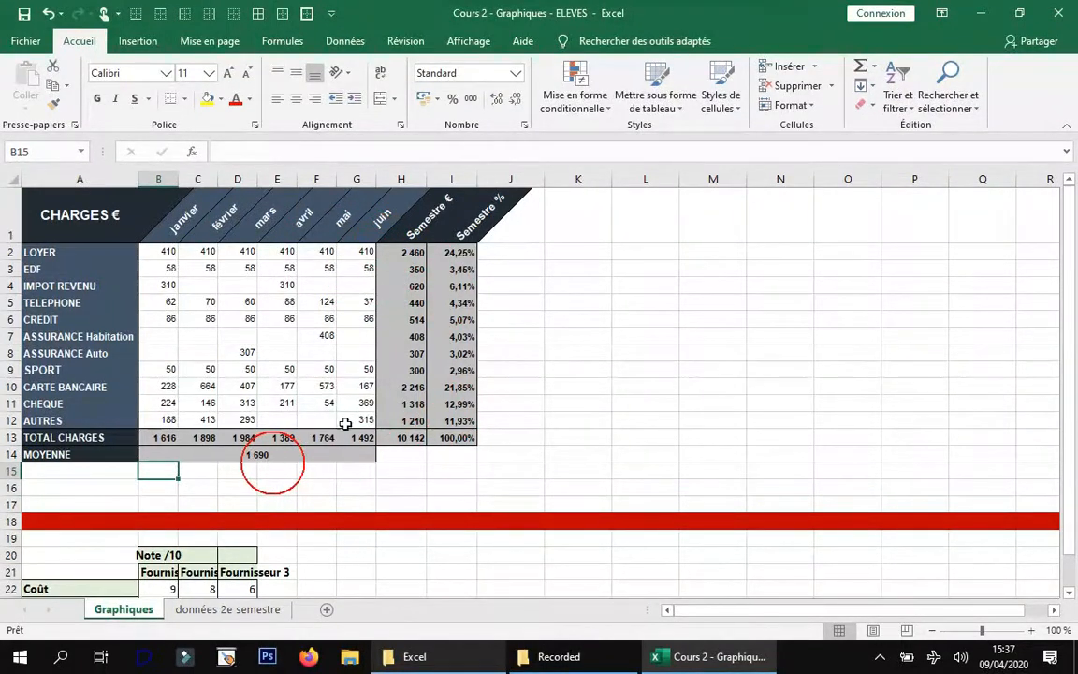
# Step: Look over the available pie and column chart types and the possible source ranges A1:G2 and A1:G12
pyautogui.click(154, 46)
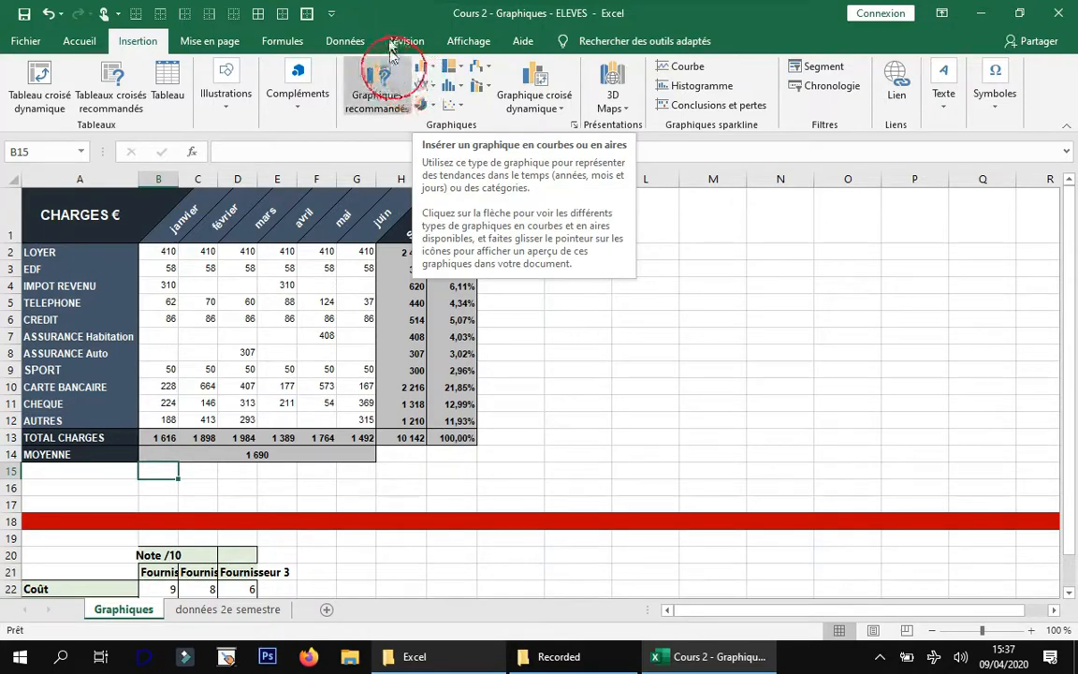
pyautogui.click(435, 110)
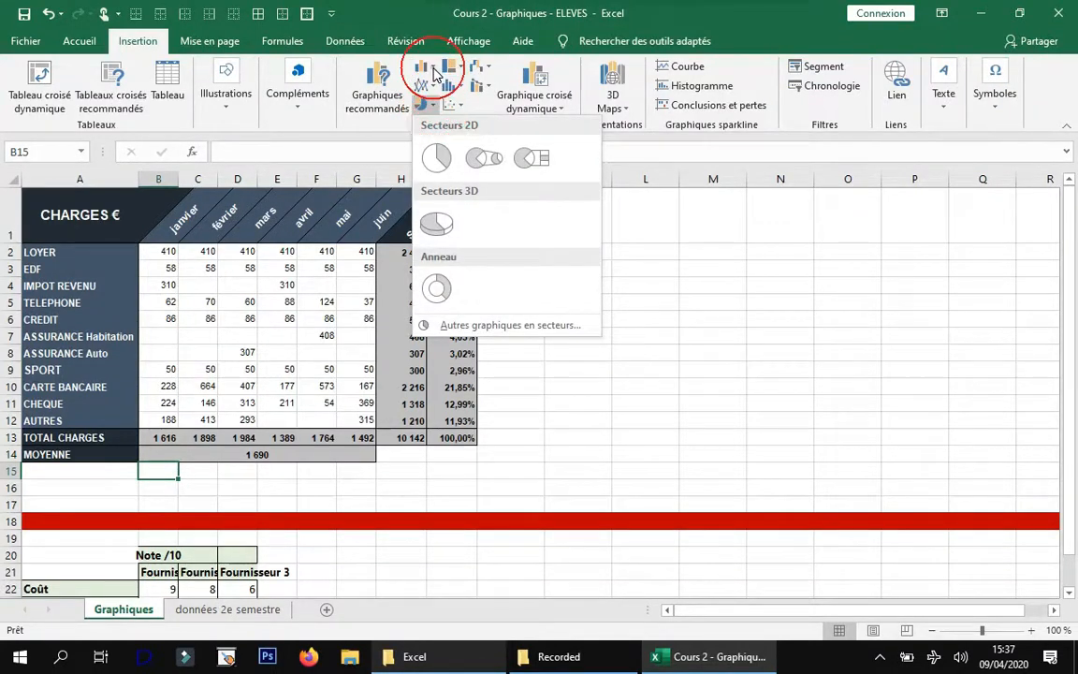
pyautogui.click(432, 73)
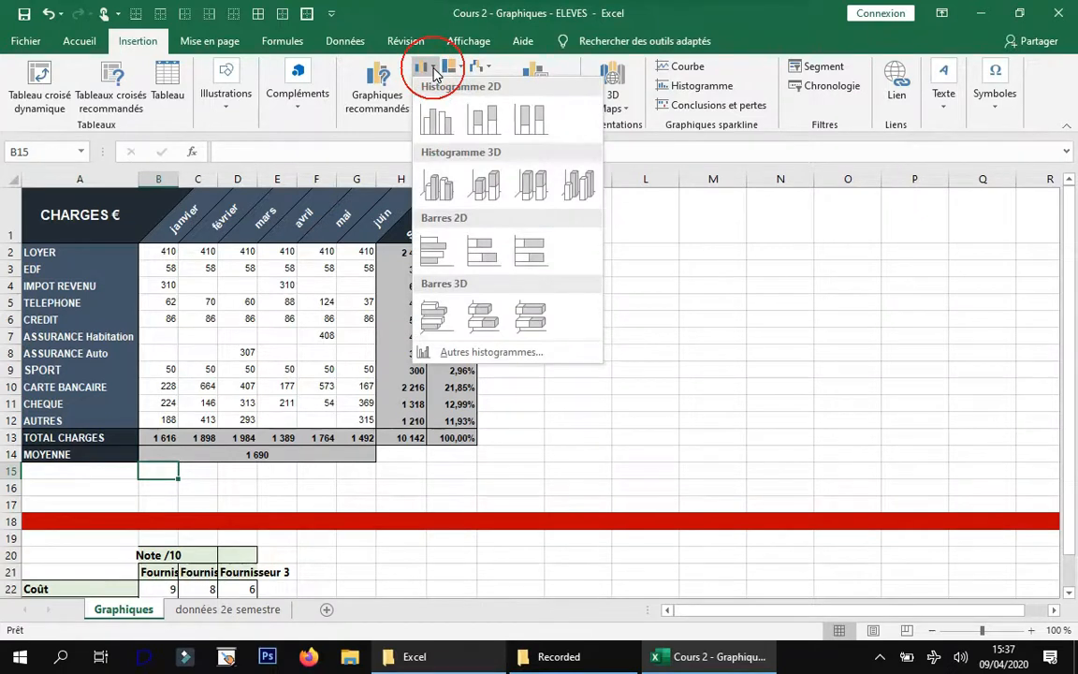
pyautogui.click(400, 12)
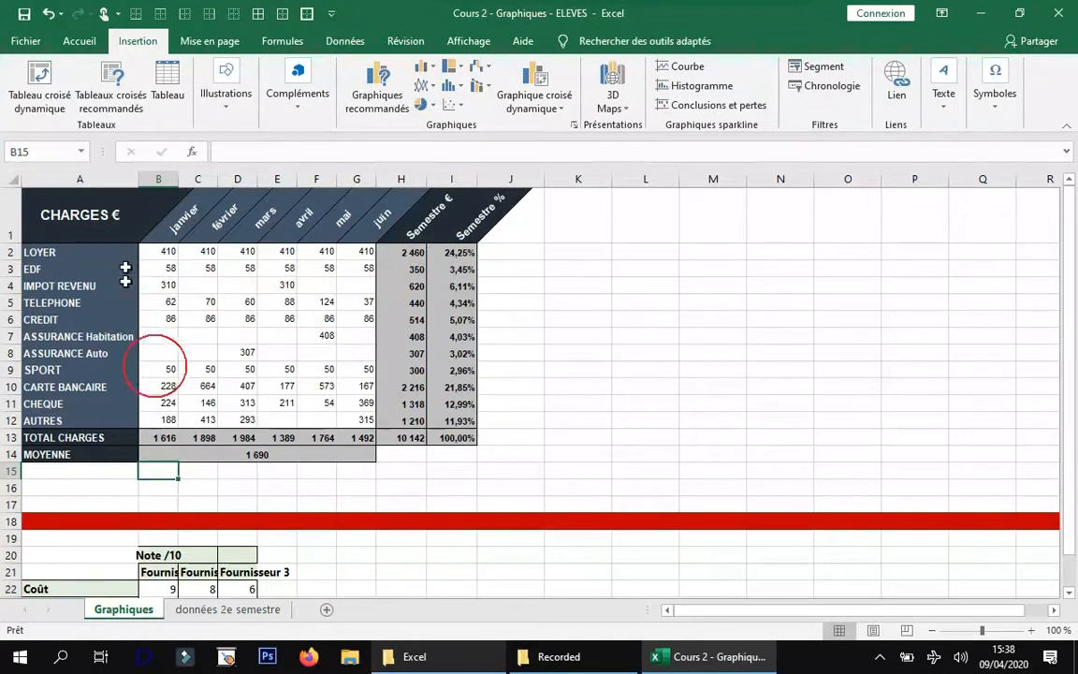
pyautogui.moveTo(67, 222); pyautogui.dragTo(365, 255)
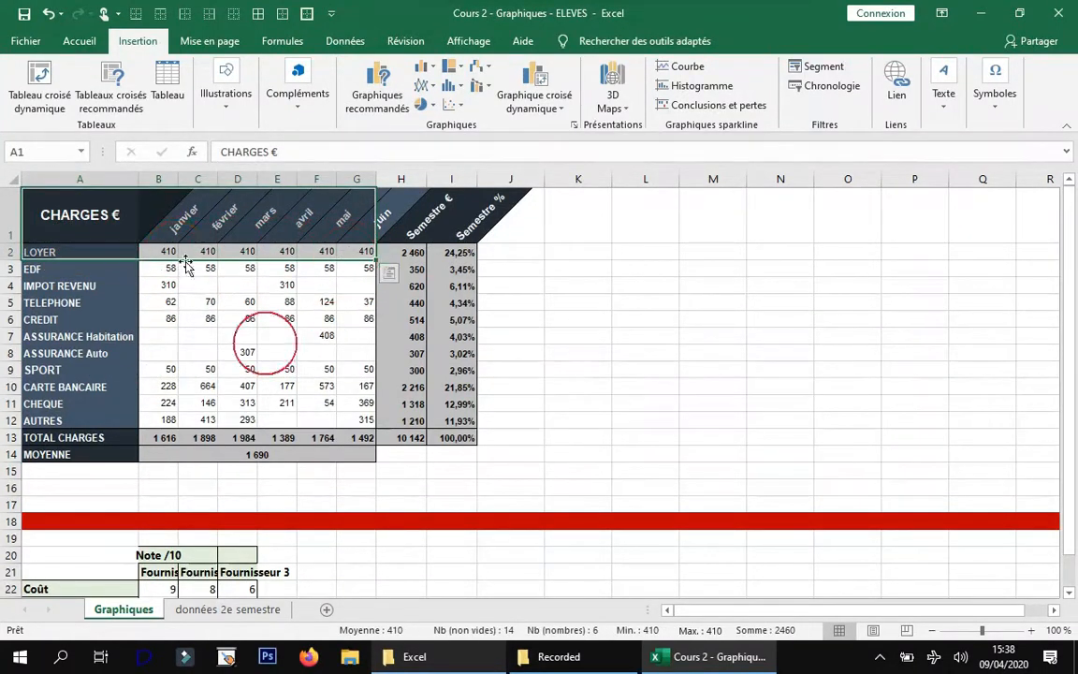
pyautogui.click(103, 215)
pyautogui.moveTo(156, 287); pyautogui.dragTo(165, 421)
pyautogui.moveTo(89, 225); pyautogui.dragTo(358, 417)
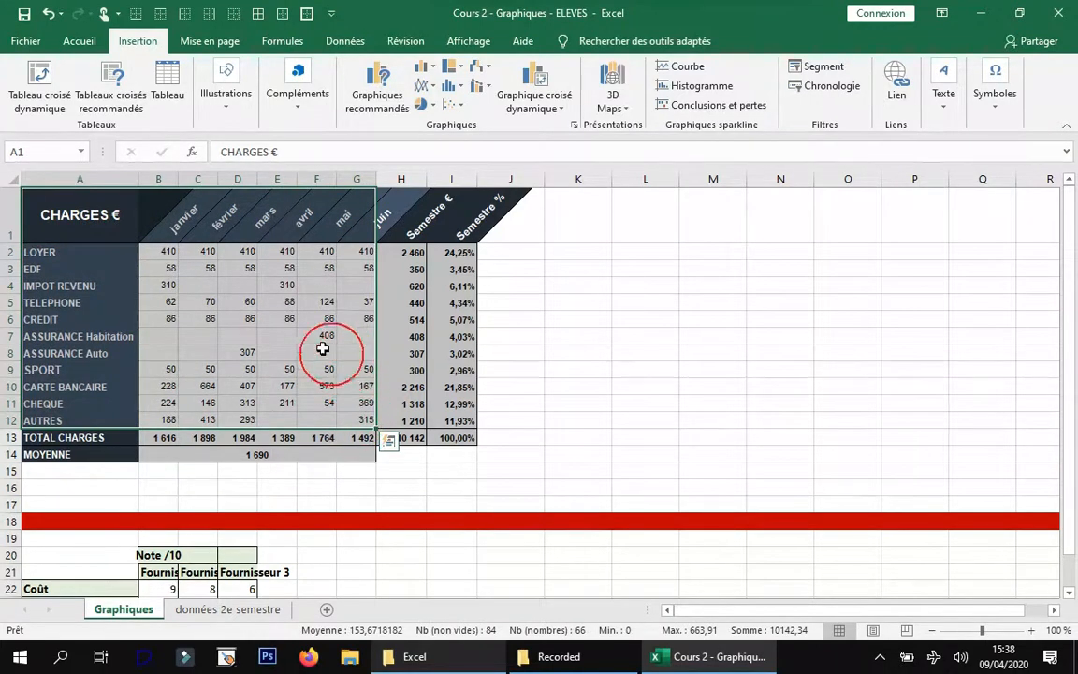
pyautogui.click(234, 300)
# Step: Insert a 3D pie chart of the January charges from the range A1:B12
pyautogui.moveTo(87, 201); pyautogui.dragTo(160, 420)
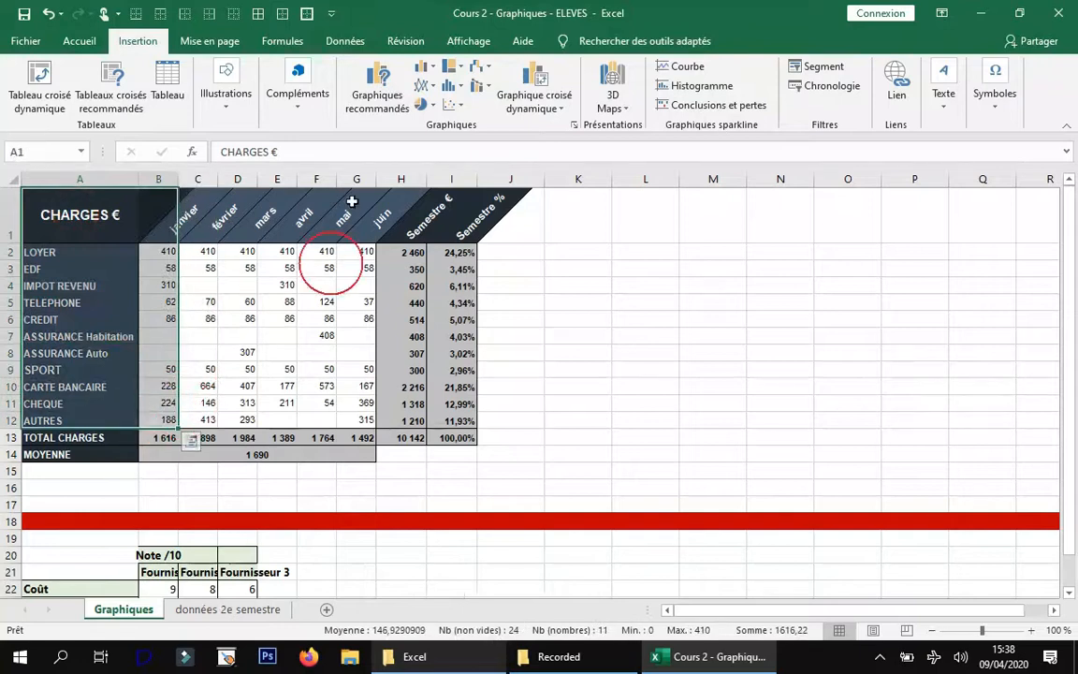
pyautogui.click(436, 106)
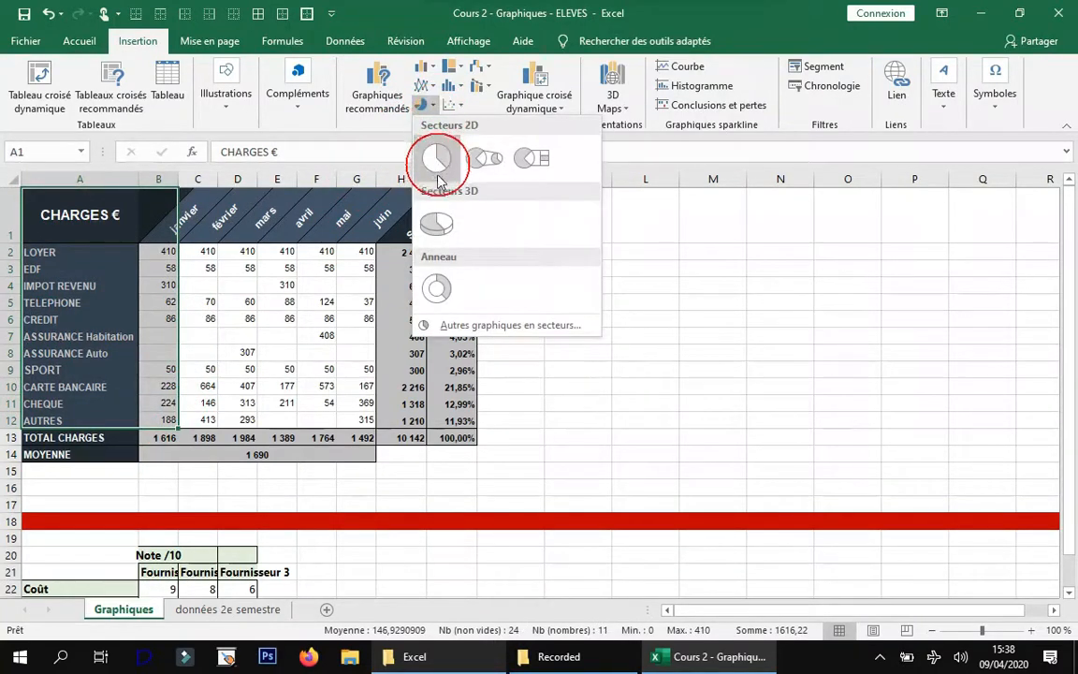
pyautogui.click(440, 223)
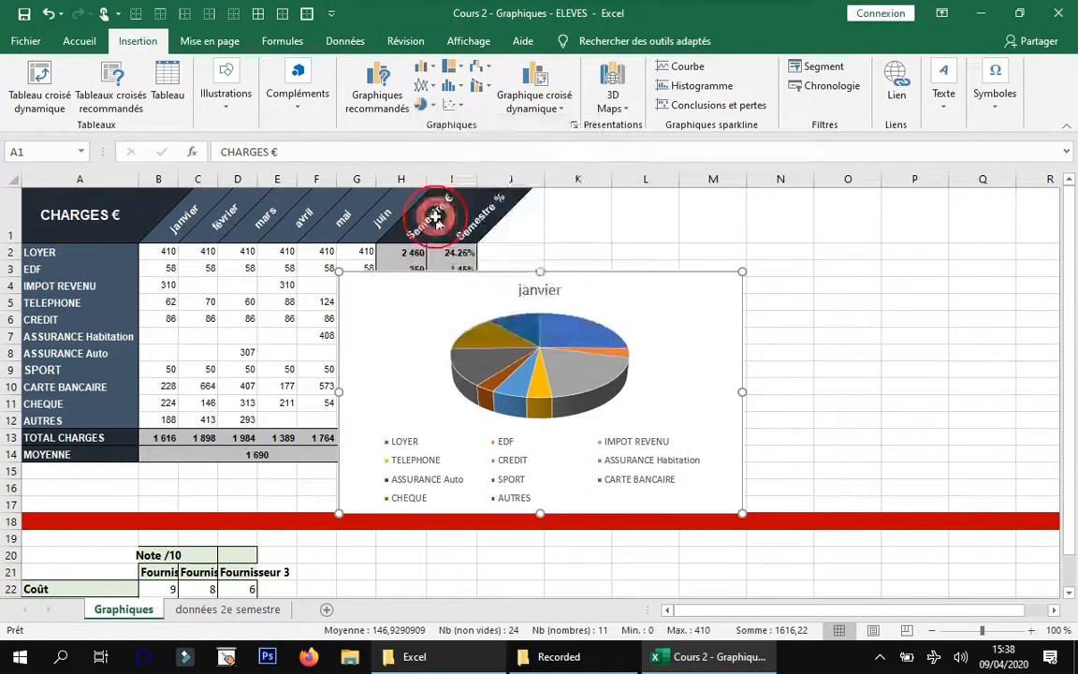
# Step: Move the January pie chart to the empty area beside the table and resize it to span about columns K to P
pyautogui.moveTo(637, 296); pyautogui.dragTo(830, 242)
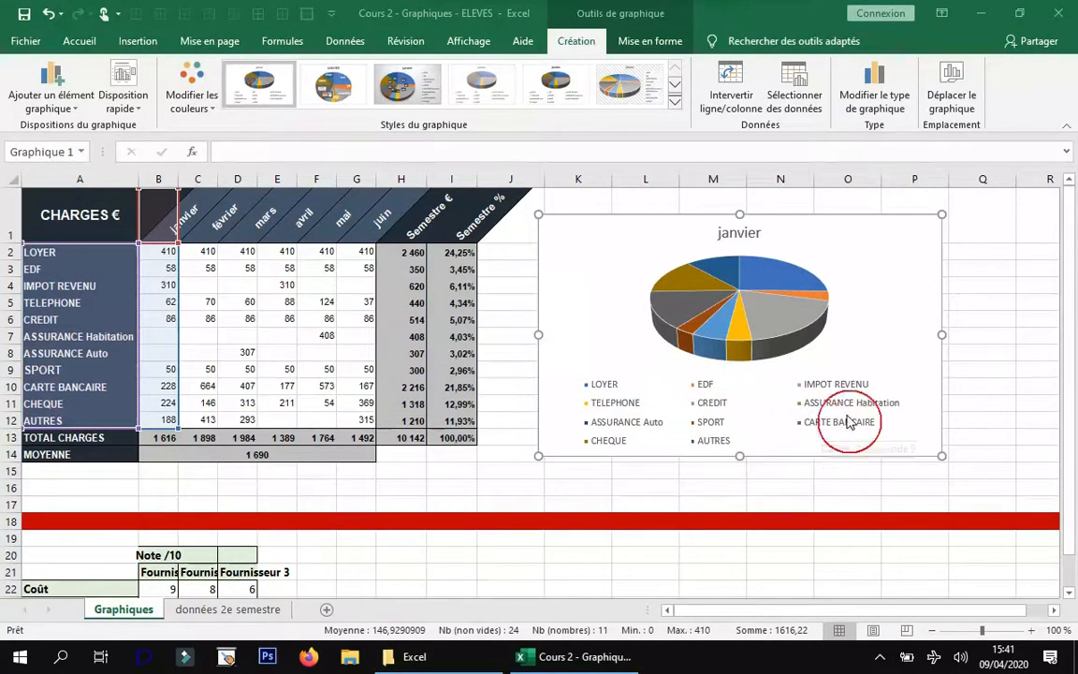
pyautogui.moveTo(942, 456); pyautogui.dragTo(860, 378)
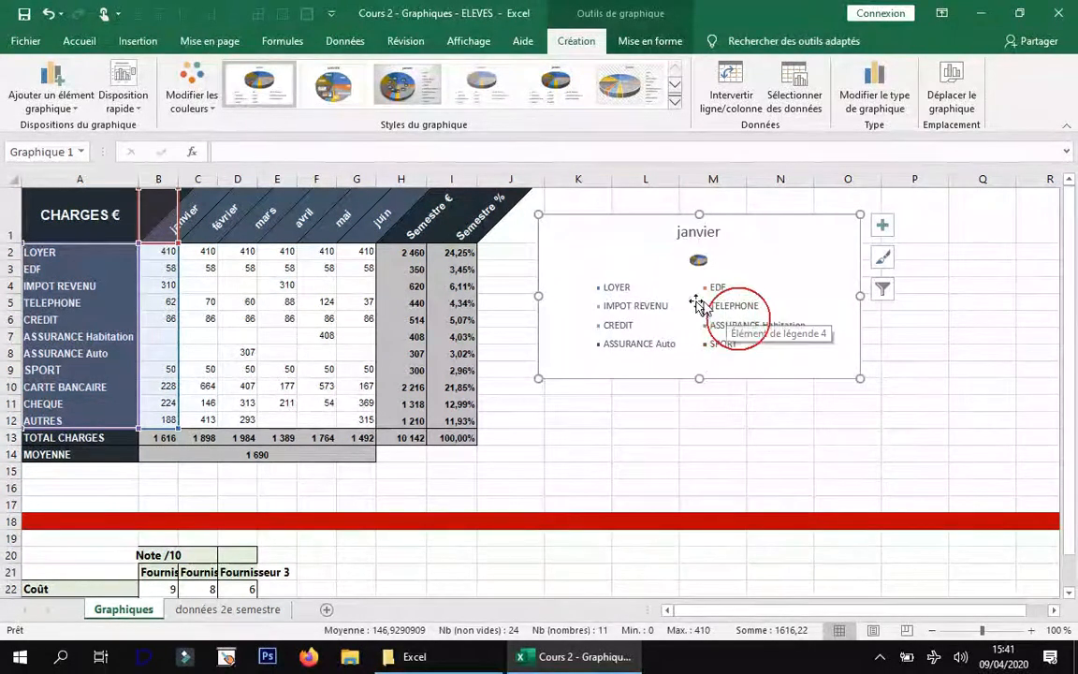
pyautogui.moveTo(858, 379); pyautogui.dragTo(910, 473)
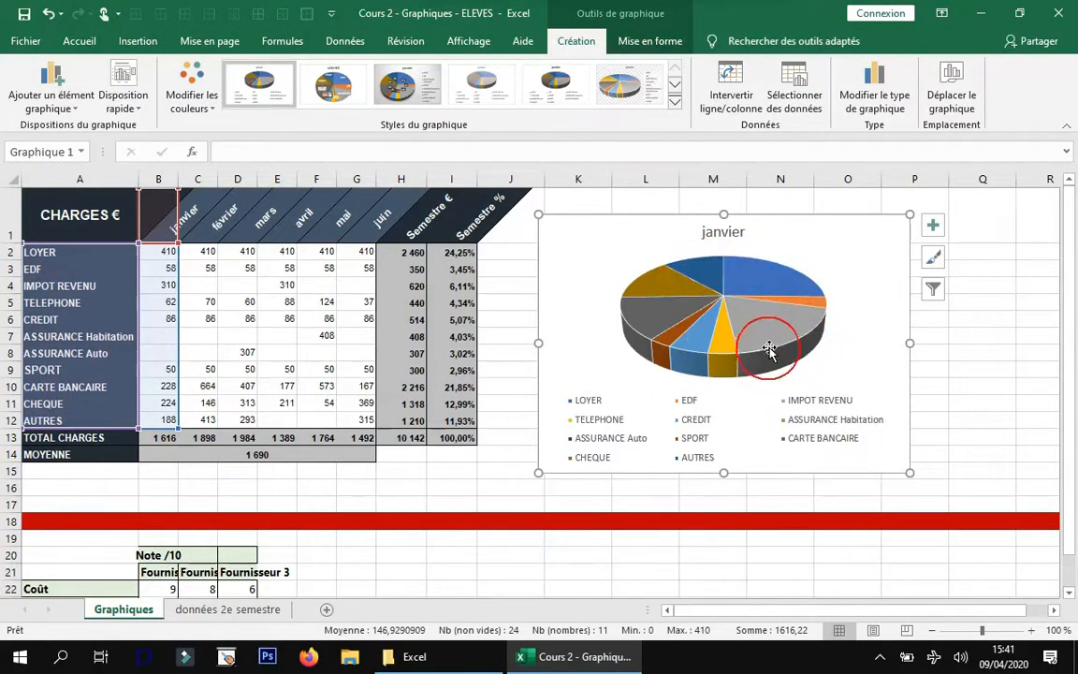
# Step: Recolor the LOYER slice of the January pie chart black and the IMPOT REVENU slice green
pyautogui.moveTo(771, 349)
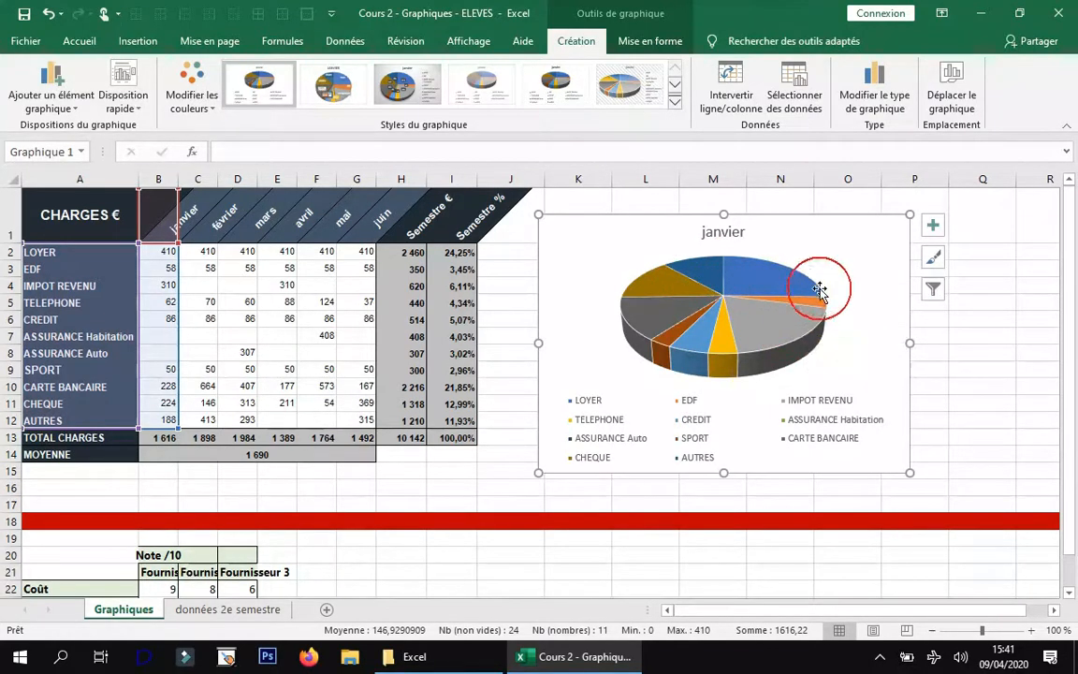
pyautogui.moveTo(744, 275)
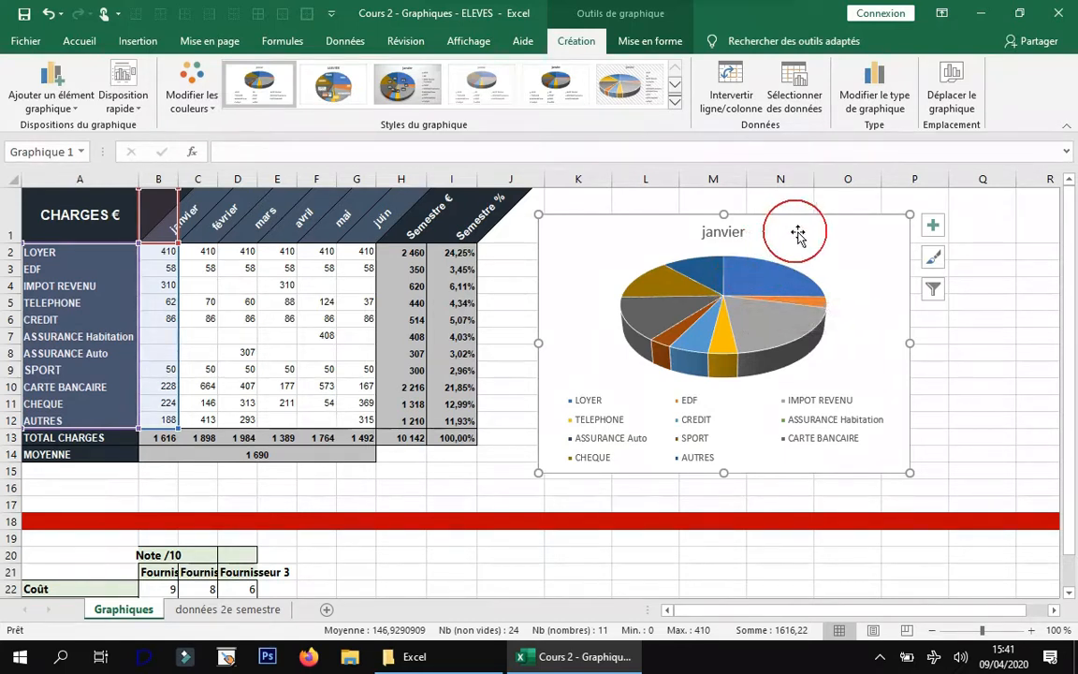
pyautogui.click(749, 275)
pyautogui.click(760, 273)
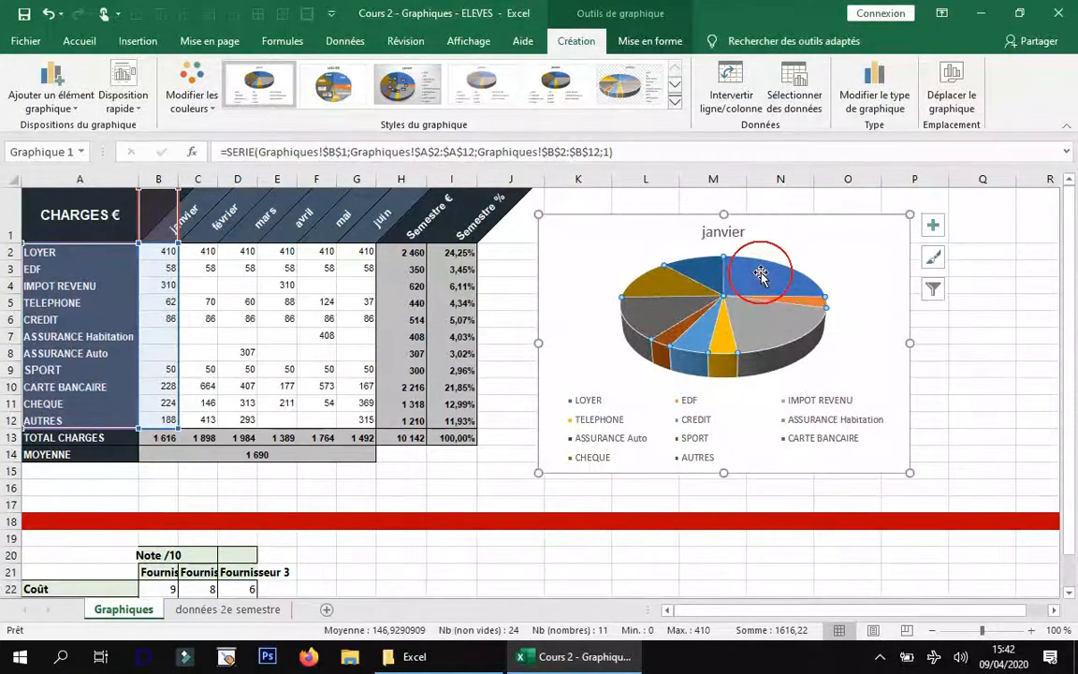
pyautogui.click(80, 42)
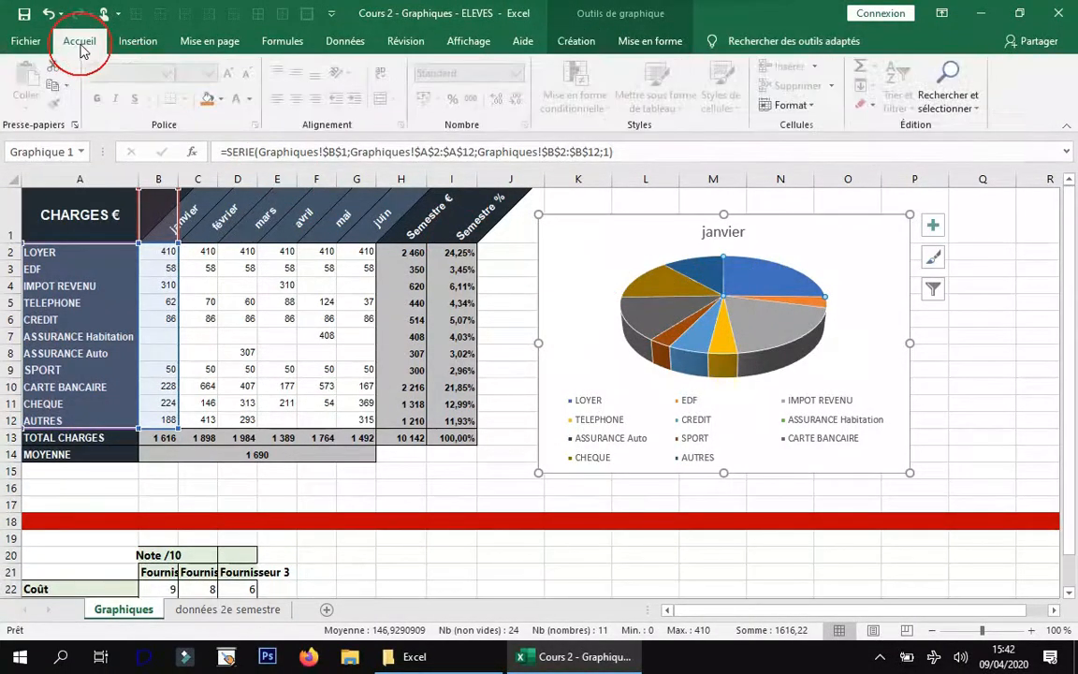
pyautogui.click(218, 98)
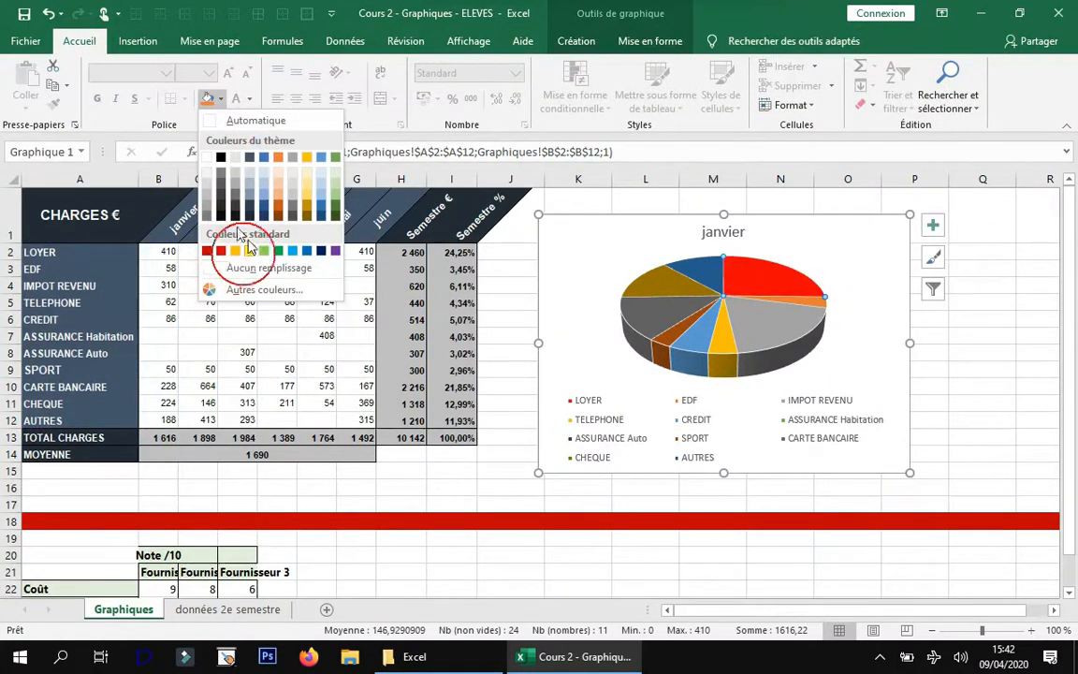
pyautogui.click(220, 160)
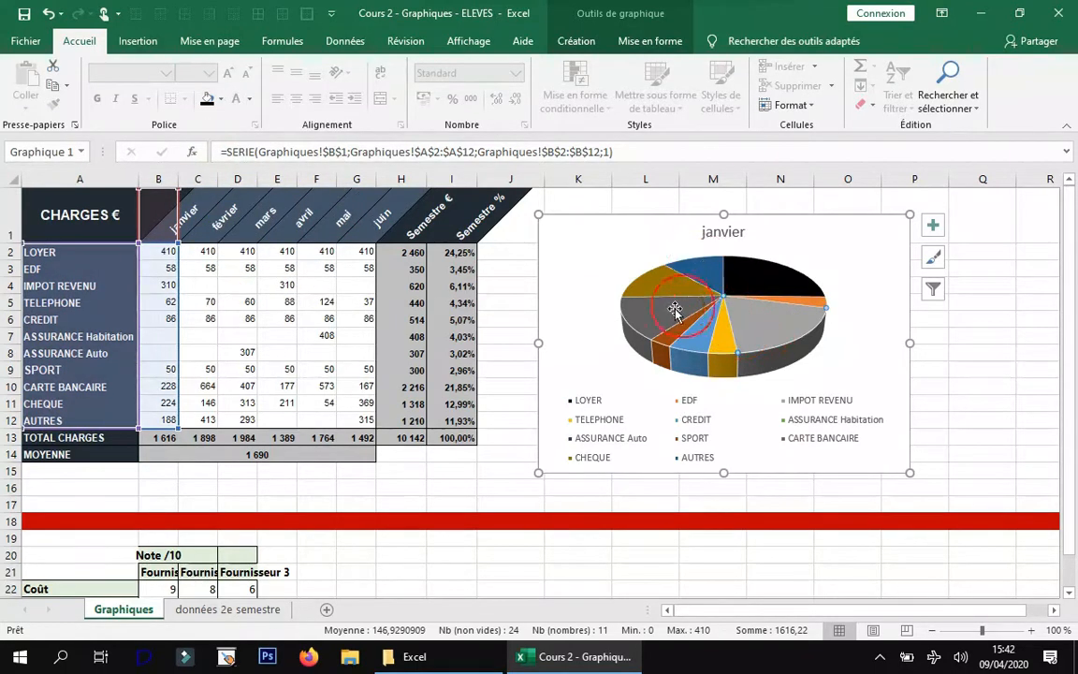
pyautogui.click(221, 99)
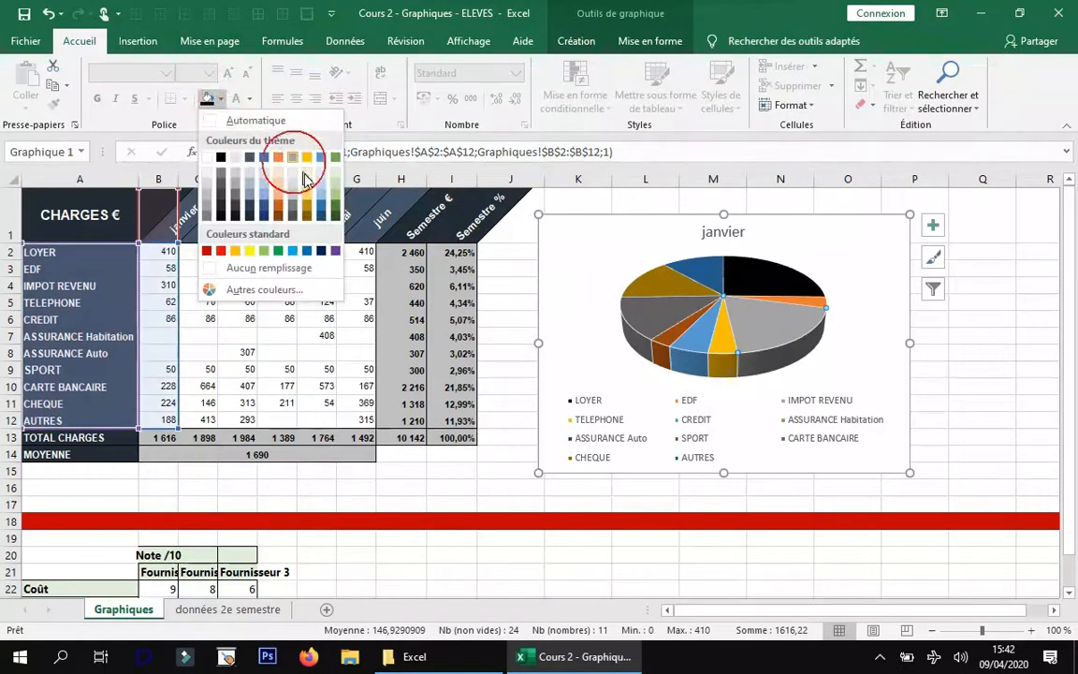
pyautogui.click(277, 250)
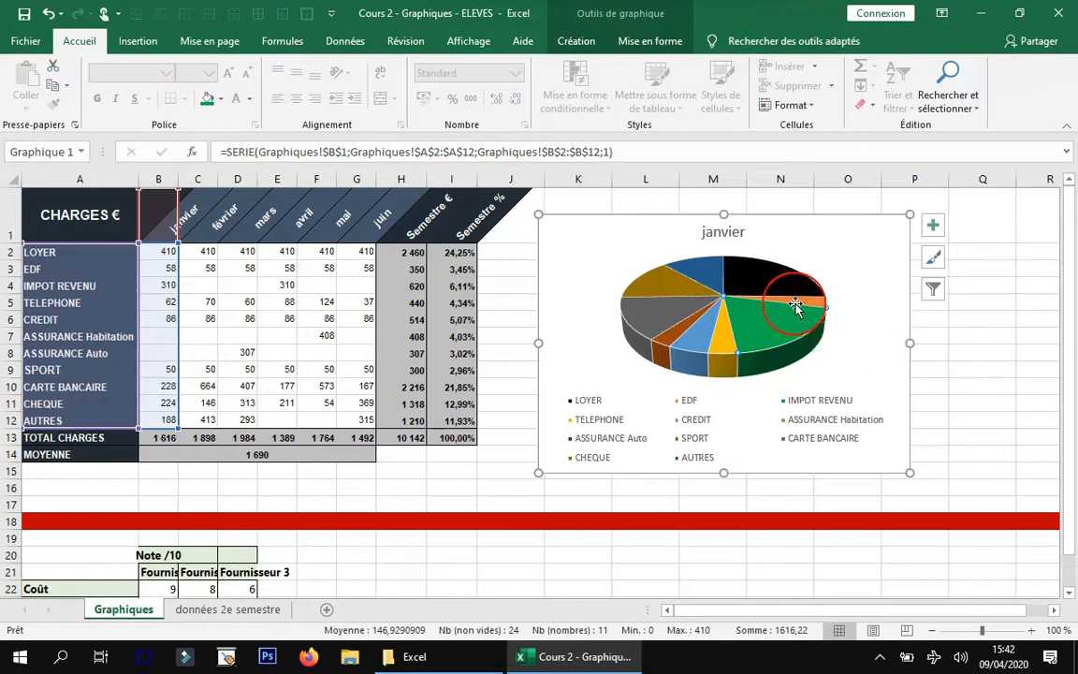
# Step: Review the January pie chart's title and slices against its source range A1:B12
pyautogui.click(829, 233)
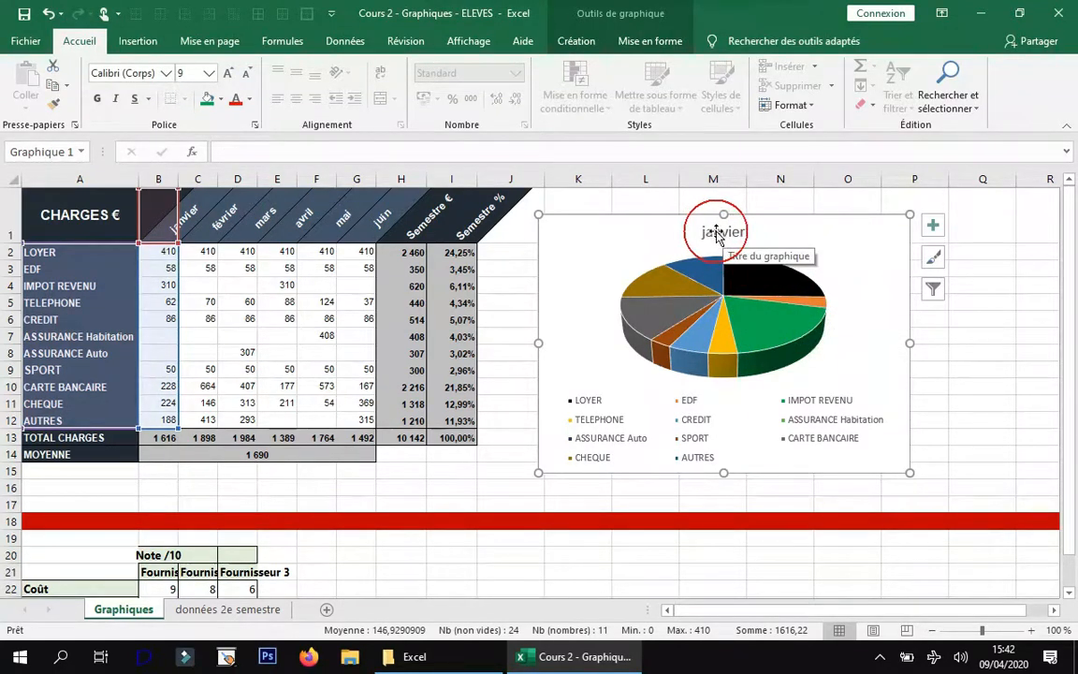
pyautogui.moveTo(84, 201); pyautogui.dragTo(169, 418)
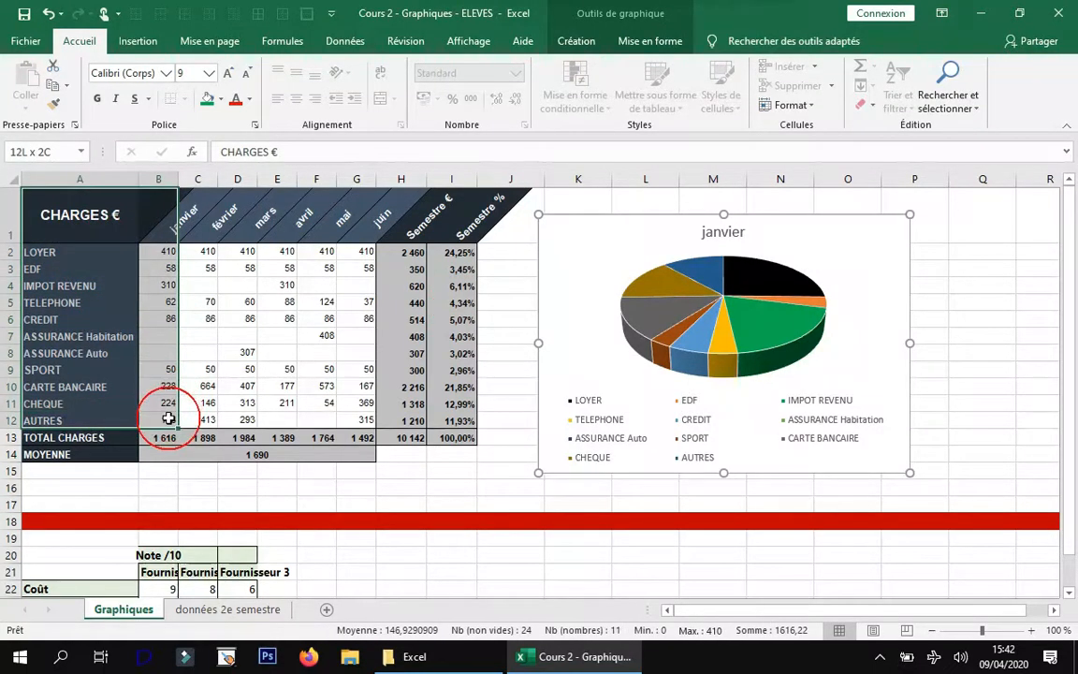
pyautogui.moveTo(164, 251); pyautogui.dragTo(171, 426)
pyautogui.moveTo(95, 226); pyautogui.dragTo(157, 420)
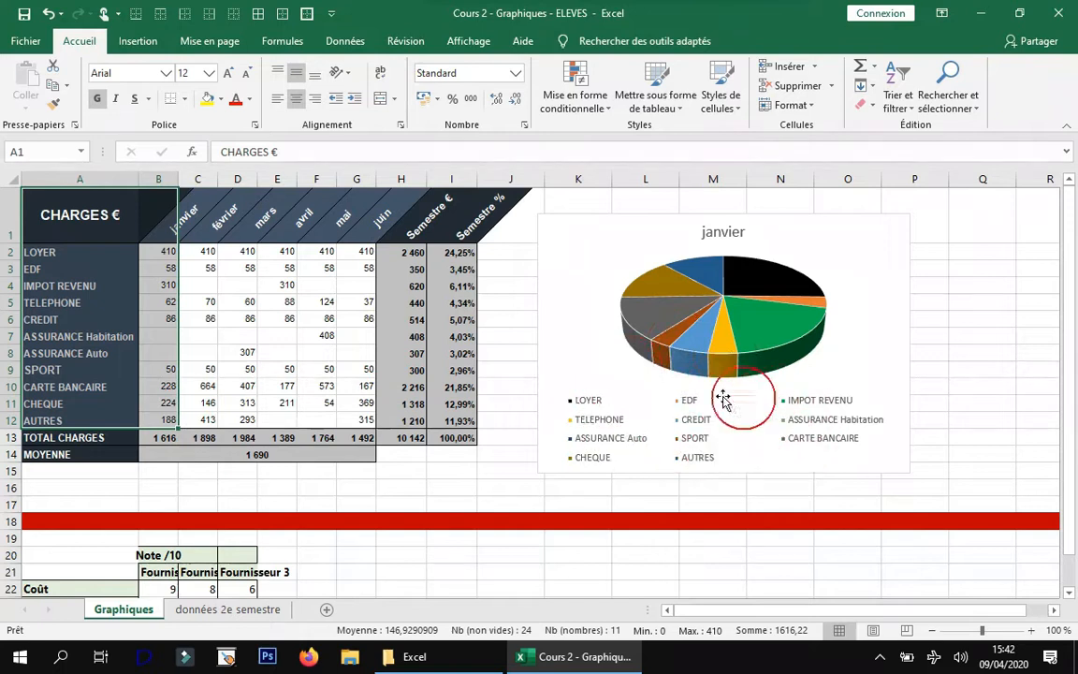
pyautogui.click(844, 248)
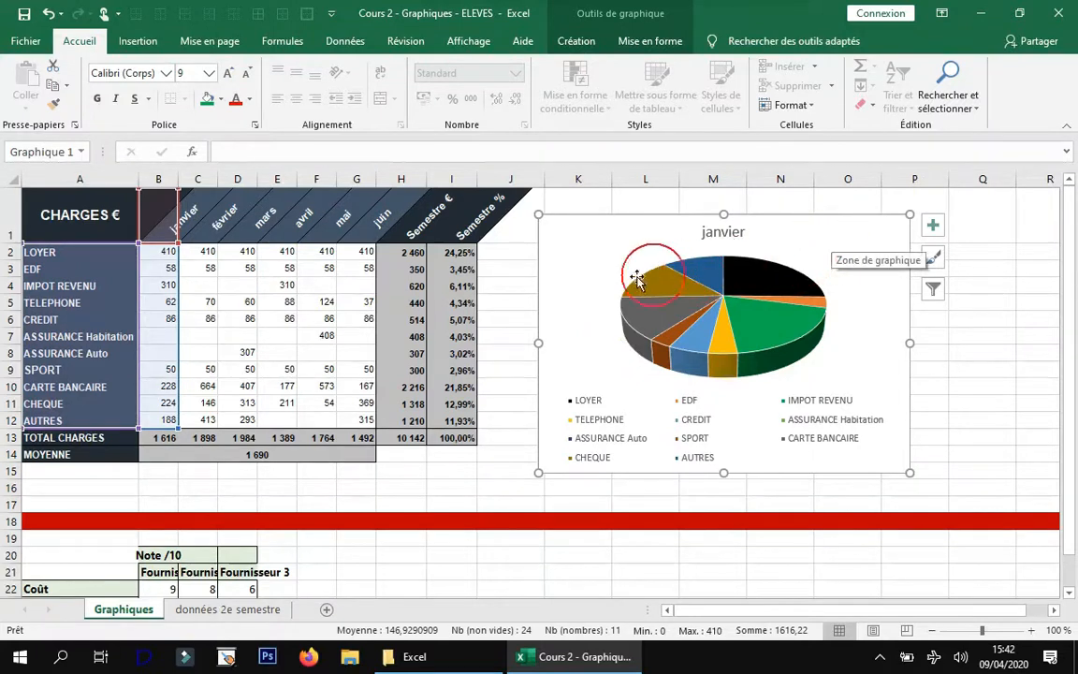
pyautogui.moveTo(632, 309)
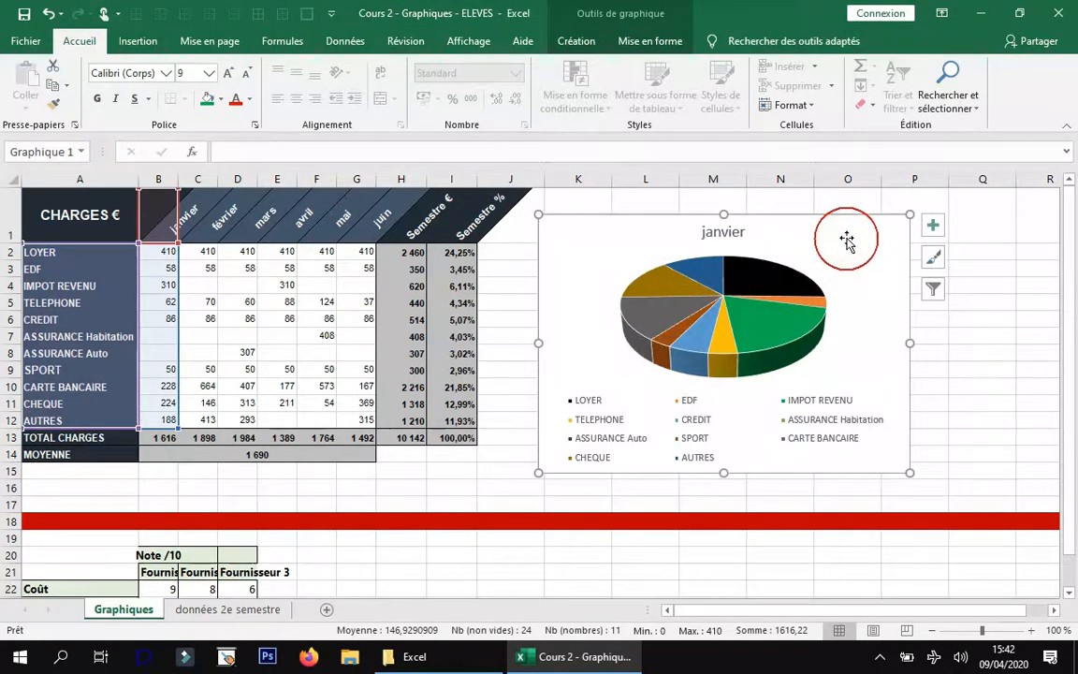
# Step: Shift the January pie chart slightly closer to the table and add data labels at its outer edge (Bord extérieur)
pyautogui.moveTo(866, 233); pyautogui.dragTo(845, 233)
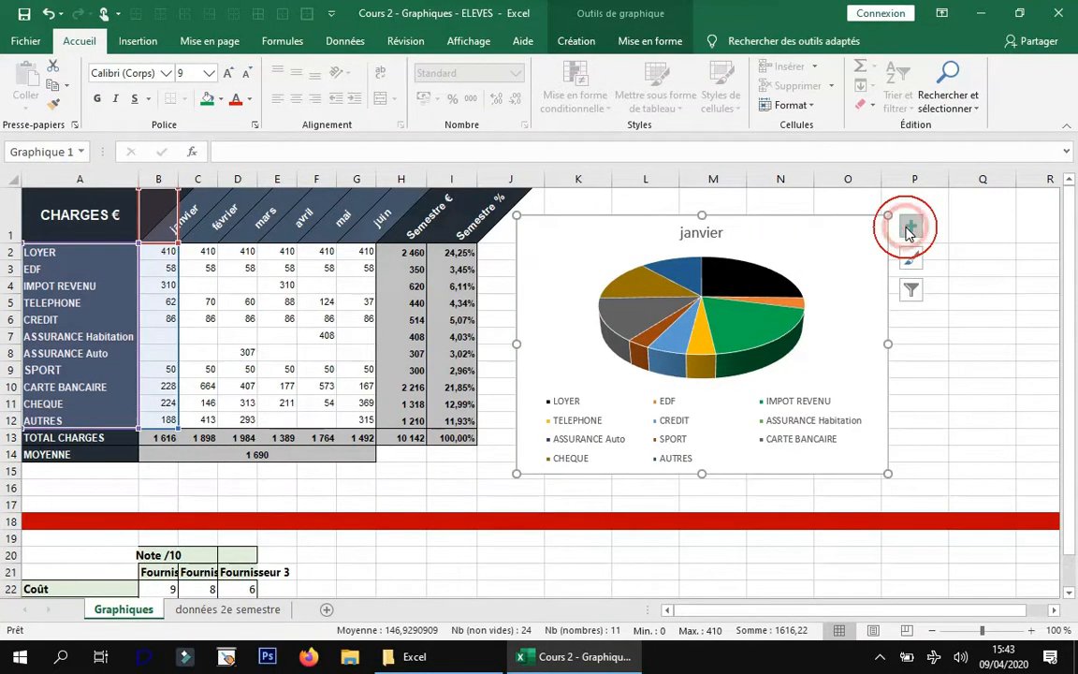
pyautogui.click(909, 227)
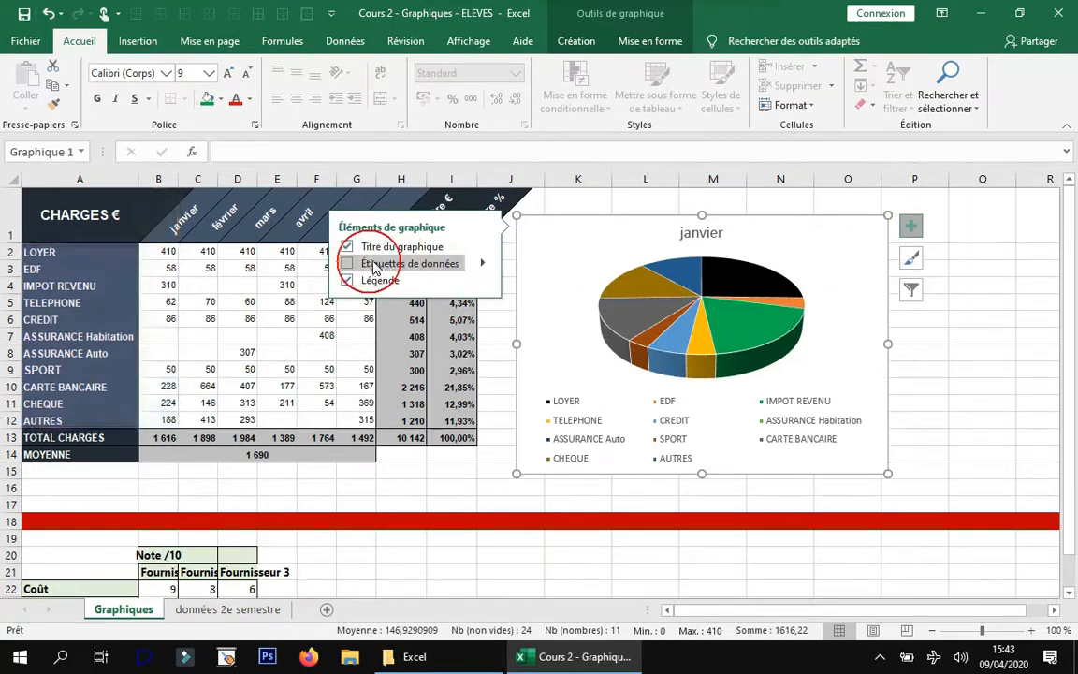
pyautogui.click(483, 264)
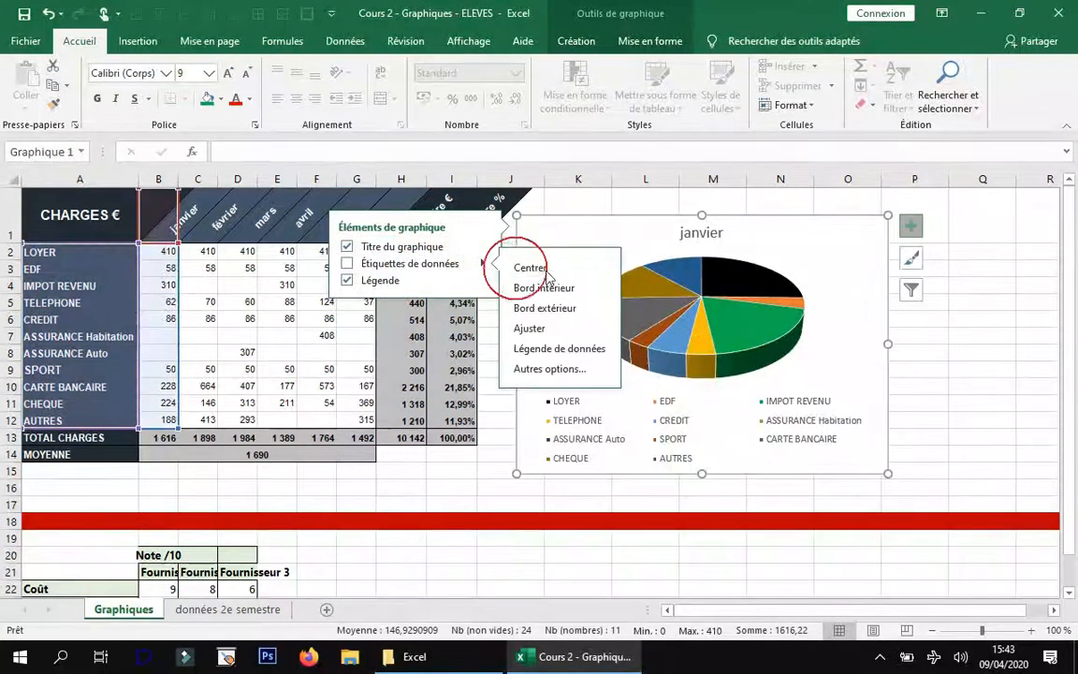
pyautogui.click(568, 310)
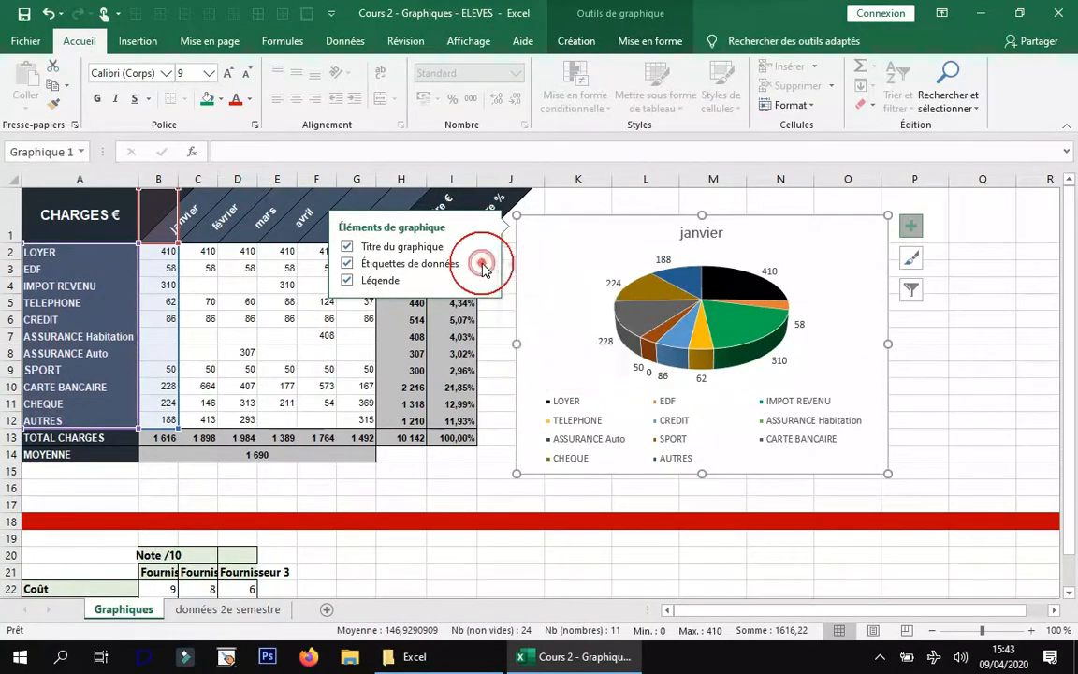
pyautogui.click(908, 226)
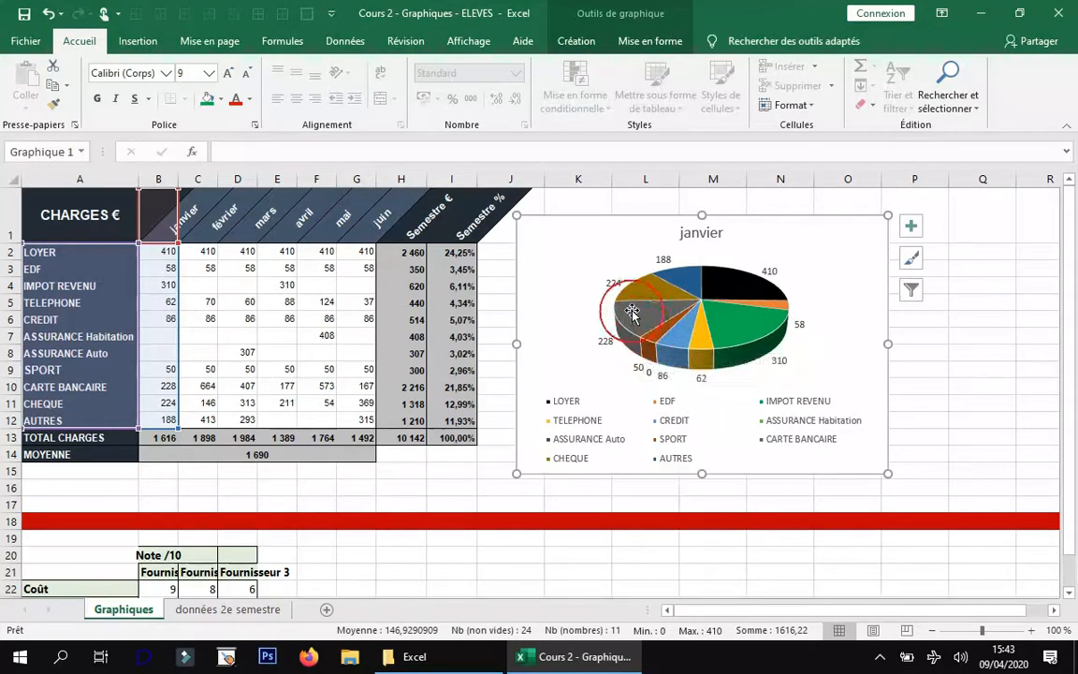
# Step: Make the January pie chart's data labels bold at font size 10
pyautogui.moveTo(648, 293)
pyautogui.moveTo(637, 315)
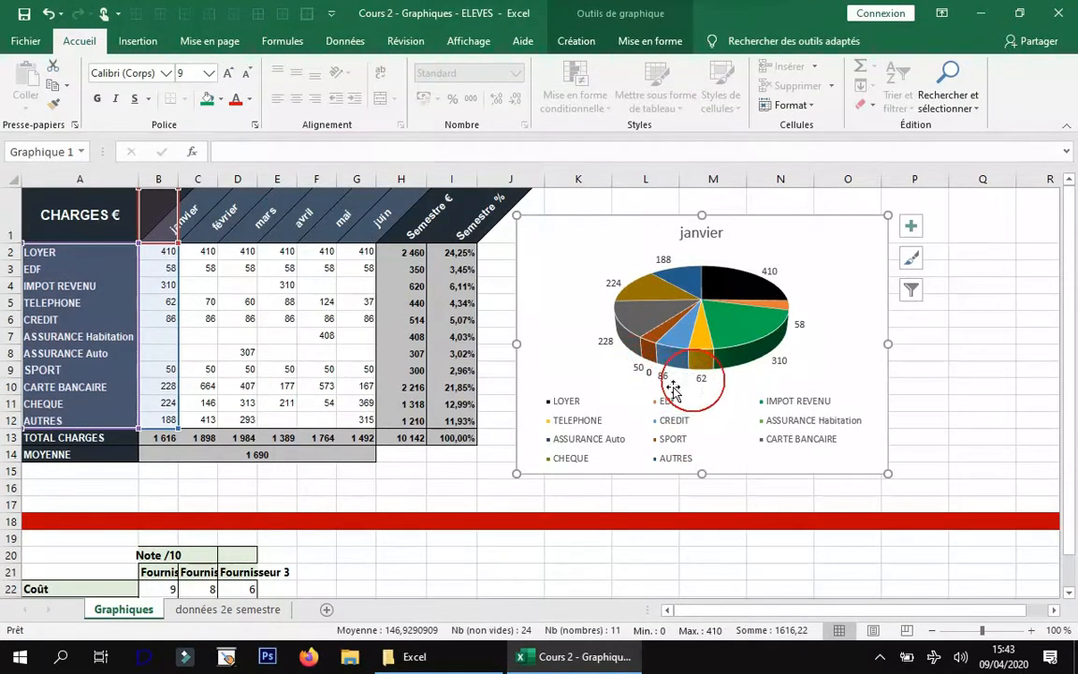
pyautogui.click(644, 370)
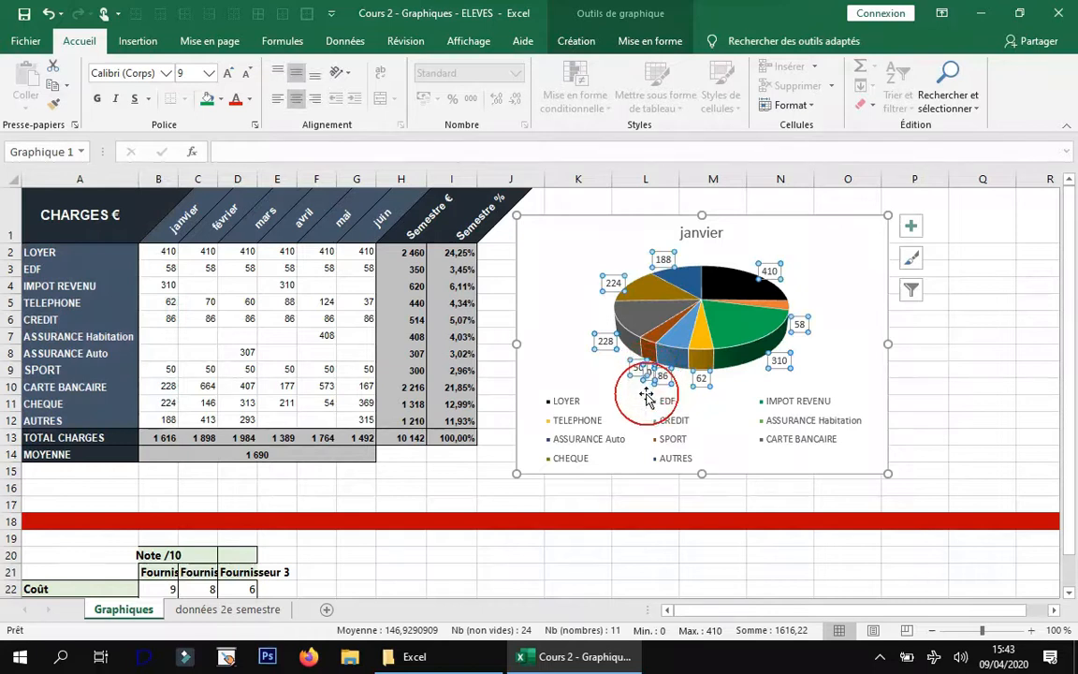
pyautogui.click(661, 284)
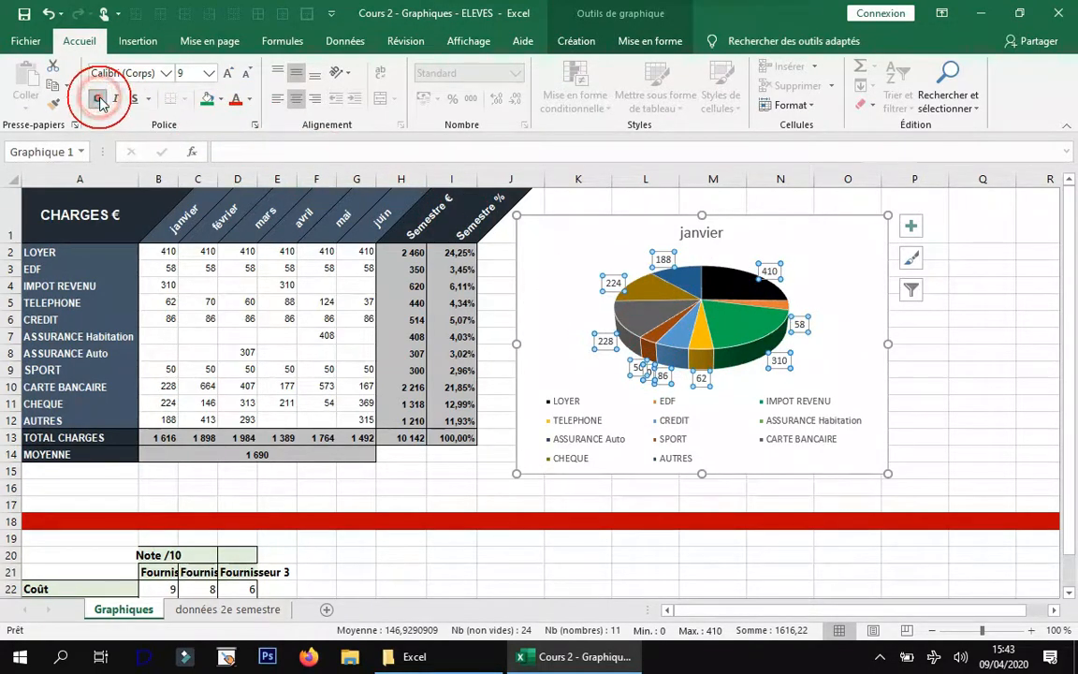
pyautogui.click(229, 73)
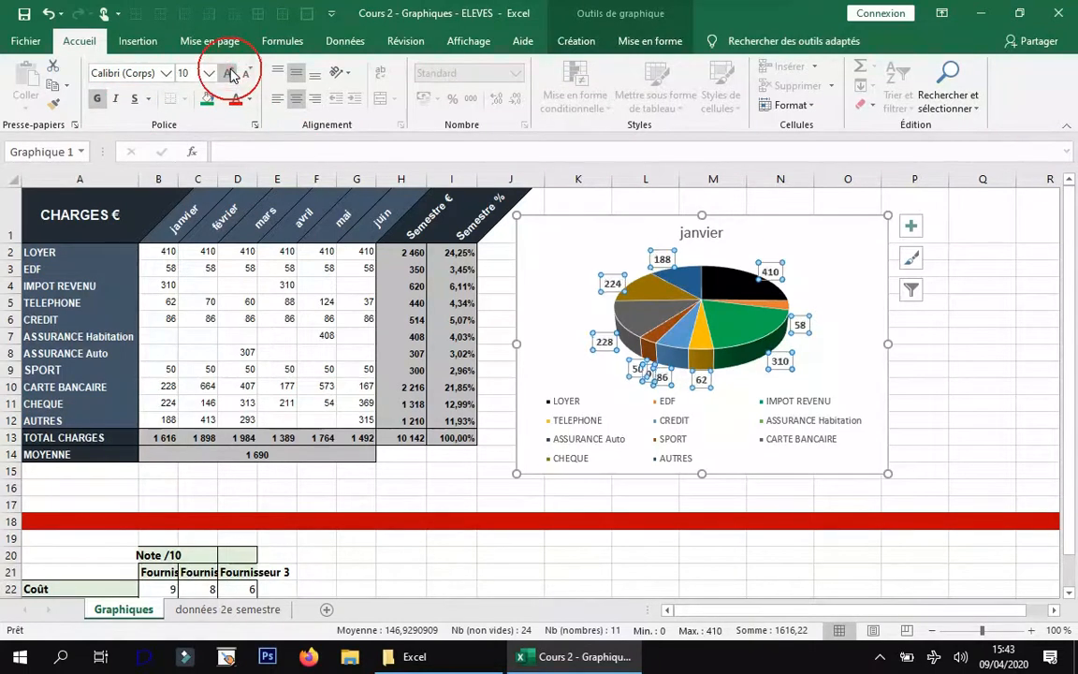
pyautogui.click(840, 236)
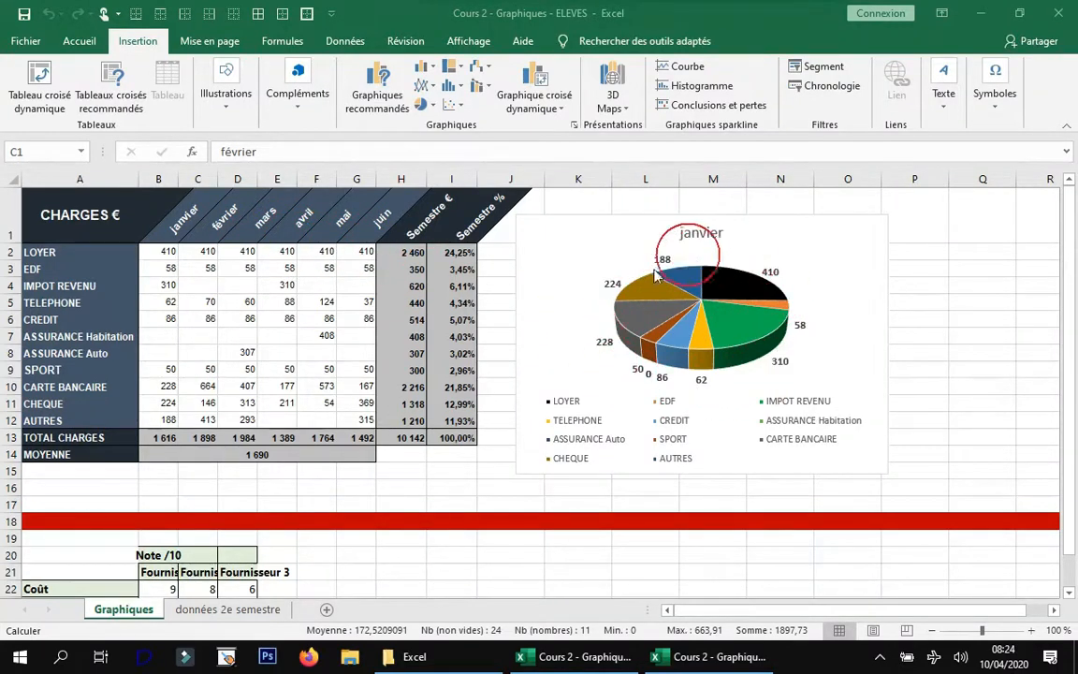
# Step: Examine the chart area, plot area, title, series and data labels of the January pie chart and their available commands
pyautogui.click(620, 357)
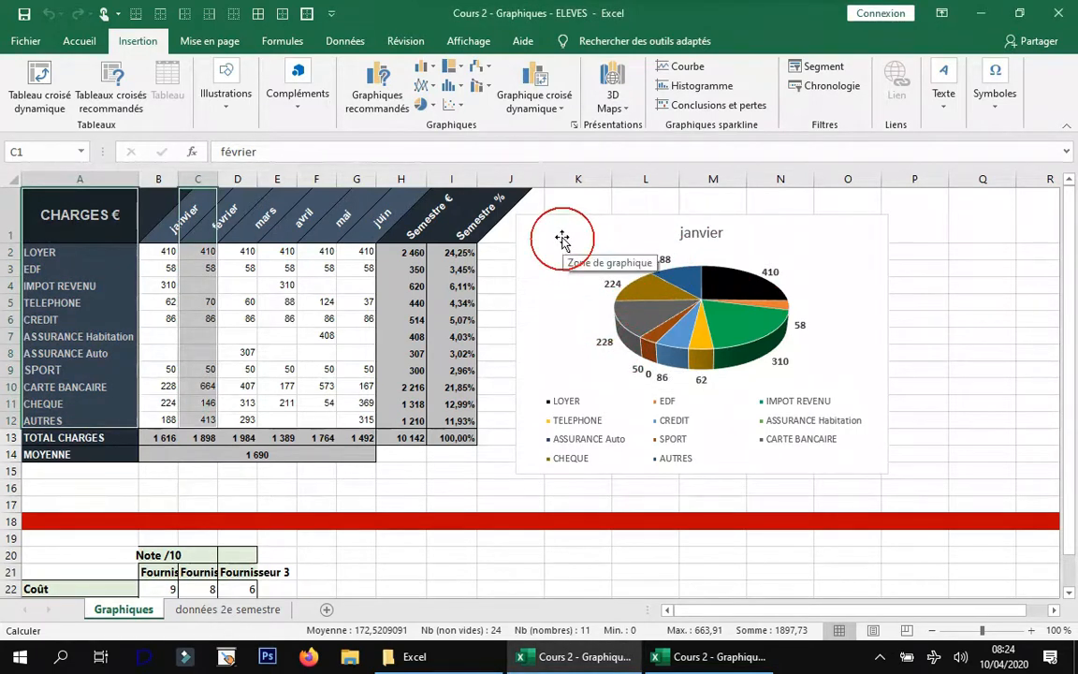
pyautogui.click(856, 270)
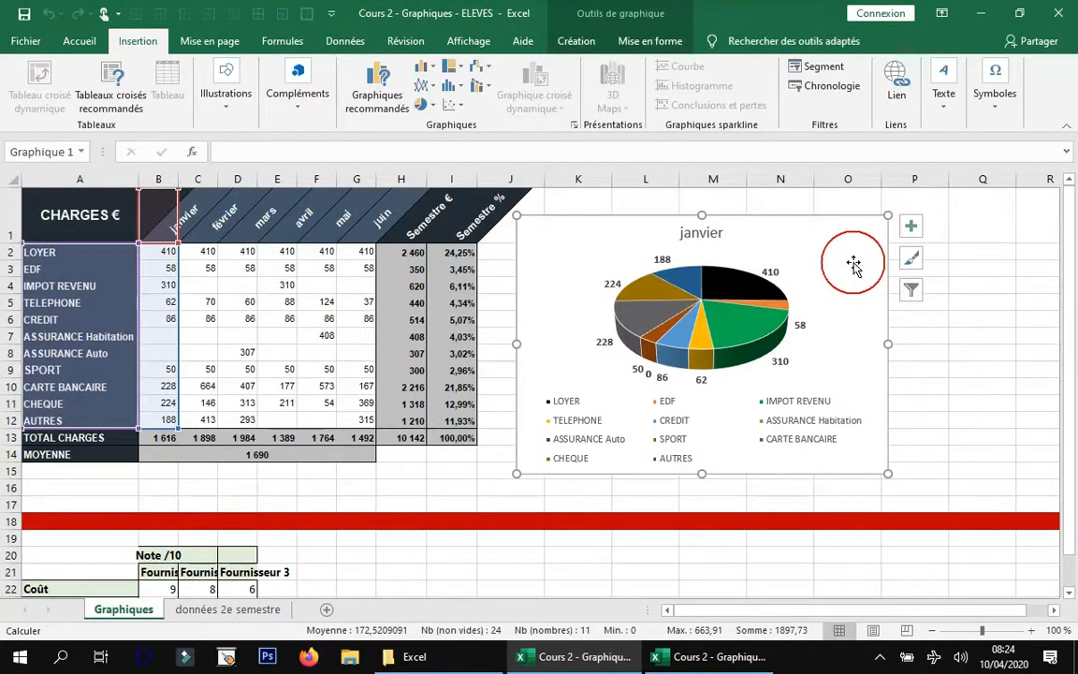
pyautogui.rightClick(852, 262)
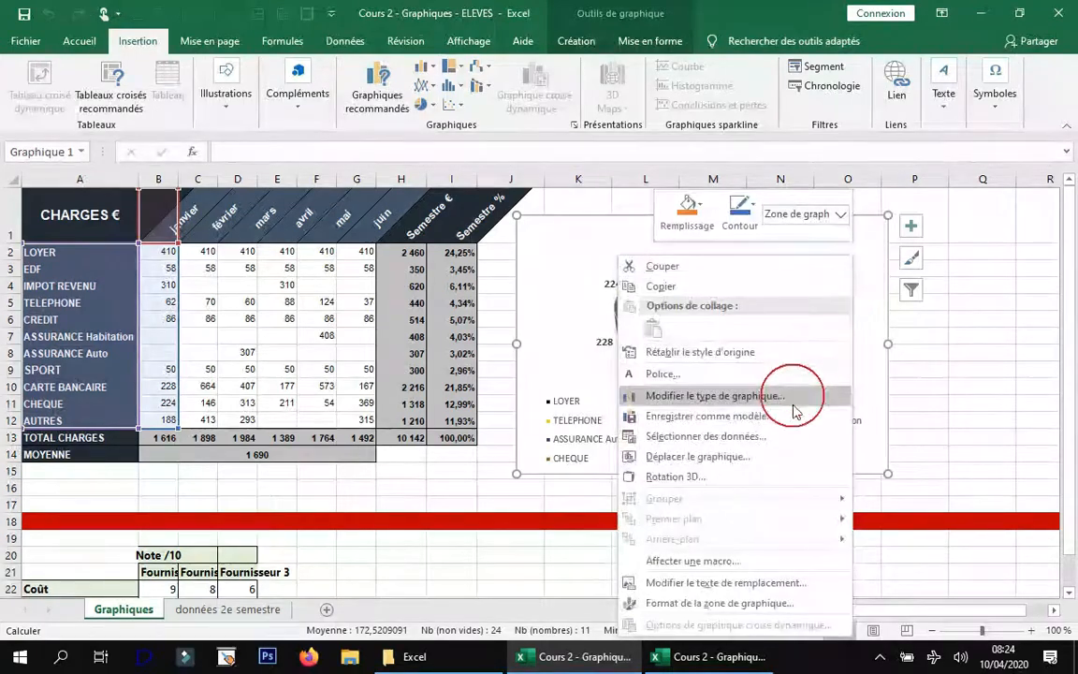
pyautogui.click(868, 246)
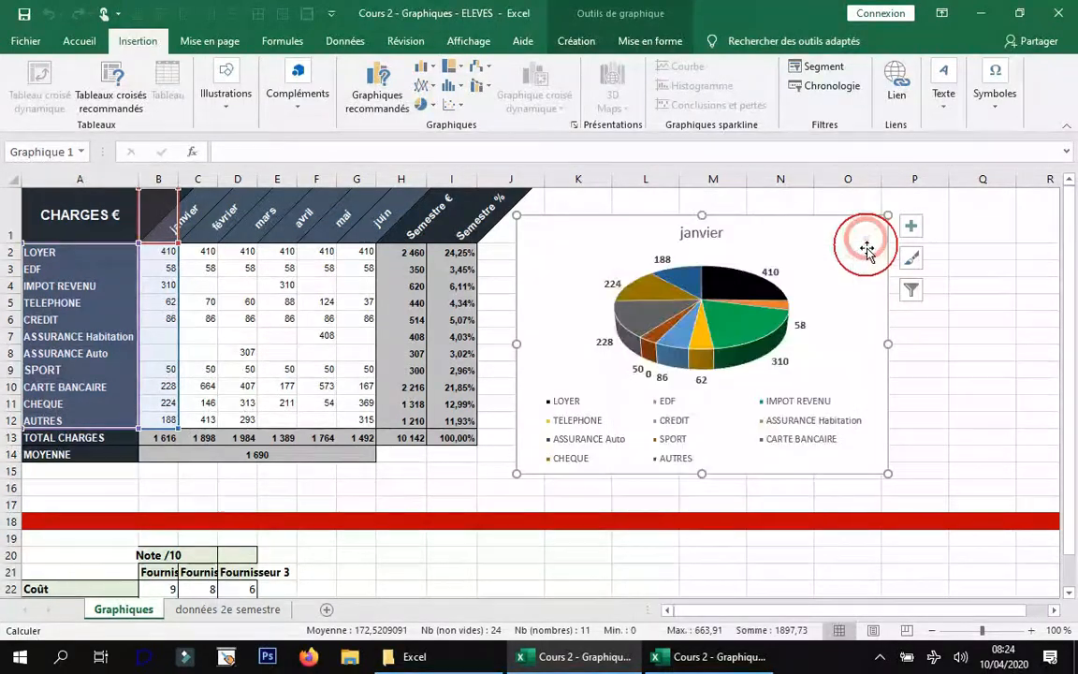
pyautogui.rightClick(764, 288)
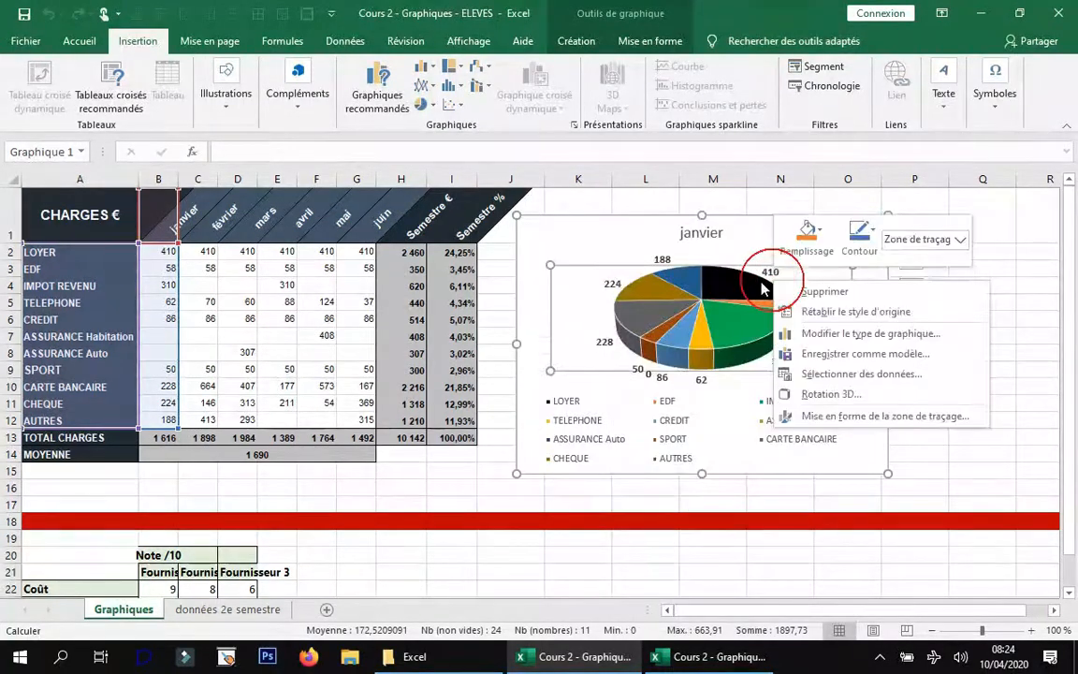
pyautogui.click(588, 236)
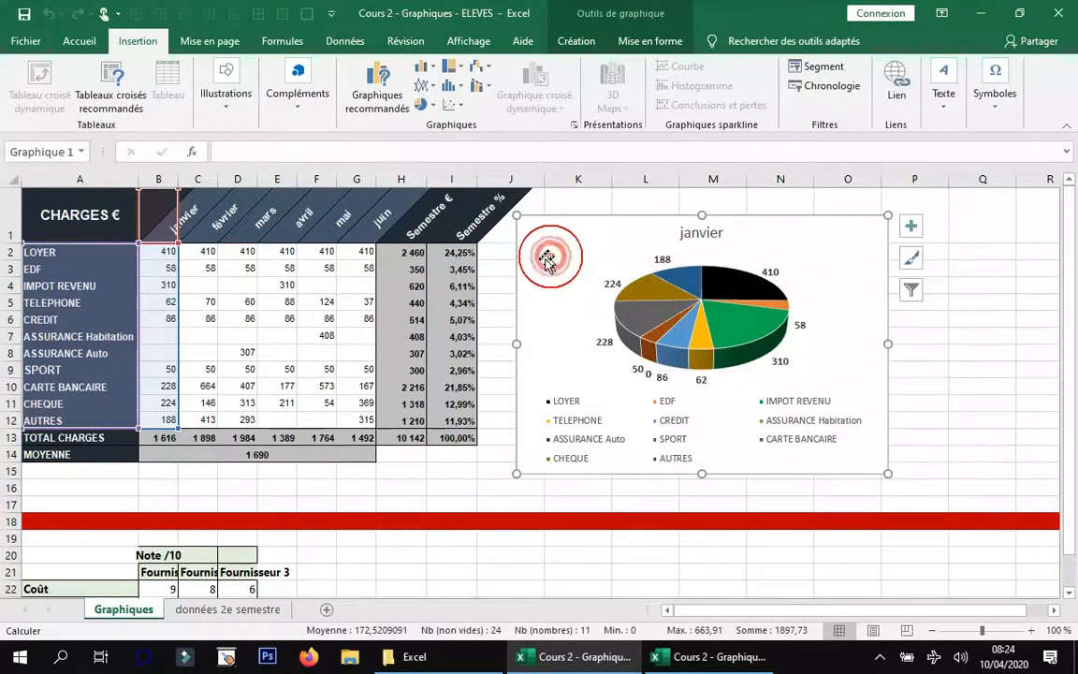
pyautogui.click(699, 233)
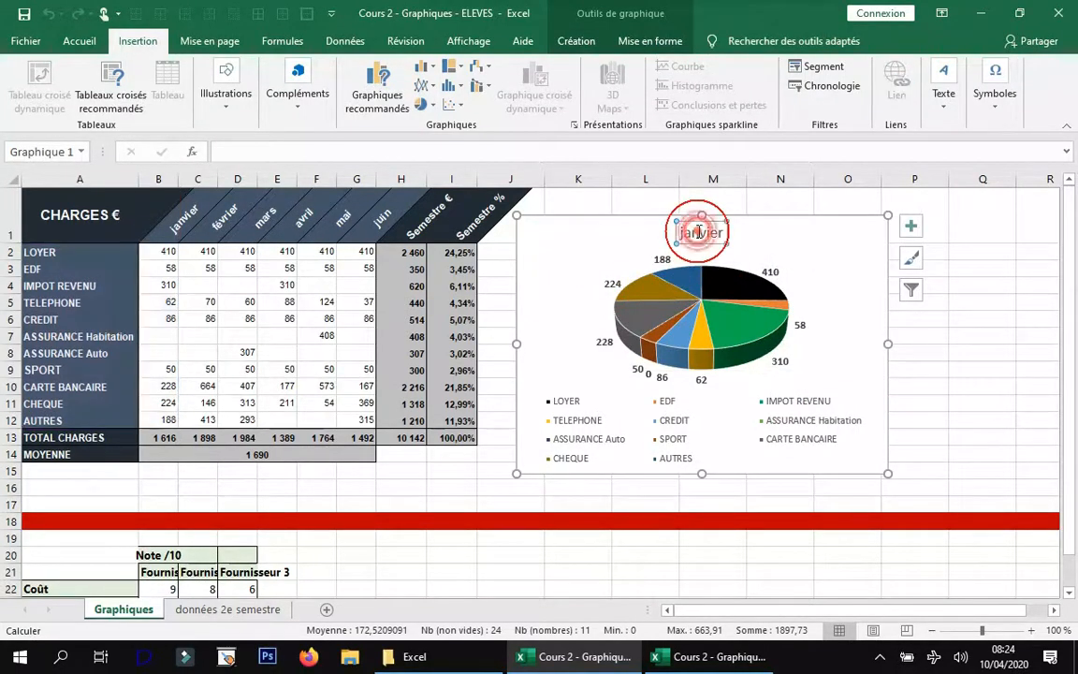
pyautogui.click(726, 278)
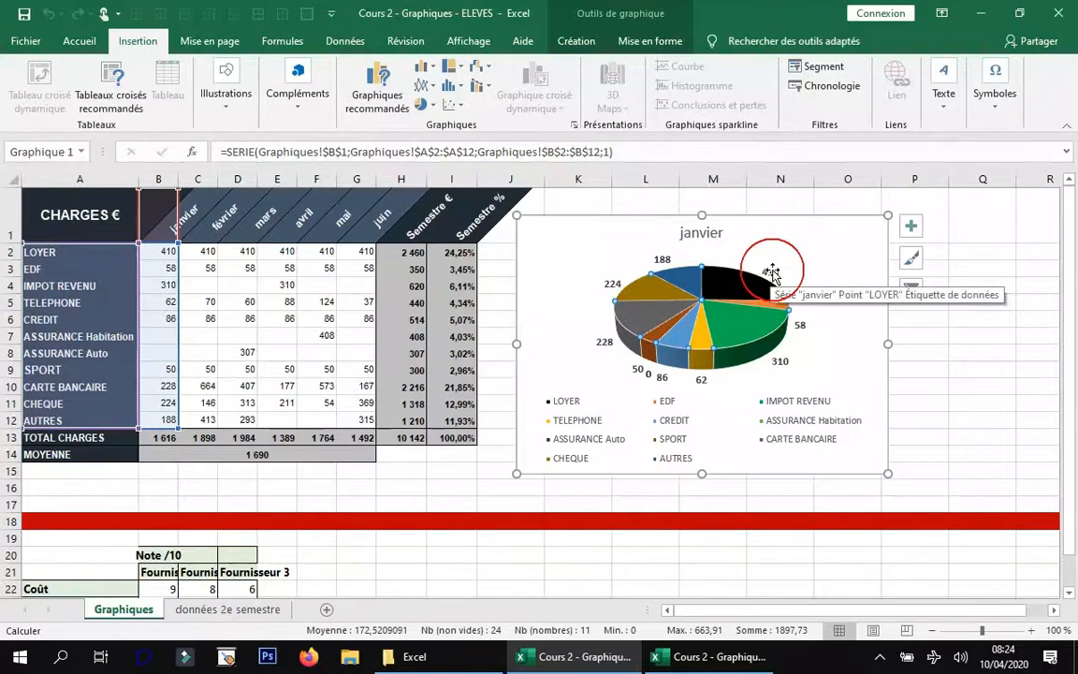
pyautogui.click(770, 272)
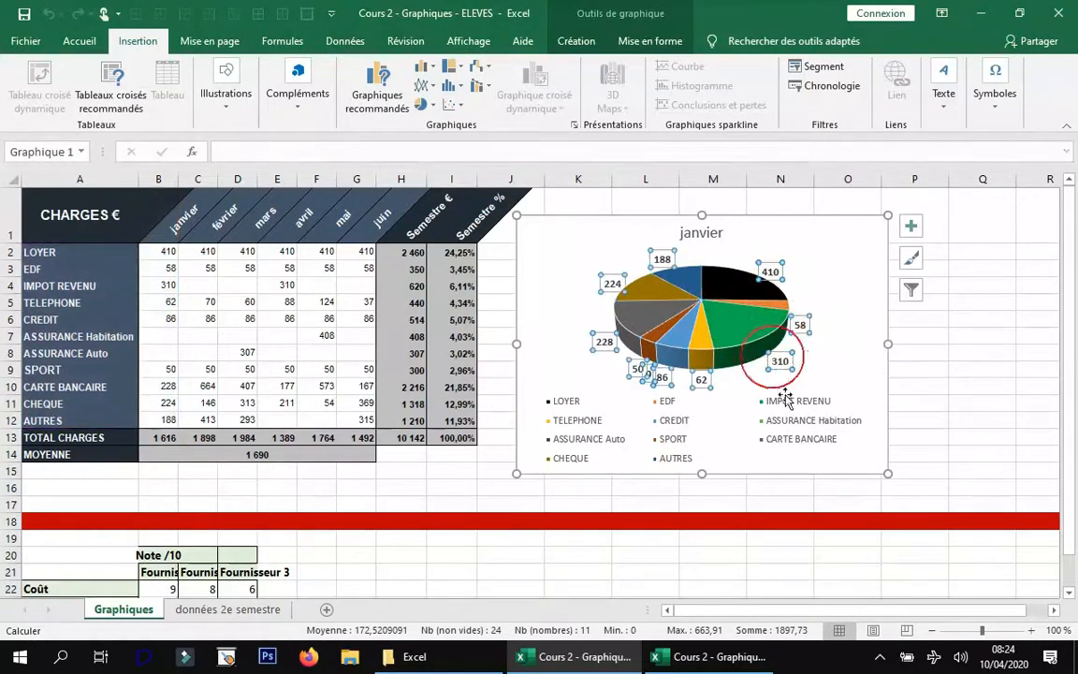
pyautogui.click(858, 263)
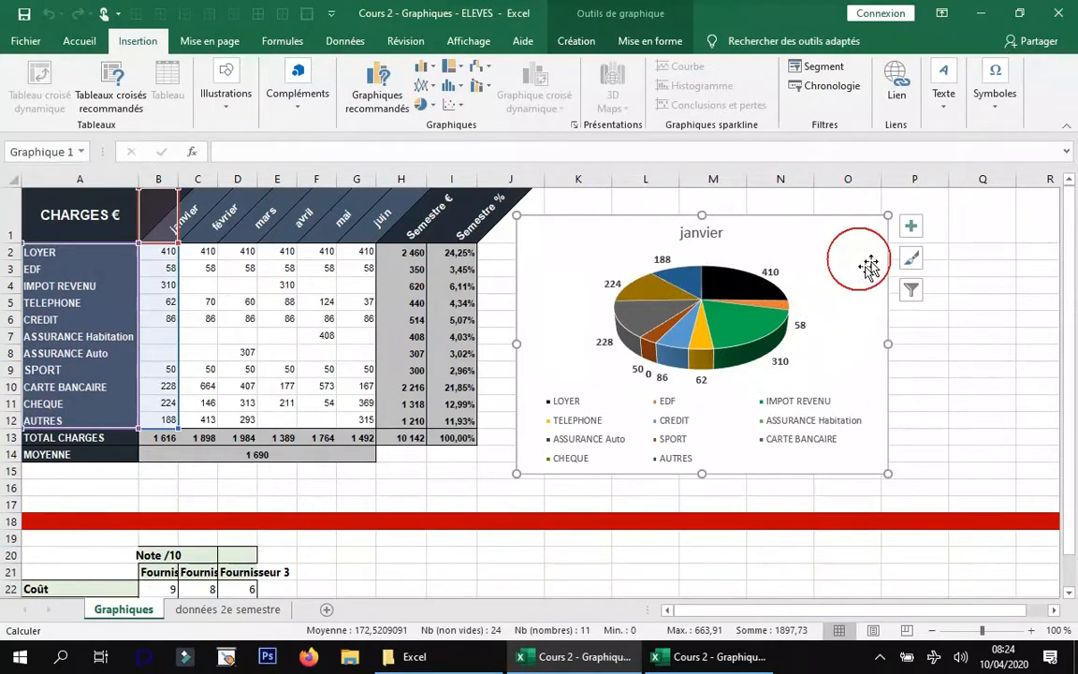
# Step: Nudge the January pie chart slightly and save it as a chart template named Secteur 1 in the Charts folder
pyautogui.moveTo(865, 233)
pyautogui.mouseDown()
pyautogui.moveTo(858, 239)
pyautogui.moveTo(870, 240)
pyautogui.mouseUp()
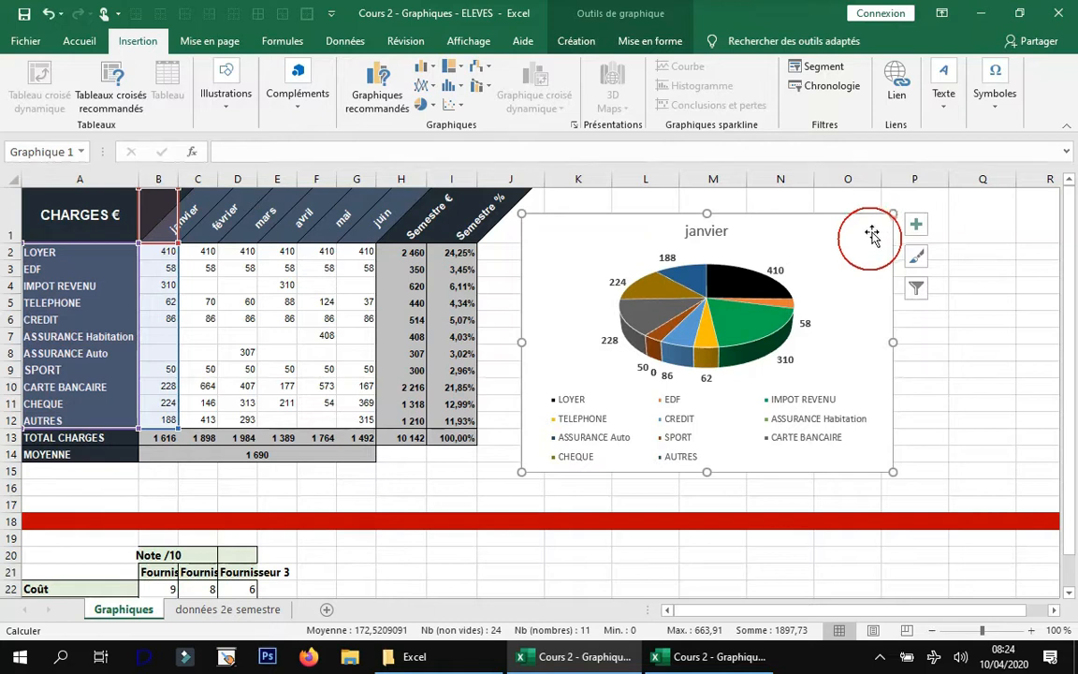
pyautogui.rightClick(871, 235)
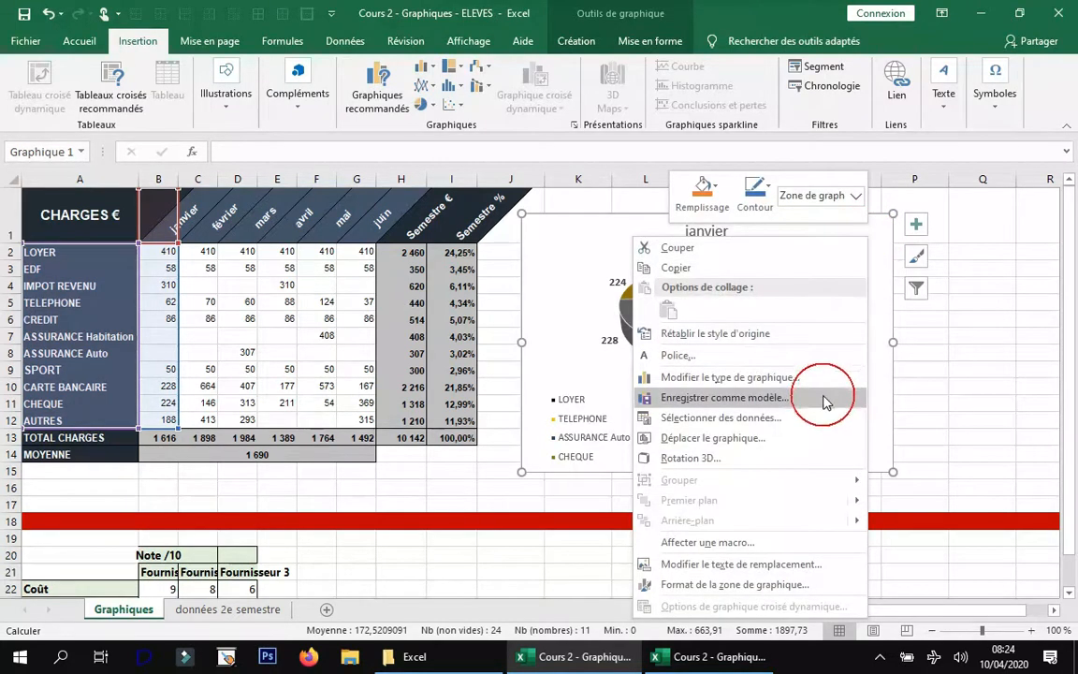
pyautogui.click(754, 400)
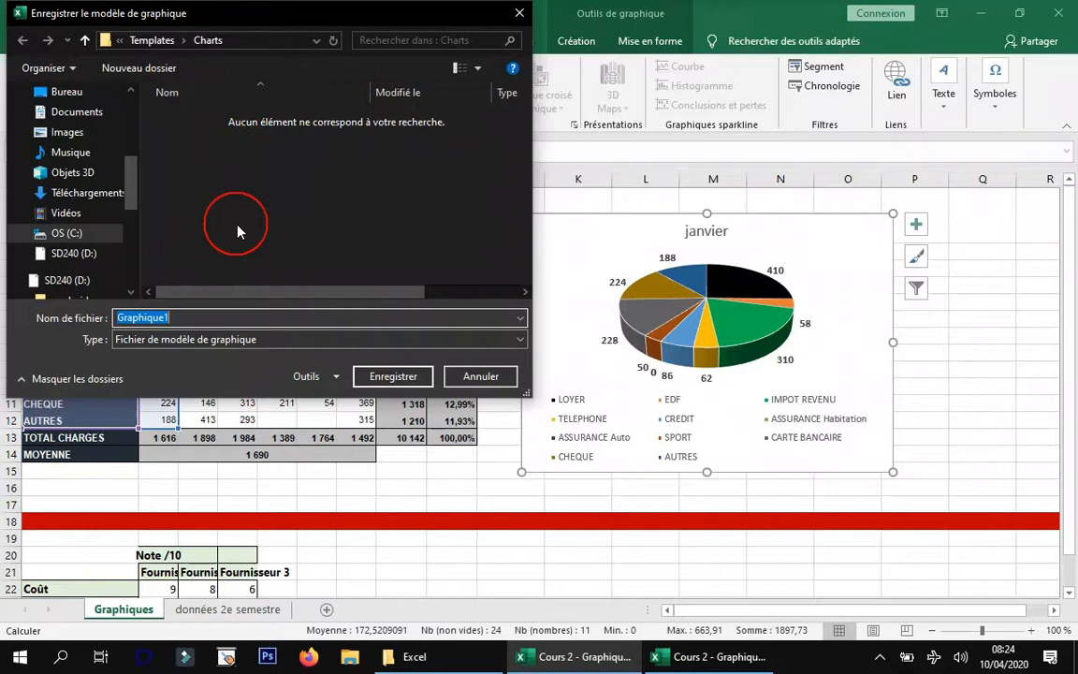
pyautogui.write('S')
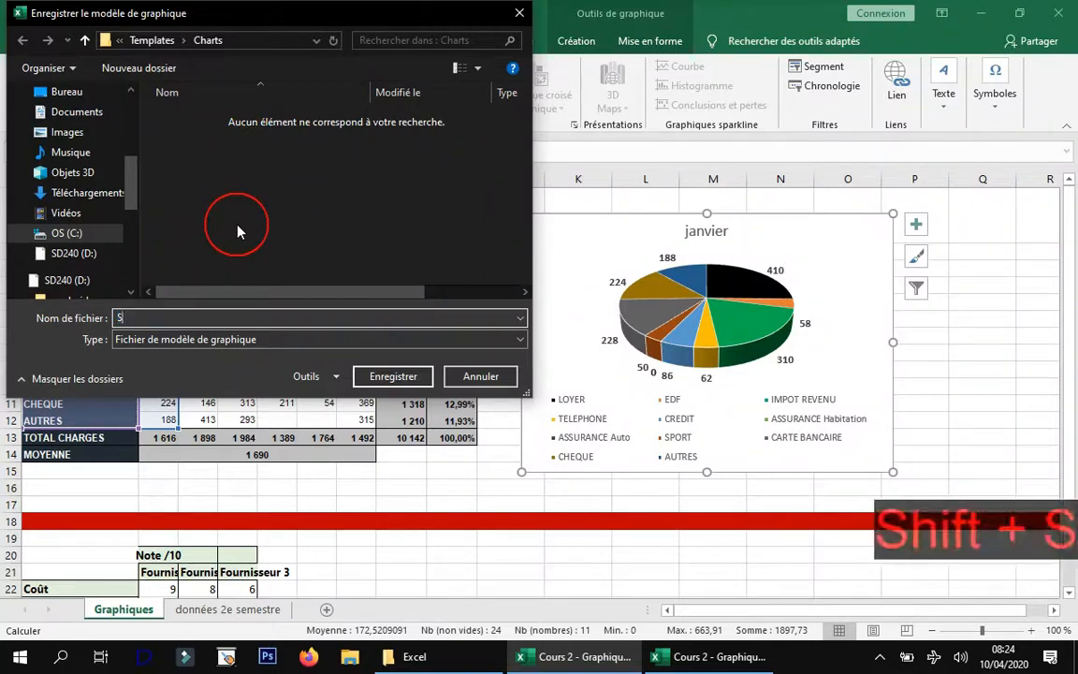
pyautogui.write('ecte')
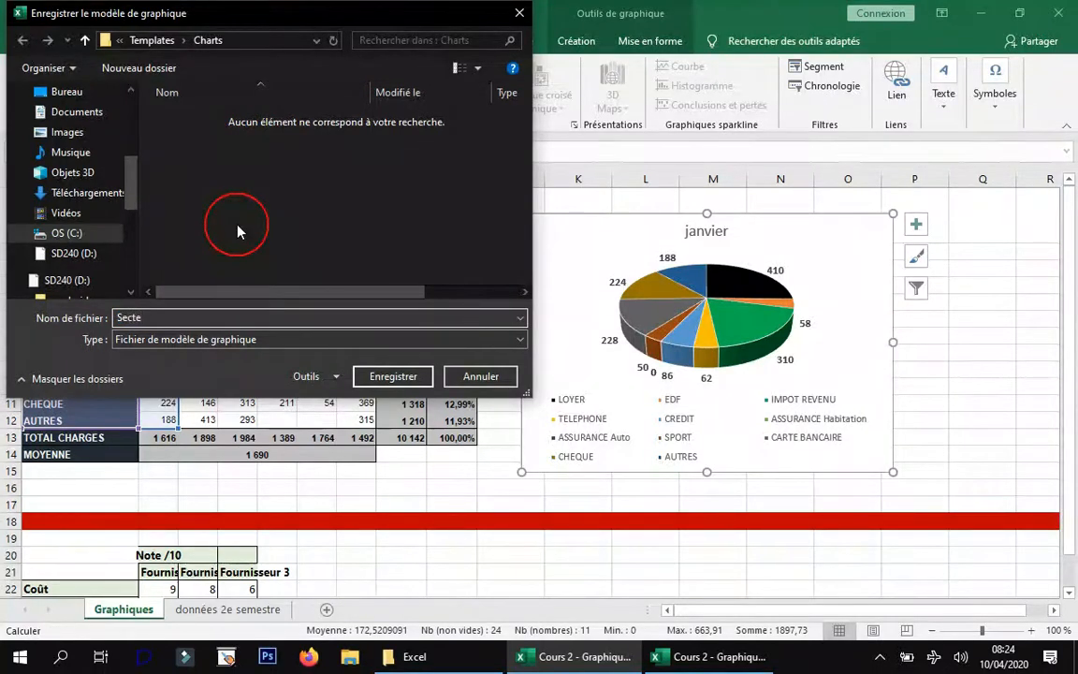
pyautogui.write('ur 1')
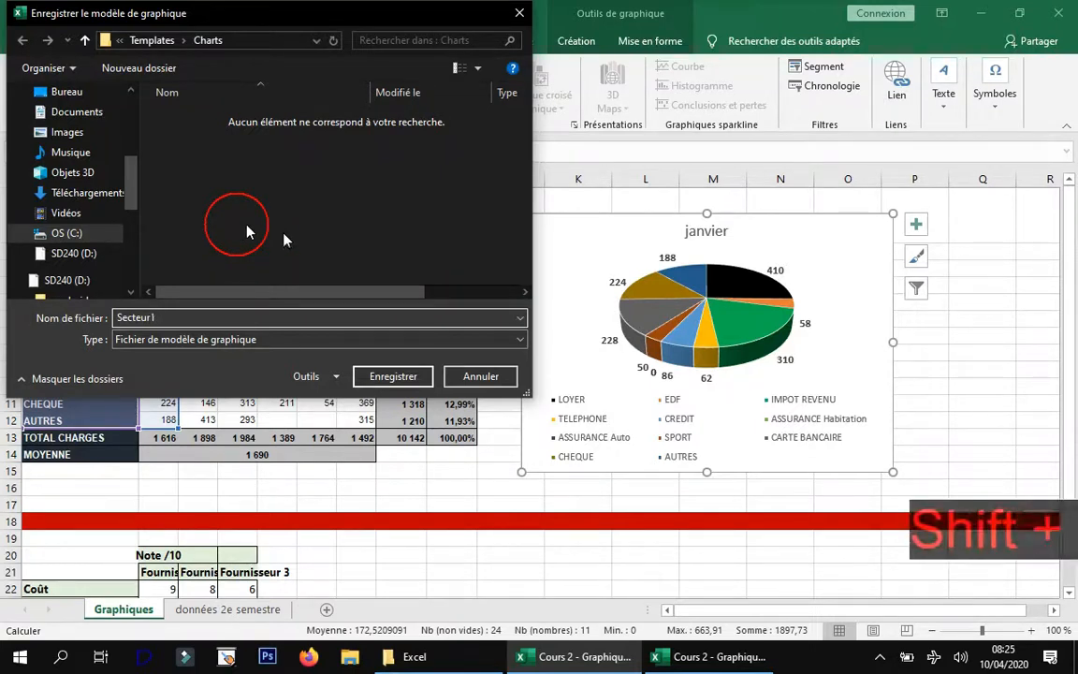
pyautogui.click(394, 376)
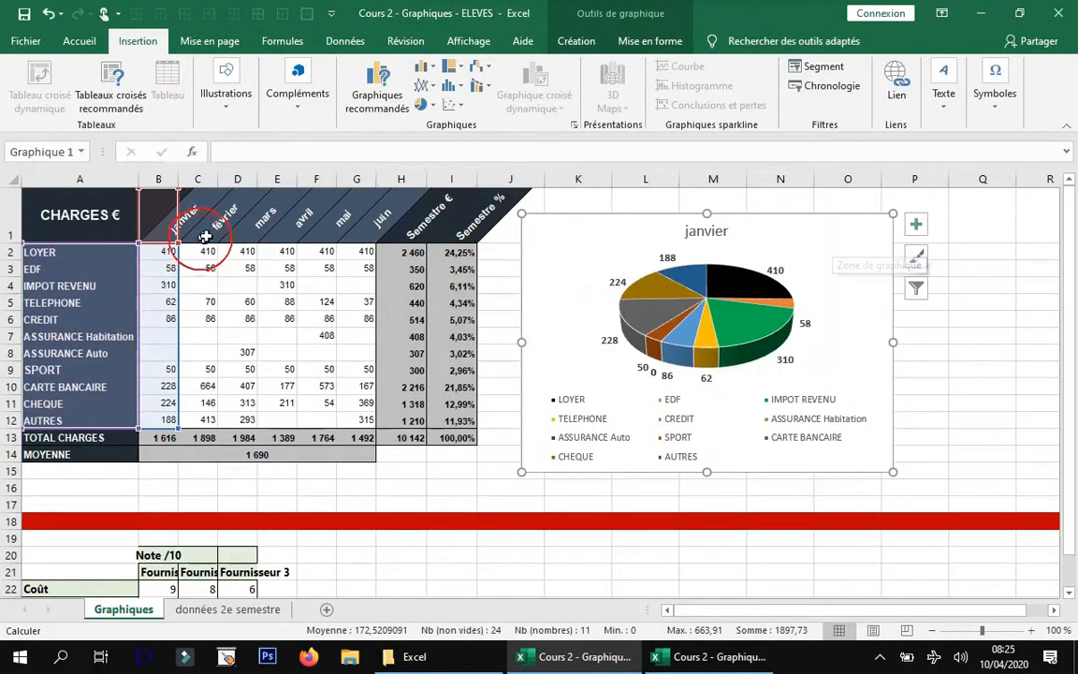
pyautogui.moveTo(113, 208); pyautogui.dragTo(166, 412)
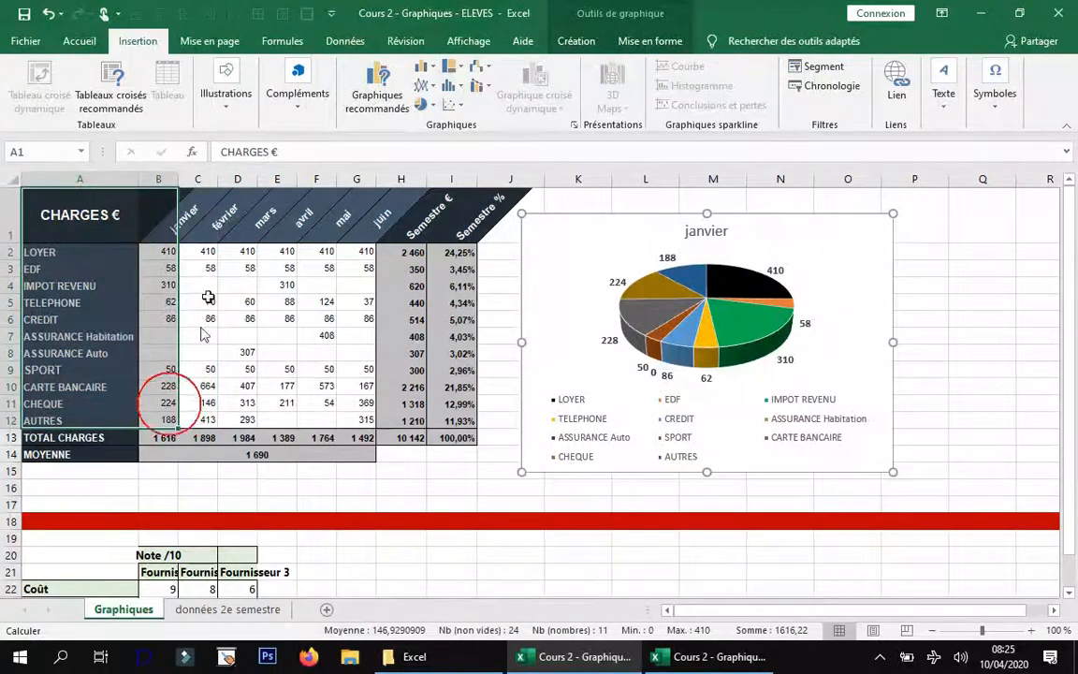
pyautogui.moveTo(84, 208); pyautogui.dragTo(69, 418)
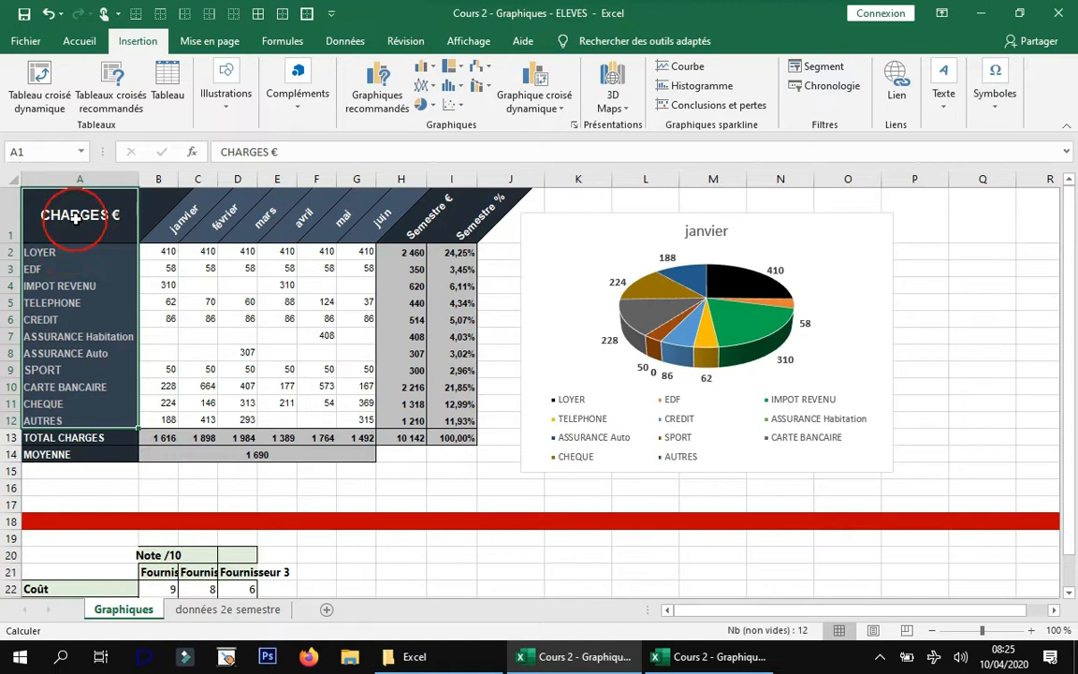
pyautogui.keyDown('ctrl'); pyautogui.click(177, 225); pyautogui.keyUp('ctrl')
pyautogui.moveTo(203, 227); pyautogui.dragTo(199, 420)
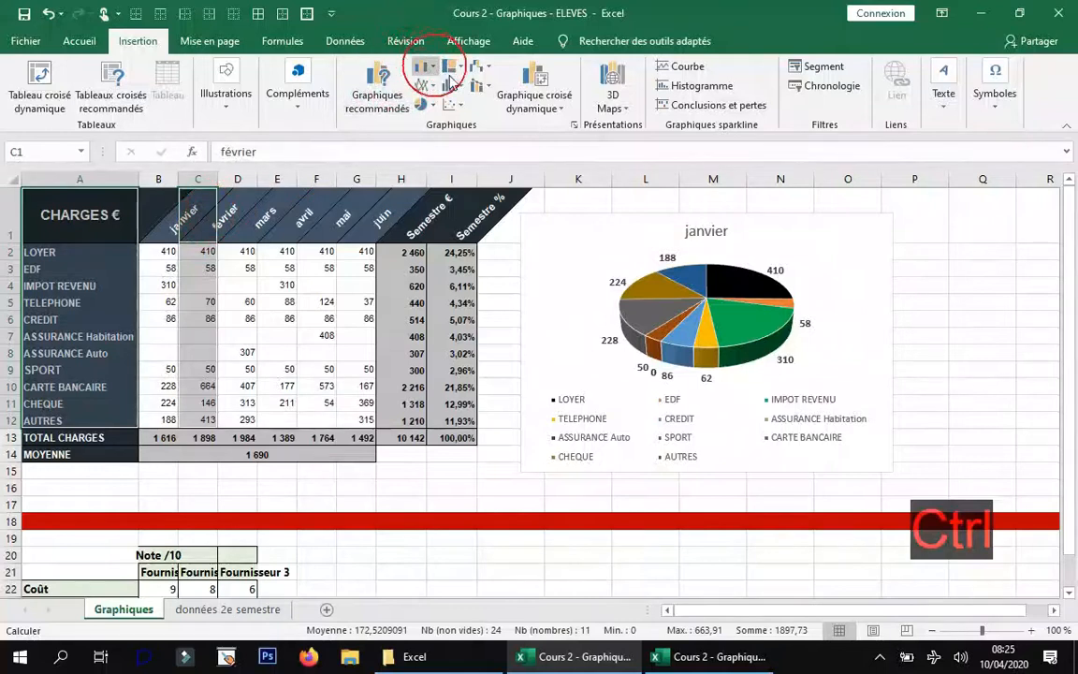
pyautogui.click(422, 105)
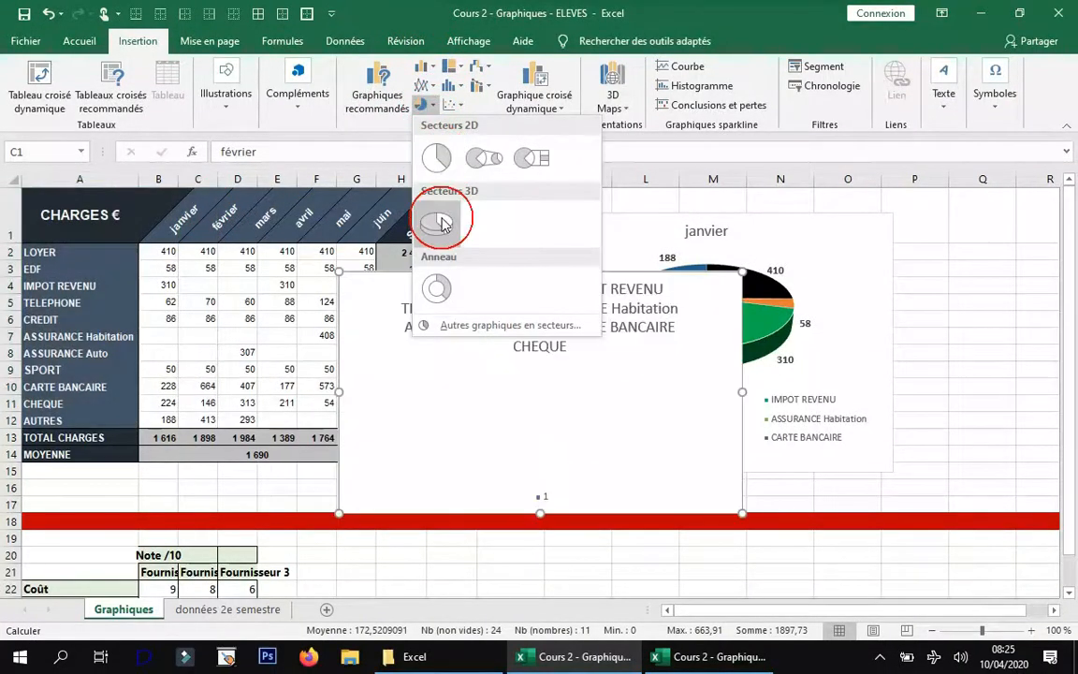
pyautogui.click(441, 222)
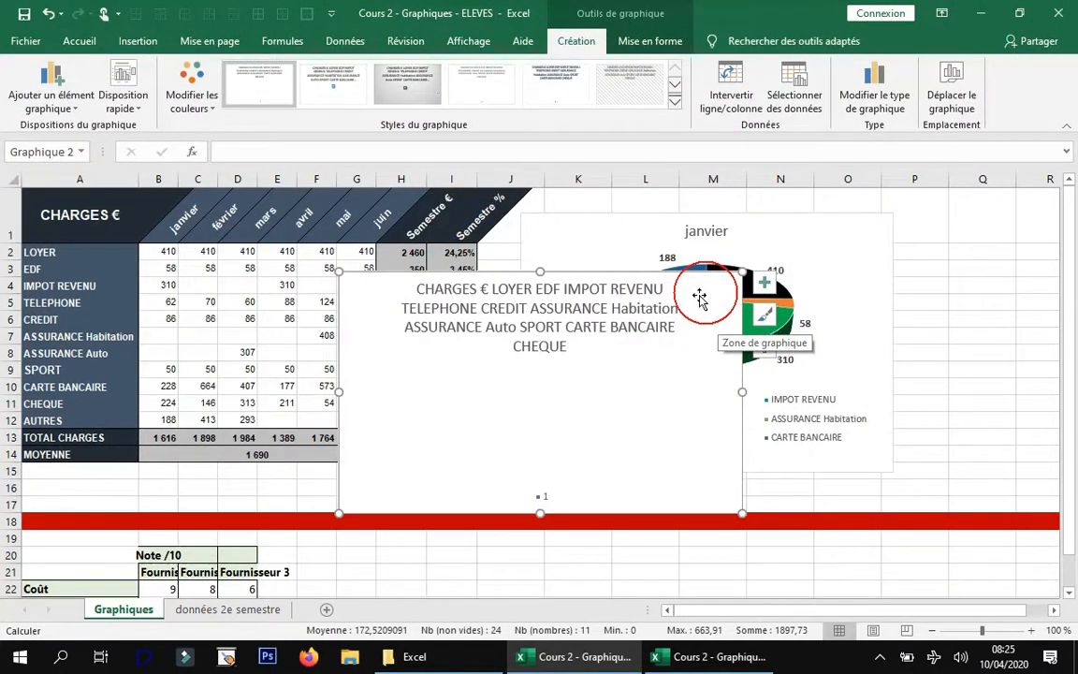
pyautogui.press('Delete')
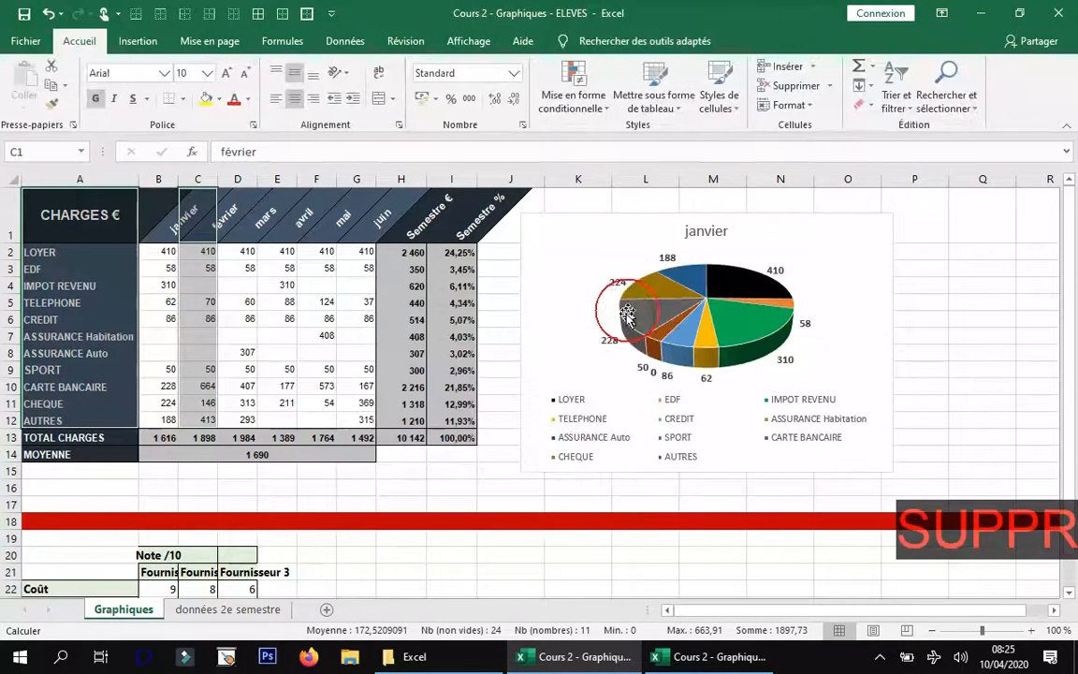
# Step: Select the charge labels A1:A12 together with the February column C1:C12
pyautogui.moveTo(89, 217); pyautogui.dragTo(70, 420)
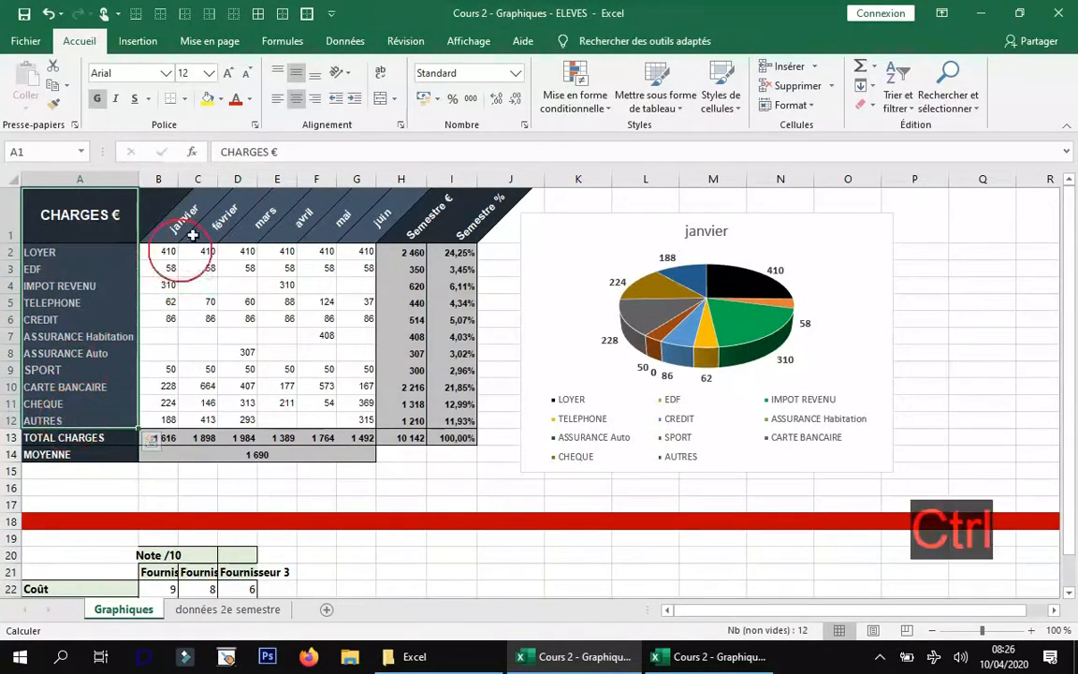
pyautogui.moveTo(200, 218); pyautogui.dragTo(200, 422)
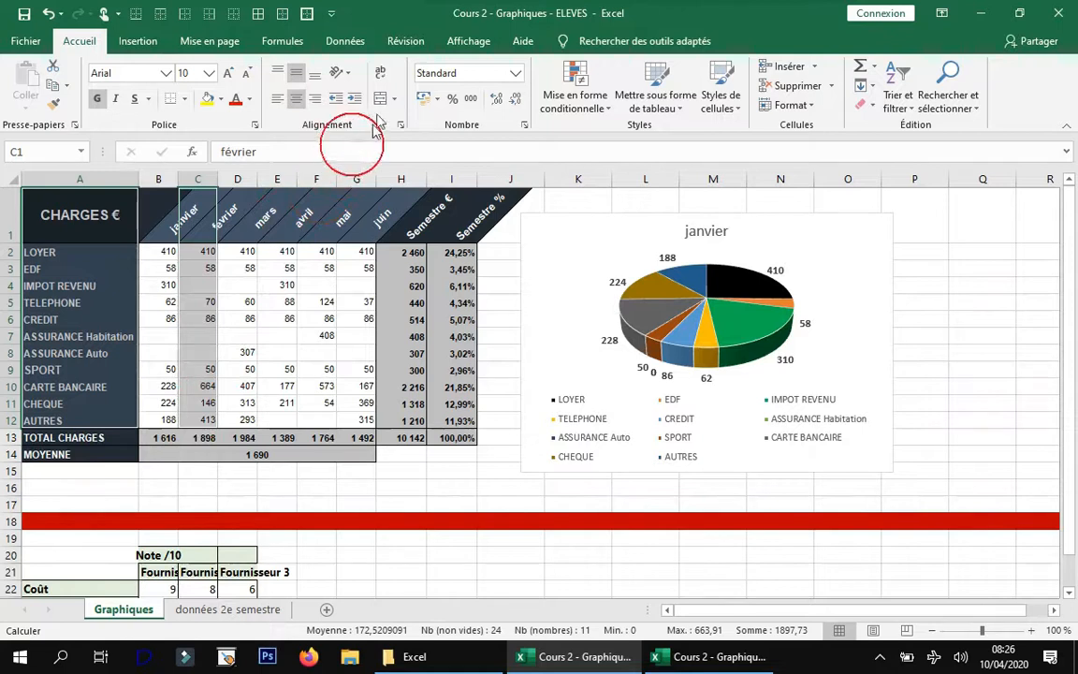
# Step: Try a standard 3D pie chart for the February charges, then delete it
pyautogui.click(136, 43)
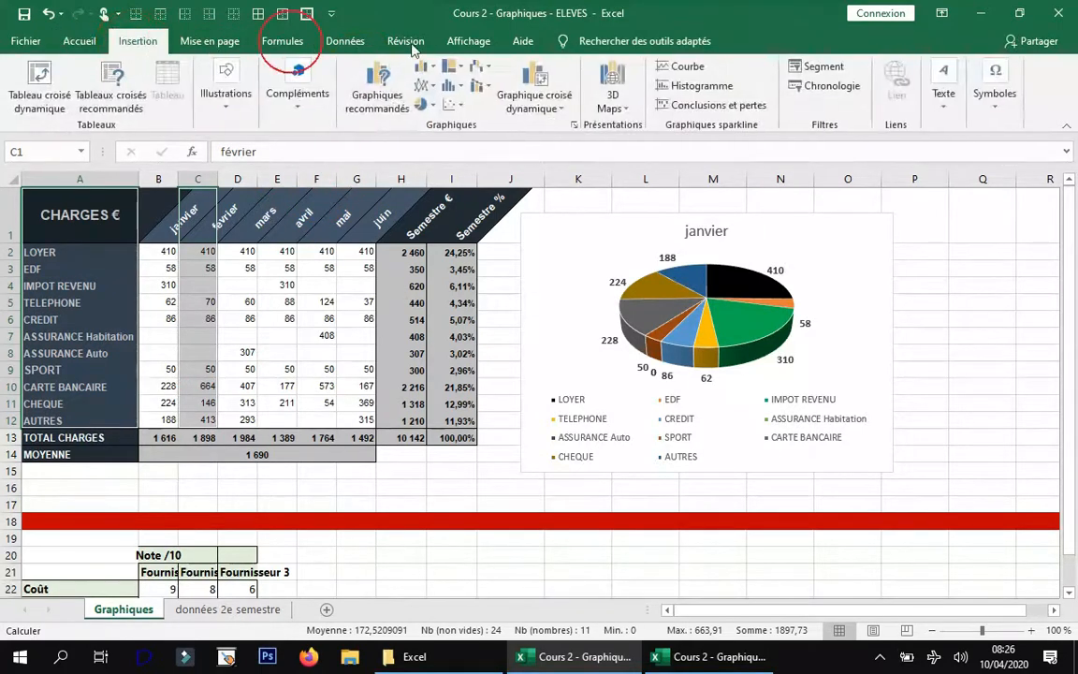
pyautogui.click(423, 105)
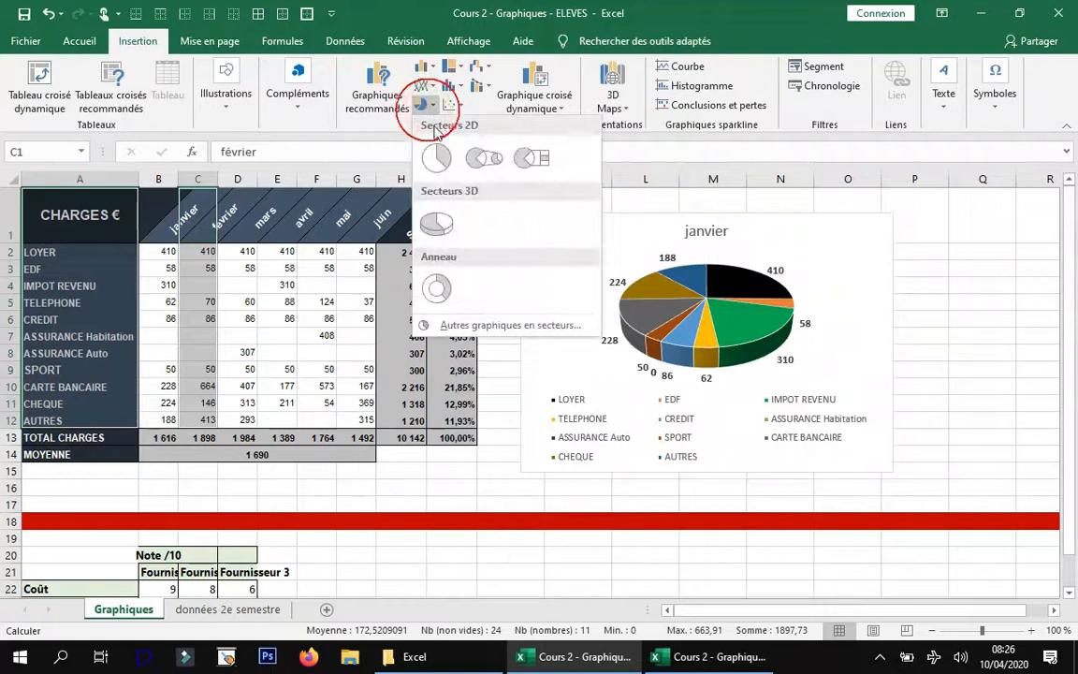
pyautogui.click(440, 219)
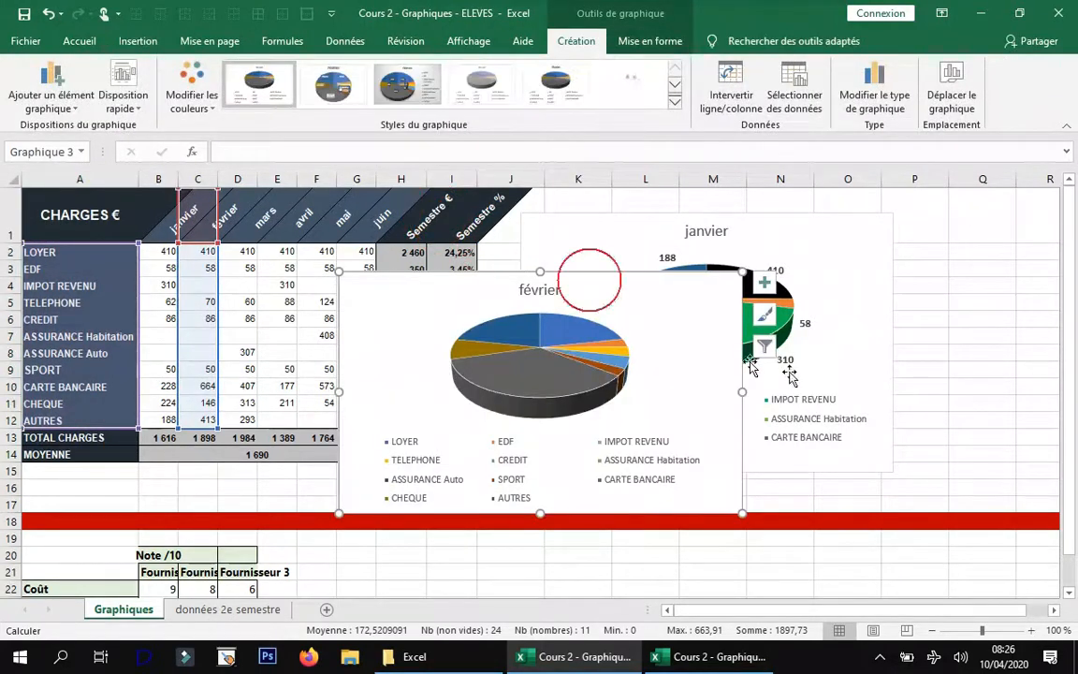
pyautogui.moveTo(660, 311); pyautogui.dragTo(894, 355)
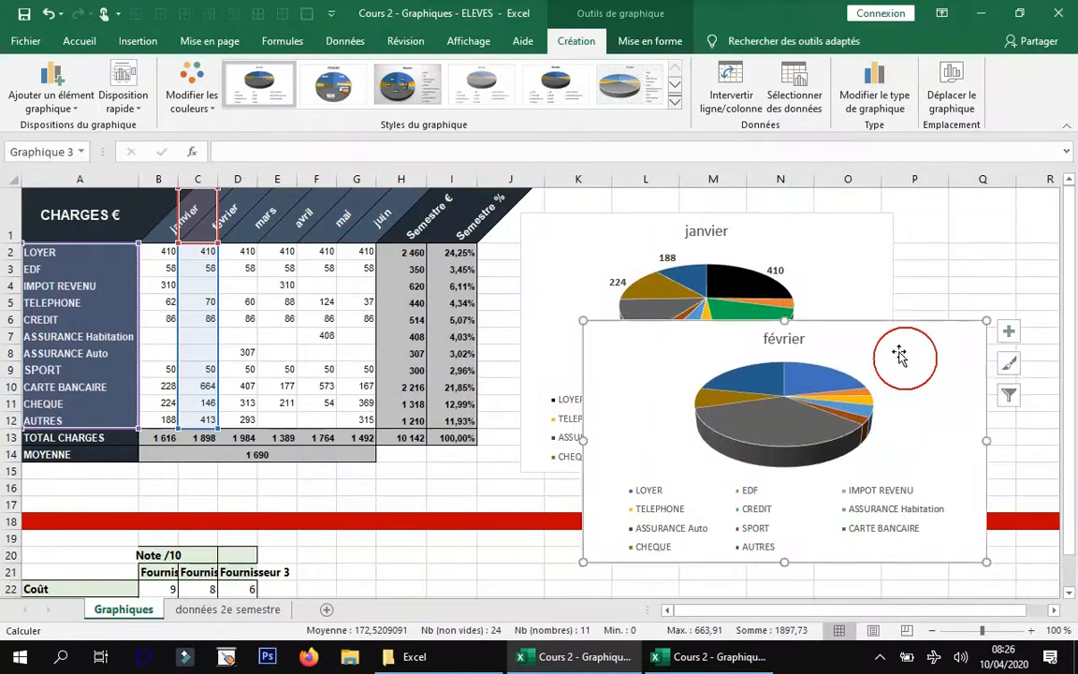
pyautogui.press('Delete')
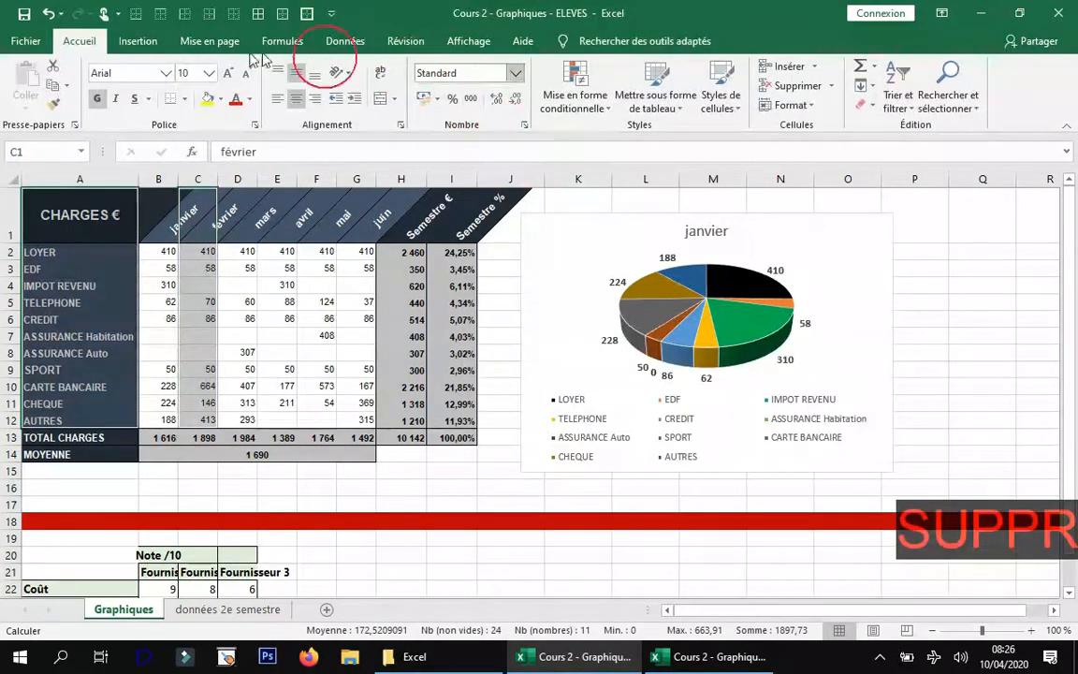
# Step: Insert a February pie chart from the Secteur1 template and place it just to the right of the January chart
pyautogui.click(138, 41)
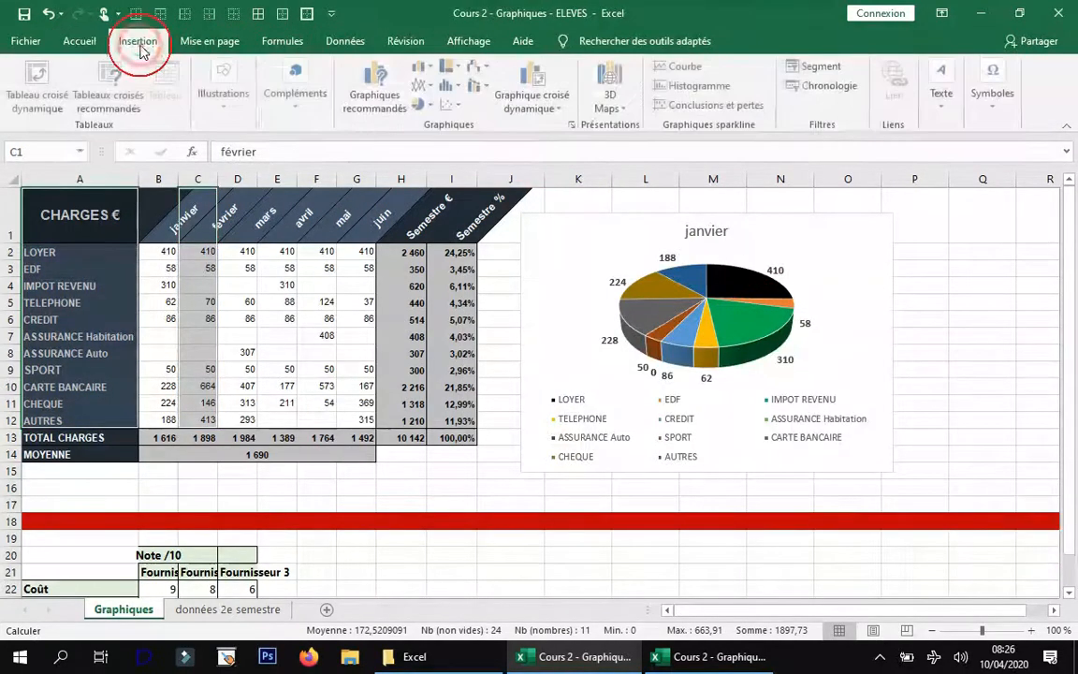
pyautogui.click(431, 108)
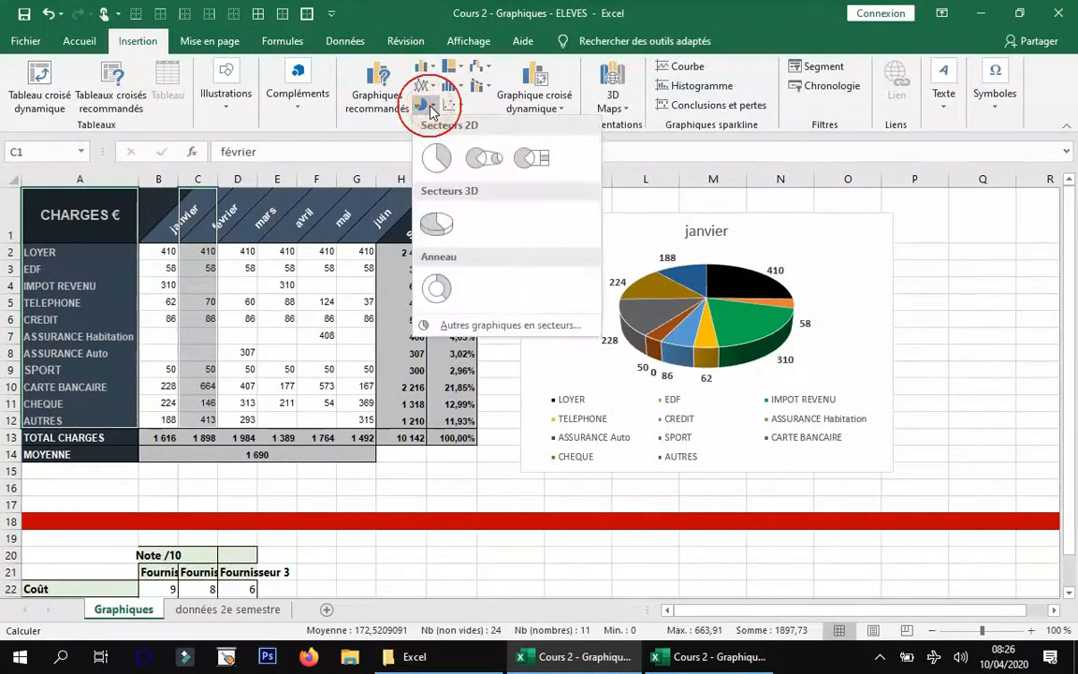
pyautogui.click(507, 325)
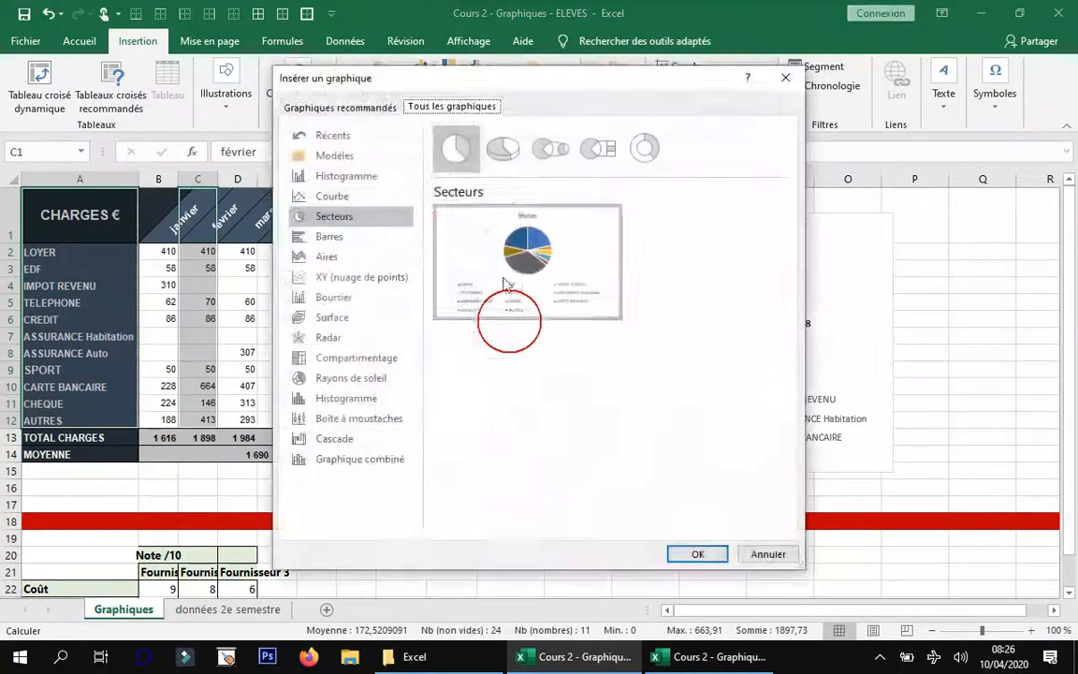
pyautogui.click(336, 156)
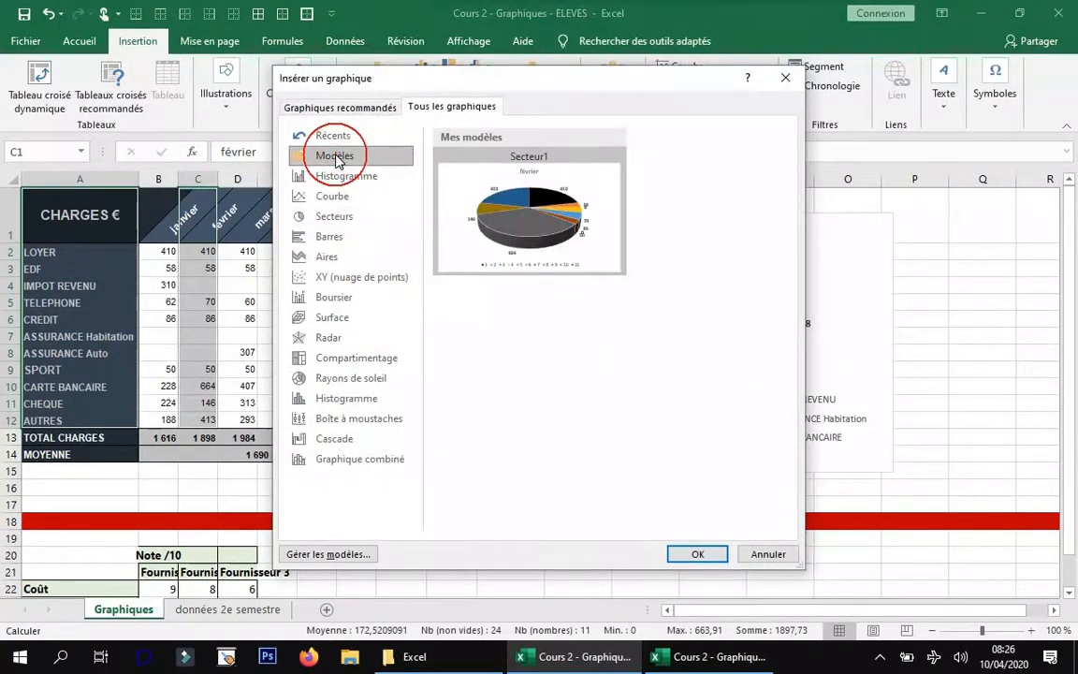
pyautogui.click(549, 178)
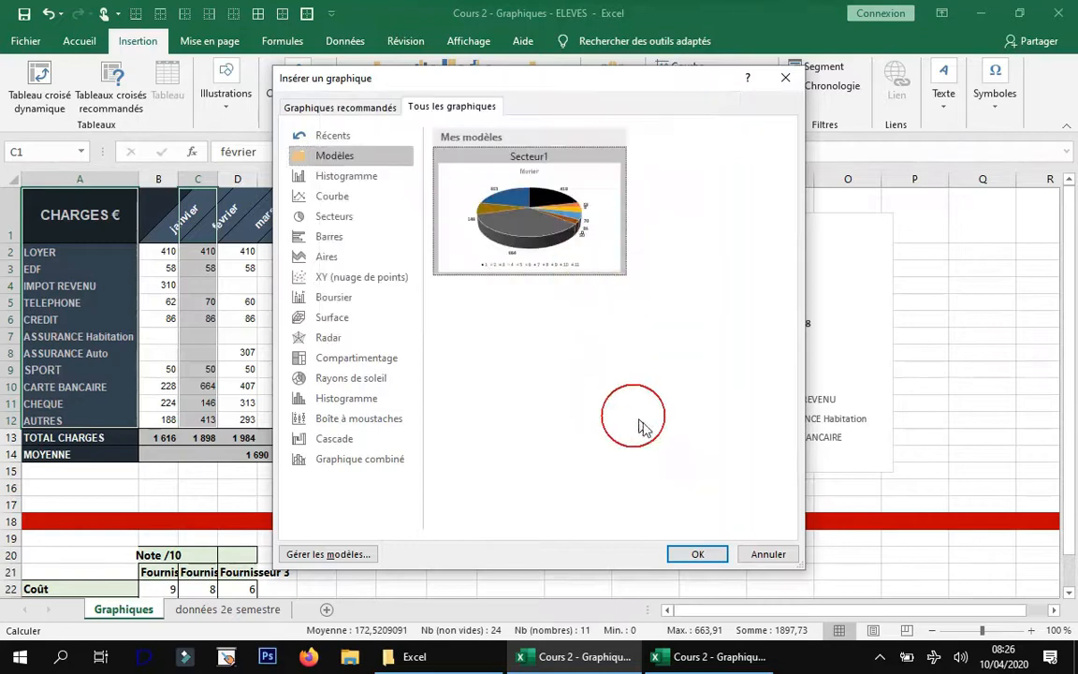
pyautogui.click(718, 553)
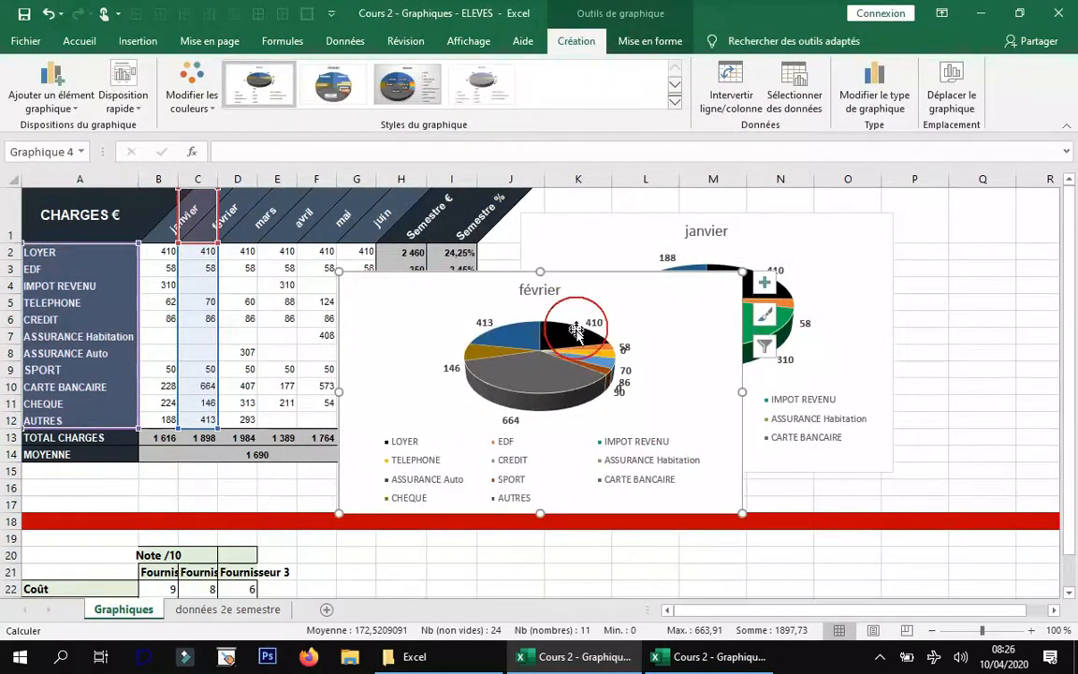
pyautogui.moveTo(621, 287); pyautogui.dragTo(969, 259)
pyautogui.moveTo(682, 255); pyautogui.dragTo(946, 234)
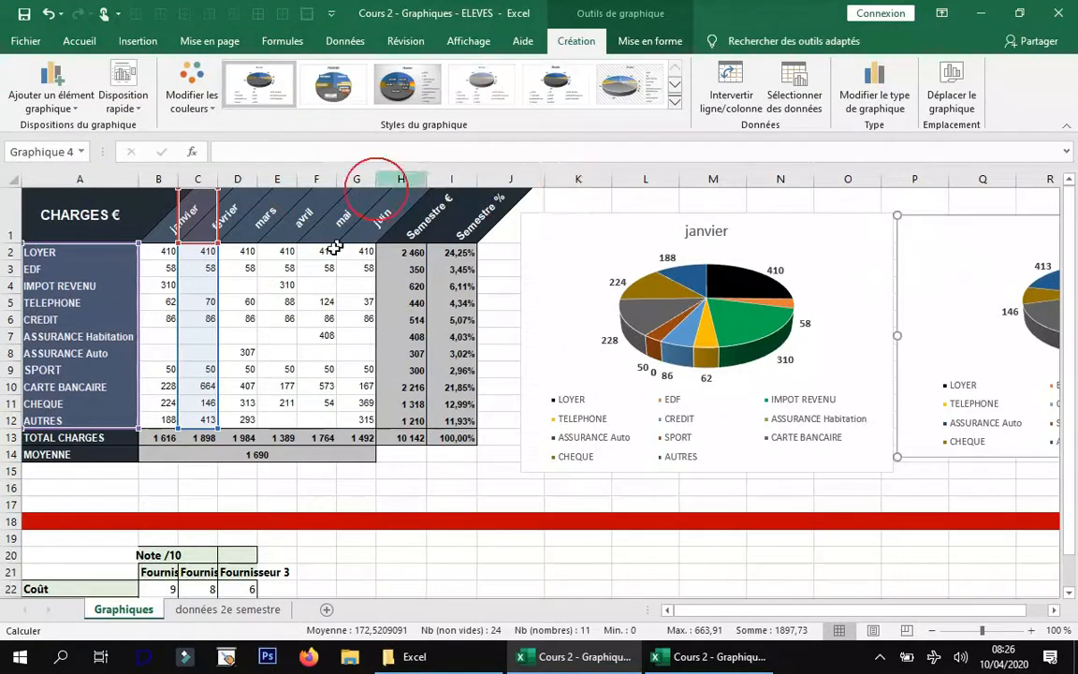
# Step: Chart the March charges (A1:A12 and D1:D12) with the Secteur1 template and move the chart up over the table
pyautogui.moveTo(112, 216); pyautogui.dragTo(104, 421)
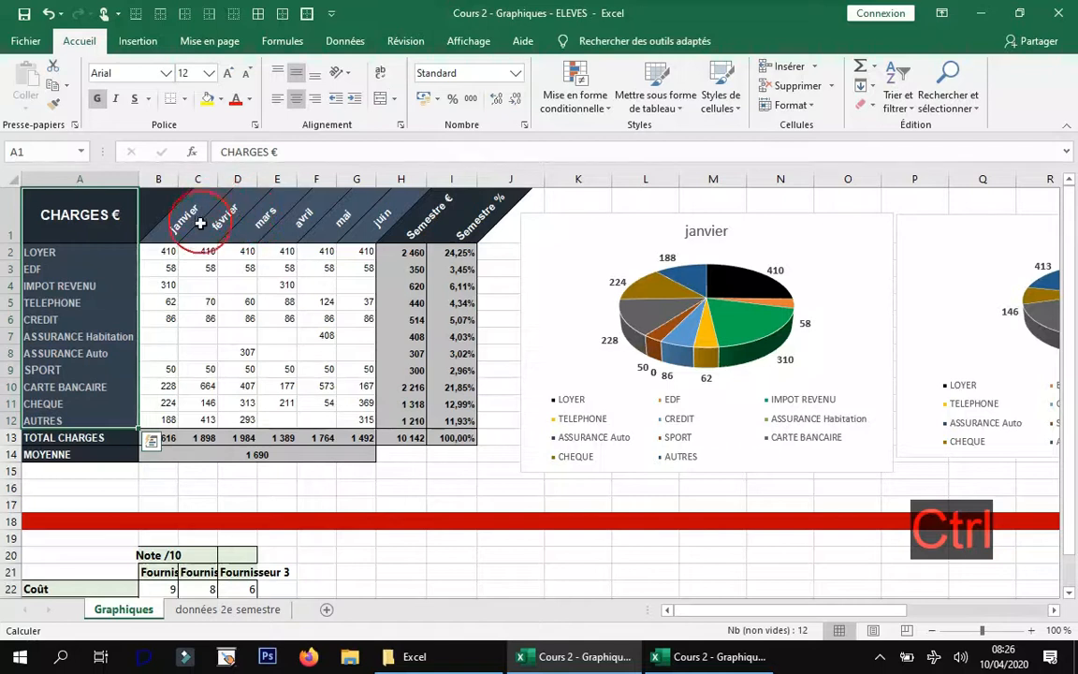
pyautogui.moveTo(238, 223); pyautogui.dragTo(238, 417)
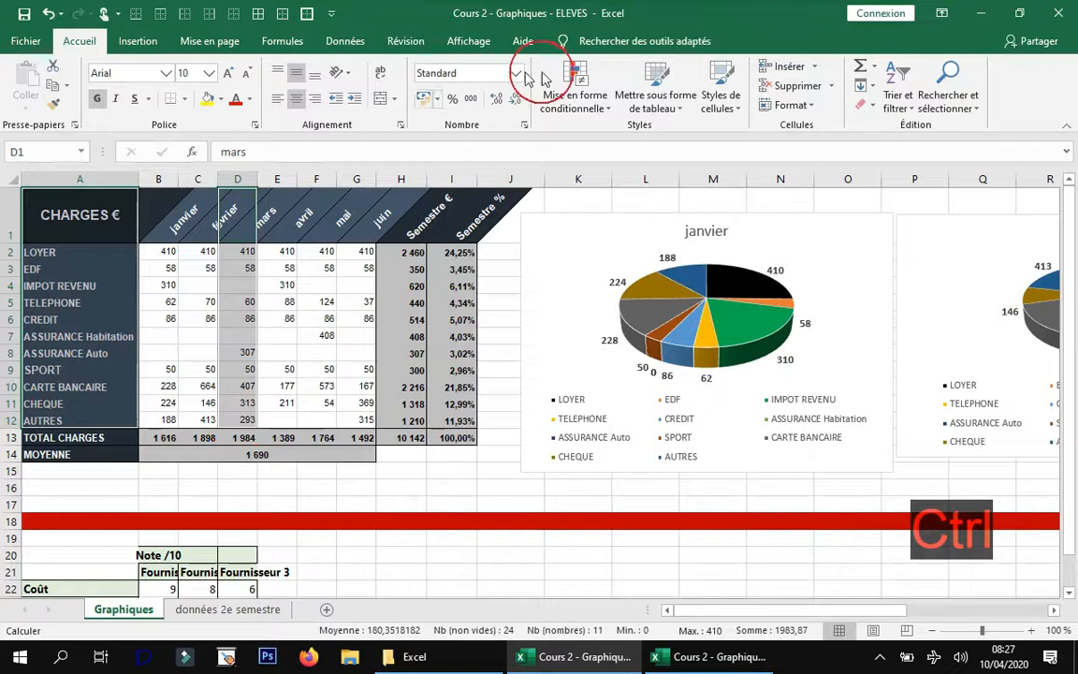
pyautogui.click(147, 41)
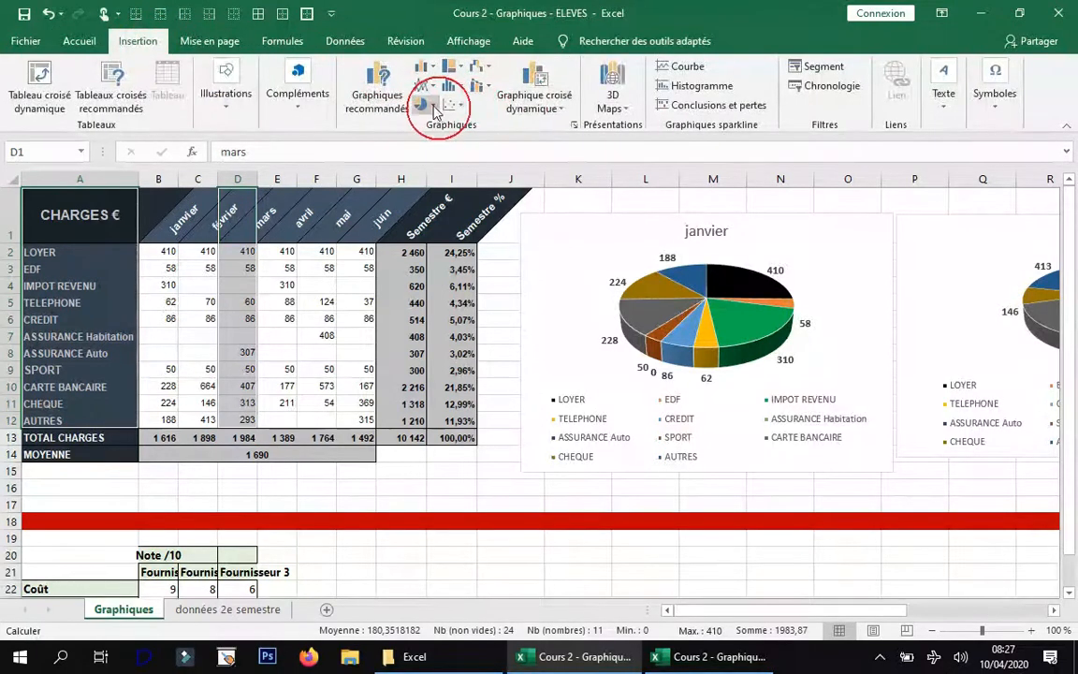
pyautogui.click(431, 105)
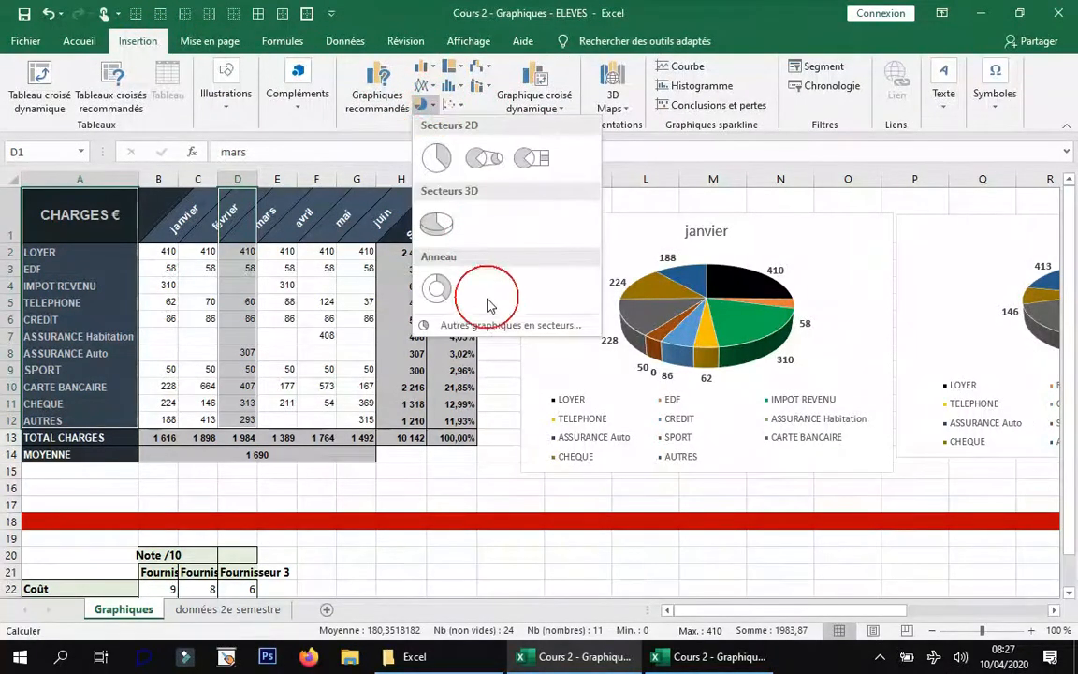
pyautogui.click(496, 324)
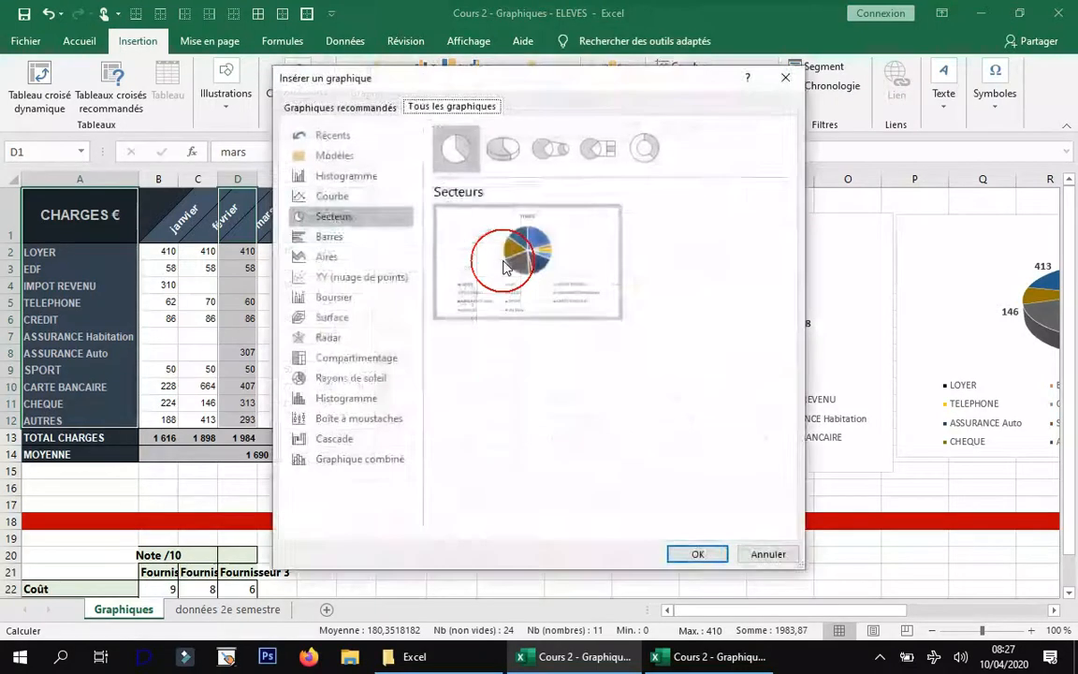
pyautogui.click(346, 156)
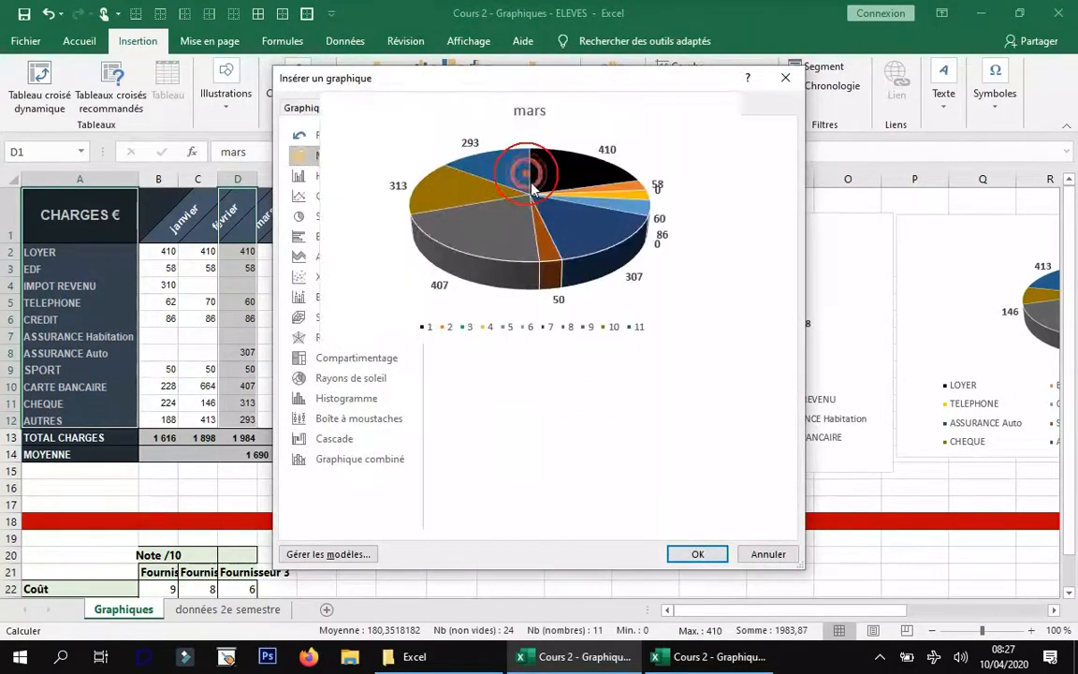
pyautogui.click(697, 553)
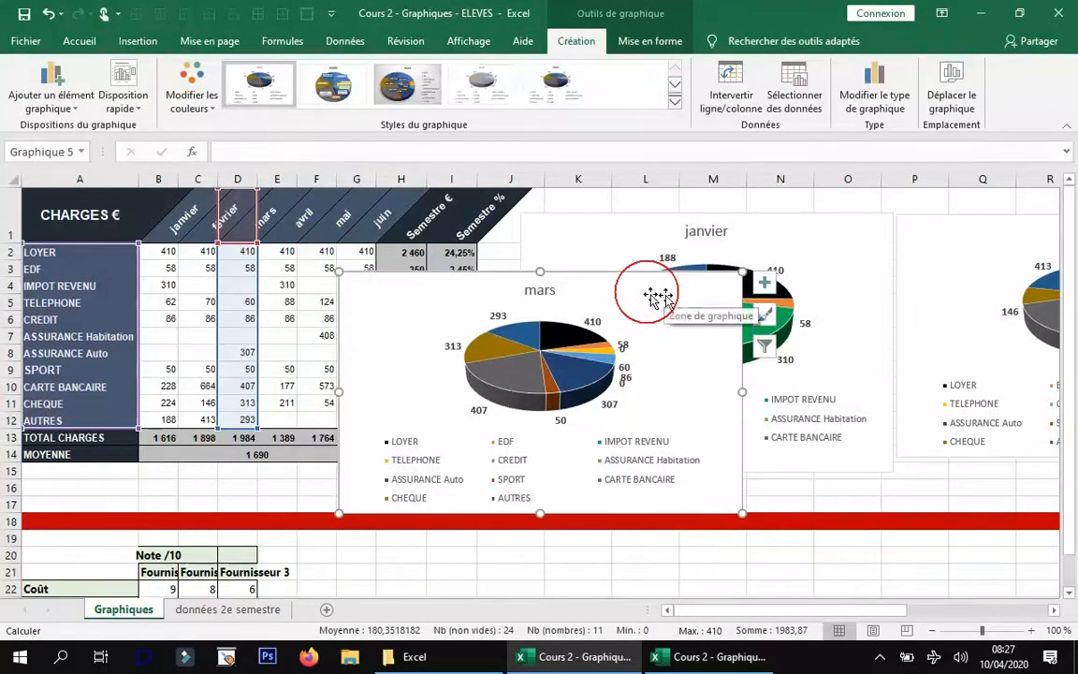
pyautogui.moveTo(589, 258); pyautogui.dragTo(588, 296)
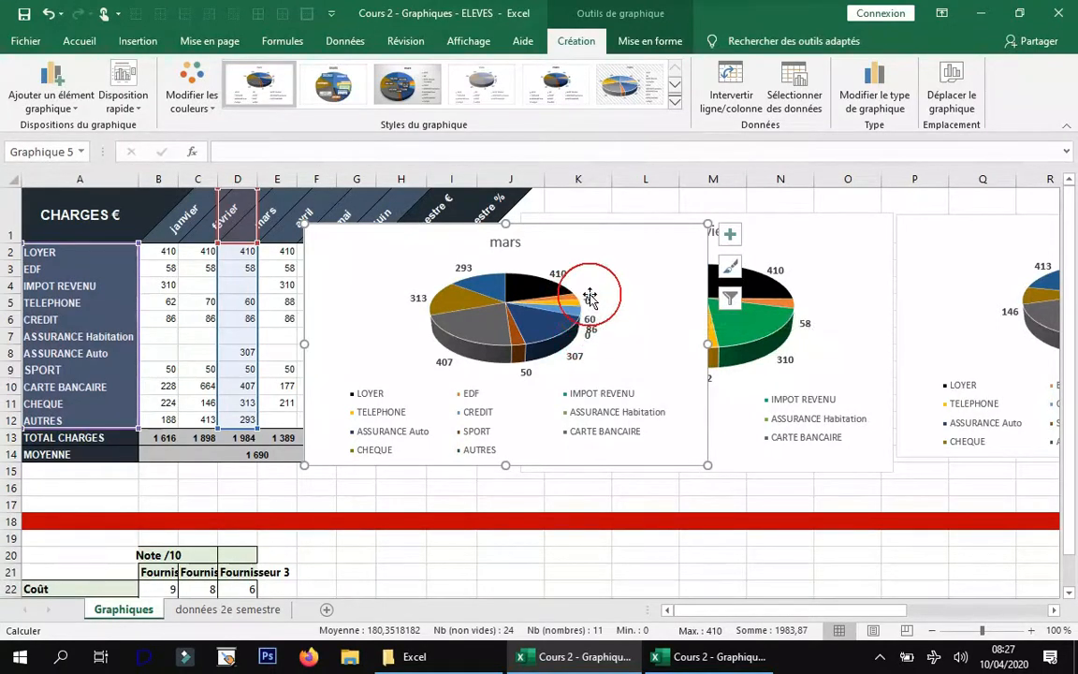
# Step: Pull the overlapping 0 label for IMPOT REVENU and the 58 label for EDF outward from the March pie
pyautogui.click(590, 297)
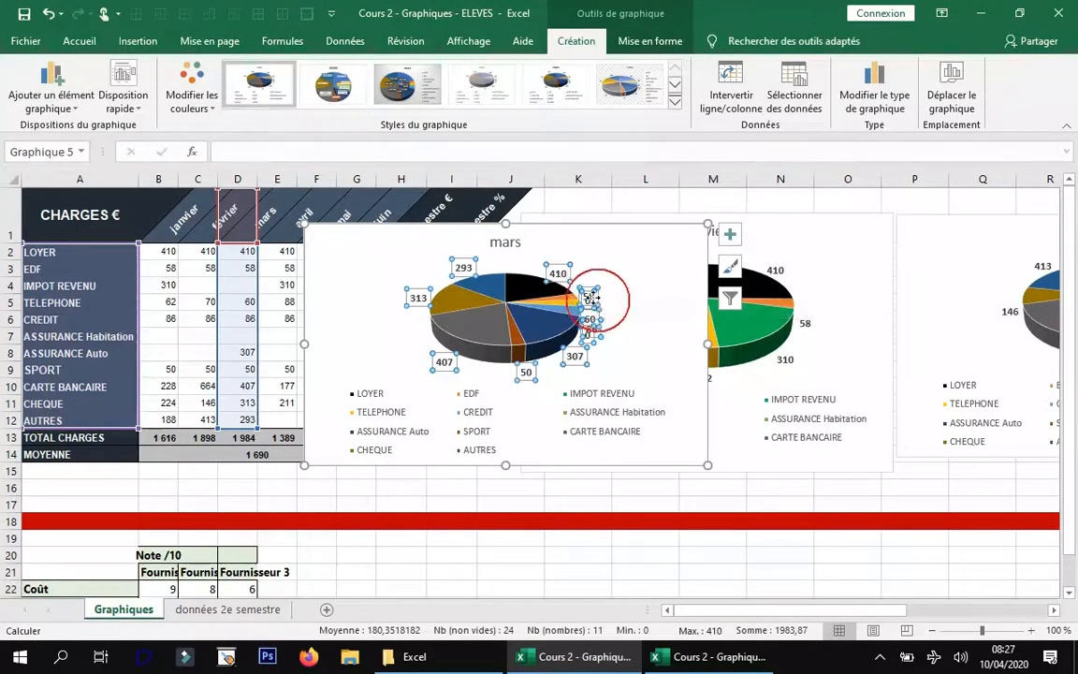
pyautogui.click(599, 298)
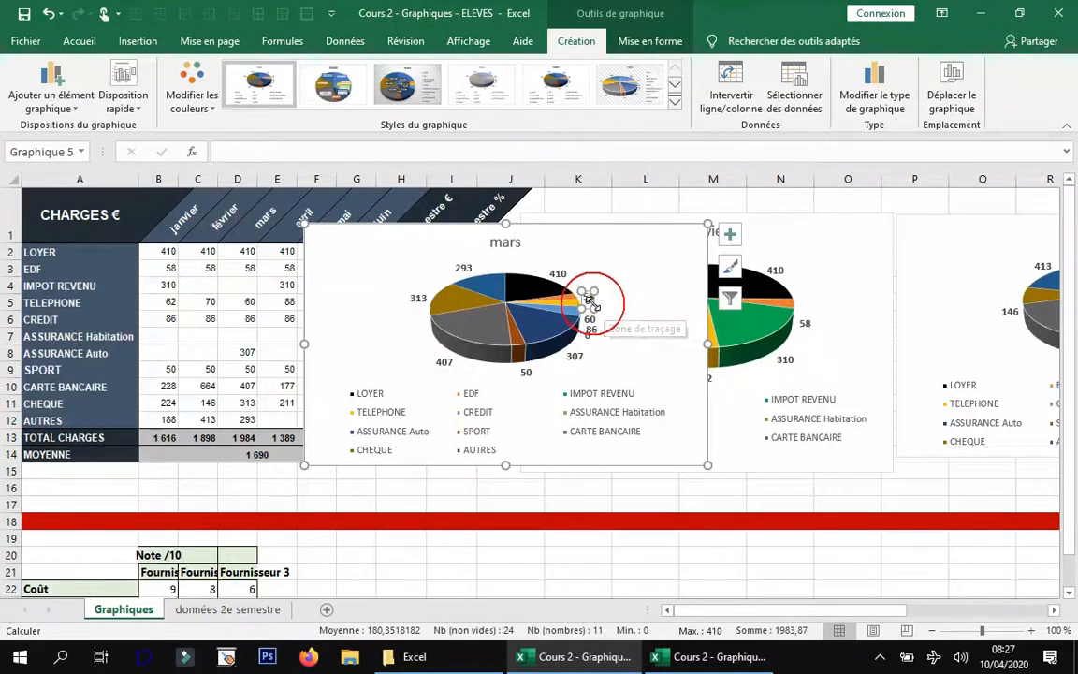
pyautogui.moveTo(590, 298); pyautogui.dragTo(605, 304)
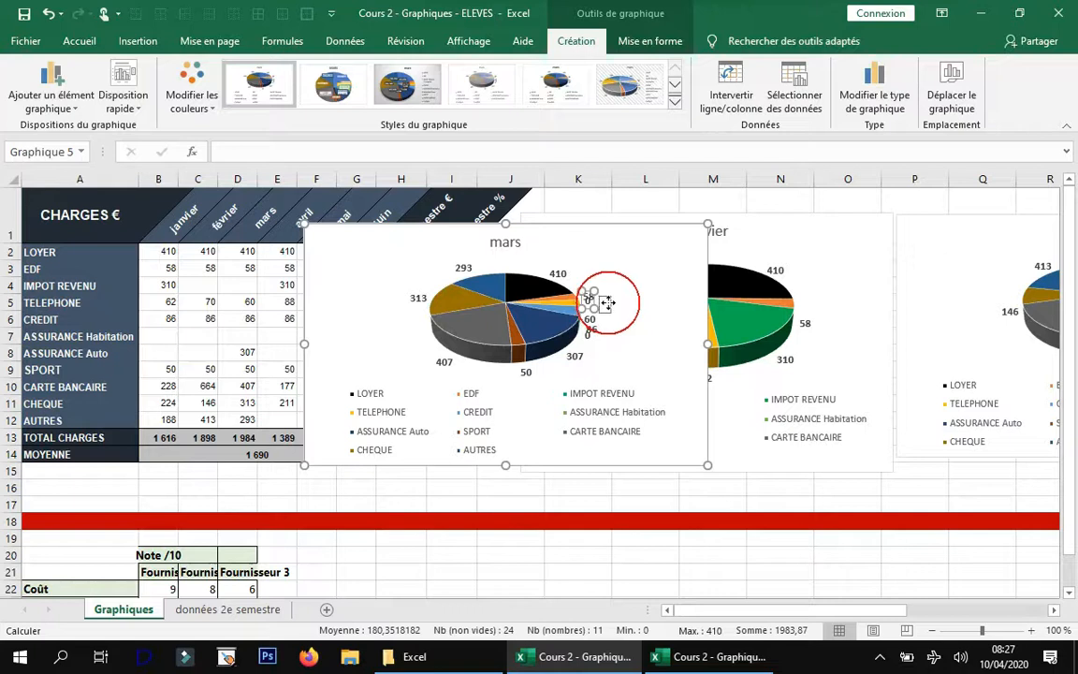
pyautogui.moveTo(609, 302); pyautogui.dragTo(588, 305)
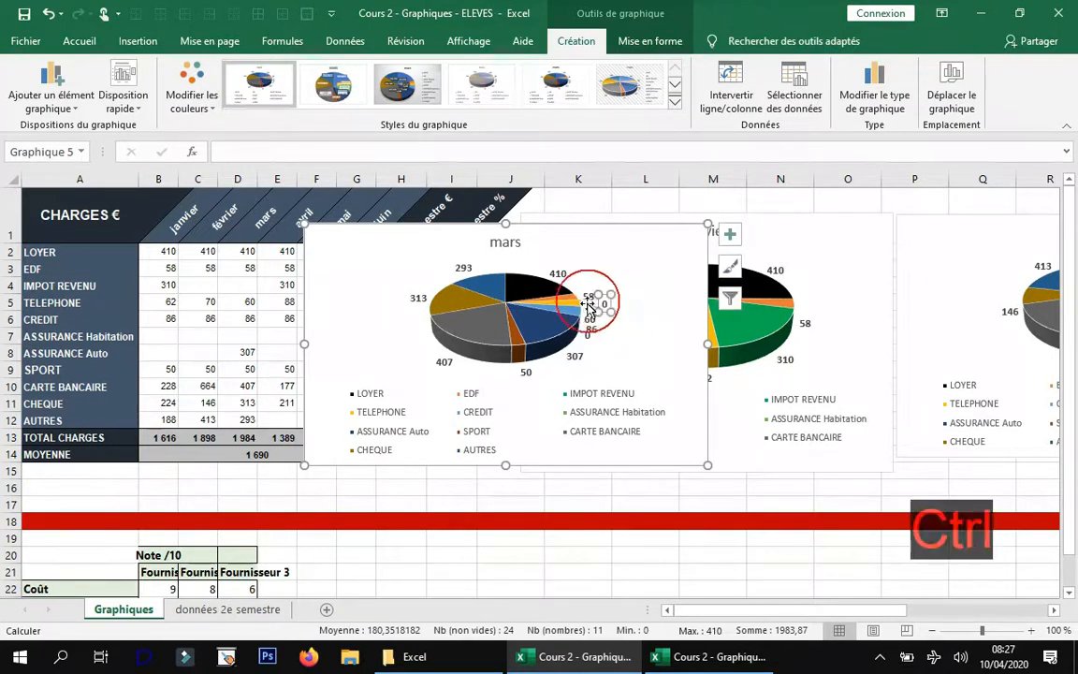
pyautogui.keyDown('ctrl'); pyautogui.scroll(2, 589, 316); pyautogui.keyUp('ctrl')
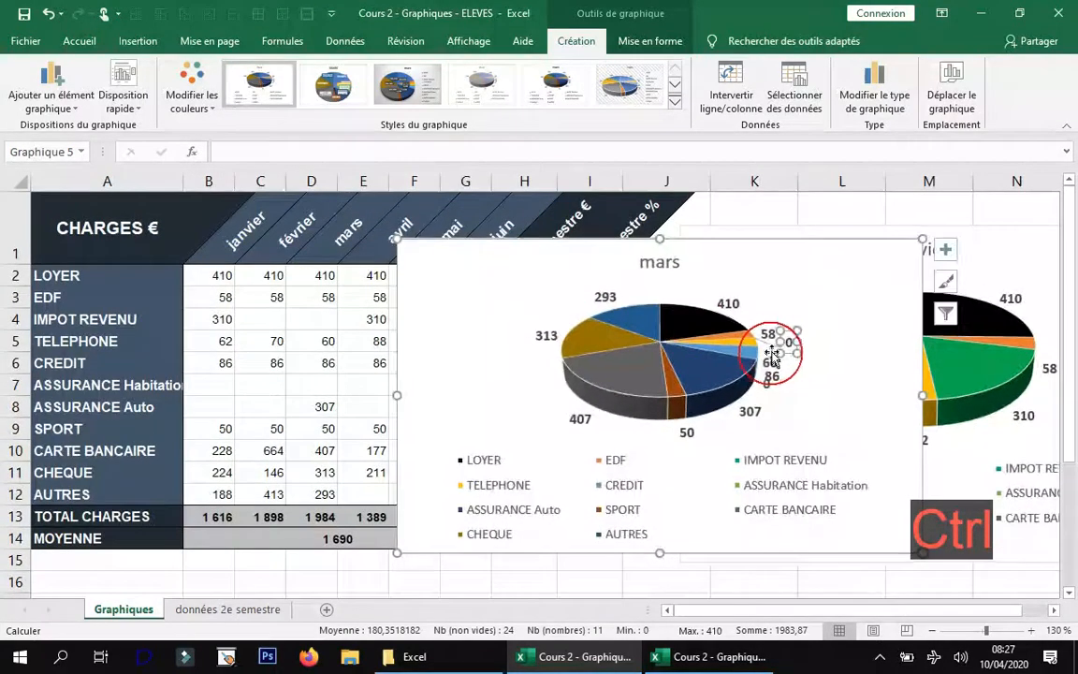
pyautogui.click(767, 334)
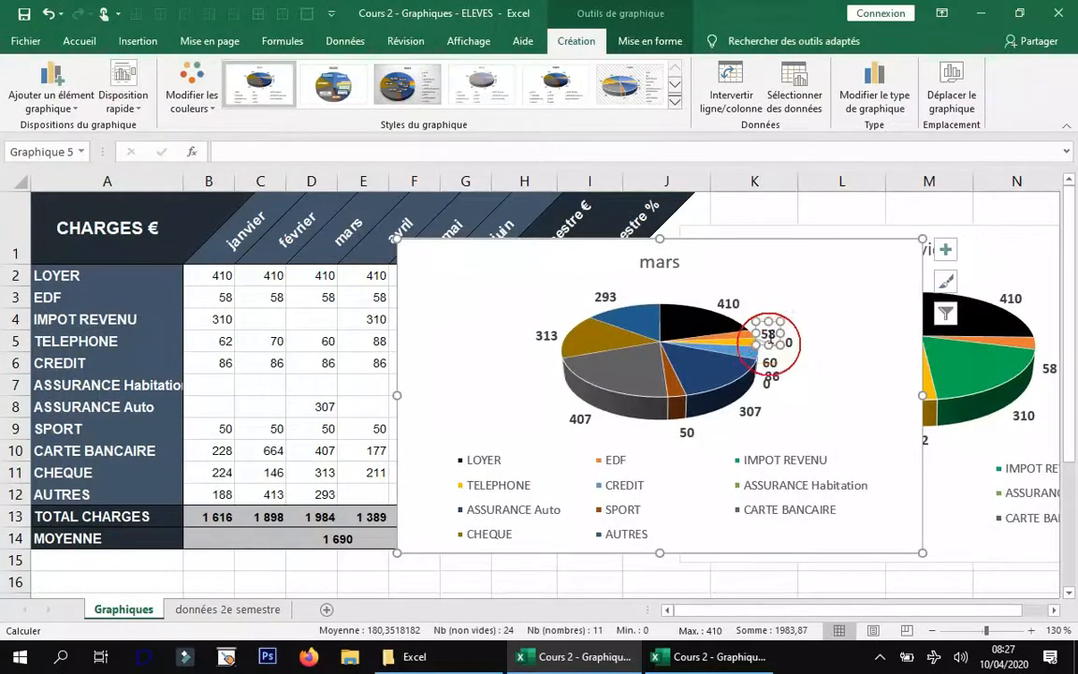
pyautogui.moveTo(773, 322); pyautogui.dragTo(793, 302)
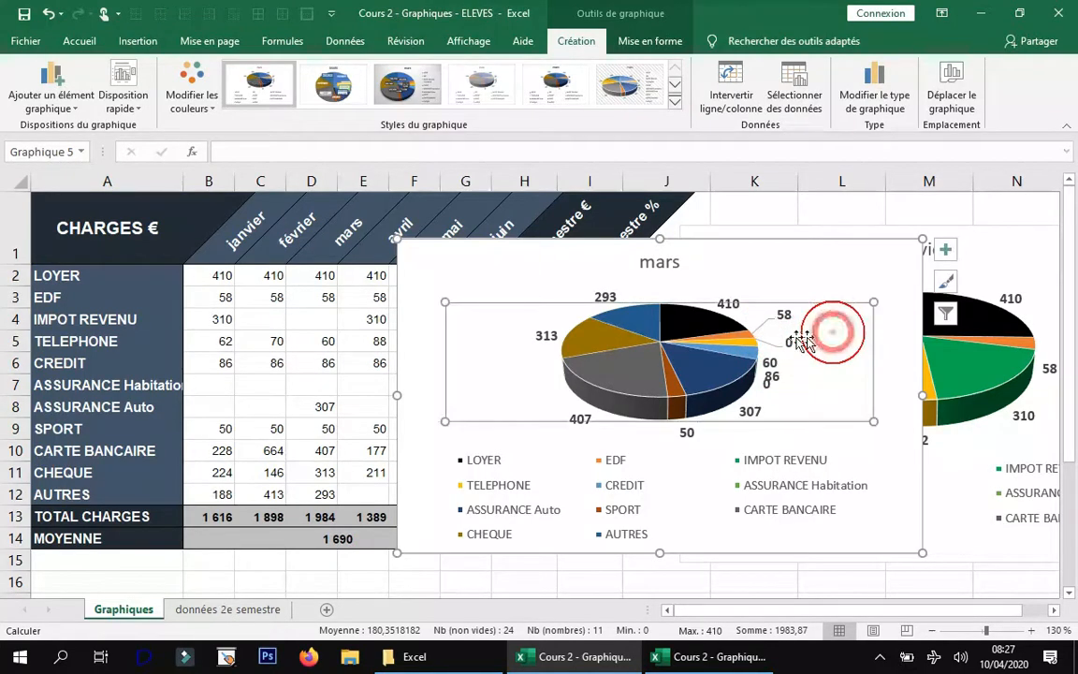
# Step: Pull the overlapping labels 60 for TELEPHONE, 86 for CREDIT and 0 for ASSURANCE Habitation outward from the March pie
pyautogui.click(749, 337)
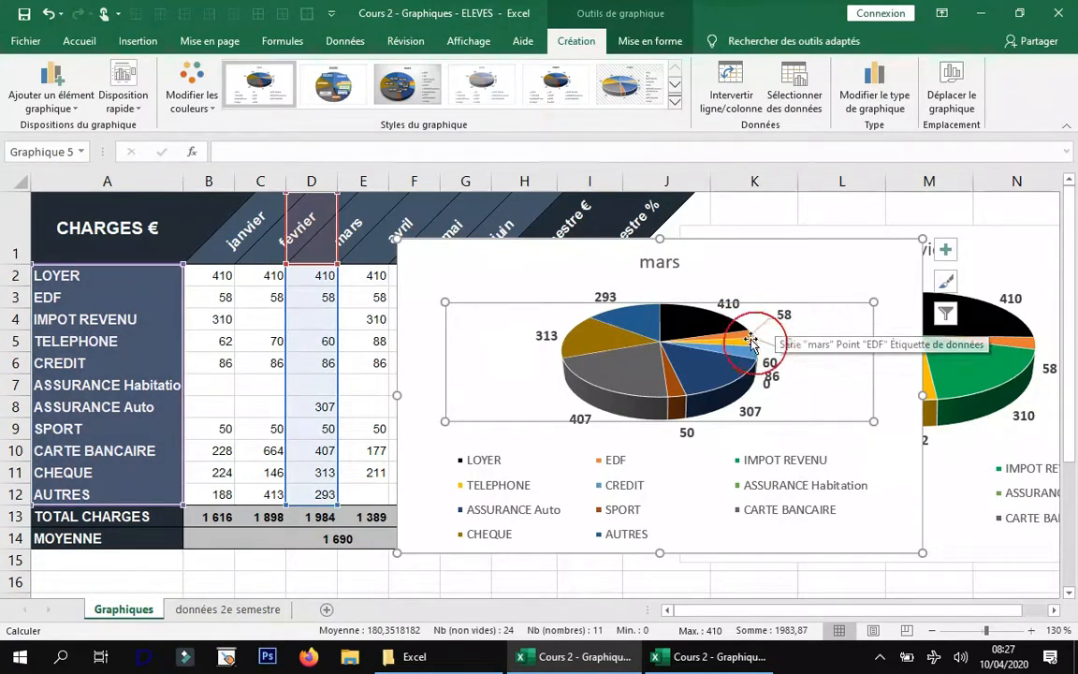
pyautogui.click(769, 363)
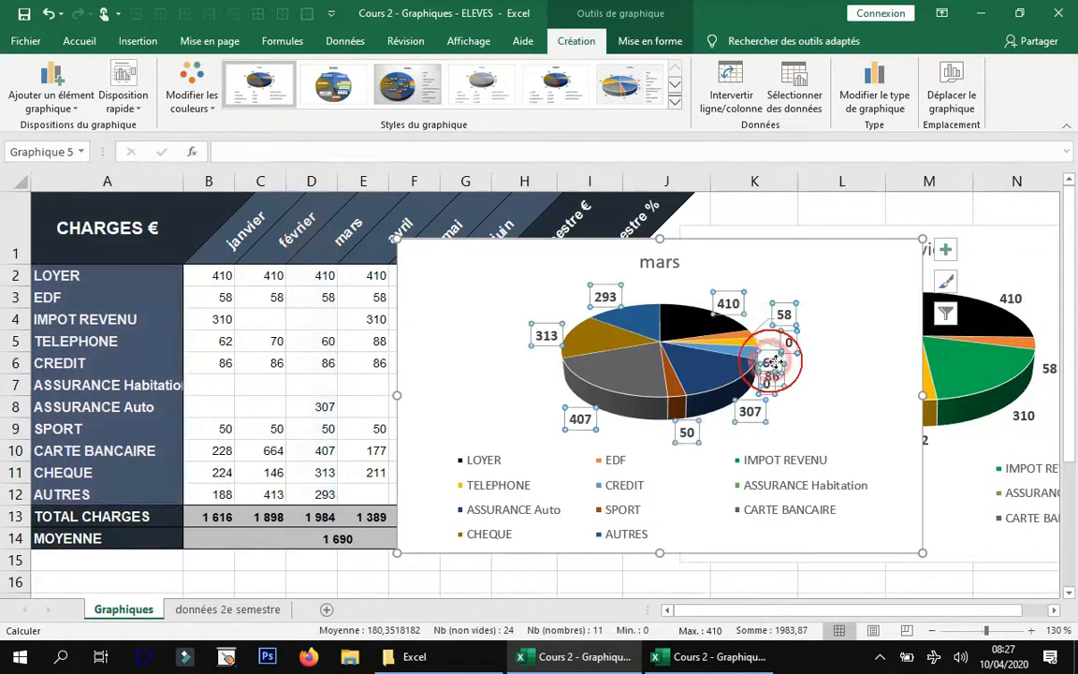
pyautogui.click(771, 361)
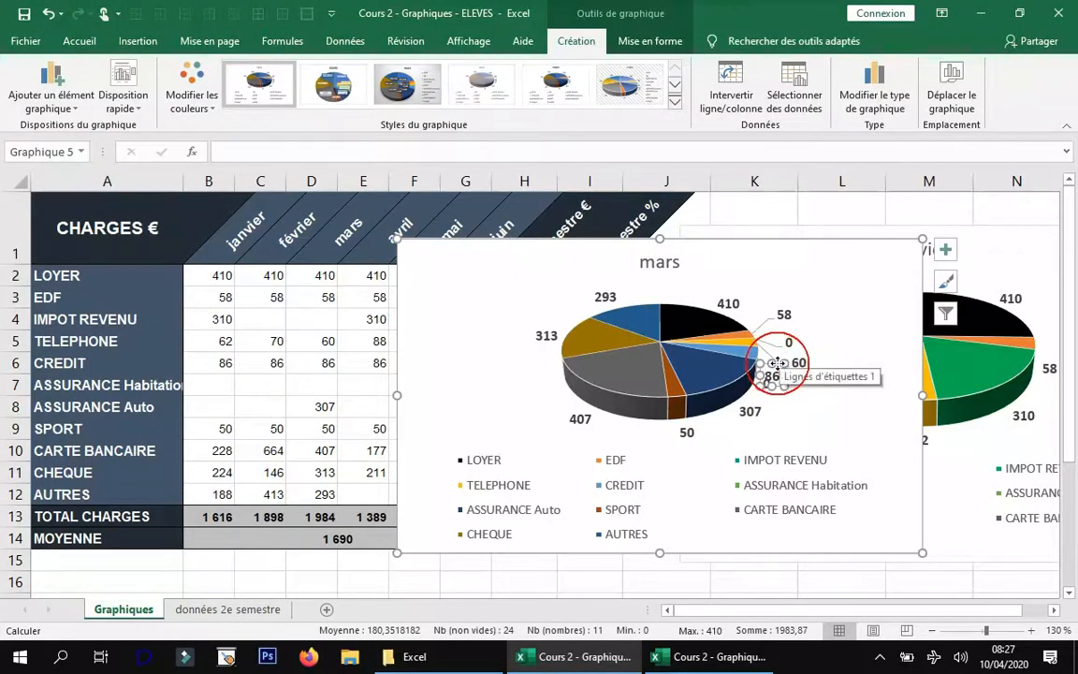
pyautogui.moveTo(777, 363); pyautogui.dragTo(795, 390)
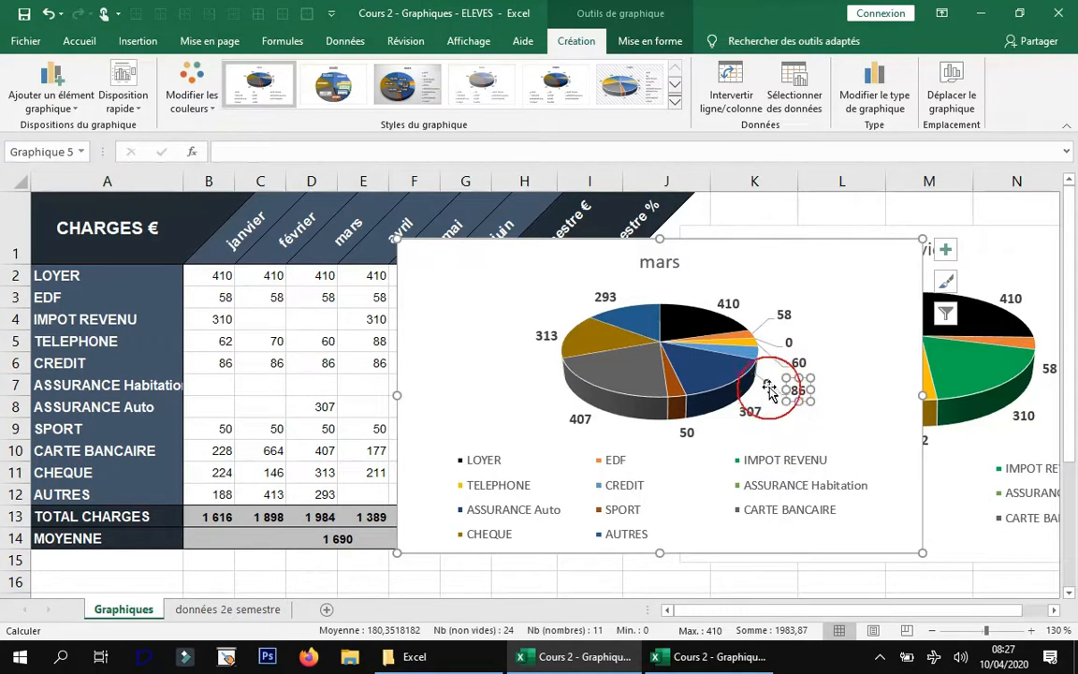
pyautogui.moveTo(765, 371); pyautogui.dragTo(769, 384)
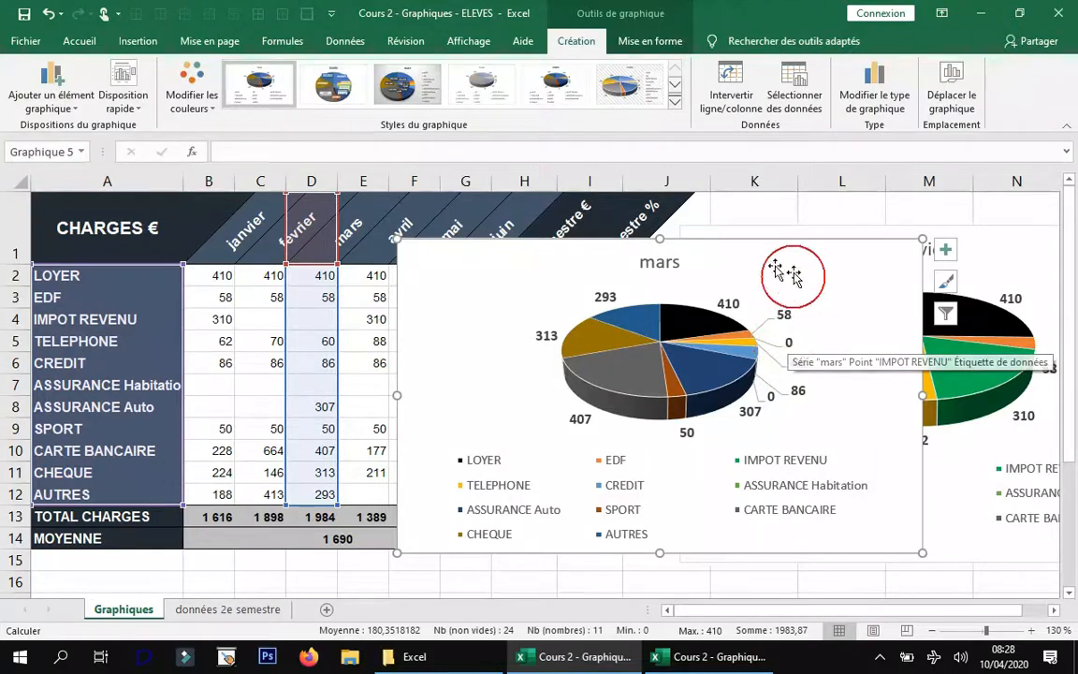
# Step: Move the March chart off the charges table to the right-hand side of the January chart
pyautogui.moveTo(511, 260); pyautogui.dragTo(737, 264)
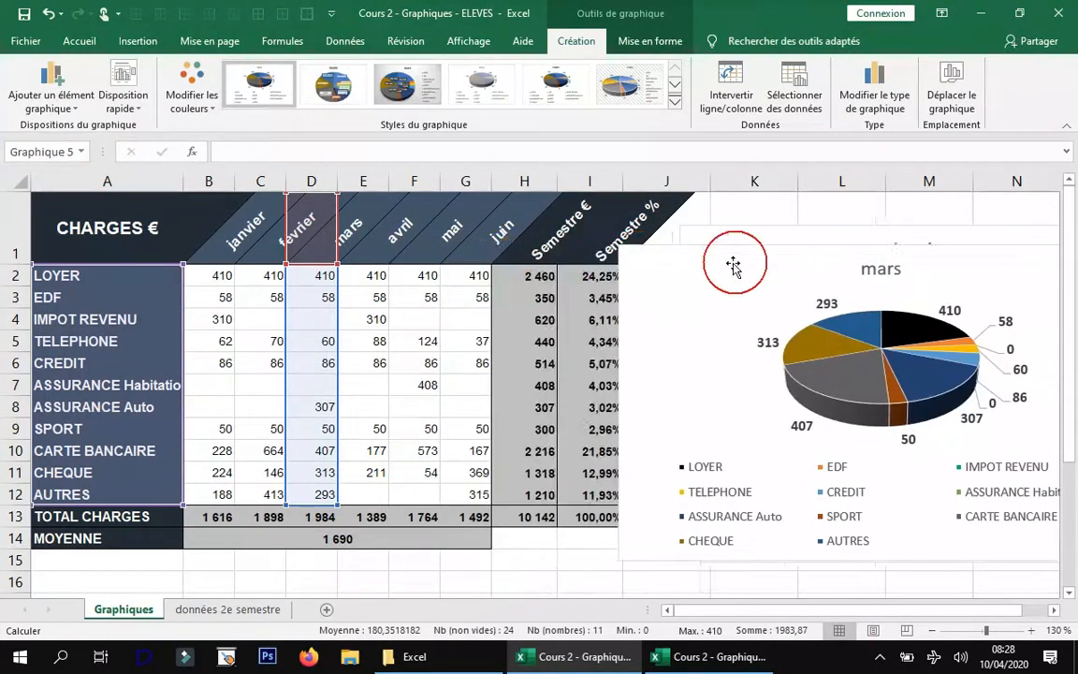
pyautogui.click(936, 632)
pyautogui.click(933, 635)
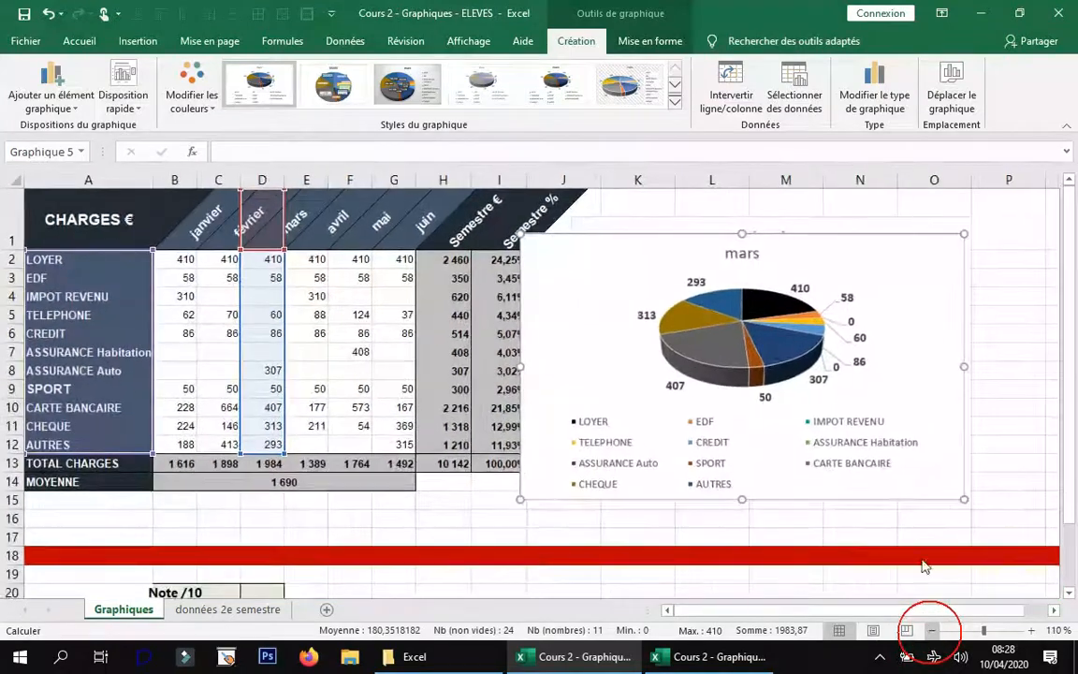
pyautogui.moveTo(597, 265); pyautogui.dragTo(982, 241)
# Step: Insert nine blank rows at row 16, between the charges table and the red separator, by repeating a single row insertion
pyautogui.scroll(-3, 614, 289)
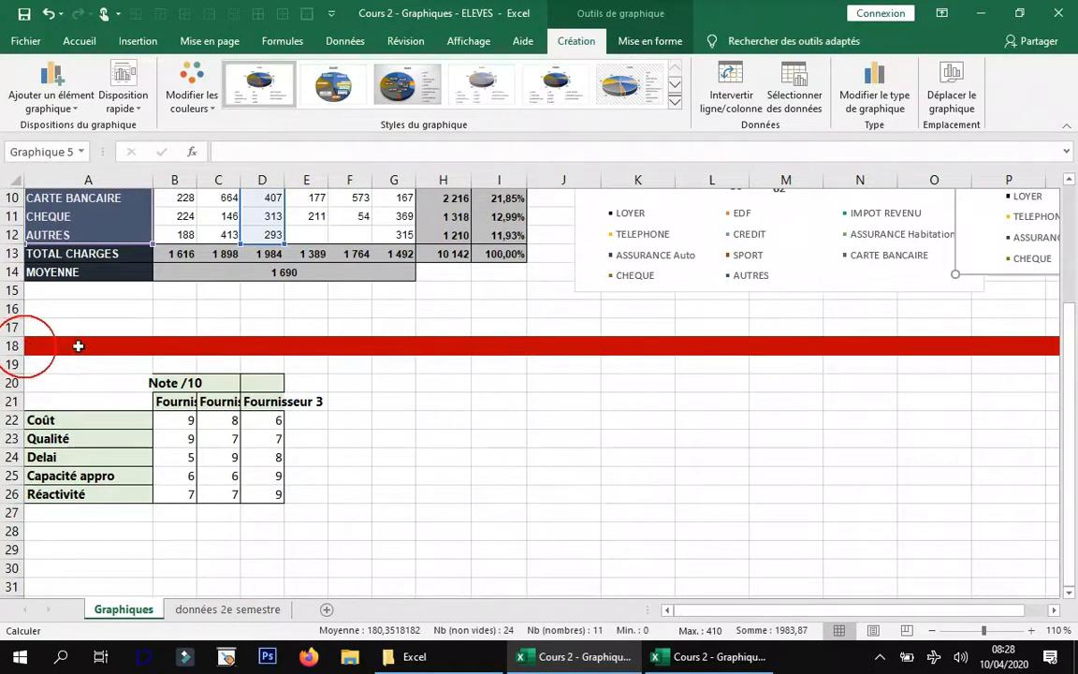
pyautogui.scroll(3, 519, 421)
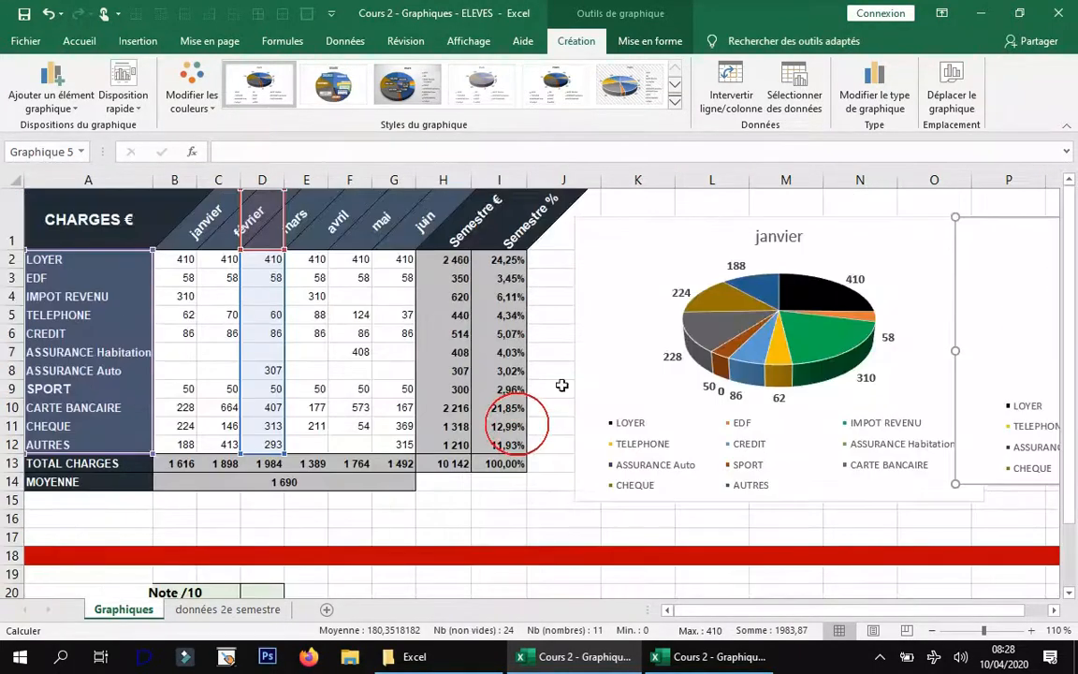
pyautogui.scroll(-1, 477, 374)
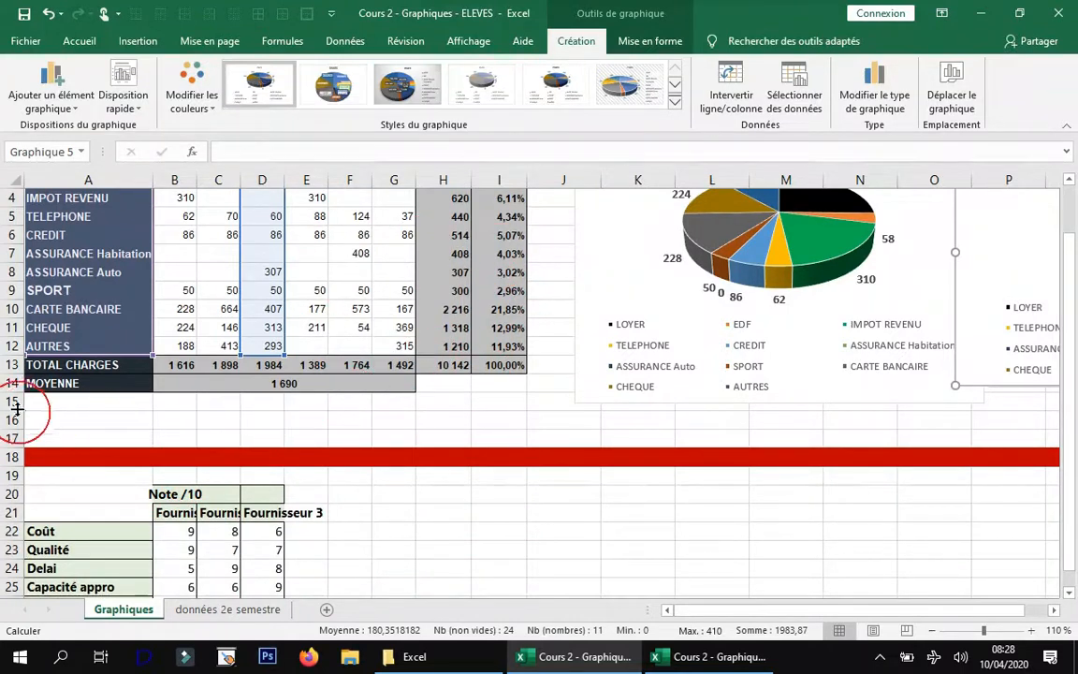
pyautogui.scroll(1, 756, 301)
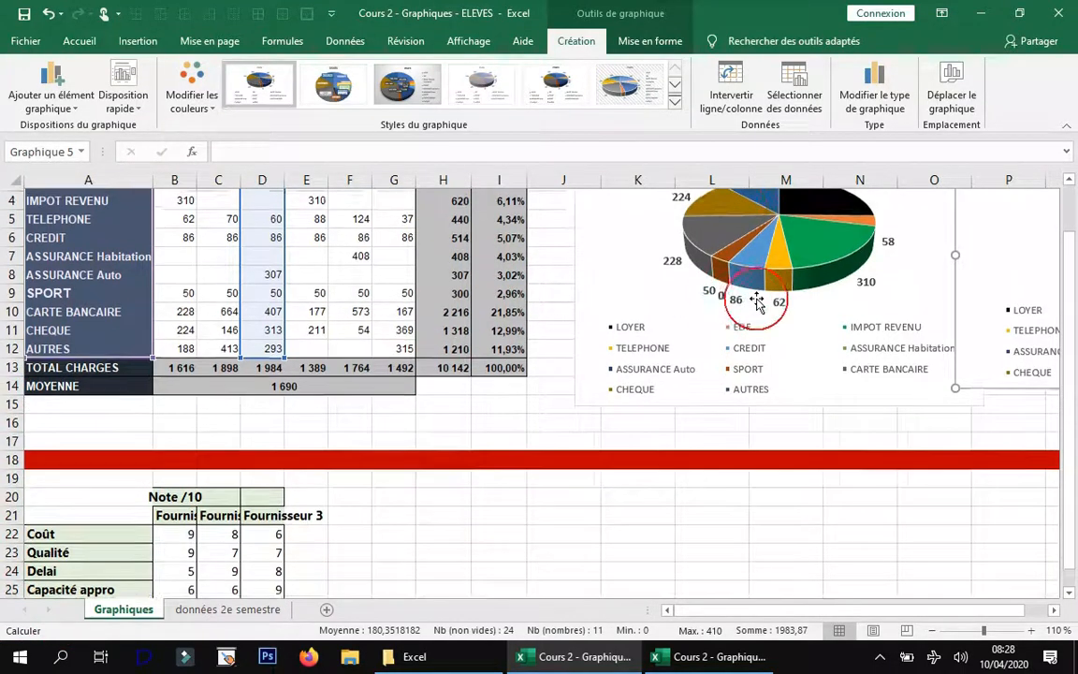
pyautogui.scroll(1, 756, 302)
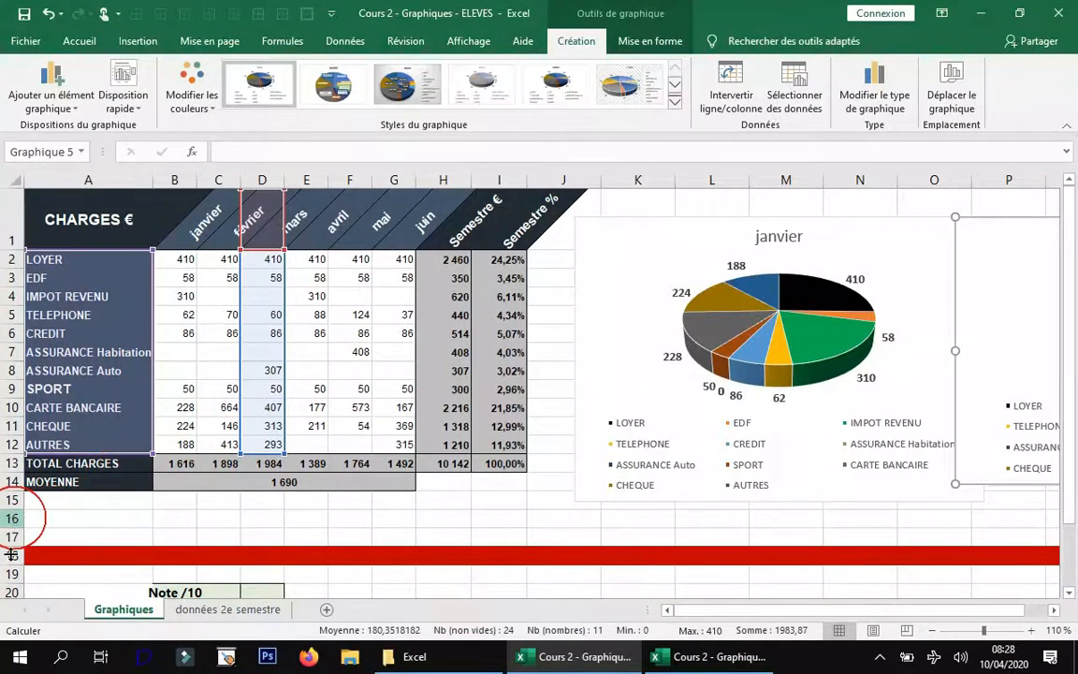
pyautogui.scroll(-2, 11, 554)
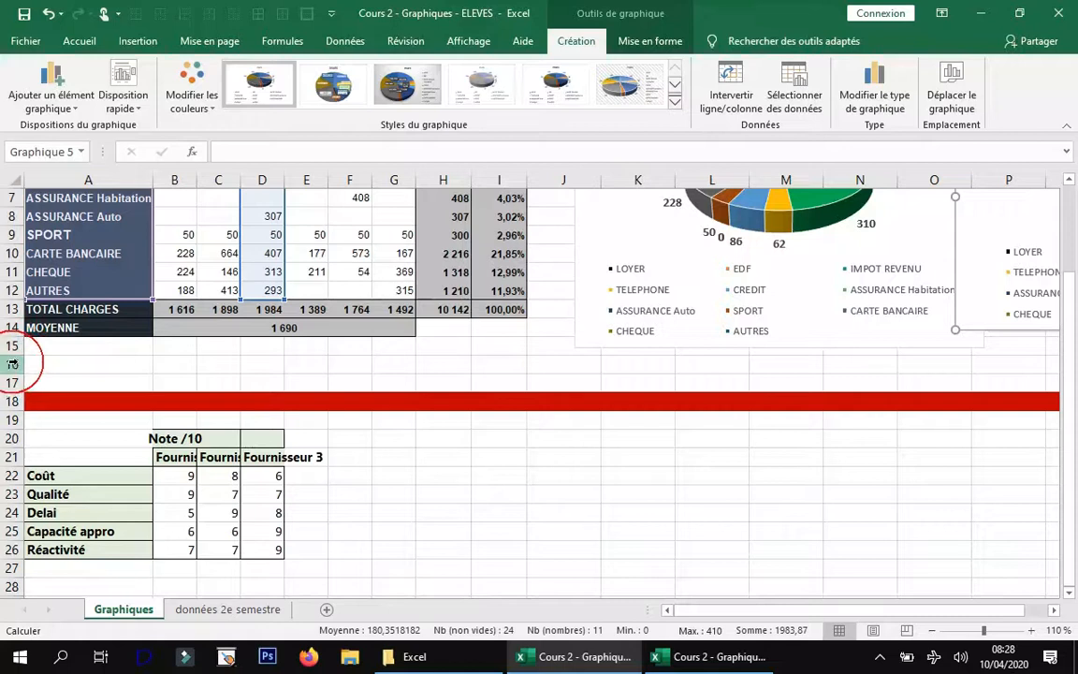
pyautogui.click(12, 364)
pyautogui.rightClick(12, 364)
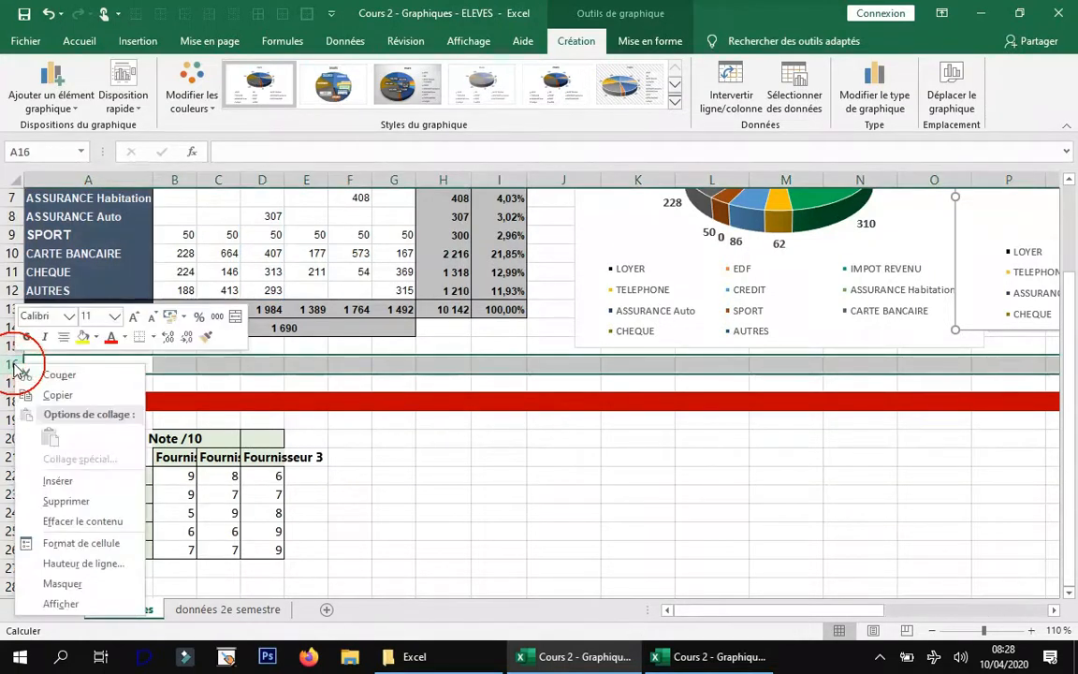
pyautogui.click(87, 487)
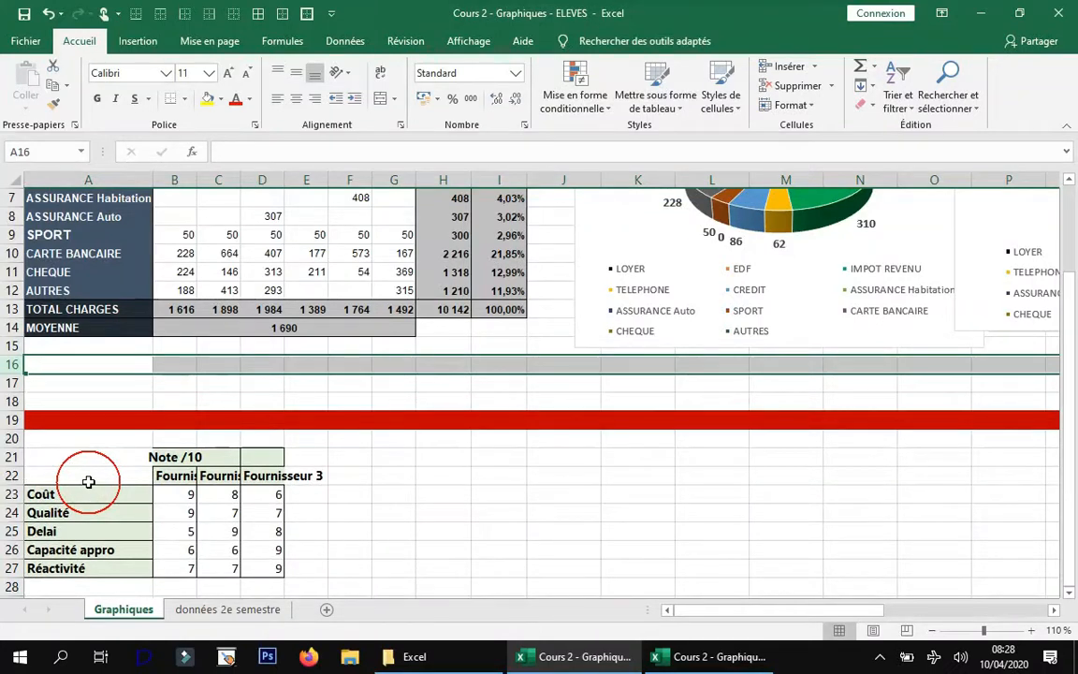
pyautogui.press('F4')
pyautogui.press('F4')
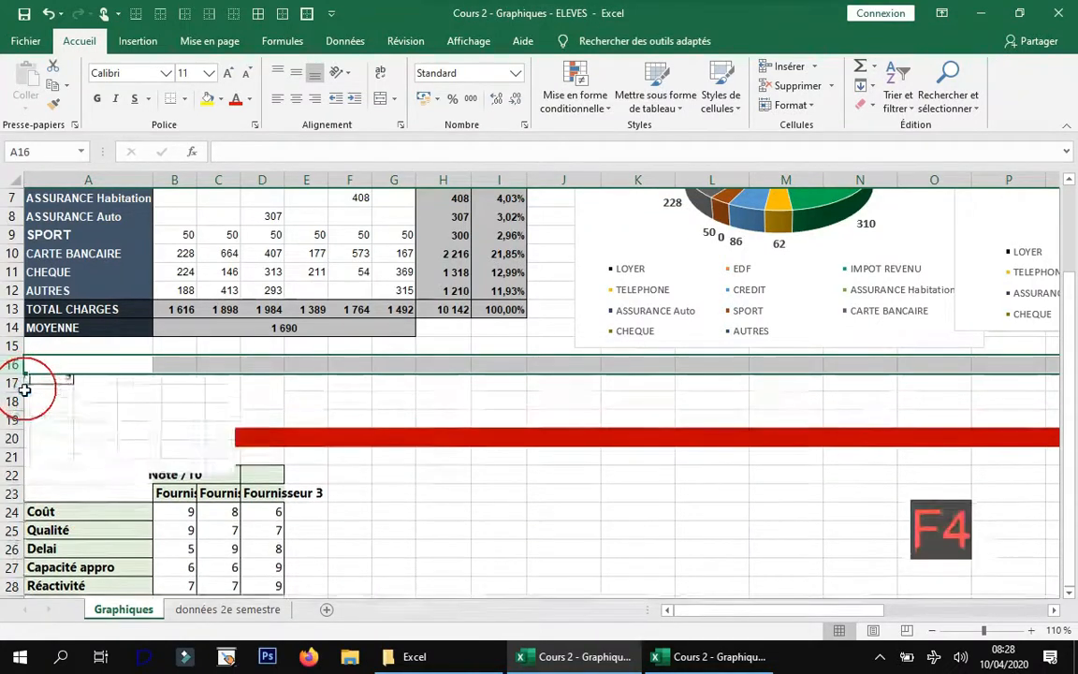
pyautogui.press('F4')
pyautogui.press('F4')
pyautogui.press('F4')
pyautogui.press('F4')
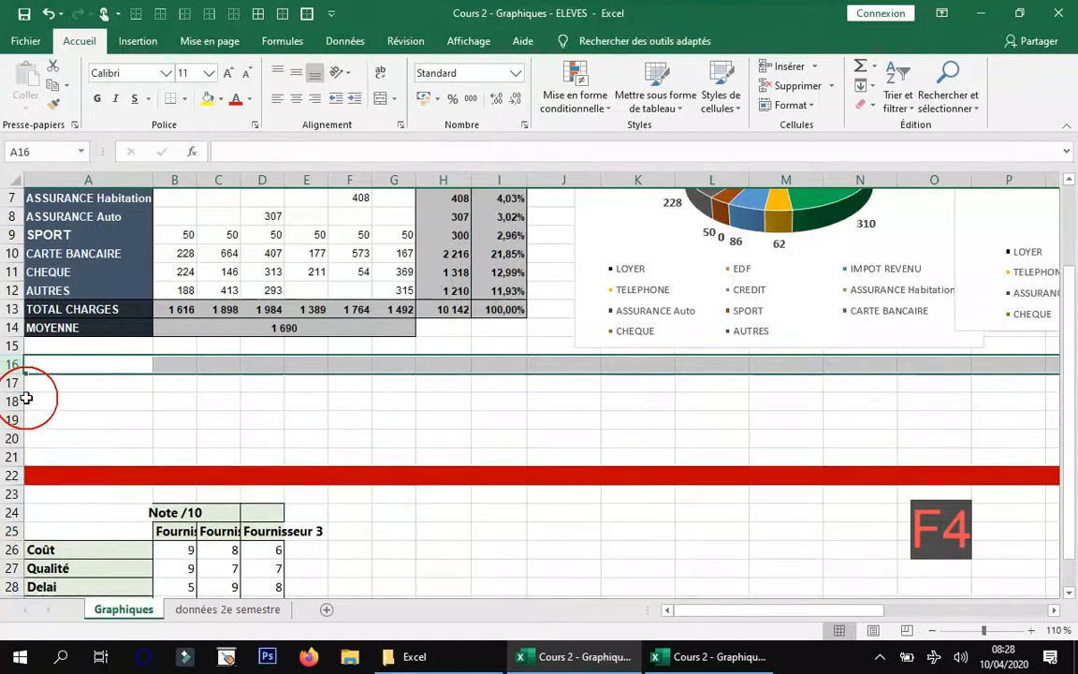
pyautogui.press('F4')
pyautogui.press('F4')
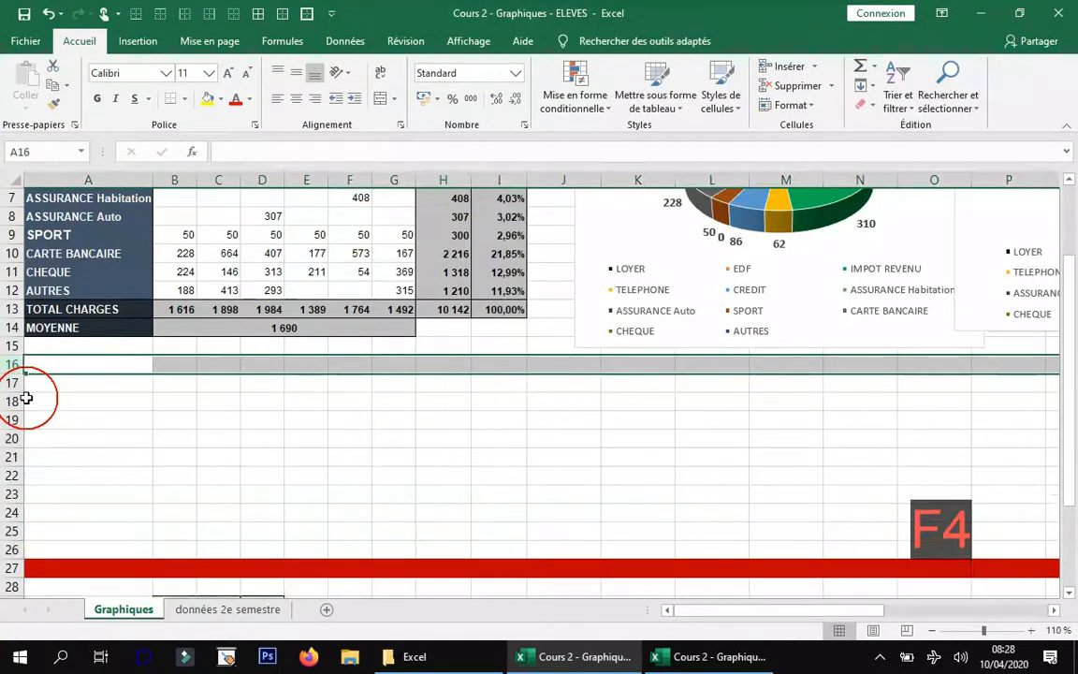
# Step: Insert six more blank rows in one operation at rows 16 to 21
pyautogui.moveTo(12, 365); pyautogui.dragTo(6, 453)
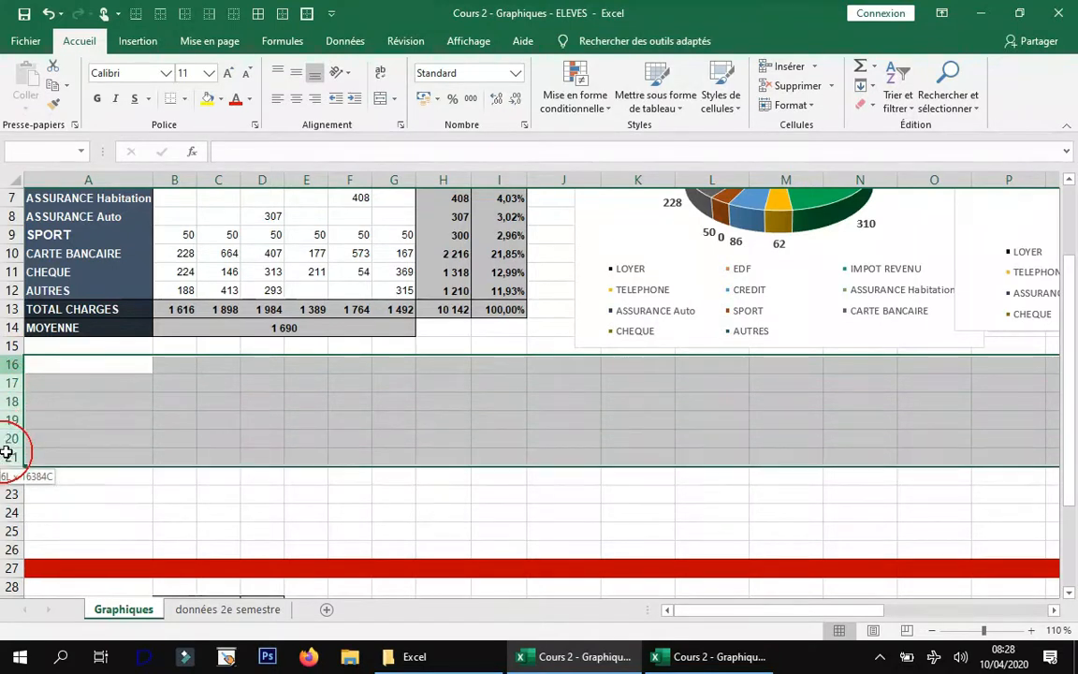
pyautogui.rightClick(13, 382)
pyautogui.click(52, 500)
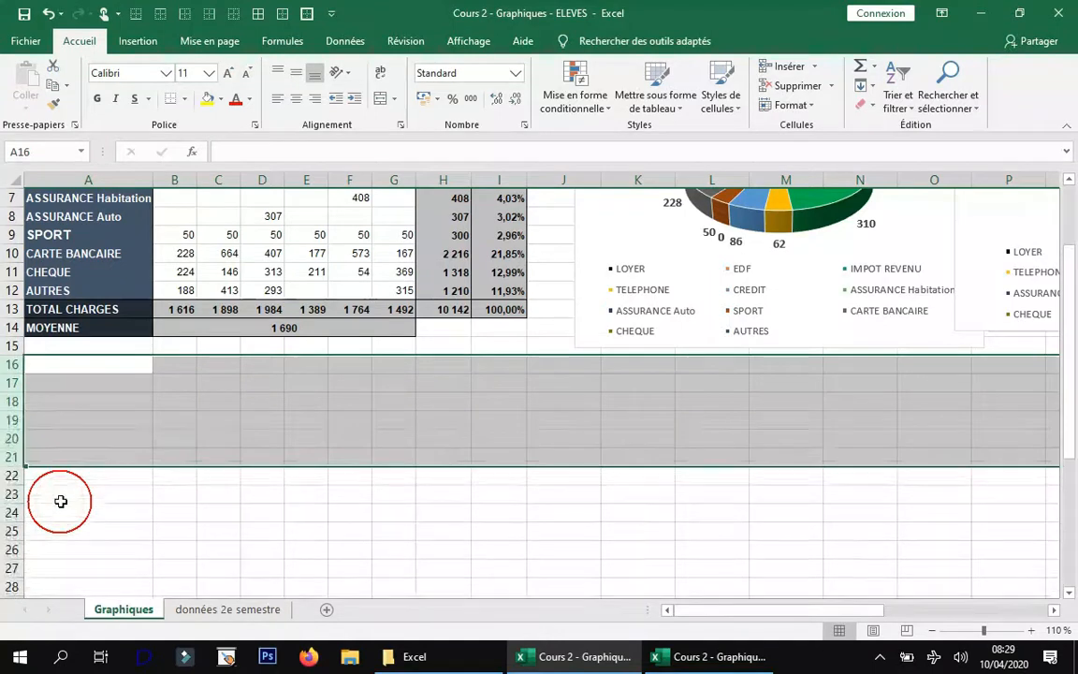
pyautogui.scroll(-2, 123, 391)
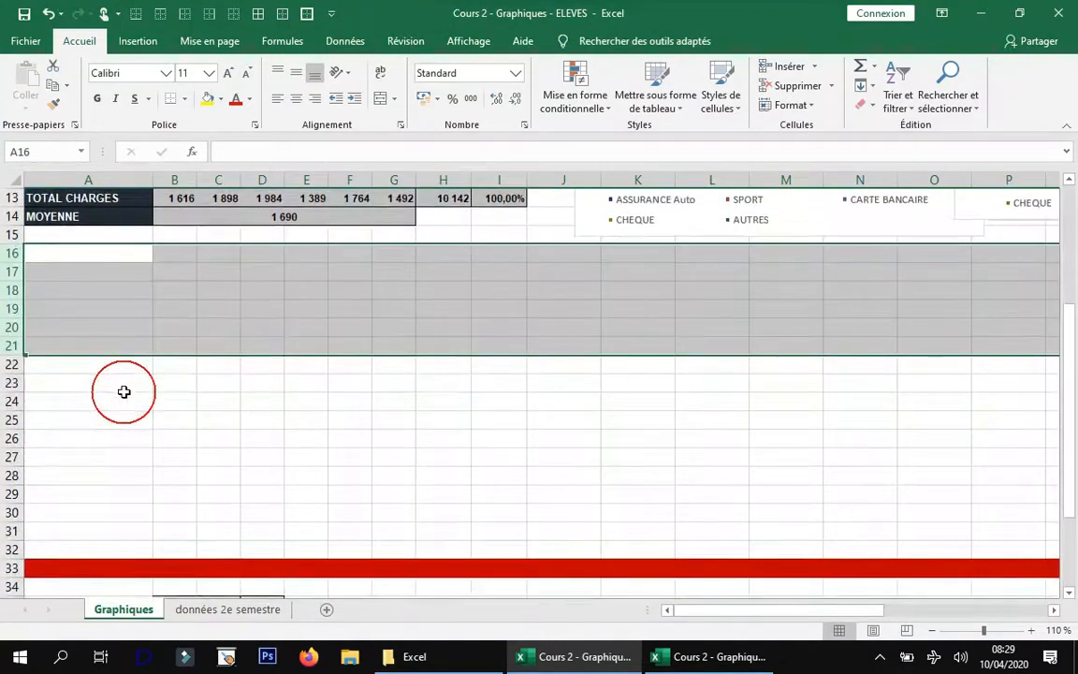
pyautogui.click(71, 309)
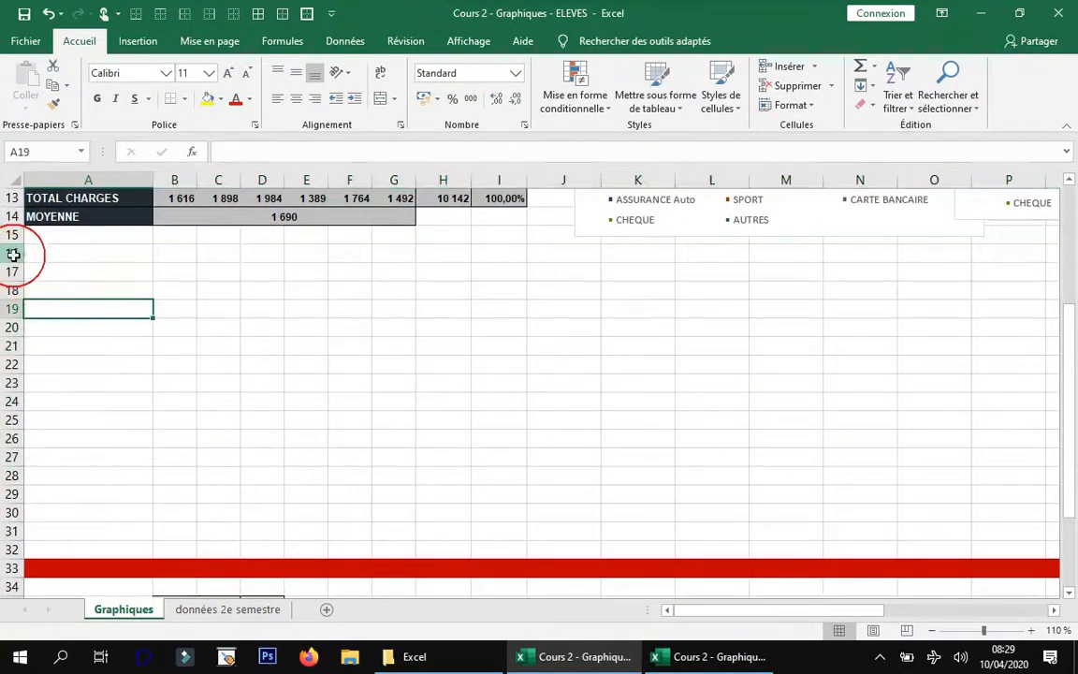
# Step: Insert one row directly below the MOYENNE row, at row 15
pyautogui.click(13, 253)
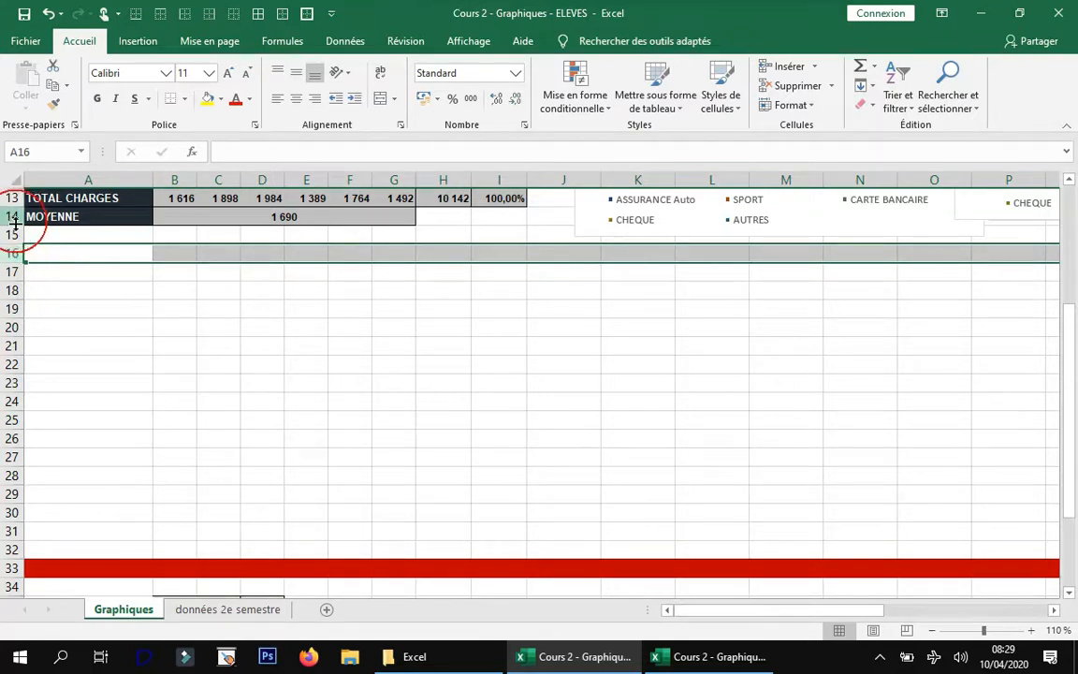
pyautogui.click(13, 216)
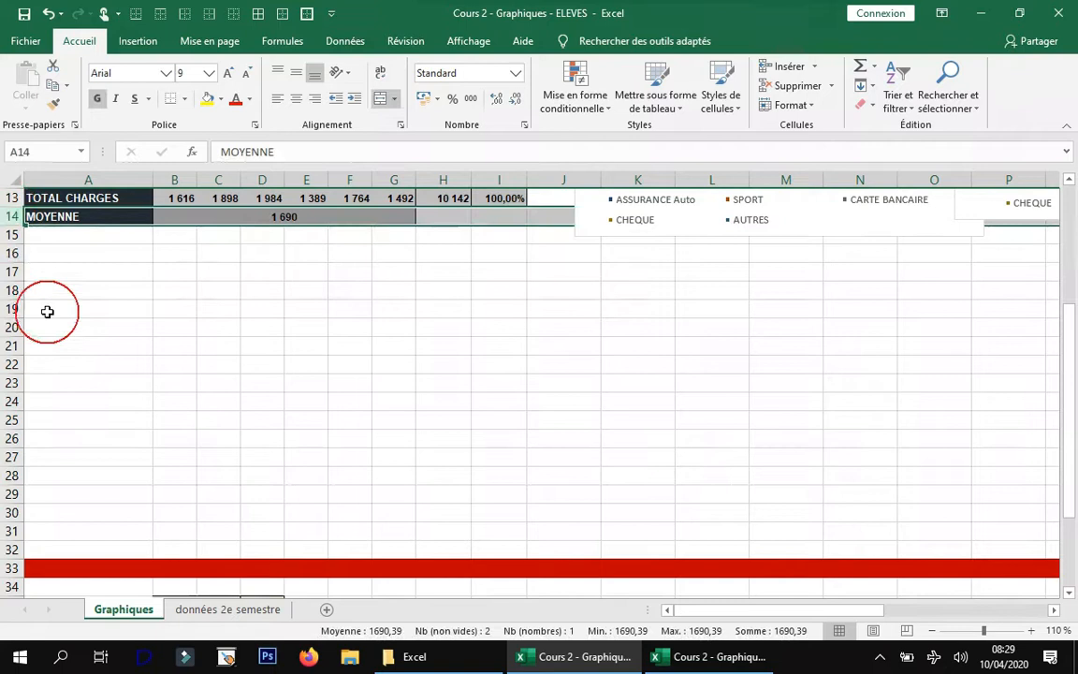
pyautogui.click(13, 235)
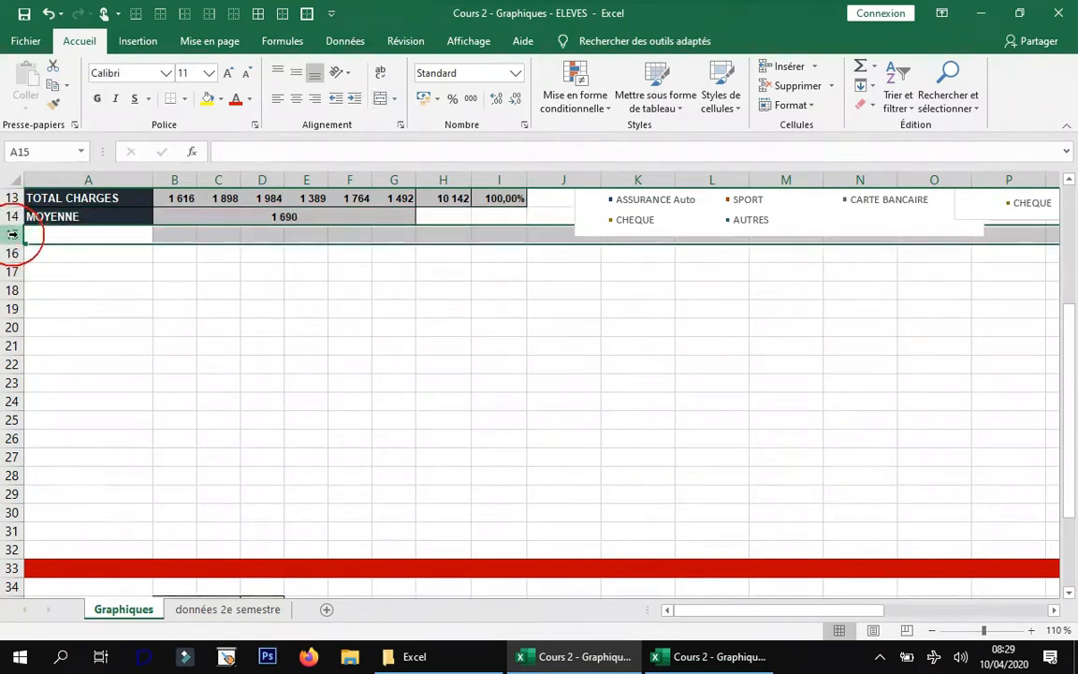
pyautogui.rightClick(12, 235)
pyautogui.click(79, 354)
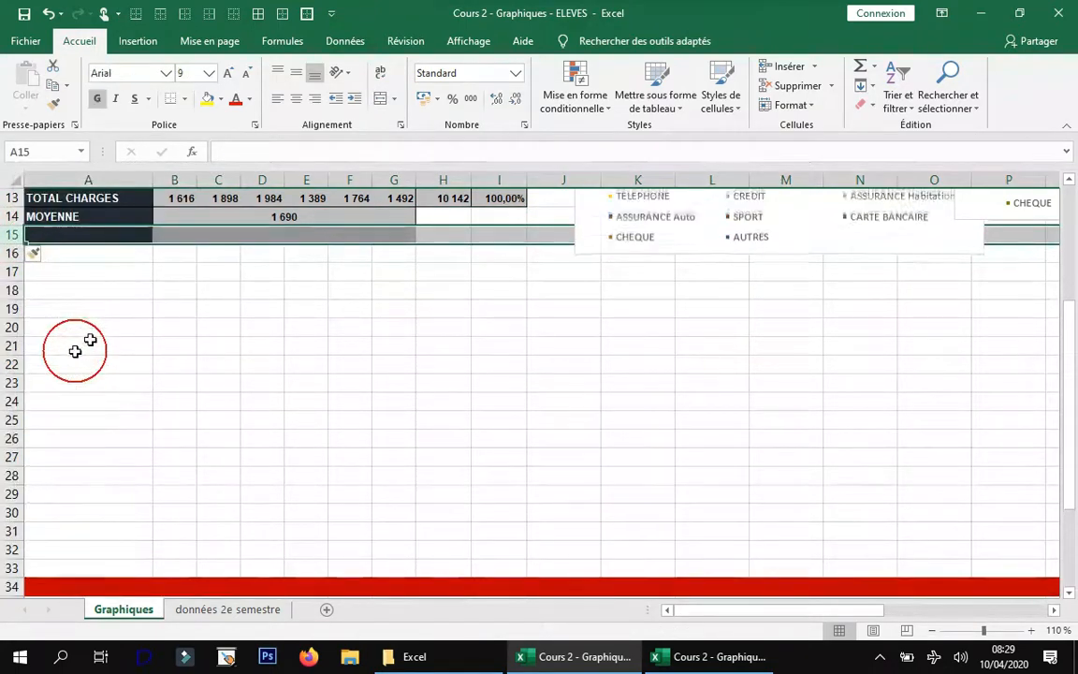
pyautogui.click(233, 286)
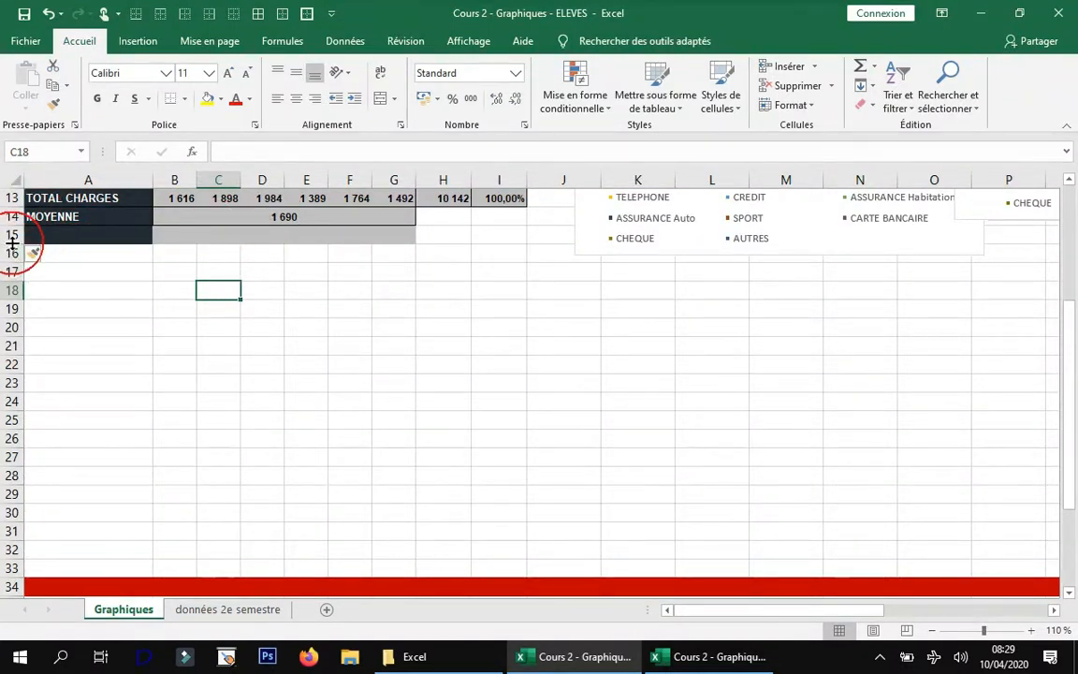
# Step: Remove the formatting inherited by the new row 15 using its insertion option Effacer la mise en forme
pyautogui.click(40, 254)
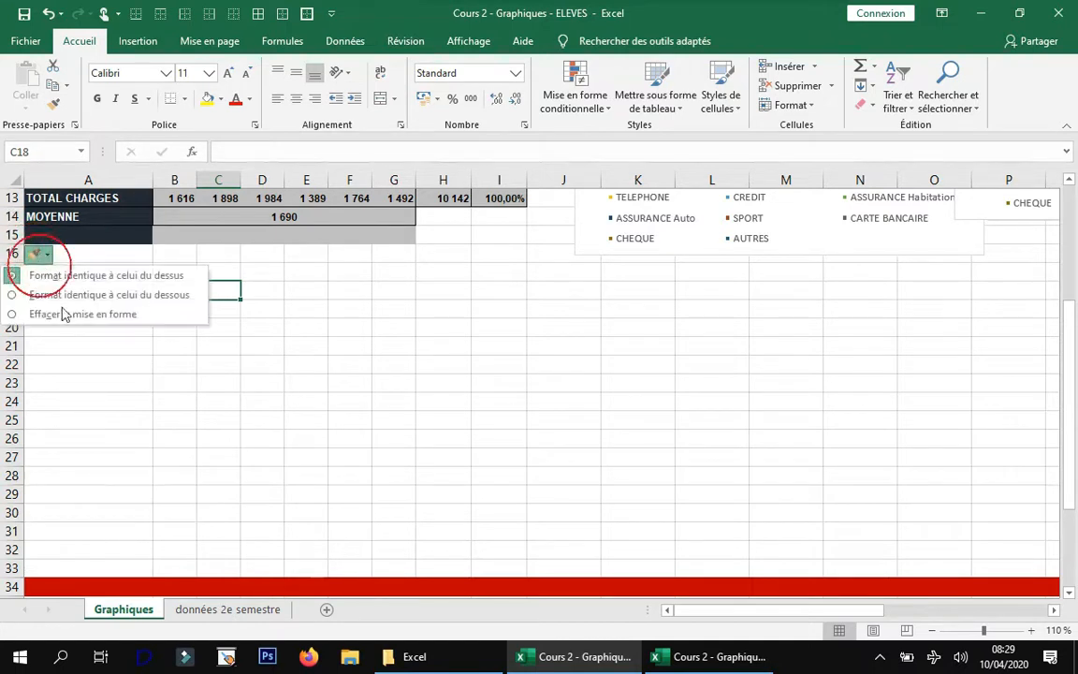
pyautogui.click(80, 314)
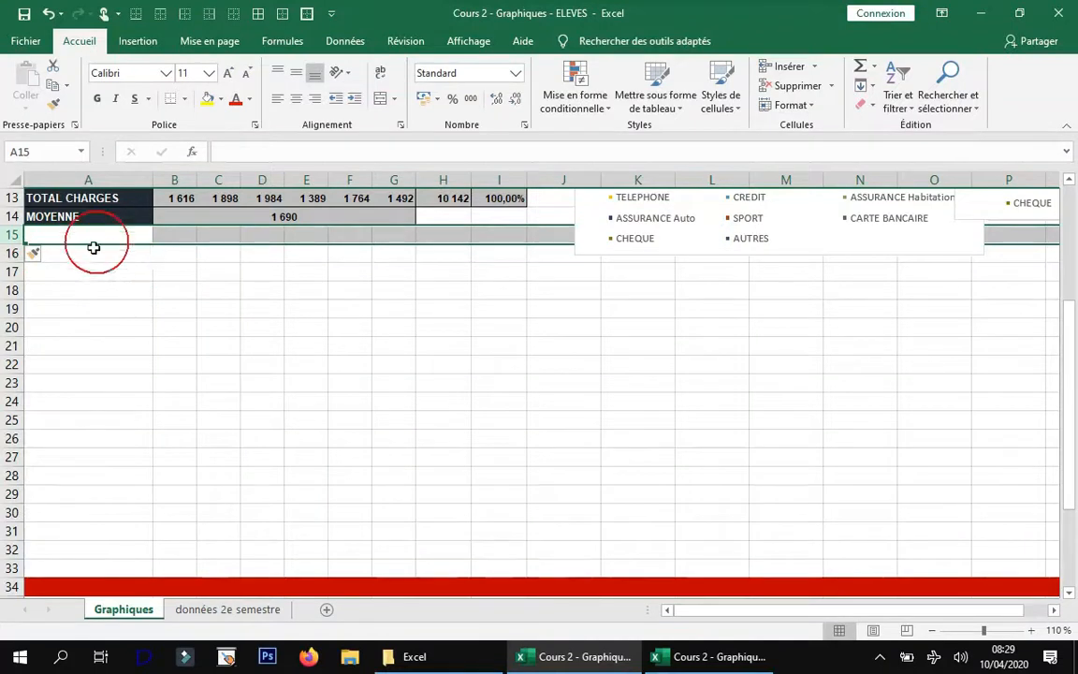
pyautogui.click(34, 252)
pyautogui.click(62, 315)
pyautogui.click(216, 365)
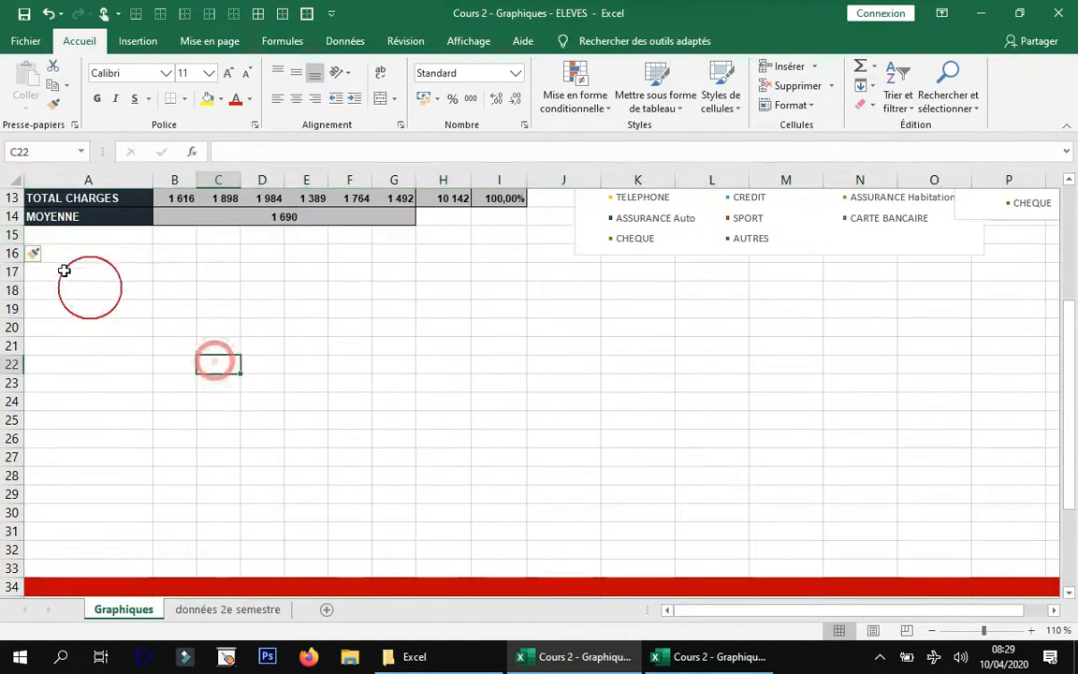
# Step: Apply Effacer les formats to the whole of row 15
pyautogui.click(11, 234)
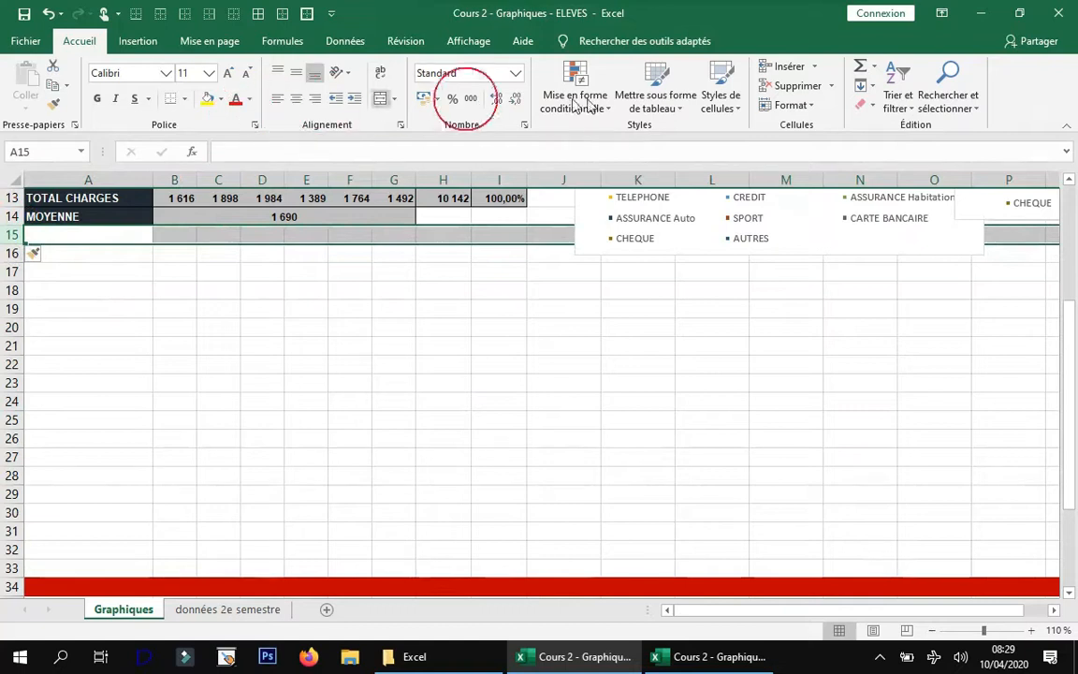
pyautogui.click(866, 104)
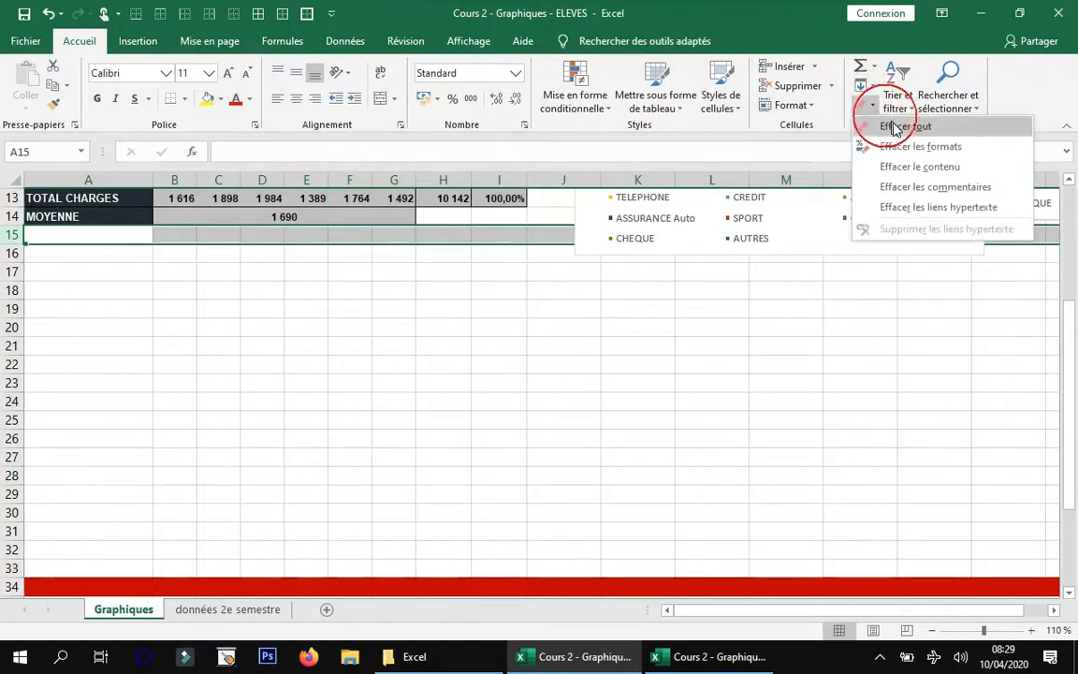
pyautogui.click(889, 147)
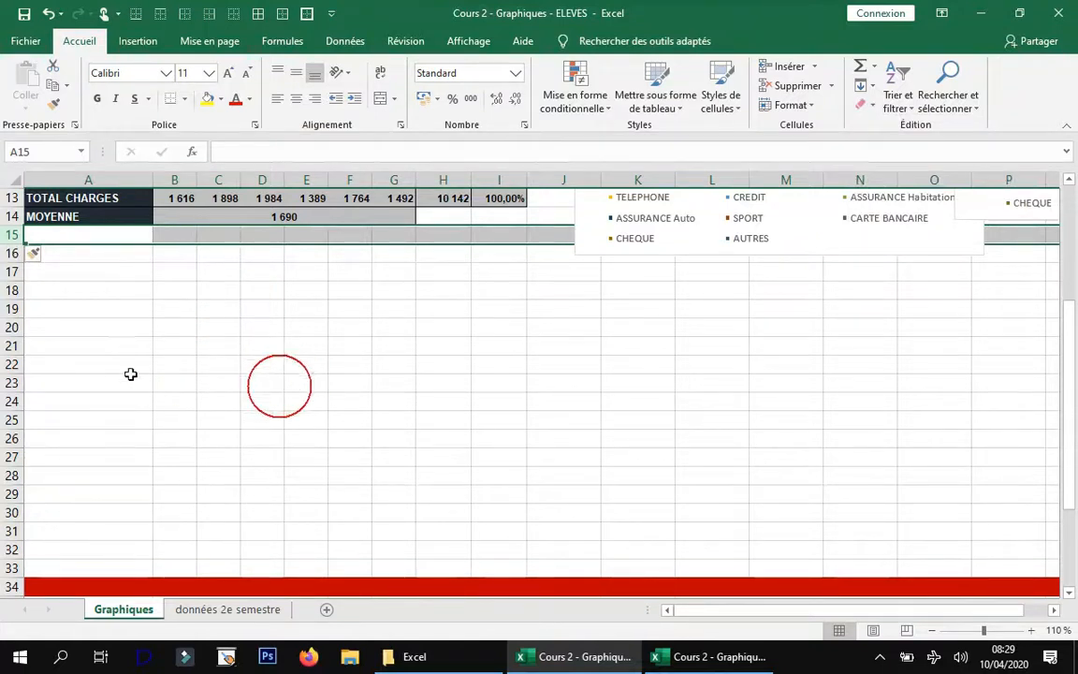
# Step: Move the January chart up and clear of the table, and place the March chart directly beside its right edge
pyautogui.scroll(4, 193, 353)
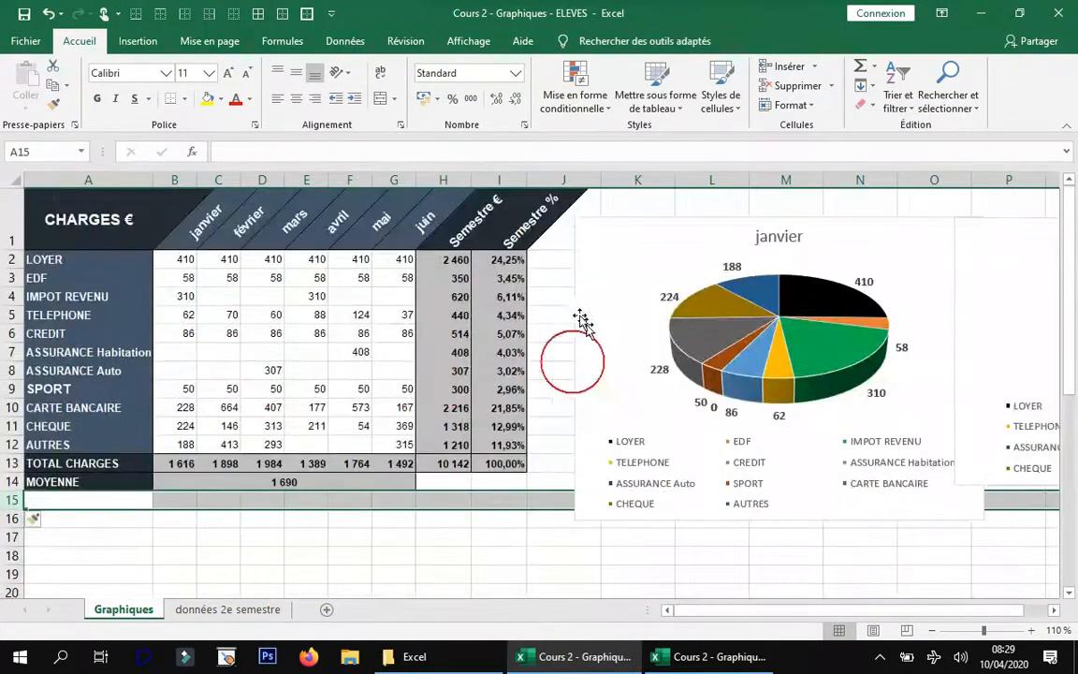
pyautogui.moveTo(627, 241); pyautogui.dragTo(689, 222)
pyautogui.moveTo(1035, 239); pyautogui.dragTo(890, 222)
pyautogui.click(828, 243)
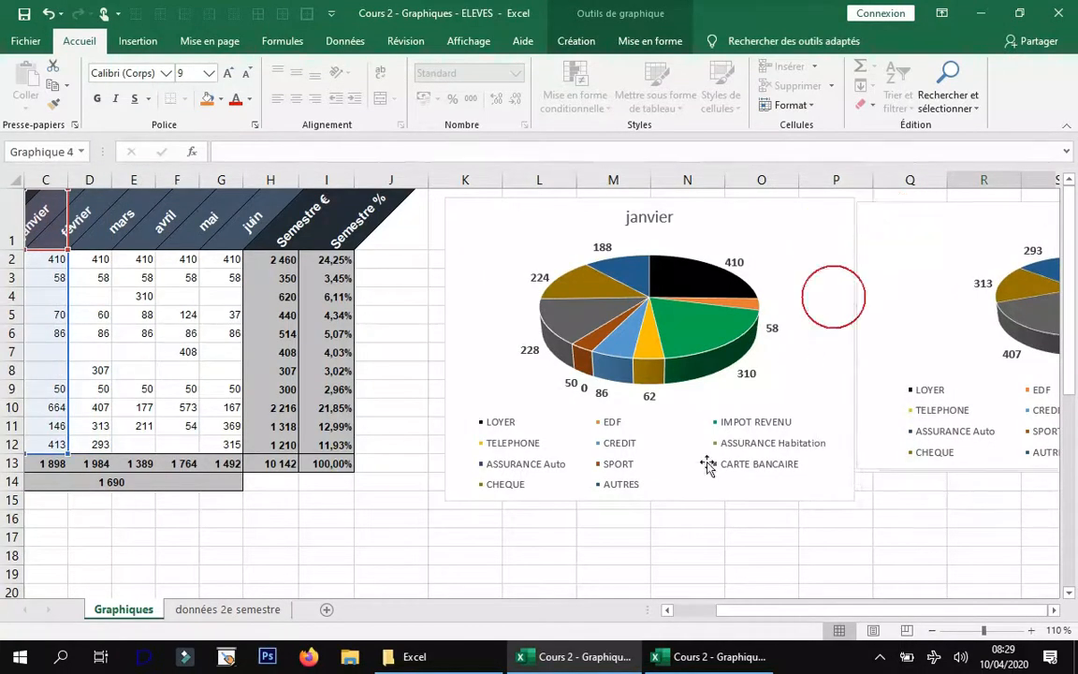
# Step: Insert a Histogramme groupé chart of all charges from janvier to juin, using the range A1:G12
pyautogui.moveTo(740, 610); pyautogui.dragTo(643, 610)
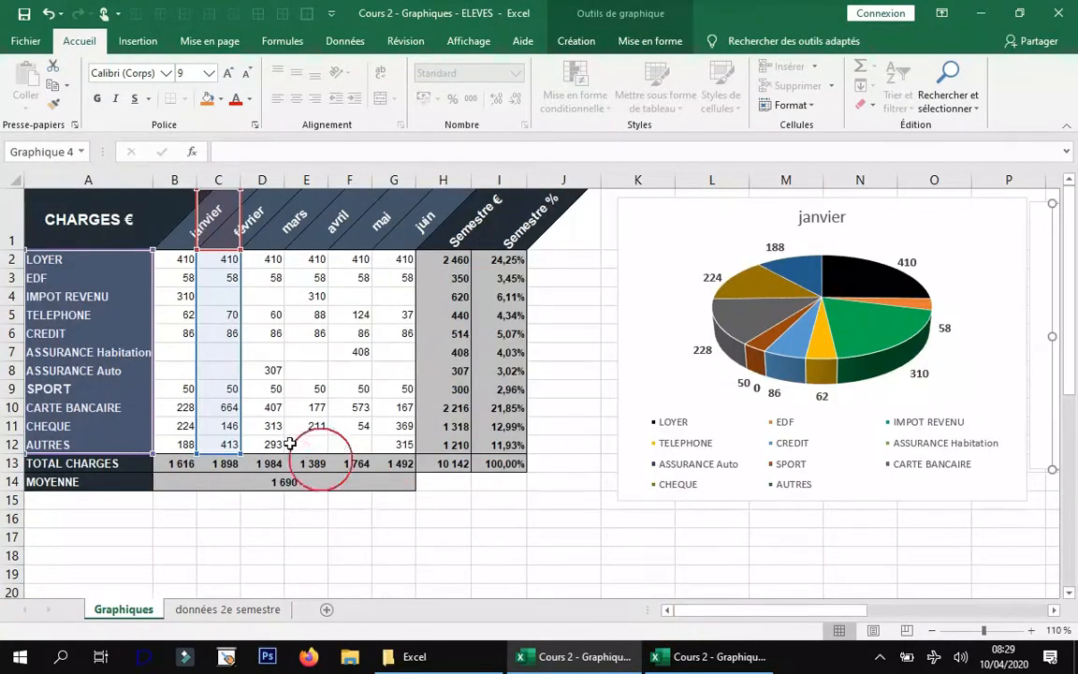
pyautogui.click(306, 537)
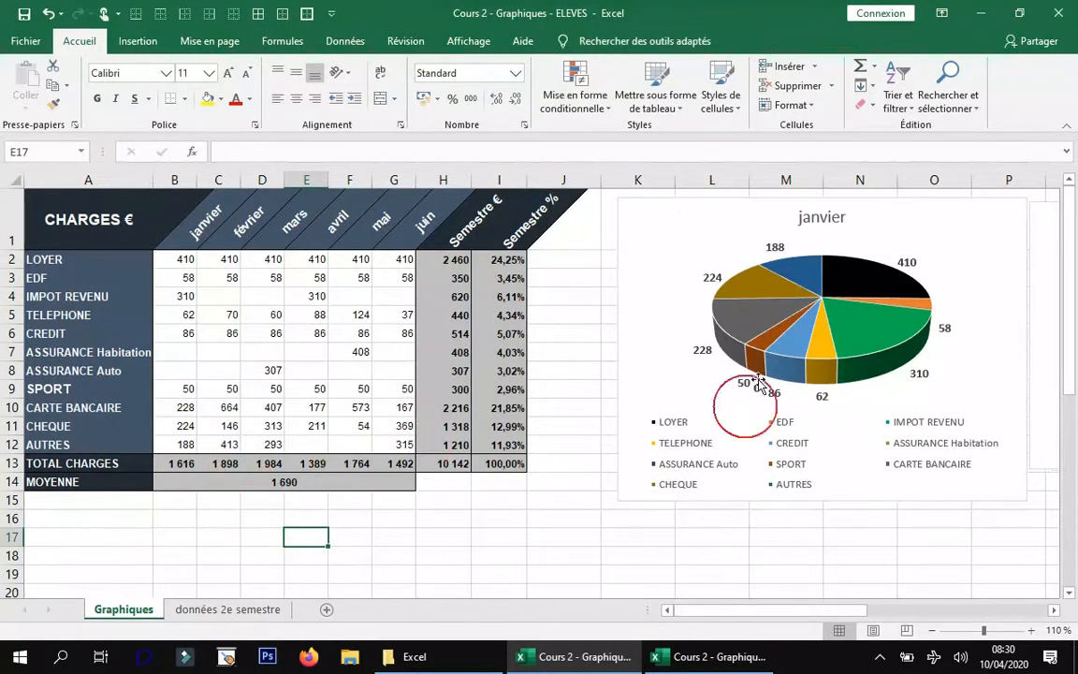
pyautogui.click(142, 42)
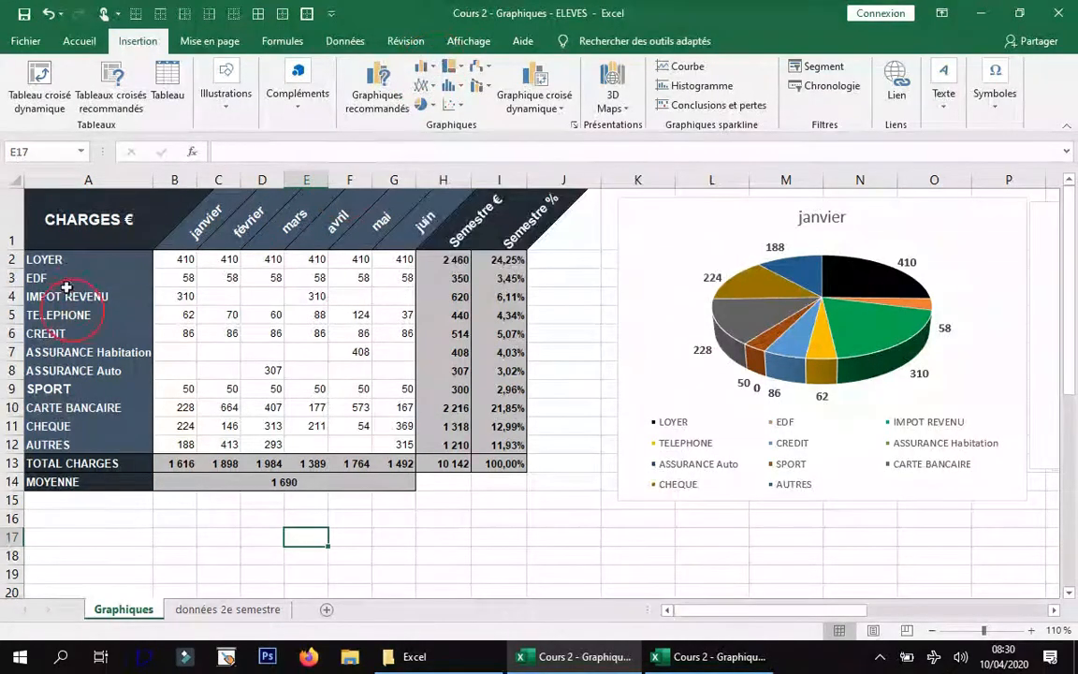
pyautogui.moveTo(82, 223); pyautogui.dragTo(381, 446)
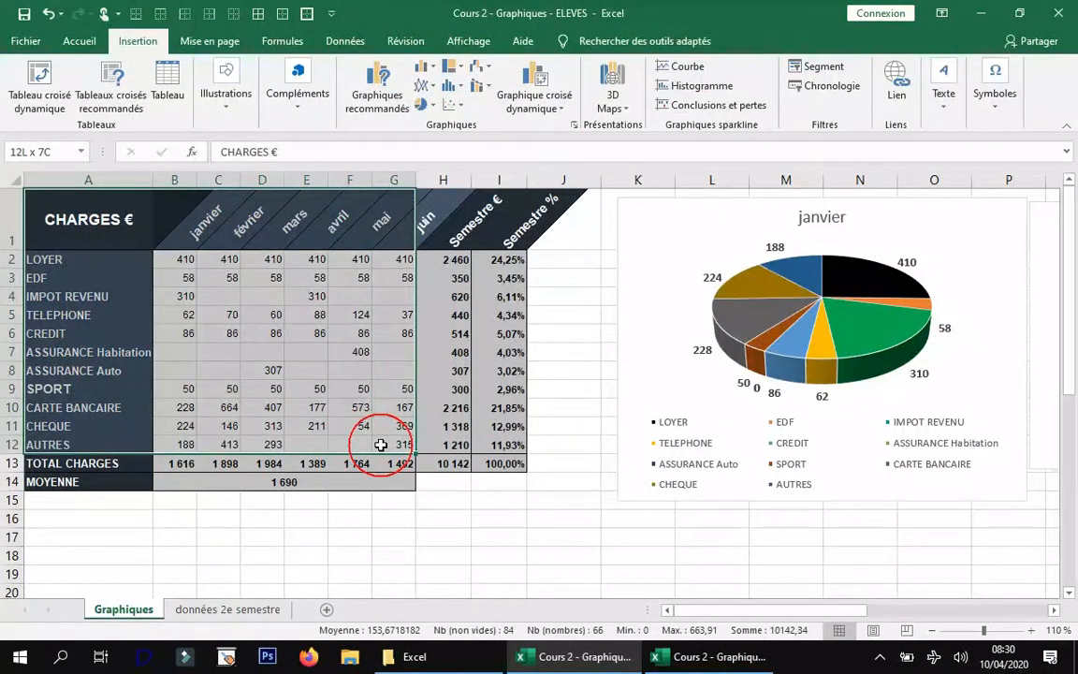
pyautogui.click(426, 70)
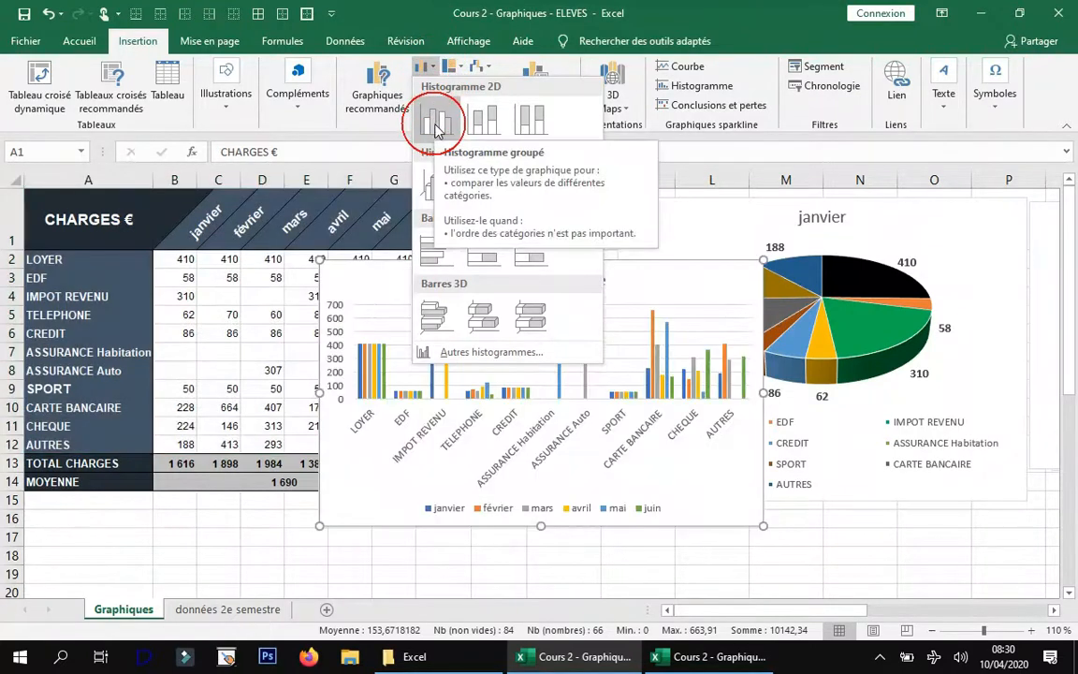
pyautogui.click(440, 122)
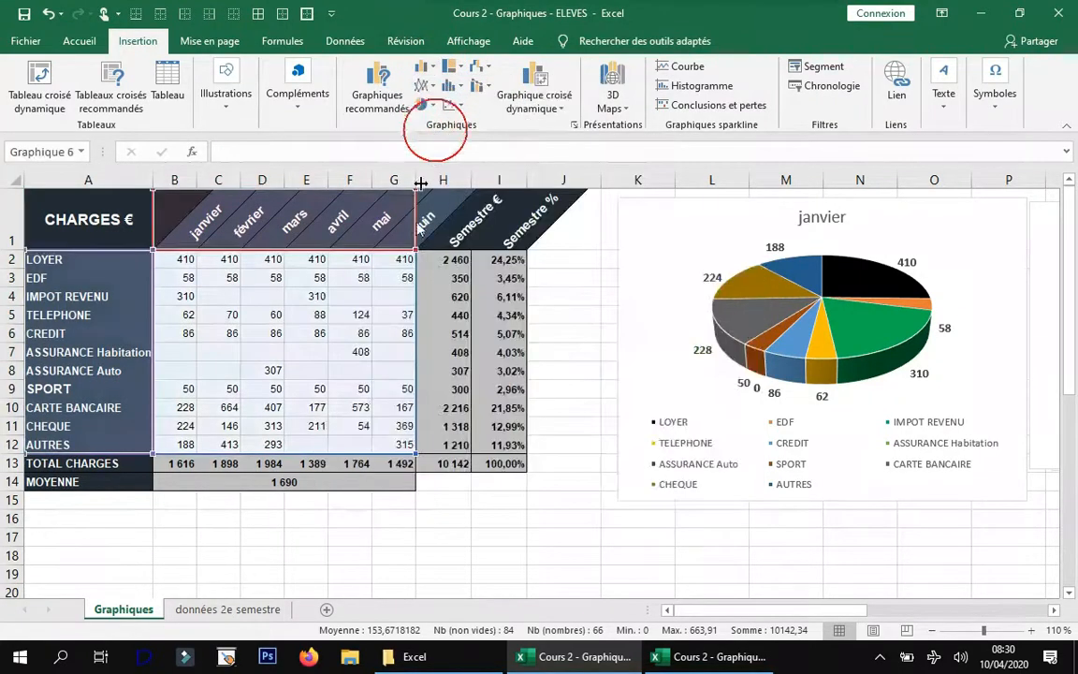
# Step: Move the new column chart over the table and enlarge it to about 20 cm wide and 9.8 cm high
pyautogui.moveTo(349, 282); pyautogui.dragTo(125, 257)
pyautogui.moveTo(541, 503); pyautogui.dragTo(779, 574)
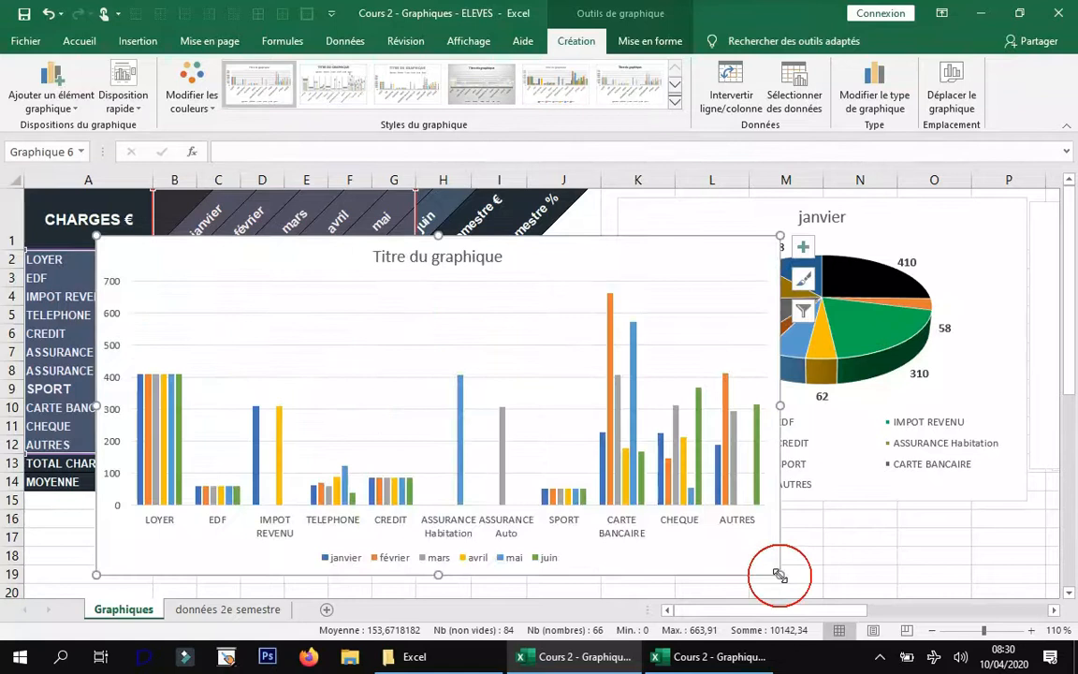
pyautogui.click(324, 282)
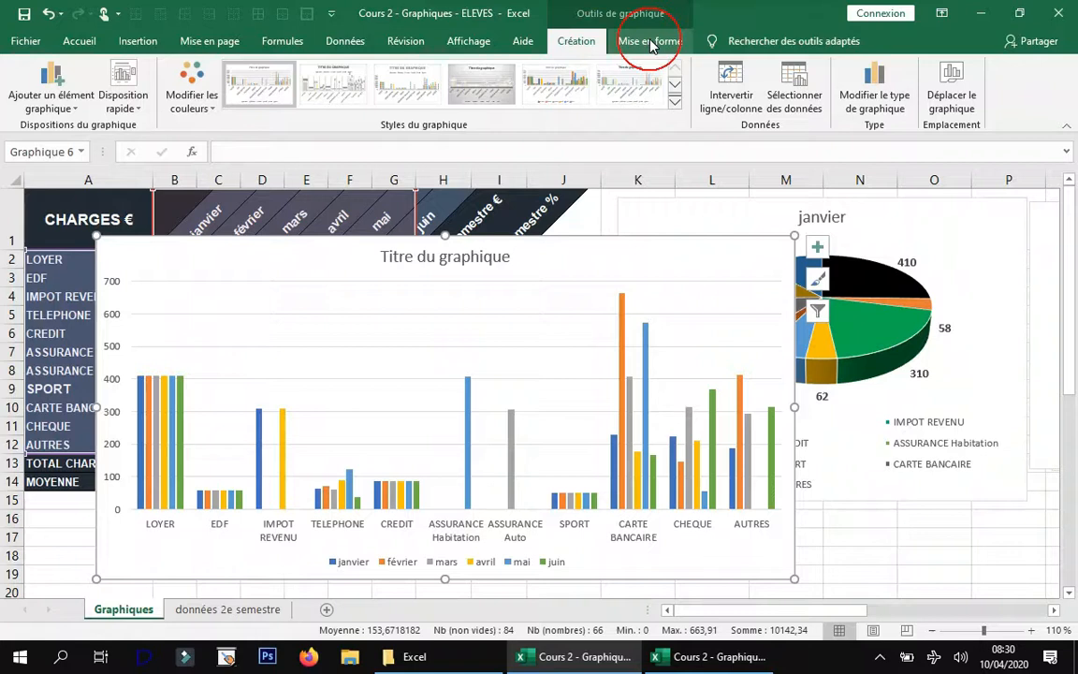
# Step: Compare both row/column orientations of the column chart, ending with the months along the horizontal axis and the charges as series
pyautogui.click(736, 90)
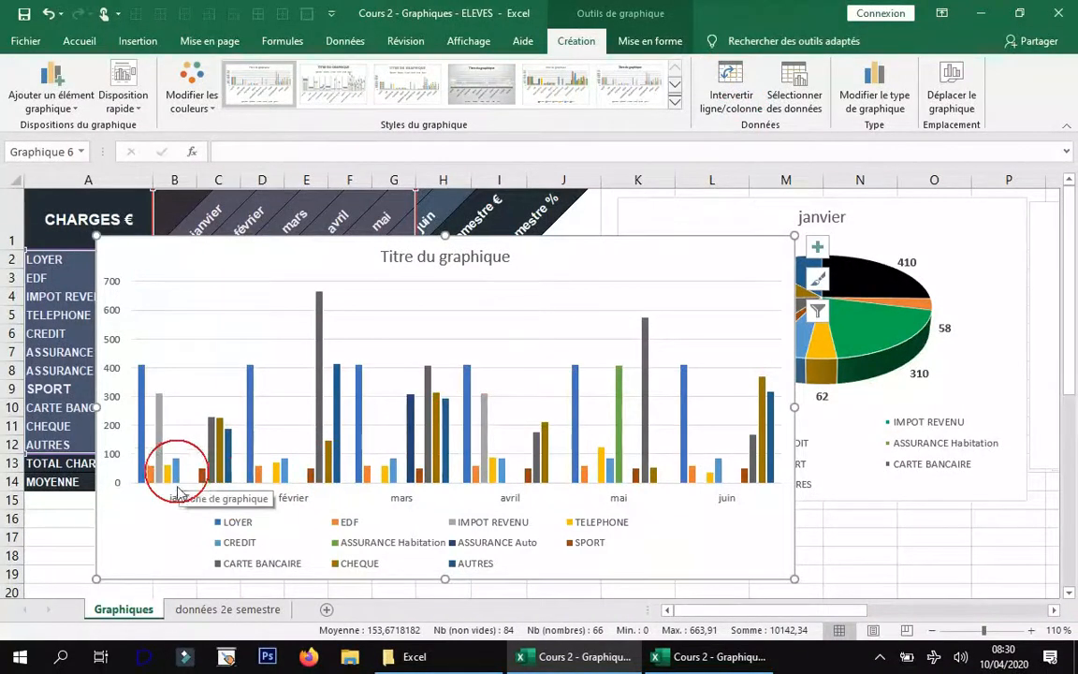
pyautogui.click(732, 85)
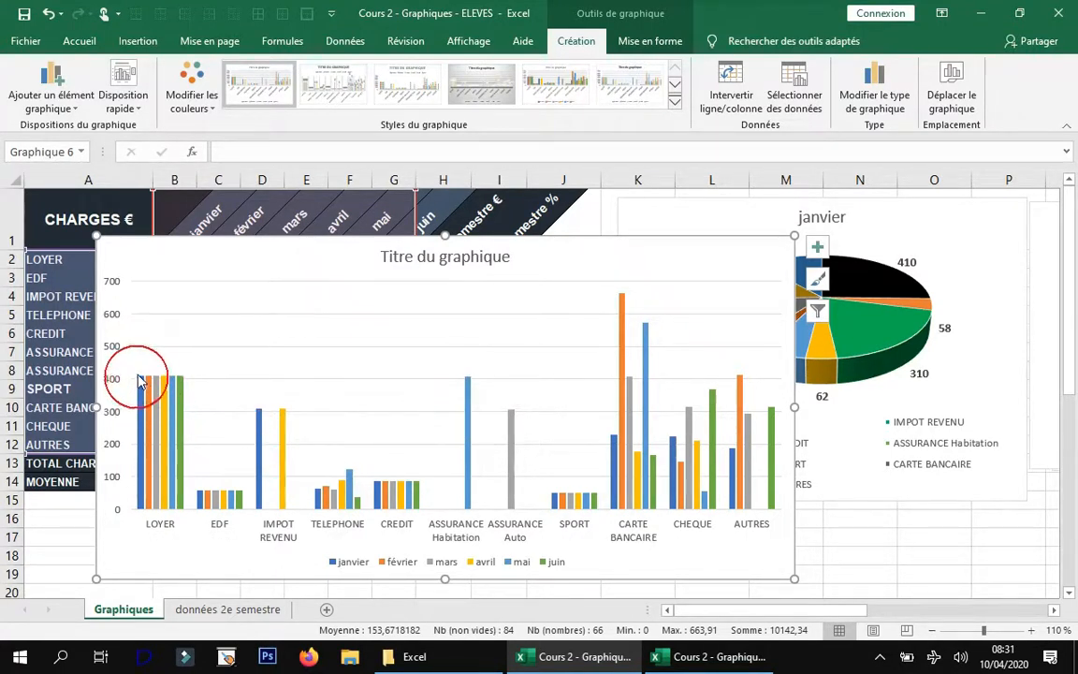
pyautogui.click(736, 91)
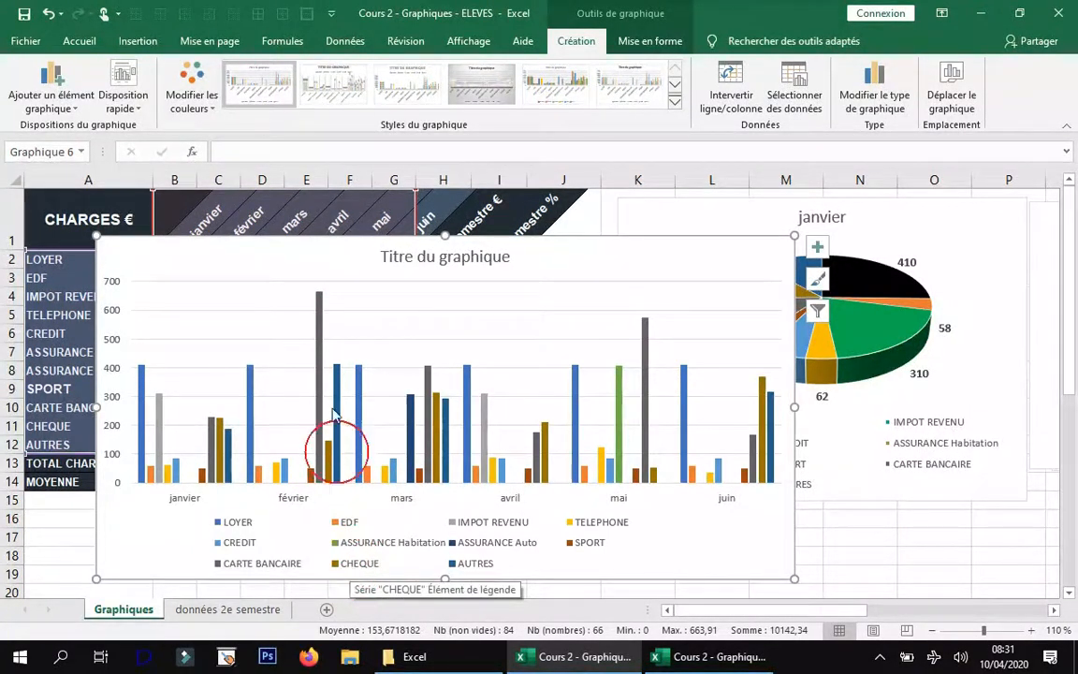
# Step: Fill the CARTE BANCAIRE series of the column chart with standard green
pyautogui.moveTo(319, 310)
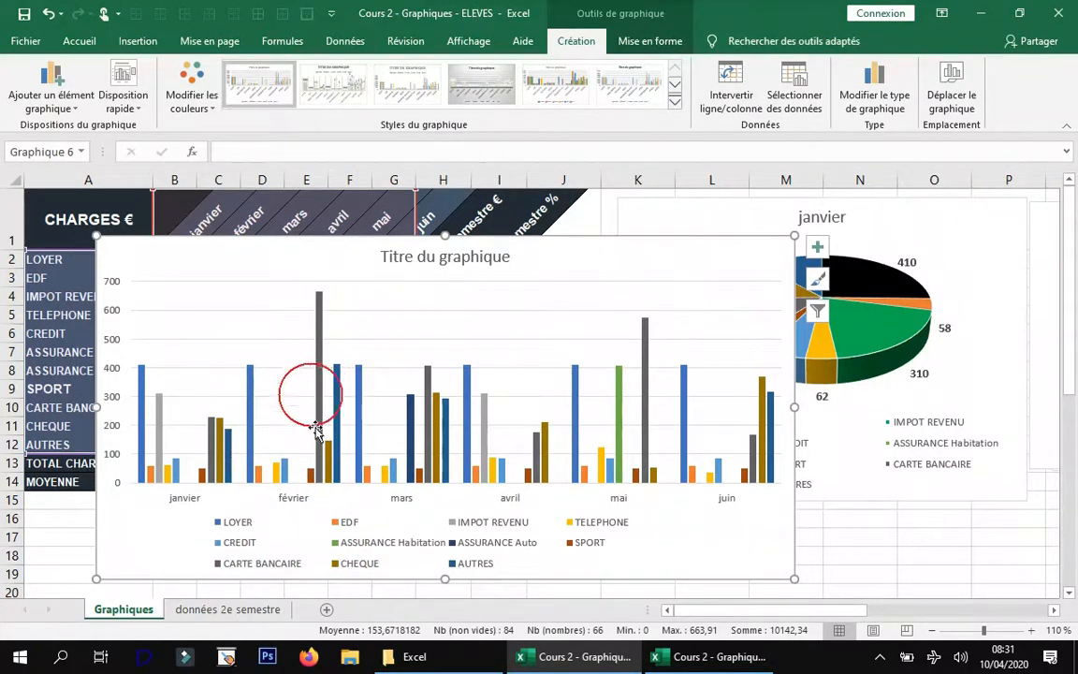
pyautogui.click(211, 438)
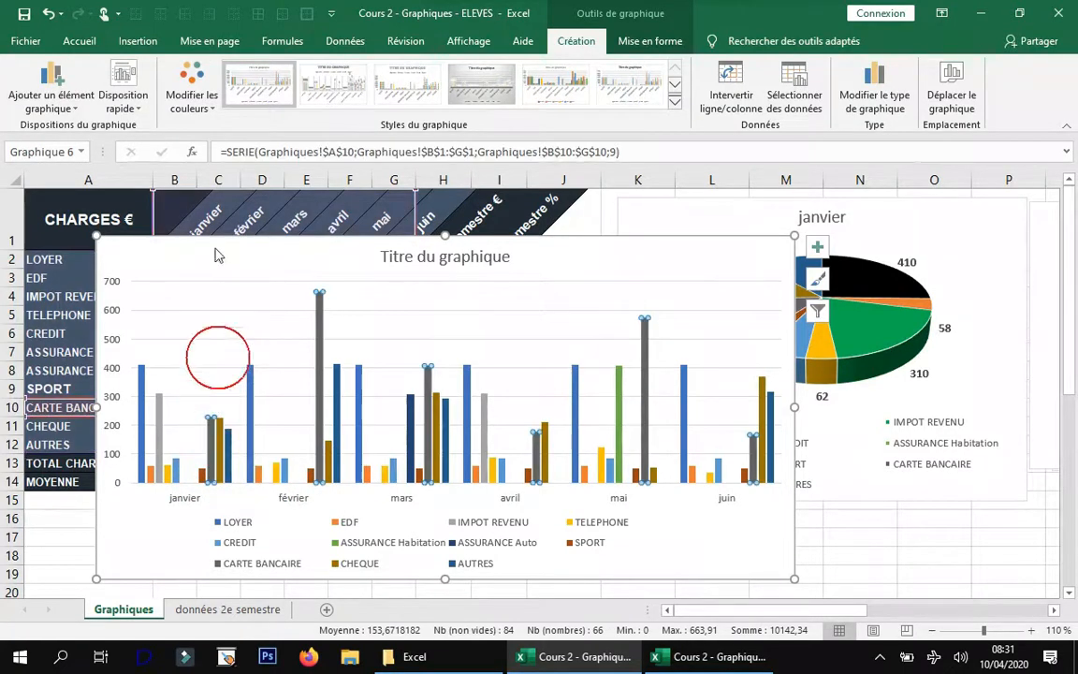
pyautogui.click(655, 47)
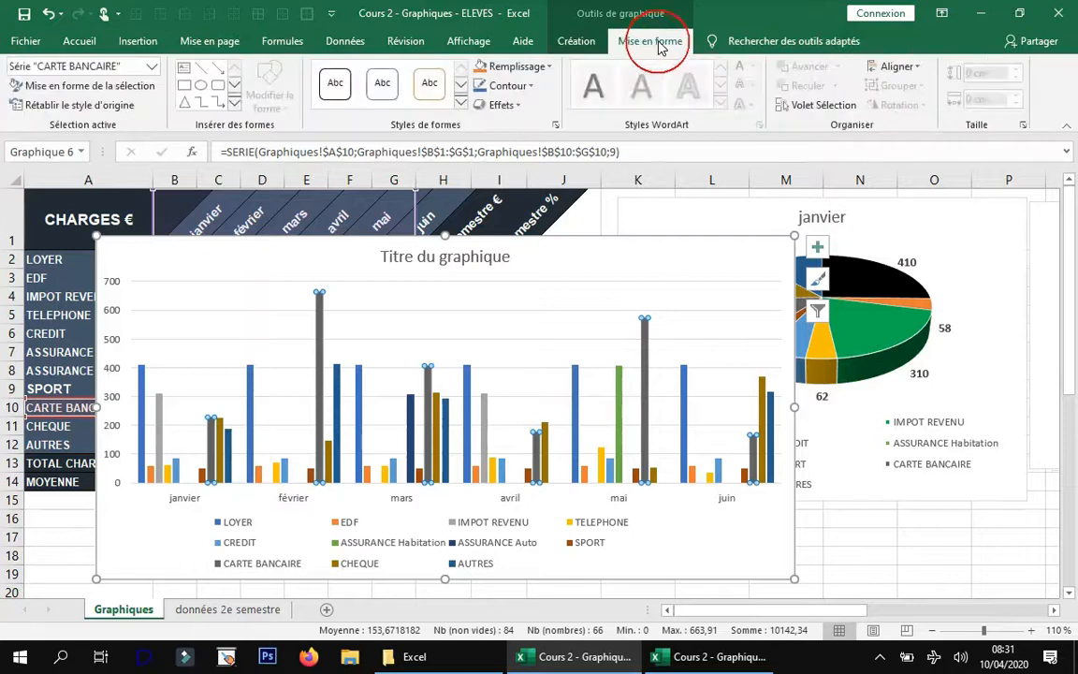
pyautogui.click(525, 68)
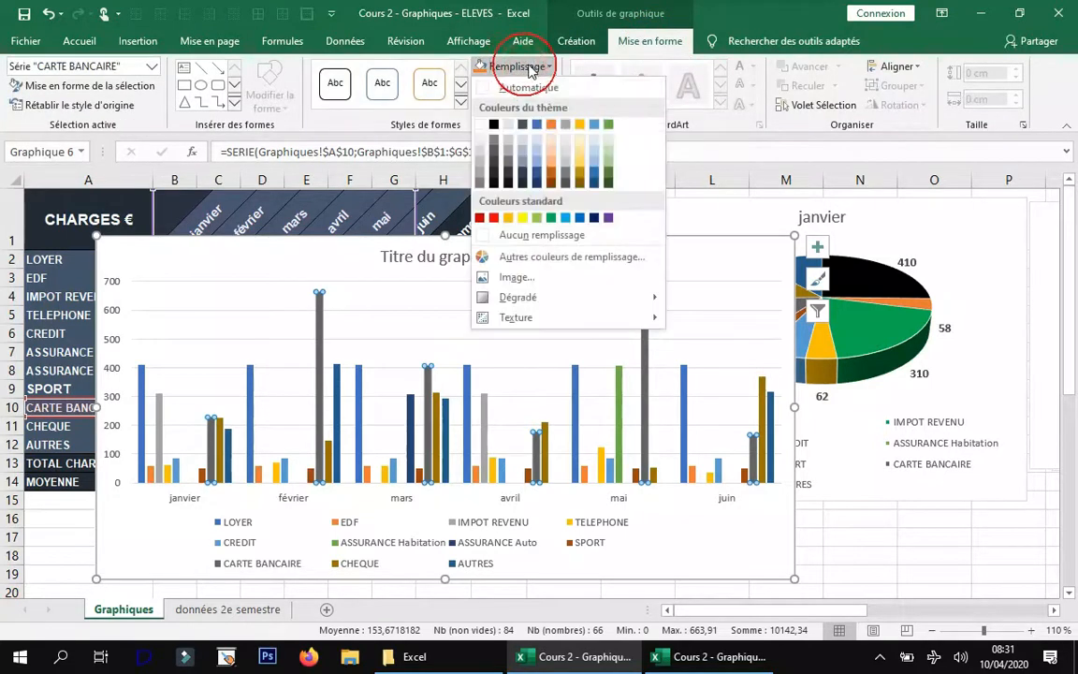
pyautogui.click(553, 218)
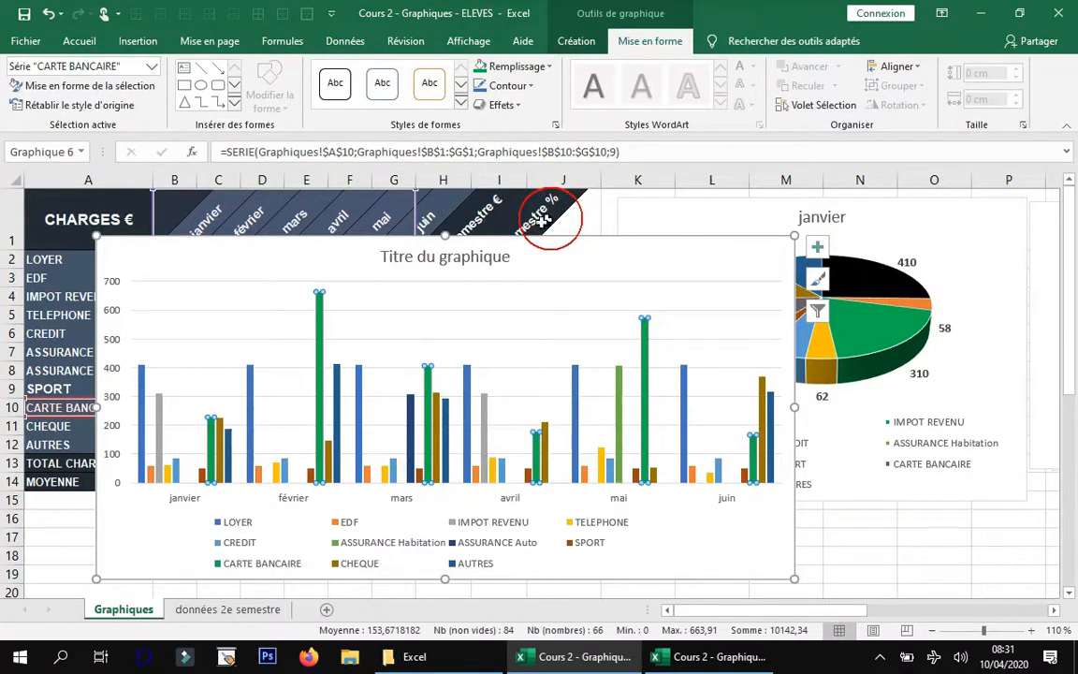
# Step: Fill the AUTRES series of the column chart with standard red
pyautogui.click(230, 445)
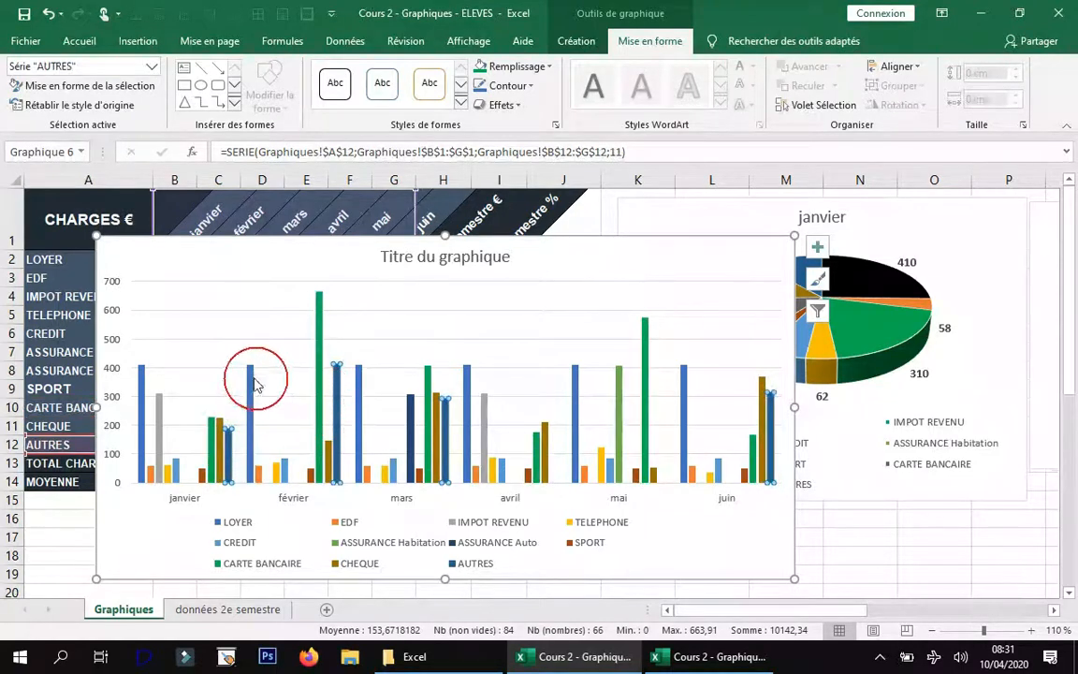
pyautogui.click(547, 69)
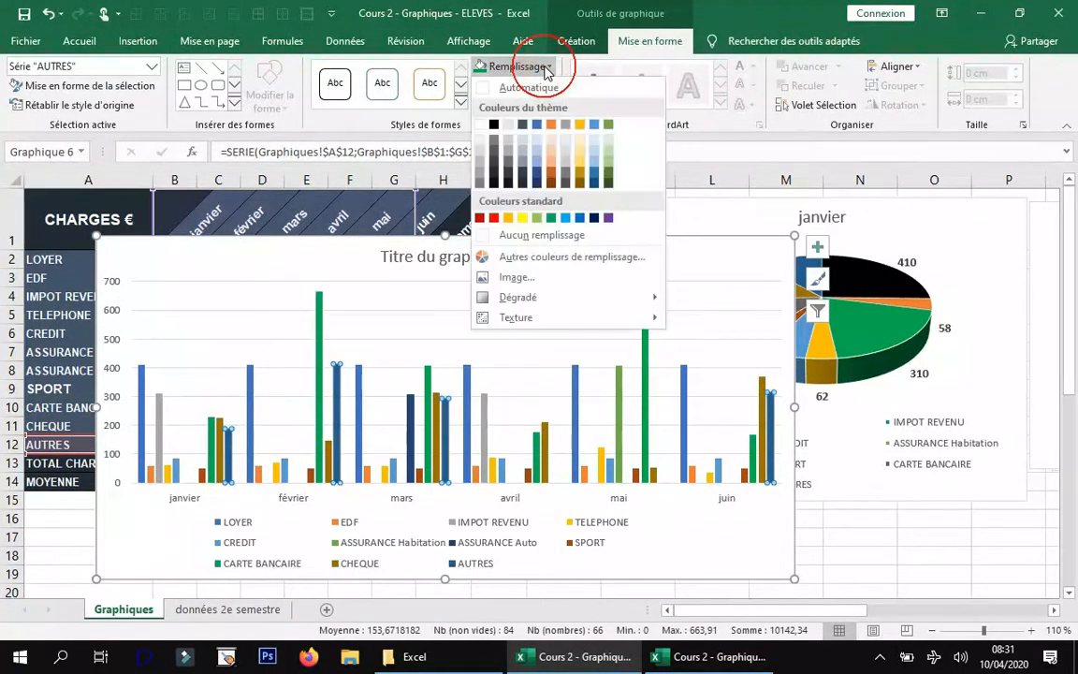
pyautogui.click(495, 219)
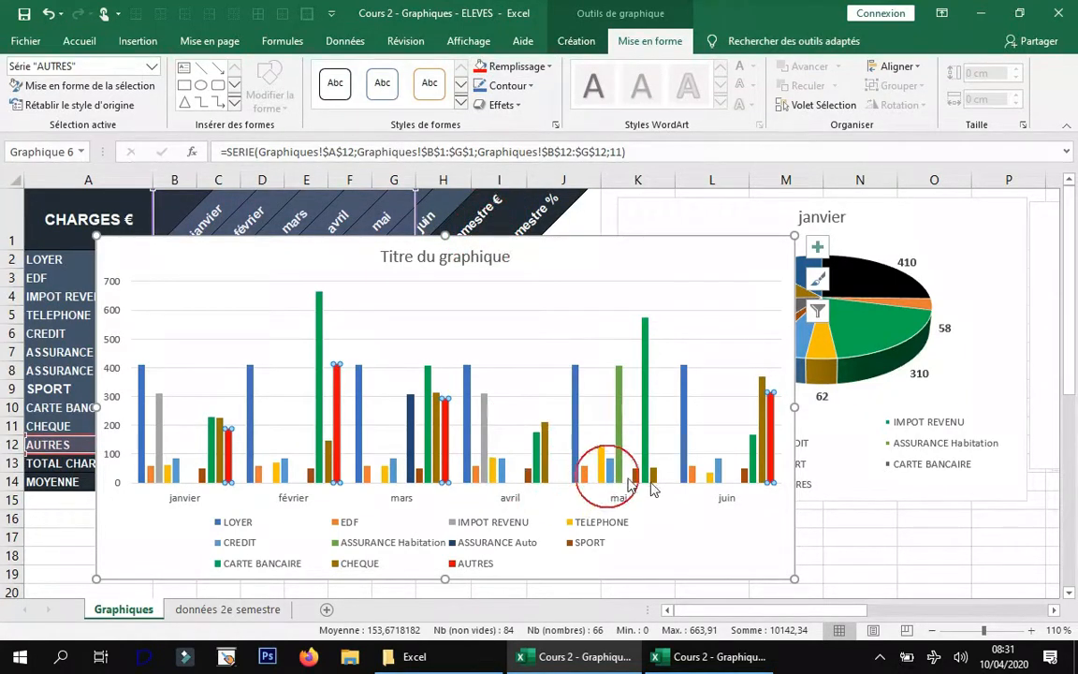
# Step: Replace the column chart's placeholder title with "Charges / mois €"
pyautogui.click(449, 258)
pyautogui.tripleClick(450, 258)
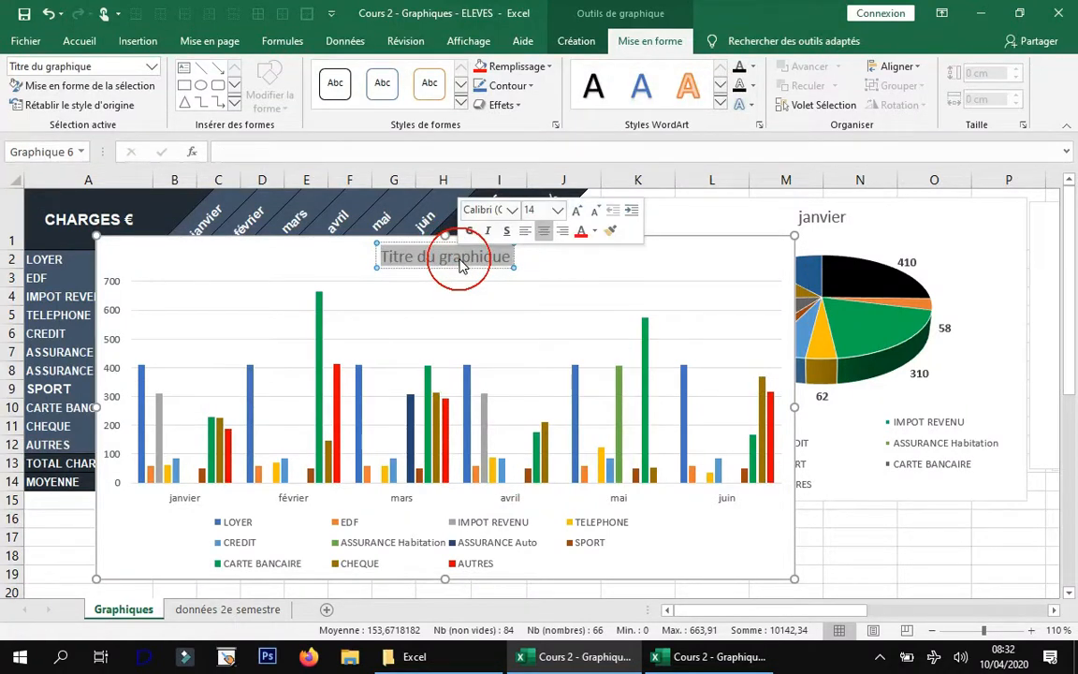
pyautogui.press('shift')
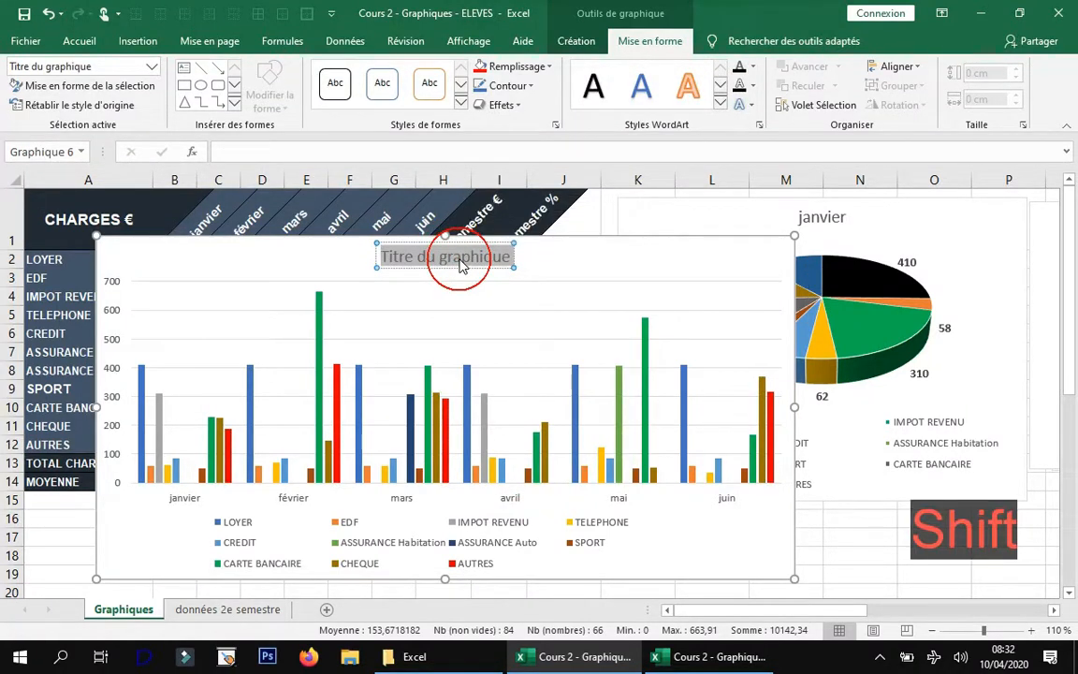
pyautogui.write('Ch')
pyautogui.write('arges')
pyautogui.write(' / me')
pyautogui.write('is')
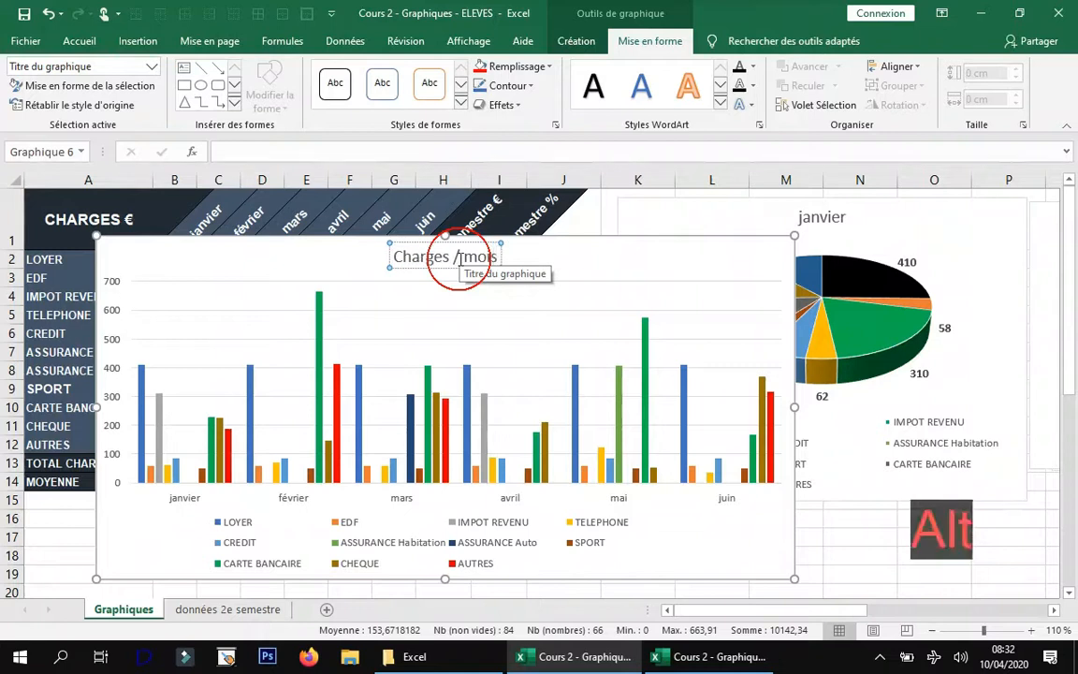
pyautogui.write(' €')
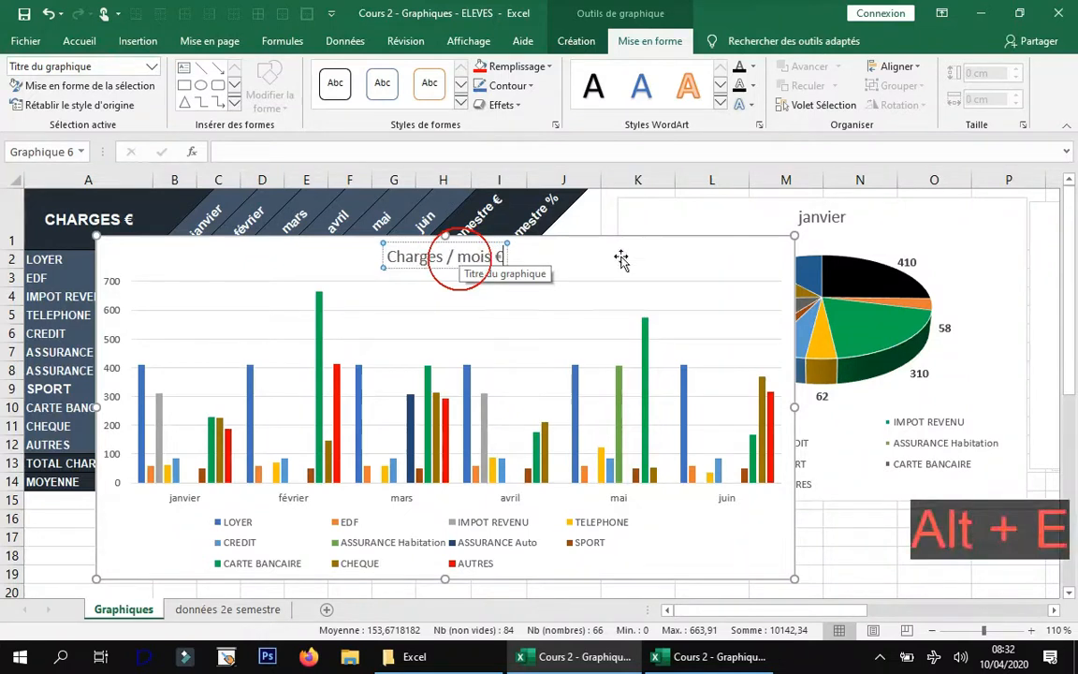
# Step: Increase the font size of all text in the column chart to 10,5
pyautogui.click(249, 269)
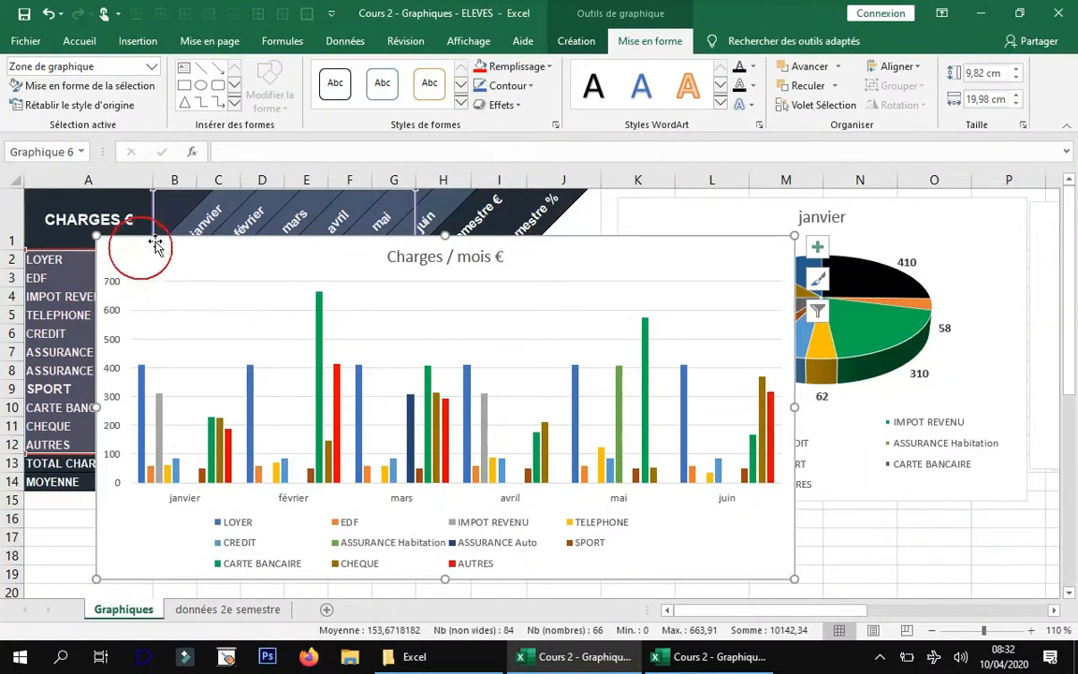
pyautogui.click(81, 40)
pyautogui.click(229, 73)
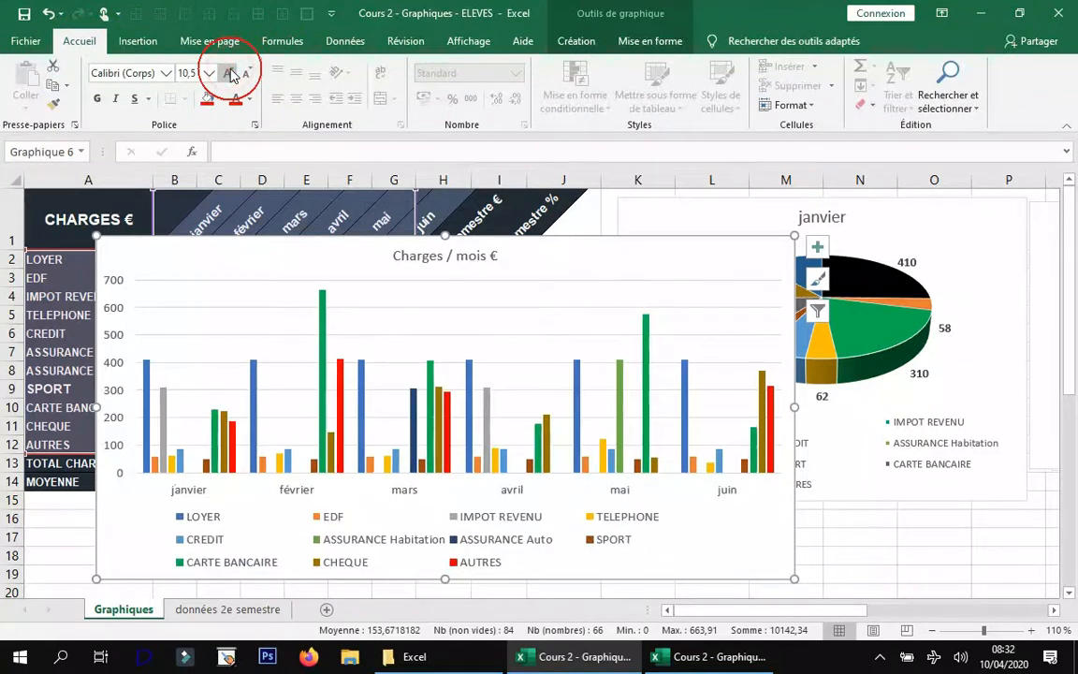
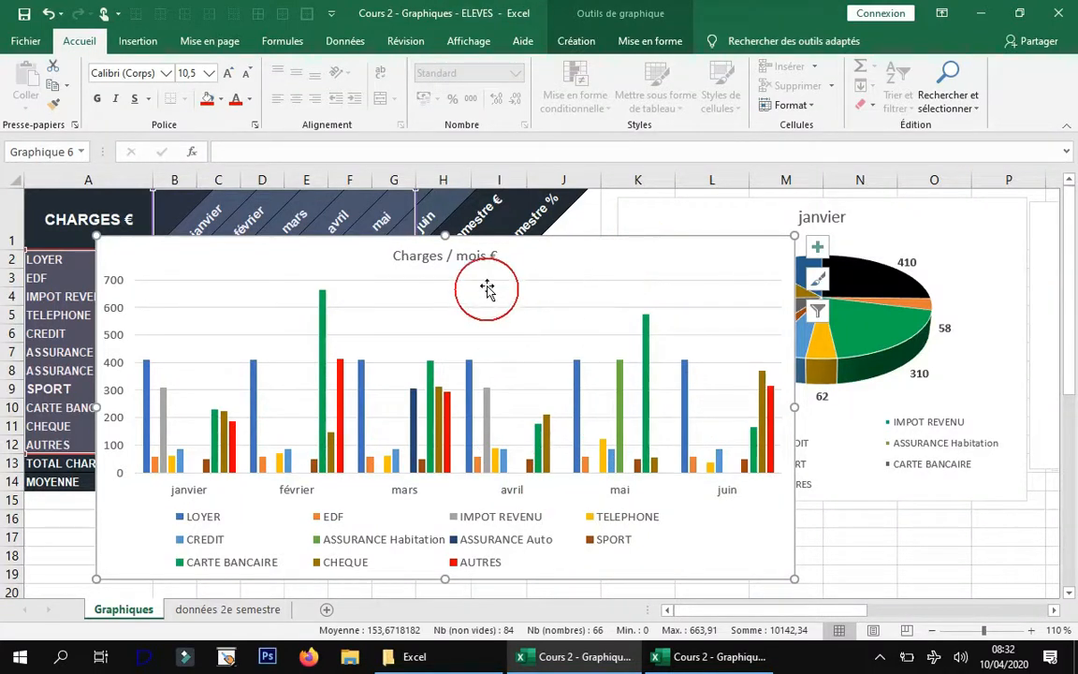
# Step: Move the column chart directly below the MOYENNE row, starting at row 15 and aligned with column A
pyautogui.scroll(-2, 486, 316)
pyautogui.scroll(2, 489, 312)
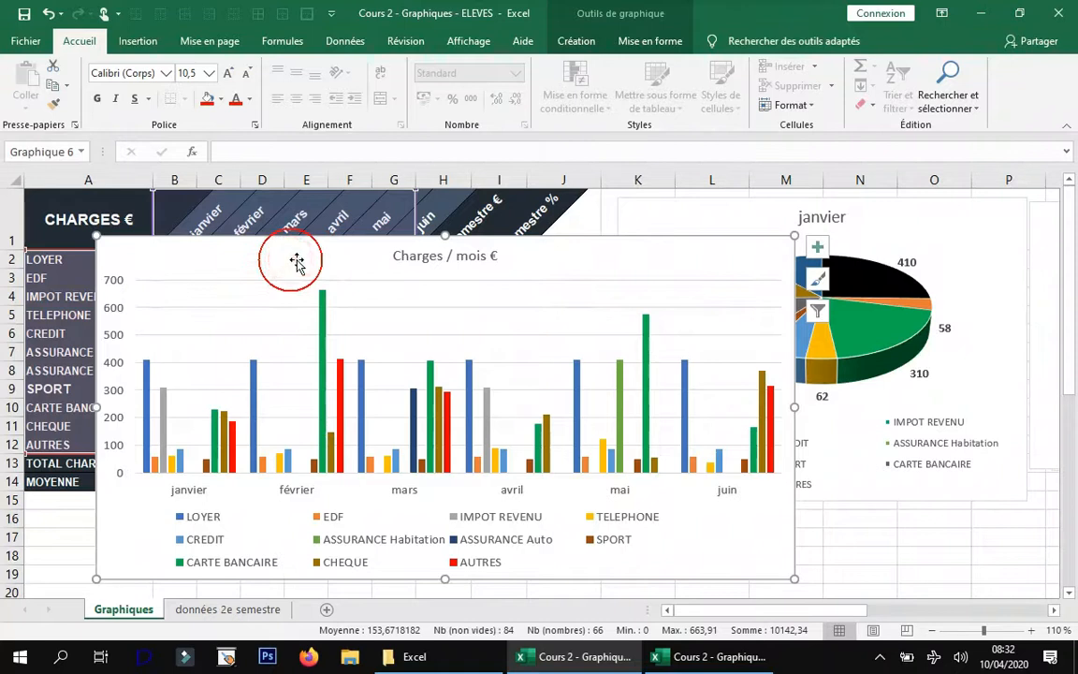
pyautogui.moveTo(704, 255); pyautogui.dragTo(609, 366)
pyautogui.scroll(-1, 608, 366)
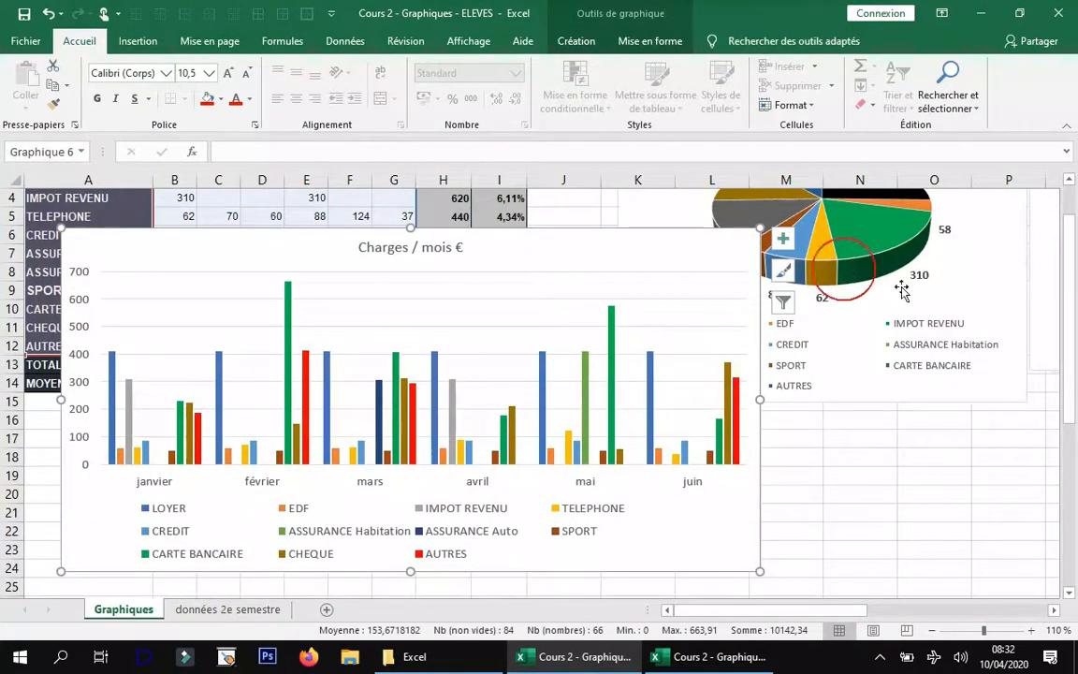
pyautogui.moveTo(599, 255); pyautogui.dragTo(606, 337)
pyautogui.scroll(-1, 606, 336)
pyautogui.moveTo(609, 279); pyautogui.dragTo(574, 353)
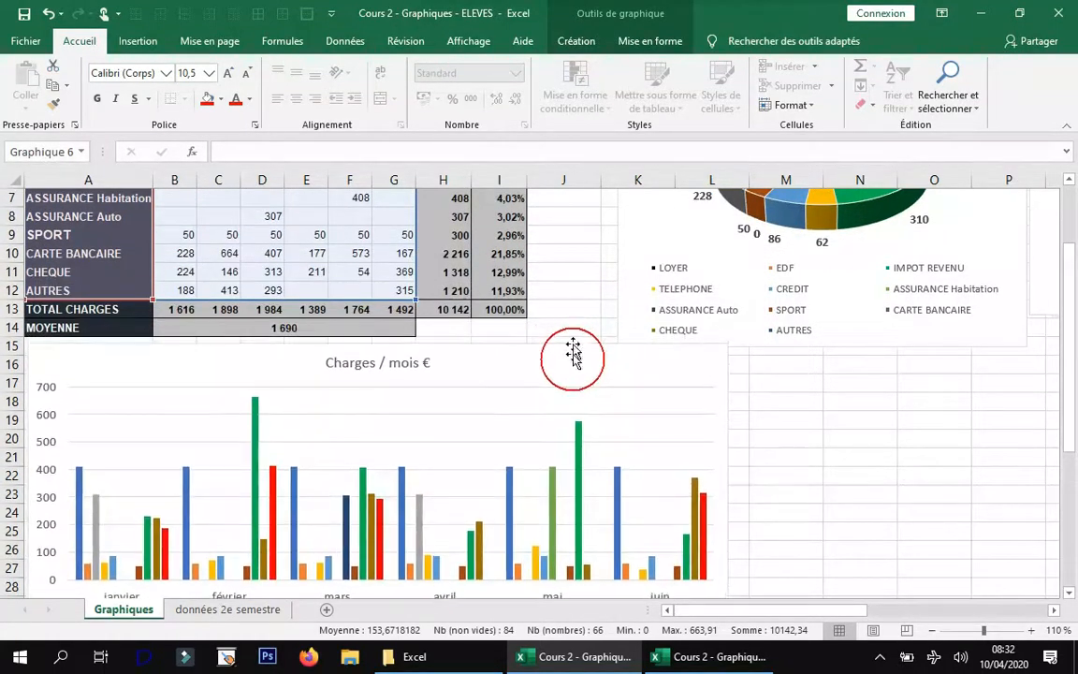
# Step: Add data labels to the column chart with the Bord extérieur position
pyautogui.scroll(-3, 577, 325)
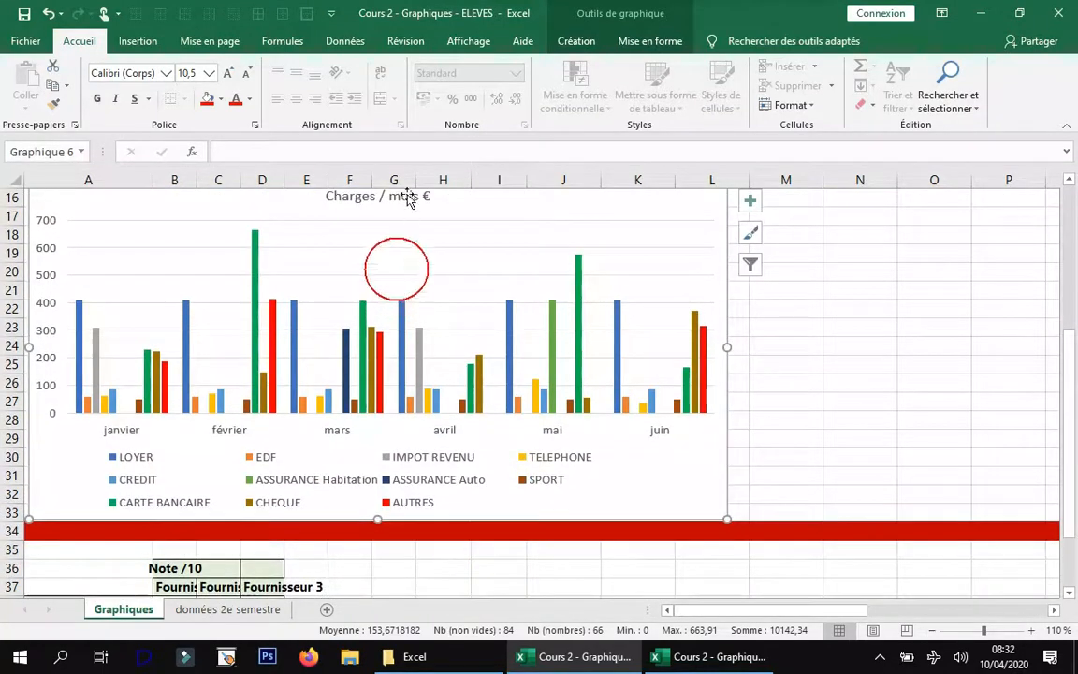
pyautogui.click(747, 203)
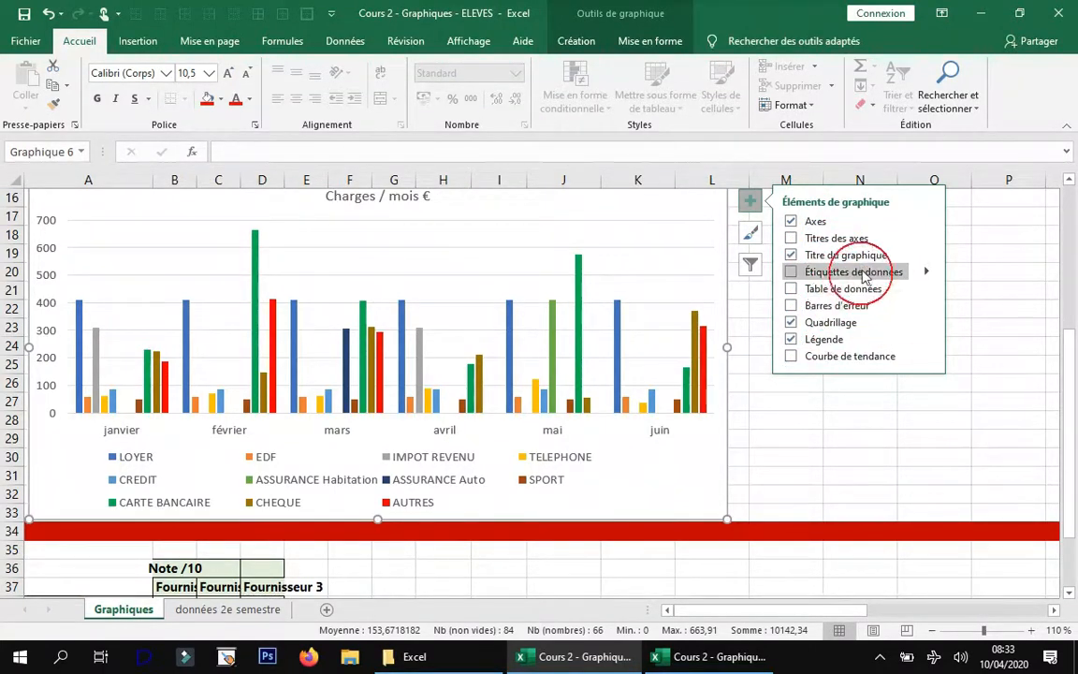
pyautogui.click(927, 272)
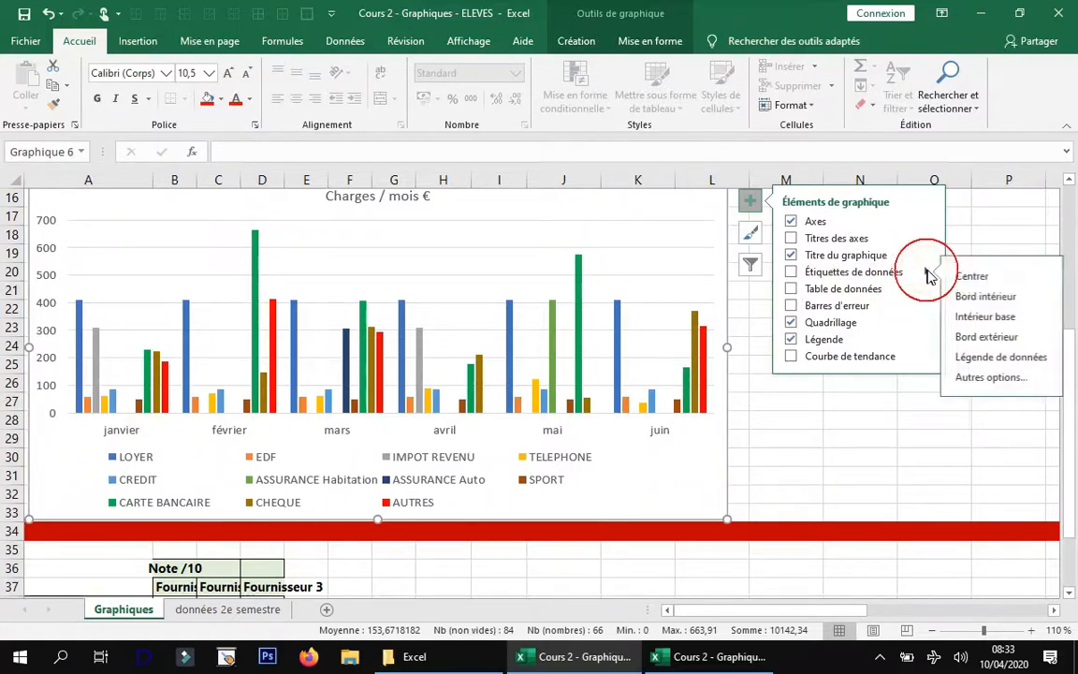
pyautogui.click(1009, 337)
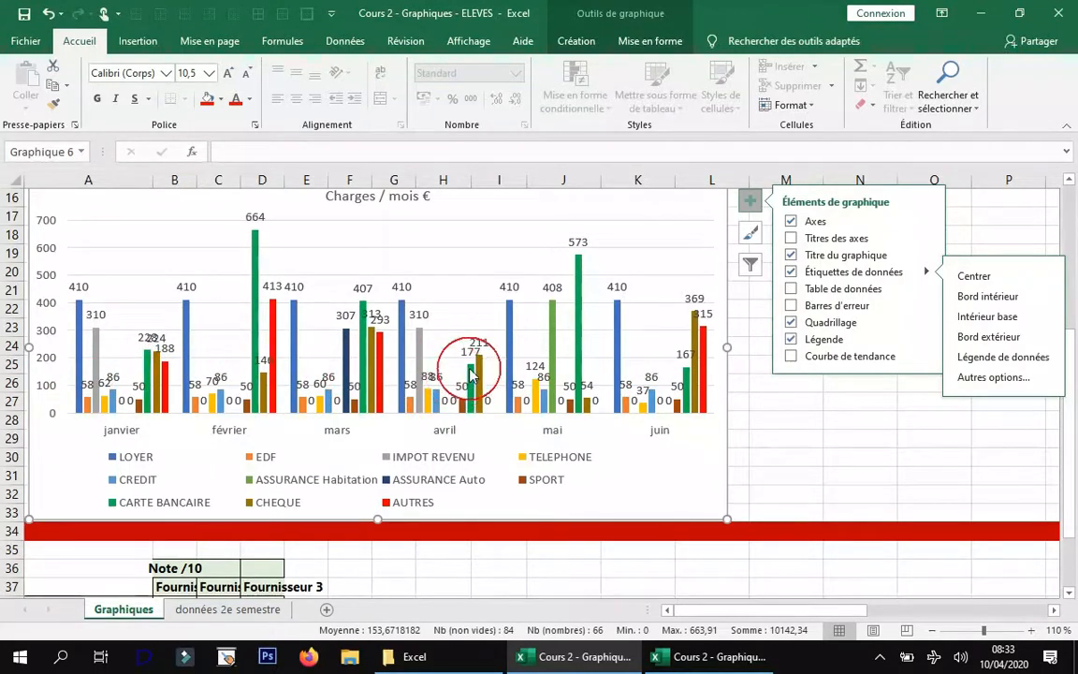
pyautogui.scroll(1, 468, 367)
pyautogui.click(564, 249)
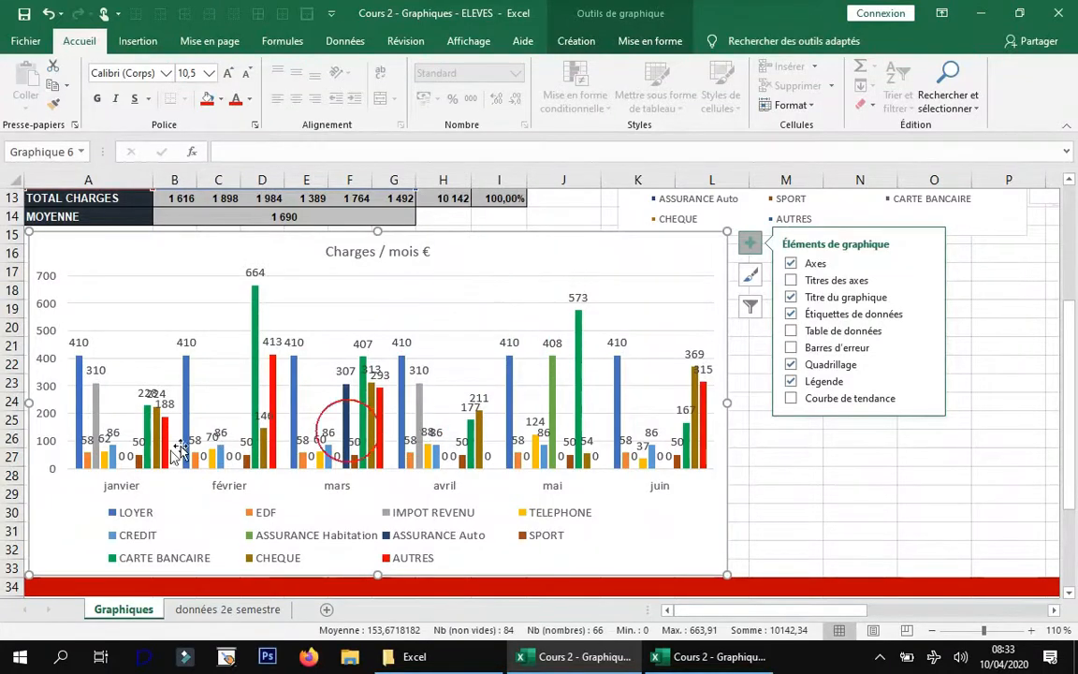
pyautogui.scroll(4, 481, 333)
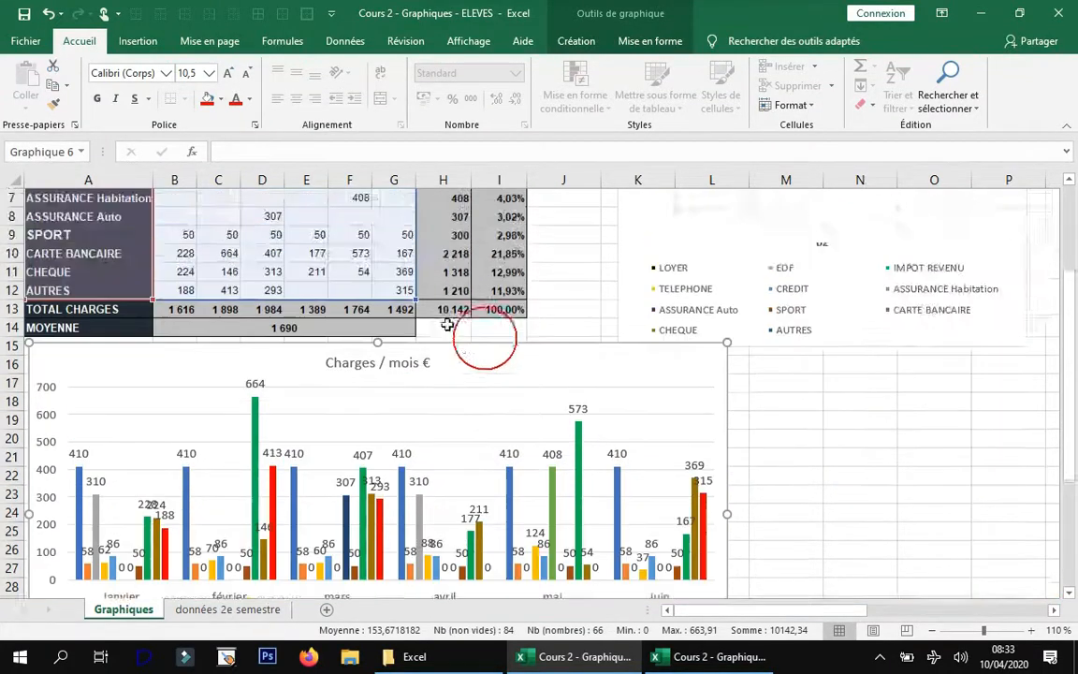
# Step: Rotate the LOYER series' data labels in the column chart to a custom angle of -60°
pyautogui.scroll(-3, 393, 308)
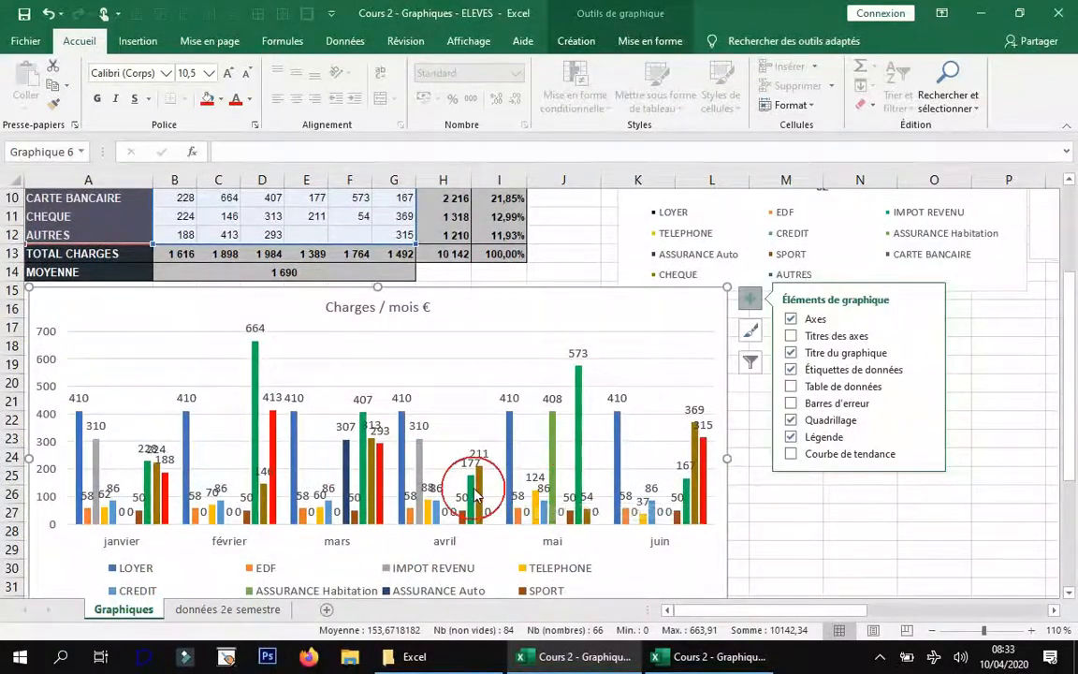
pyautogui.click(78, 398)
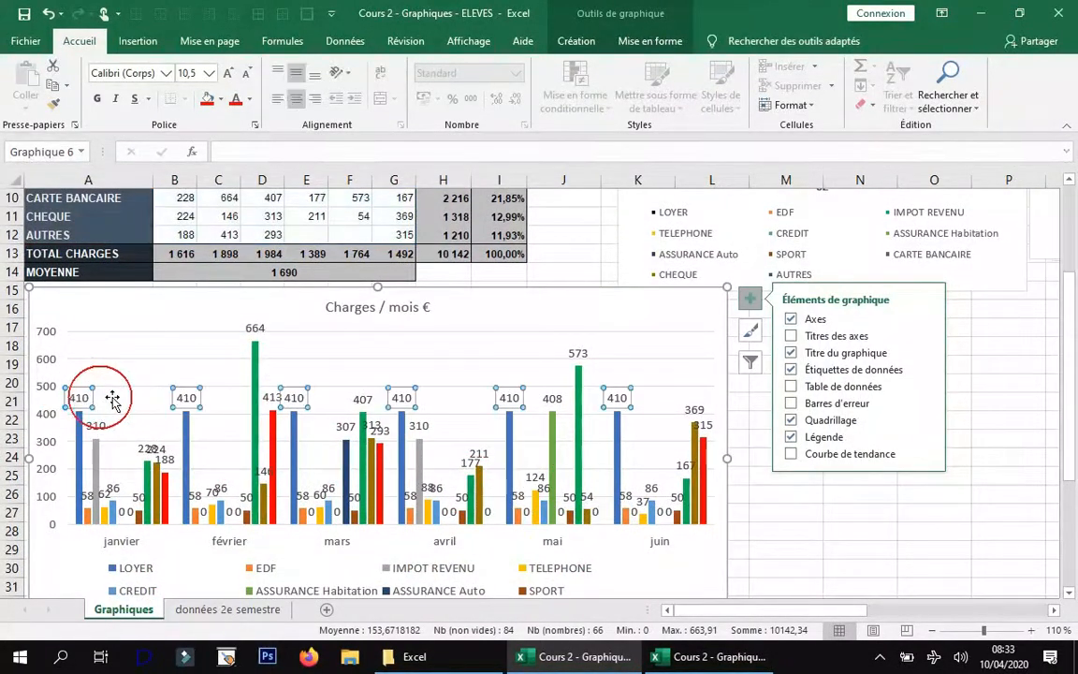
pyautogui.click(88, 494)
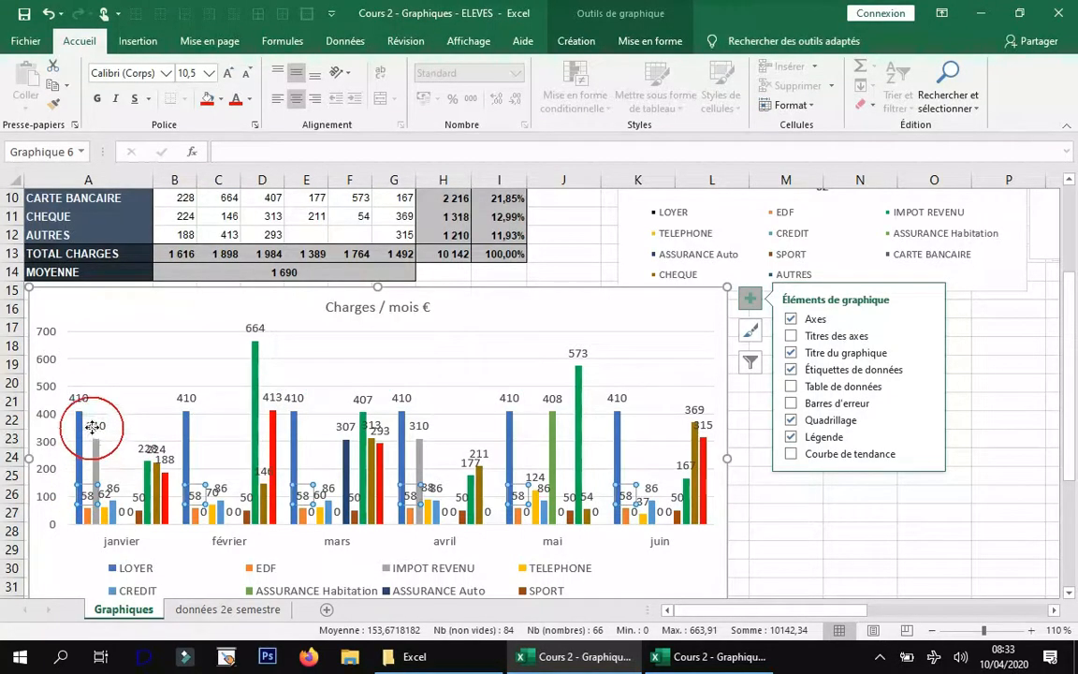
pyautogui.click(78, 397)
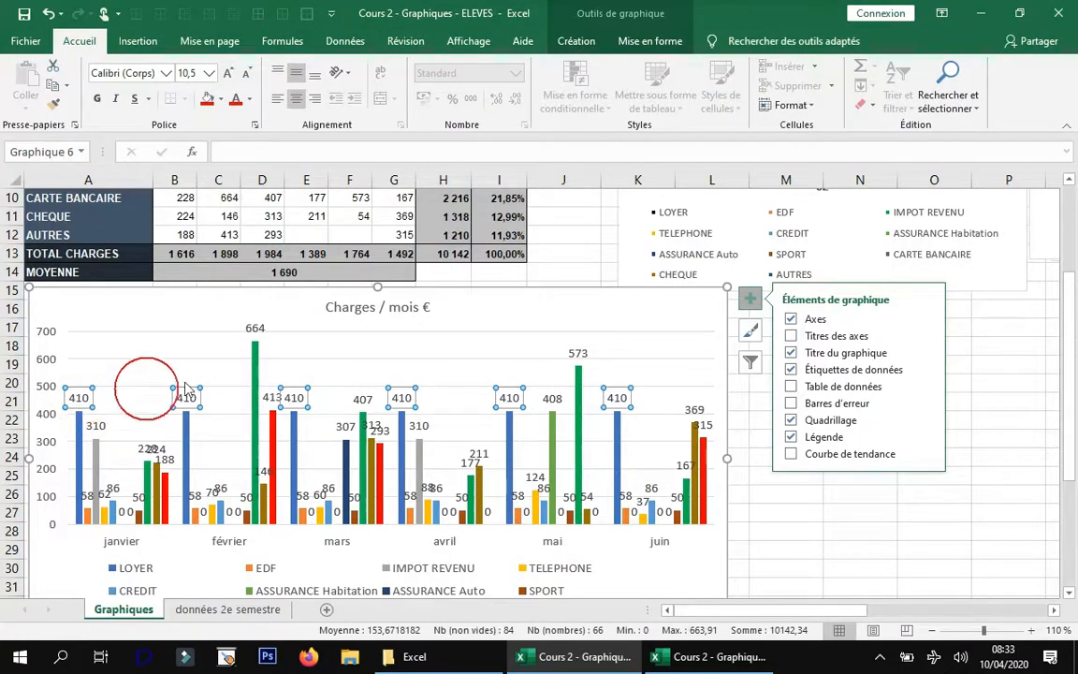
pyautogui.click(926, 372)
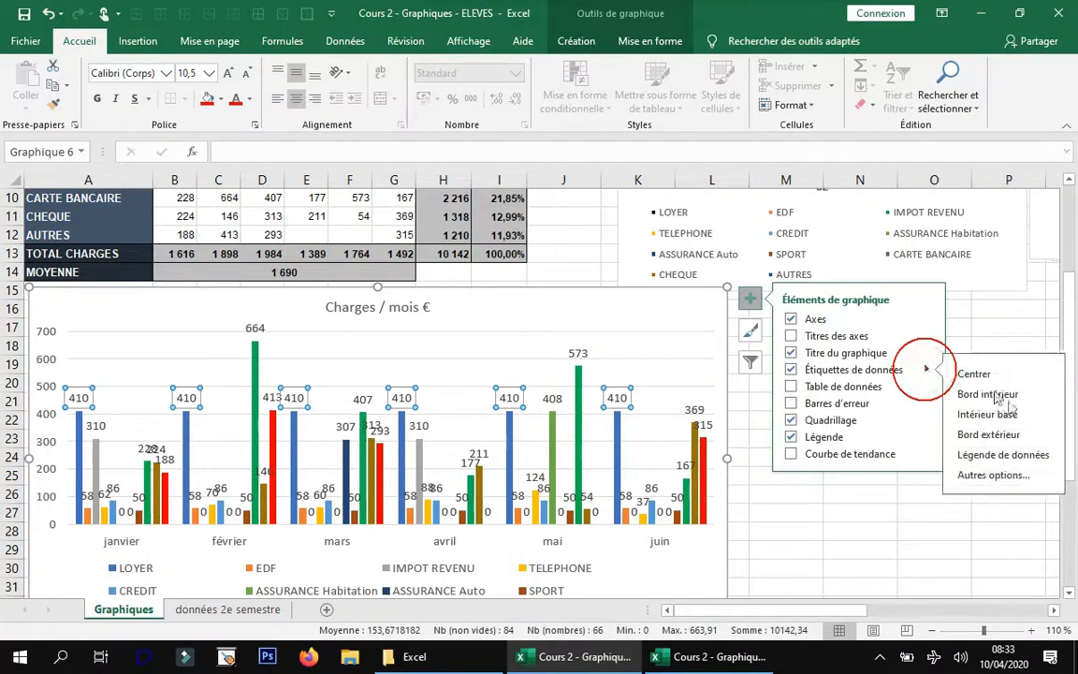
pyautogui.click(989, 472)
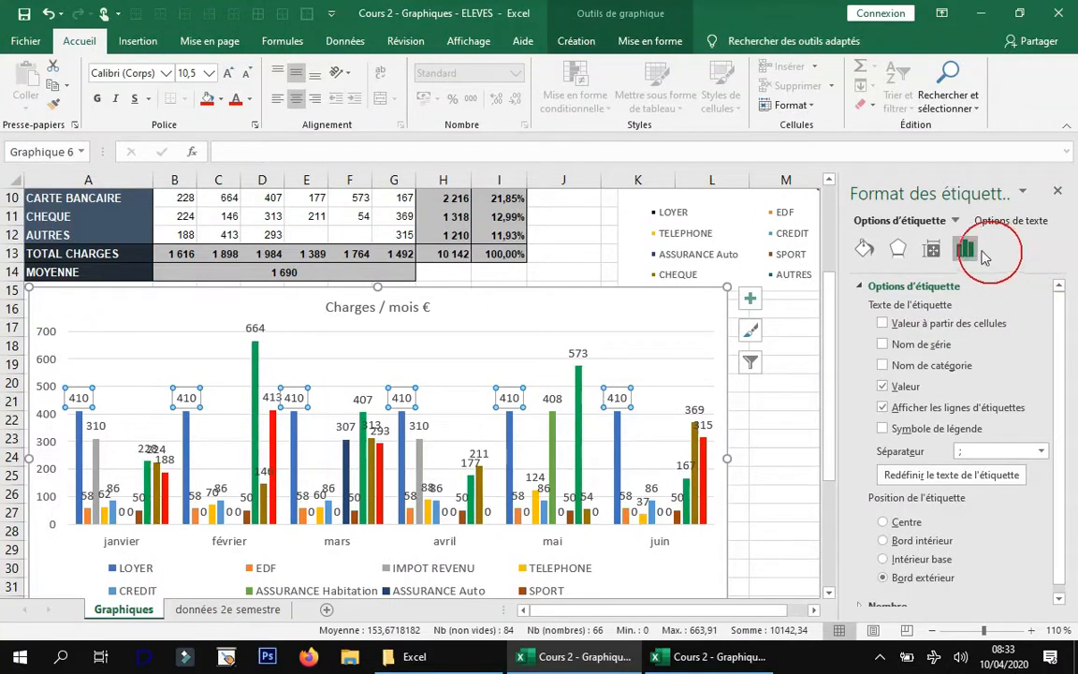
pyautogui.click(933, 250)
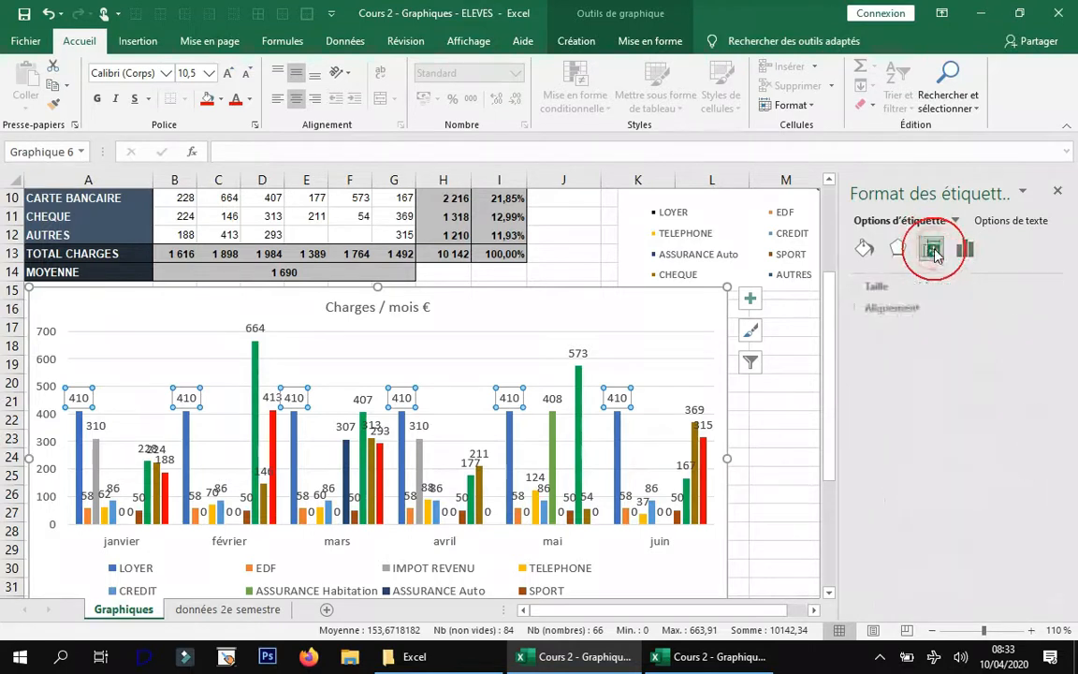
pyautogui.click(861, 309)
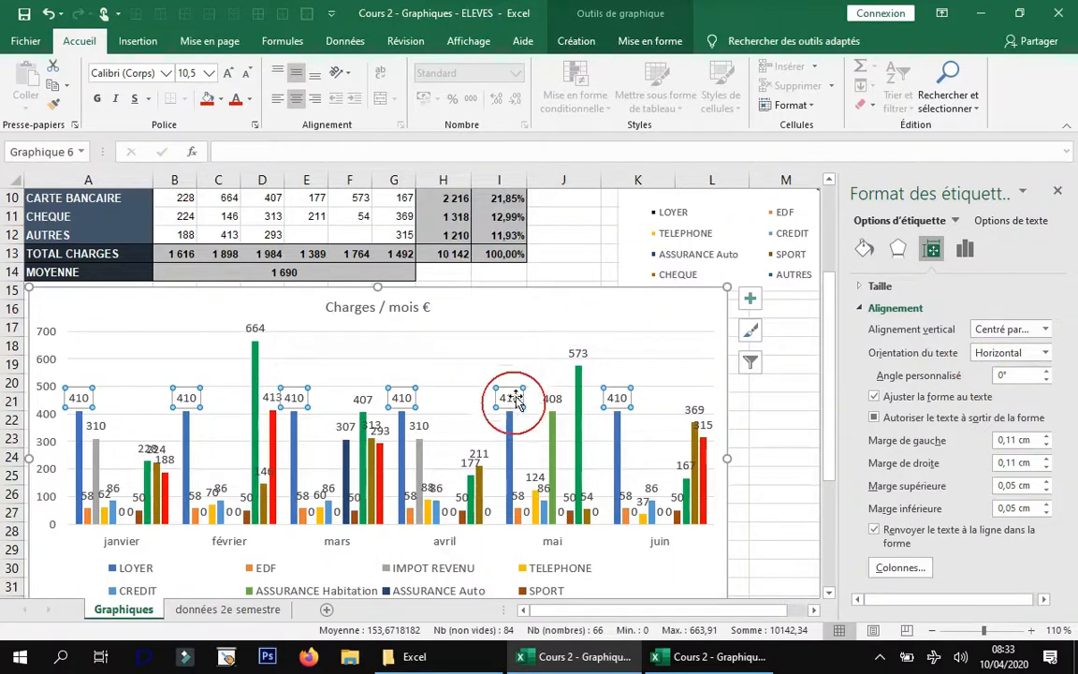
pyautogui.moveTo(1015, 375); pyautogui.dragTo(966, 385)
pyautogui.write('-')
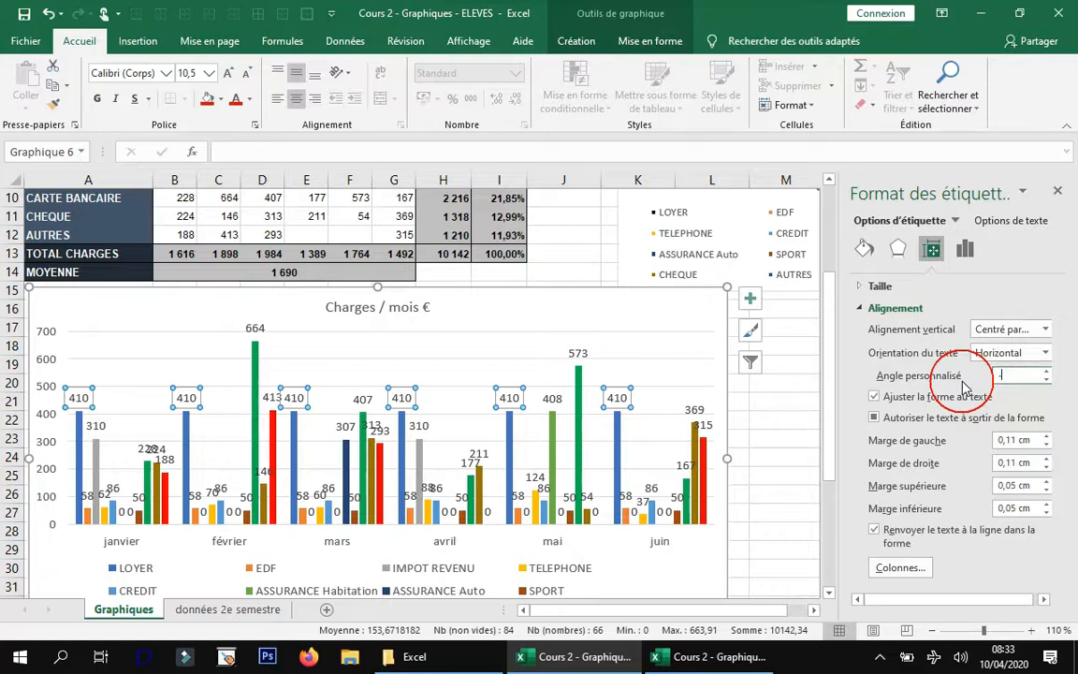
pyautogui.write('6')
pyautogui.press('Return')
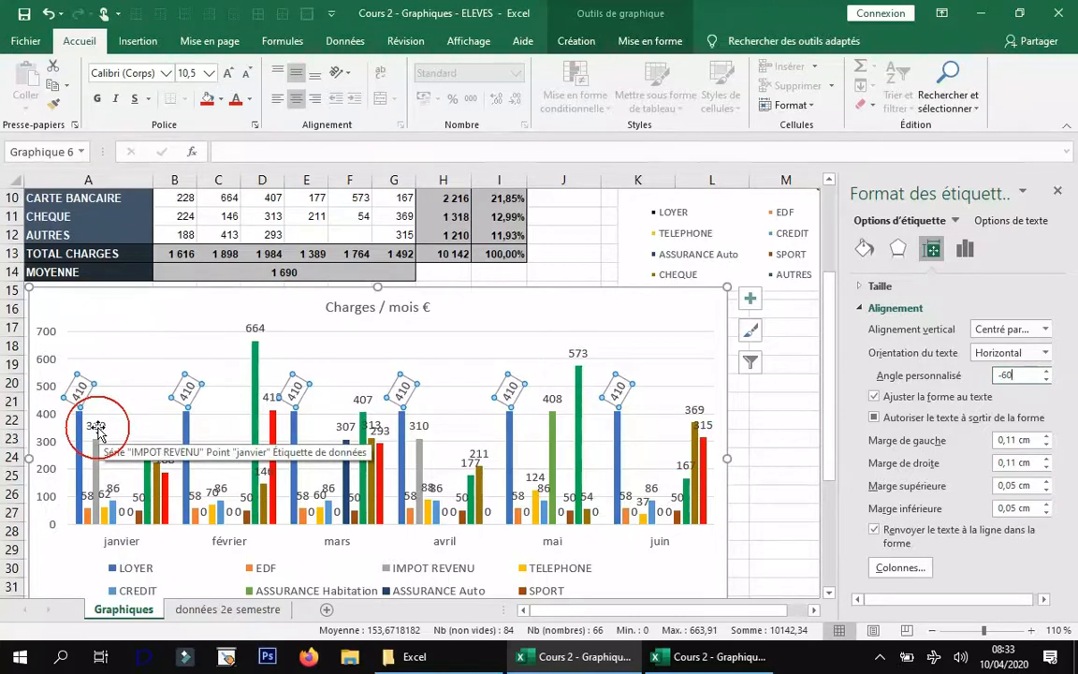
# Step: Set the custom angle of the IMPOT REVENU series' data labels to -60°
pyautogui.click(97, 428)
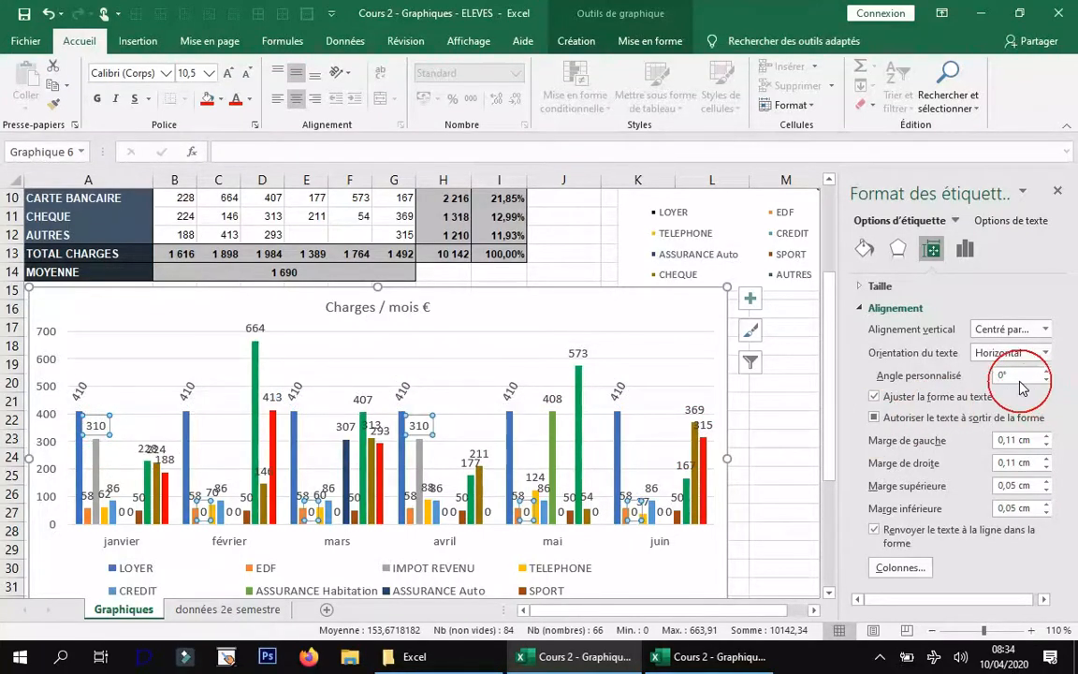
pyautogui.moveTo(1014, 379); pyautogui.dragTo(1000, 377)
pyautogui.write('-')
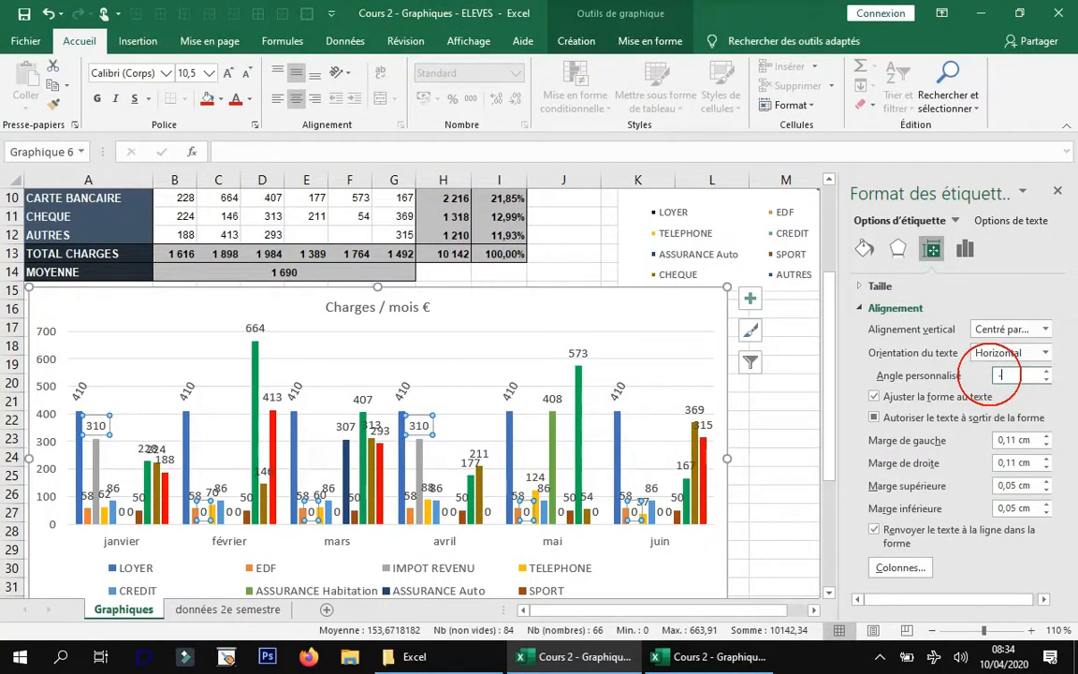
pyautogui.write('60')
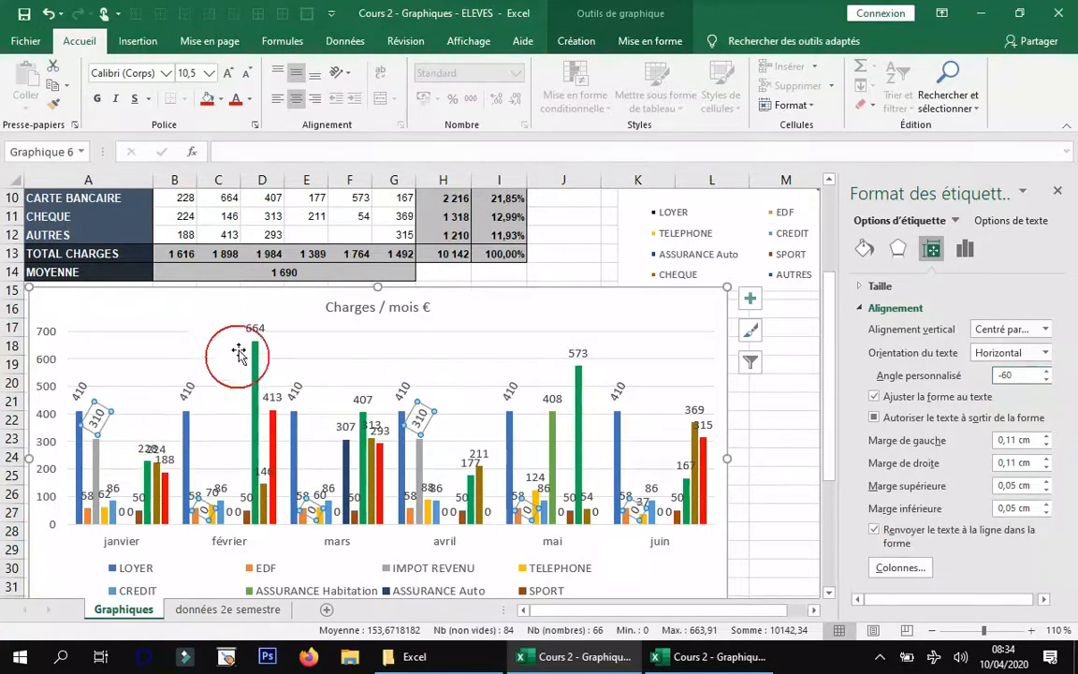
# Step: Repeat the -60° rotation on the data labels of the CARTE BANCAIRE, AUTRES, ASSURANCE Auto and CREDIT series
pyautogui.click(253, 327)
pyautogui.press('F4')
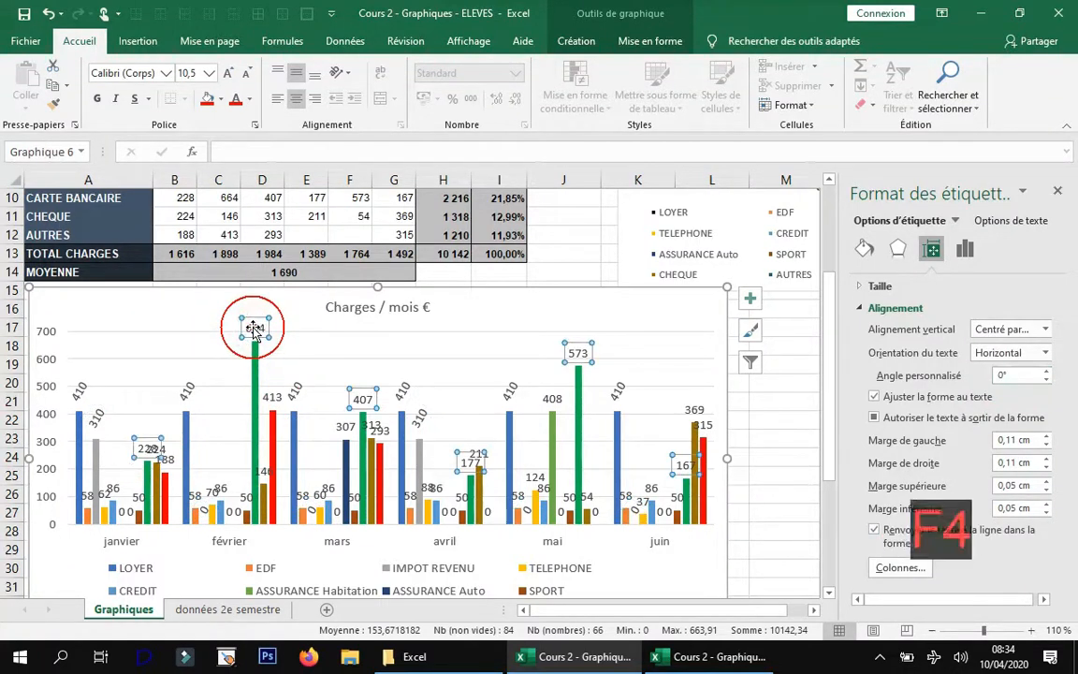
pyautogui.click(272, 398)
pyautogui.click(263, 457)
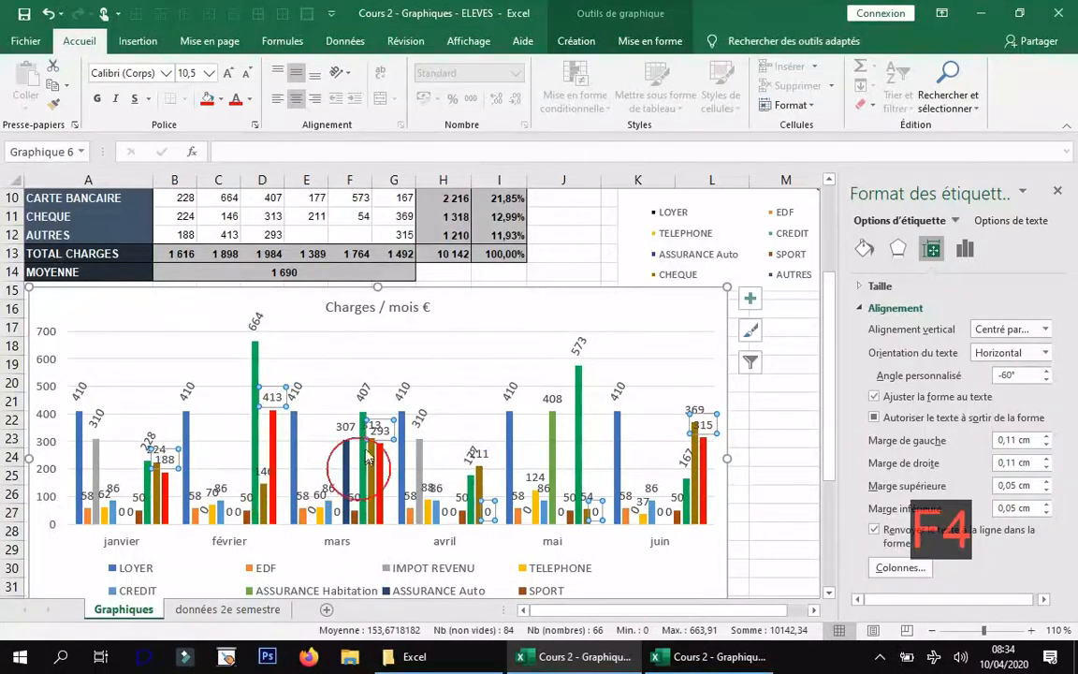
pyautogui.click(344, 427)
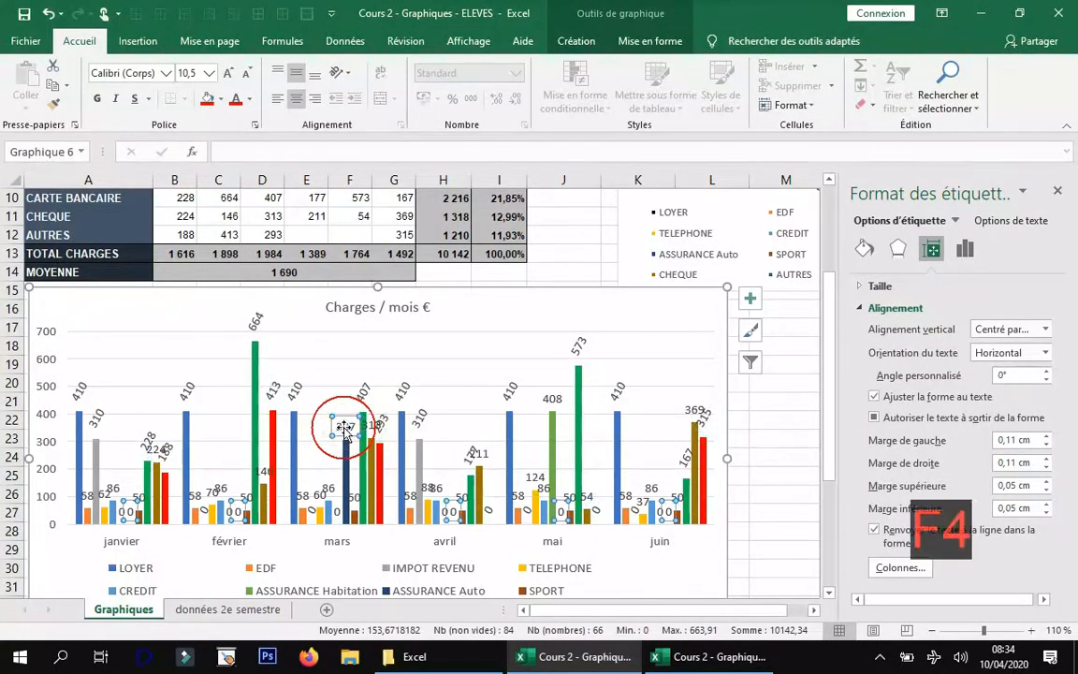
pyautogui.click(328, 488)
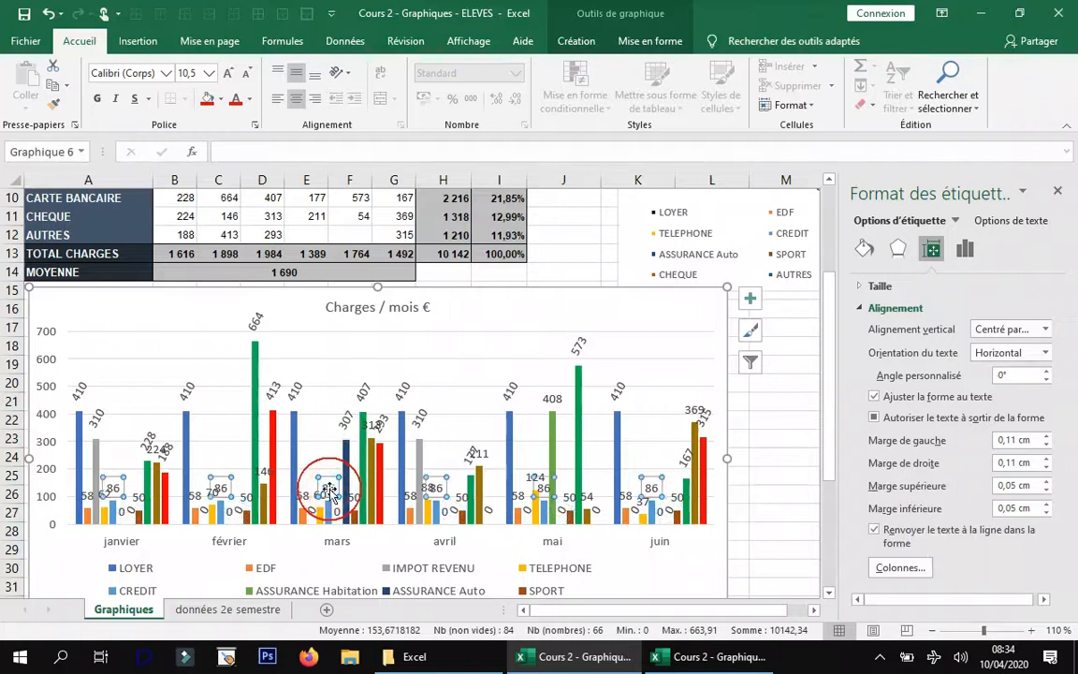
# Step: Apply the same -60° angle to the CHEQUE, SPORT, ASSURANCE Habitation, EDF and TELEPHONE data labels
pyautogui.click(269, 477)
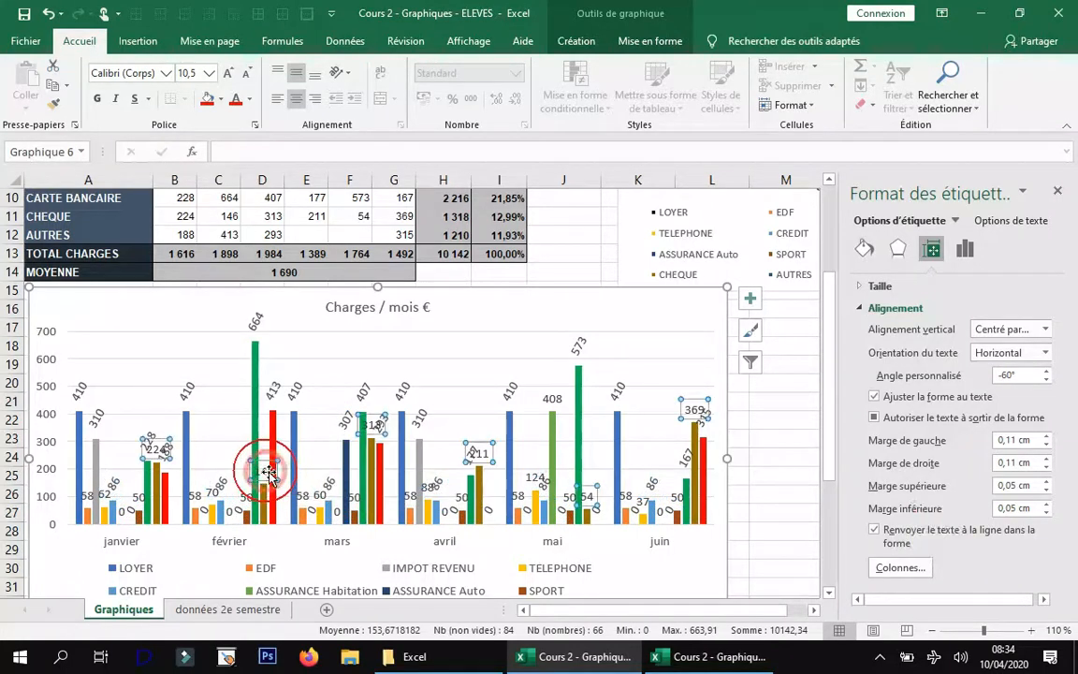
pyautogui.click(141, 496)
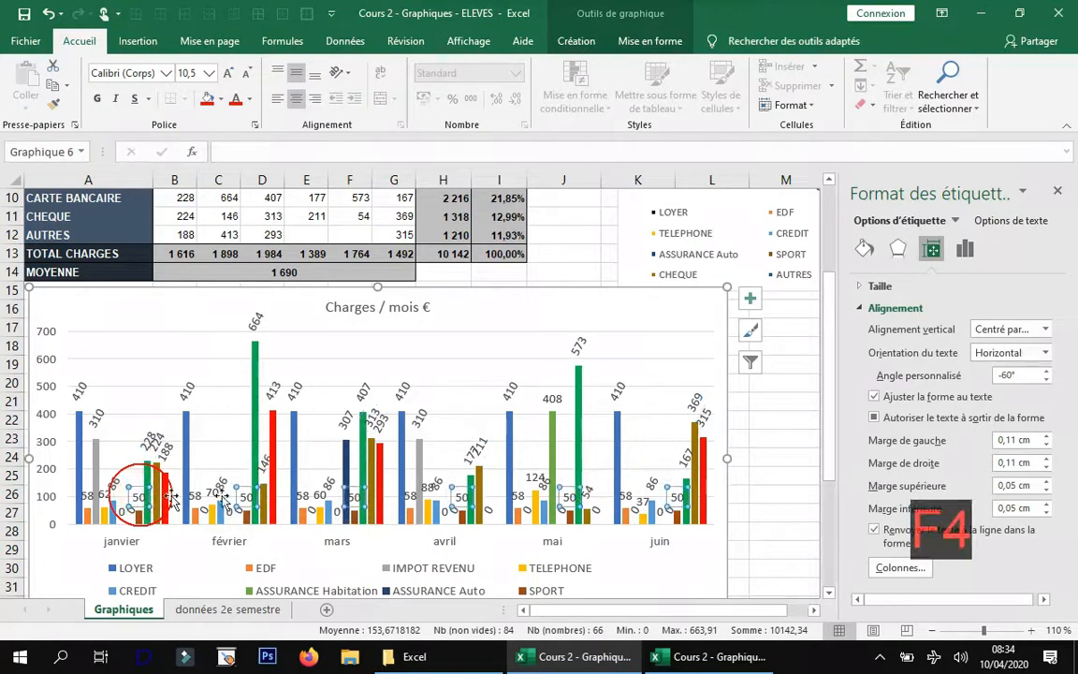
pyautogui.click(552, 400)
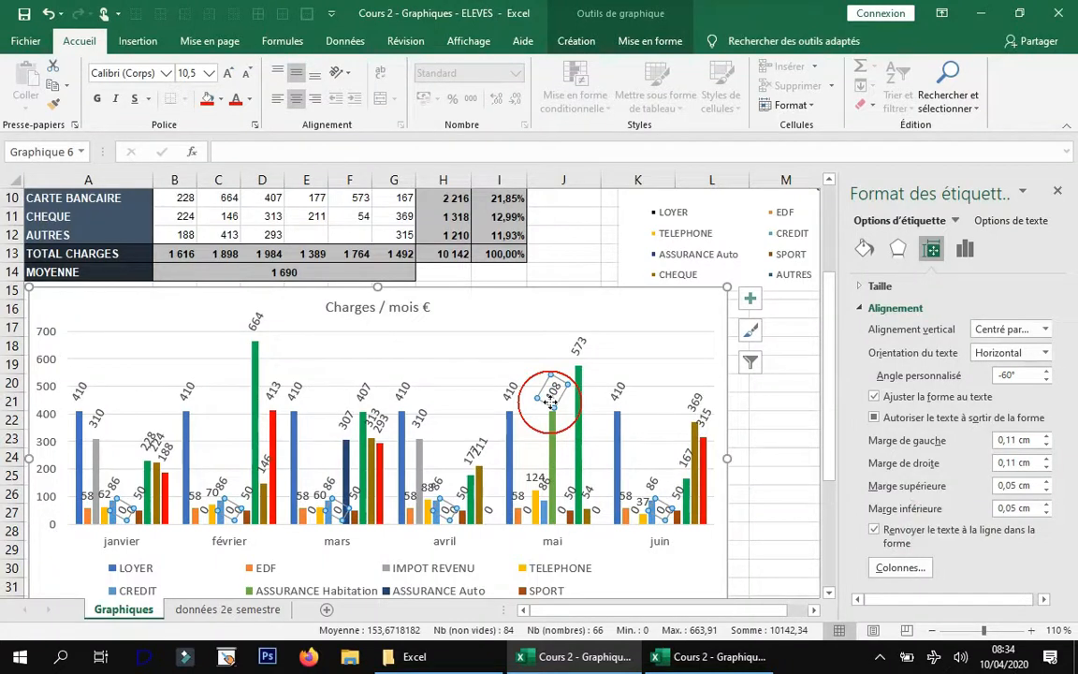
pyautogui.click(628, 499)
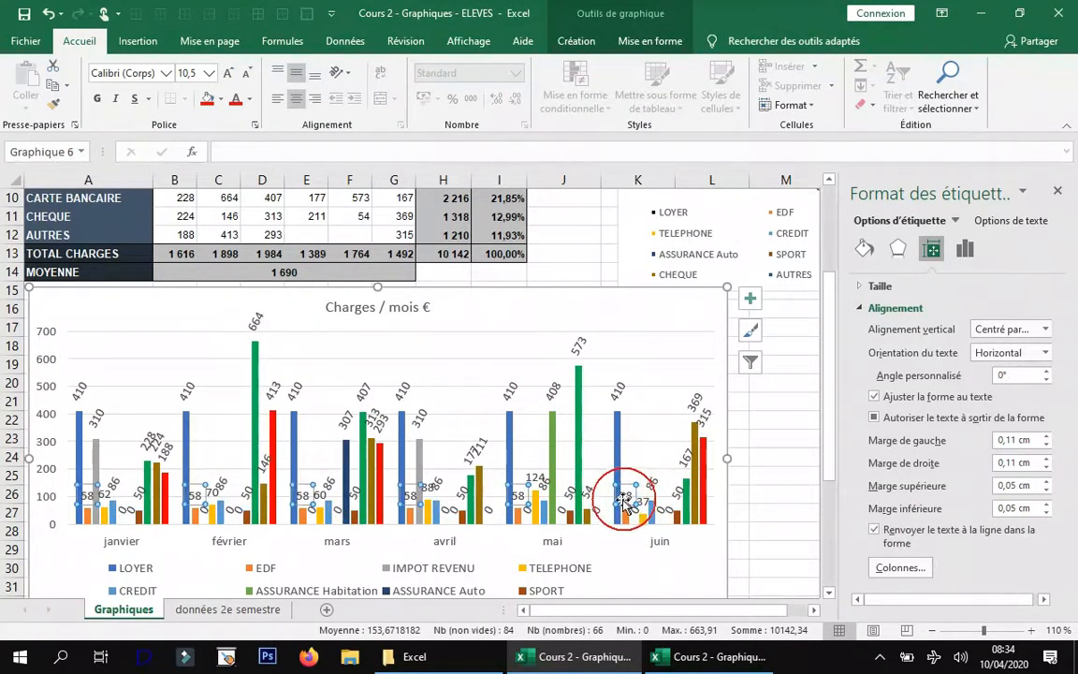
pyautogui.press('F4')
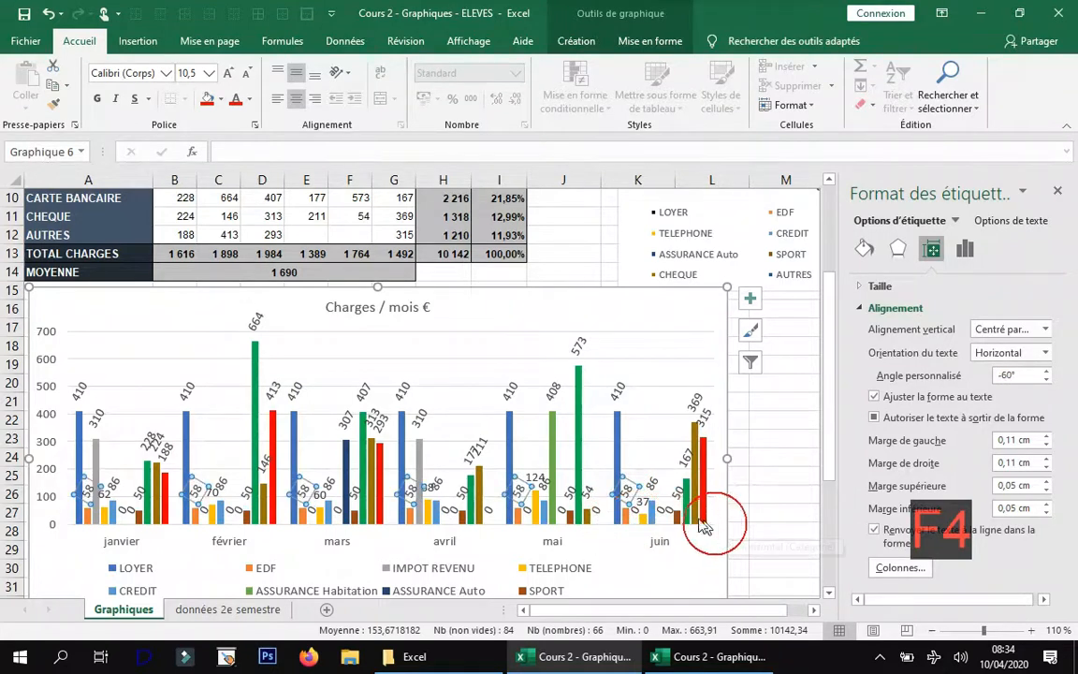
pyautogui.press('F4')
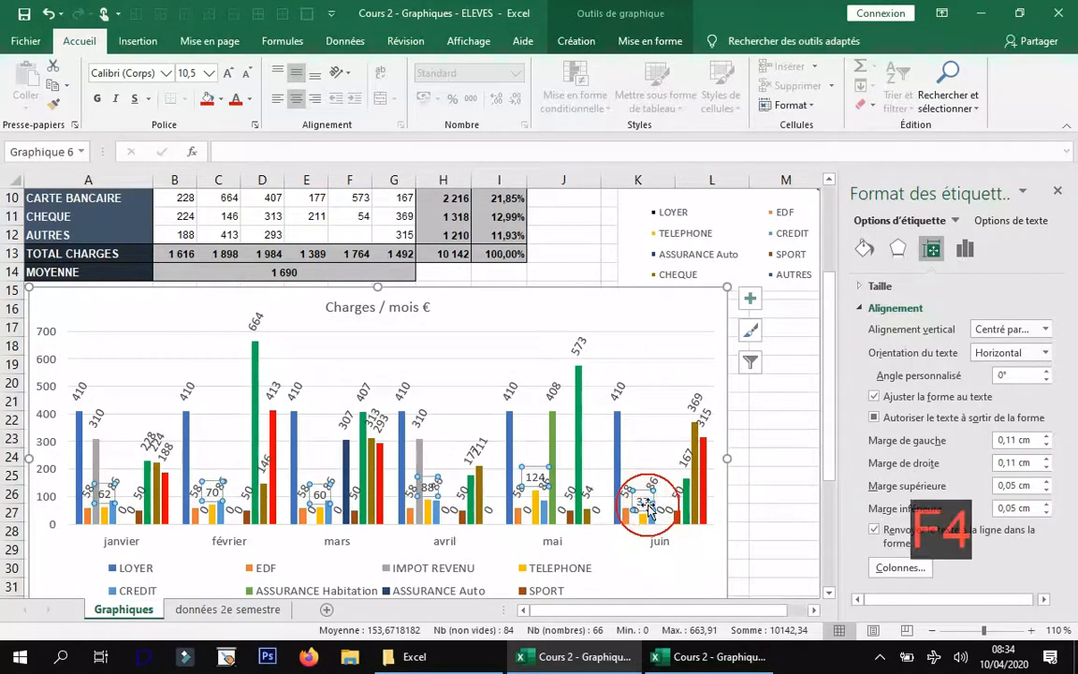
pyautogui.press('F4')
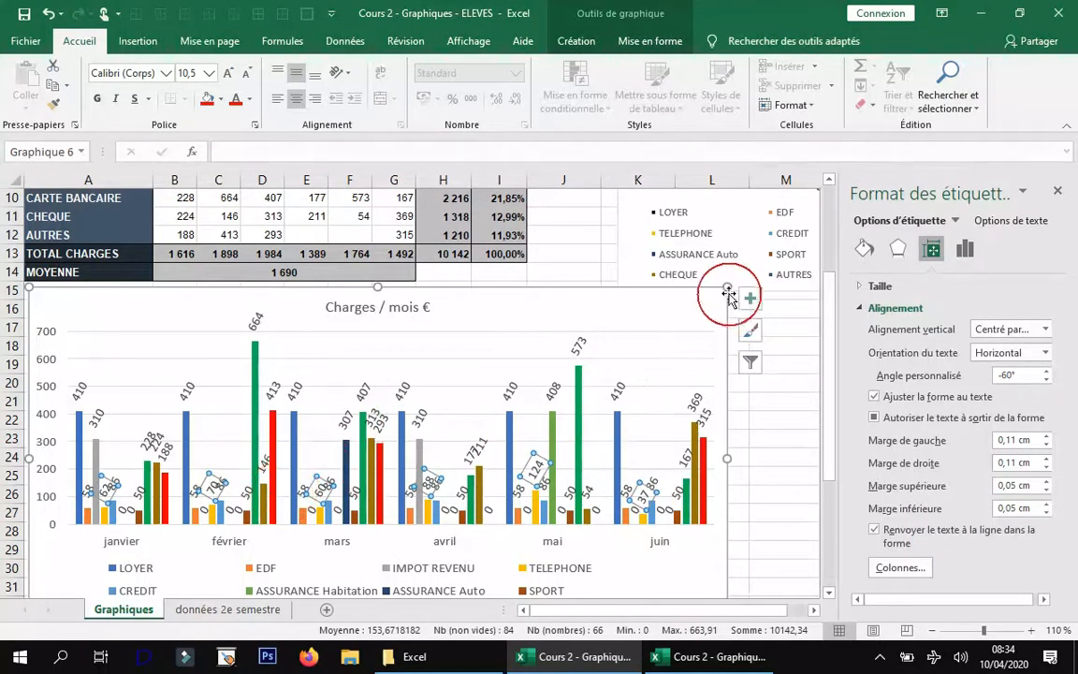
# Step: Enlarge the column chart to reach column M, and reduce the LOYER and IMPOT REVENU data labels to font size 9
pyautogui.moveTo(727, 288); pyautogui.dragTo(805, 273)
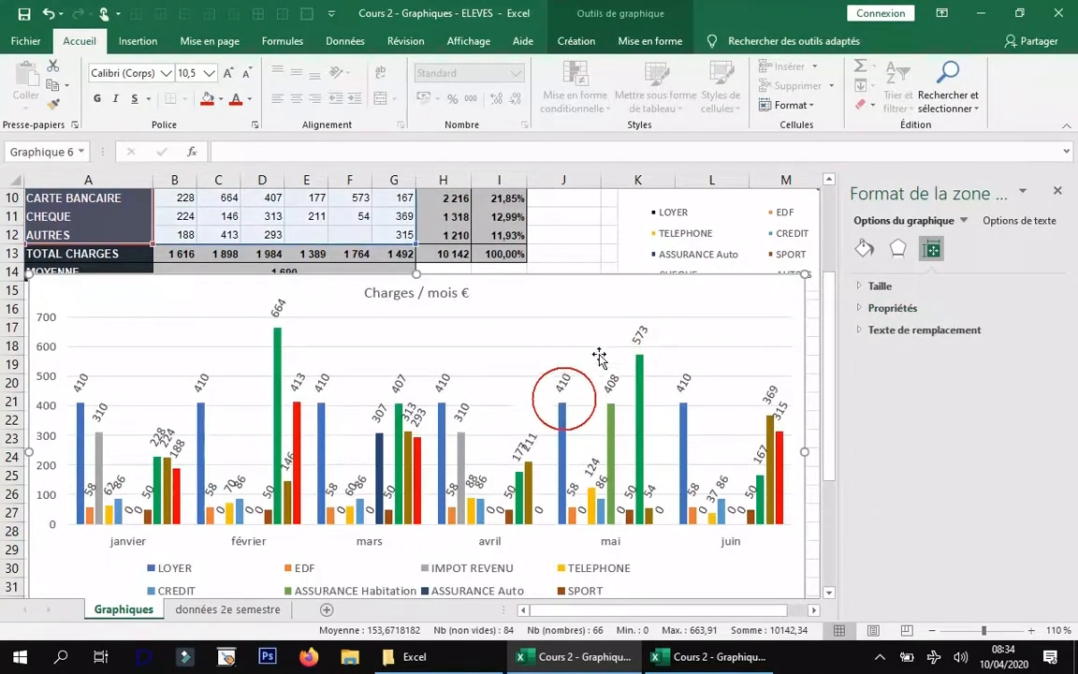
pyautogui.click(80, 382)
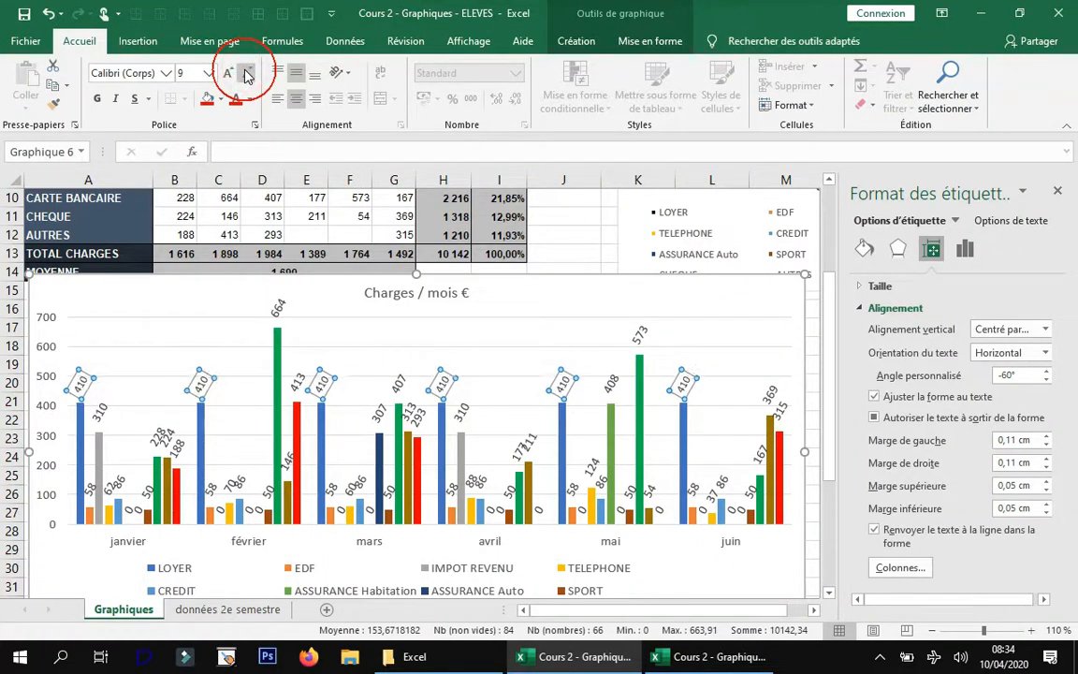
pyautogui.click(102, 410)
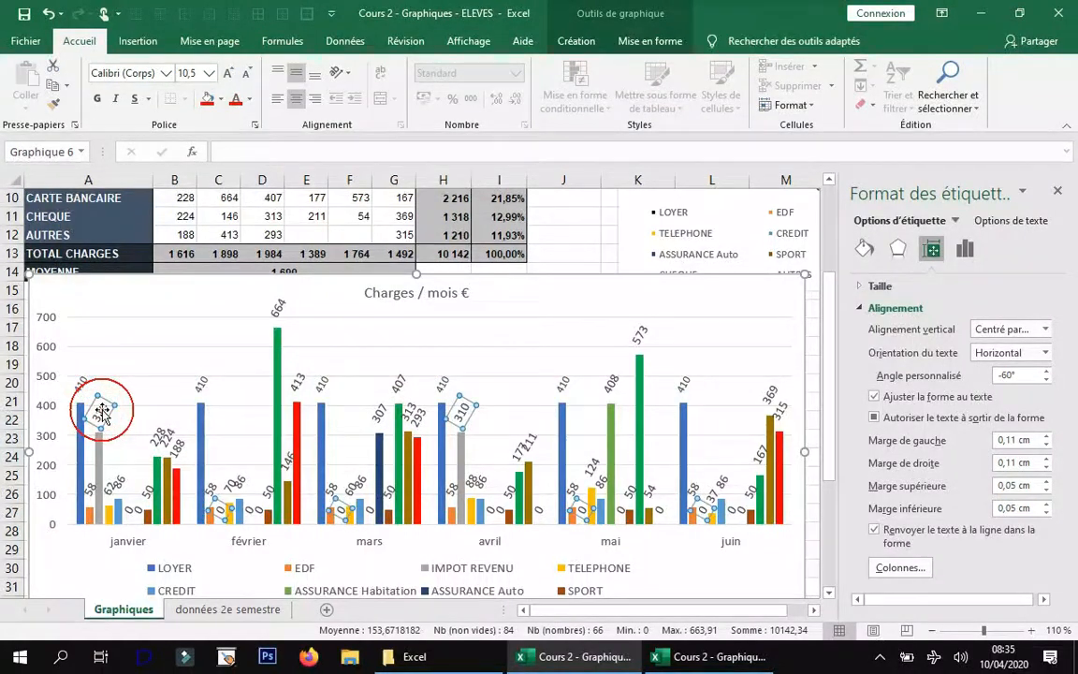
pyautogui.press('F4')
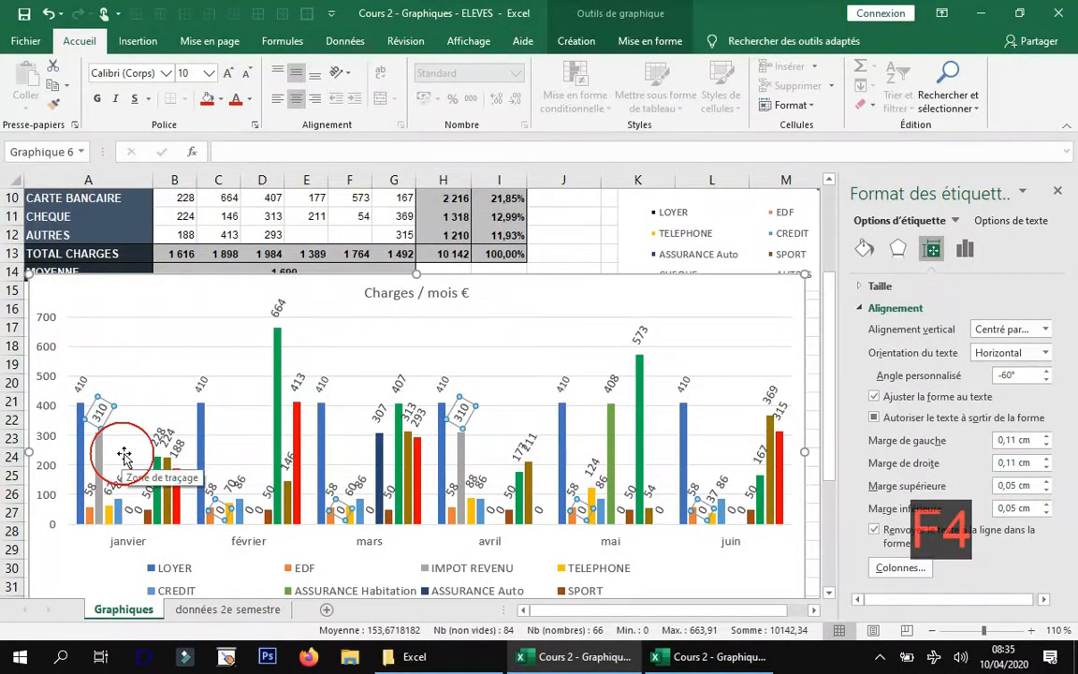
pyautogui.click(208, 73)
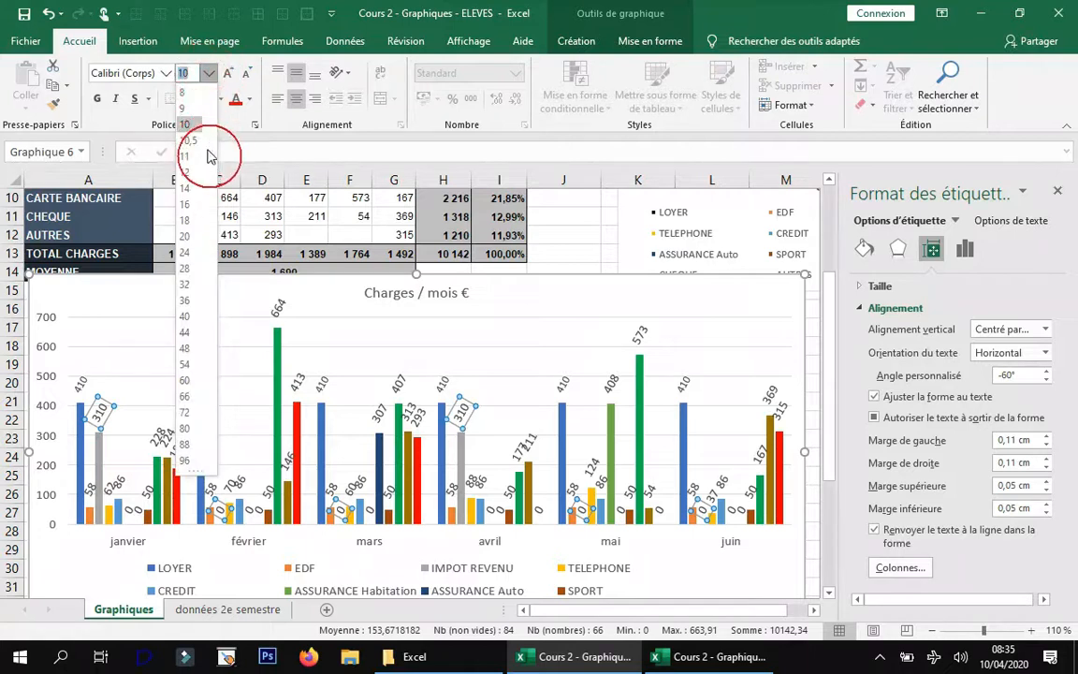
pyautogui.click(186, 108)
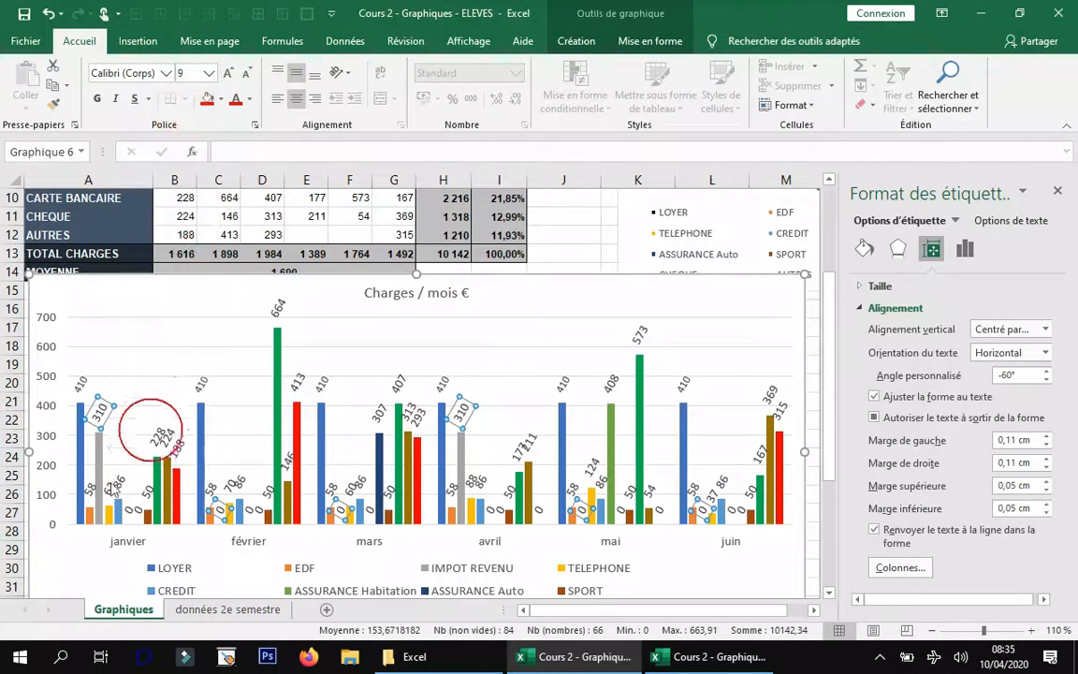
# Step: Reduce the EDF, CHEQUE, CARTE BANCAIRE and AUTRES data labels in the column chart to font size 9
pyautogui.click(91, 491)
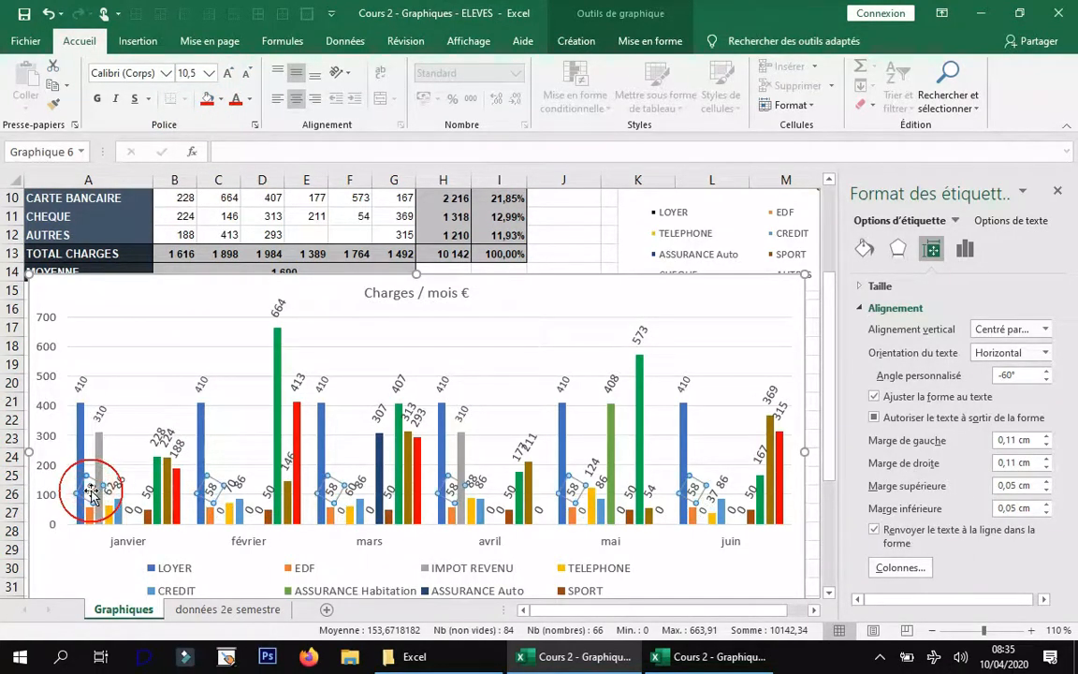
pyautogui.press('F4')
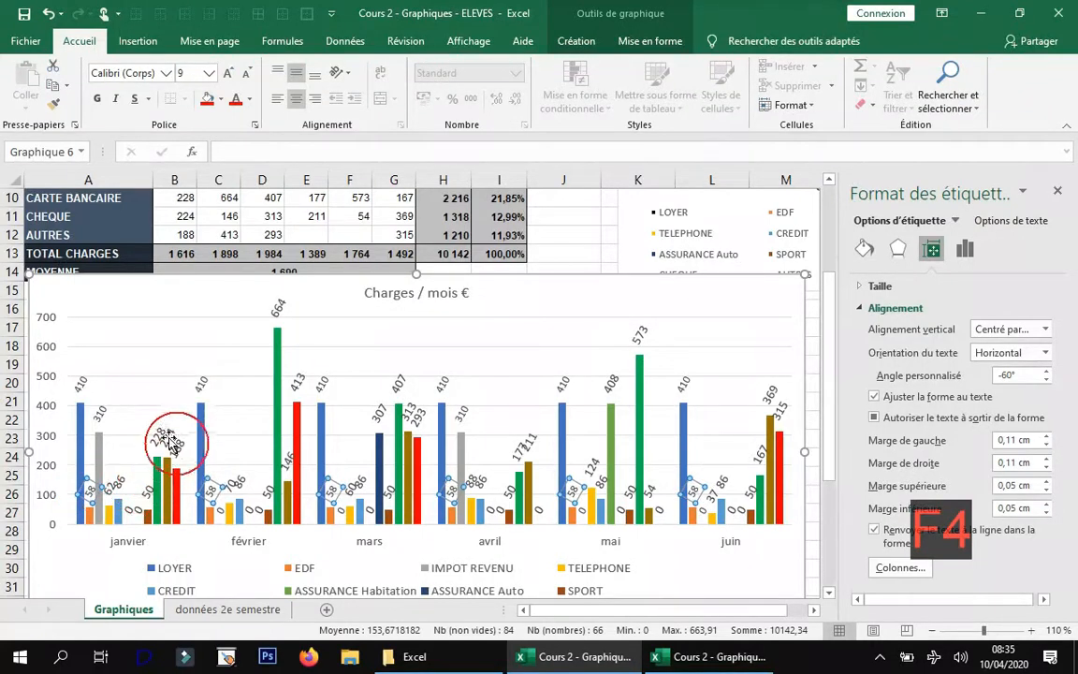
pyautogui.click(159, 433)
pyautogui.press('F4')
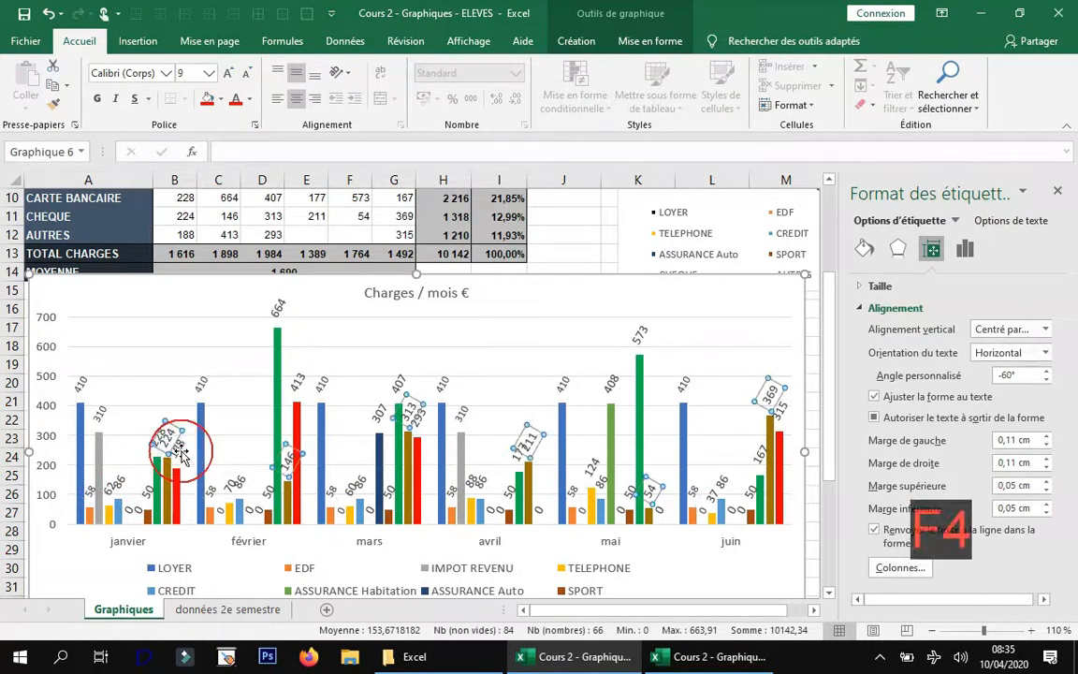
pyautogui.click(168, 438)
pyautogui.click(159, 432)
pyautogui.click(205, 386)
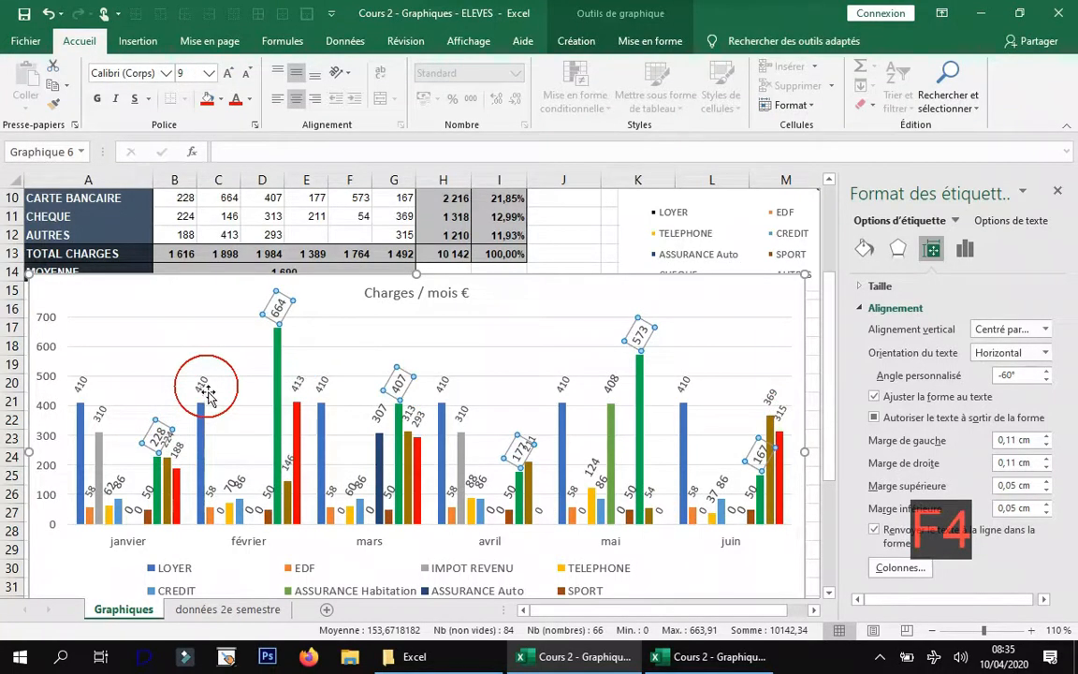
# Step: Apply font size 9 to the CREDIT, SPORT, ASSURANCE Auto, ASSURANCE Habitation and TELEPHONE data labels as well
pyautogui.click(240, 480)
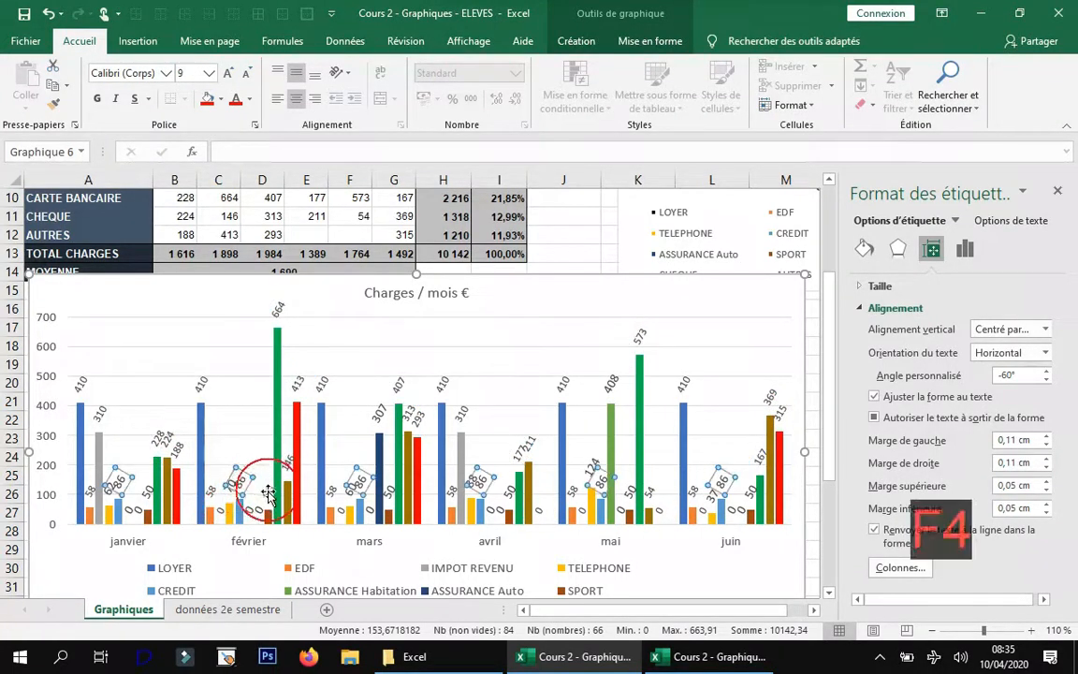
pyautogui.click(267, 496)
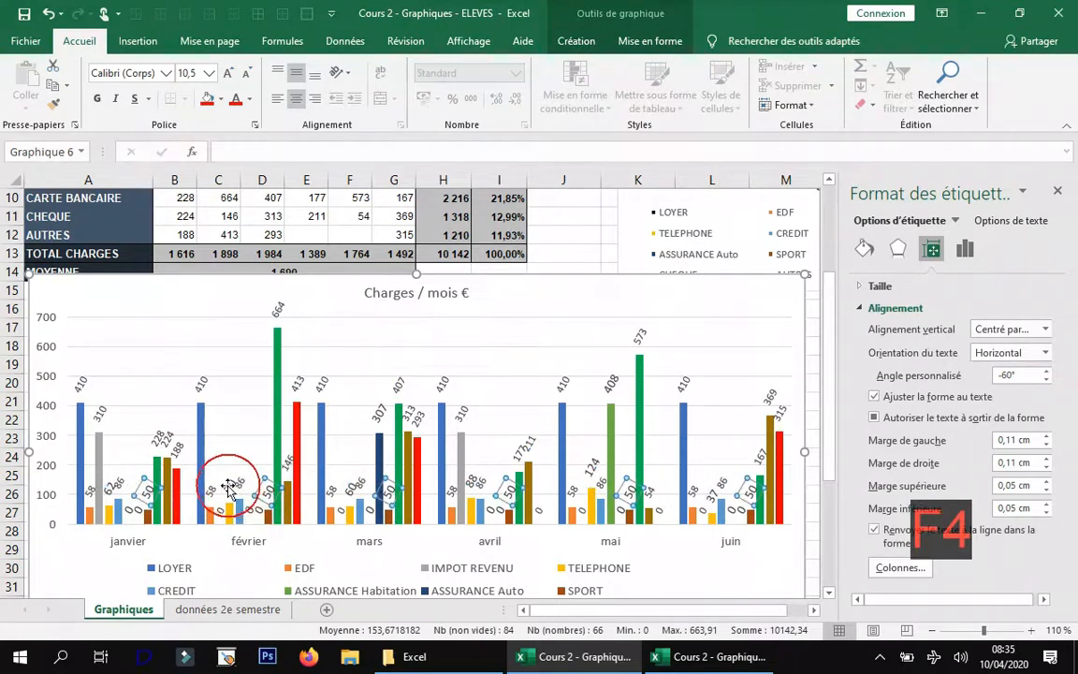
pyautogui.click(228, 486)
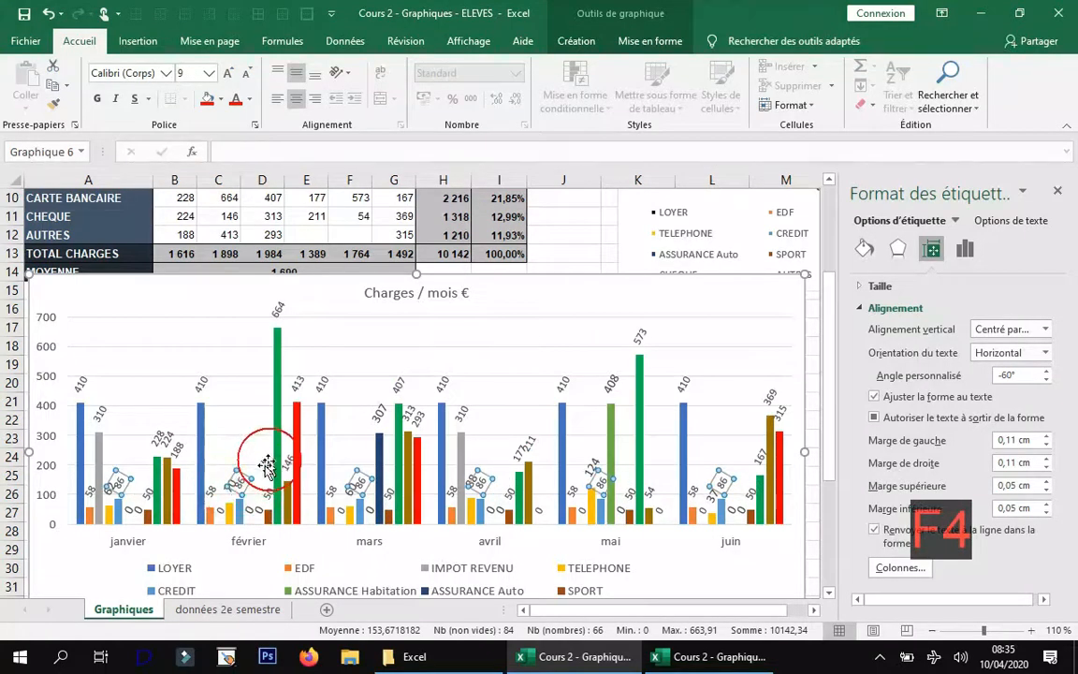
pyautogui.click(132, 510)
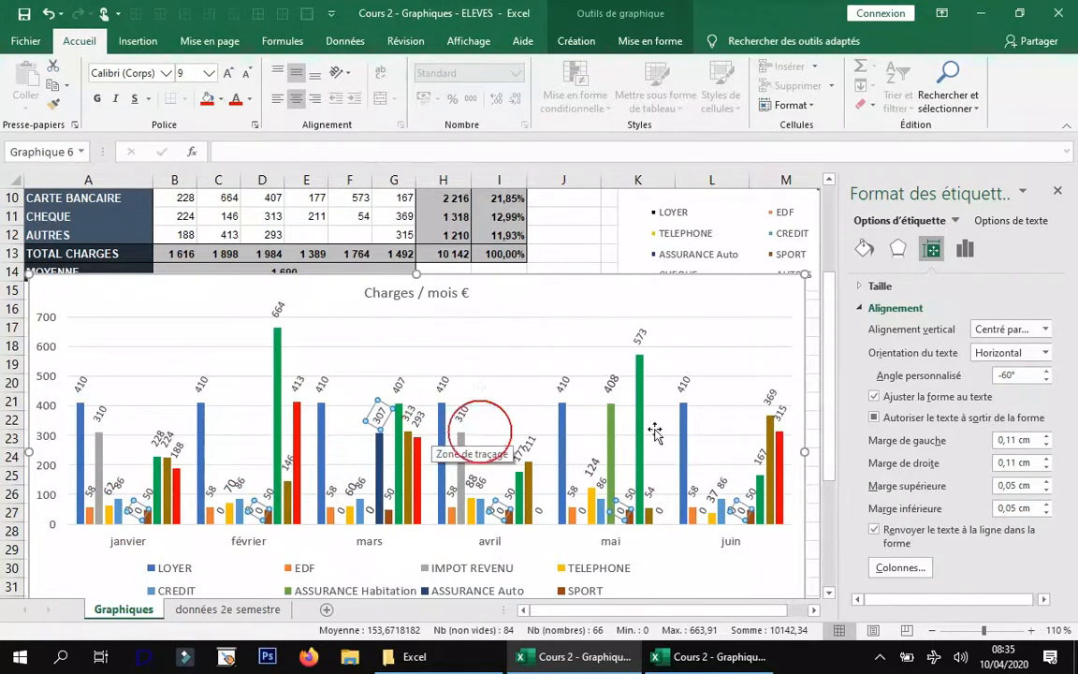
pyautogui.click(610, 388)
pyautogui.press('F4')
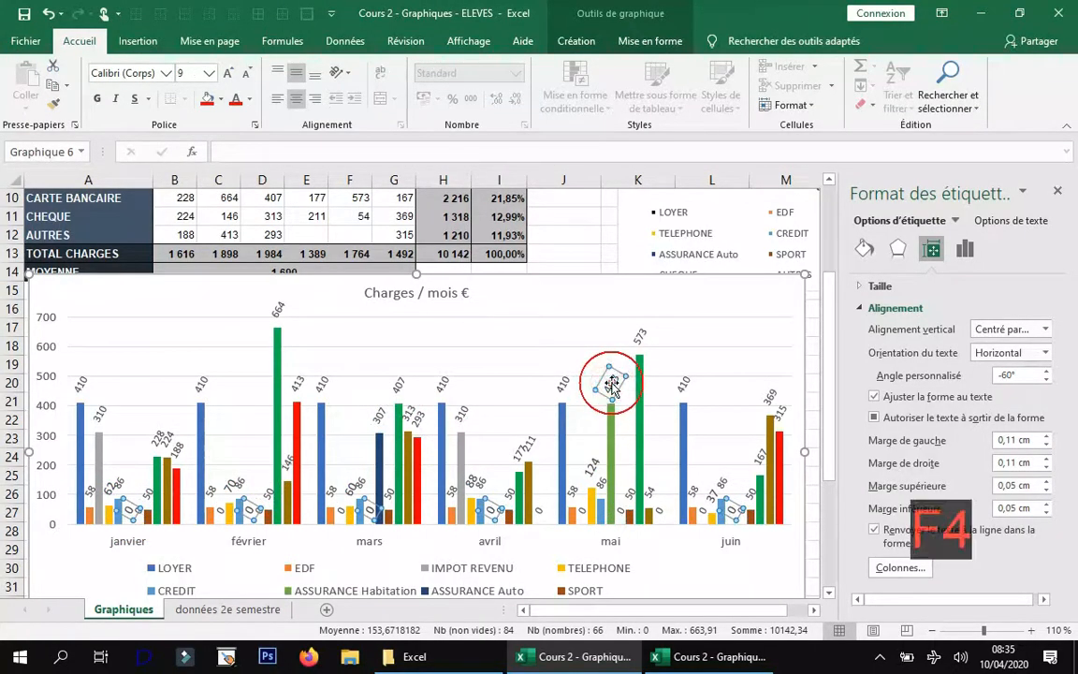
pyautogui.click(709, 499)
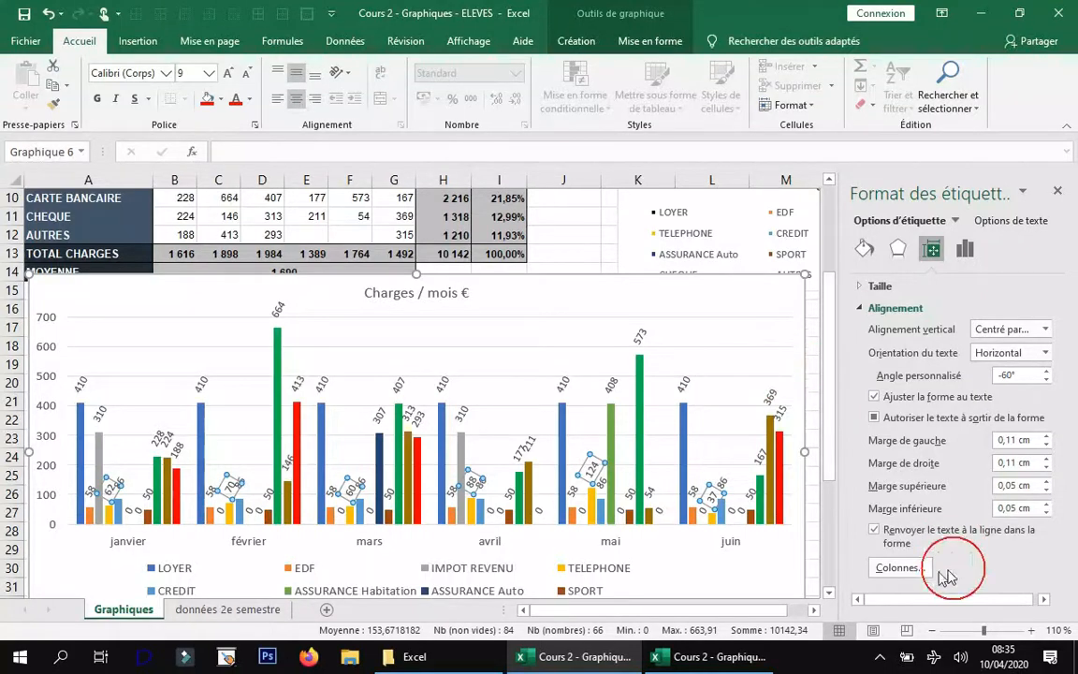
# Step: Move the column chart away from the area under the table so its upper-left corner sits in column L at row 15
pyautogui.moveTo(601, 297); pyautogui.dragTo(784, 315)
pyautogui.scroll(-1, 563, 349)
pyautogui.click(765, 256)
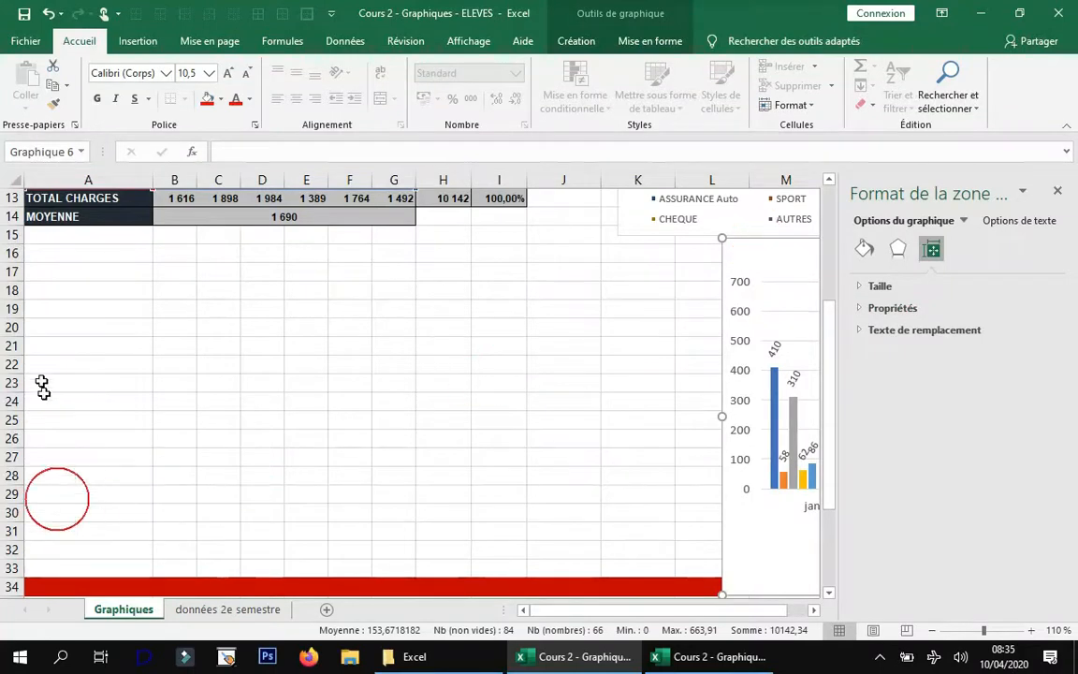
# Step: Move the column chart up off the red band and insert four blank rows at row 32, above the band
pyautogui.moveTo(718, 278); pyautogui.dragTo(708, 244)
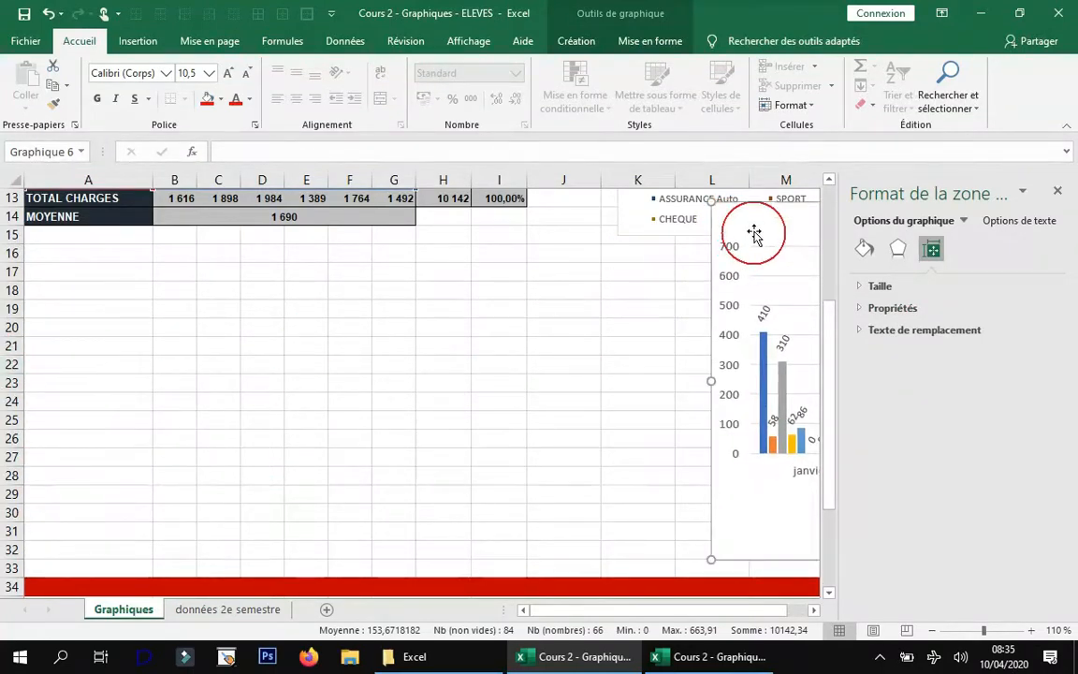
pyautogui.moveTo(753, 233); pyautogui.dragTo(739, 207)
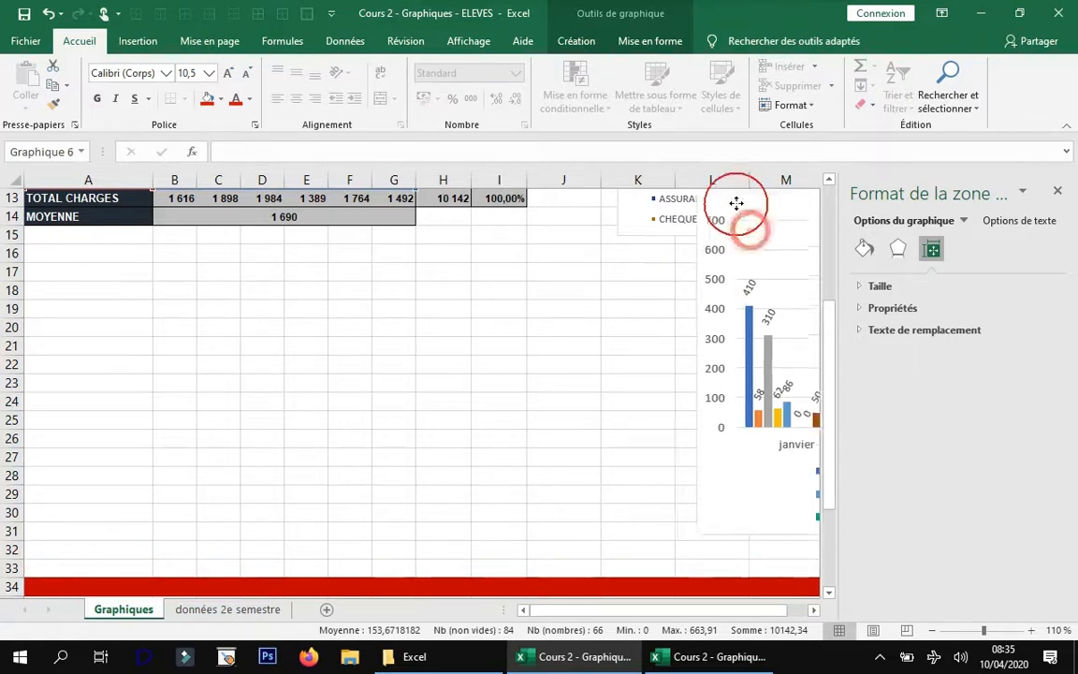
pyautogui.click(12, 550)
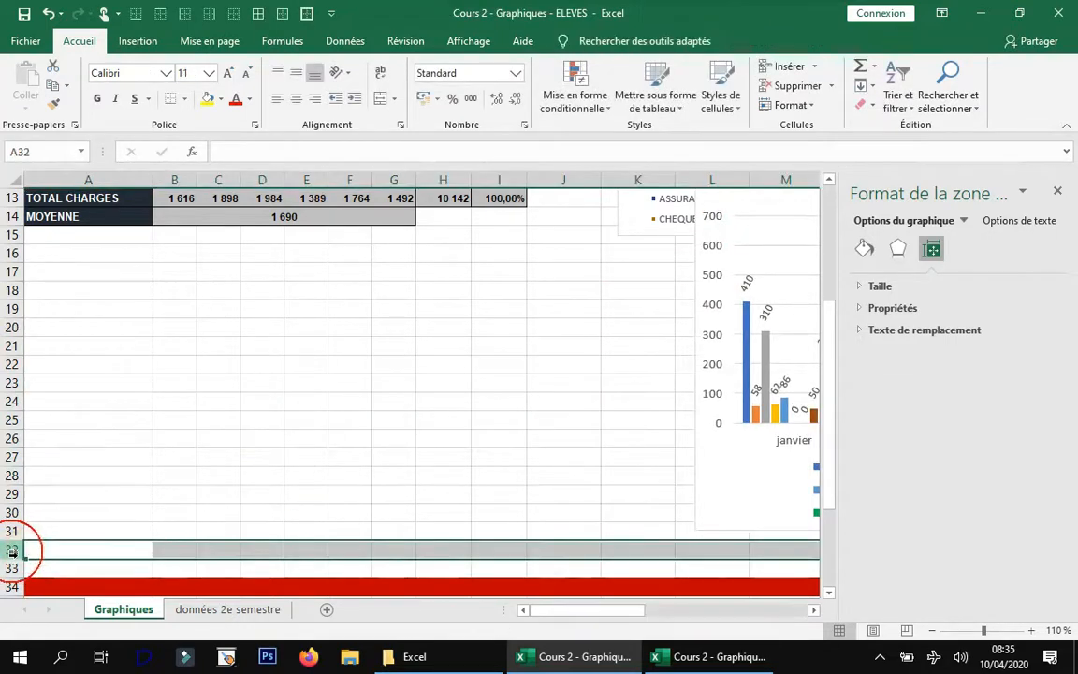
pyautogui.moveTo(12, 549); pyautogui.dragTo(11, 565)
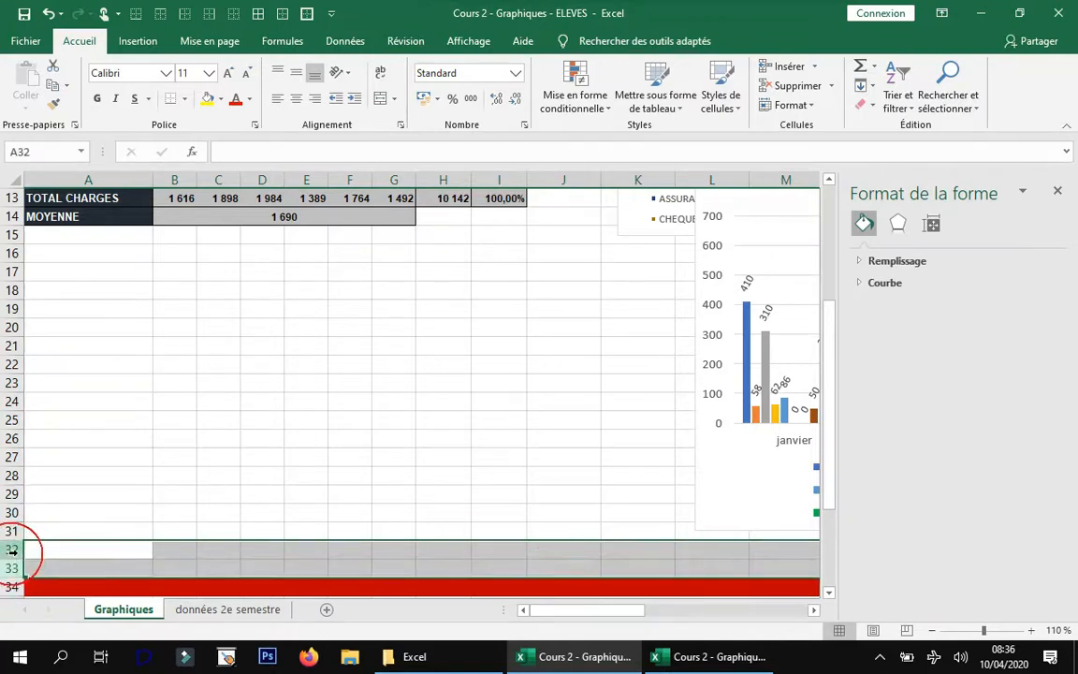
pyautogui.rightClick(12, 550)
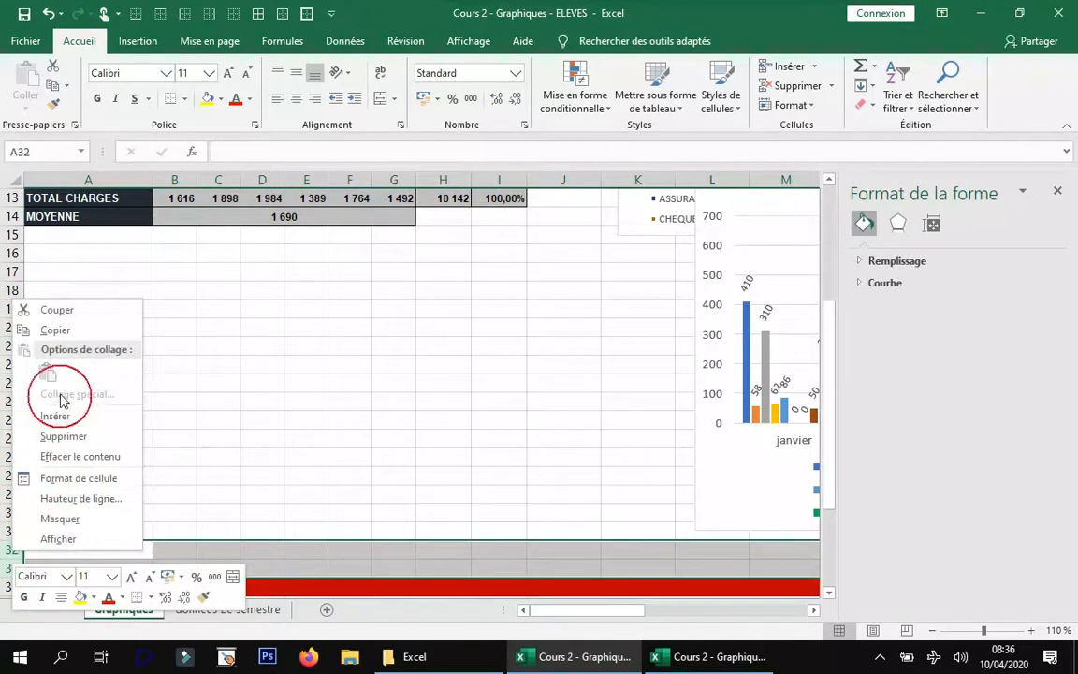
pyautogui.click(70, 414)
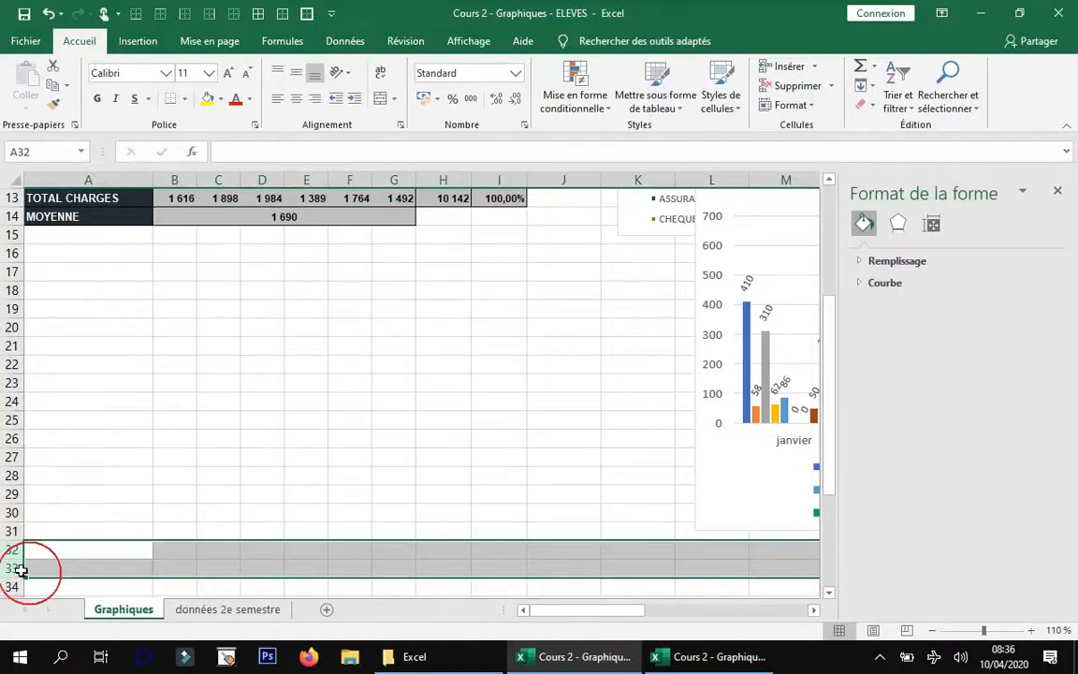
pyautogui.press('F4')
pyautogui.scroll(-2, 123, 494)
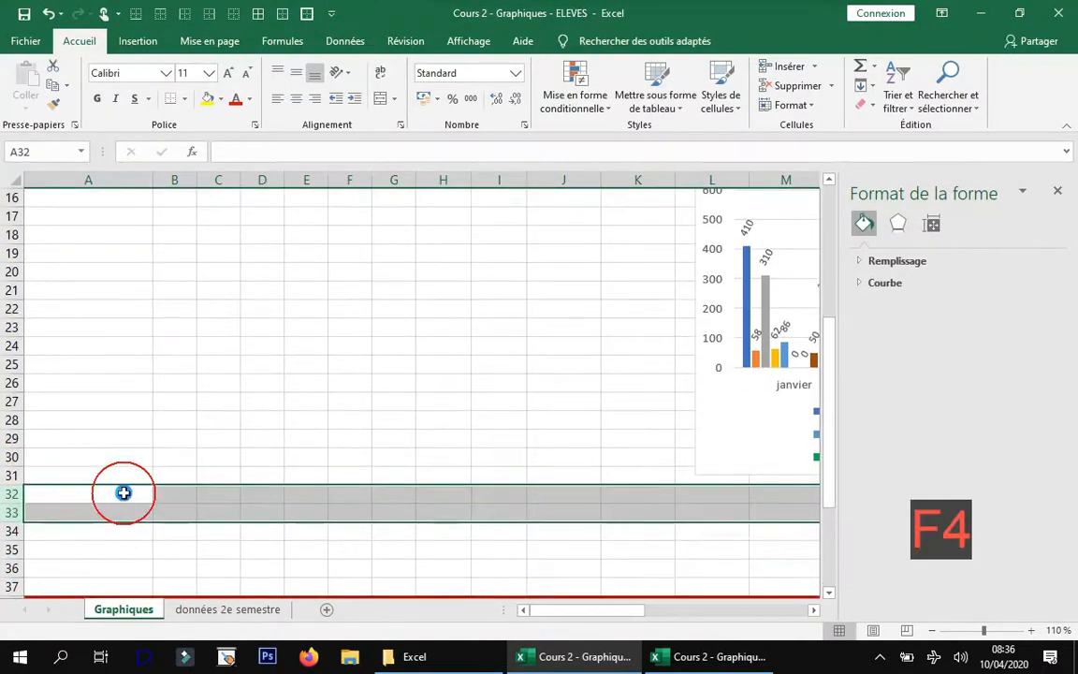
# Step: Reposition the column chart directly below the pie chart so the two charts do not overlap
pyautogui.scroll(4, 561, 403)
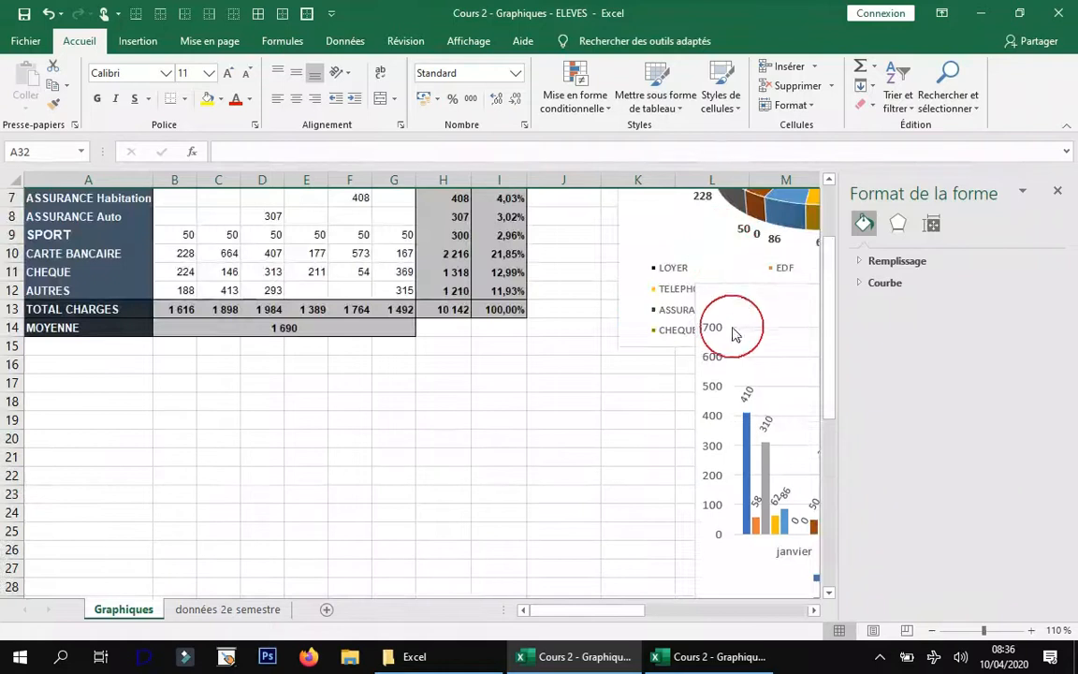
pyautogui.click(740, 294)
pyautogui.moveTo(740, 295); pyautogui.dragTo(715, 362)
pyautogui.scroll(-4, 522, 369)
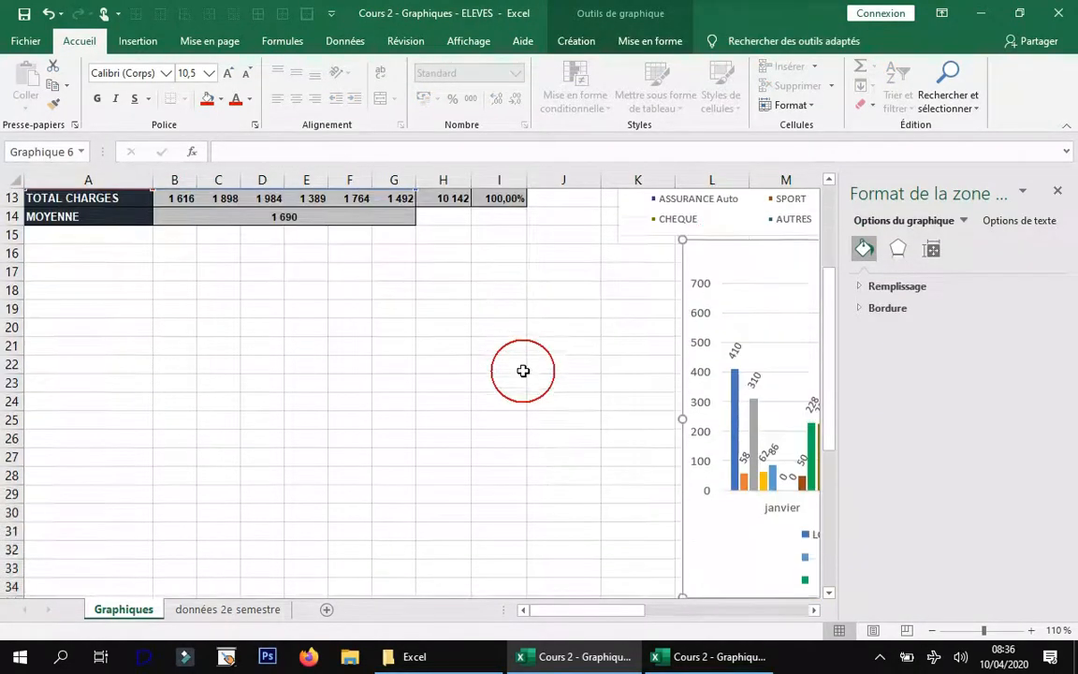
# Step: Insert a basic 2D line chart from A1:G12 and switch its rows and columns so the months form the horizontal axis
pyautogui.scroll(6, 500, 369)
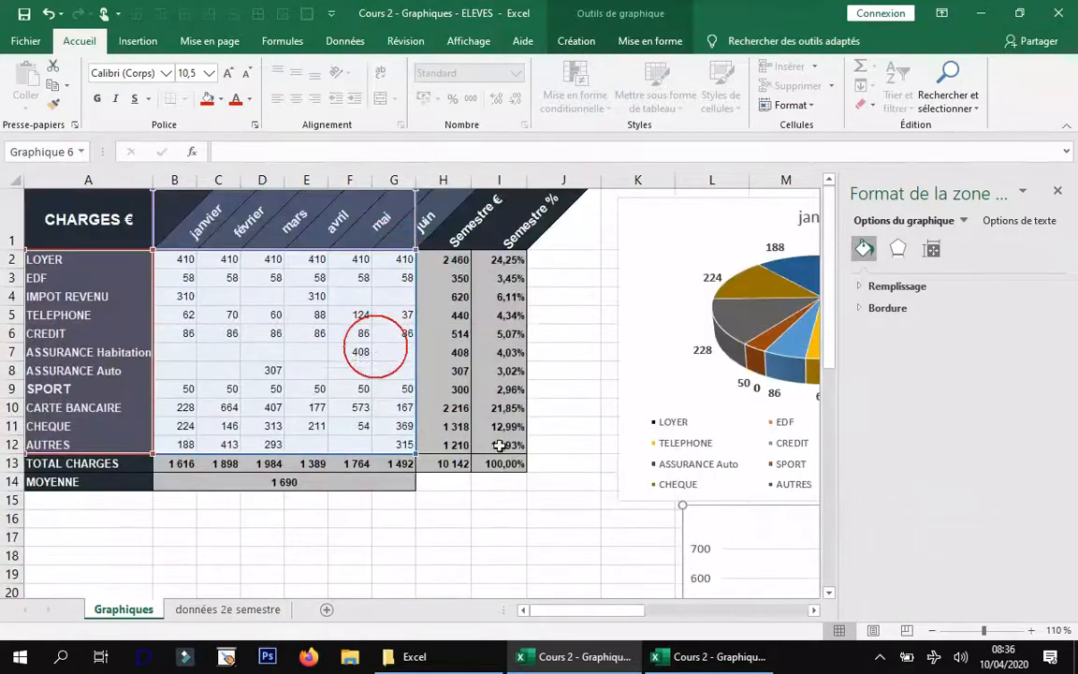
pyautogui.click(500, 487)
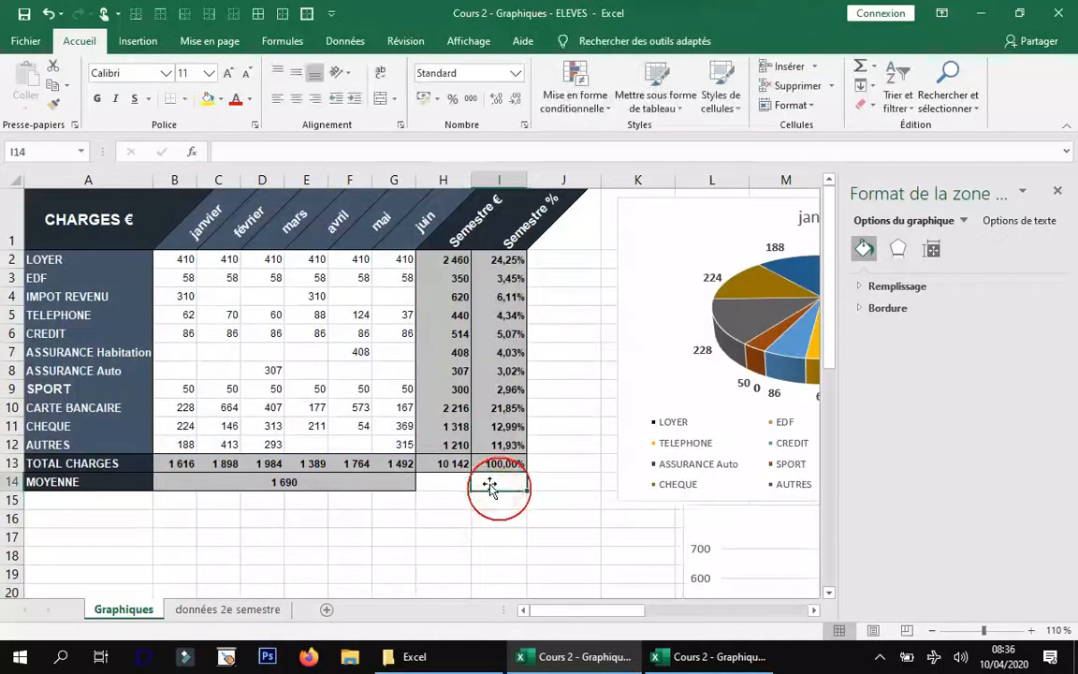
pyautogui.click(137, 42)
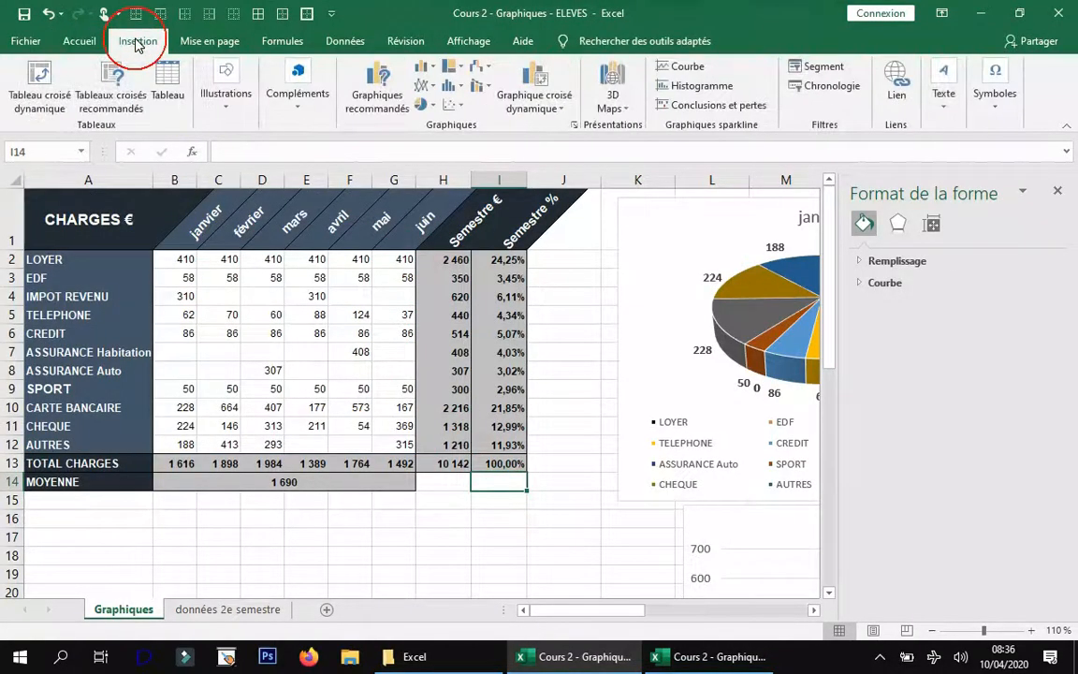
pyautogui.click(89, 219)
pyautogui.moveTo(72, 217); pyautogui.dragTo(380, 438)
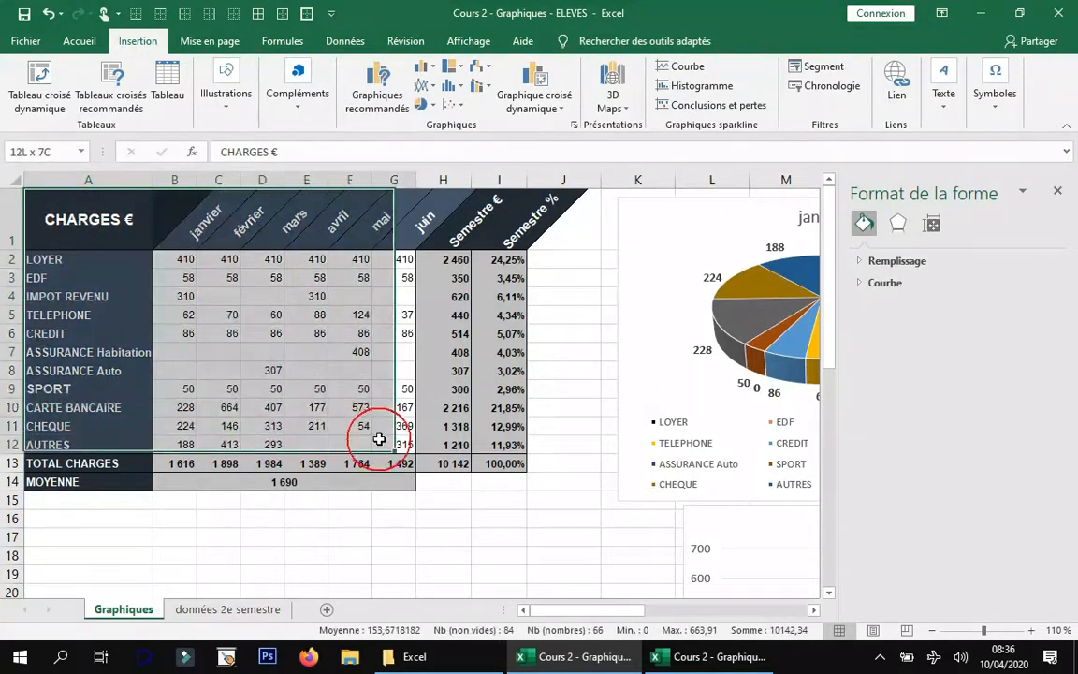
pyautogui.click(428, 89)
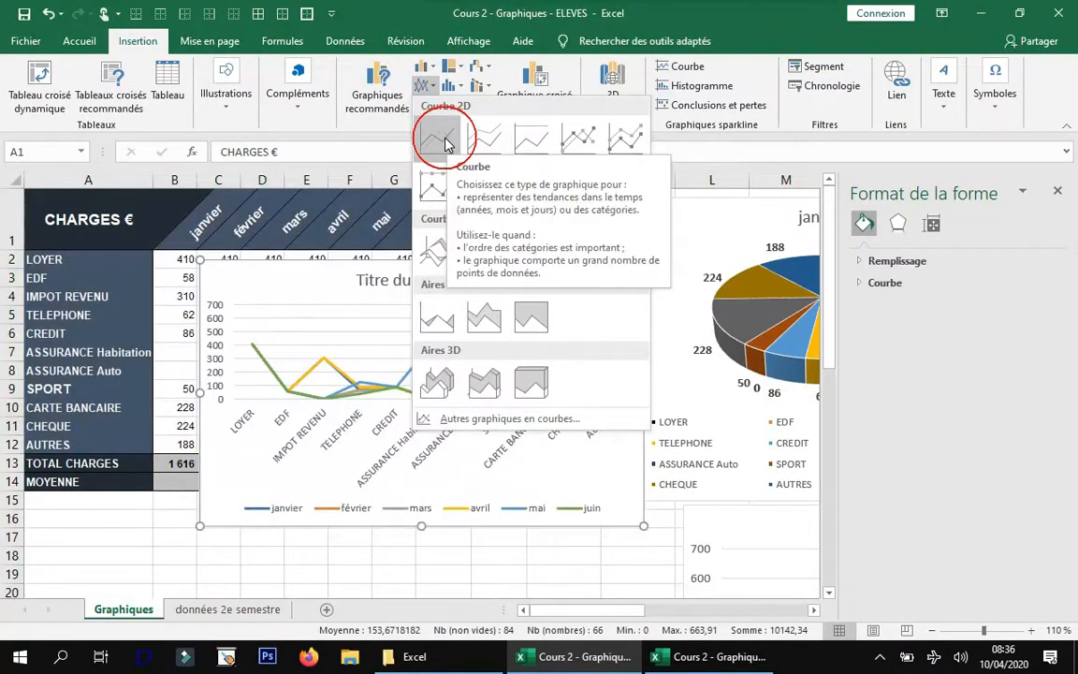
pyautogui.click(446, 138)
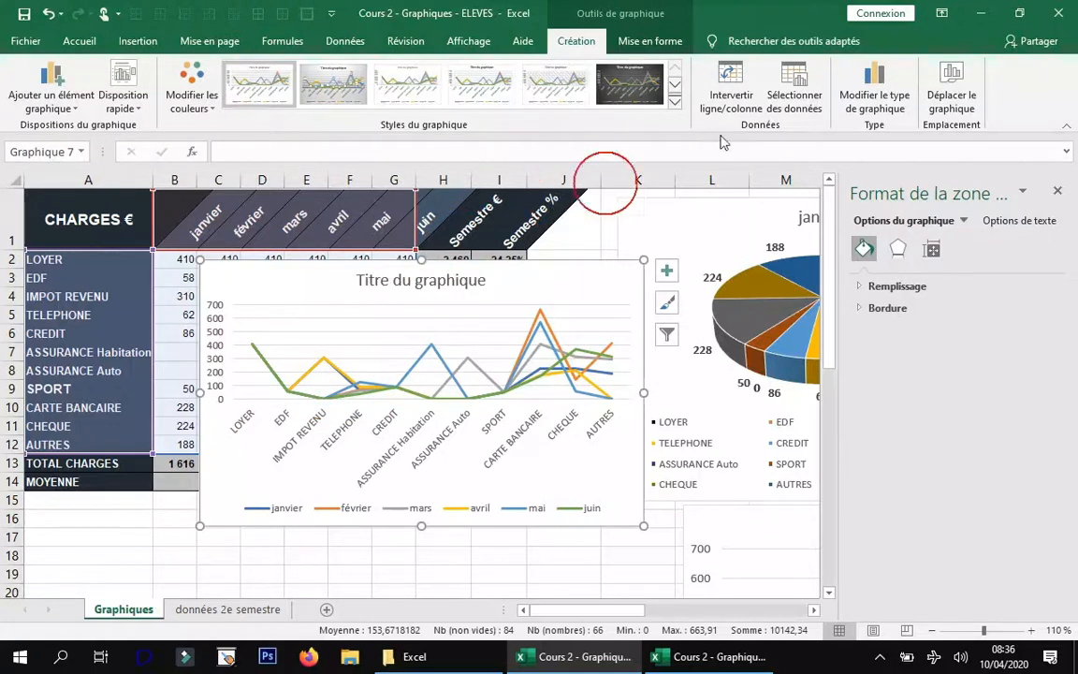
pyautogui.click(740, 96)
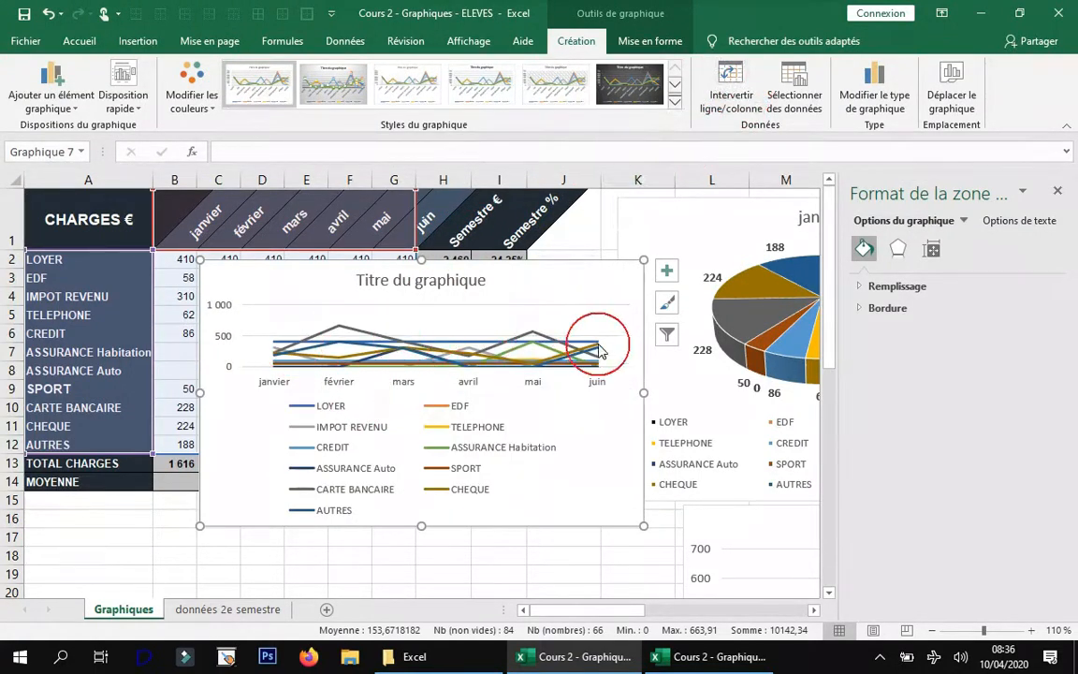
# Step: Enlarge the new line chart and place it over the charges table, spanning about columns A to L
pyautogui.moveTo(206, 267); pyautogui.dragTo(72, 200)
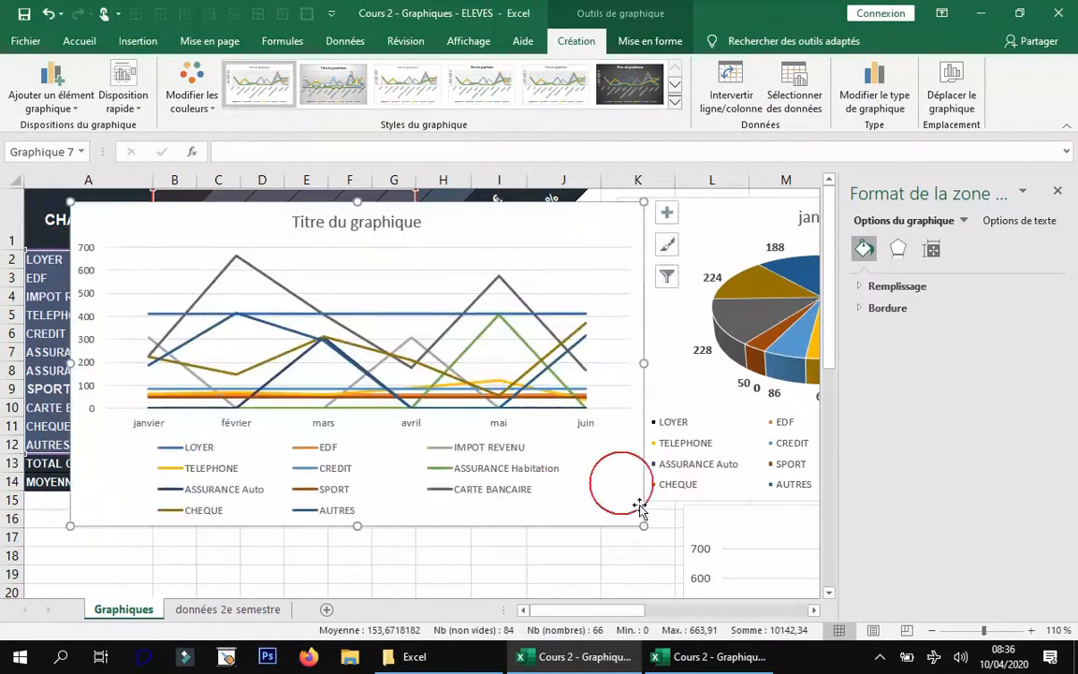
pyautogui.moveTo(644, 526); pyautogui.dragTo(782, 625)
pyautogui.moveTo(690, 237); pyautogui.dragTo(644, 242)
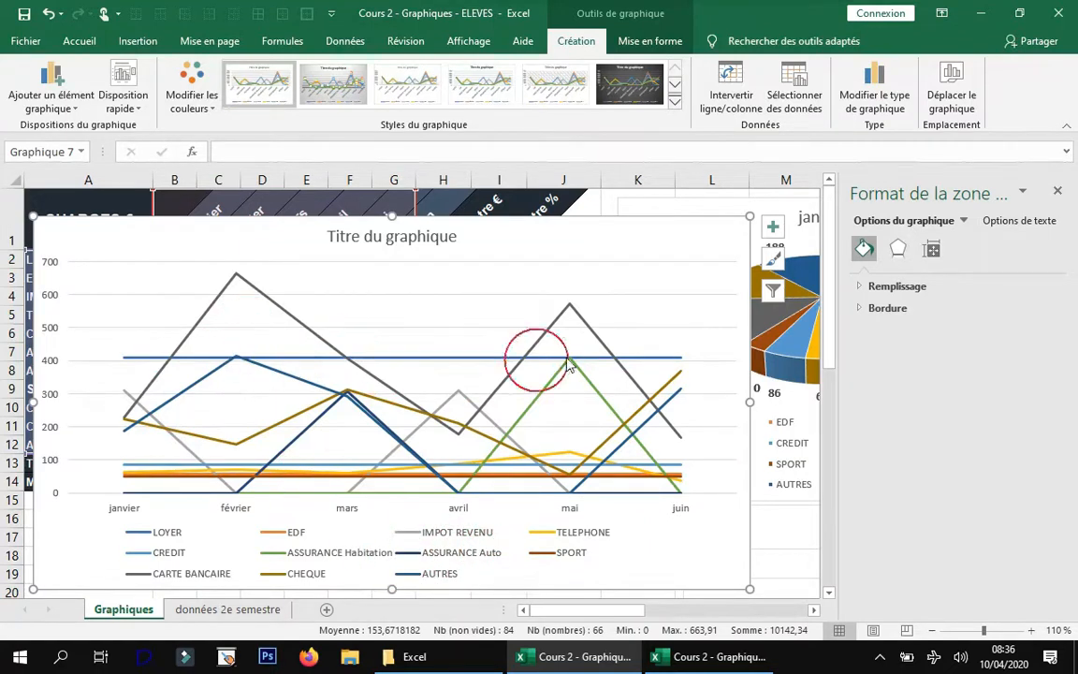
# Step: Compare the line chart's CHEQUE values and other curves with the charges table, temporarily moving the chart off the table
pyautogui.moveTo(553, 473)
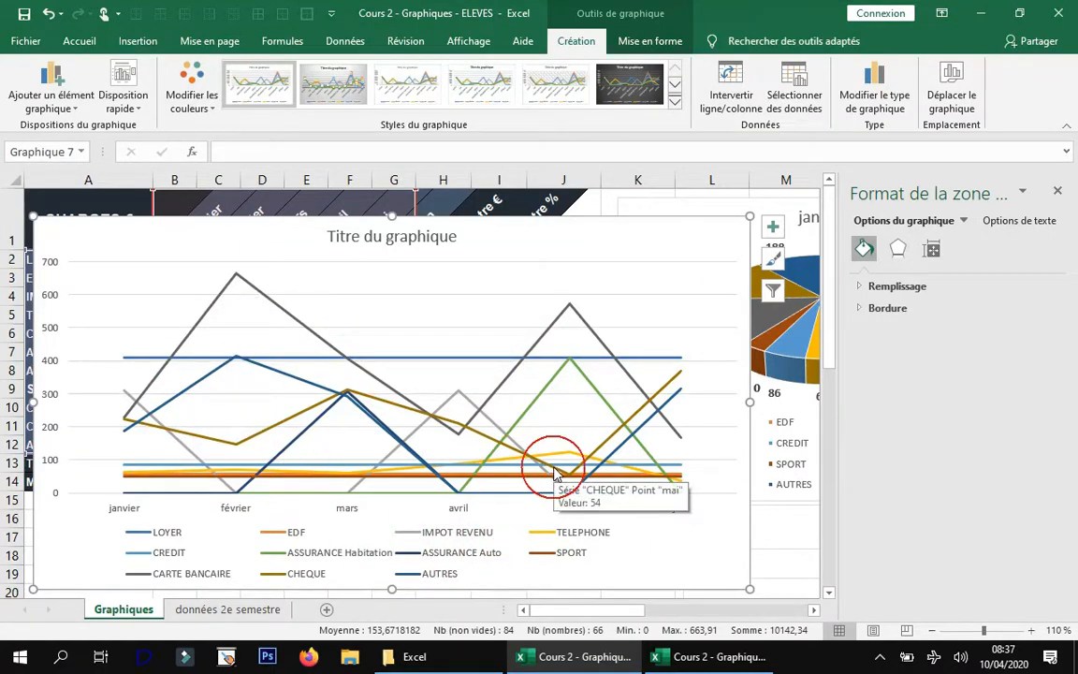
pyautogui.moveTo(559, 239); pyautogui.dragTo(575, 460)
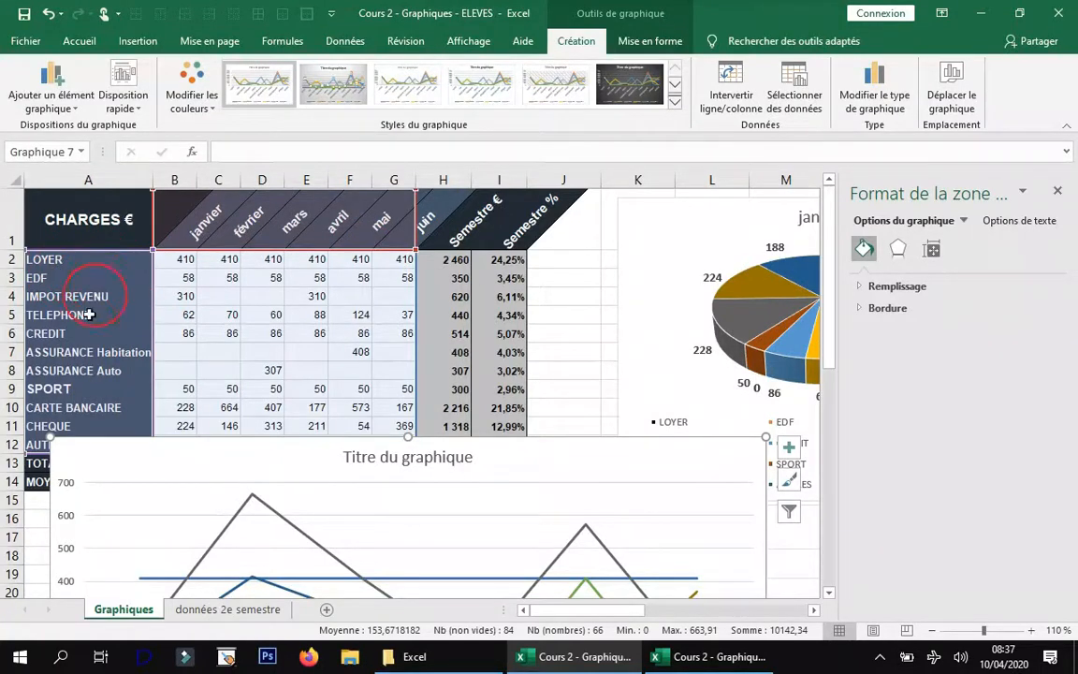
pyautogui.moveTo(578, 454); pyautogui.dragTo(570, 236)
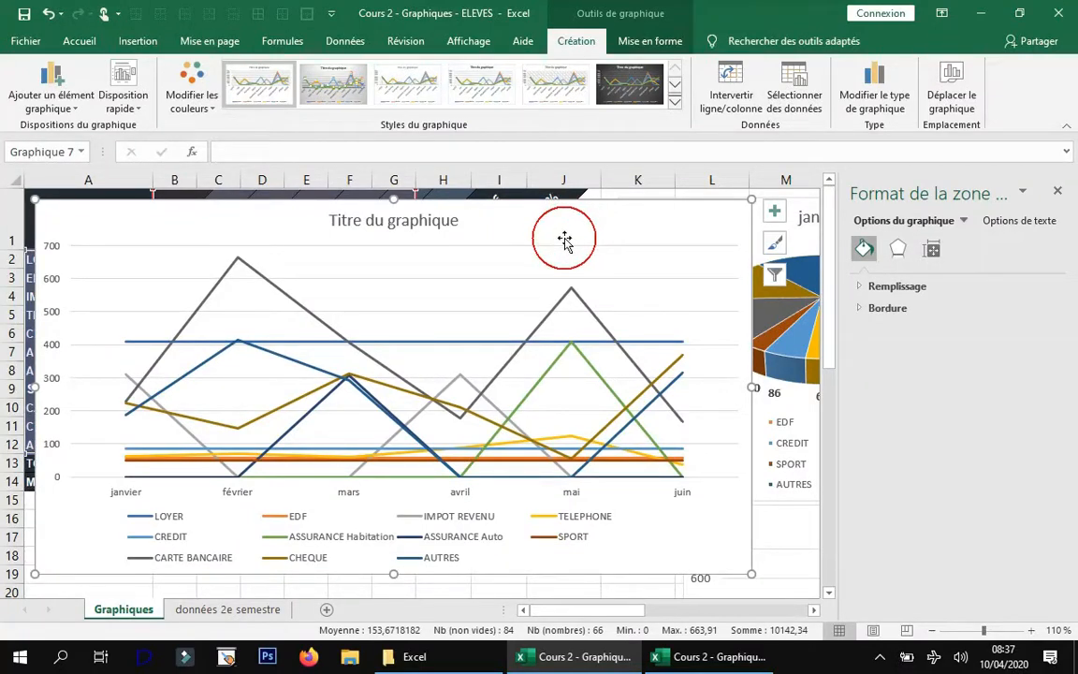
# Step: Delete the flat LOYER, CREDIT, SPORT and EDF series from the line chart
pyautogui.click(421, 342)
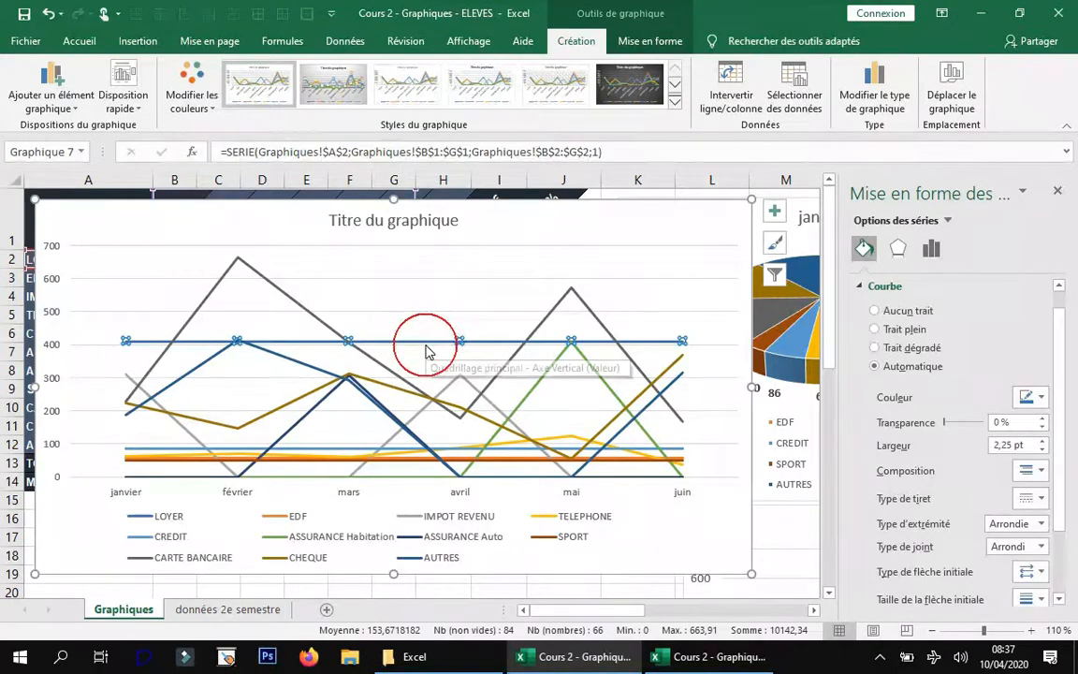
pyautogui.press('Delete')
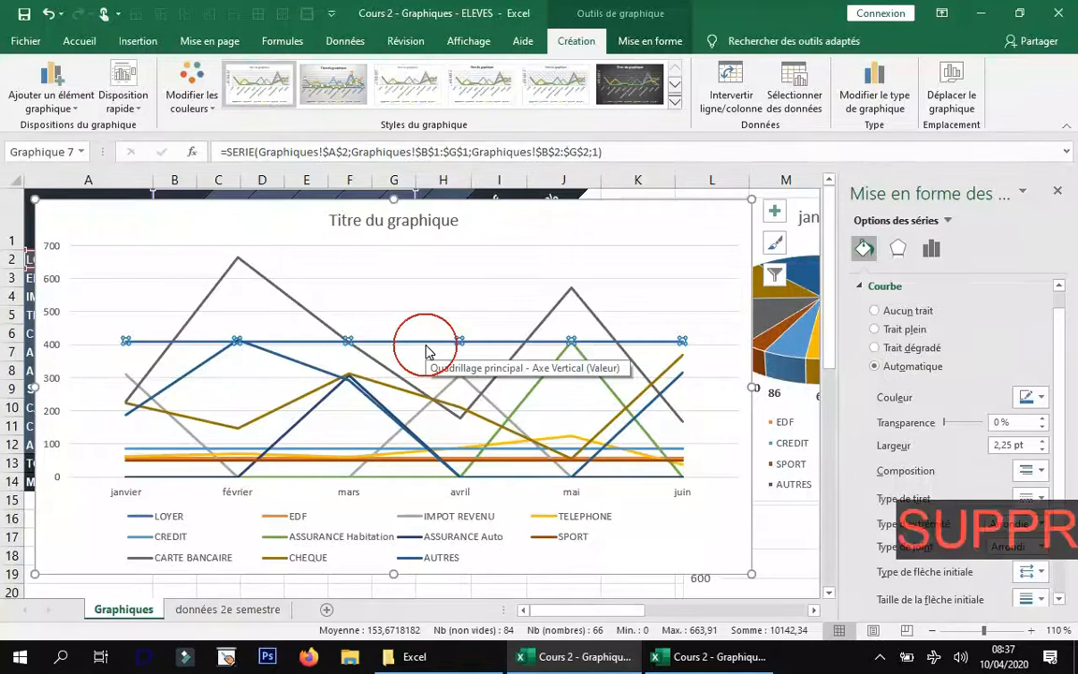
pyautogui.click(349, 447)
pyautogui.press('Delete')
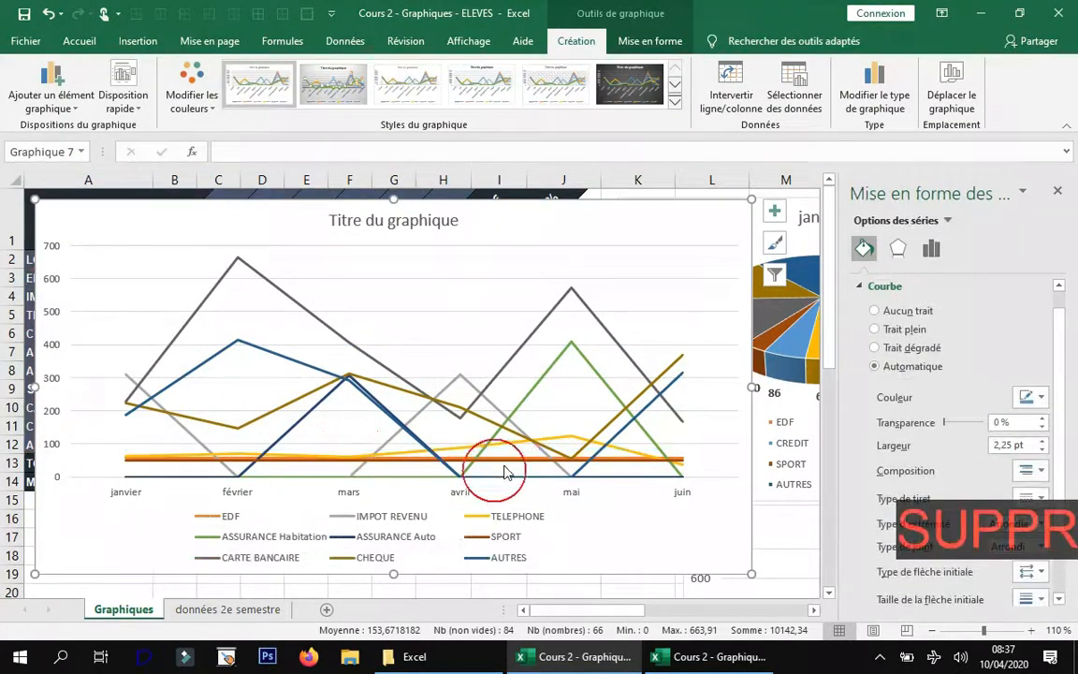
pyautogui.click(508, 465)
pyautogui.press('Delete')
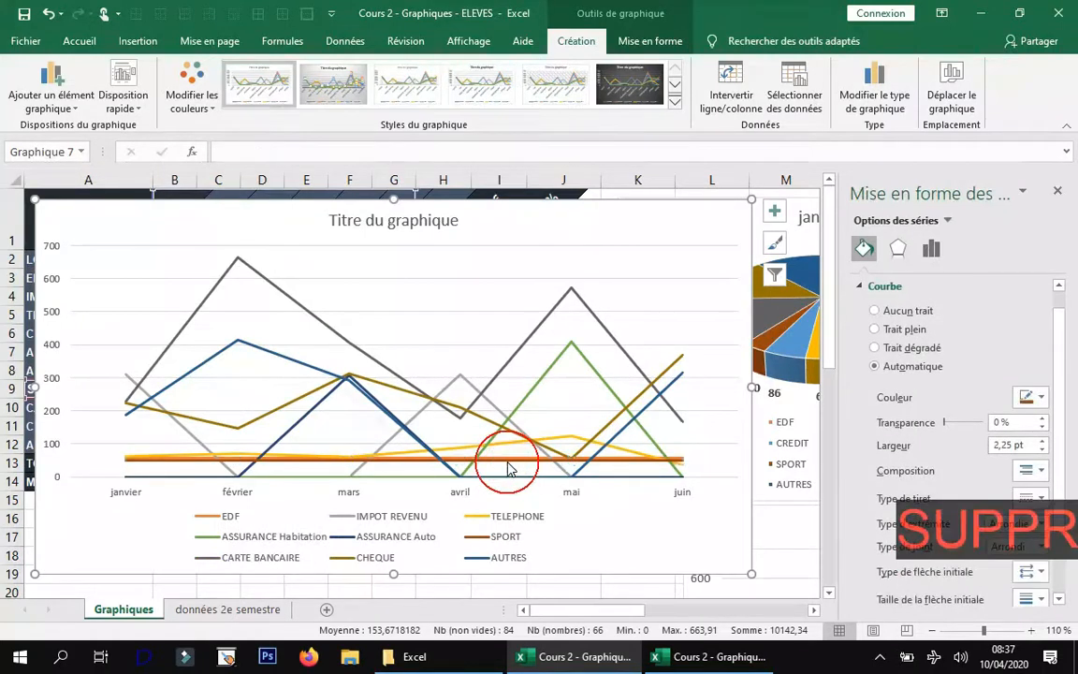
pyautogui.click(511, 477)
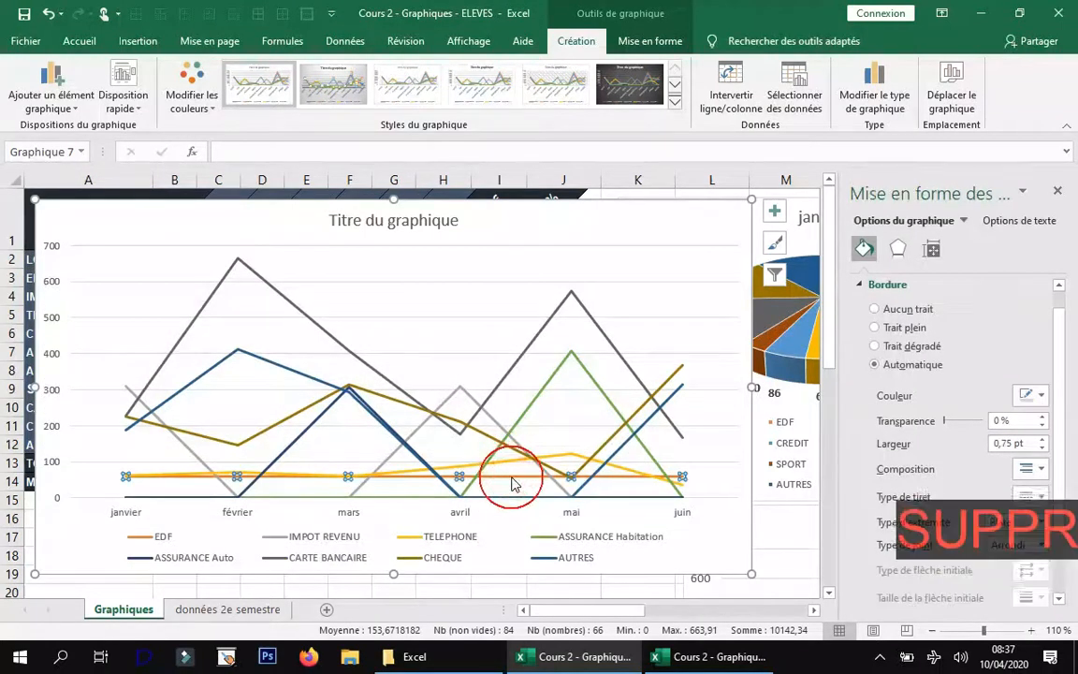
pyautogui.press('Delete')
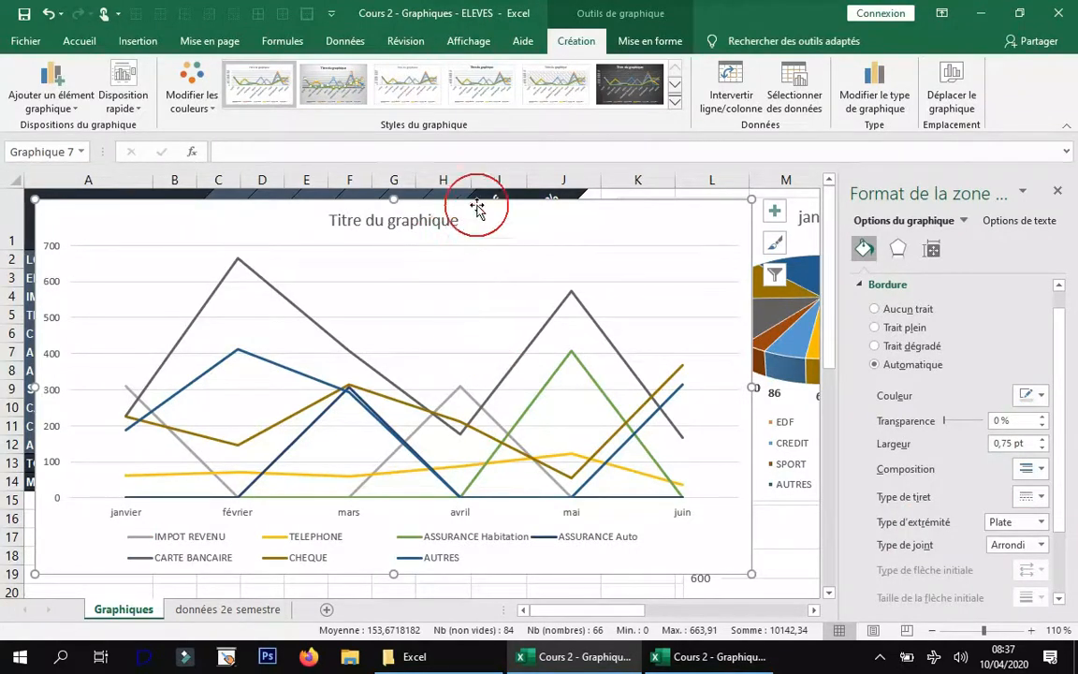
# Step: Replace the line chart's placeholder title with "Evo semestre"
pyautogui.click(393, 220)
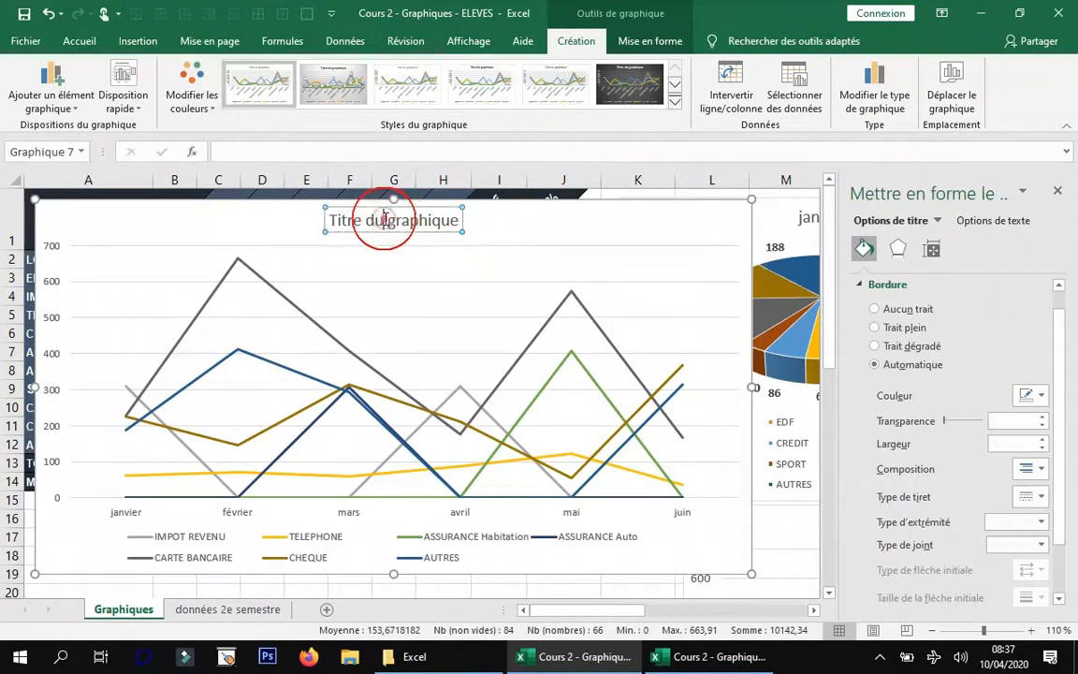
pyautogui.tripleClick(385, 220)
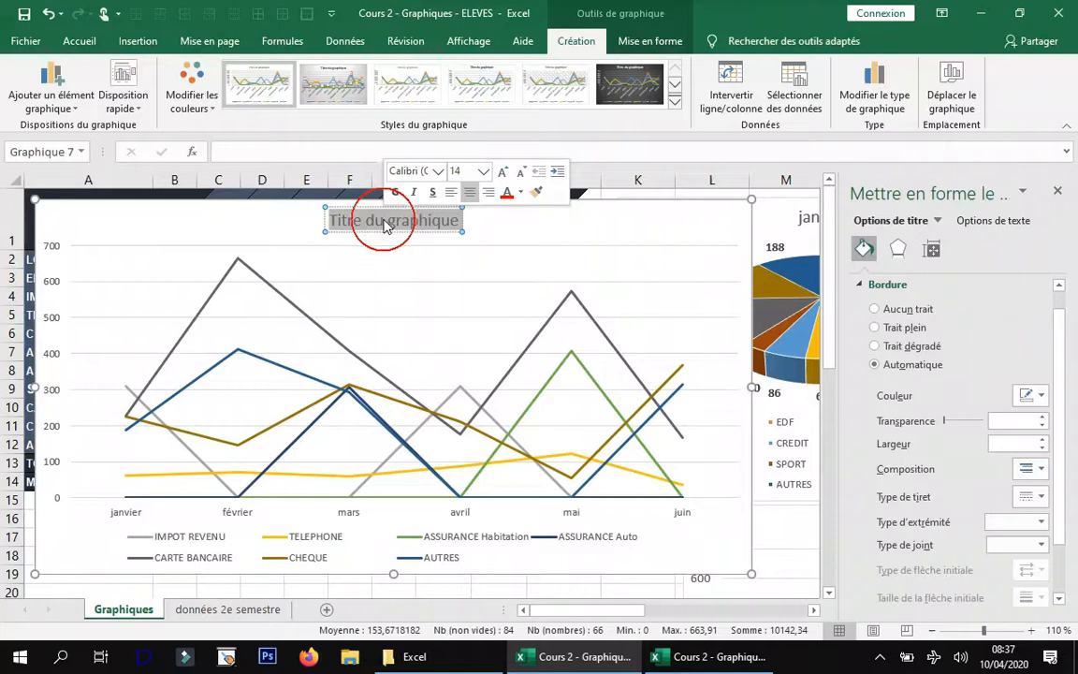
pyautogui.write('Evo semestre')
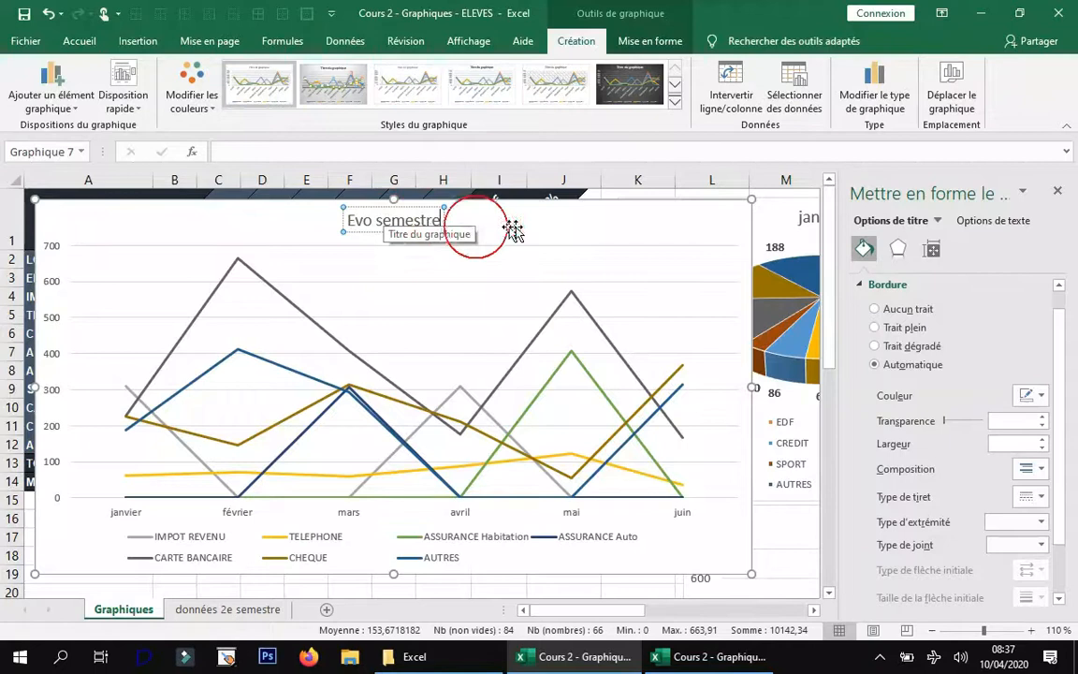
pyautogui.click(484, 328)
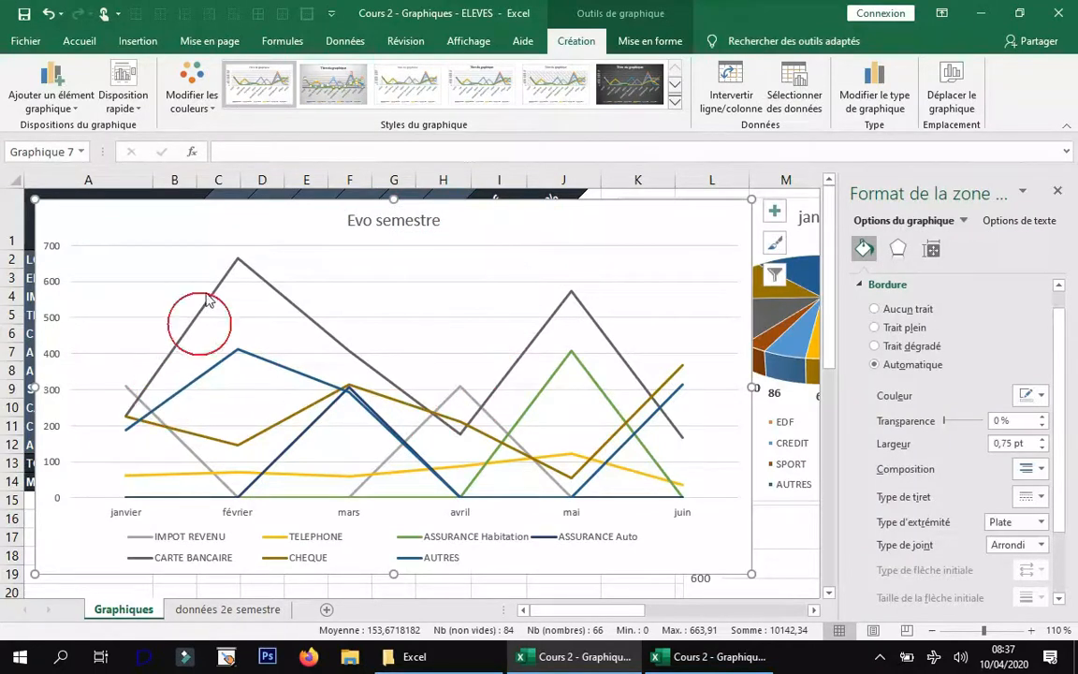
# Step: Compare the remaining curves with the charges table, and select the ASSURANCE Habitation series to examine its monthly points
pyautogui.moveTo(619, 217)
pyautogui.mouseDown()
pyautogui.moveTo(634, 375)
pyautogui.moveTo(626, 493)
pyautogui.mouseUp()
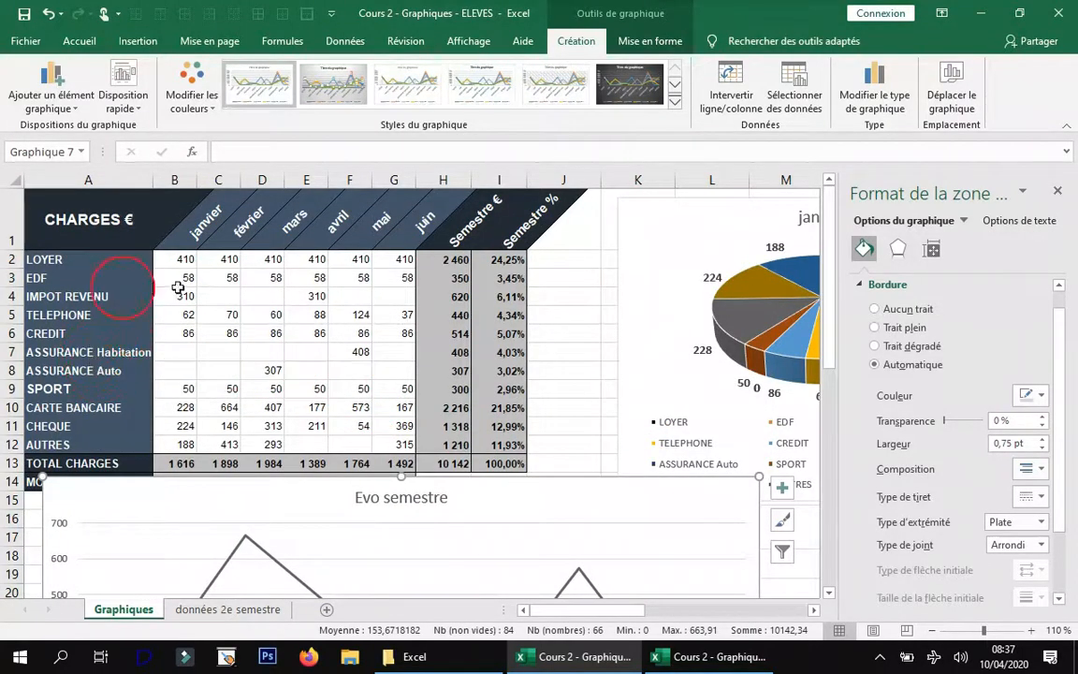
pyautogui.moveTo(559, 493)
pyautogui.mouseDown()
pyautogui.moveTo(570, 269)
pyautogui.moveTo(558, 231)
pyautogui.mouseUp()
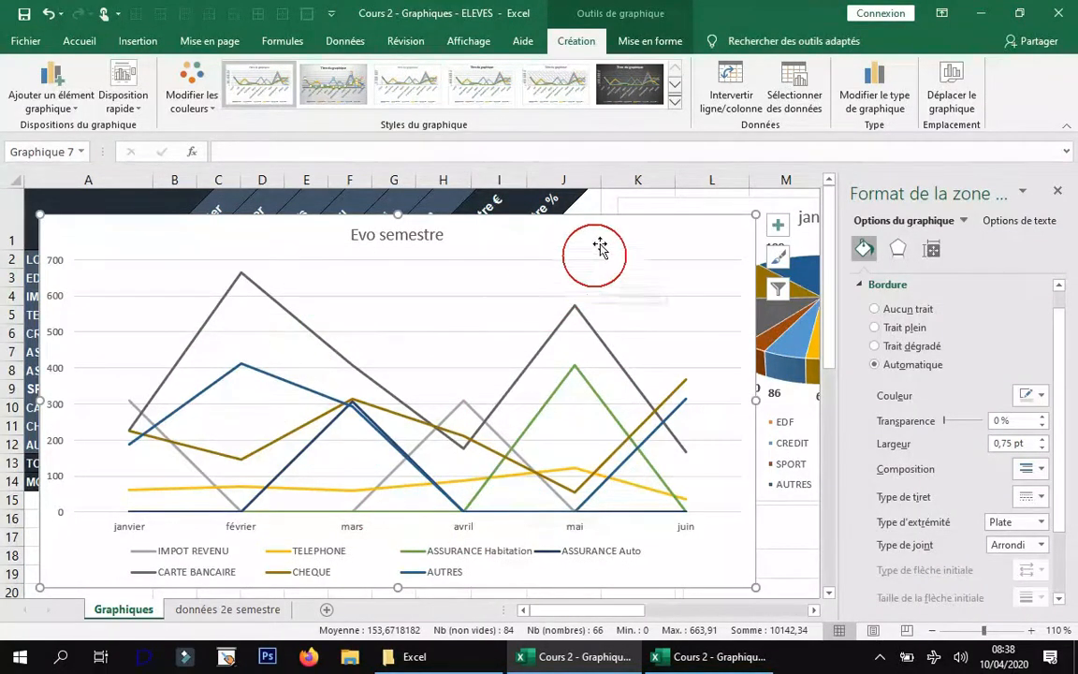
pyautogui.moveTo(600, 245); pyautogui.dragTo(595, 233)
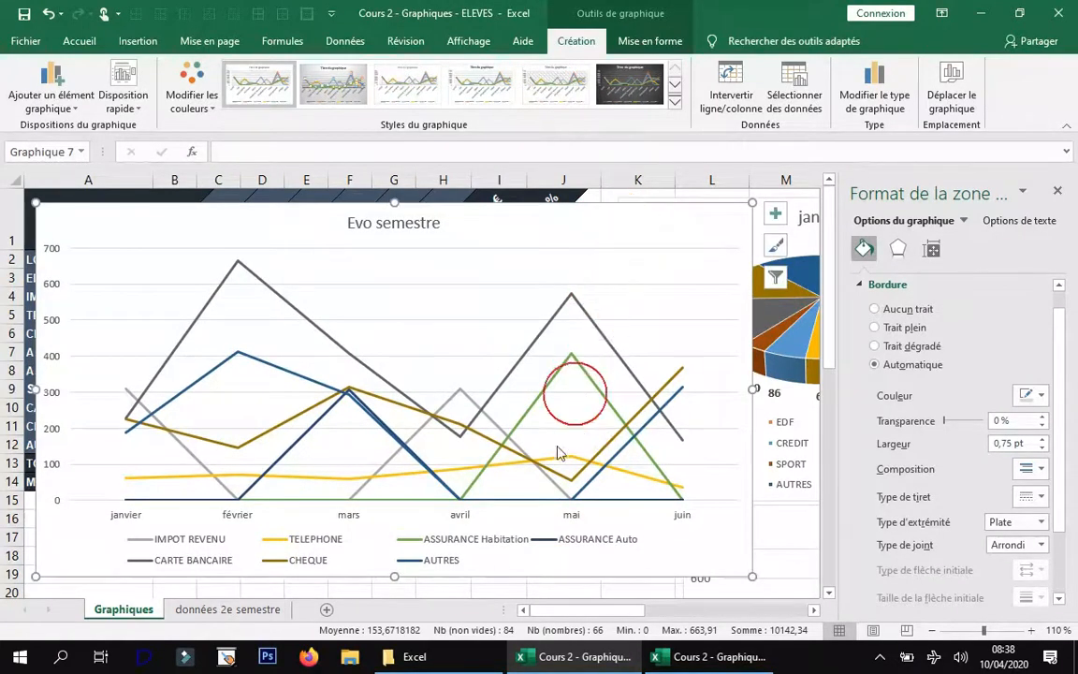
pyautogui.click(545, 391)
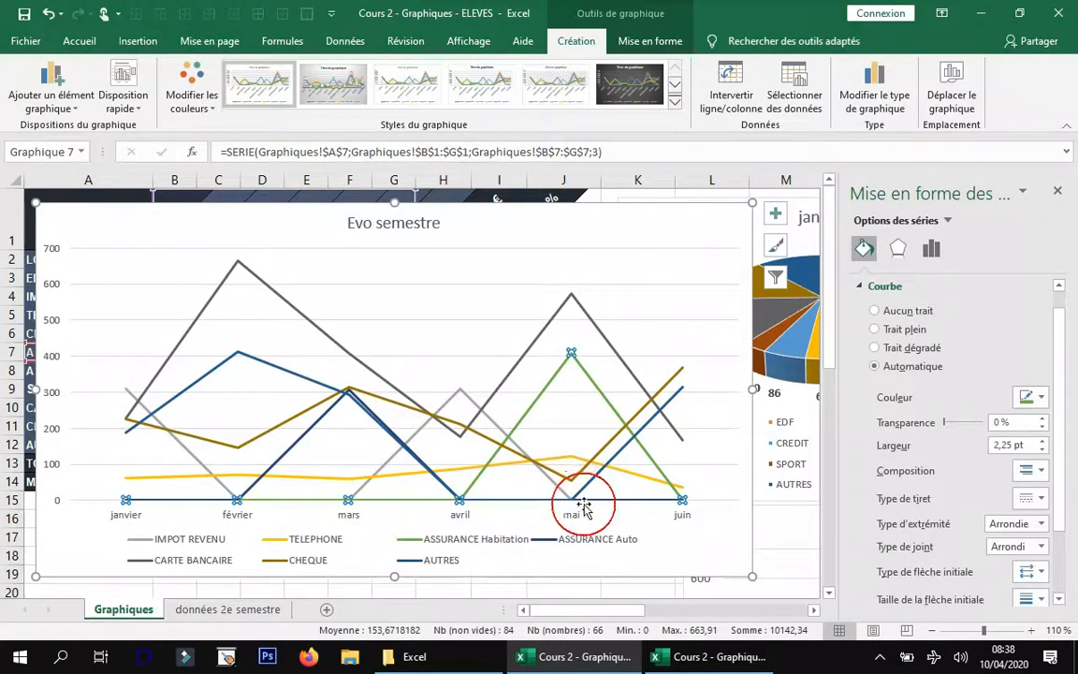
# Step: Change the IMPOT REVENU, ASSURANCE Habitation and ASSURANCE Auto series to Histogramme groupé, keeping the other series as lines
pyautogui.rightClick(572, 357)
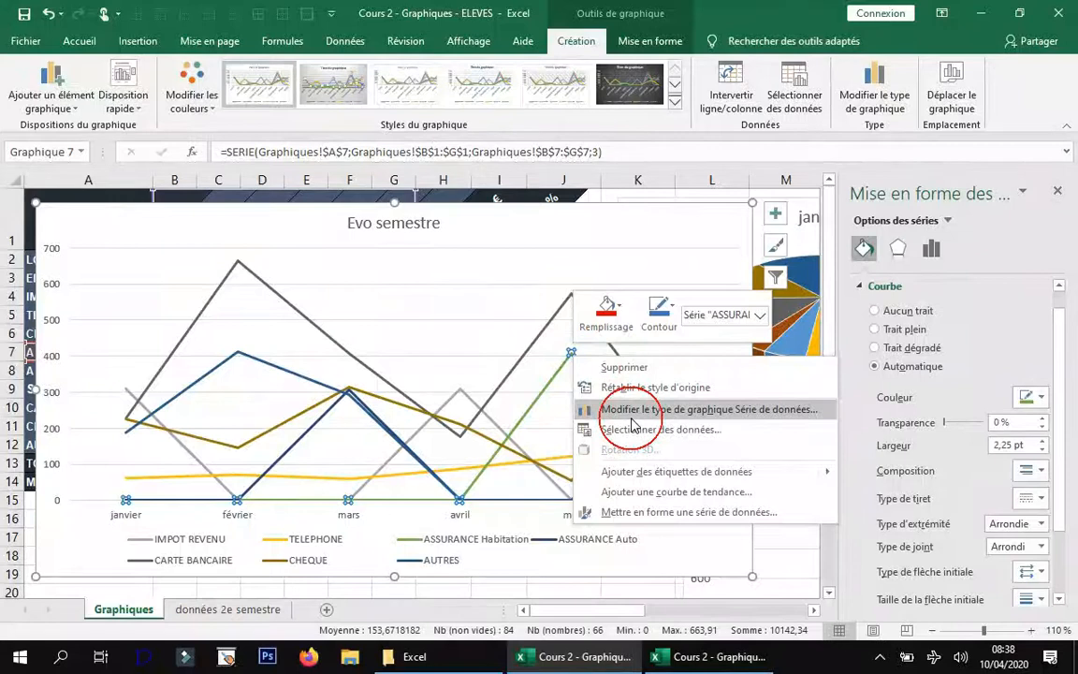
pyautogui.click(749, 408)
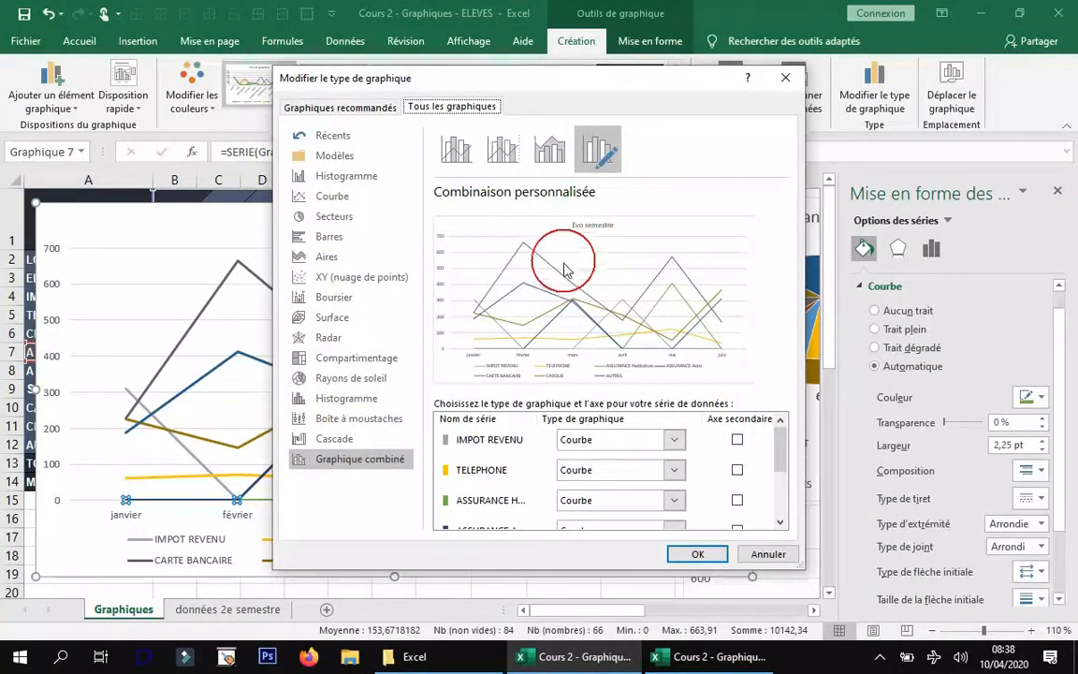
pyautogui.moveTo(779, 445)
pyautogui.mouseDown()
pyautogui.moveTo(774, 489)
pyautogui.moveTo(787, 435)
pyautogui.mouseUp()
pyautogui.click(671, 443)
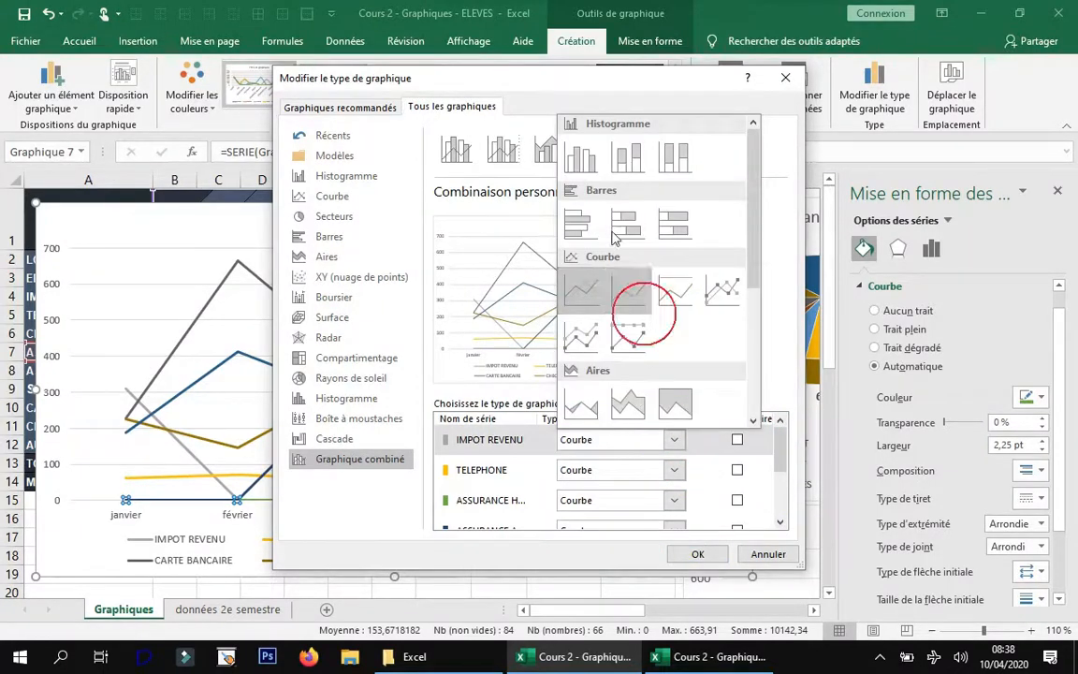
pyautogui.click(579, 156)
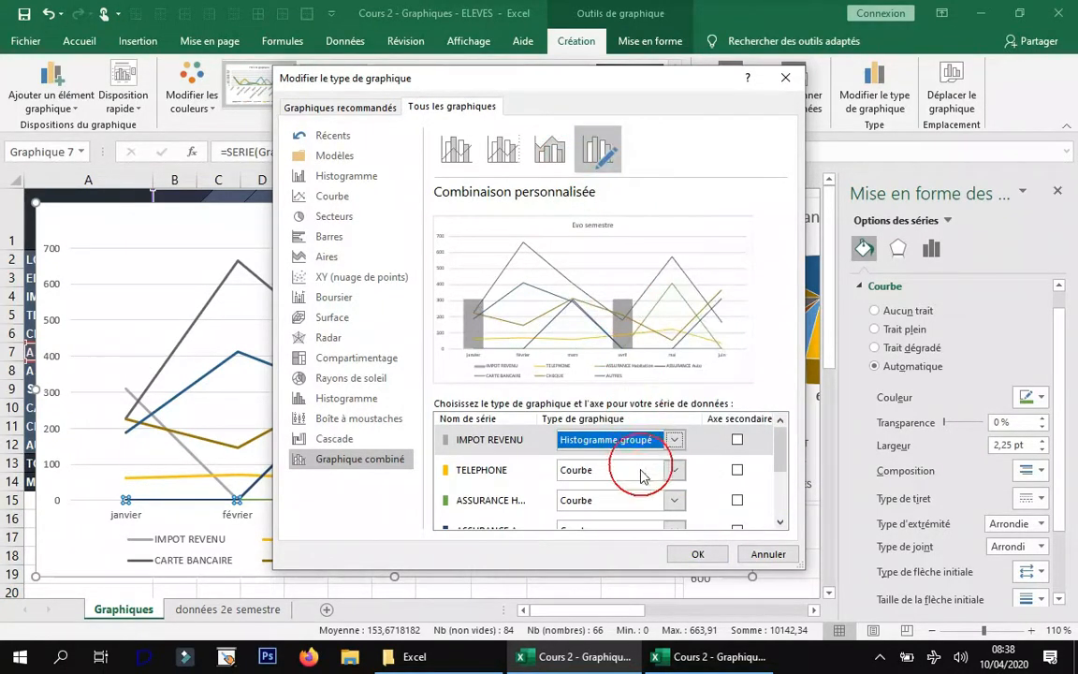
pyautogui.click(648, 501)
pyautogui.click(593, 216)
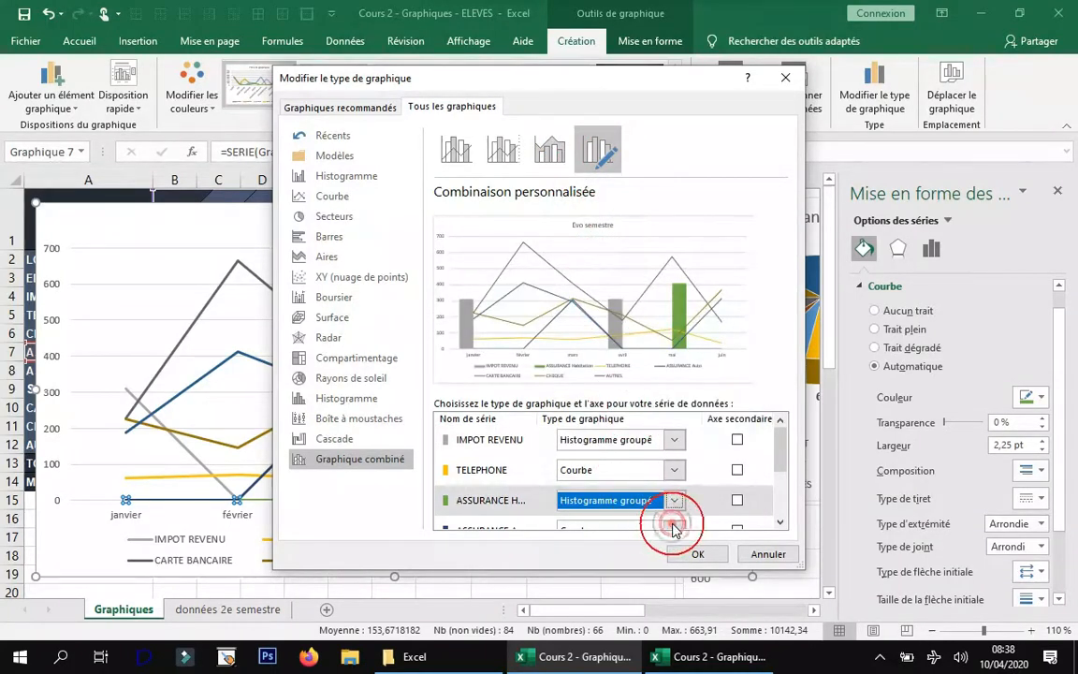
pyautogui.click(673, 526)
pyautogui.click(597, 223)
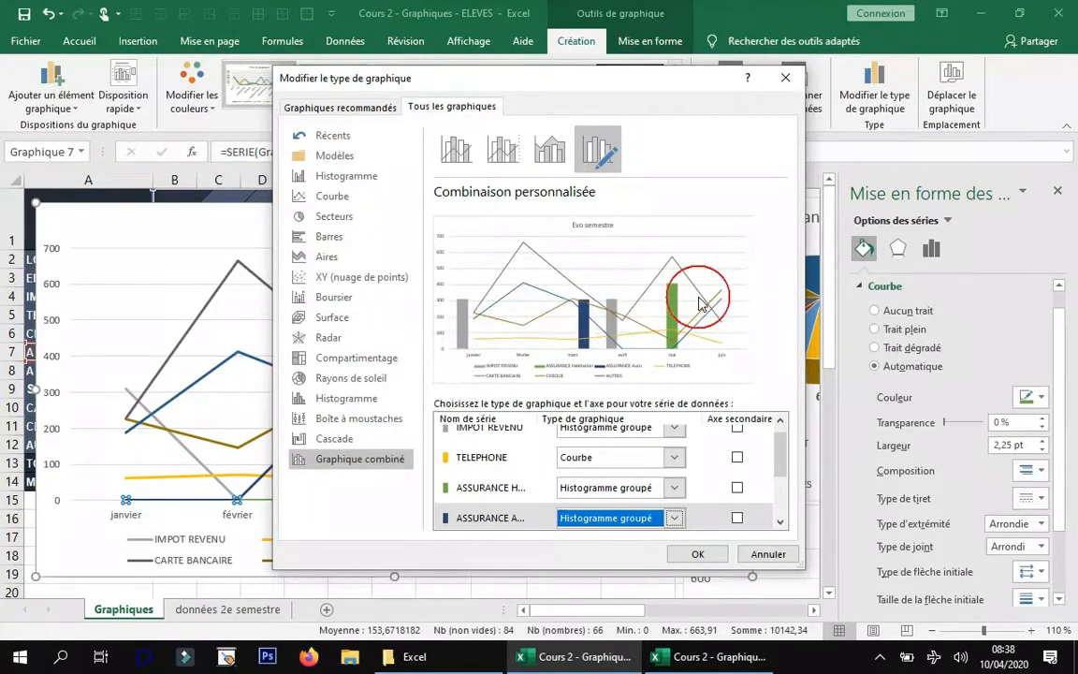
pyautogui.click(692, 554)
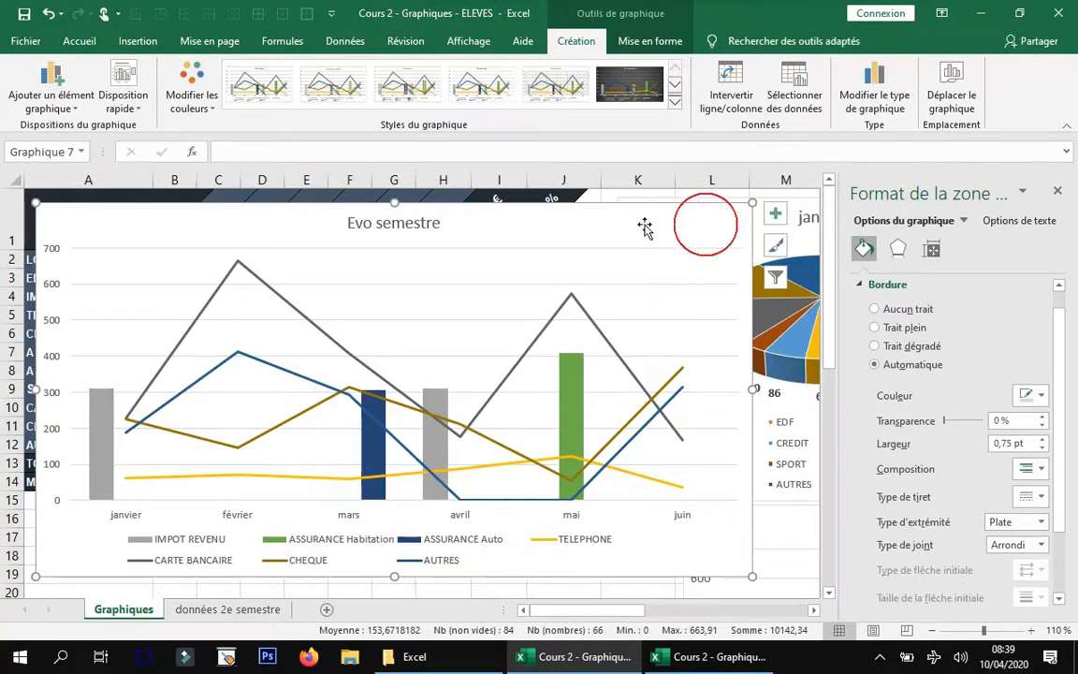
# Step: Open the formatting options of the chart's horizontal axis and examine its Options d'axe and Graduations settings
pyautogui.moveTo(238, 266)
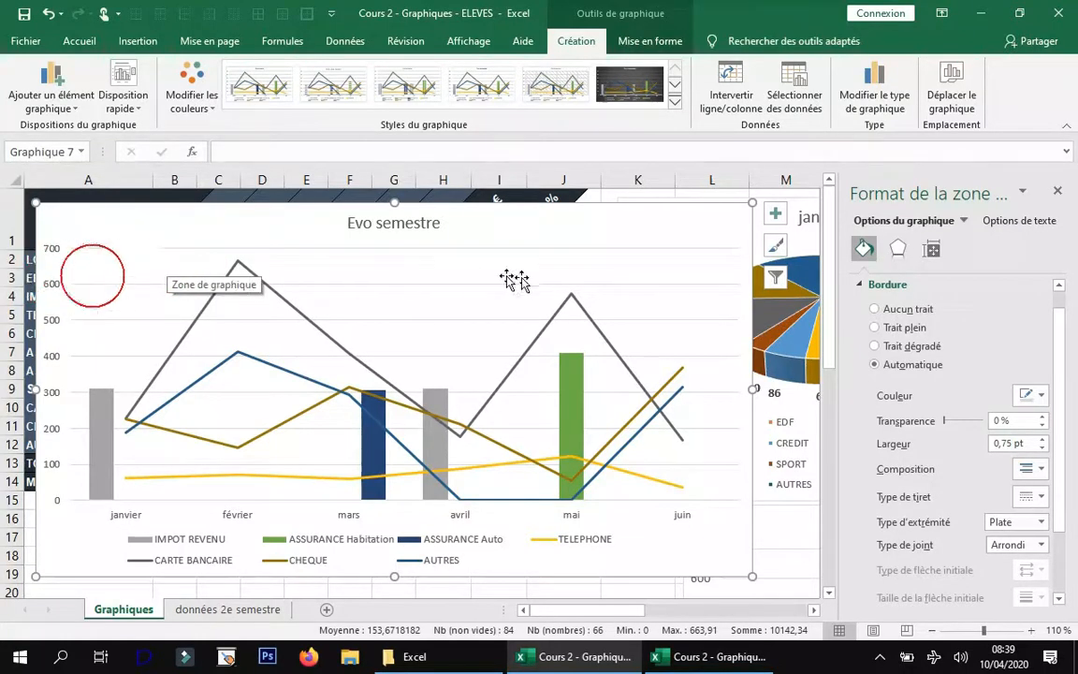
pyautogui.click(776, 215)
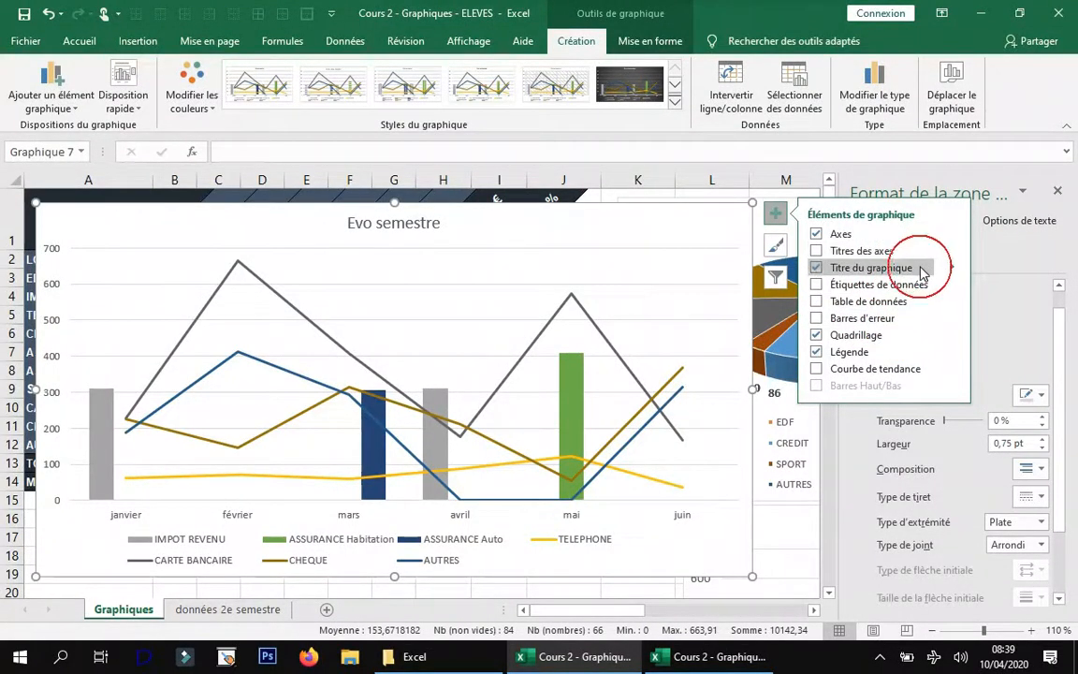
pyautogui.click(950, 234)
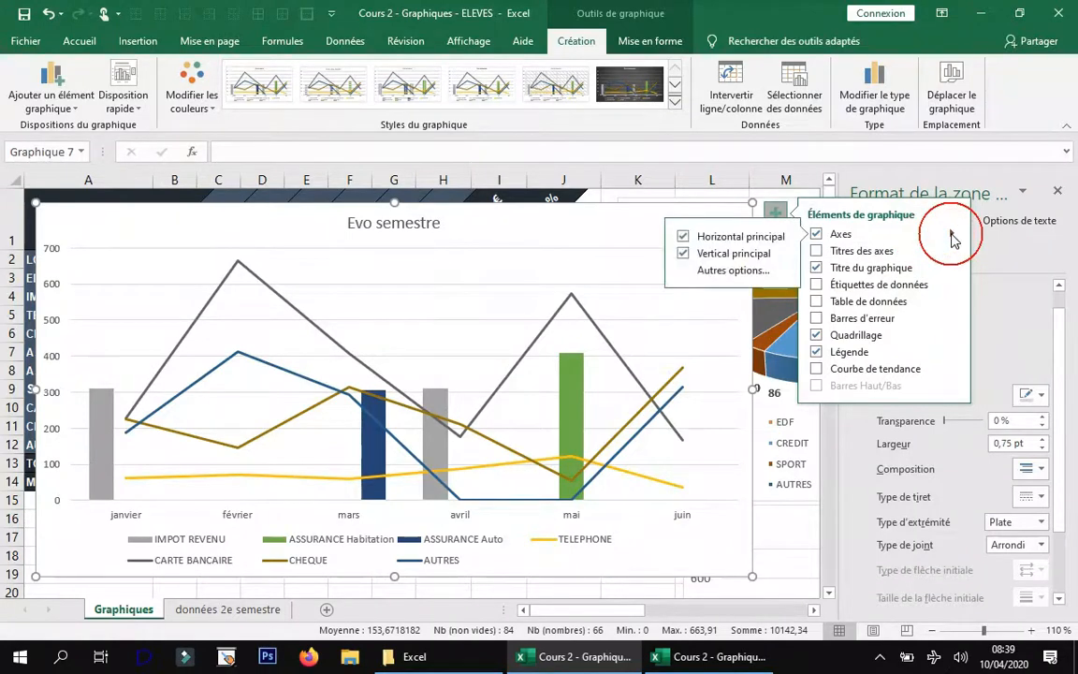
pyautogui.click(753, 272)
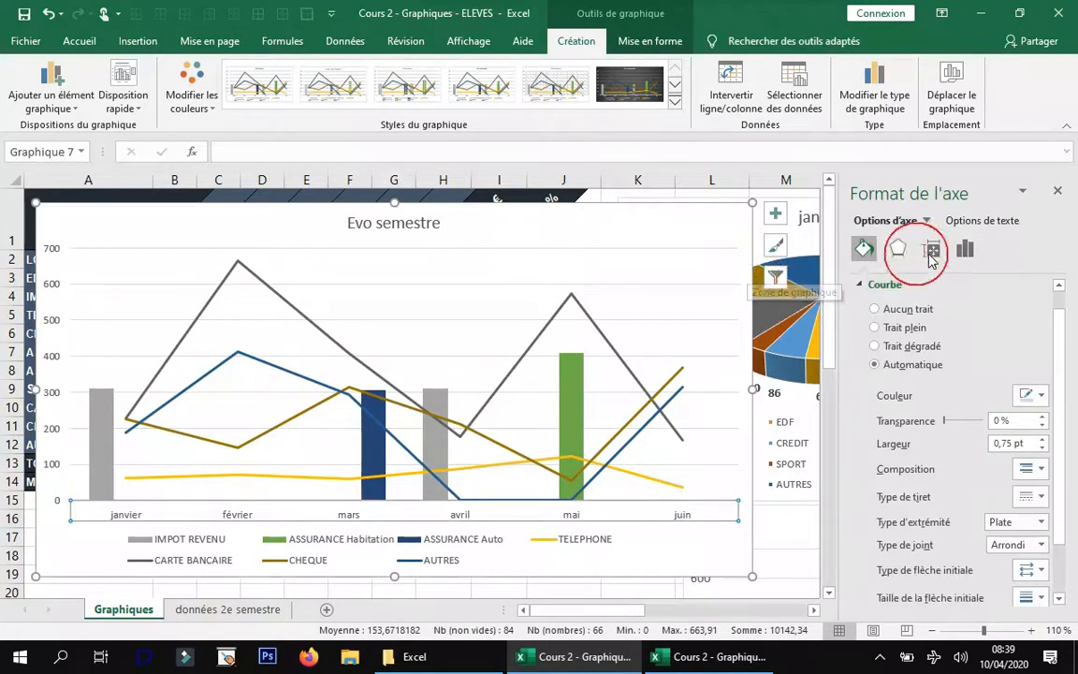
pyautogui.click(965, 249)
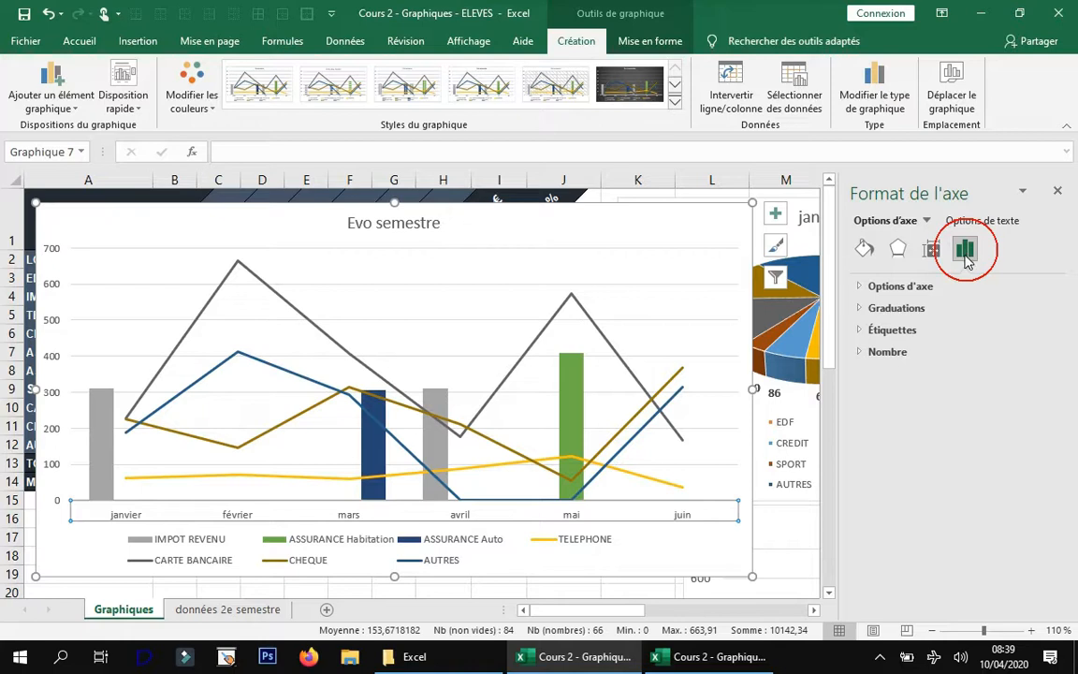
pyautogui.click(859, 288)
pyautogui.click(860, 290)
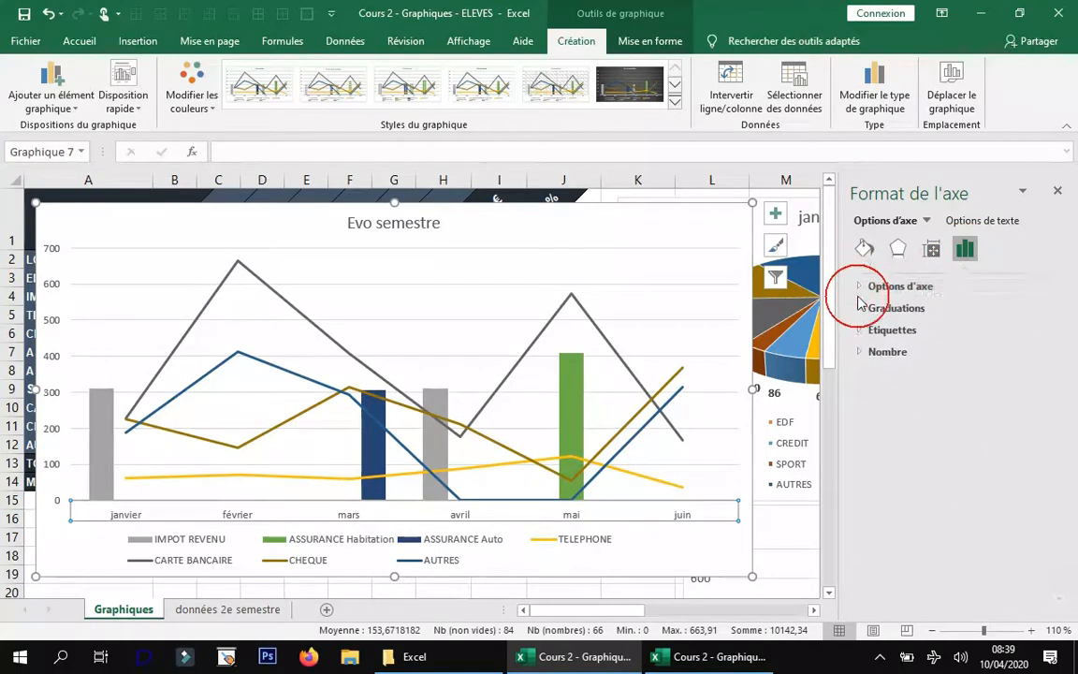
pyautogui.click(861, 309)
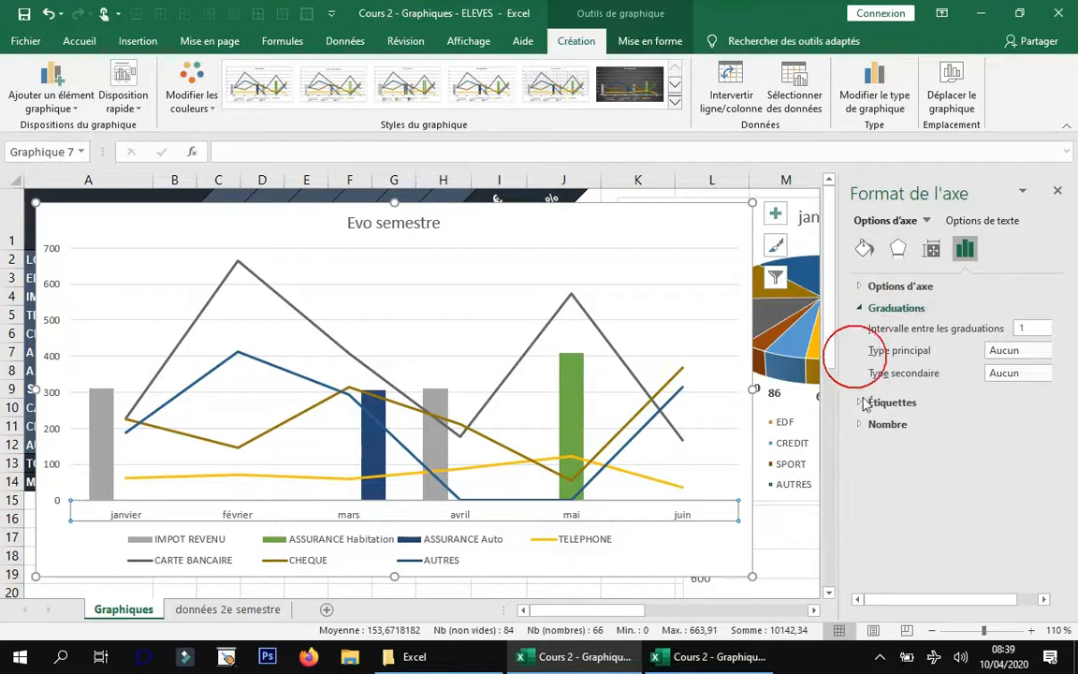
pyautogui.click(862, 308)
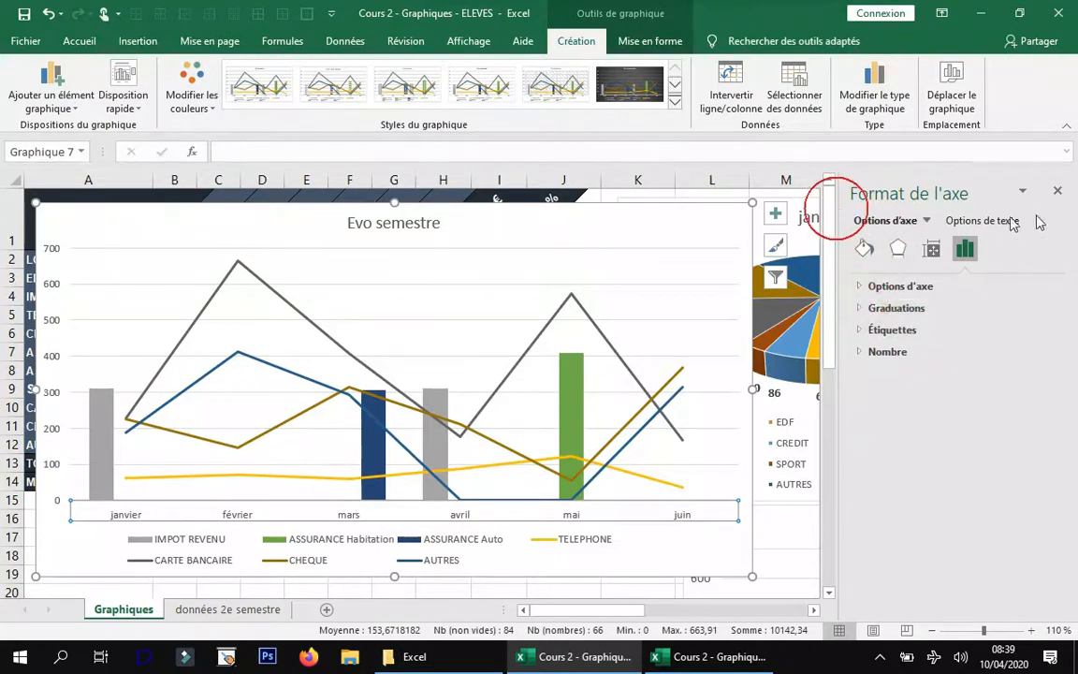
# Step: Add Horizontal mineur principal gridlines to the Evo semestre chart and view the formatting options of the main gridlines
pyautogui.click(775, 214)
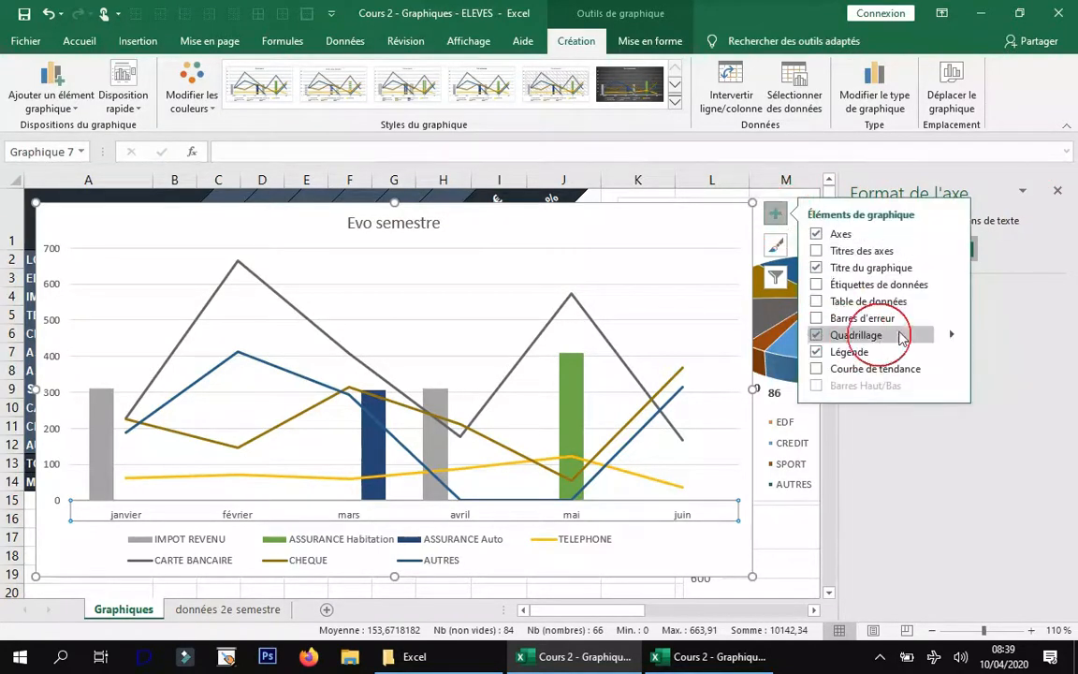
pyautogui.click(952, 335)
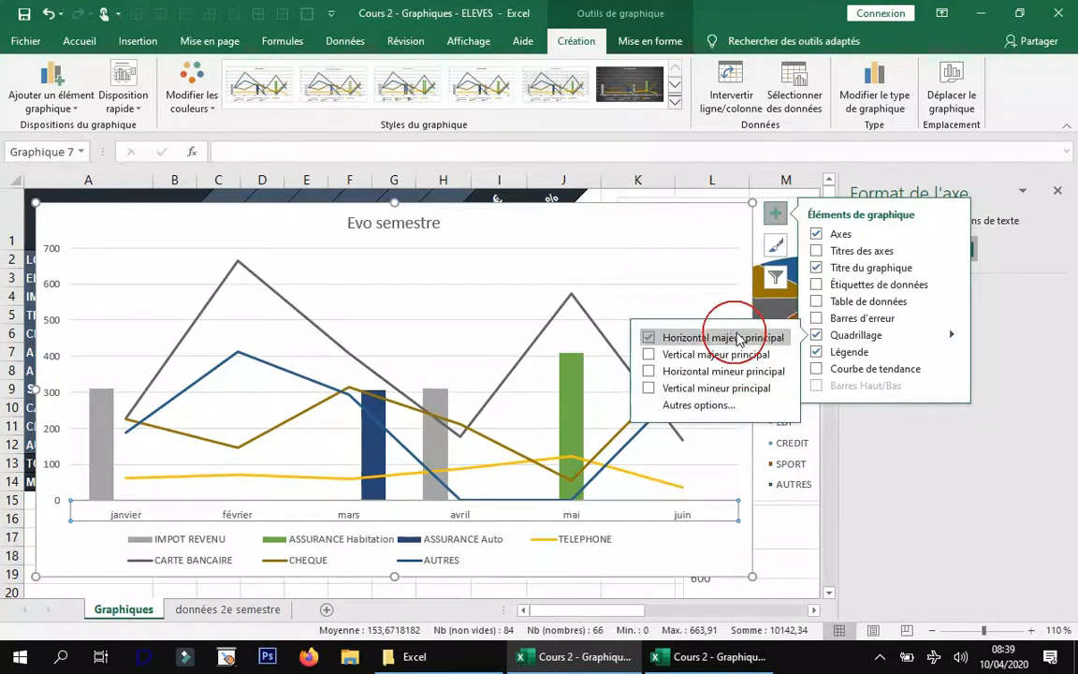
pyautogui.click(649, 373)
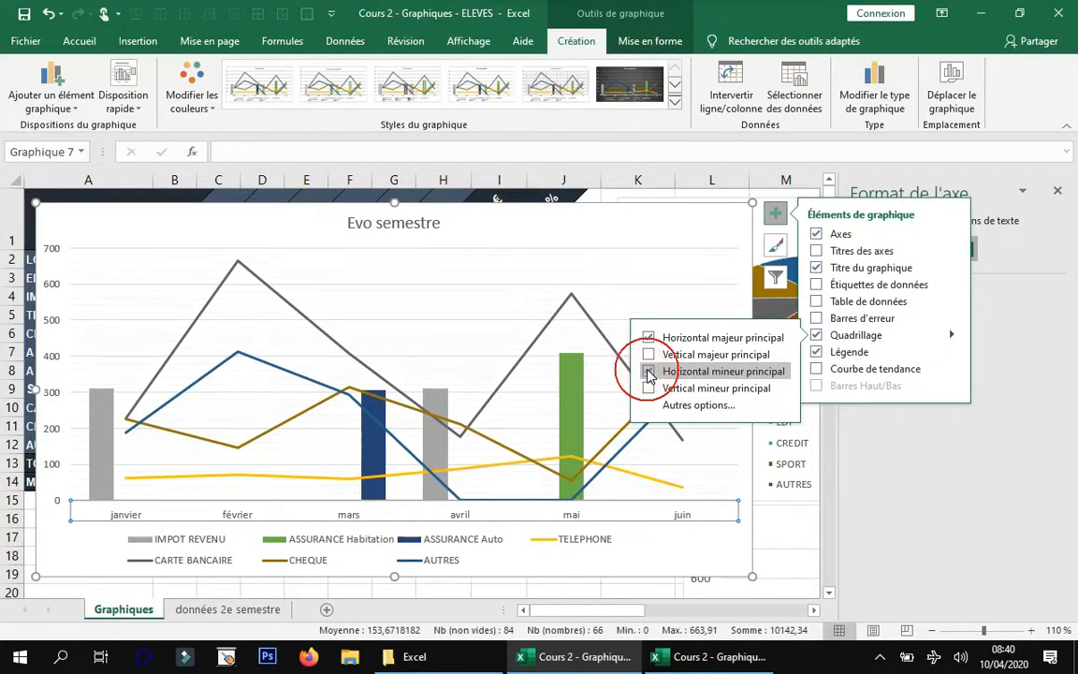
pyautogui.click(683, 405)
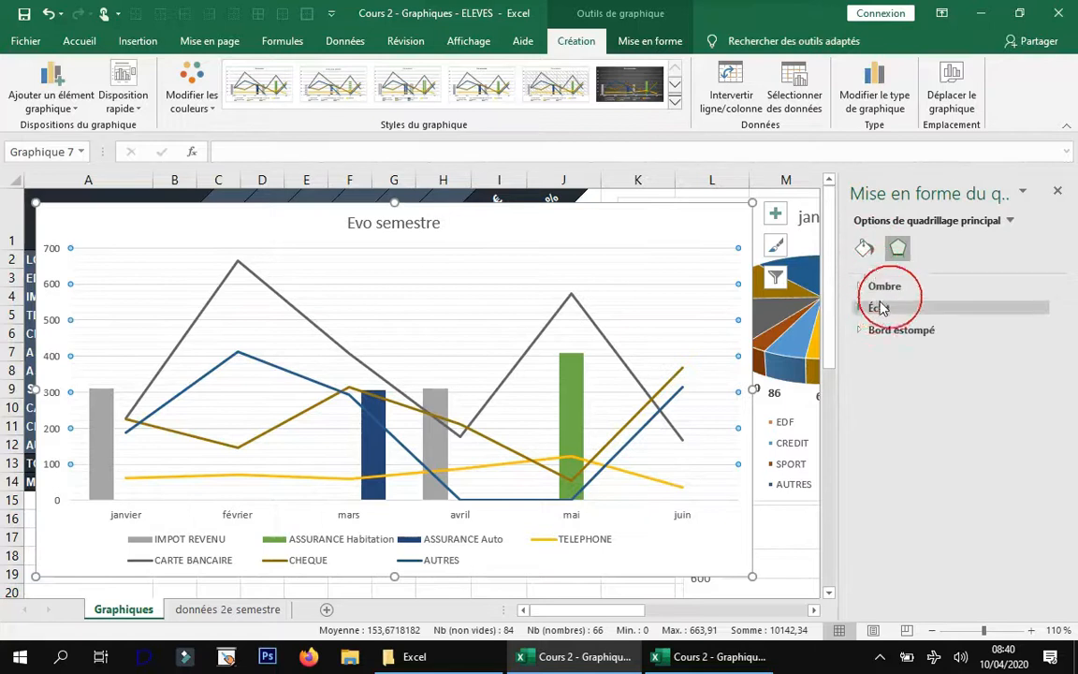
pyautogui.click(865, 250)
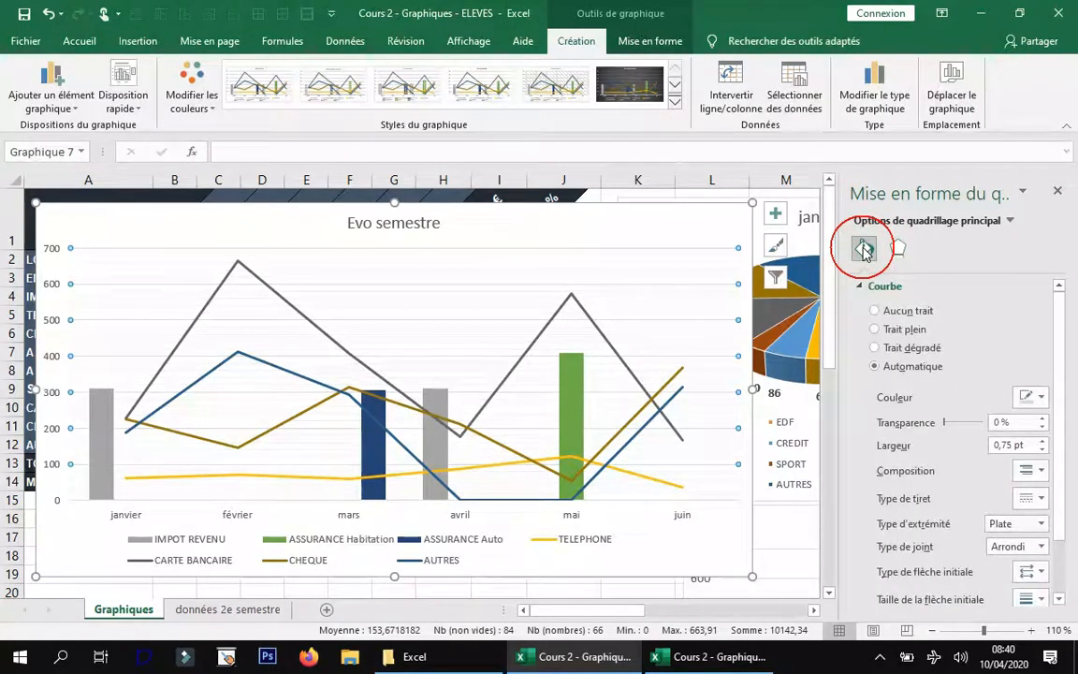
pyautogui.click(888, 244)
# Step: Return to the horizontal axis formatting and review its graduations, axis type, number and text alignment settings
pyautogui.click(775, 214)
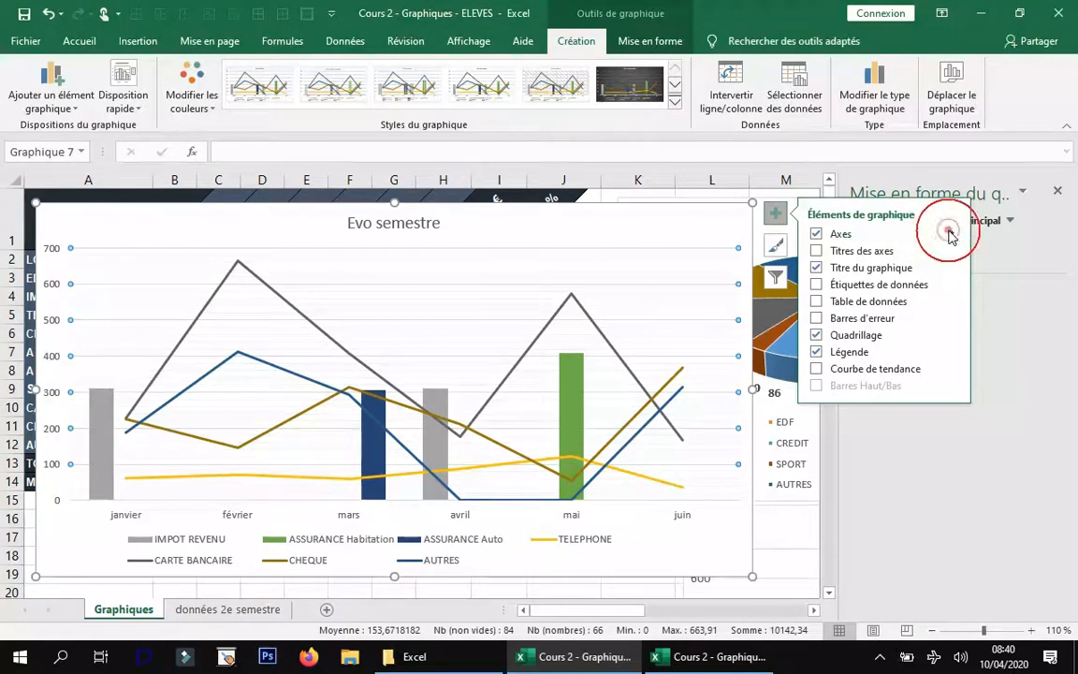
pyautogui.click(950, 233)
pyautogui.click(720, 270)
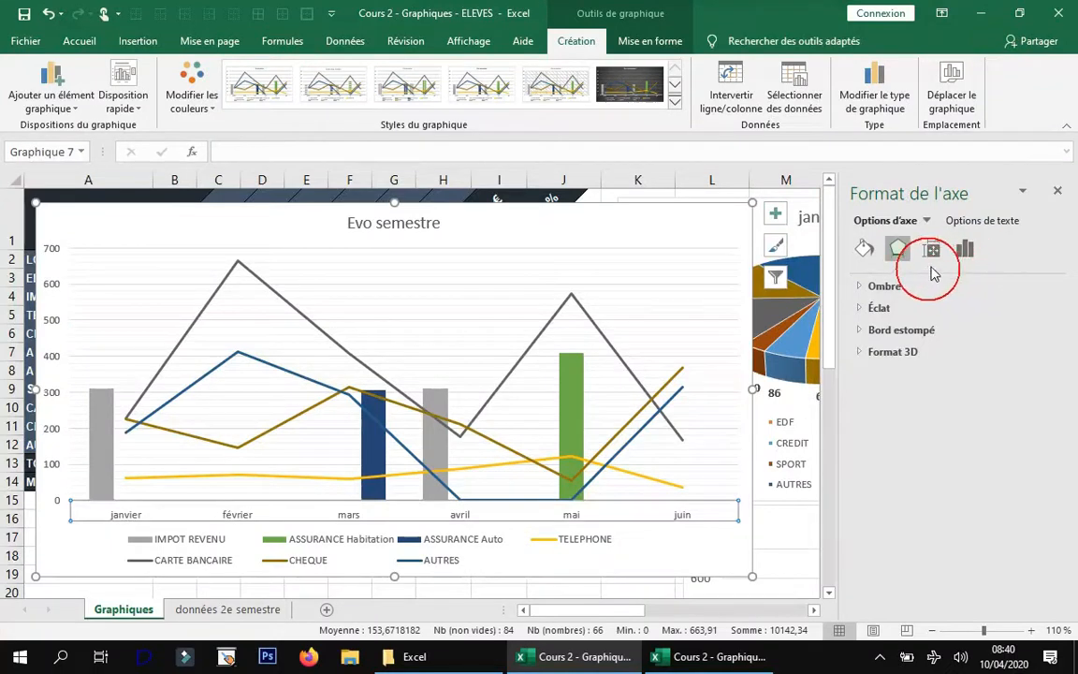
pyautogui.click(964, 253)
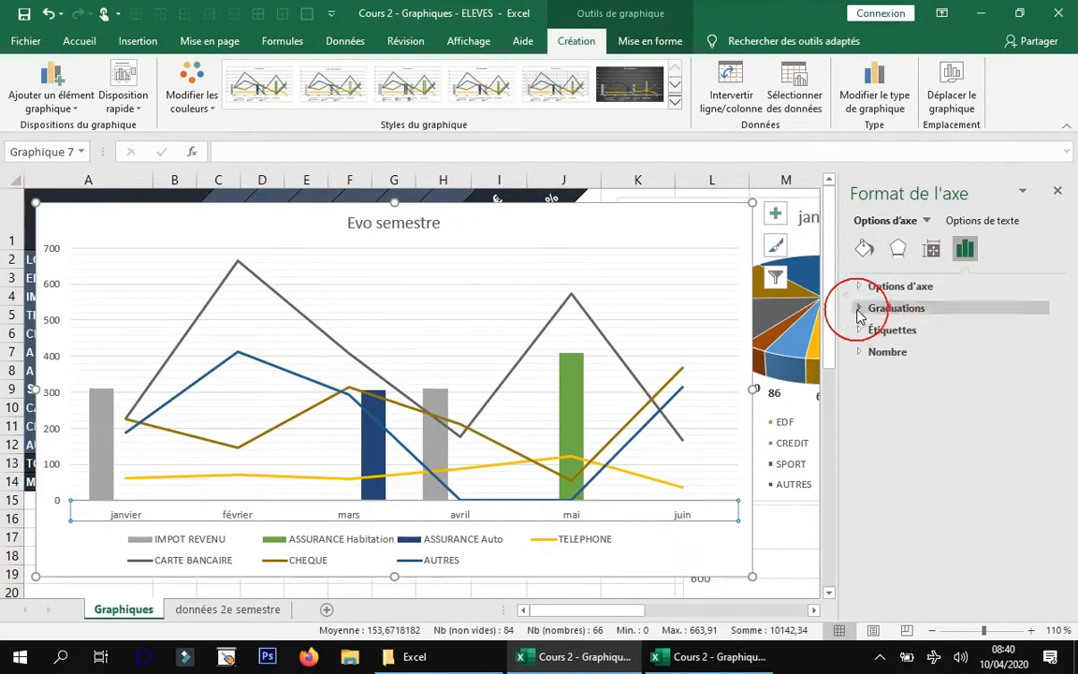
pyautogui.click(858, 312)
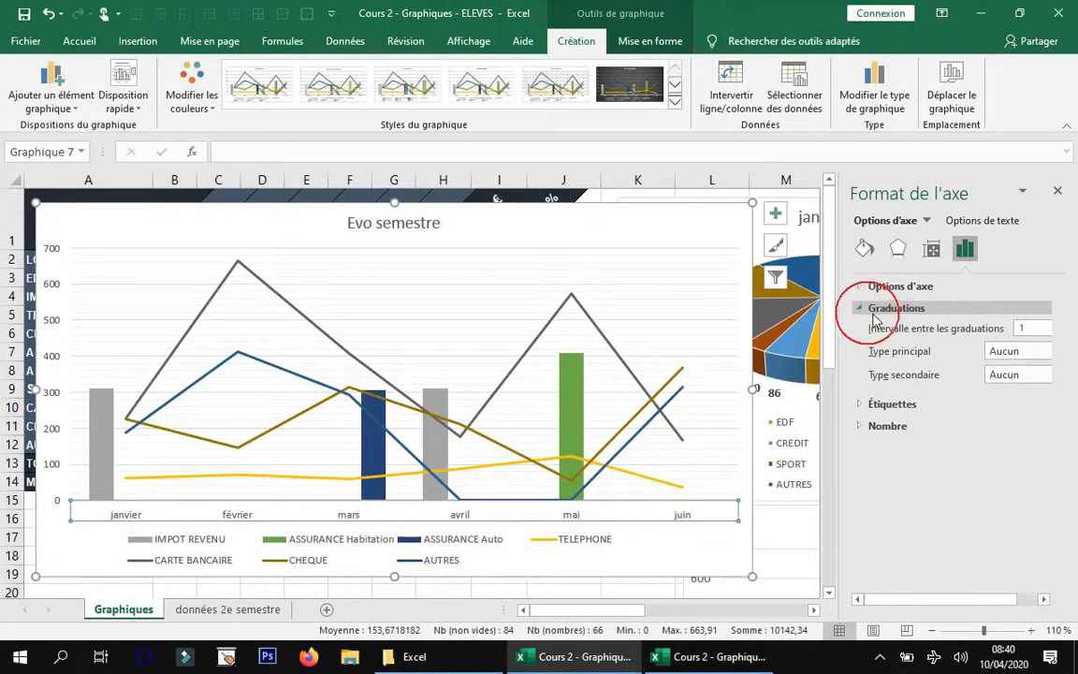
pyautogui.click(859, 285)
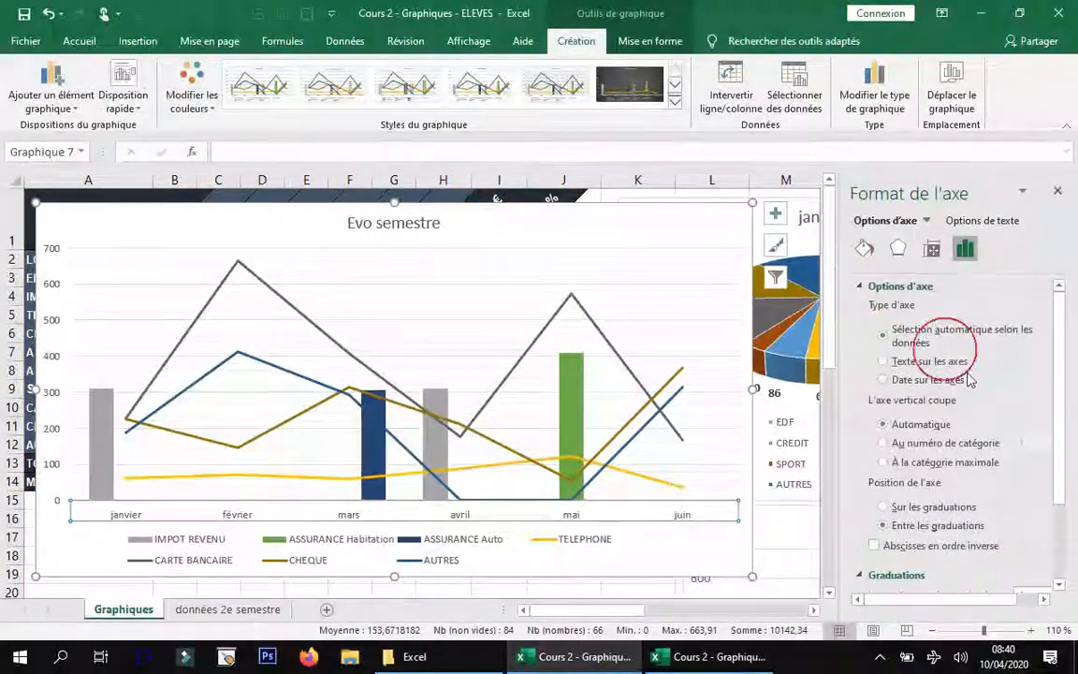
pyautogui.click(862, 290)
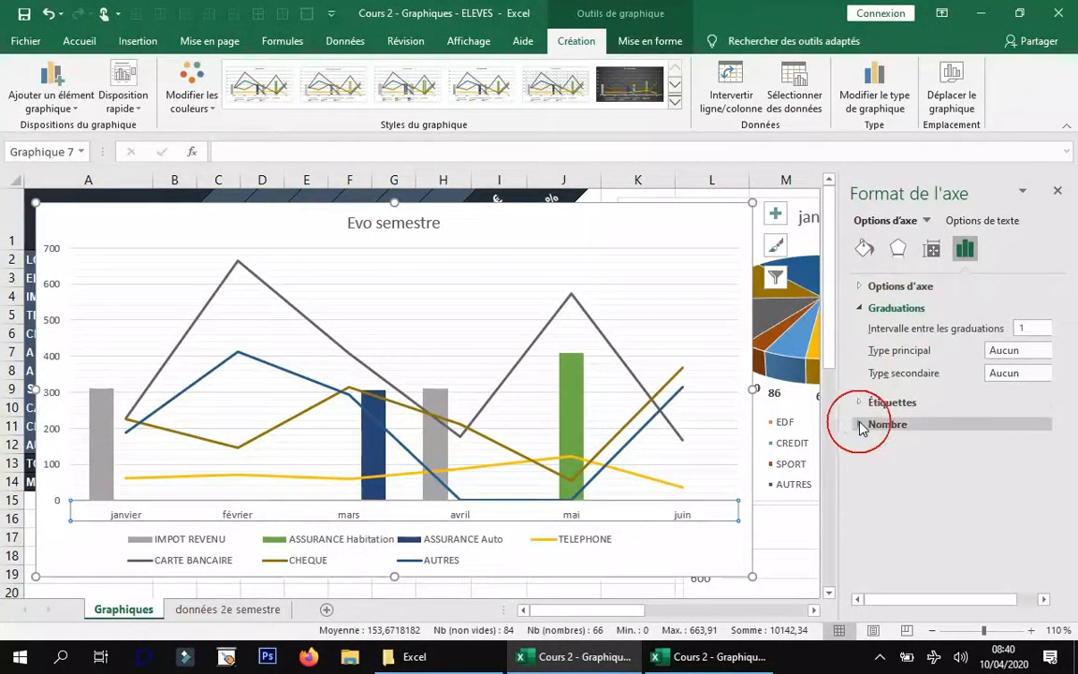
pyautogui.click(860, 425)
pyautogui.click(862, 426)
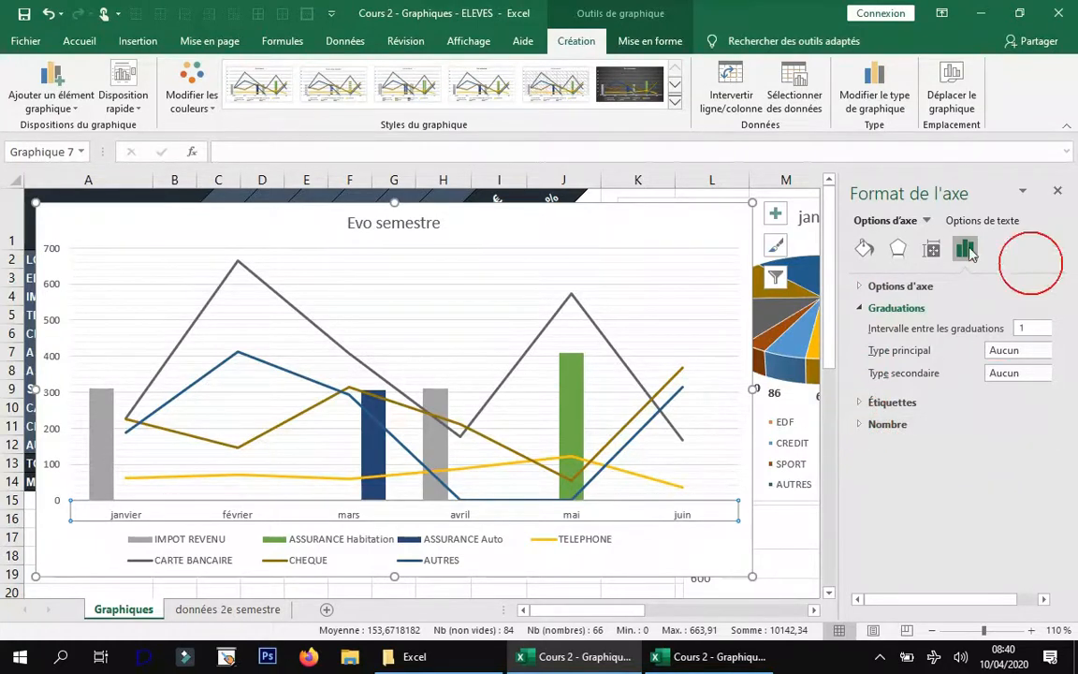
pyautogui.click(932, 251)
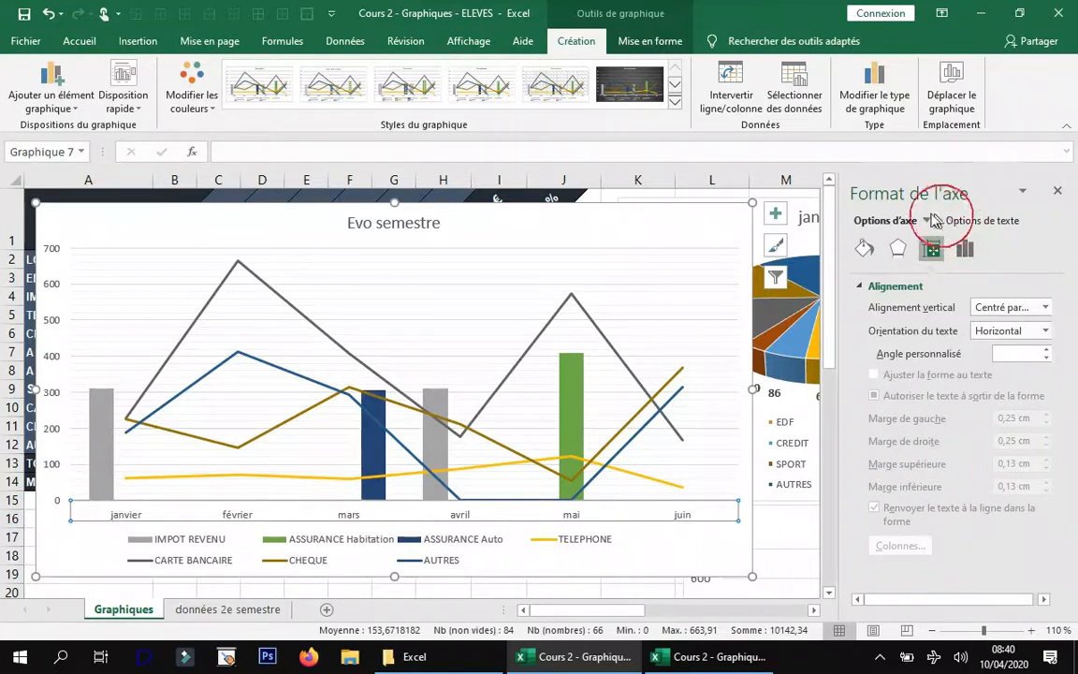
# Step: Switch the axis formatting to Axe Vertical (Valeur) and display its limits and units
pyautogui.click(927, 221)
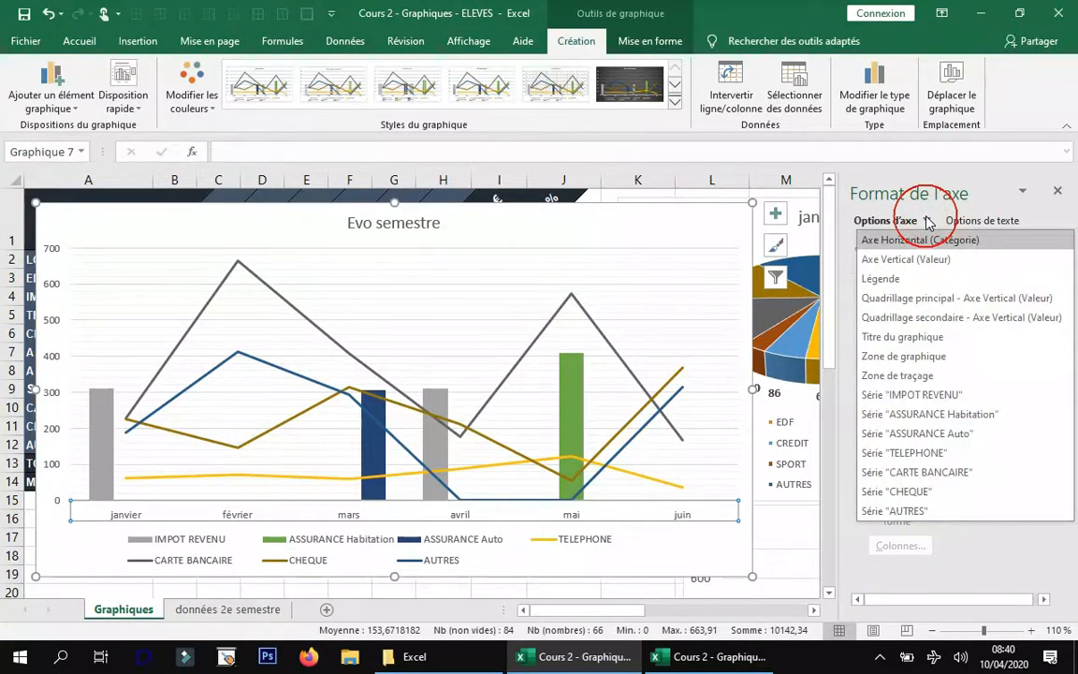
pyautogui.click(903, 261)
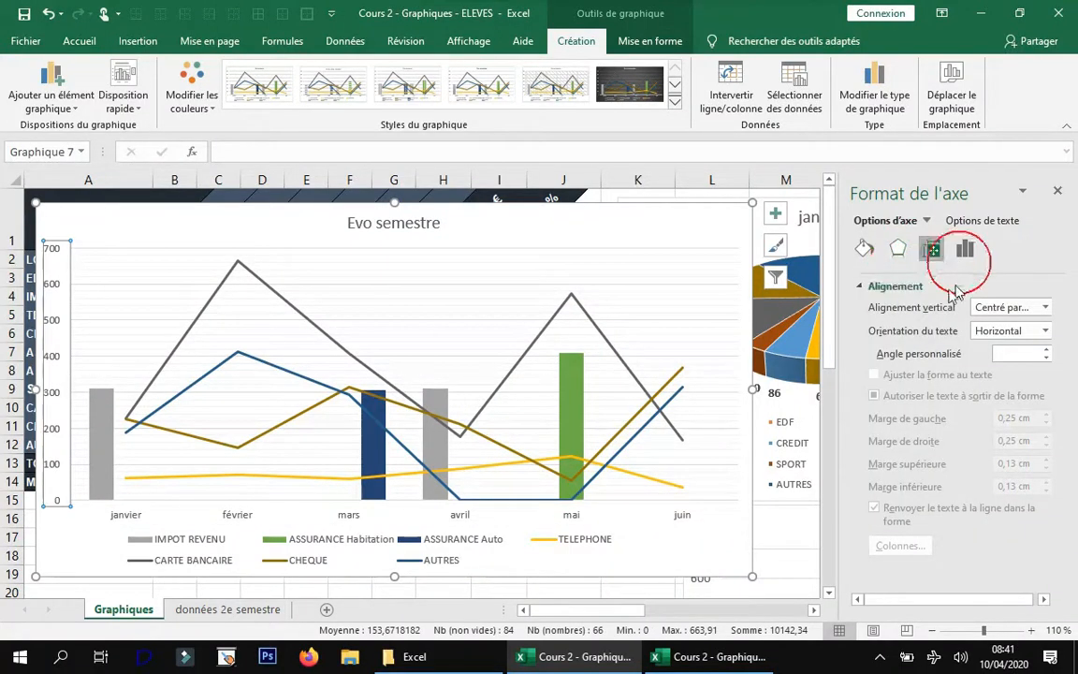
pyautogui.click(964, 251)
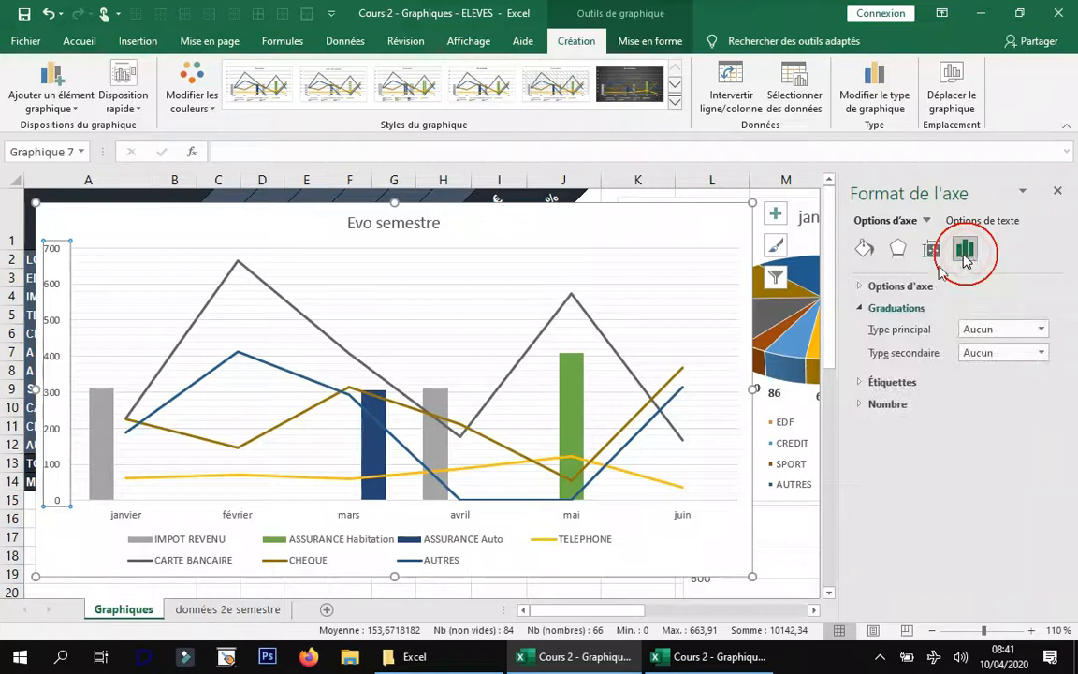
pyautogui.click(862, 286)
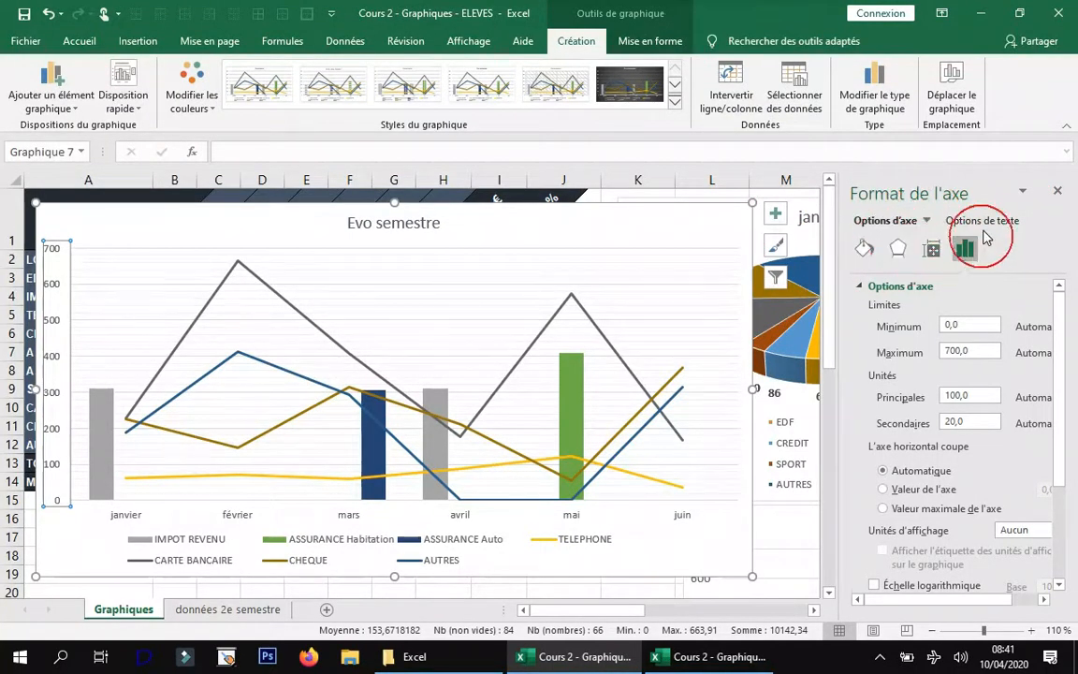
pyautogui.click(777, 215)
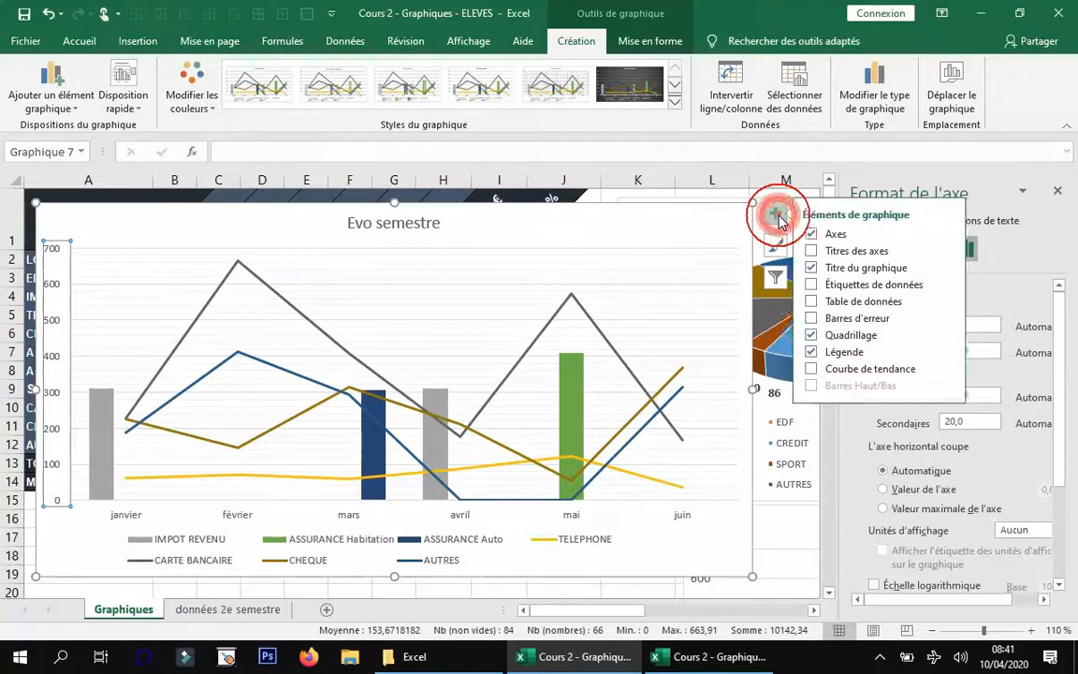
pyautogui.click(953, 236)
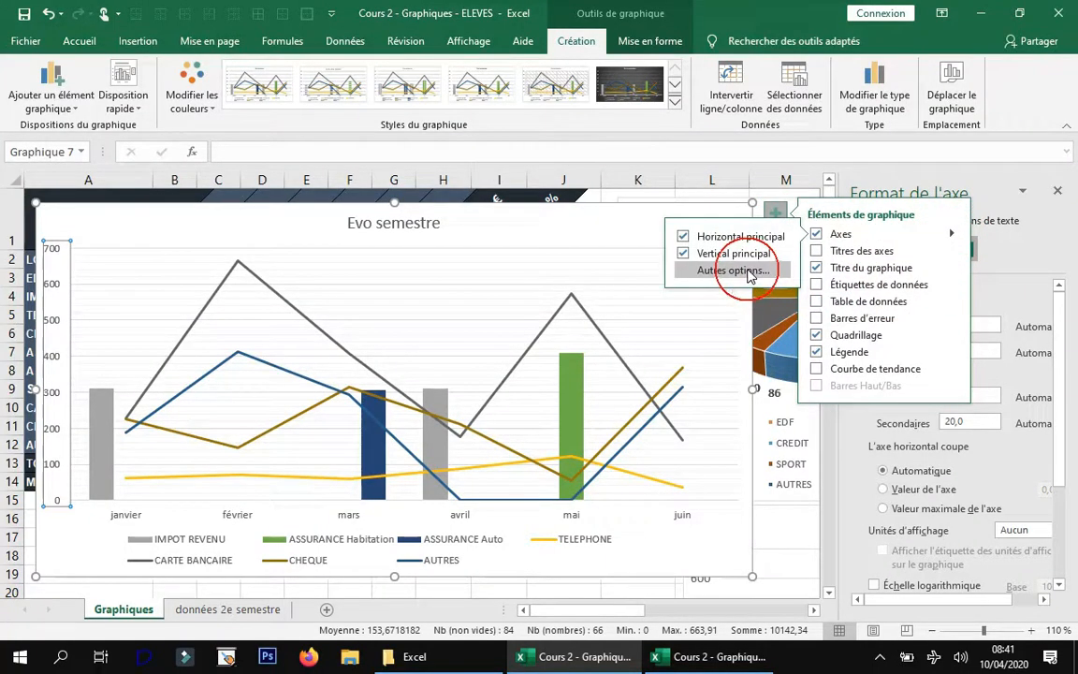
pyautogui.click(1040, 228)
pyautogui.click(990, 190)
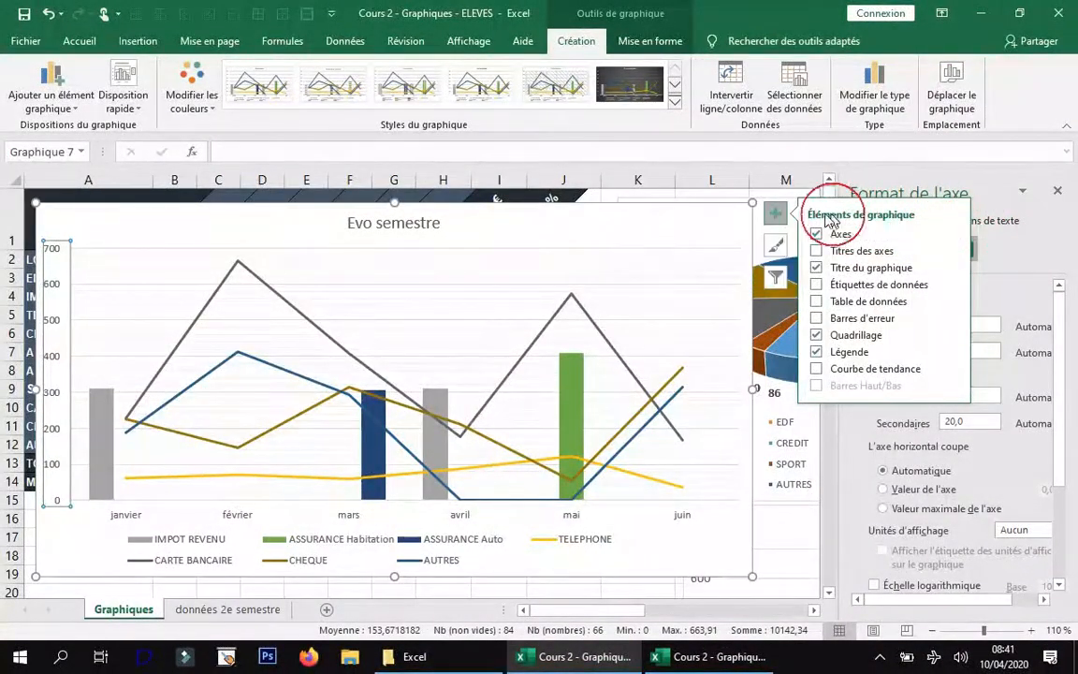
# Step: Set the main unit of the Evo semestre chart's vertical axis to 50 and close the formatting options
pyautogui.click(777, 214)
pyautogui.click(893, 221)
pyautogui.click(927, 223)
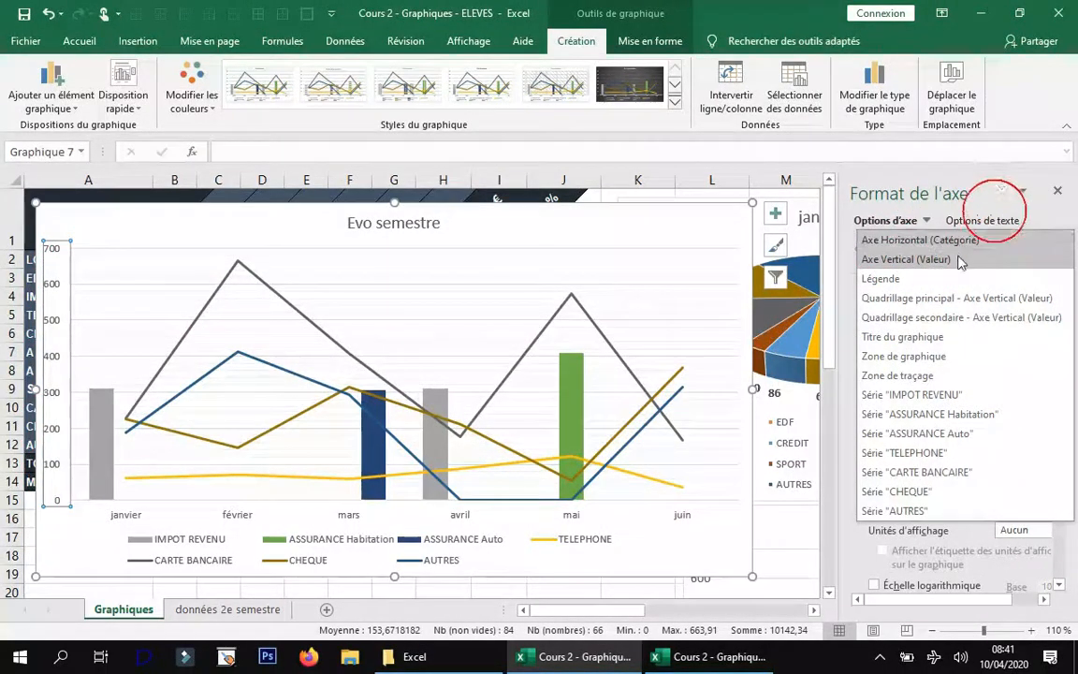
pyautogui.click(1060, 212)
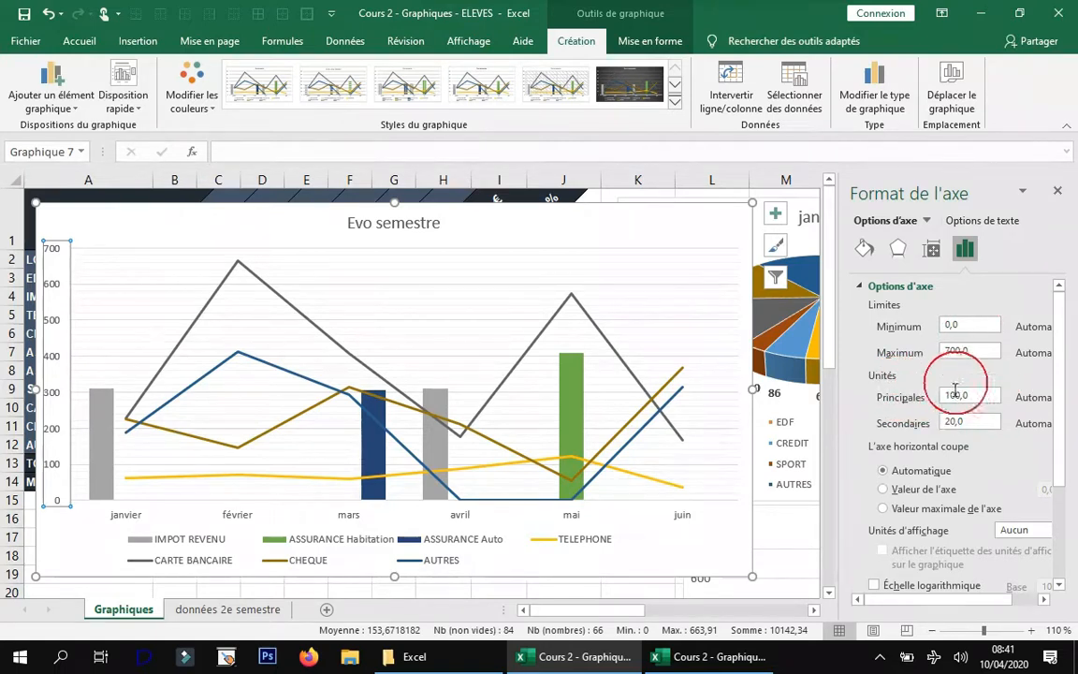
pyautogui.moveTo(976, 398); pyautogui.dragTo(937, 397)
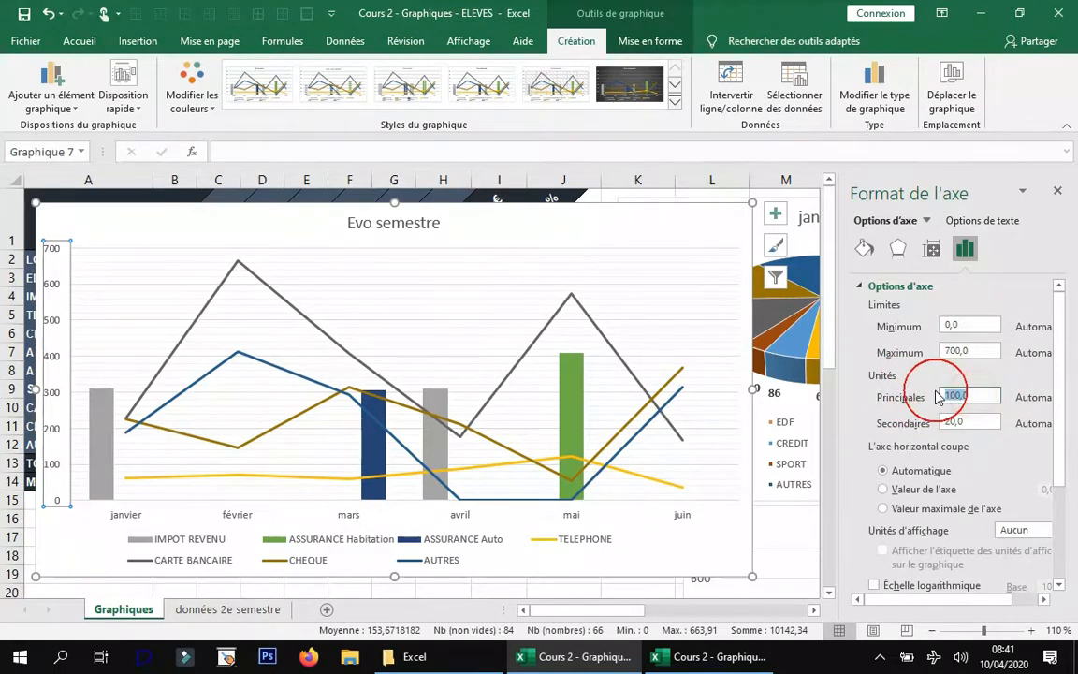
pyautogui.write('50')
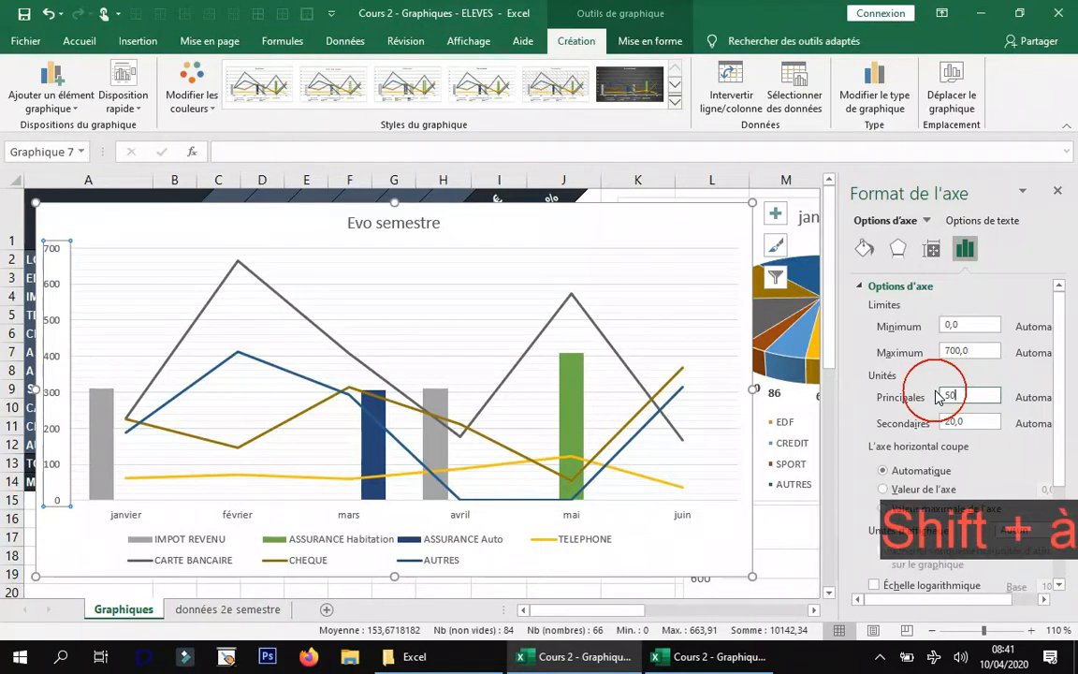
pyautogui.click(959, 422)
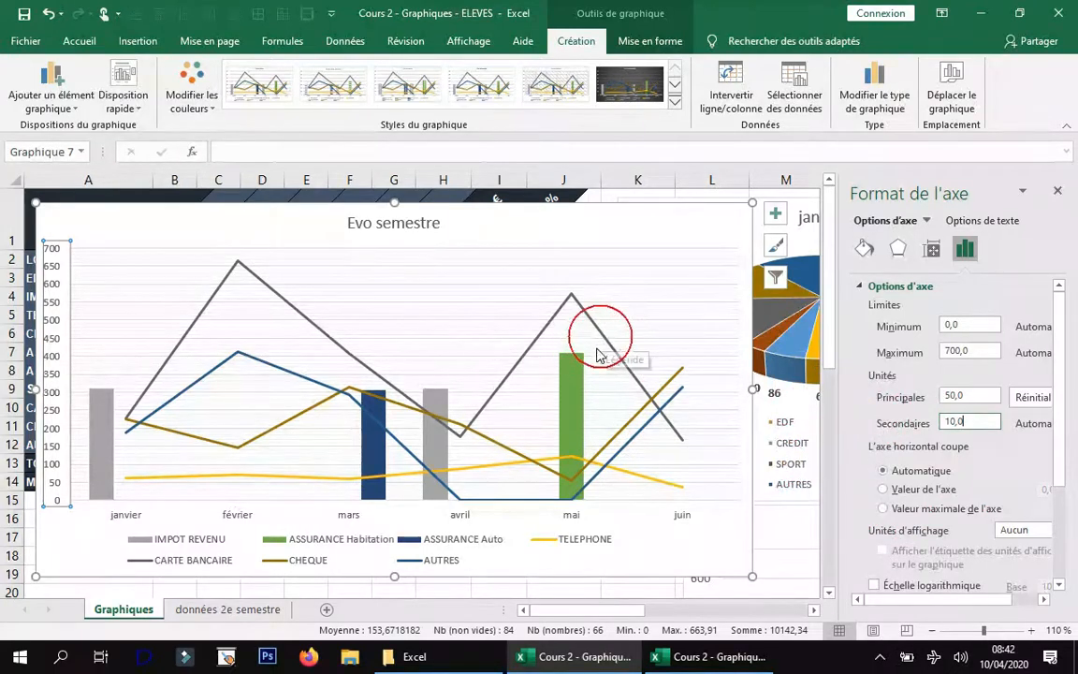
pyautogui.click(157, 223)
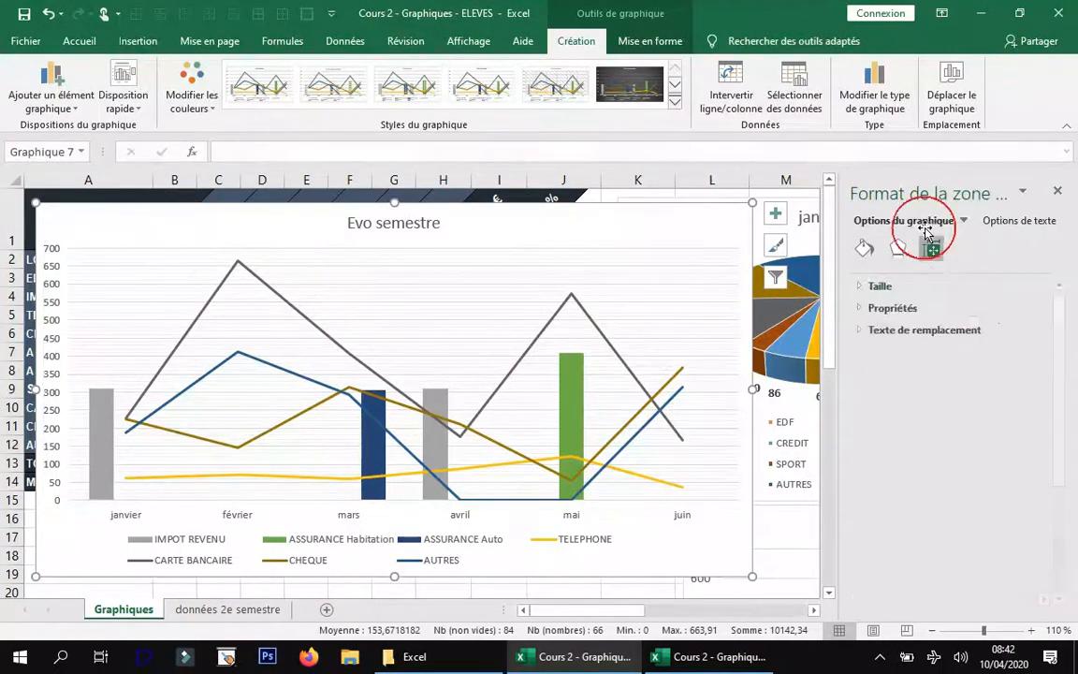
pyautogui.click(1056, 193)
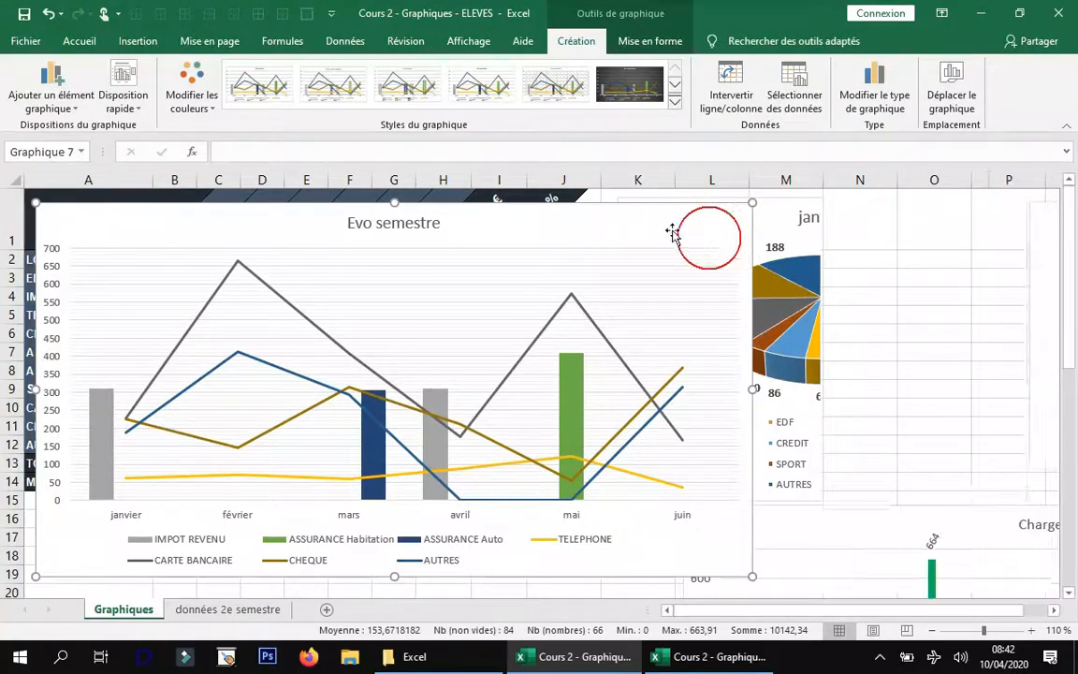
# Step: Move the Evo semestre chart off the data table to the free area just below the janvier pie chart
pyautogui.moveTo(142, 224); pyautogui.dragTo(458, 403)
pyautogui.scroll(-1, 421, 260)
pyautogui.scroll(-2, 475, 313)
pyautogui.moveTo(327, 373); pyautogui.dragTo(733, 315)
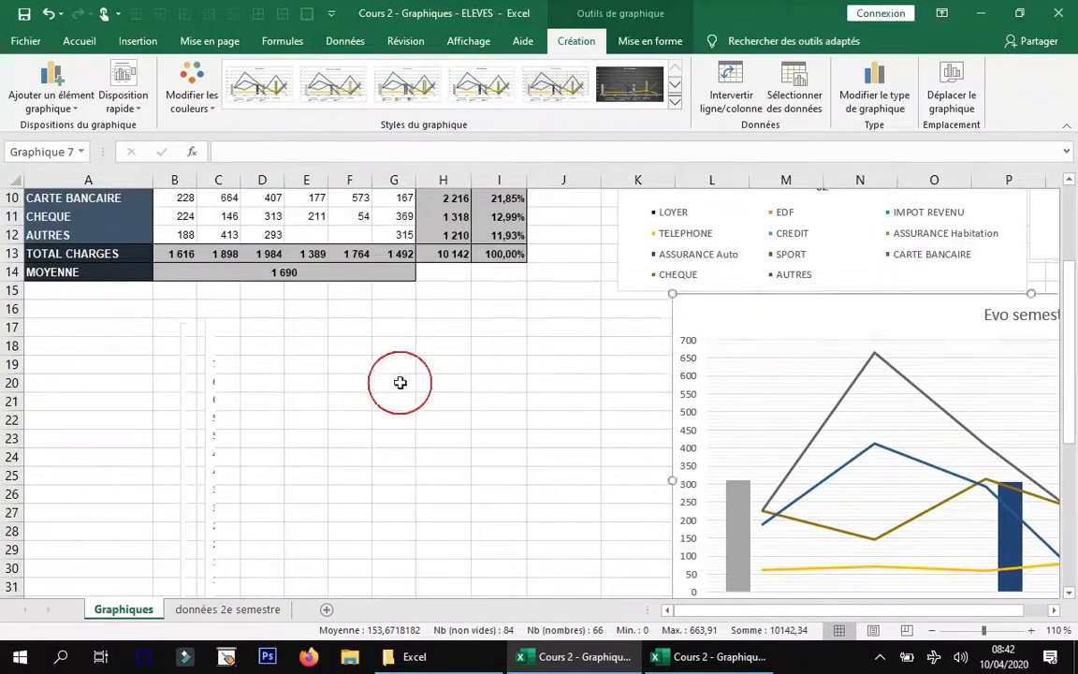
# Step: Insert a 2D line chart from the header row A1:G1 and the TOTAL CHARGES and MOYENNE rows A13:G14, and shift it off the table
pyautogui.scroll(-4, 401, 380)
pyautogui.scroll(7, 399, 382)
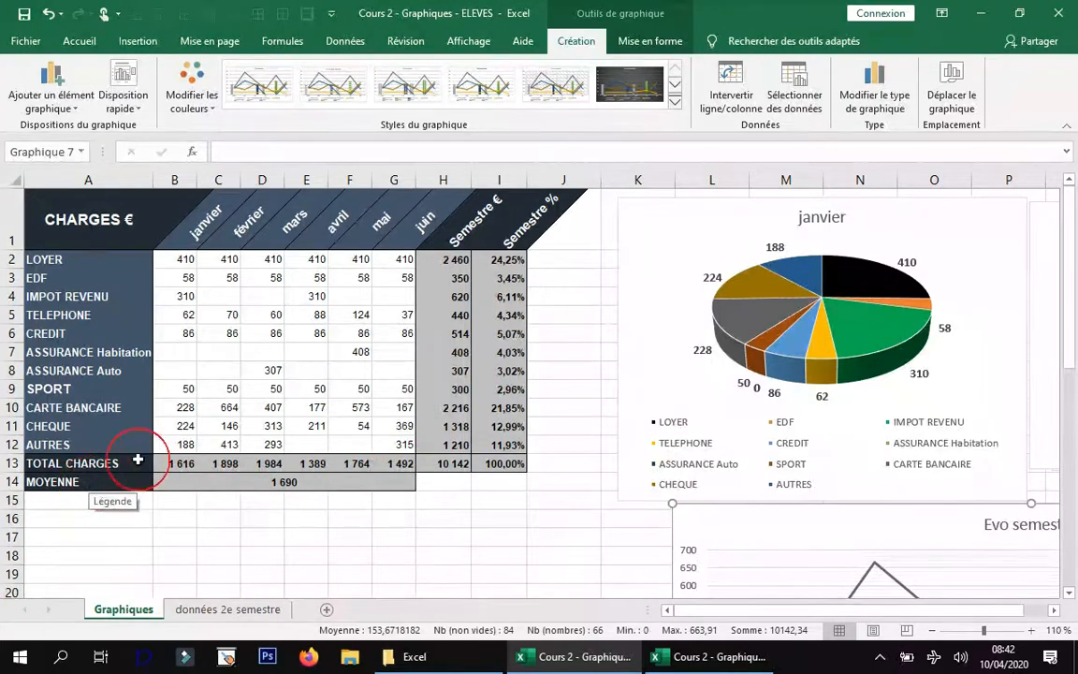
pyautogui.moveTo(109, 235); pyautogui.dragTo(390, 225)
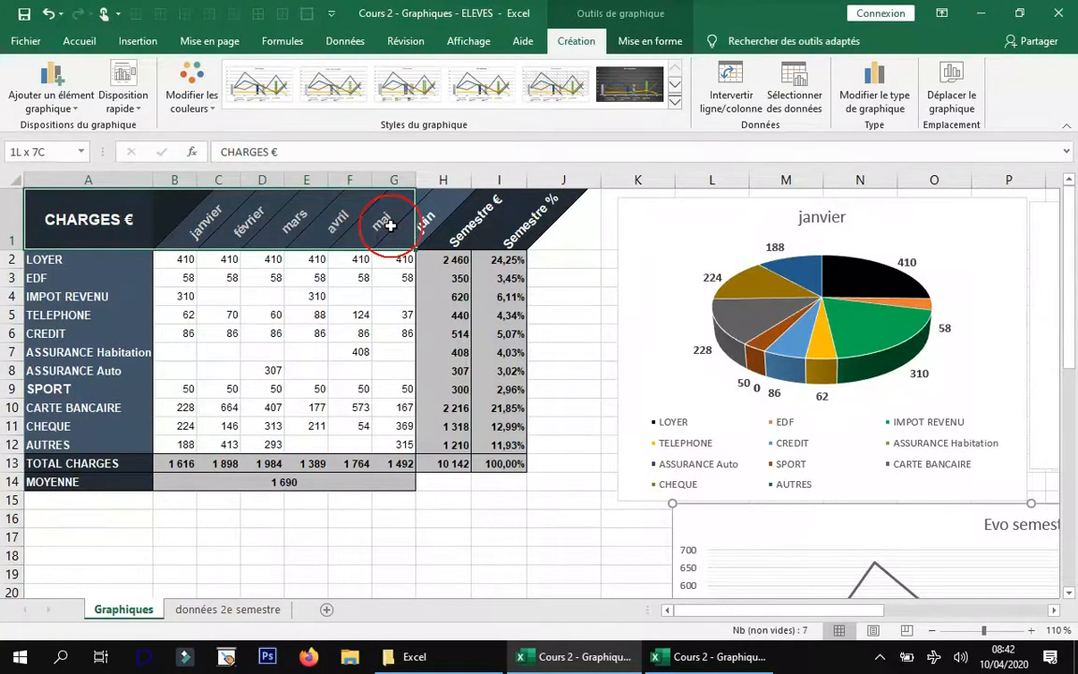
pyautogui.keyDown('ctrl'); pyautogui.click(103, 468); pyautogui.keyUp('ctrl')
pyautogui.moveTo(101, 462); pyautogui.dragTo(385, 481)
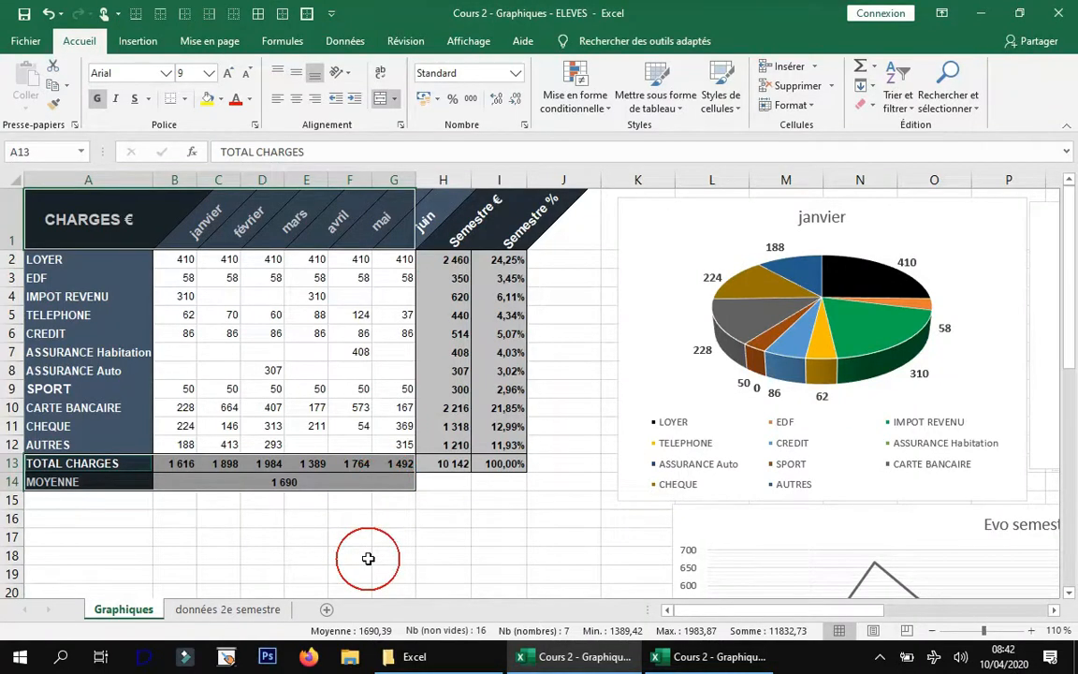
pyautogui.click(141, 41)
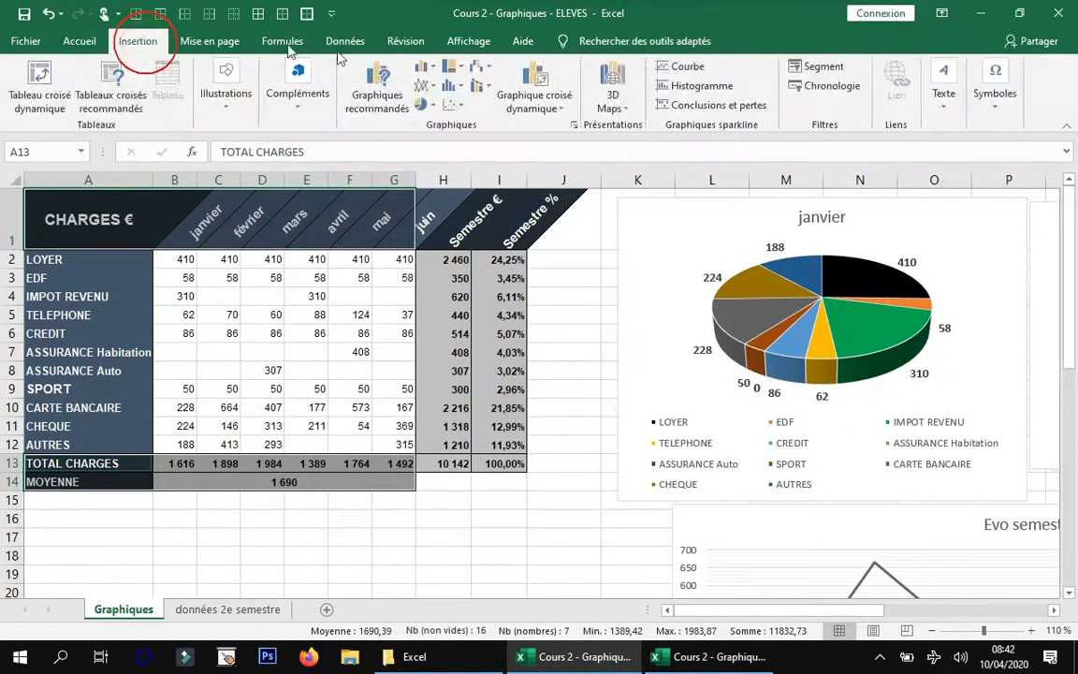
pyautogui.click(429, 87)
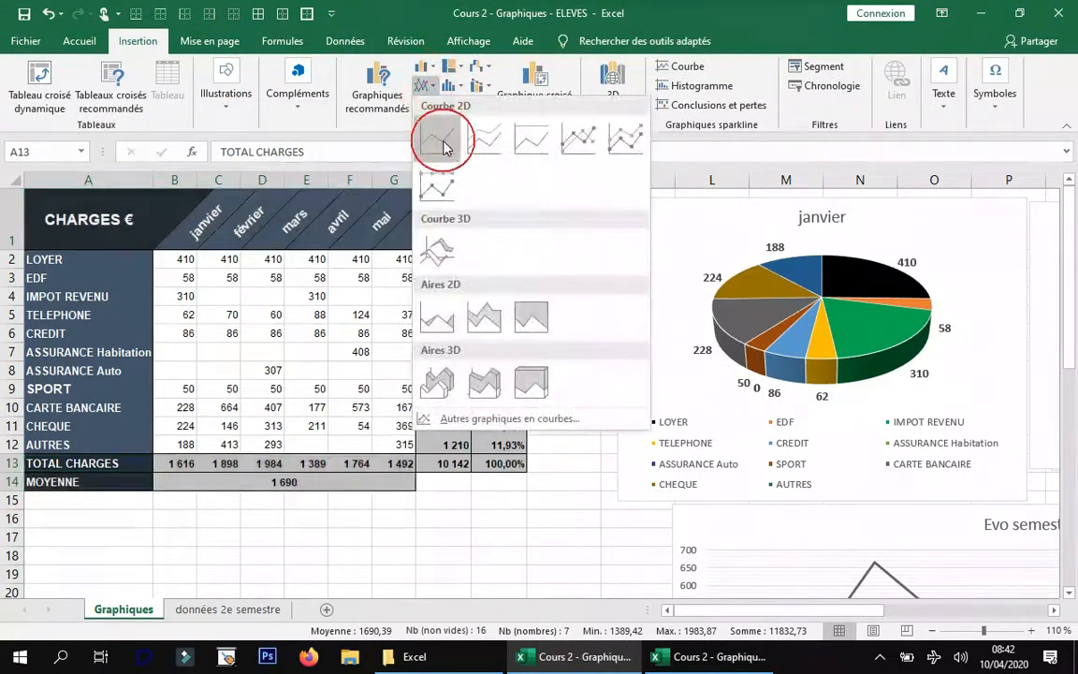
pyautogui.click(443, 146)
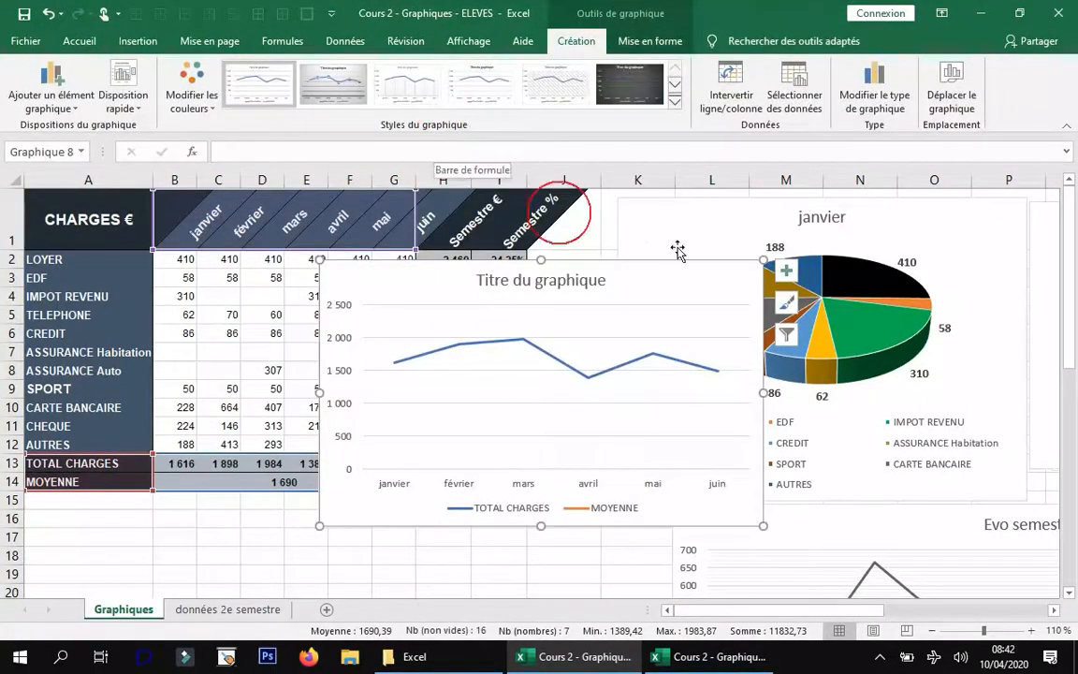
pyautogui.moveTo(667, 278); pyautogui.dragTo(831, 317)
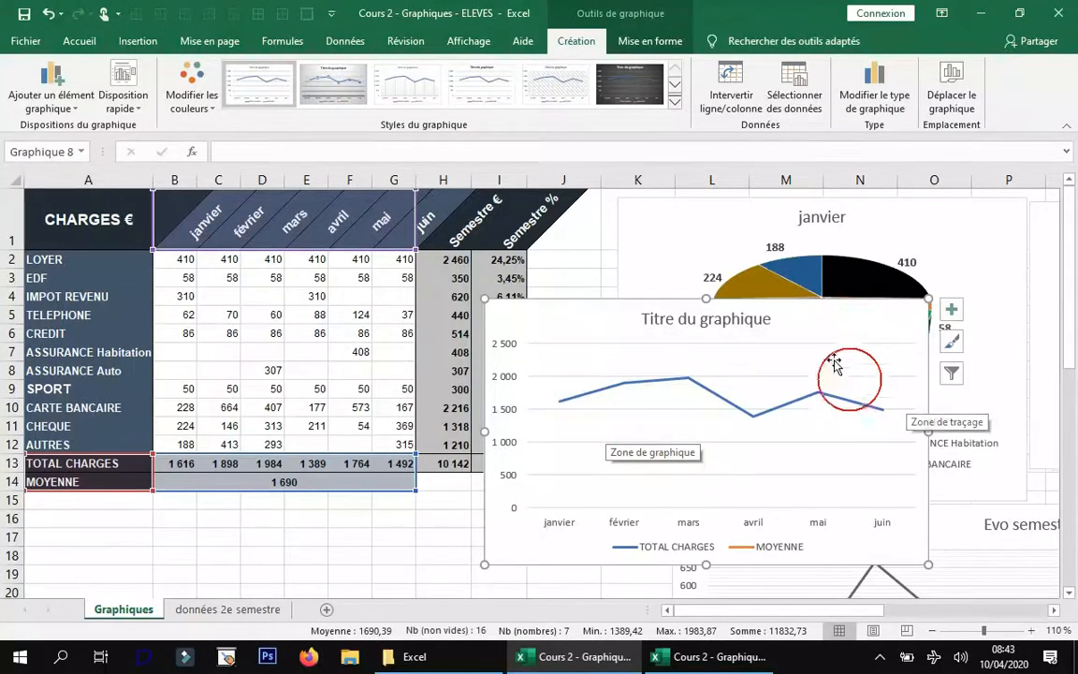
# Step: Title the new line chart "Evo total/moyenne" and move it clear of the table's data
pyautogui.click(721, 319)
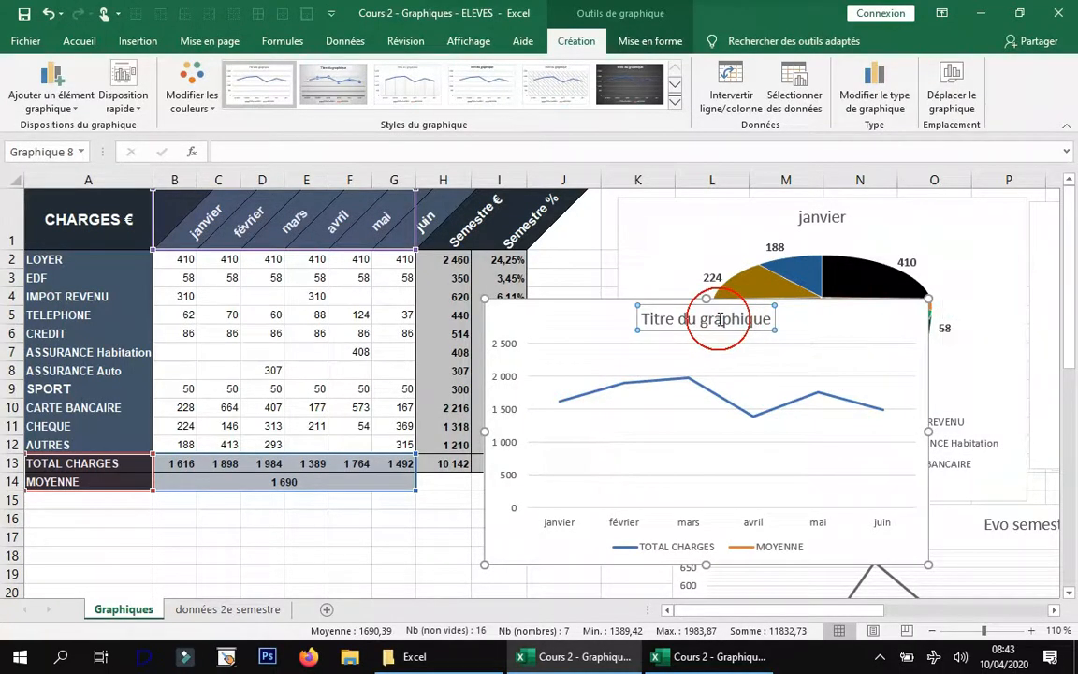
pyautogui.tripleClick(721, 319)
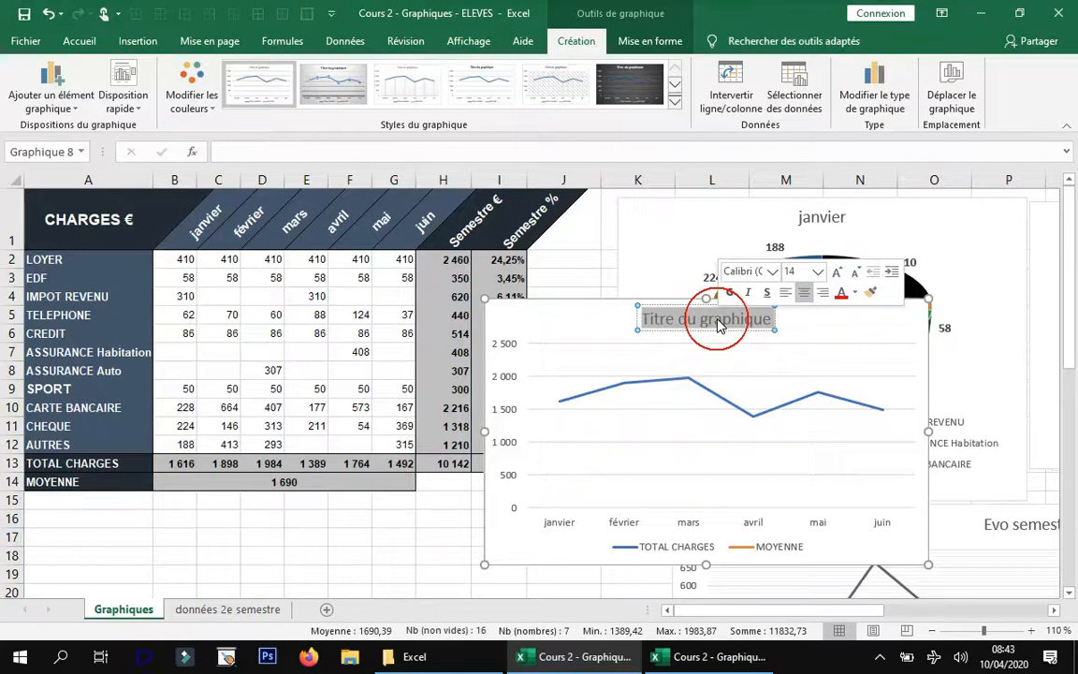
pyautogui.write('Evo')
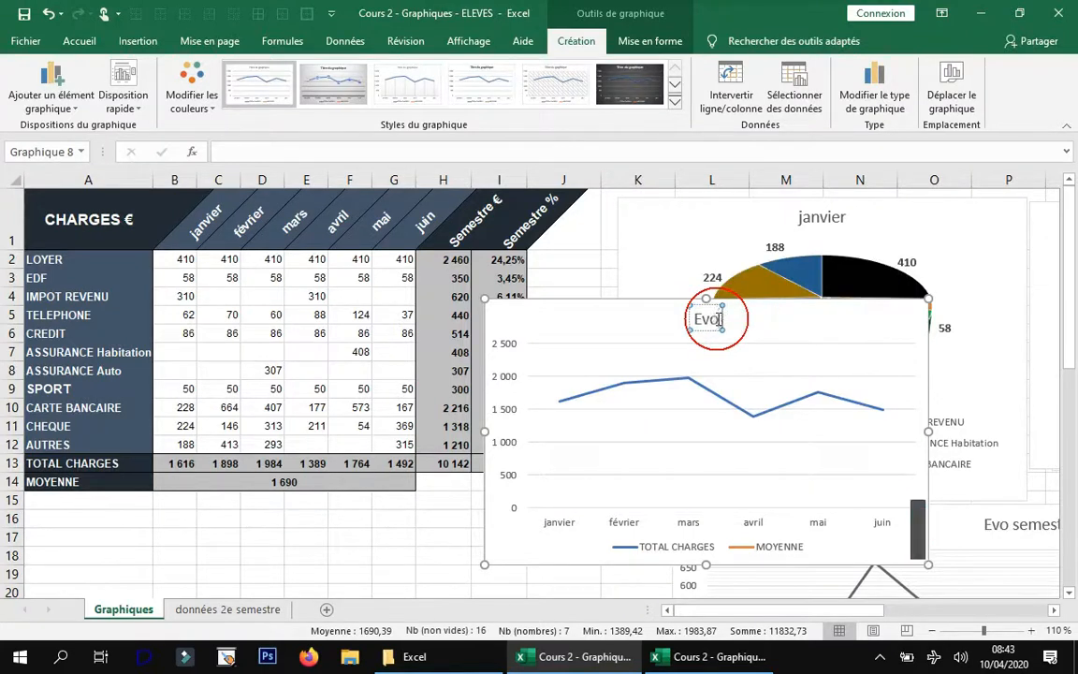
pyautogui.write(' total/mo')
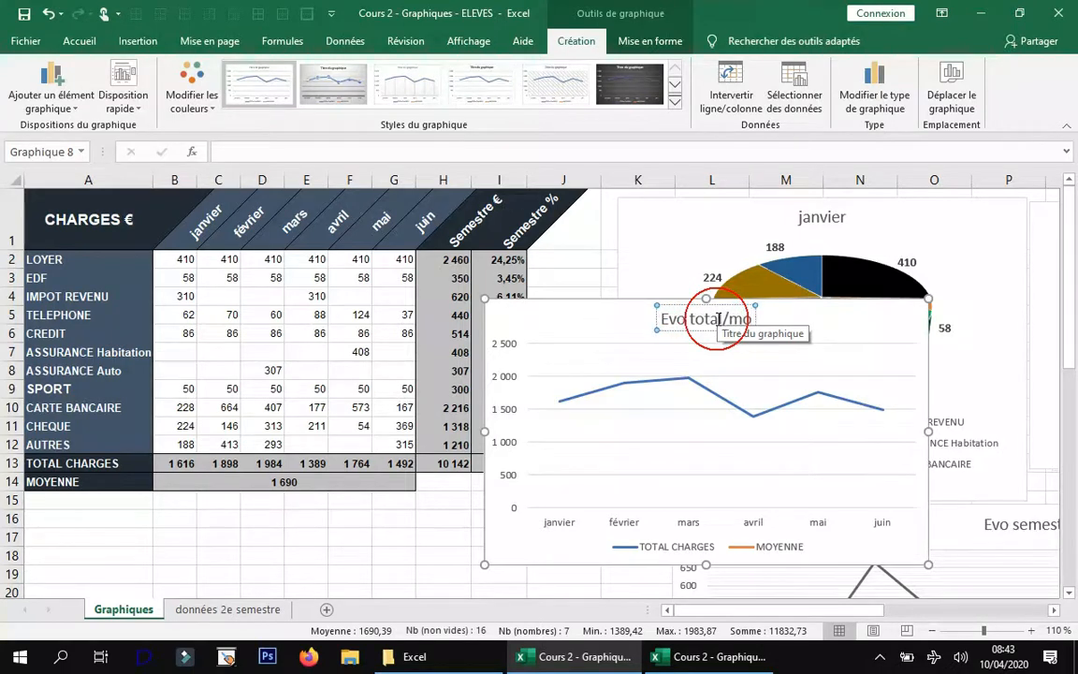
pyautogui.write('yenne')
pyautogui.click(830, 314)
pyautogui.moveTo(869, 317); pyautogui.dragTo(900, 278)
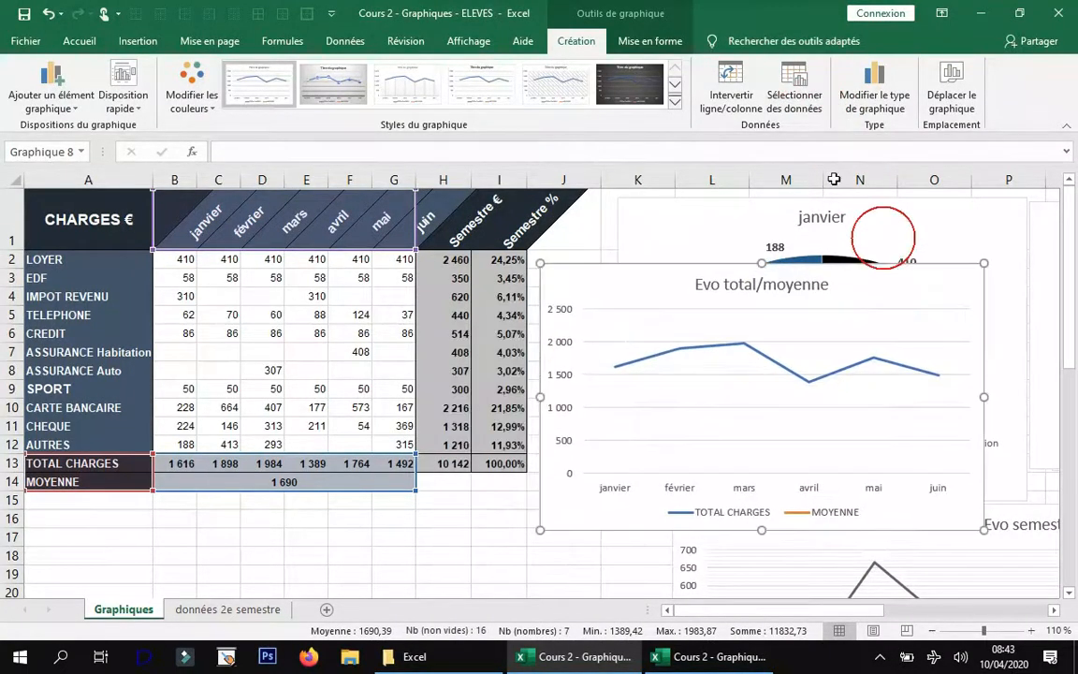
# Step: Edit the MOYENNE series in the chart's data source so its values repeat cell B14 once for each month
pyautogui.click(795, 90)
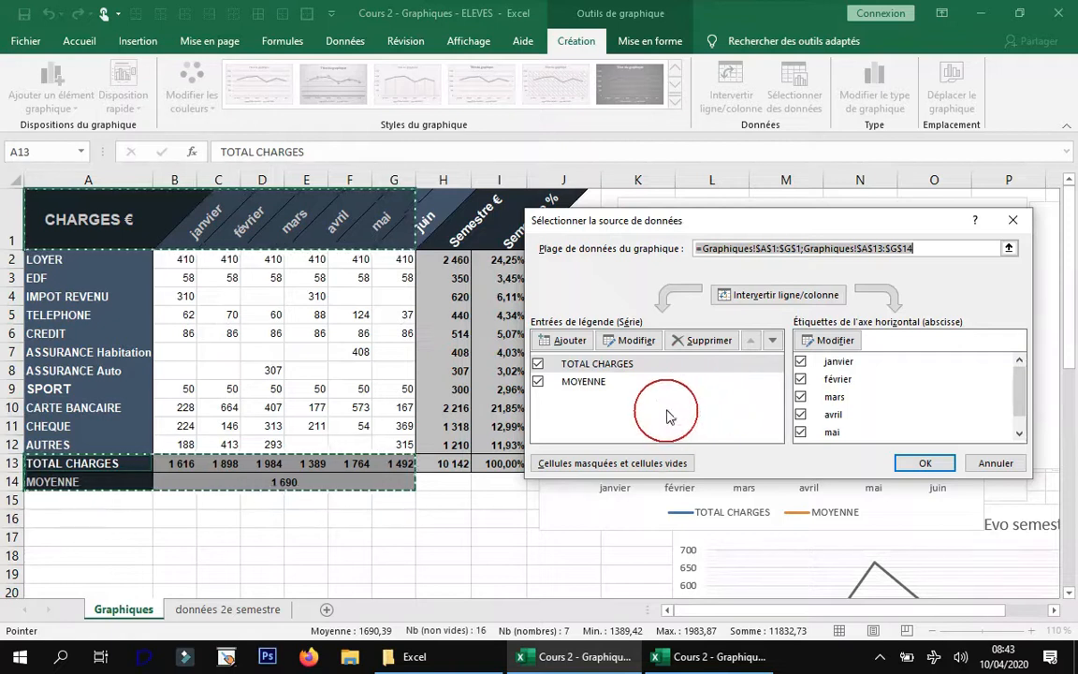
pyautogui.click(599, 380)
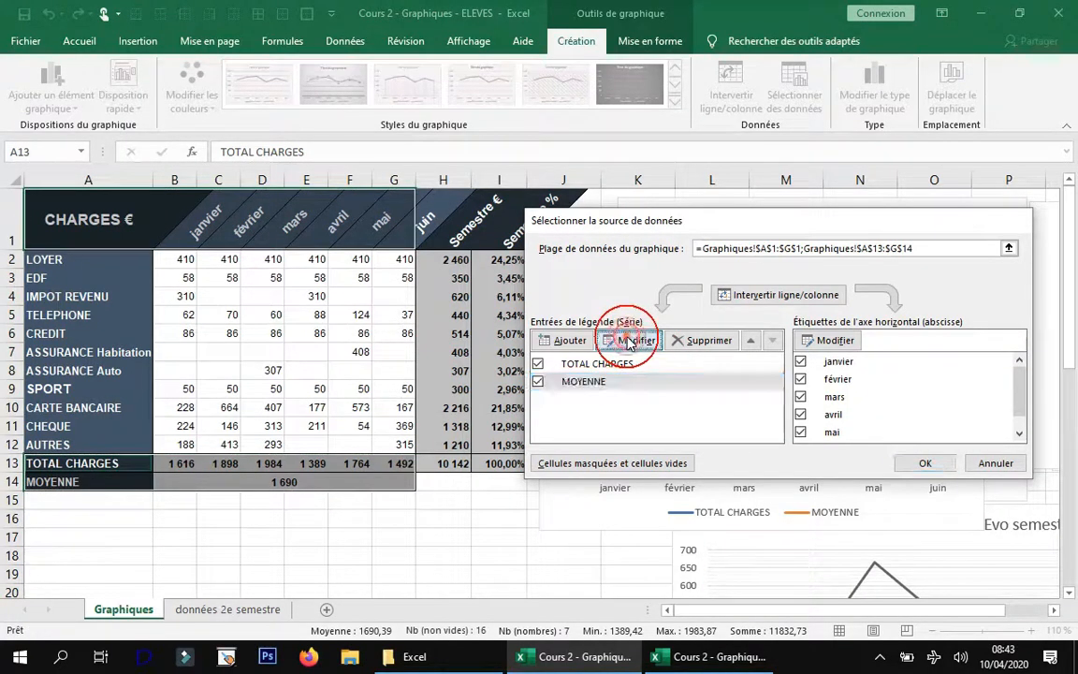
pyautogui.click(632, 339)
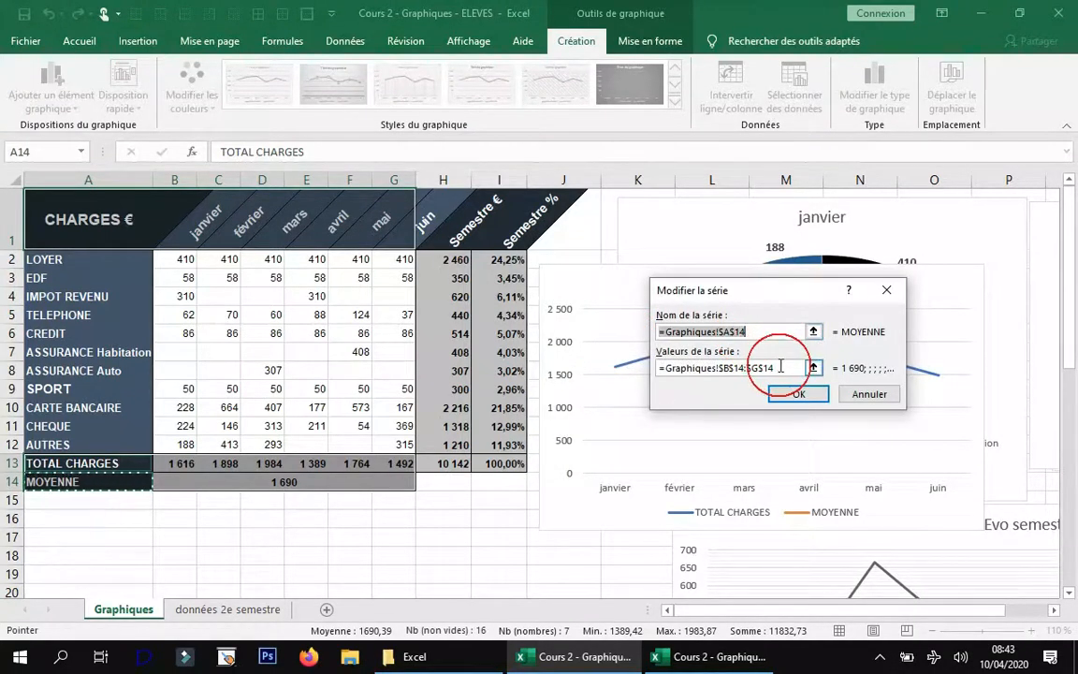
pyautogui.click(725, 368)
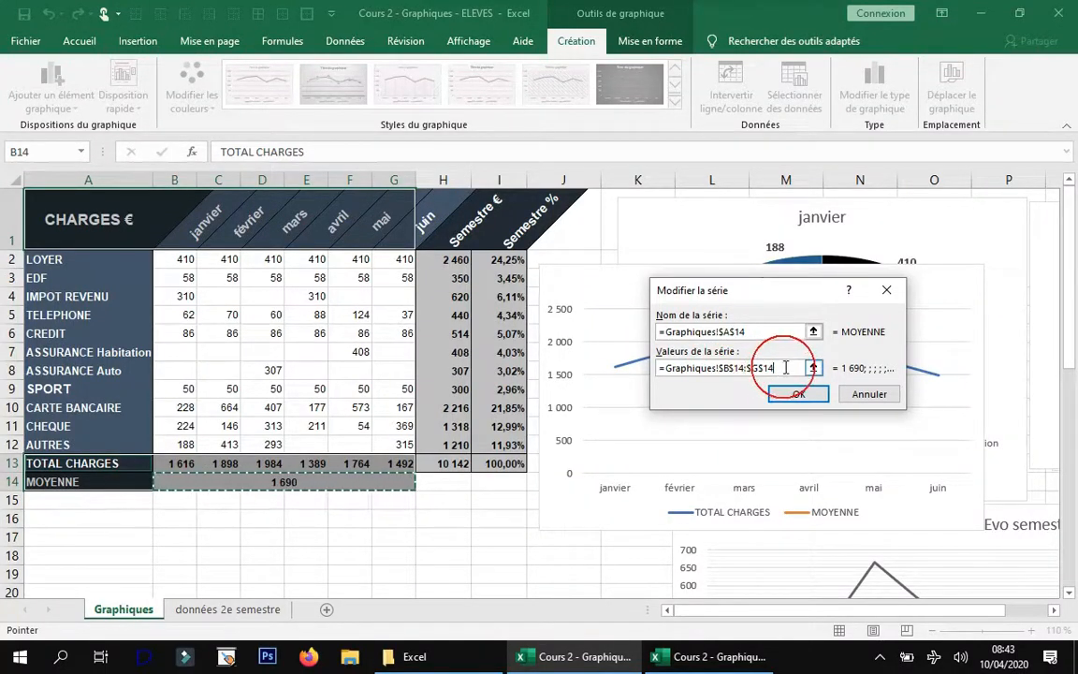
pyautogui.moveTo(785, 368); pyautogui.dragTo(681, 366)
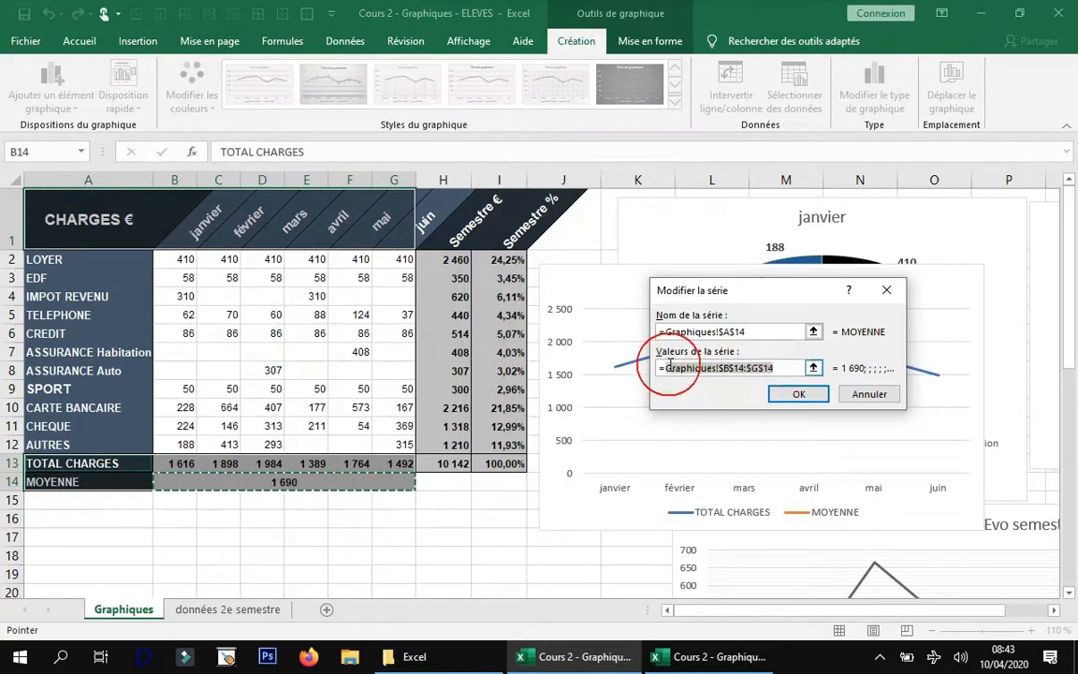
pyautogui.press('BackSpace')
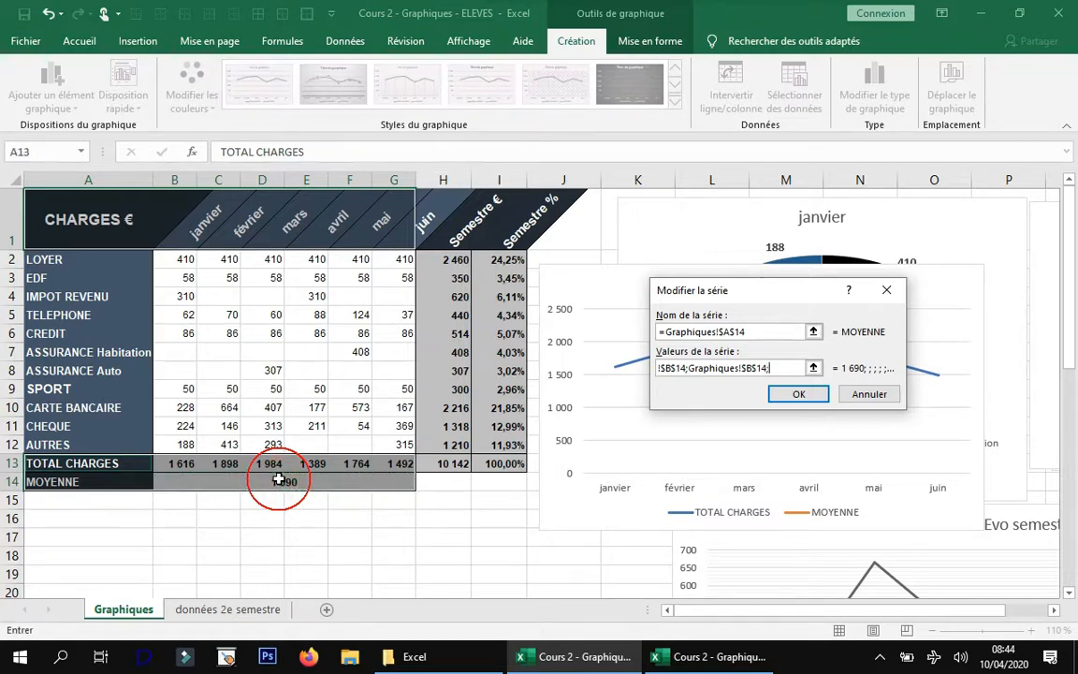
pyautogui.click(279, 480)
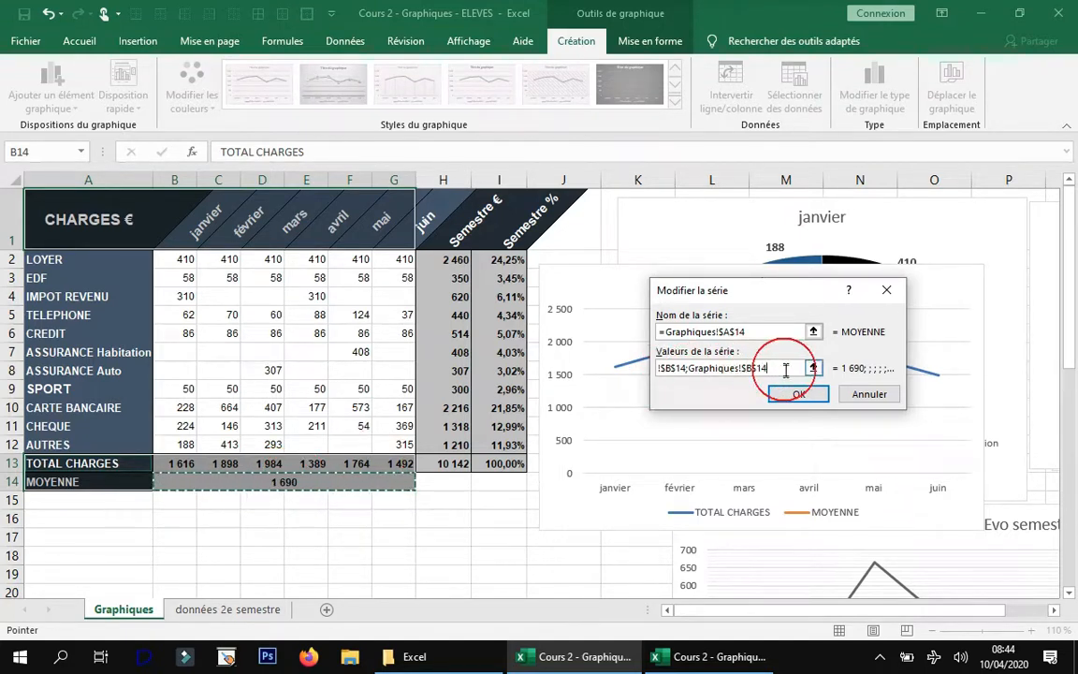
pyautogui.click(799, 396)
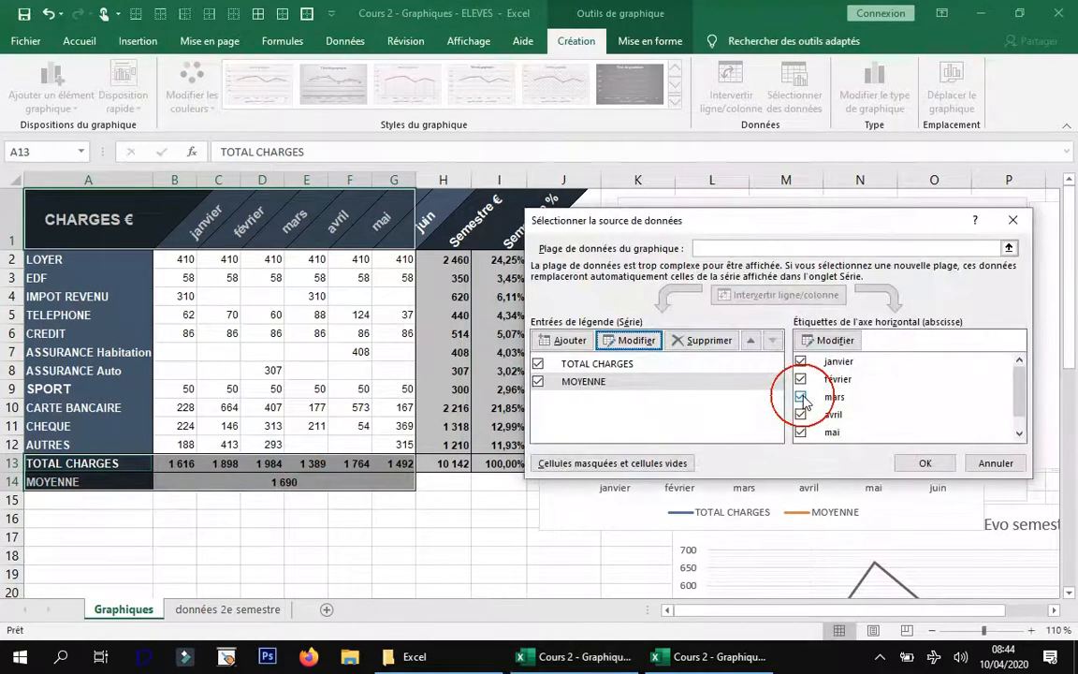
pyautogui.click(905, 460)
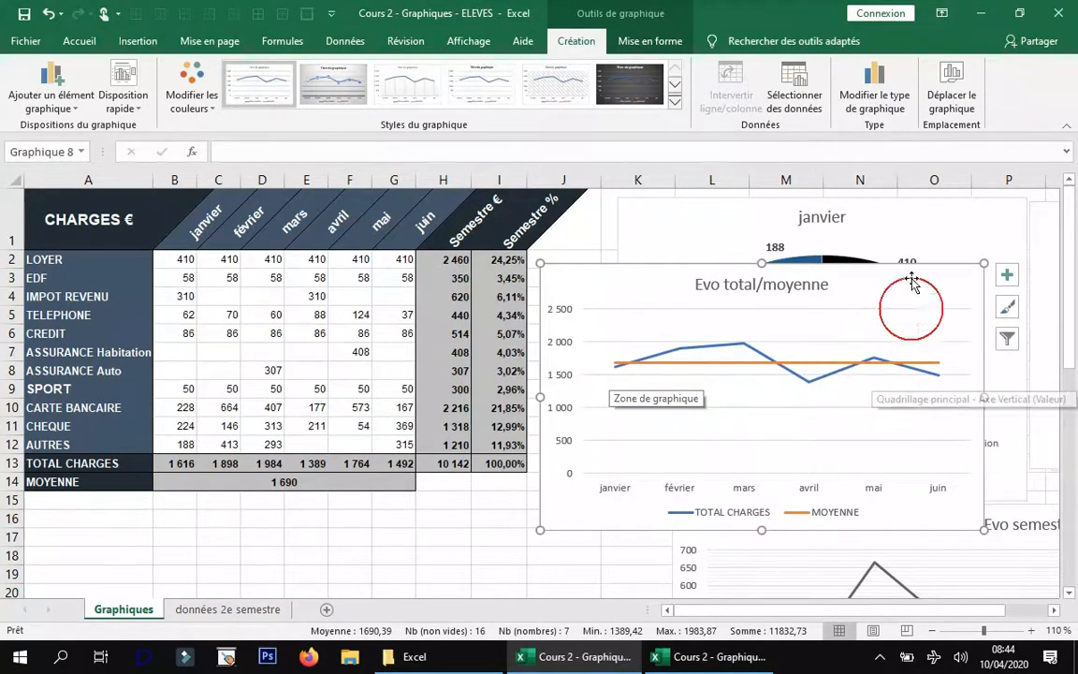
# Step: Enlarge the Evo total/moyenne chart's text to 10,5 and place the chart below the charges table, beside the Evo semestre chart
pyautogui.moveTo(904, 283); pyautogui.dragTo(652, 320)
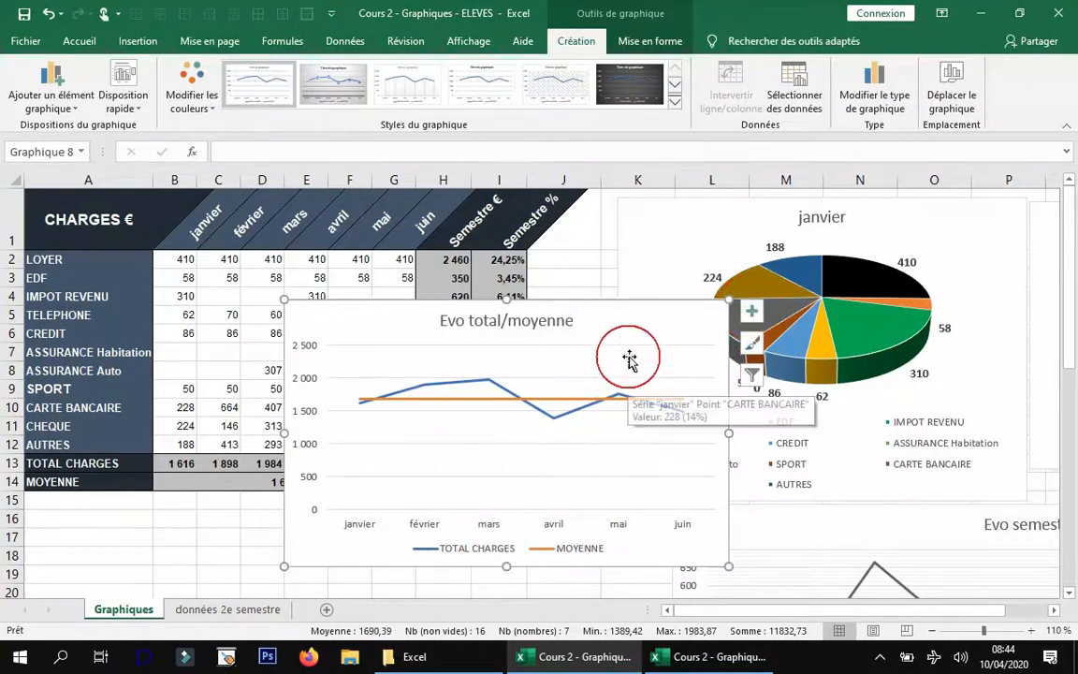
pyautogui.click(80, 41)
pyautogui.click(228, 73)
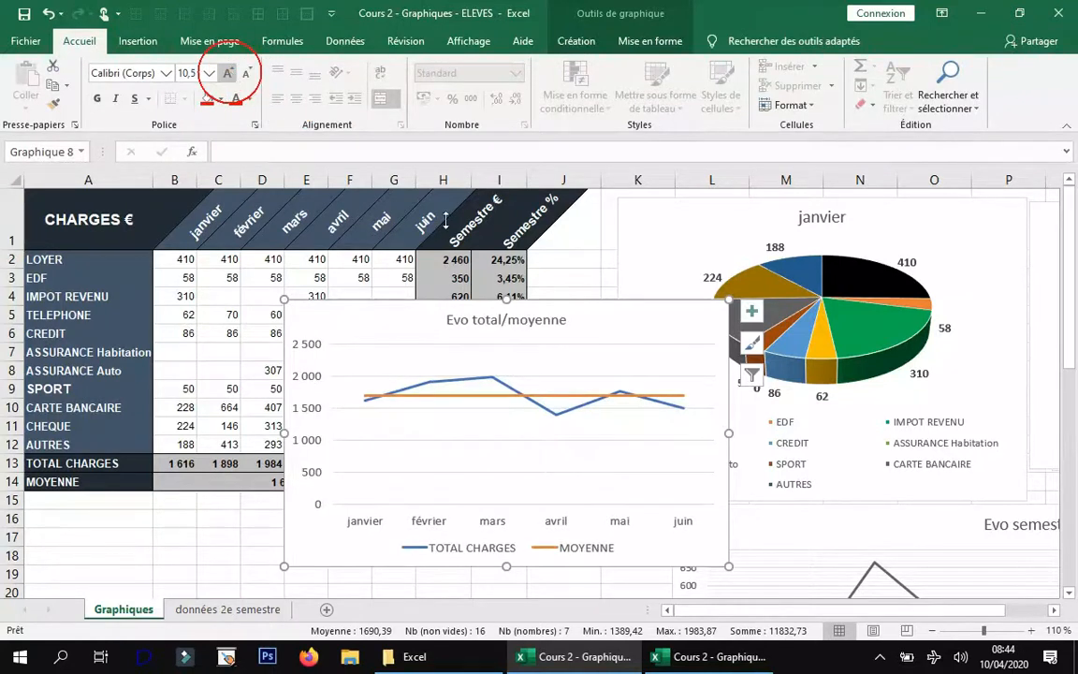
pyautogui.scroll(-1, 635, 360)
pyautogui.moveTo(645, 231)
pyautogui.mouseDown()
pyautogui.moveTo(660, 318)
pyautogui.moveTo(529, 426)
pyautogui.moveTo(557, 436)
pyautogui.mouseUp()
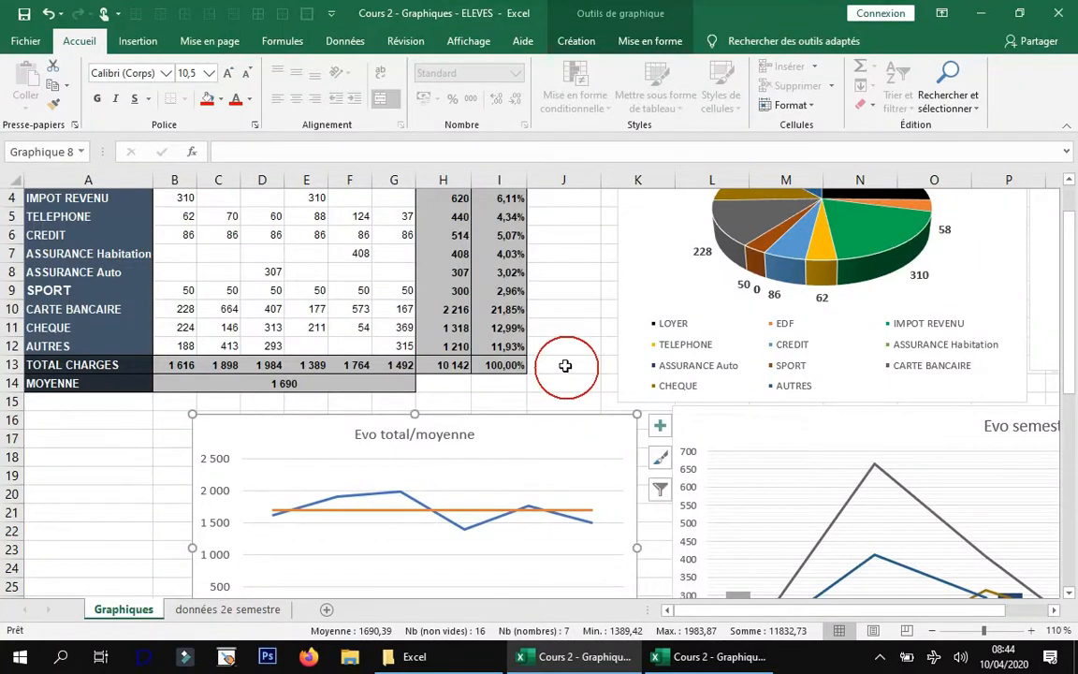
pyautogui.scroll(1, 566, 365)
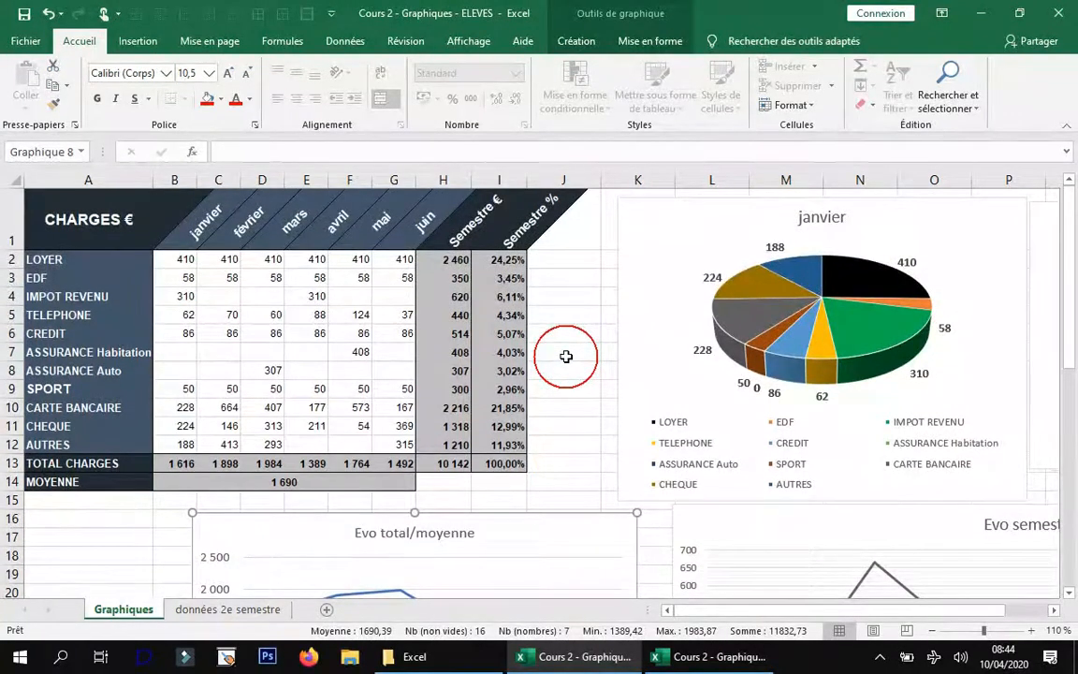
pyautogui.scroll(-3, 565, 349)
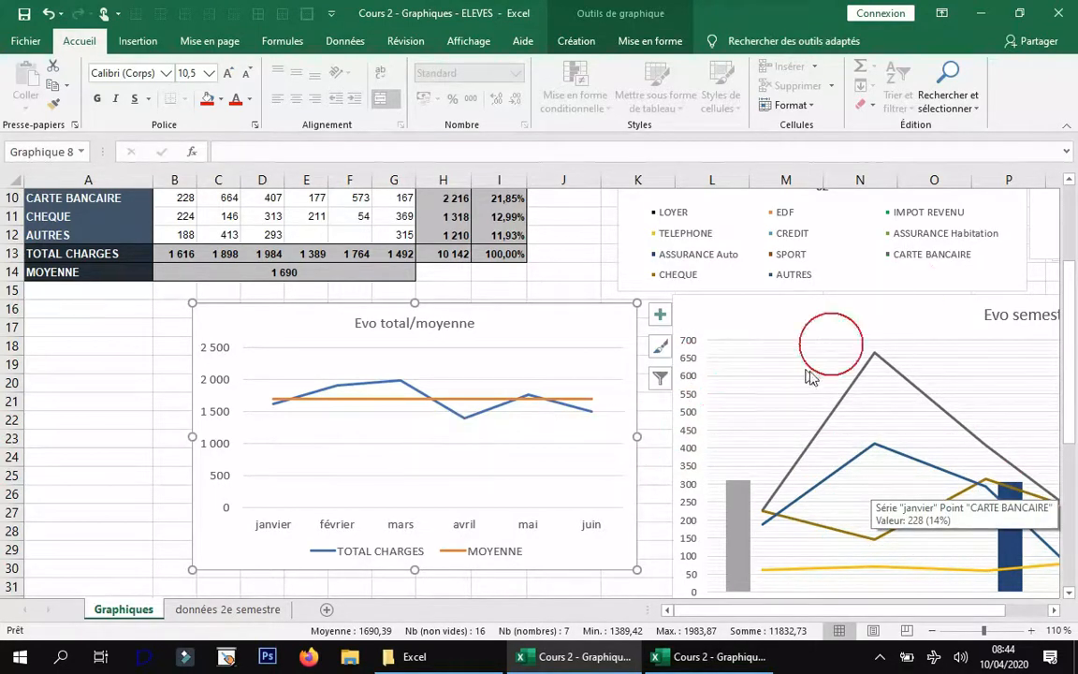
pyautogui.scroll(2, 580, 407)
pyautogui.scroll(-2, 769, 435)
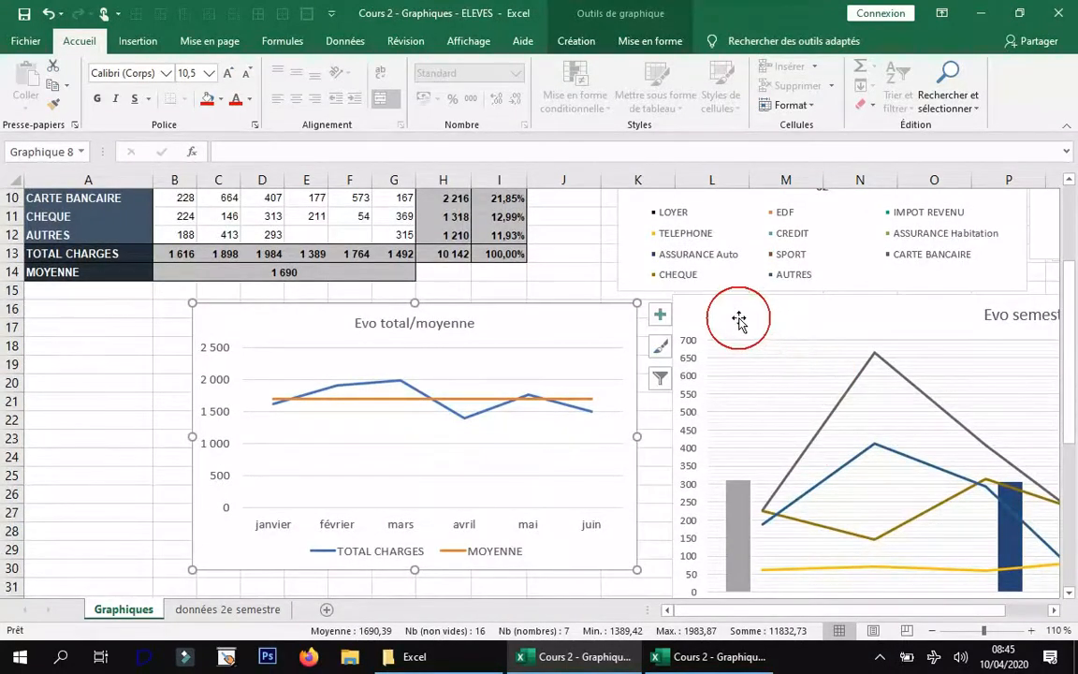
# Step: Review the charges table and its charts, and examine the criteria and supplier headers of the Note /10 table below the red band
pyautogui.scroll(3, 776, 400)
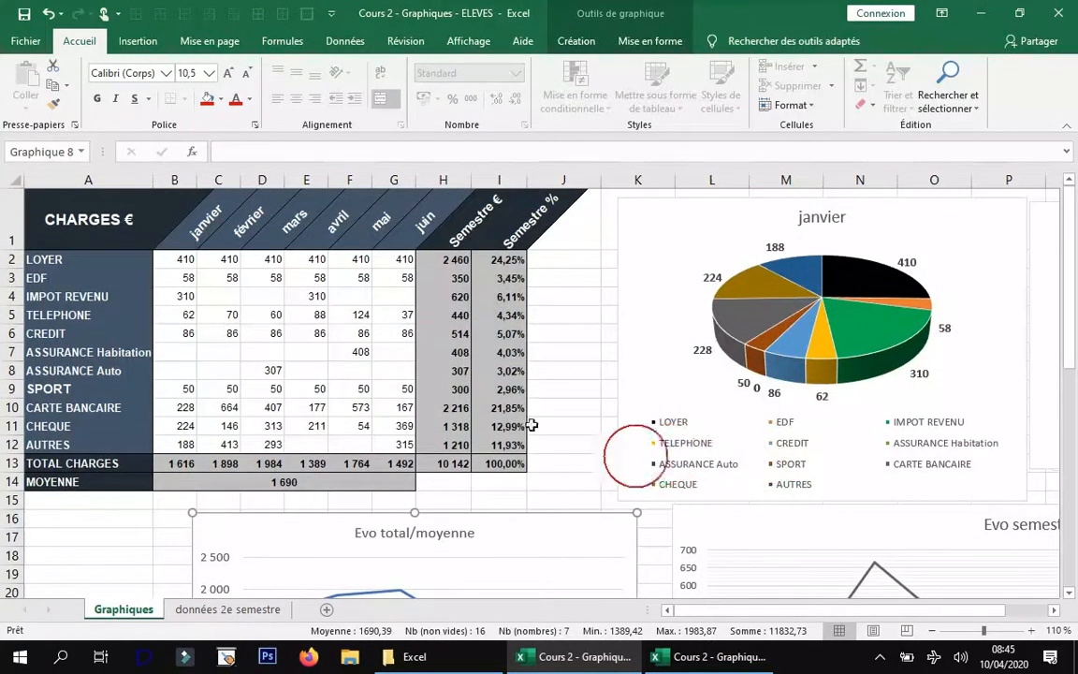
pyautogui.scroll(-1, 509, 420)
pyautogui.scroll(-10, 509, 421)
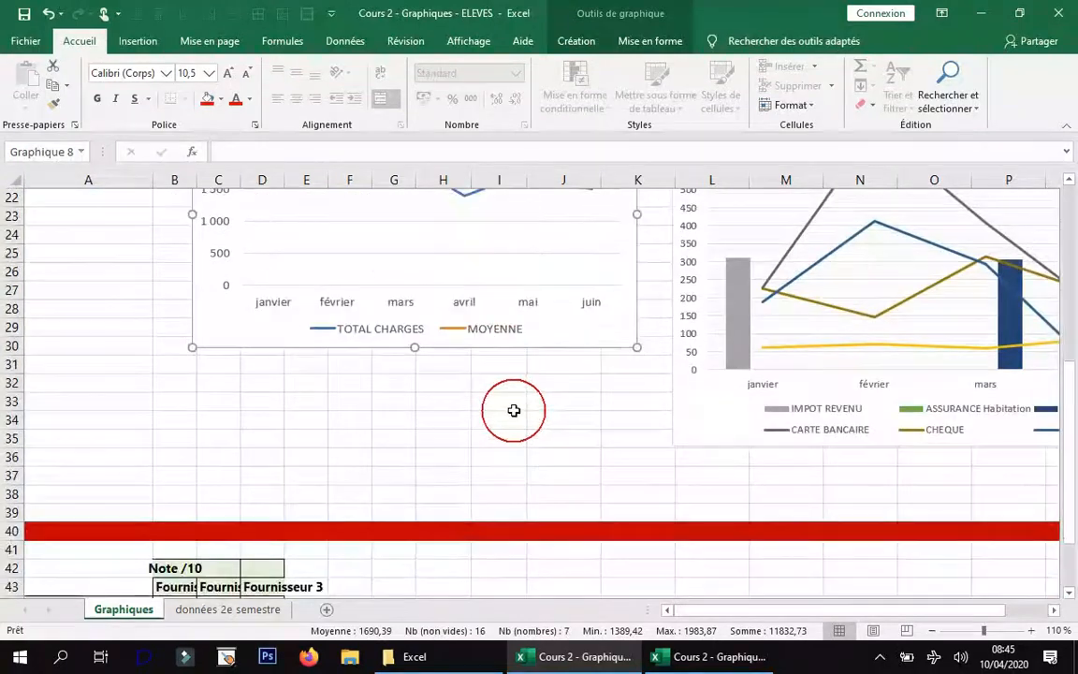
pyautogui.scroll(-1, 509, 408)
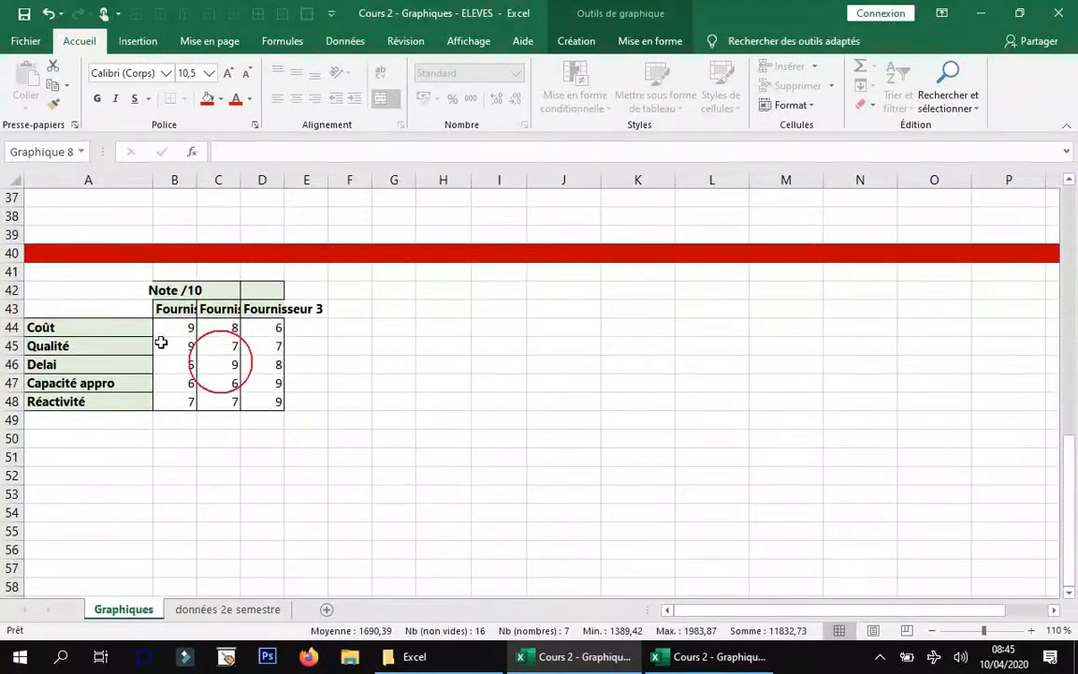
pyautogui.moveTo(59, 289); pyautogui.dragTo(267, 402)
pyautogui.click(404, 363)
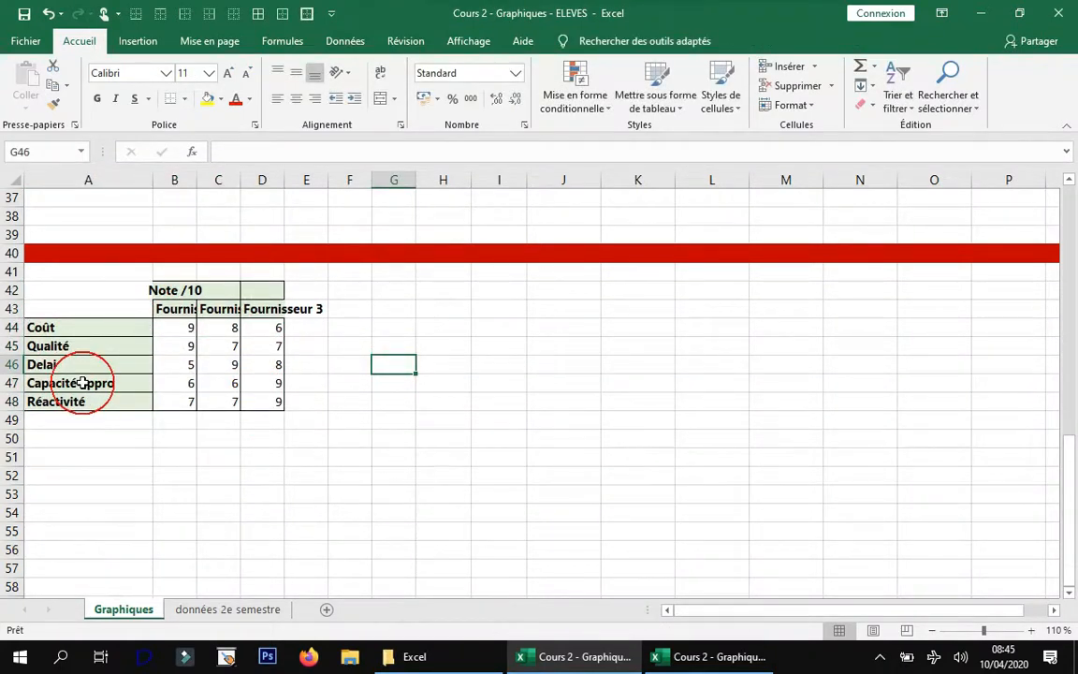
pyautogui.click(192, 314)
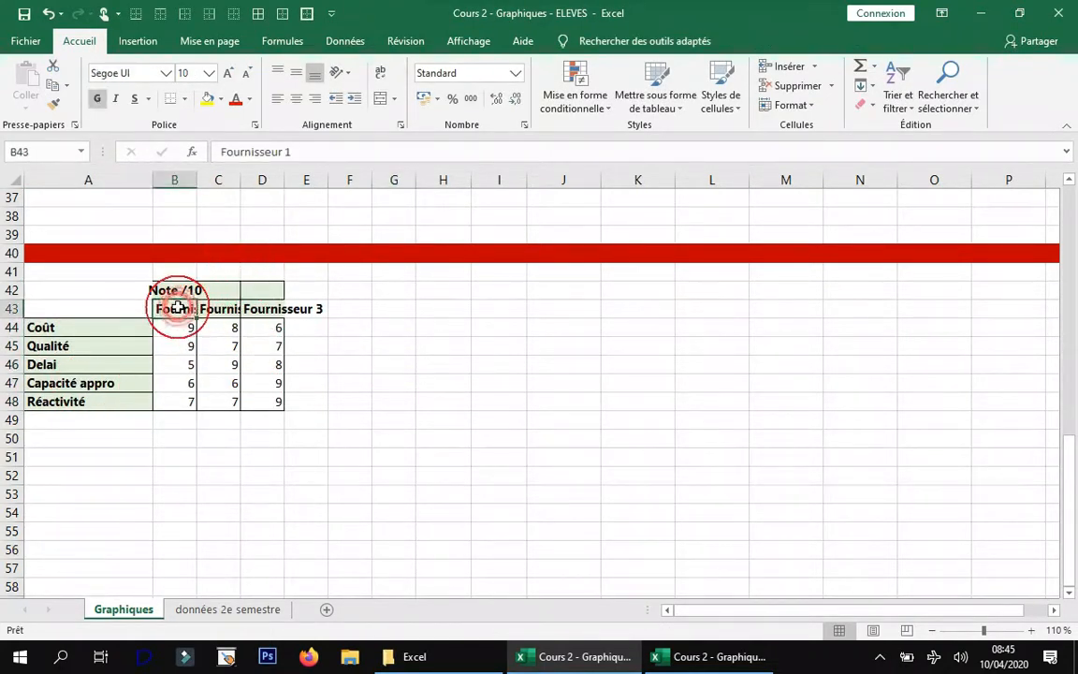
pyautogui.click(222, 310)
pyautogui.click(260, 317)
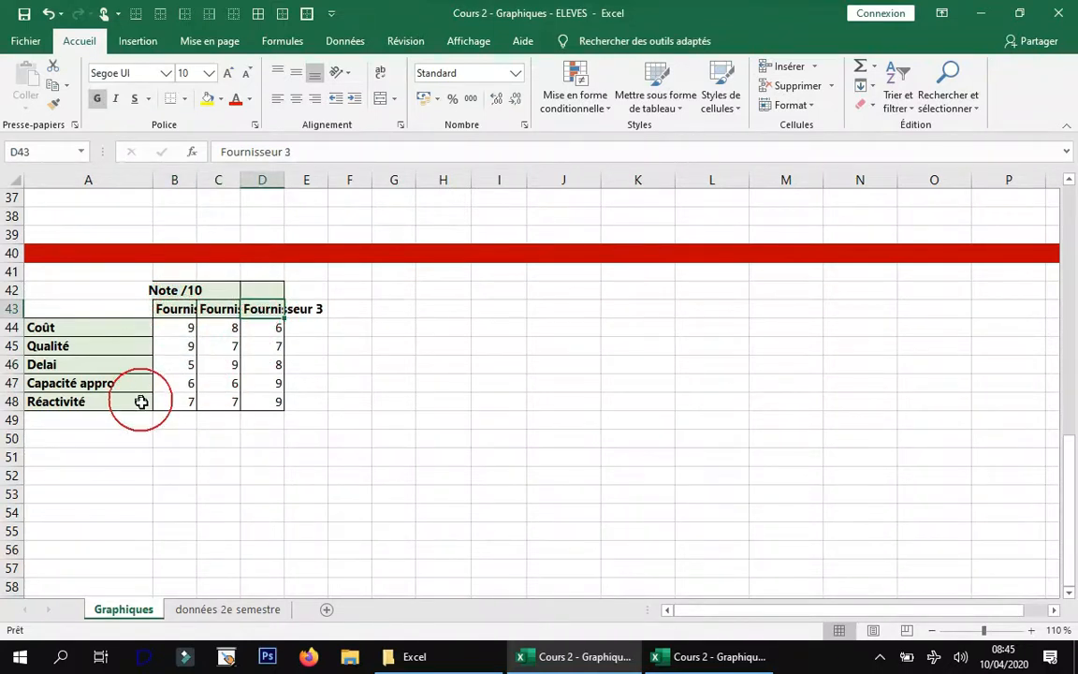
pyautogui.scroll(7, 151, 400)
pyautogui.scroll(2, 154, 400)
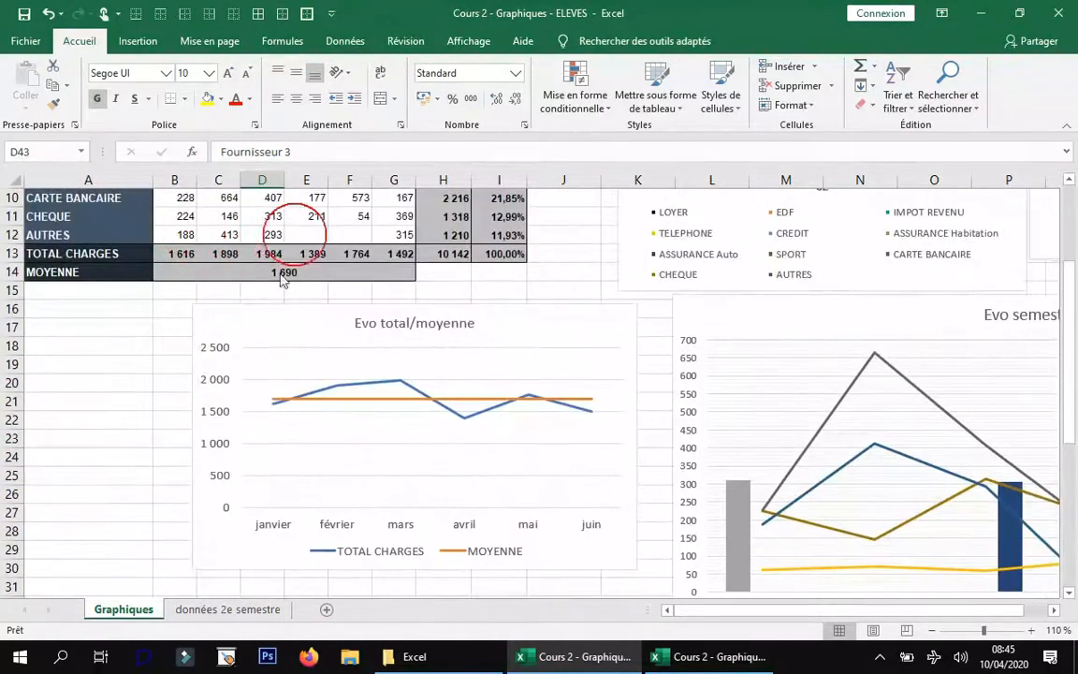
pyautogui.scroll(-4, 304, 433)
pyautogui.scroll(-2, 301, 432)
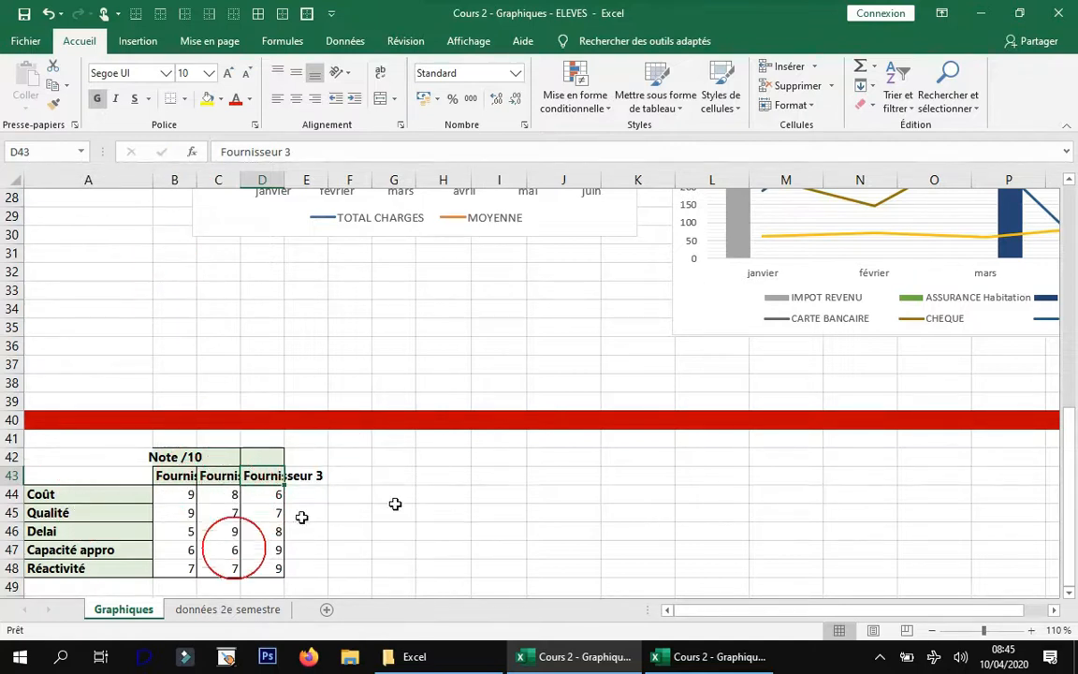
pyautogui.click(498, 513)
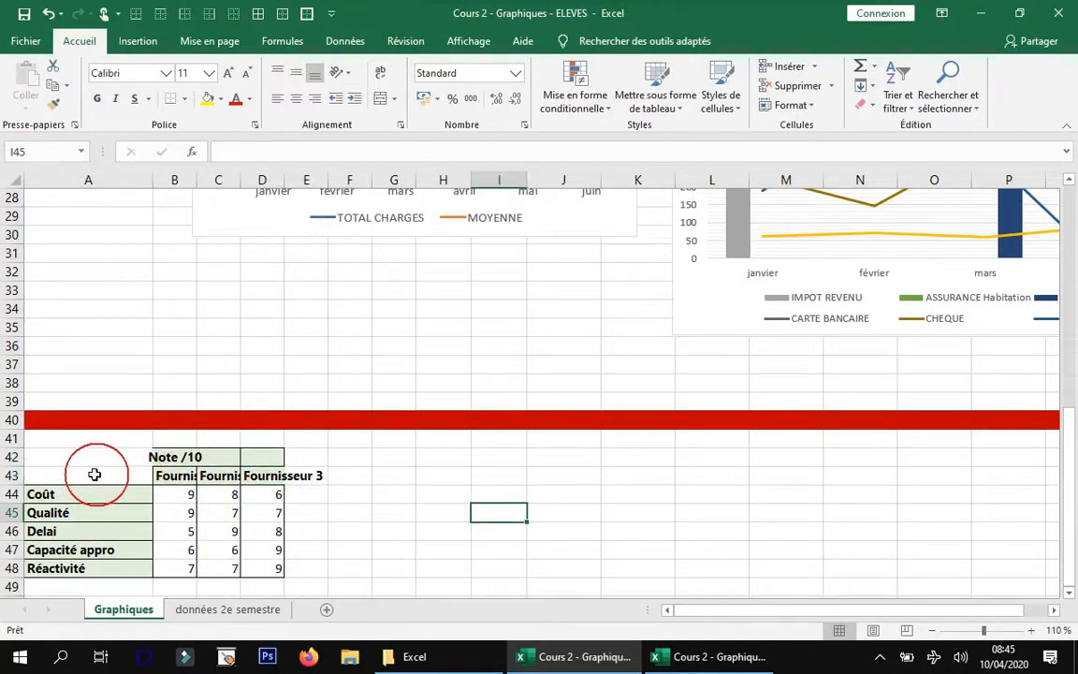
# Step: Insert a Radar chart from the supplier ratings in A43:D48, with the criteria as axes and the suppliers as series
pyautogui.scroll(-1, 103, 451)
pyautogui.moveTo(80, 423); pyautogui.dragTo(258, 513)
pyautogui.click(138, 43)
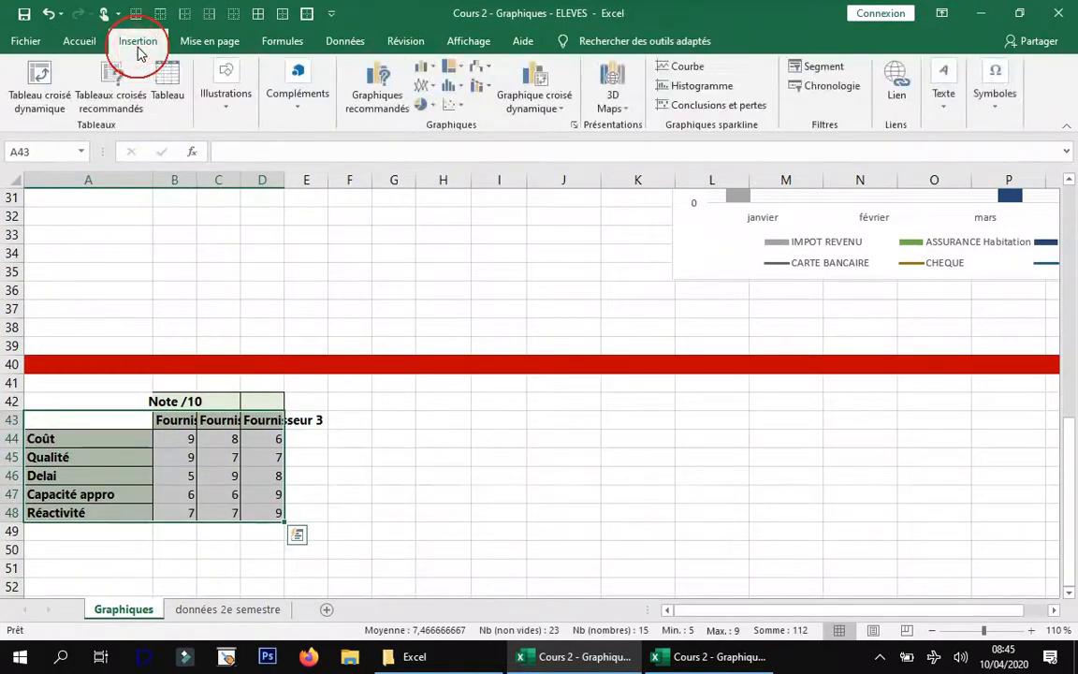
pyautogui.click(458, 106)
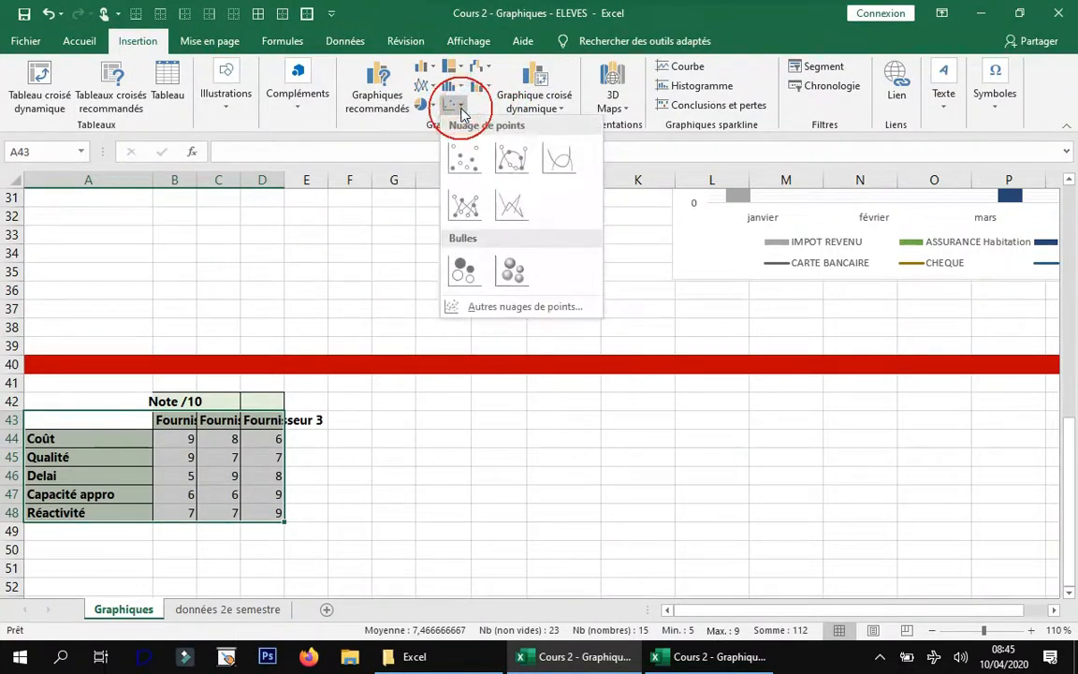
pyautogui.click(489, 108)
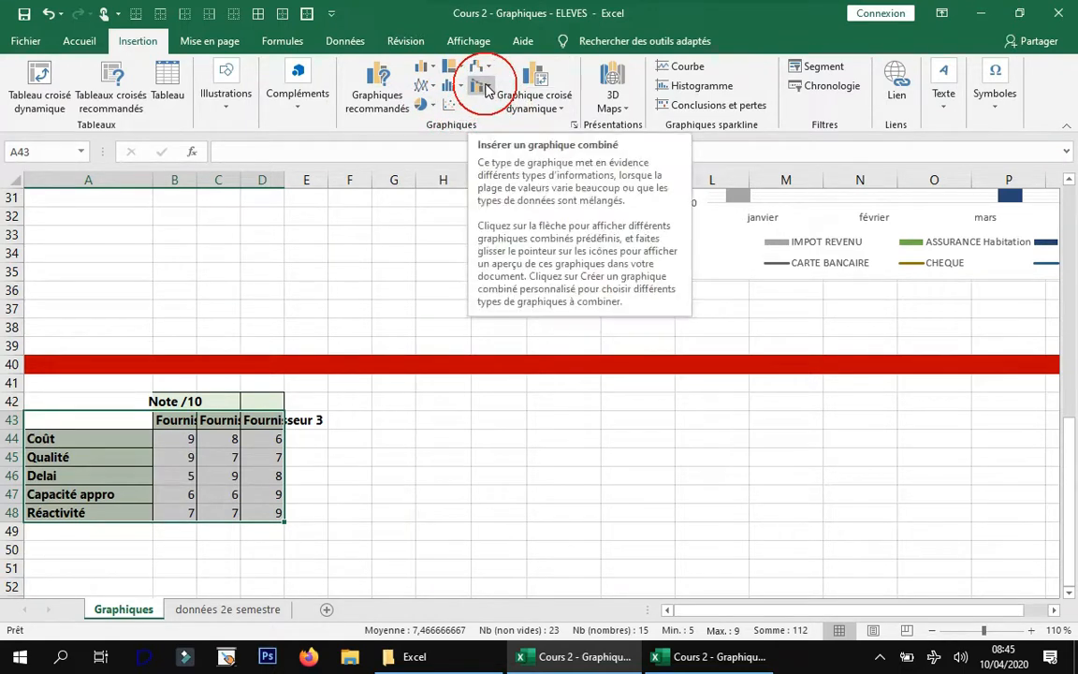
pyautogui.click(484, 86)
pyautogui.click(488, 90)
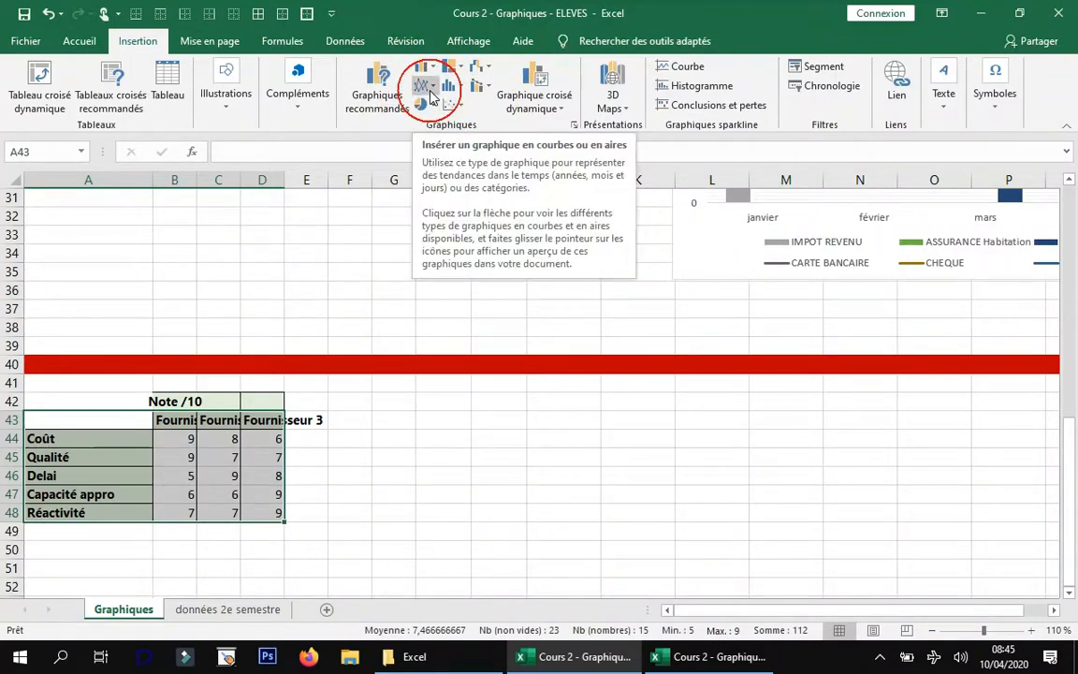
pyautogui.click(573, 128)
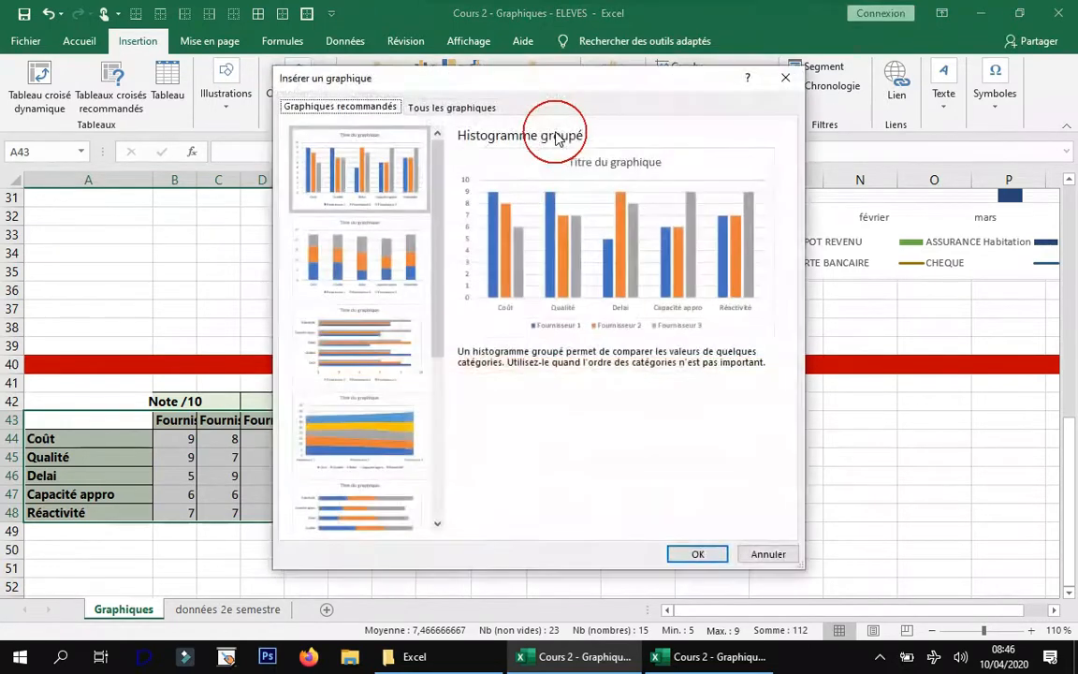
pyautogui.click(436, 110)
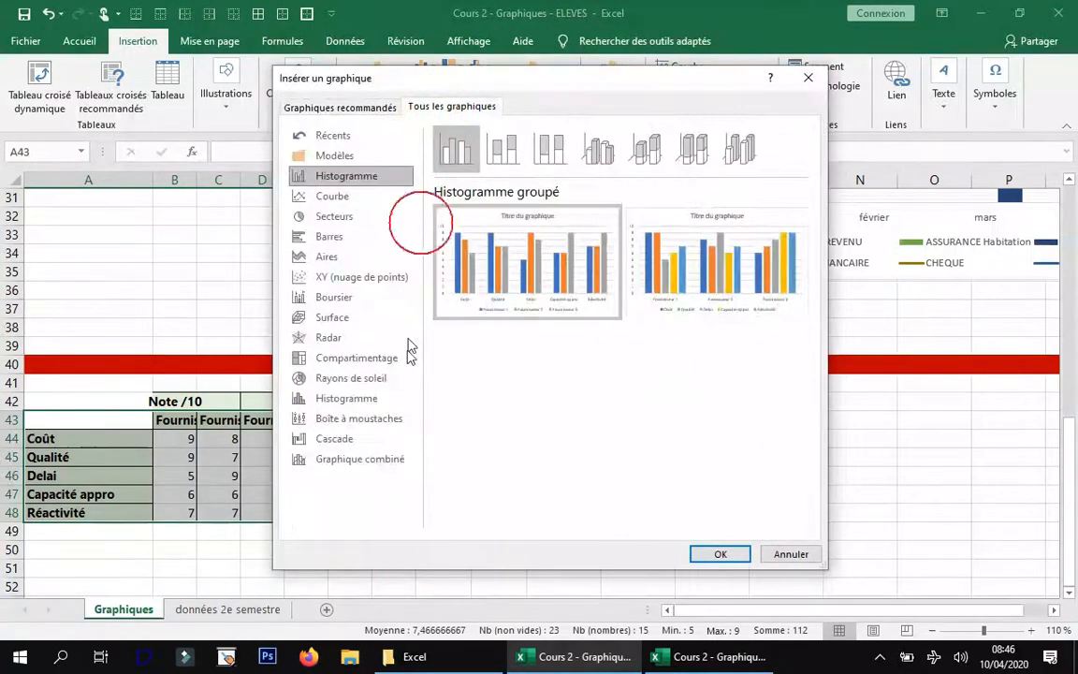
pyautogui.click(356, 338)
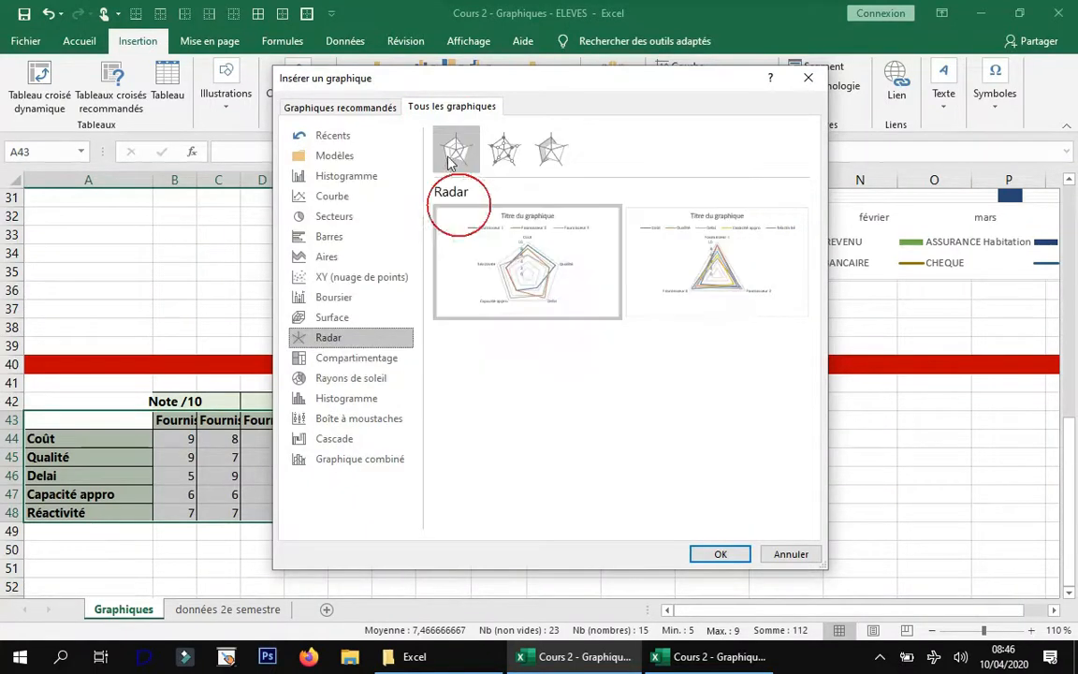
pyautogui.click(720, 554)
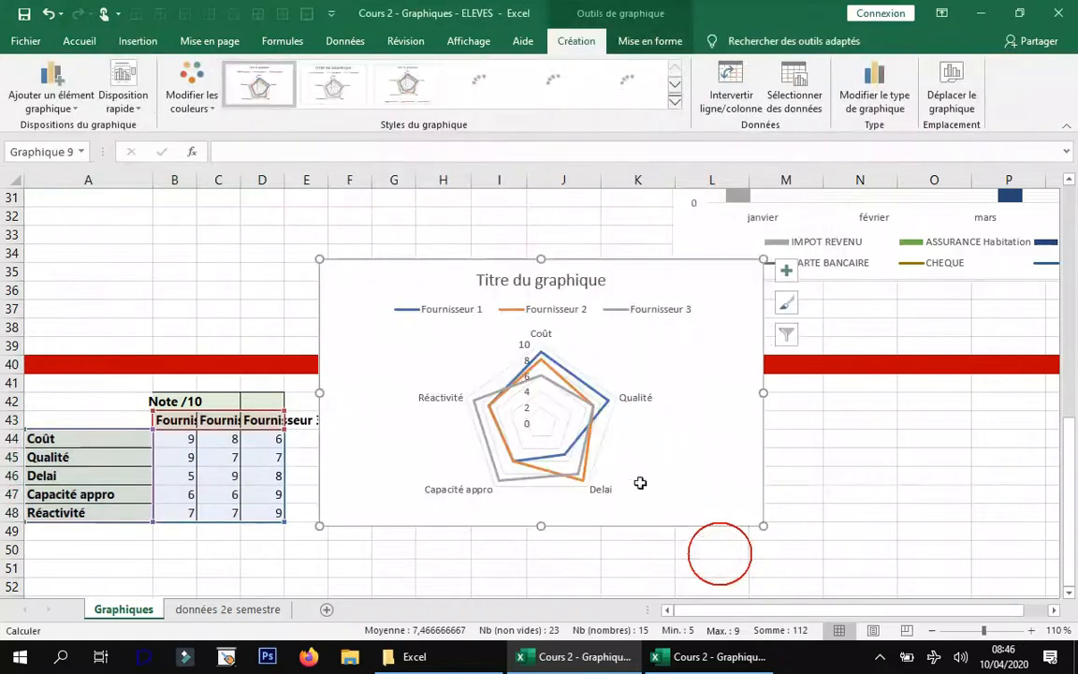
# Step: Move the radar chart below the red band, beside the supplier table and clear of its columns
pyautogui.moveTo(385, 272); pyautogui.dragTo(404, 388)
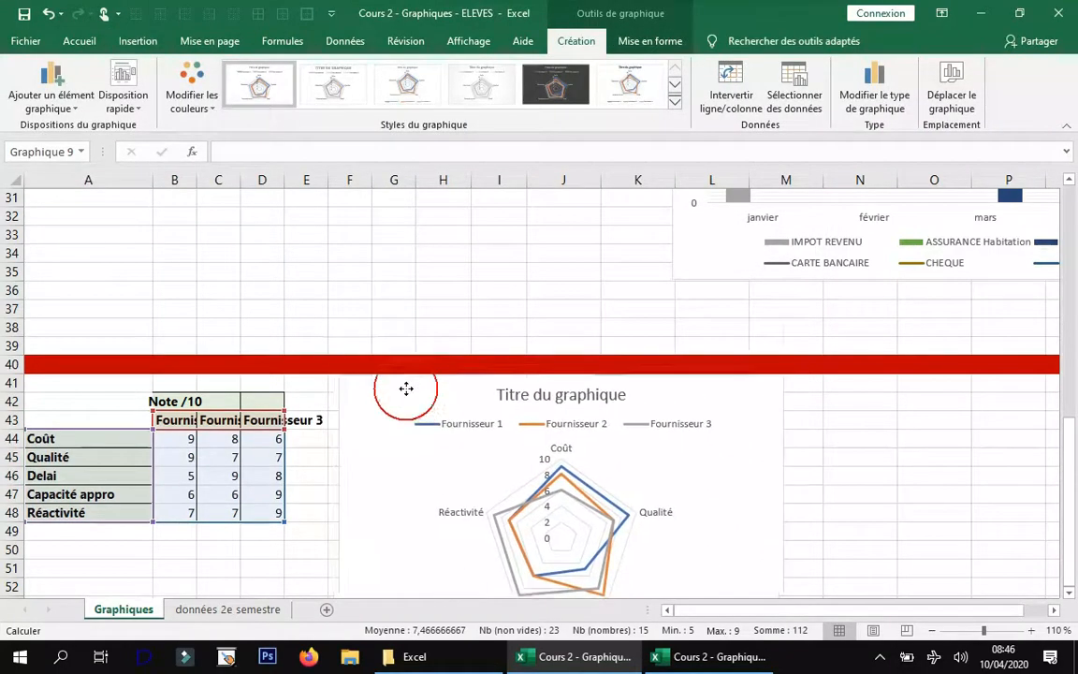
pyautogui.scroll(-2, 413, 338)
pyautogui.moveTo(396, 288); pyautogui.dragTo(391, 302)
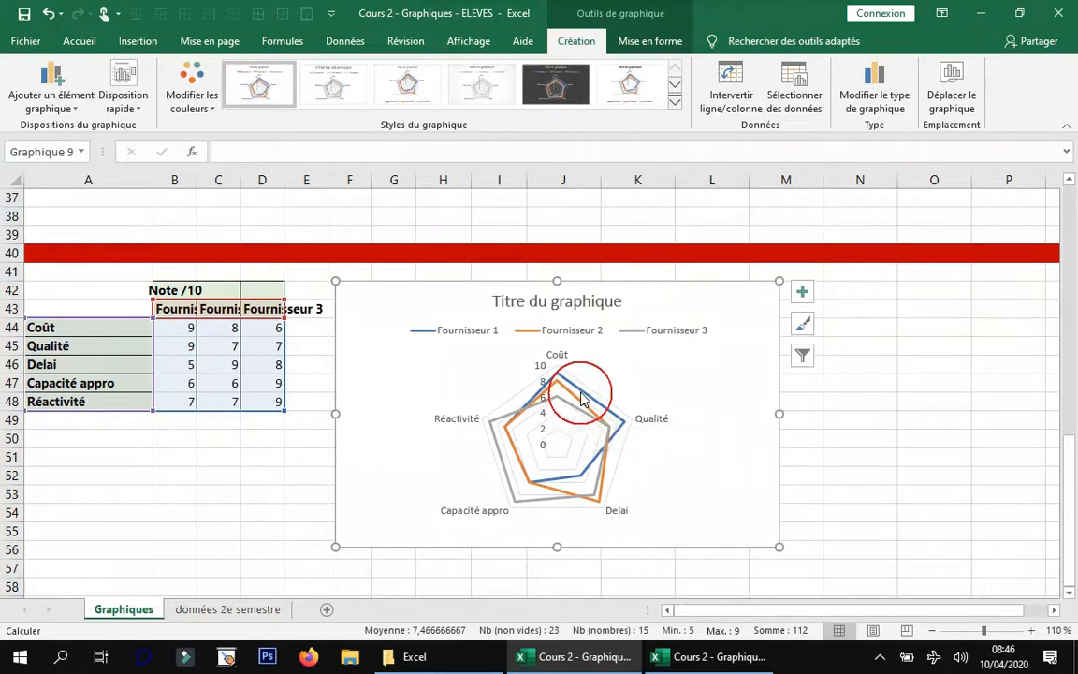
pyautogui.moveTo(421, 300); pyautogui.dragTo(498, 301)
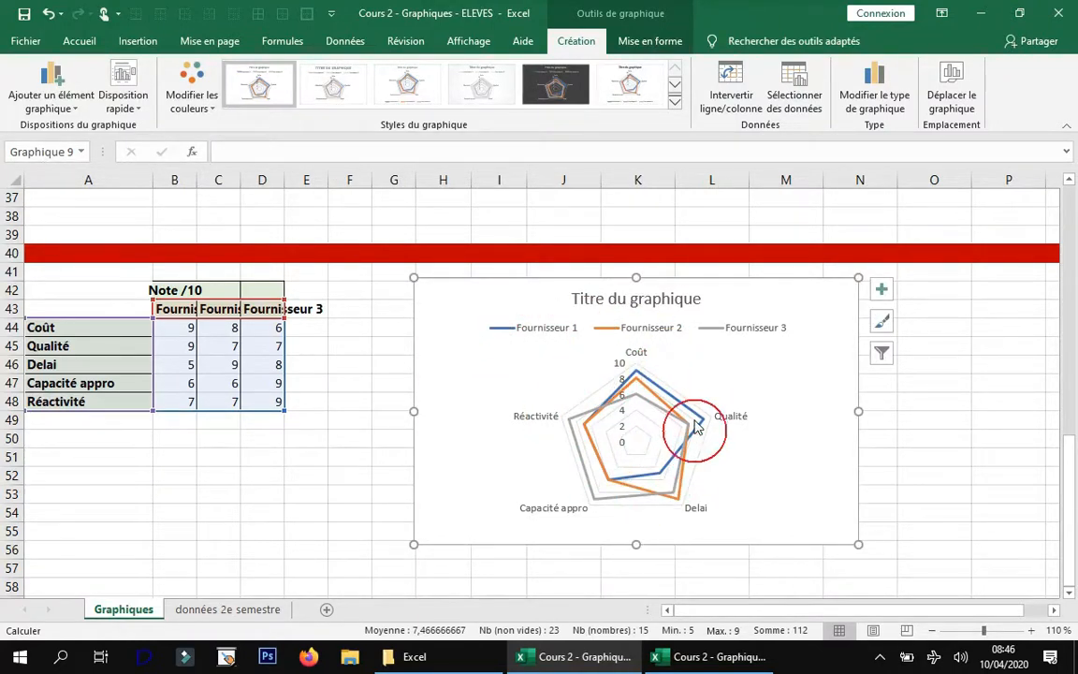
# Step: Title the radar chart "Comparaison fournisseur"
pyautogui.click(604, 294)
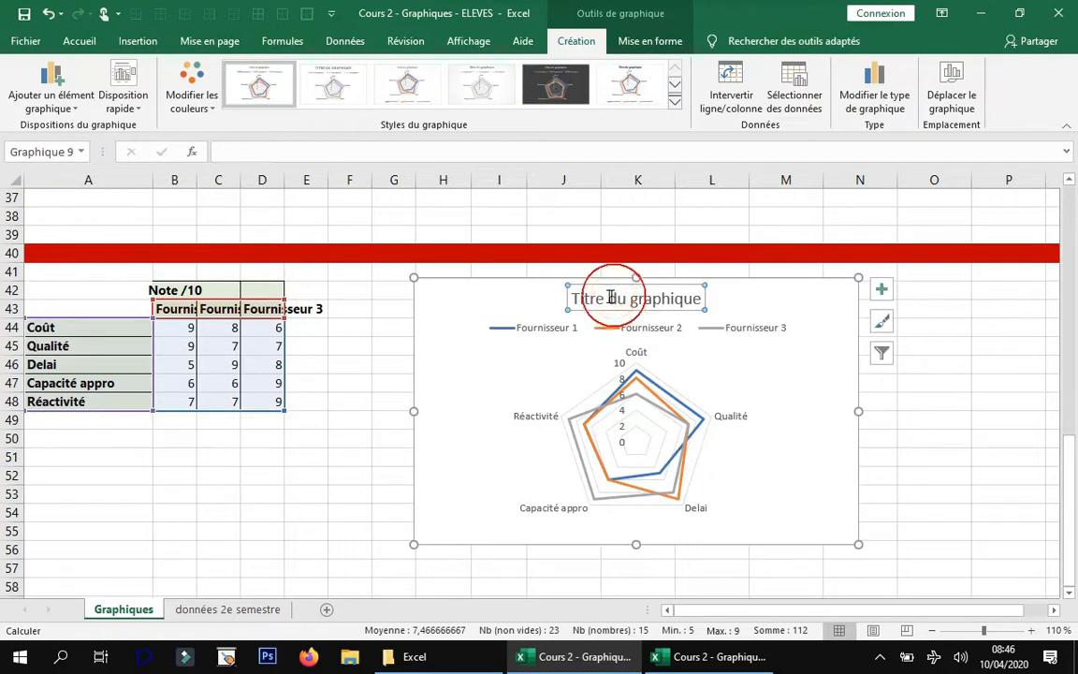
pyautogui.tripleClick(606, 298)
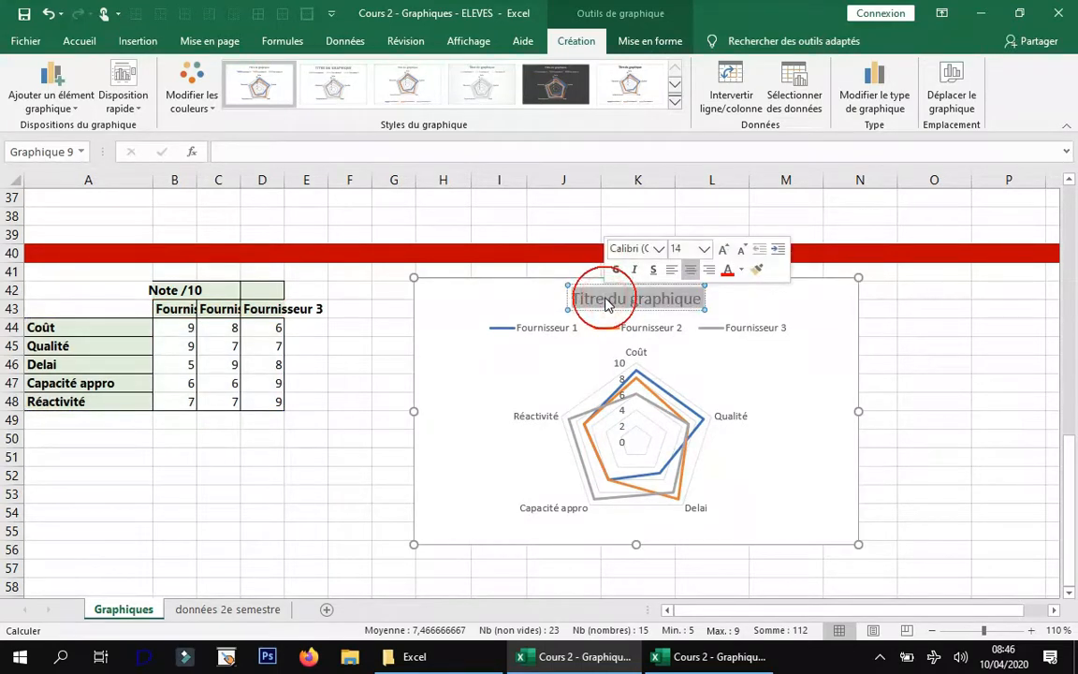
pyautogui.write('Compa')
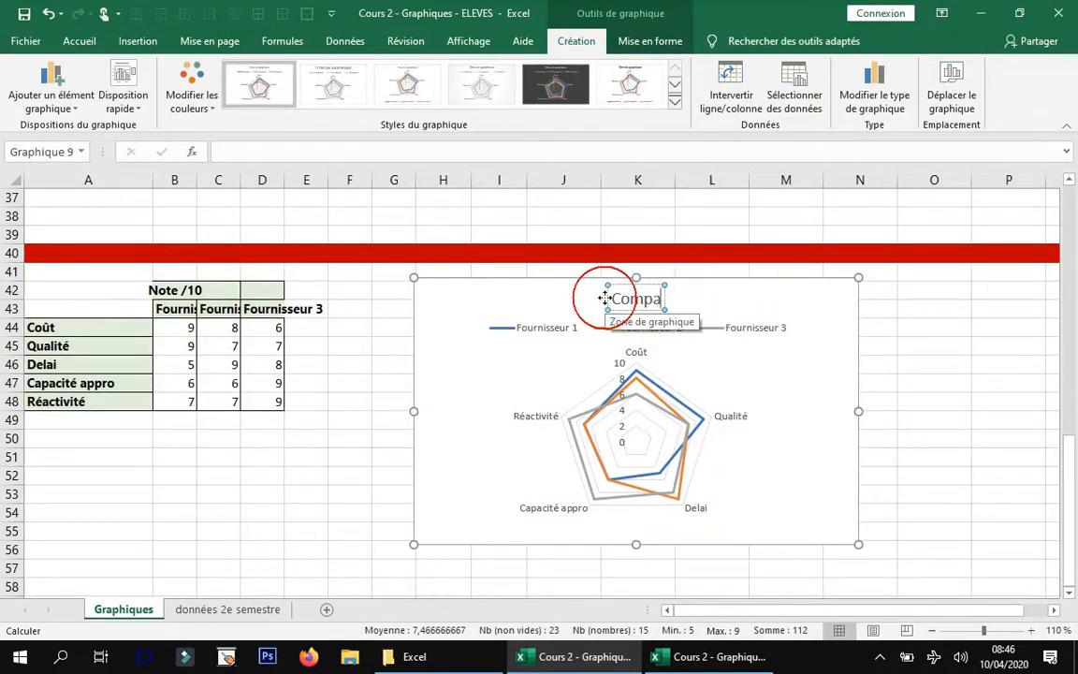
pyautogui.write('rasai')
pyautogui.press('BackSpace')
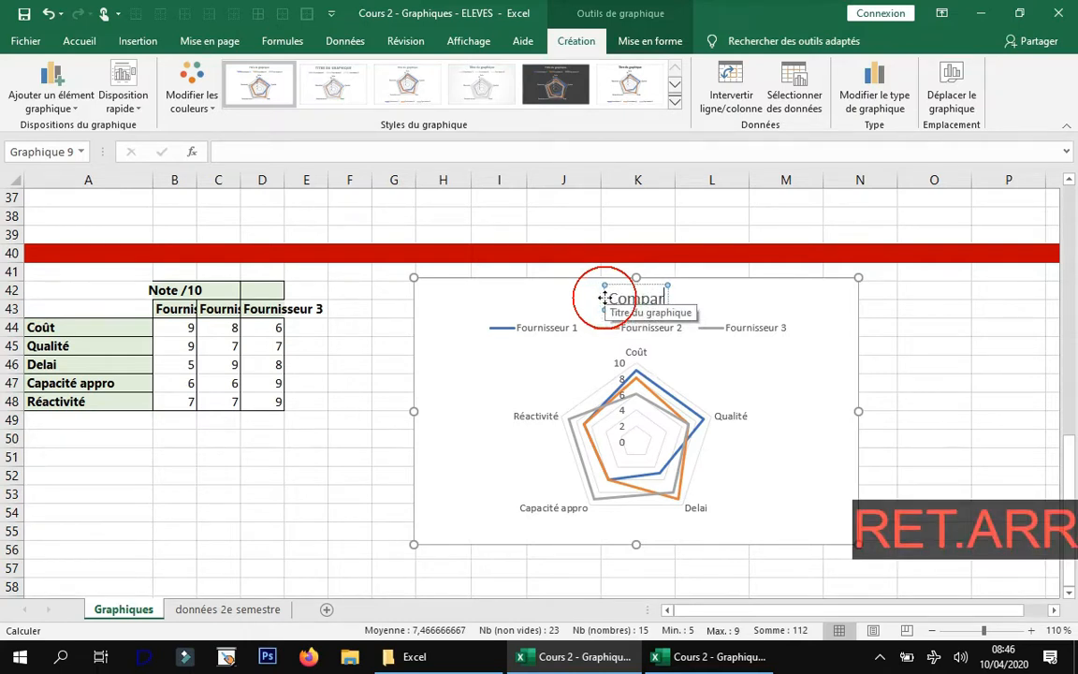
pyautogui.write('aison')
pyautogui.press('BackSpace')
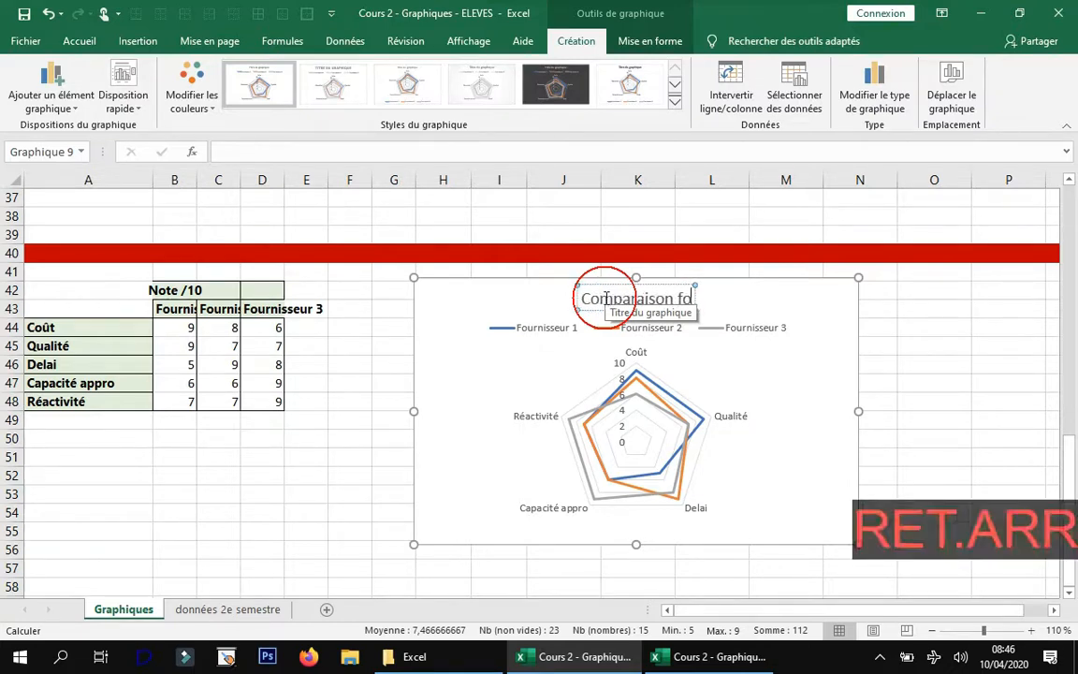
pyautogui.write('urnisseur')
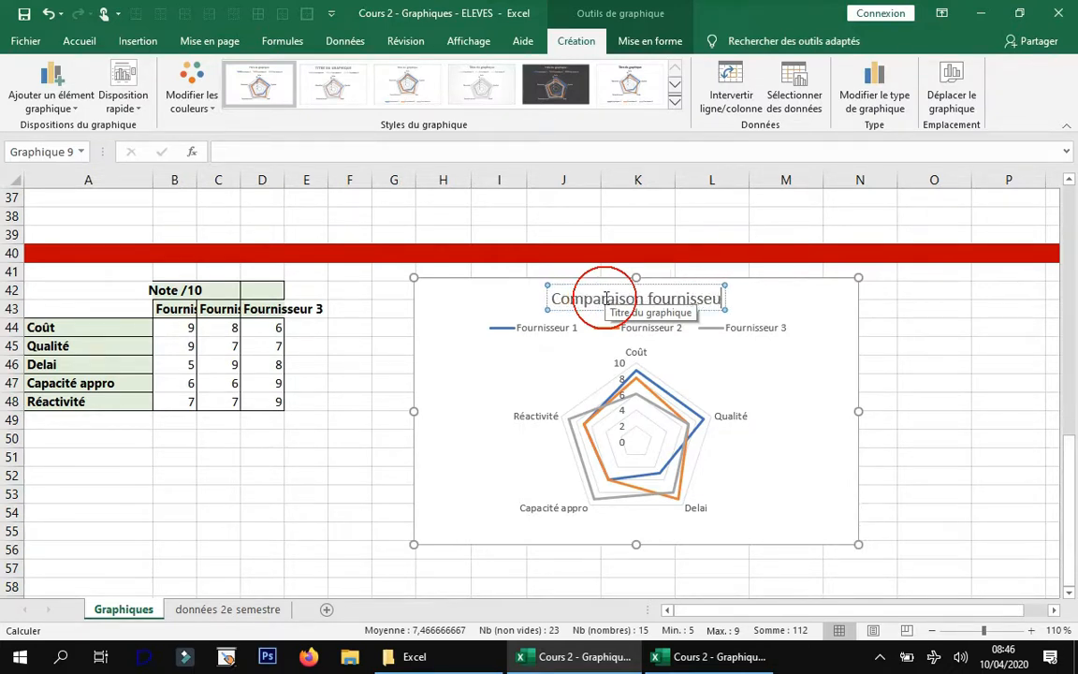
pyautogui.click(774, 311)
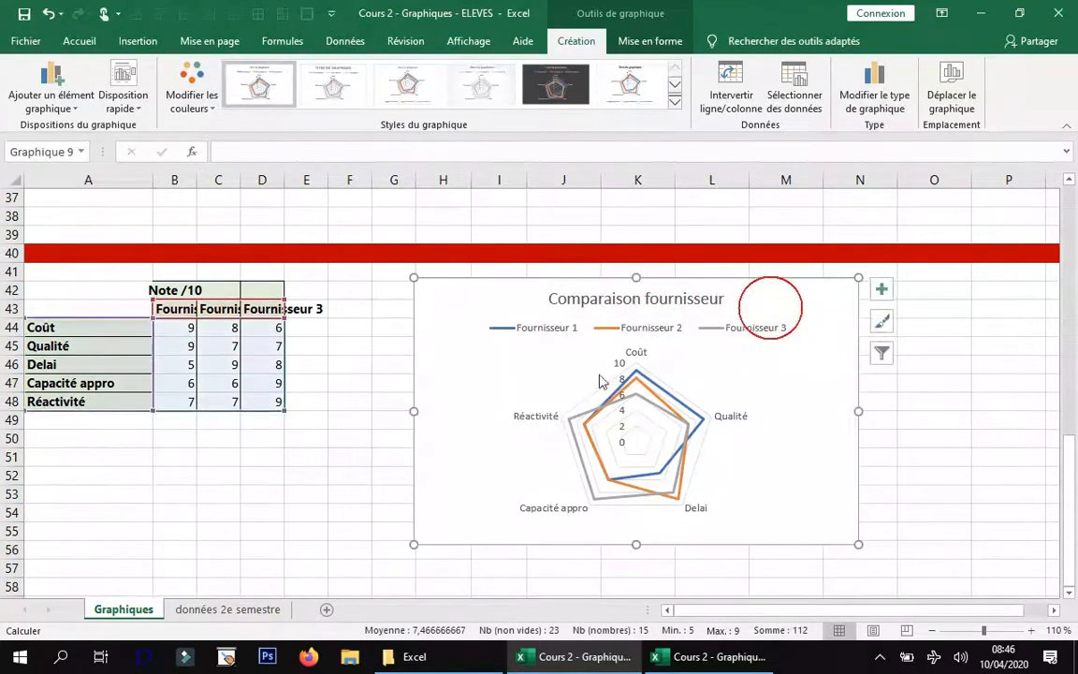
# Step: Enter the header "Fournisseur 4" in cell E43 of the supplier table
pyautogui.click(310, 310)
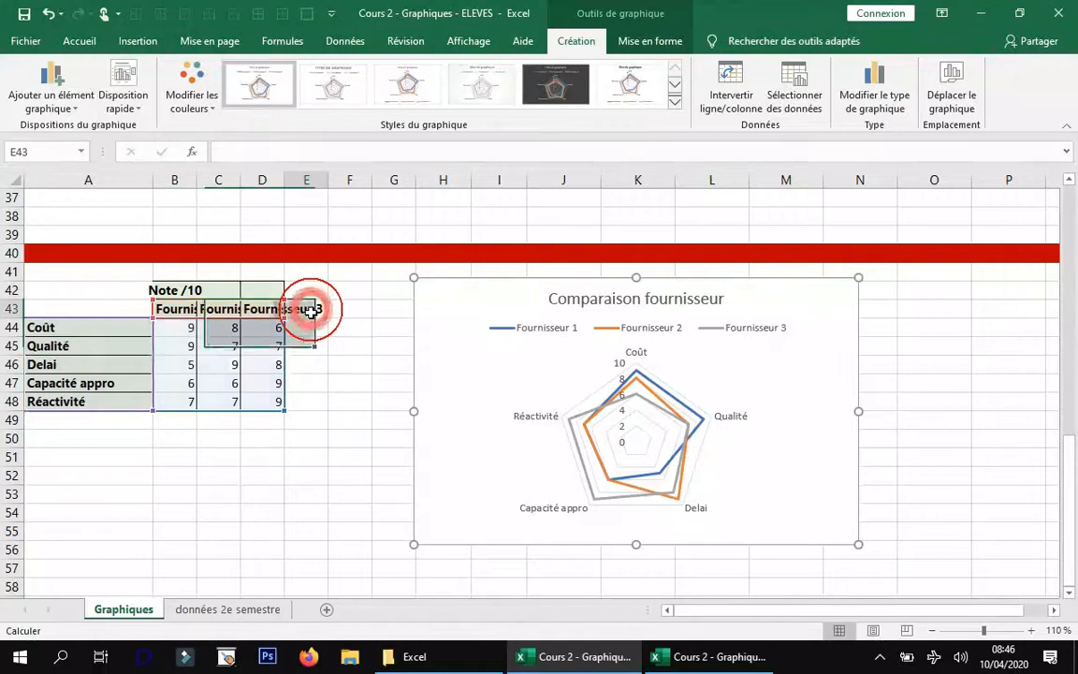
pyautogui.write('Fournisseur4')
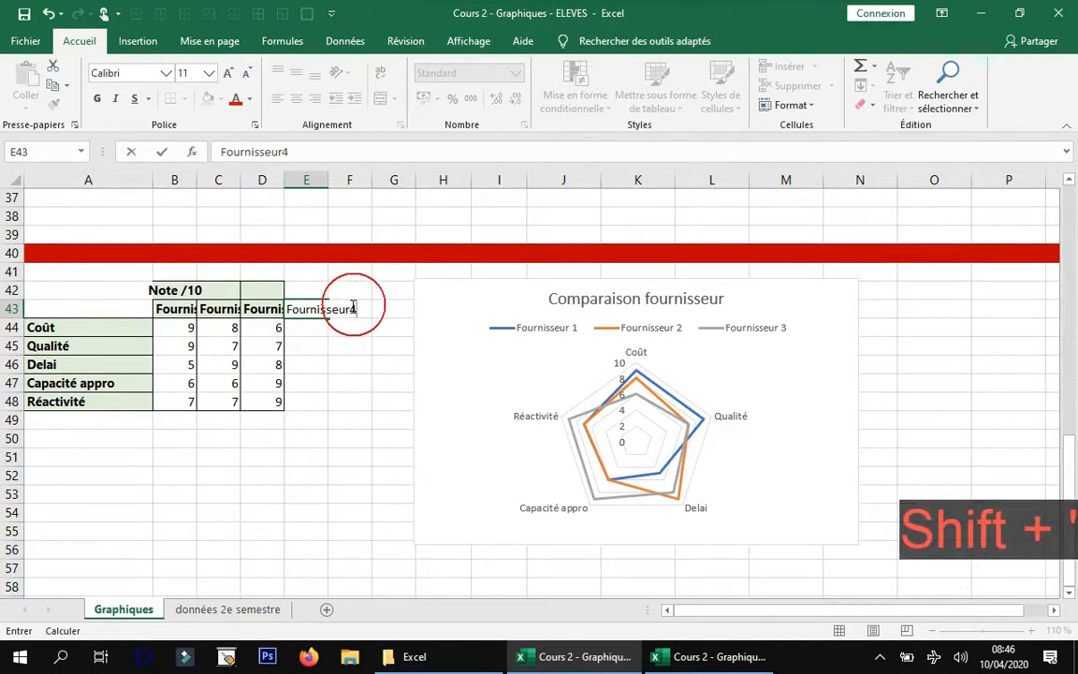
pyautogui.click(353, 307)
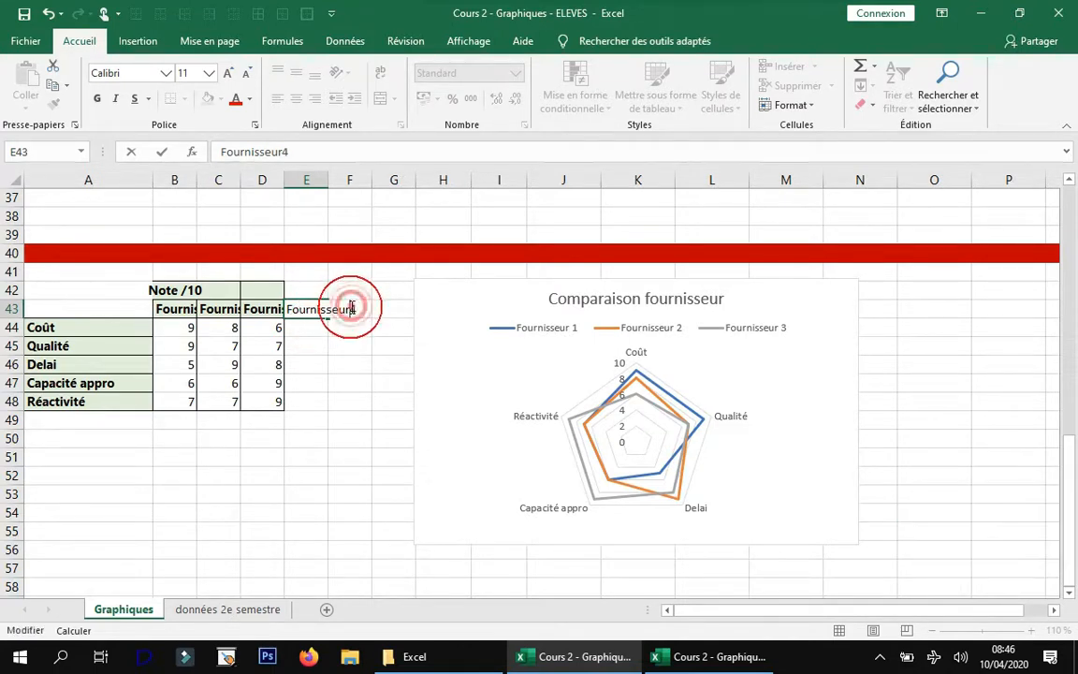
pyautogui.click(354, 335)
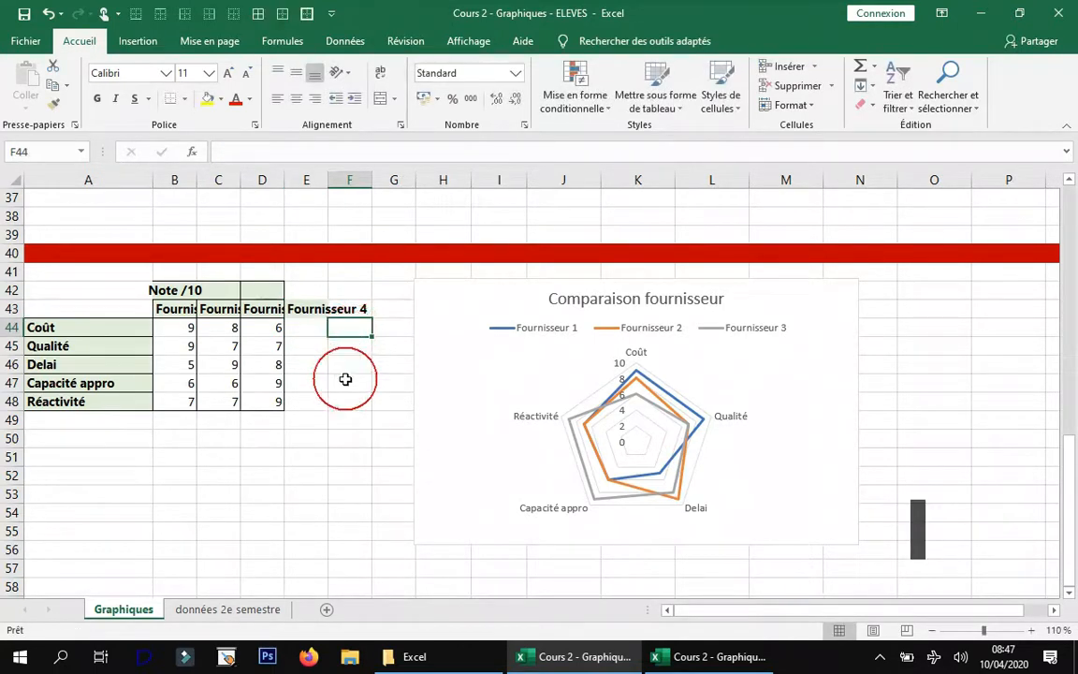
# Step: Extend the supplier header series from D43 into E43 with the fill handle and select E43
pyautogui.click(262, 310)
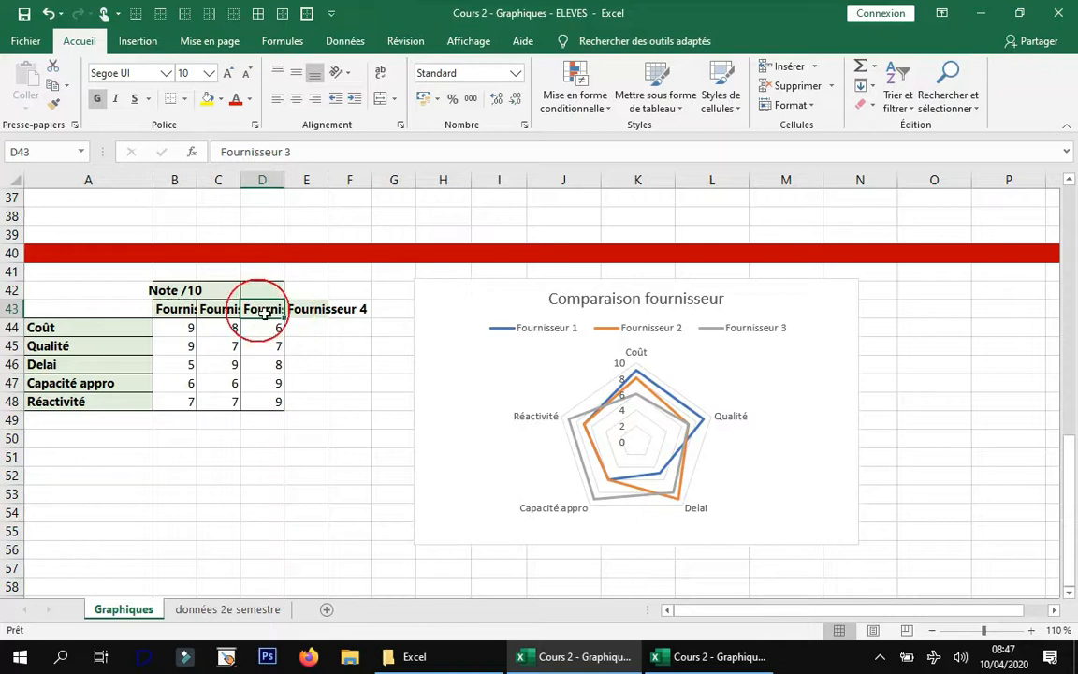
pyautogui.moveTo(280, 319); pyautogui.dragTo(323, 320)
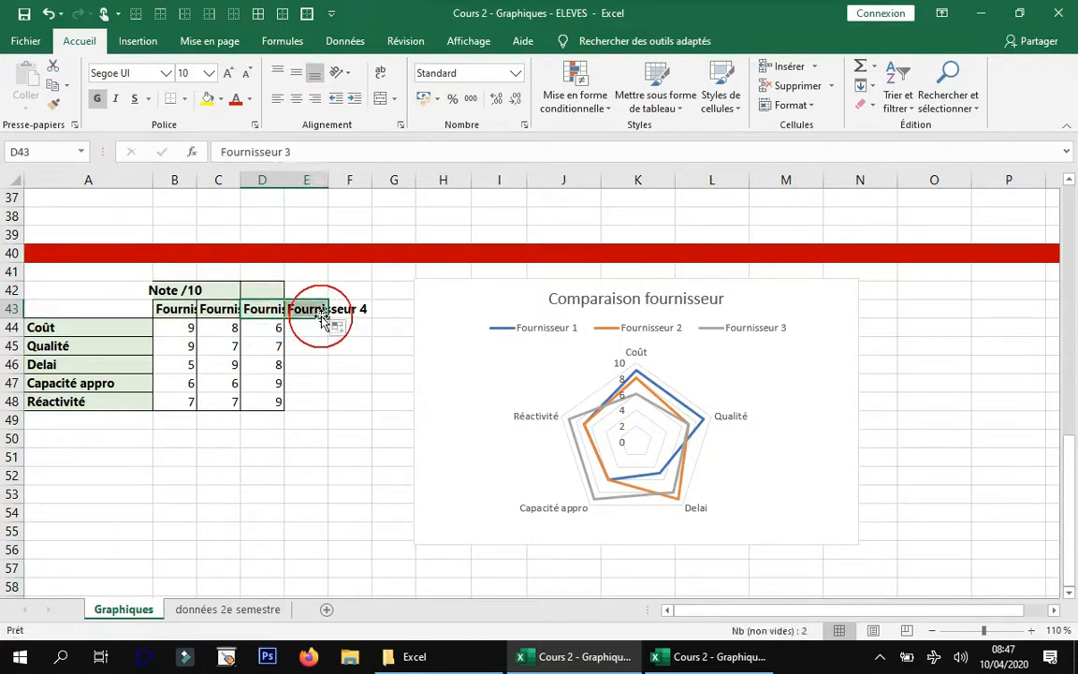
pyautogui.click(358, 397)
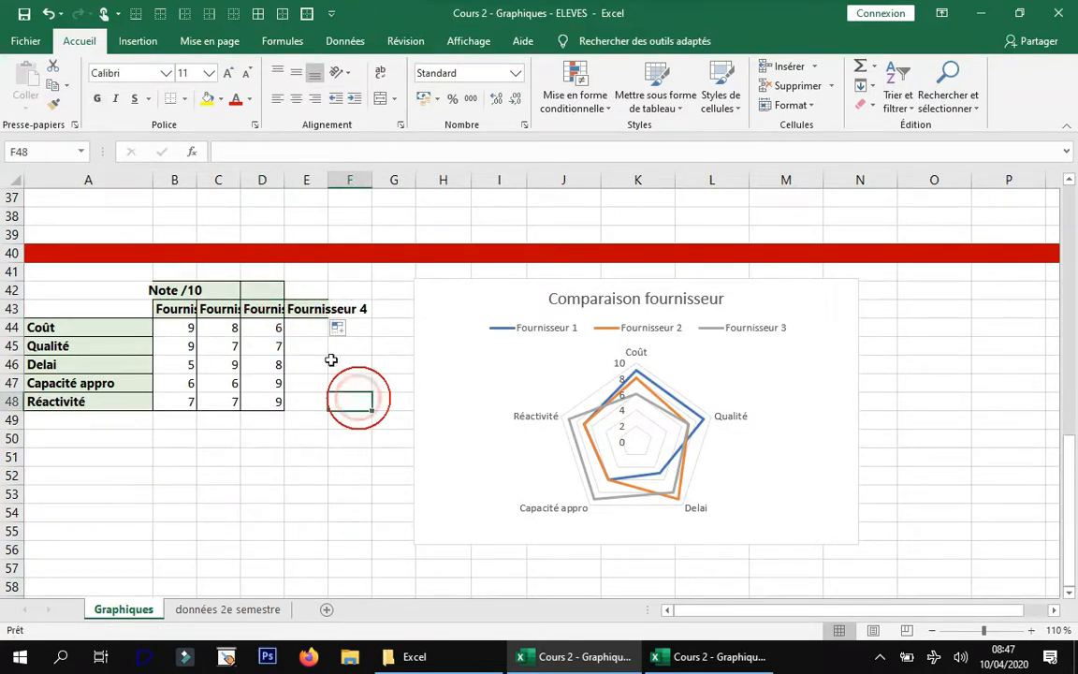
pyautogui.click(318, 312)
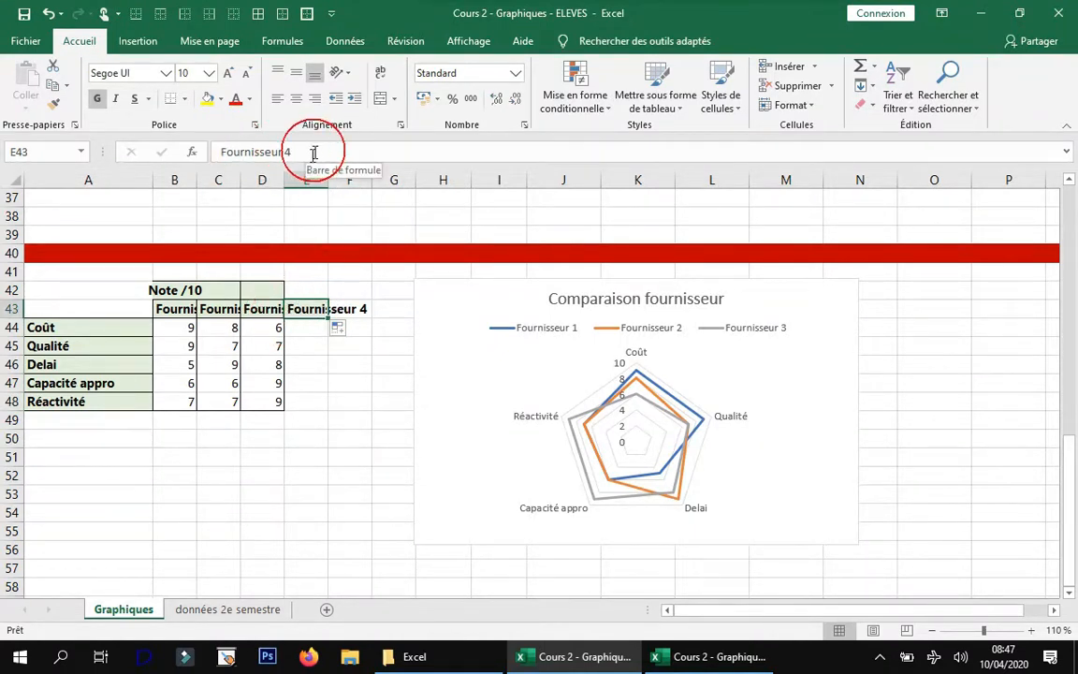
# Step: Enter the Fournisseur 4 scores in E44:E48: Coût 5, Qualité 8, Delai 9, Capacité appro 6 and Réactivité 6
pyautogui.click(314, 326)
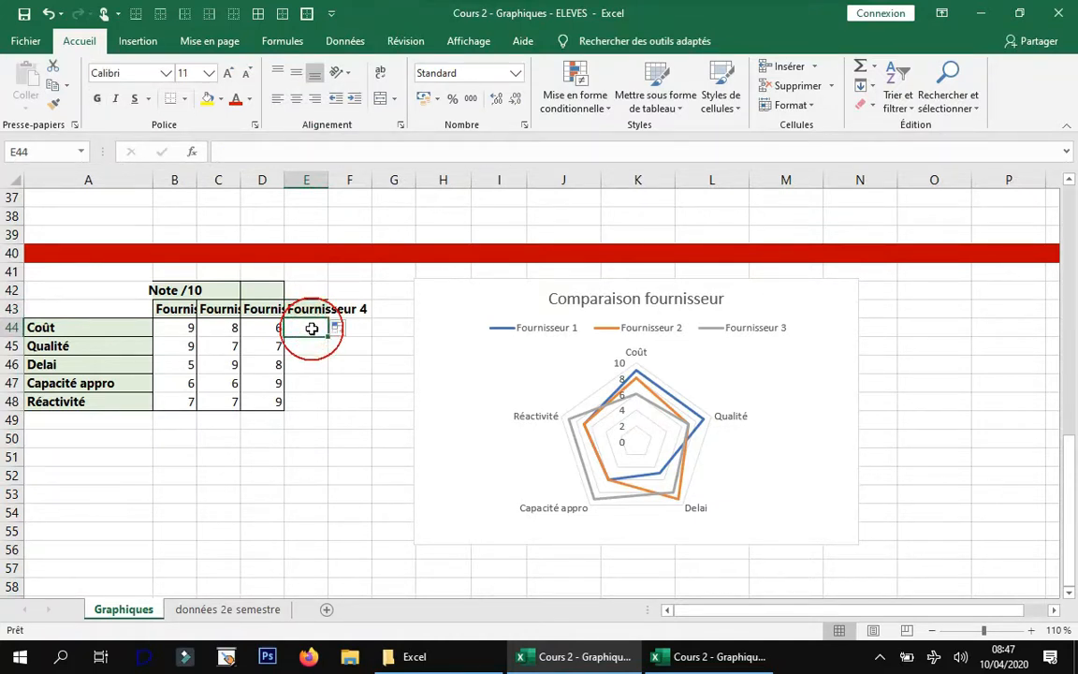
pyautogui.write('5')
pyautogui.press('Return')
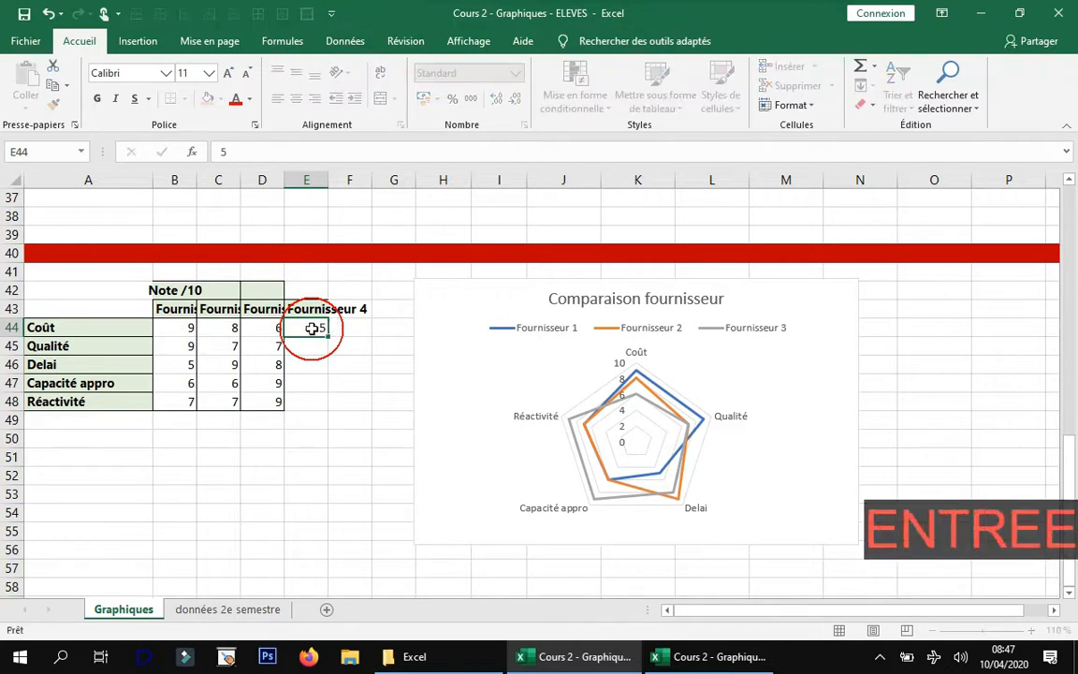
pyautogui.write('8')
pyautogui.press('Return')
pyautogui.write('9')
pyautogui.press('Return')
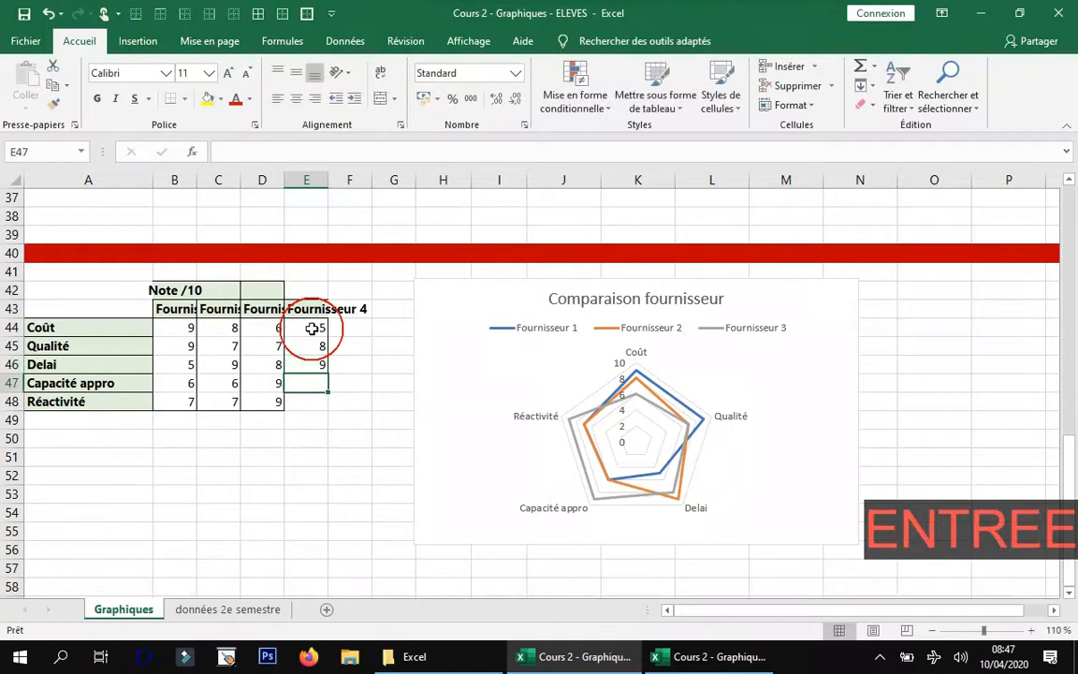
pyautogui.write('6')
pyautogui.press('Return')
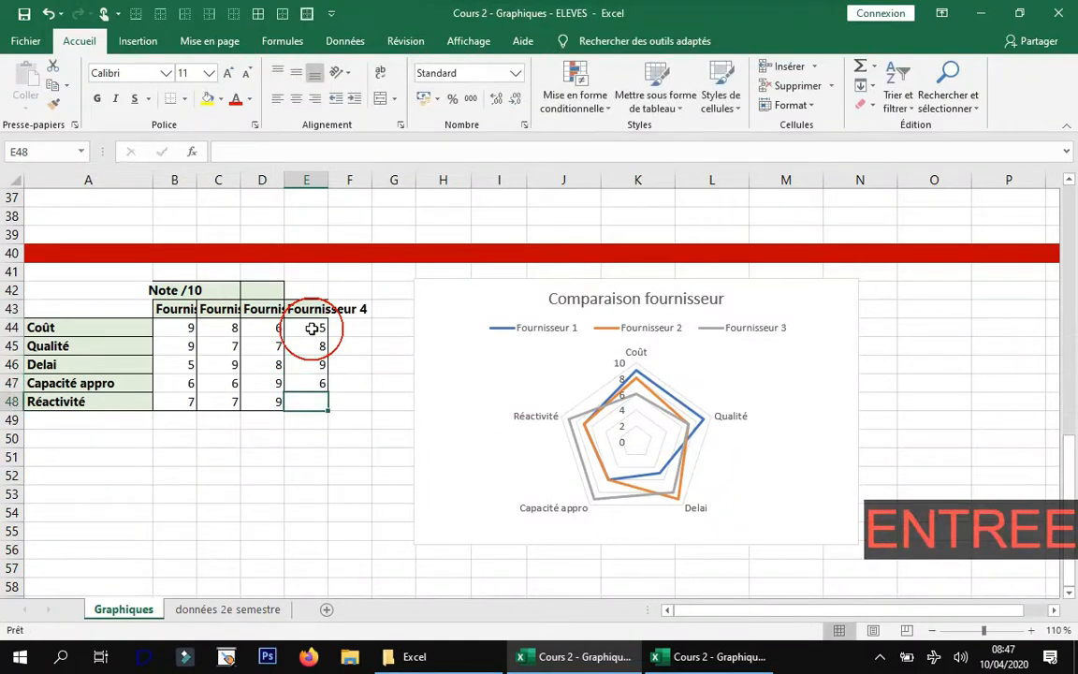
pyautogui.write('6')
pyautogui.press('Return')
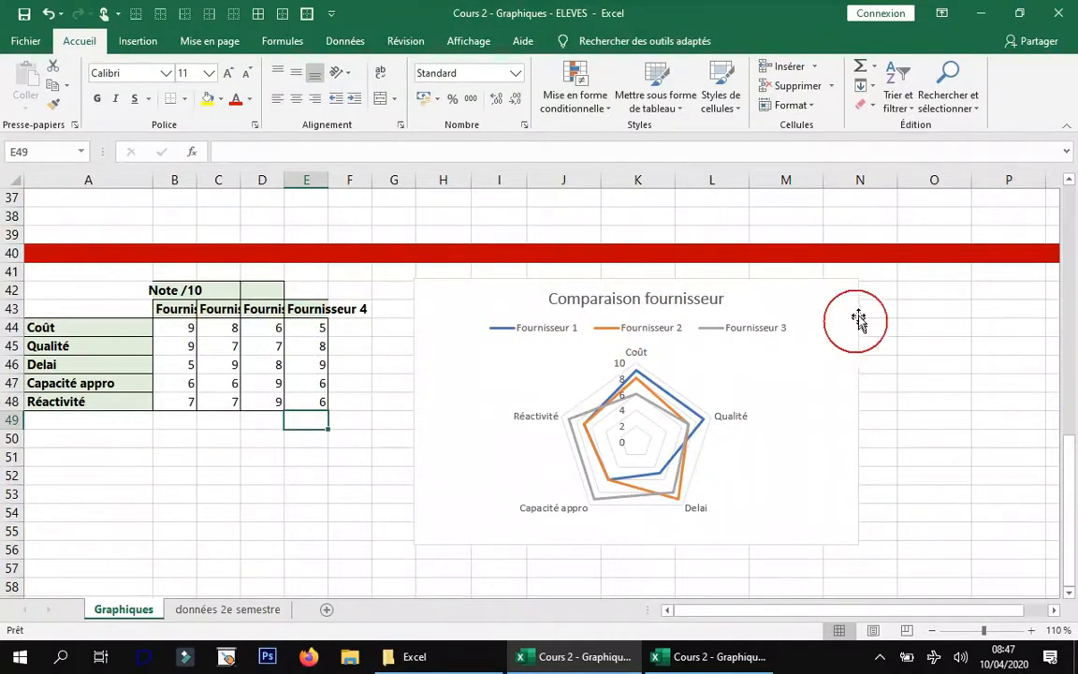
# Step: Extend the radar chart's source range to include the Fournisseur 4 column, E43:E48
pyautogui.click(830, 304)
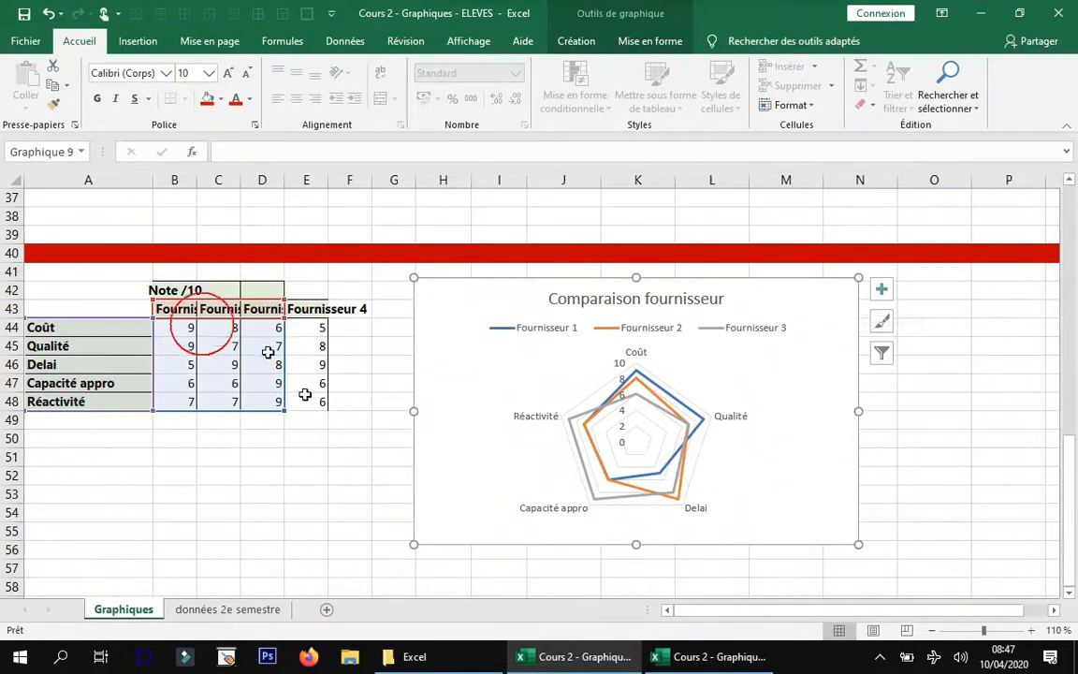
pyautogui.moveTo(284, 409); pyautogui.dragTo(316, 409)
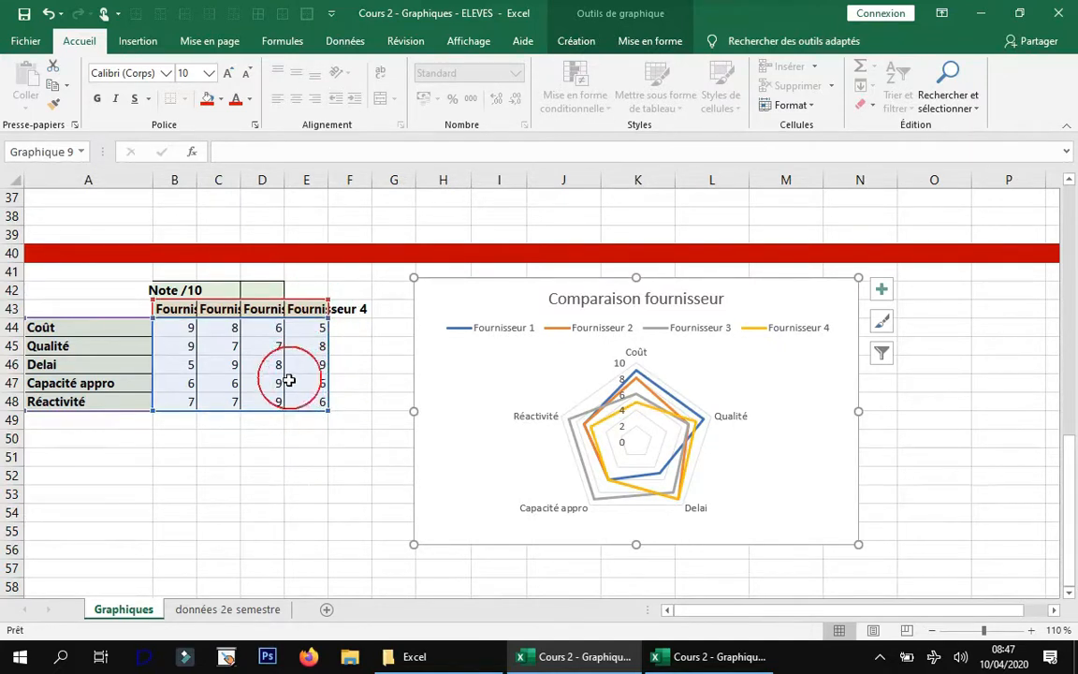
pyautogui.click(629, 41)
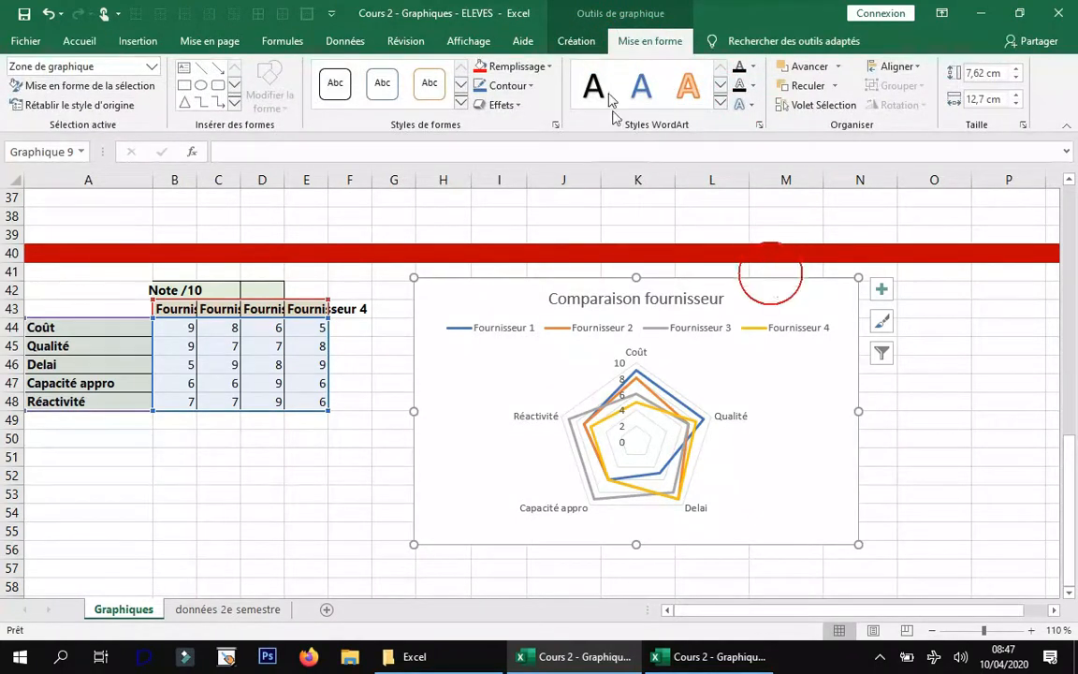
pyautogui.click(589, 47)
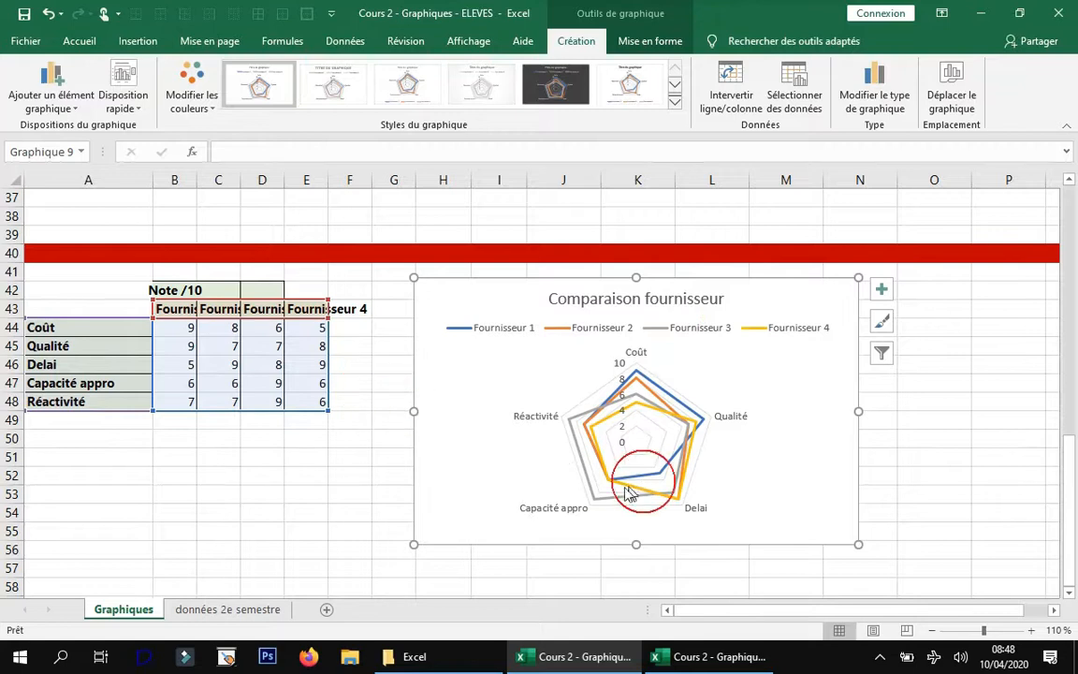
# Step: Look over the Graphiques sheet, from the charges table and its charts to the supplier section below the red band
pyautogui.scroll(6, 480, 381)
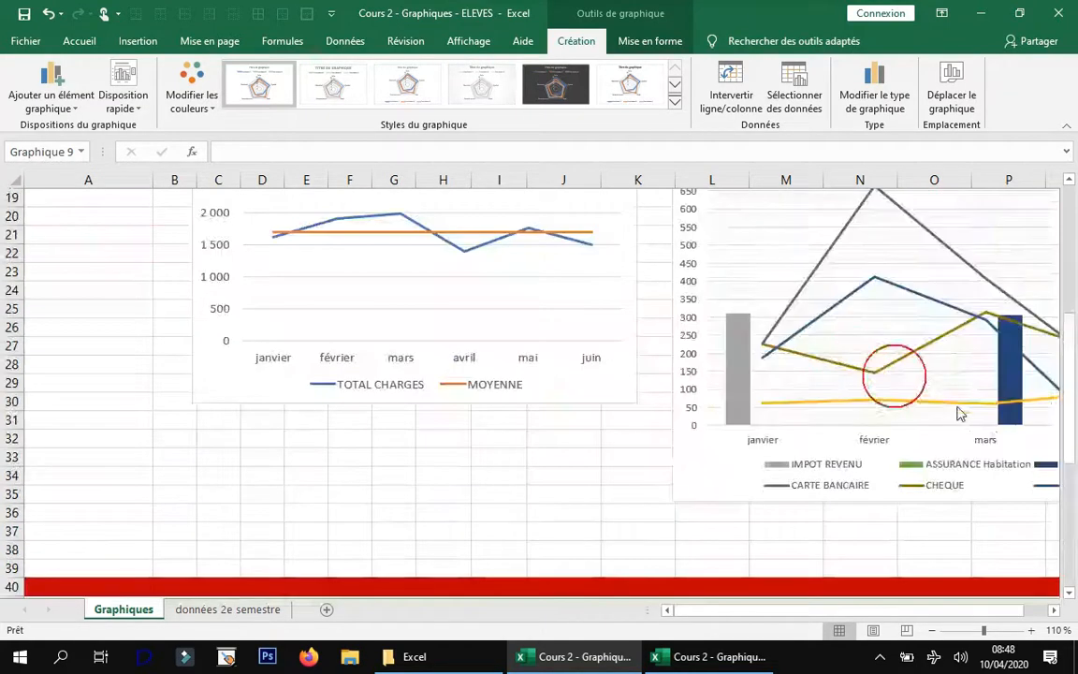
pyautogui.moveTo(1069, 371); pyautogui.dragTo(1067, 201)
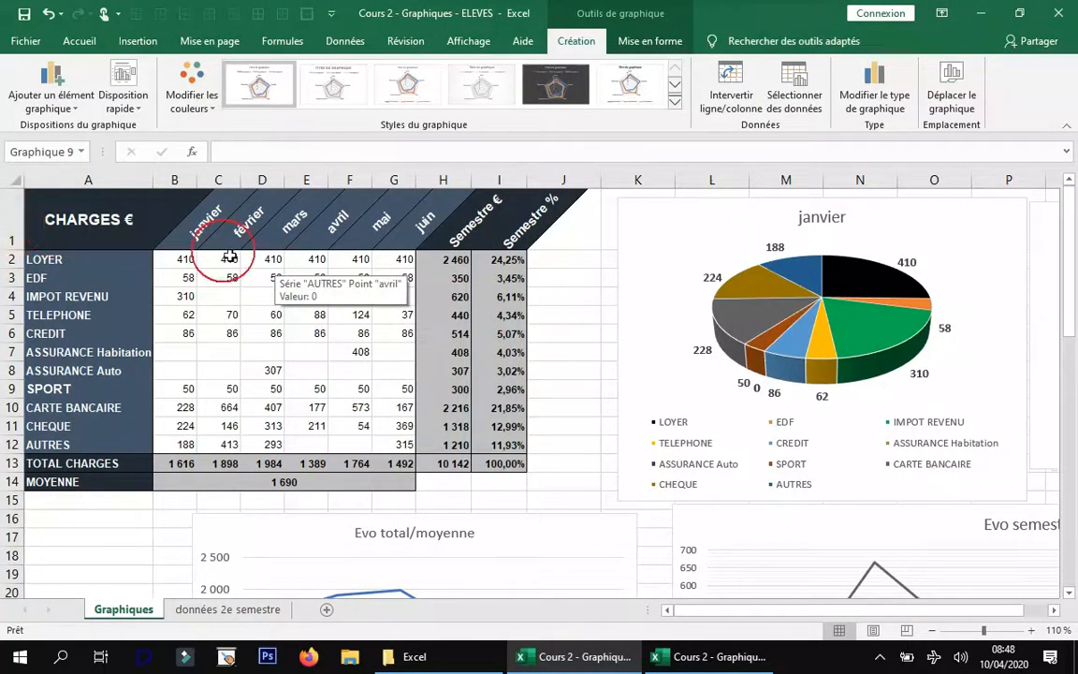
pyautogui.scroll(-7, 310, 271)
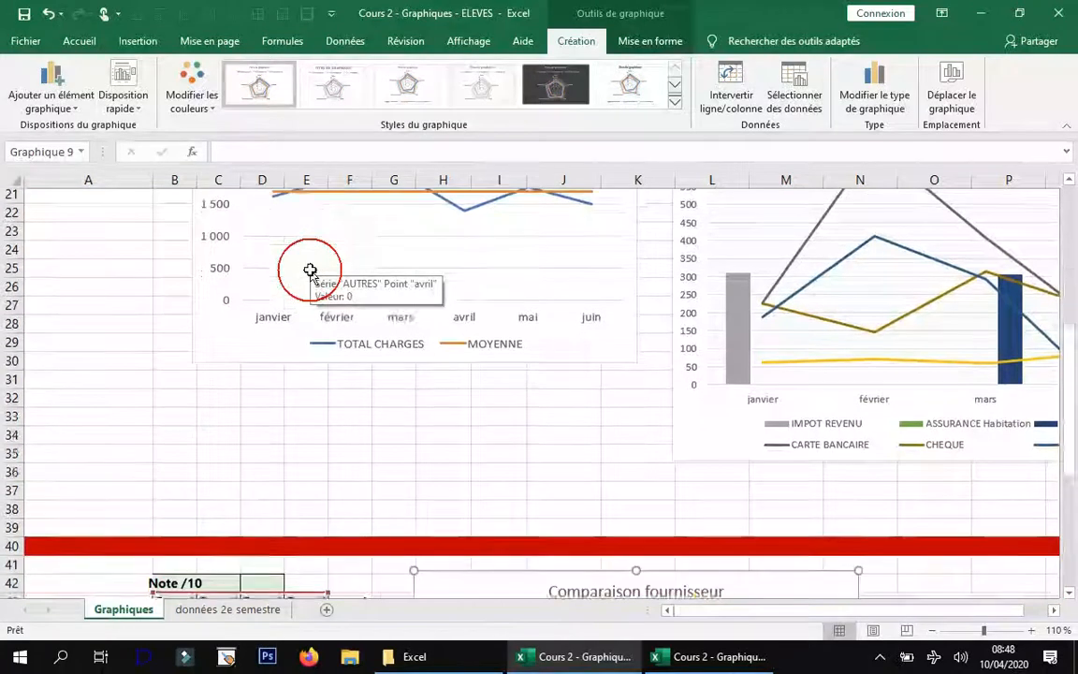
pyautogui.scroll(-3, 310, 270)
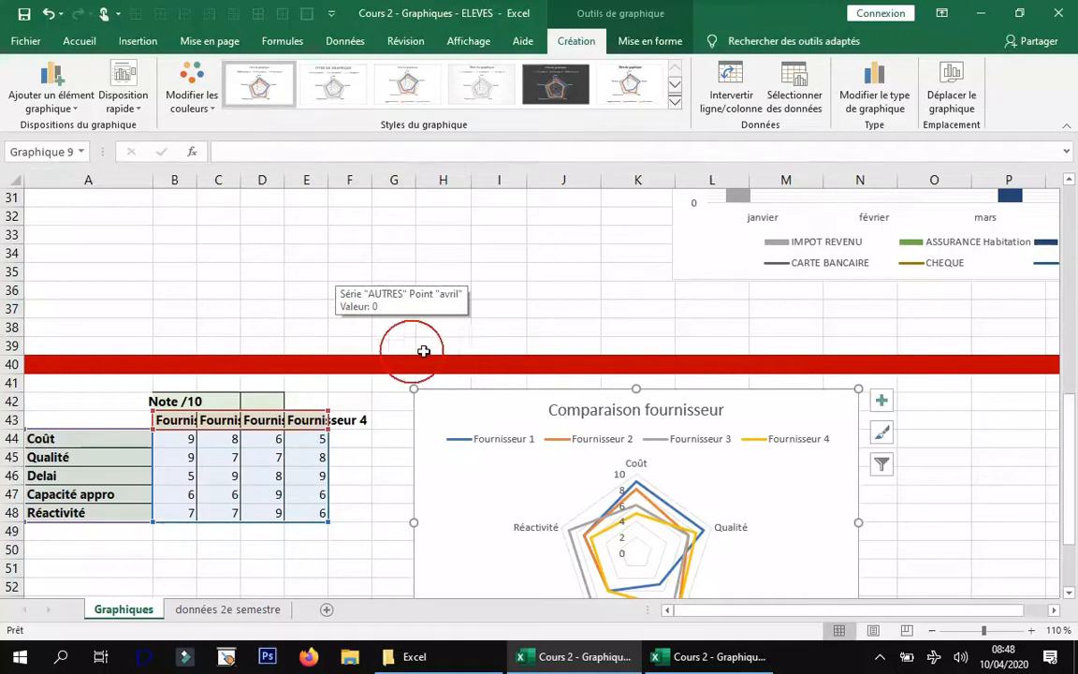
pyautogui.scroll(3, 423, 351)
pyautogui.scroll(-4, 399, 351)
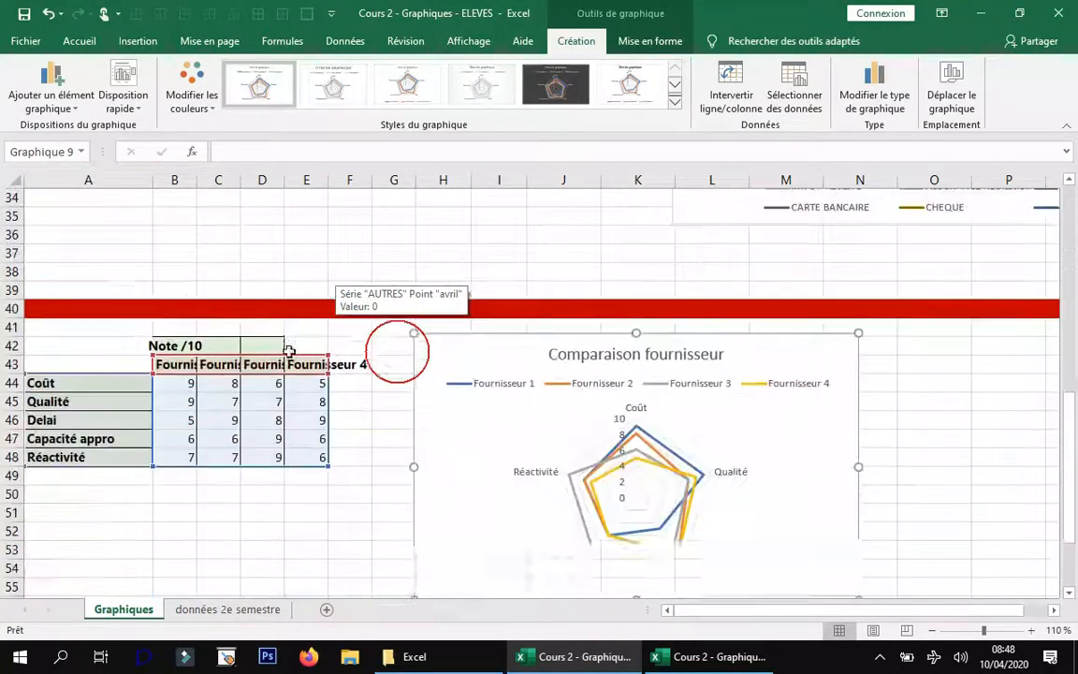
pyautogui.scroll(1, 370, 409)
pyautogui.scroll(10, 369, 409)
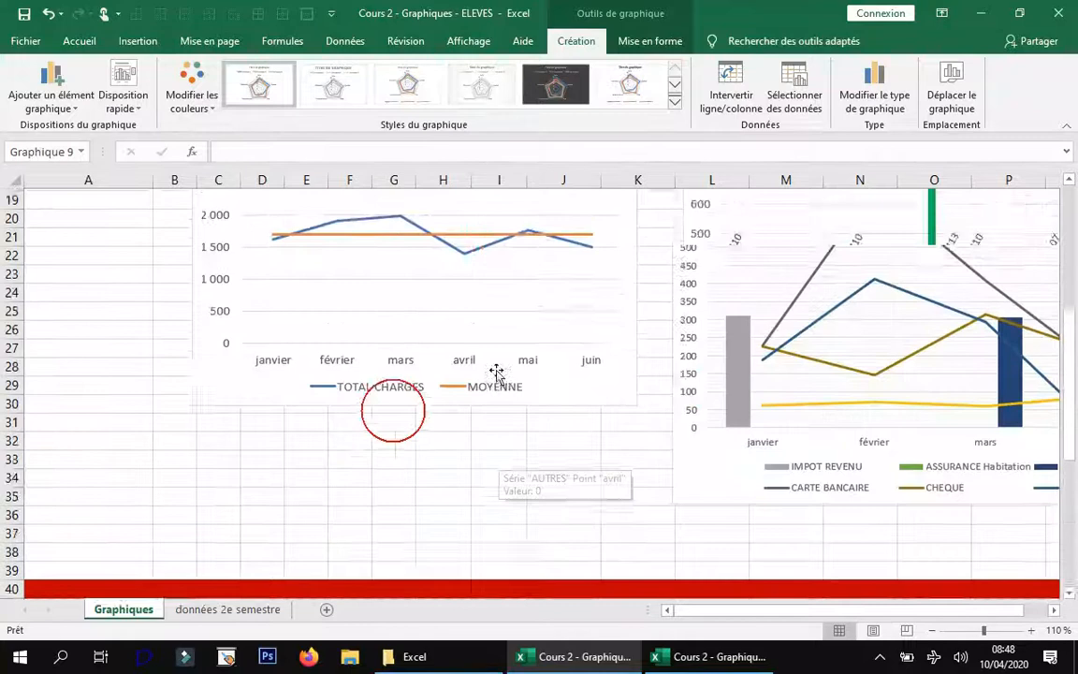
pyautogui.scroll(-5, 550, 441)
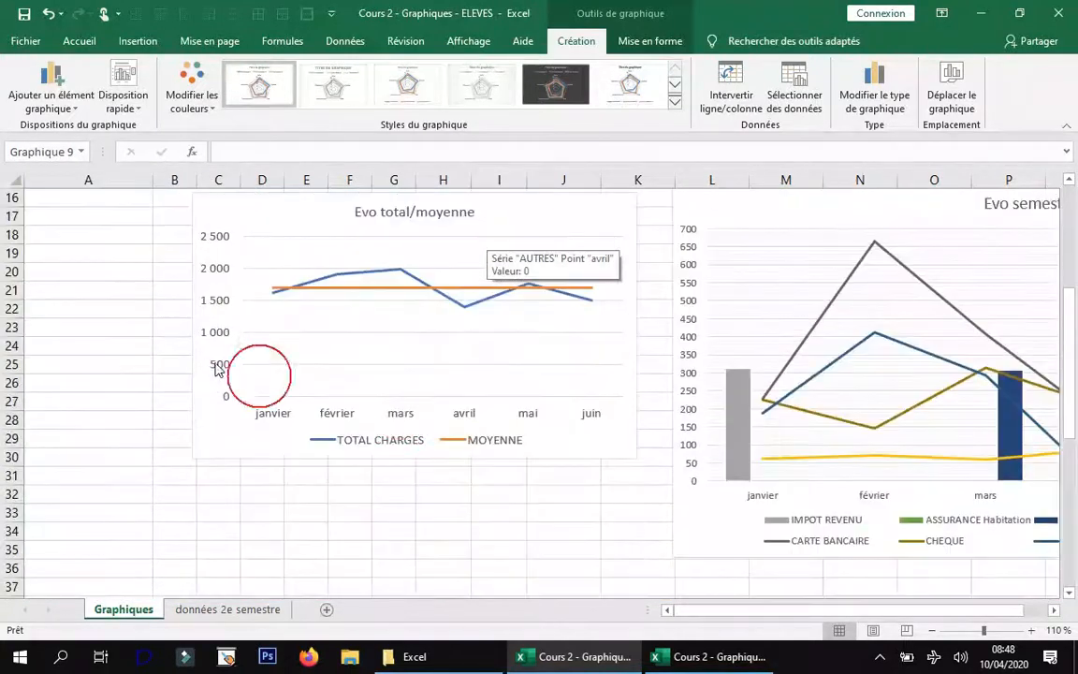
pyautogui.scroll(5, 149, 337)
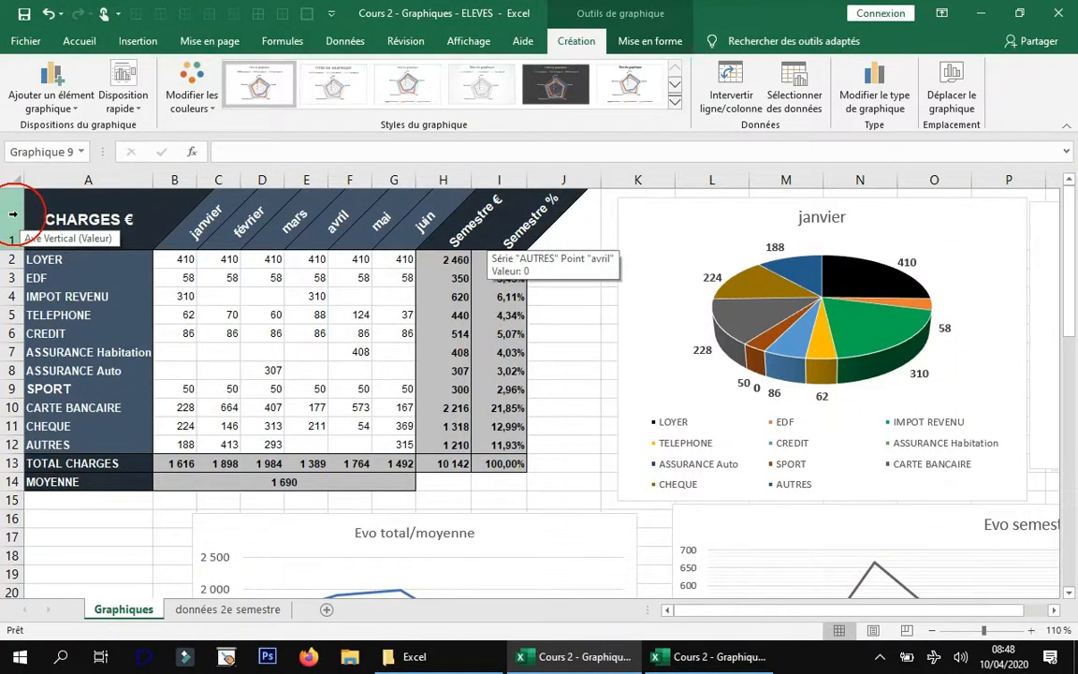
# Step: Group rows 1 to 39, above the red band, and collapse the group
pyautogui.moveTo(13, 212); pyautogui.dragTo(15, 478)
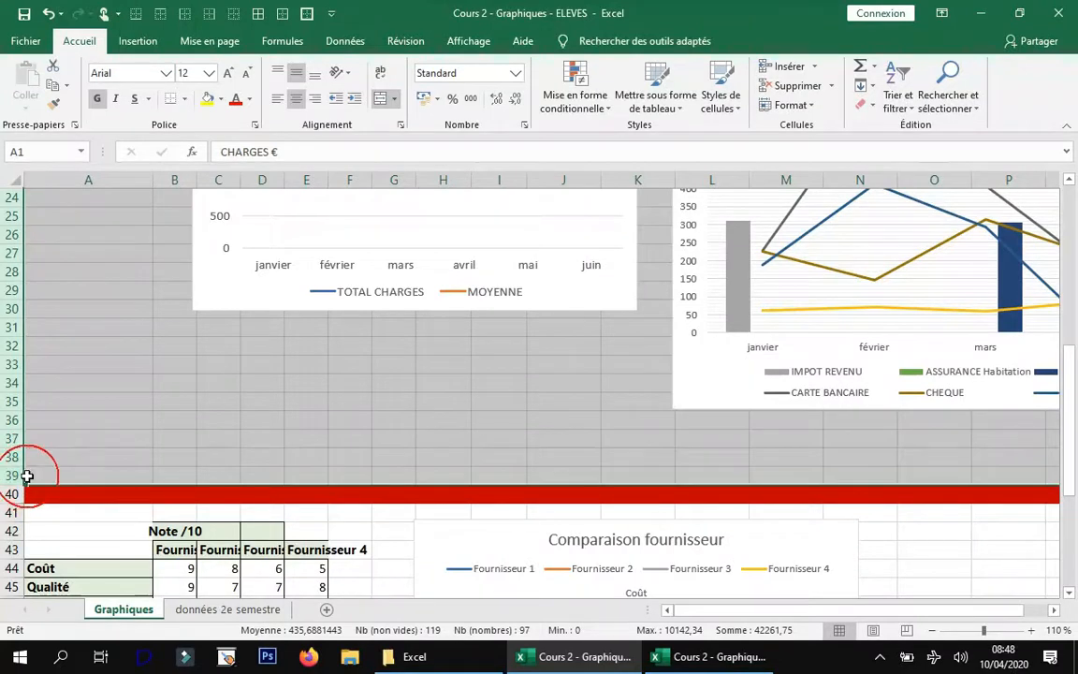
pyautogui.click(312, 475)
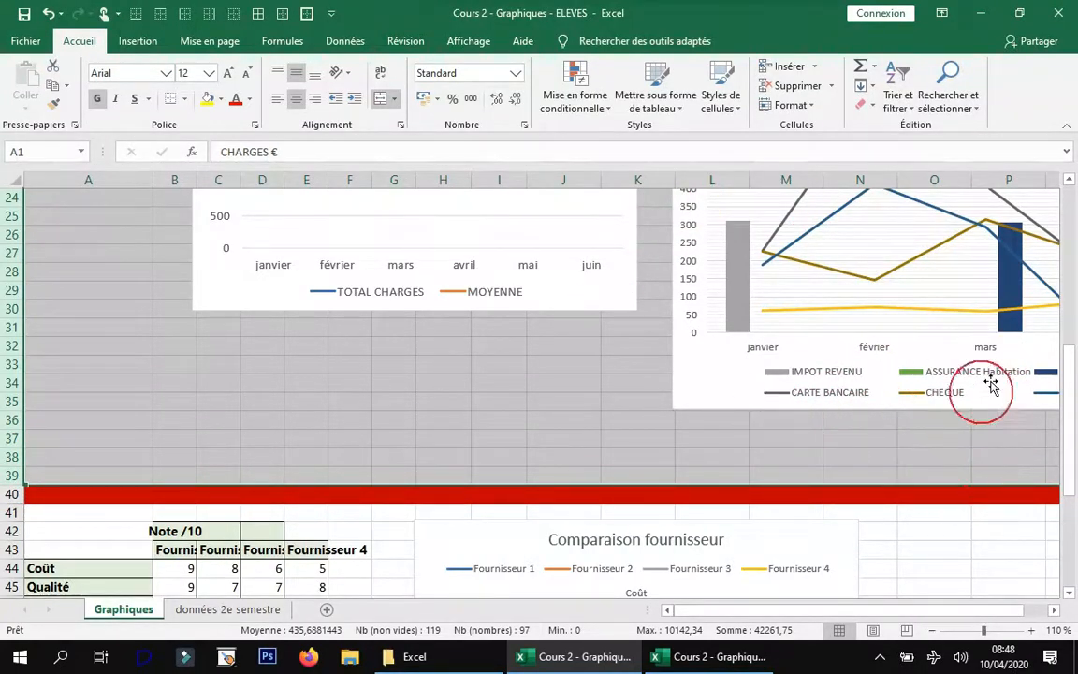
pyautogui.moveTo(698, 610)
pyautogui.mouseDown()
pyautogui.moveTo(940, 617)
pyautogui.moveTo(681, 601)
pyautogui.mouseUp()
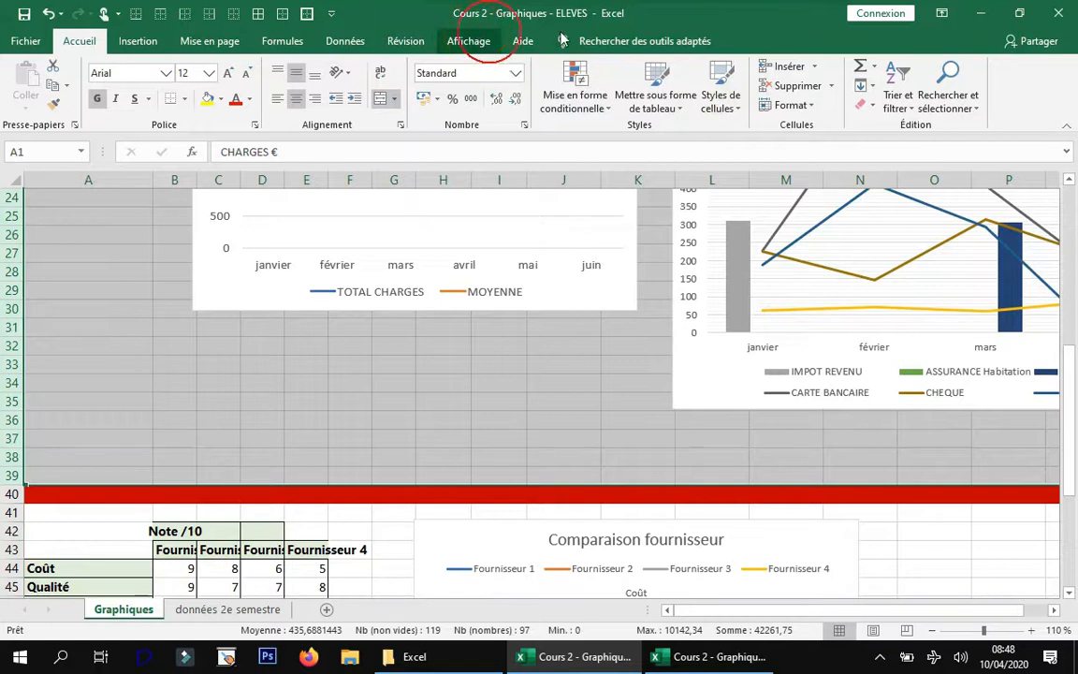
pyautogui.click(342, 41)
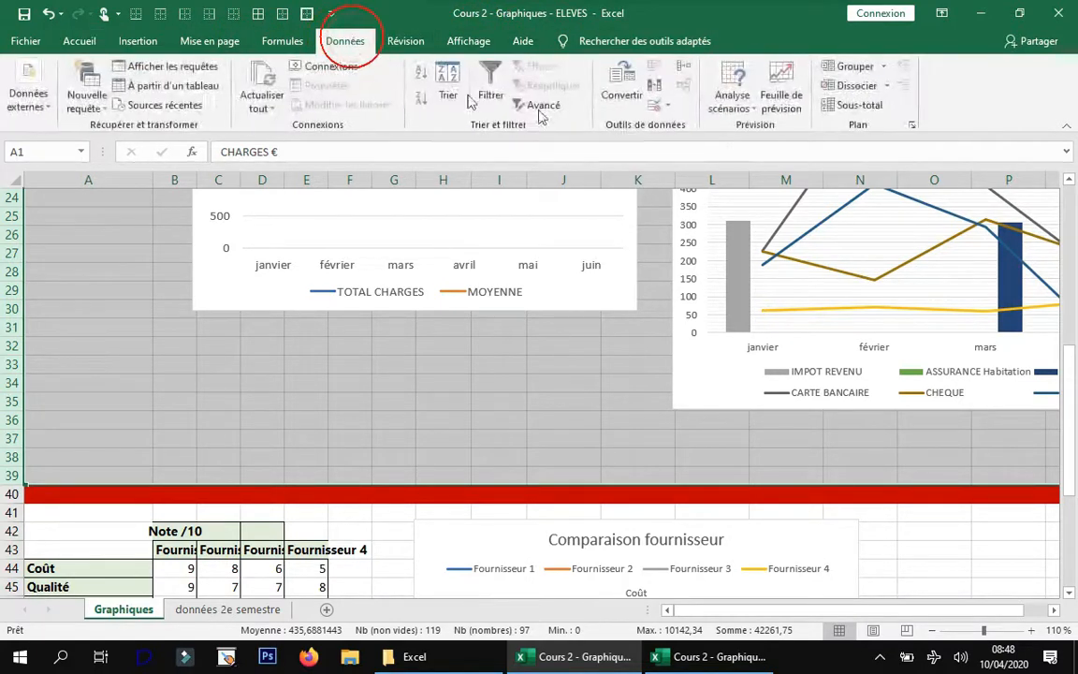
pyautogui.click(886, 66)
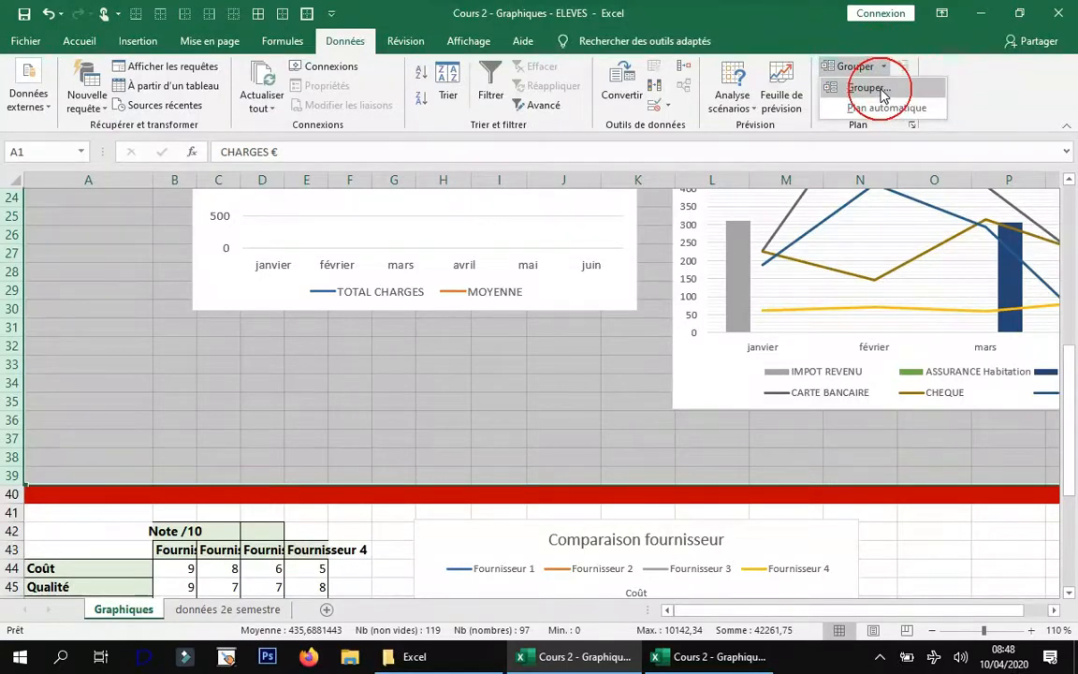
pyautogui.click(880, 91)
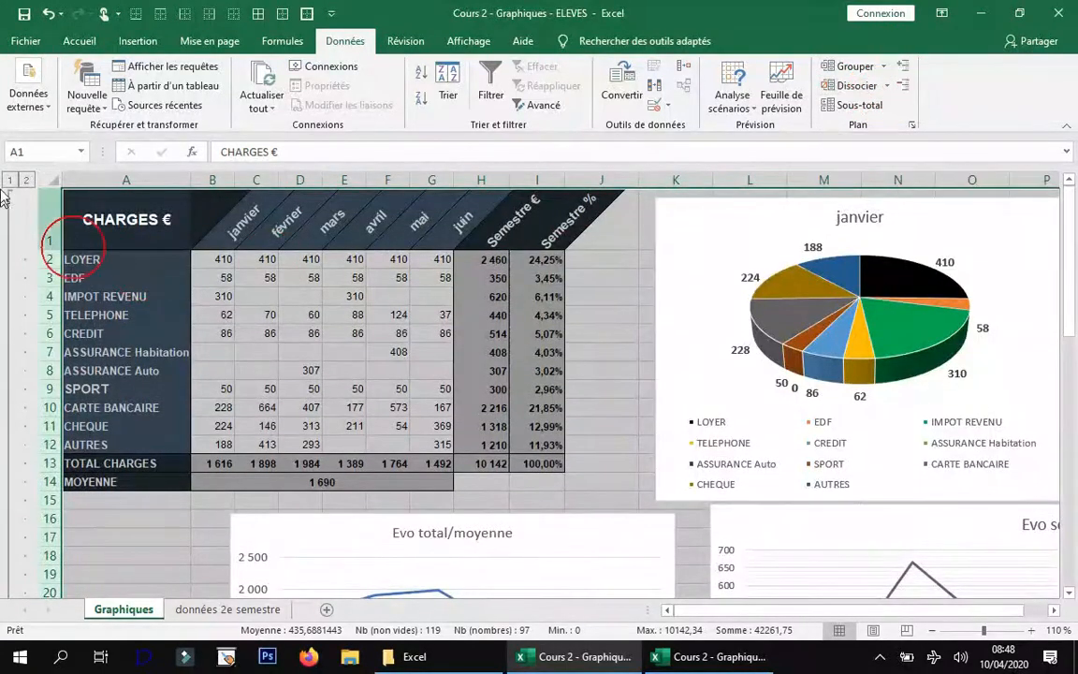
pyautogui.click(10, 181)
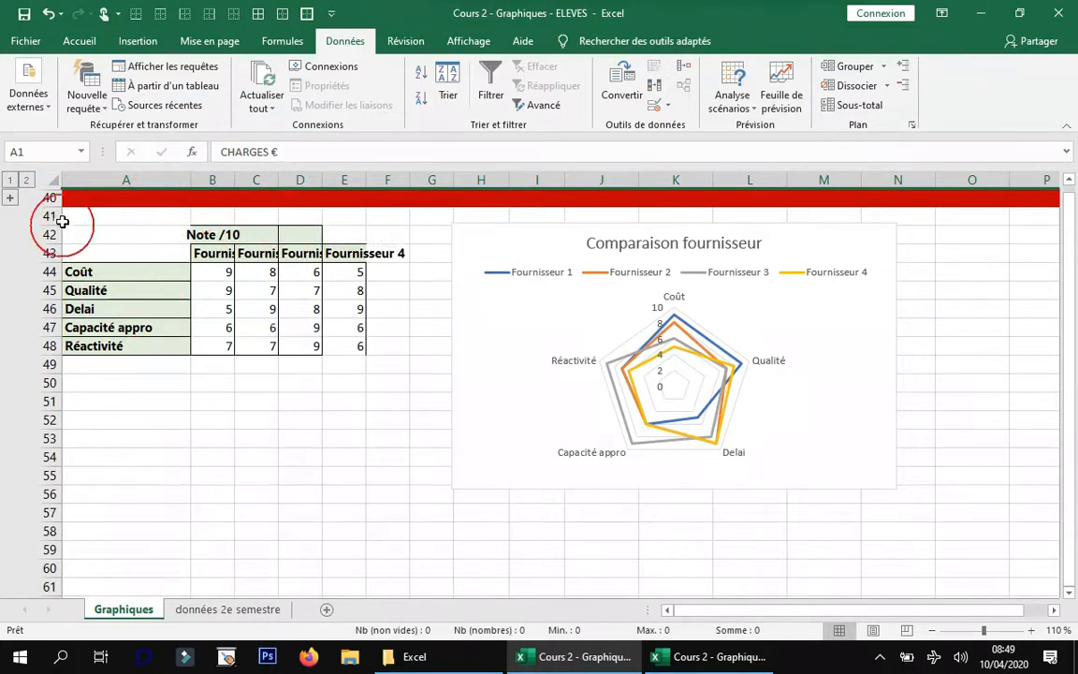
# Step: Group rows 41 to 56, which hold the supplier table and radar chart, in two nested outline levels
pyautogui.moveTo(37, 215); pyautogui.dragTo(47, 496)
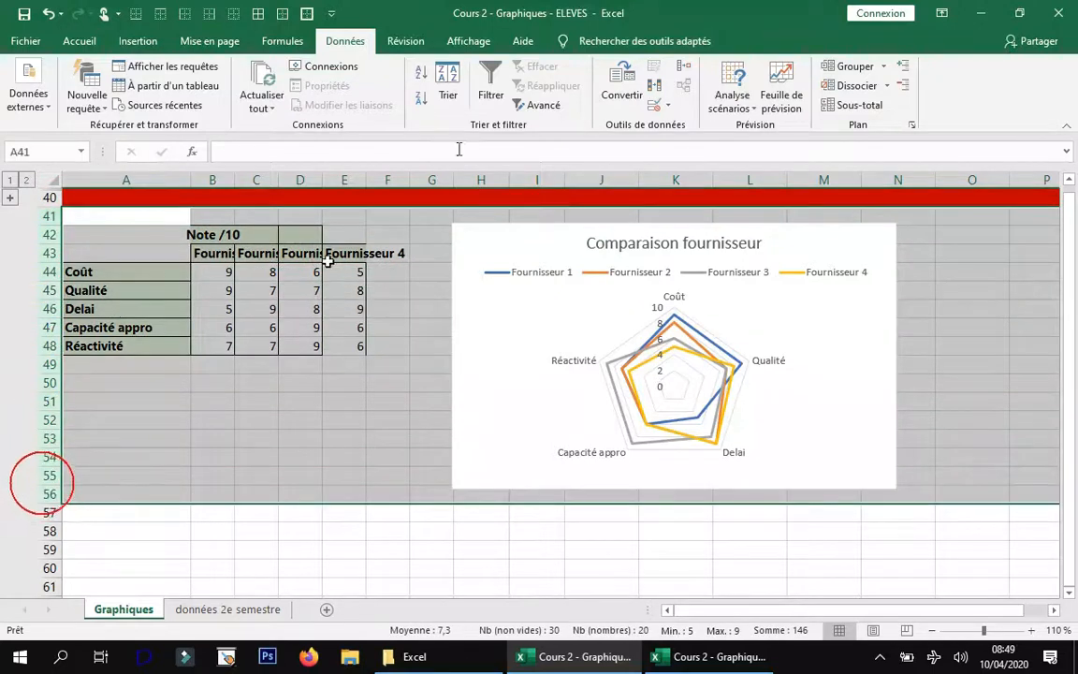
pyautogui.click(874, 69)
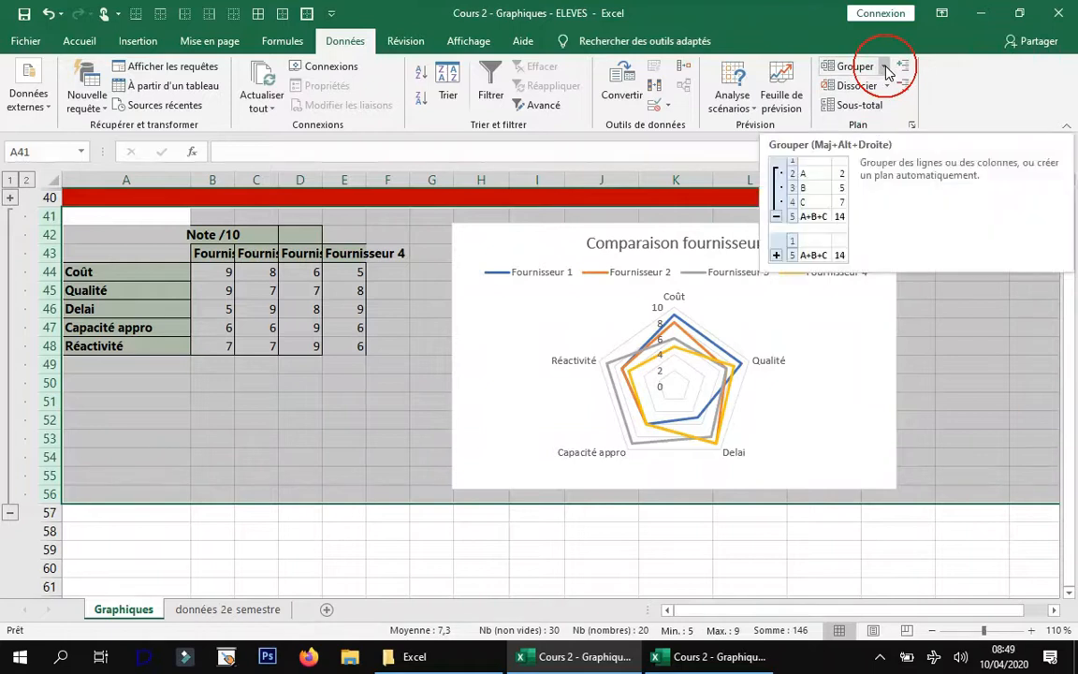
pyautogui.click(887, 73)
pyautogui.click(873, 89)
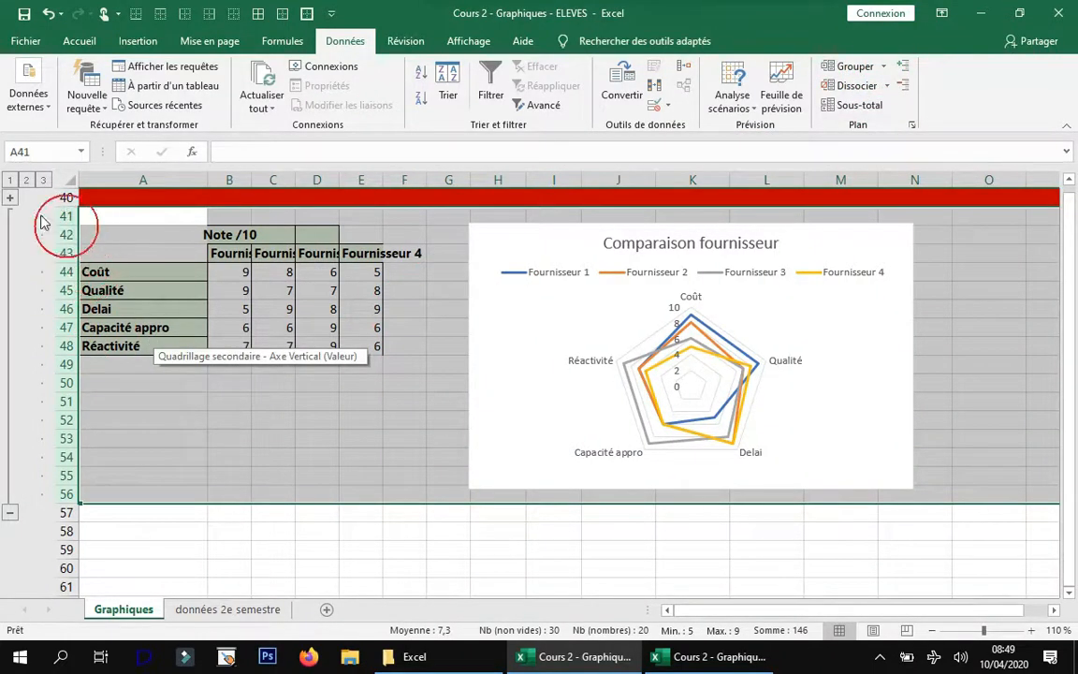
# Step: Collapse the outline to level 2 and to level 1, hiding the row groups on both sides of the red band
pyautogui.click(27, 179)
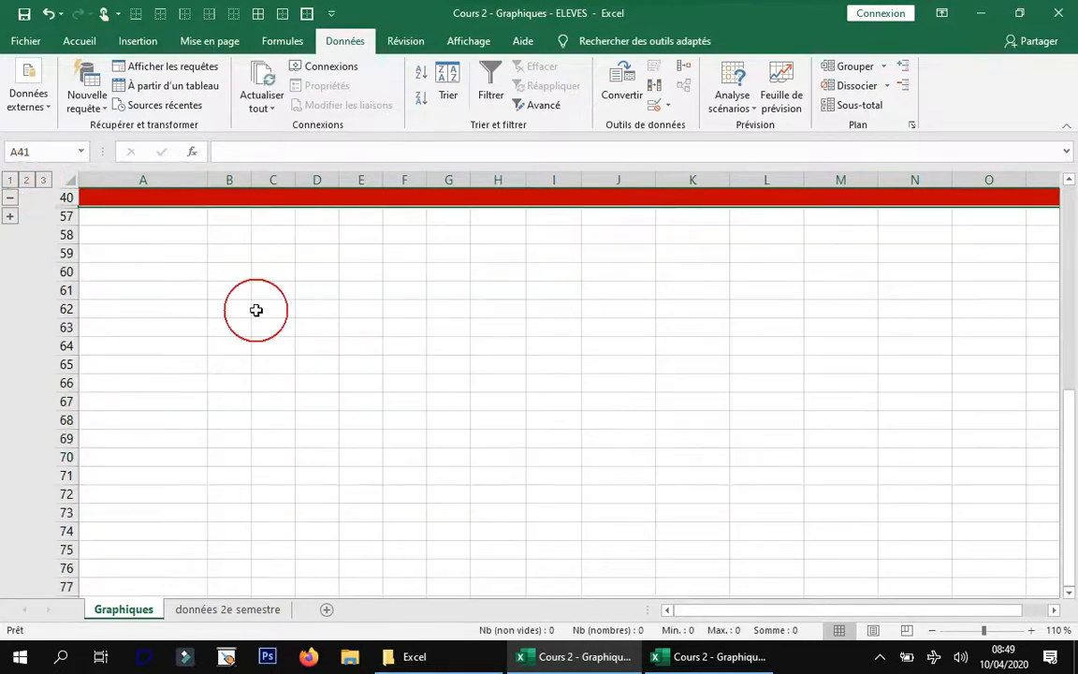
pyautogui.click(150, 221)
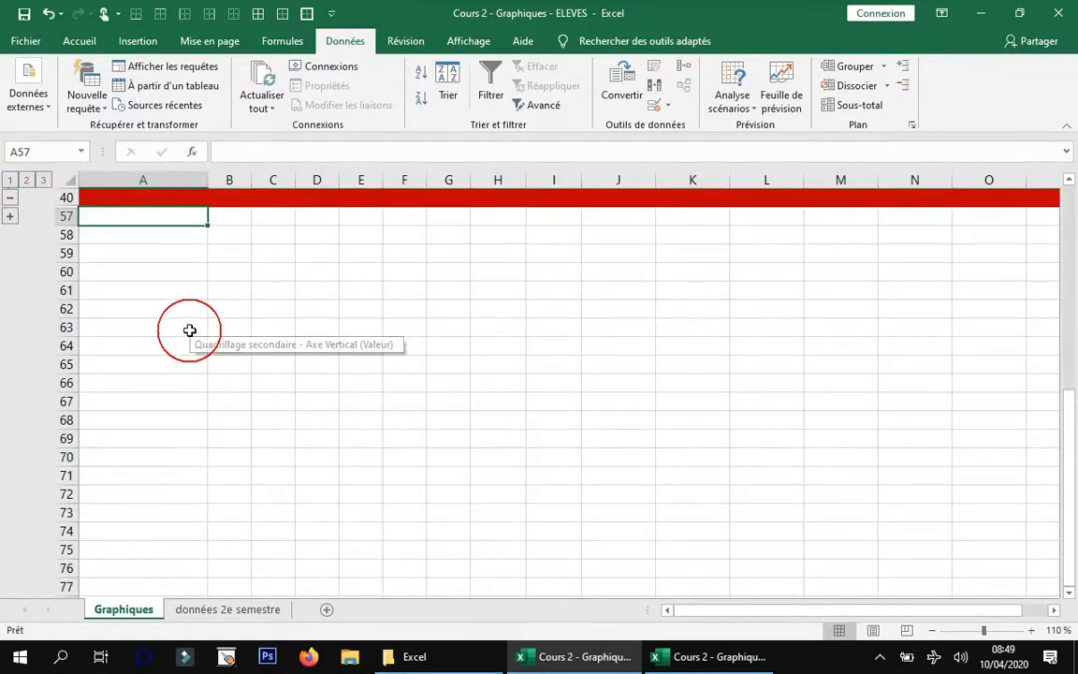
pyautogui.click(9, 179)
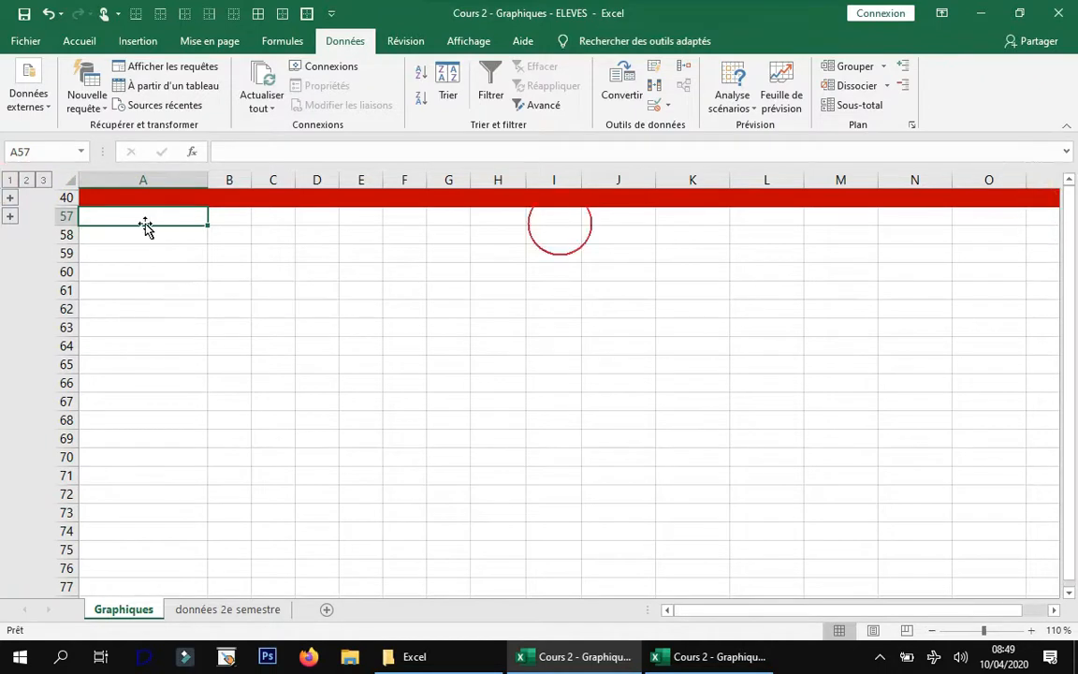
# Step: Expand the row groups 1 to 39 and 41 to 56 to show both tables and their charts
pyautogui.click(16, 196)
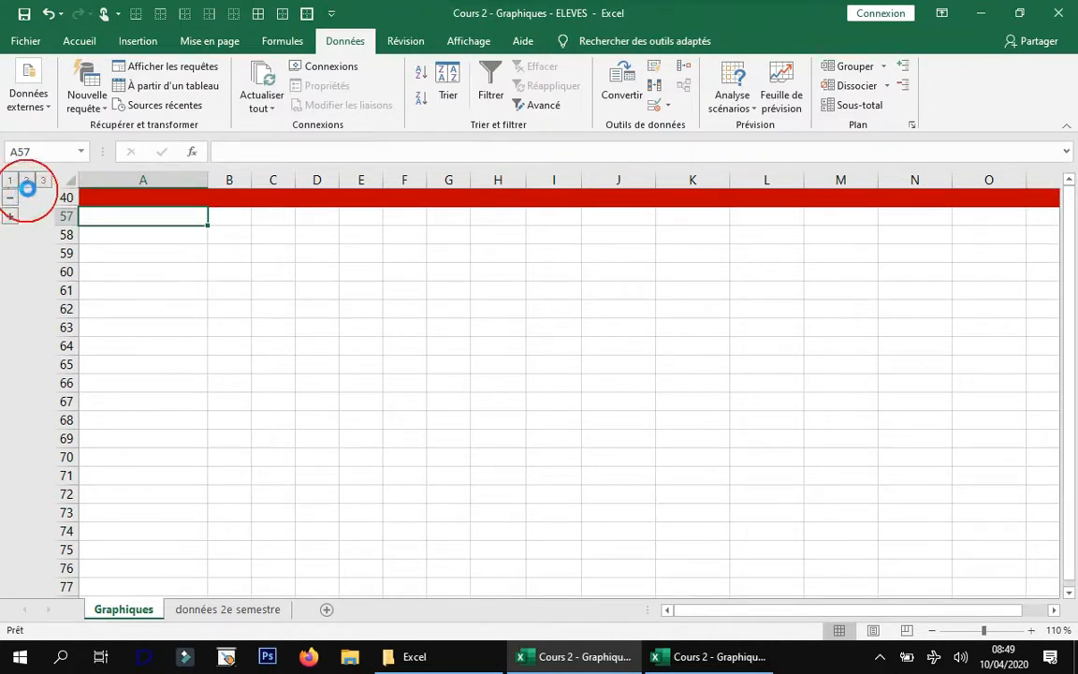
pyautogui.scroll(20, 214, 322)
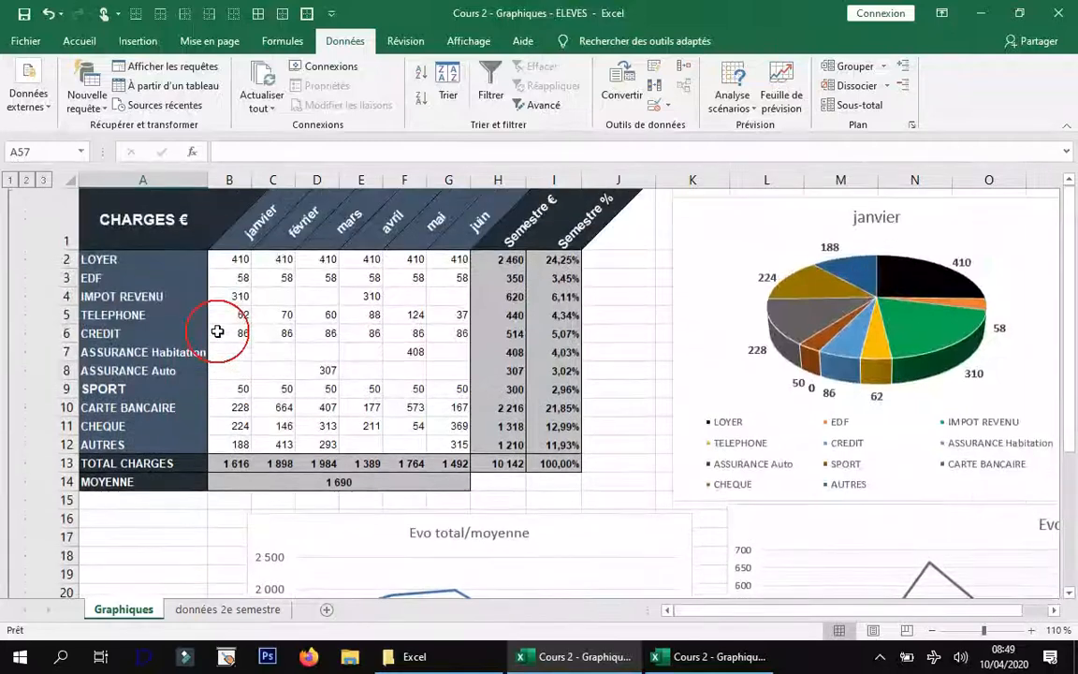
pyautogui.scroll(-9, 217, 331)
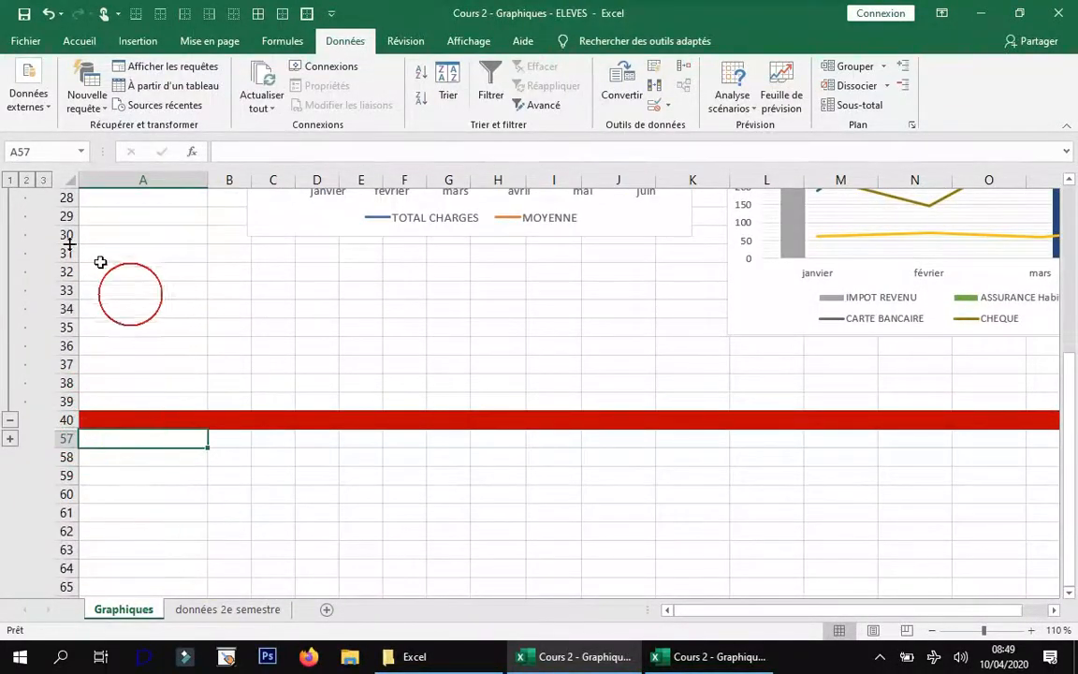
pyautogui.click(10, 439)
pyautogui.scroll(-1, 239, 295)
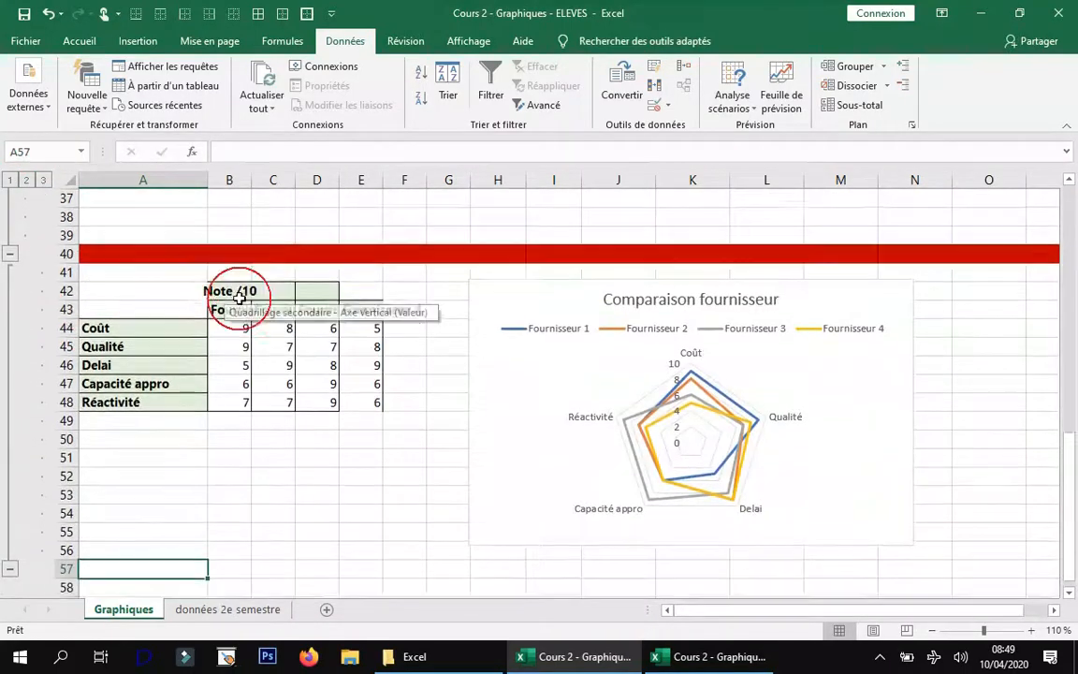
pyautogui.scroll(-4, 238, 295)
pyautogui.scroll(16, 290, 328)
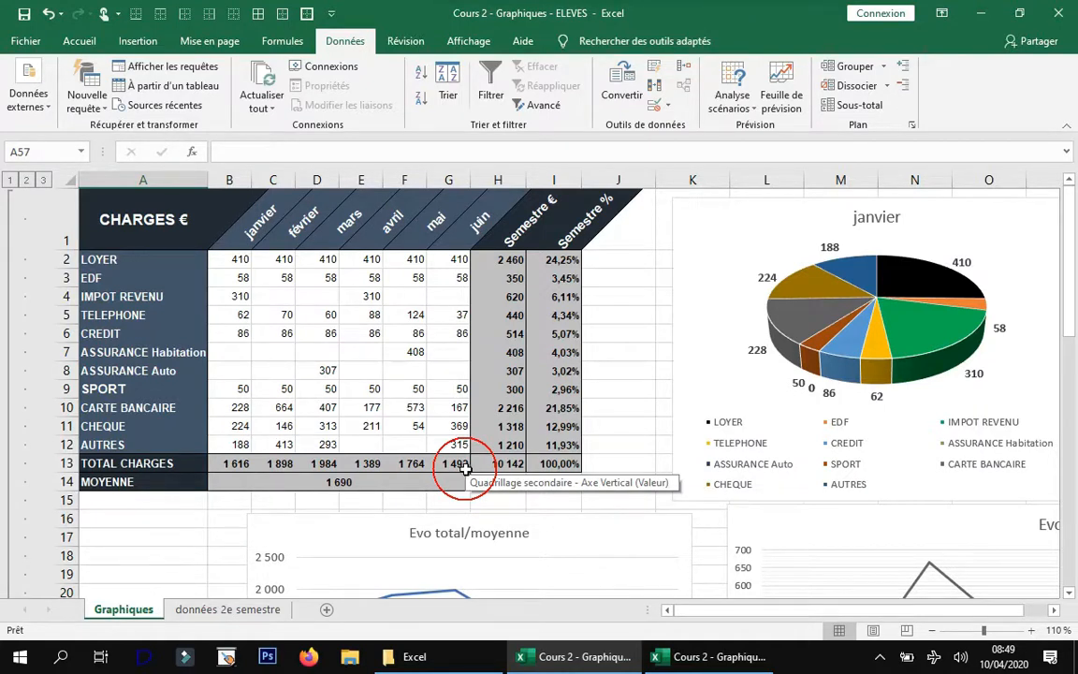
# Step: Switch to the Cours 2 - Graphiques - CORRECTION workbook, examine its charges table, sparklines and charts, and return to the ELEVES workbook
pyautogui.click(716, 660)
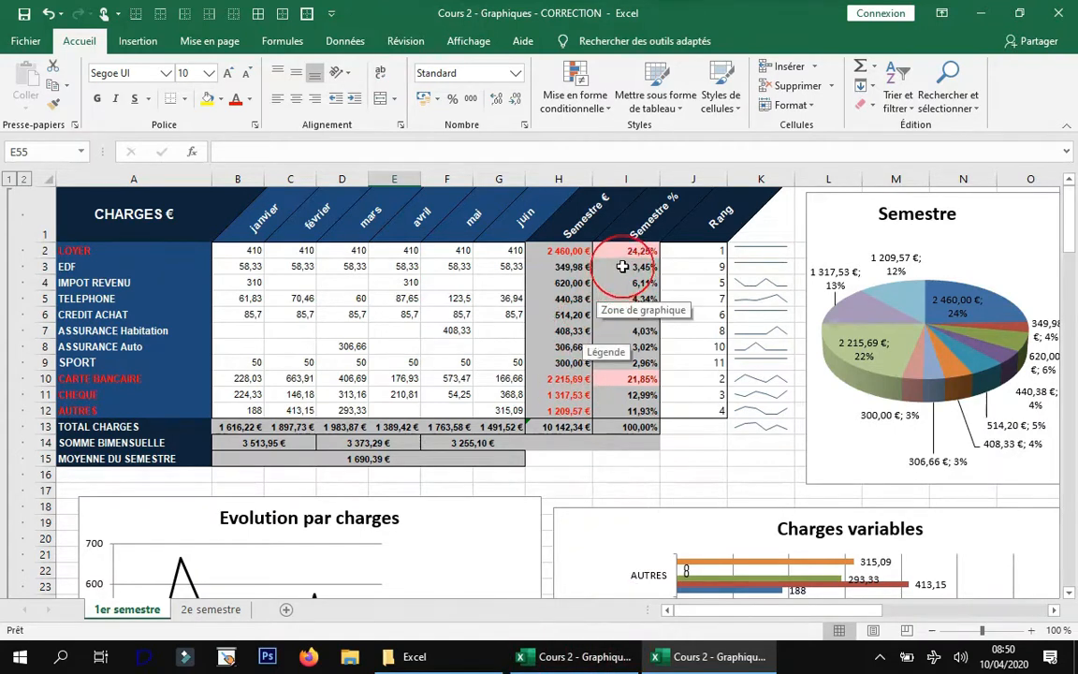
pyautogui.scroll(-4, 621, 271)
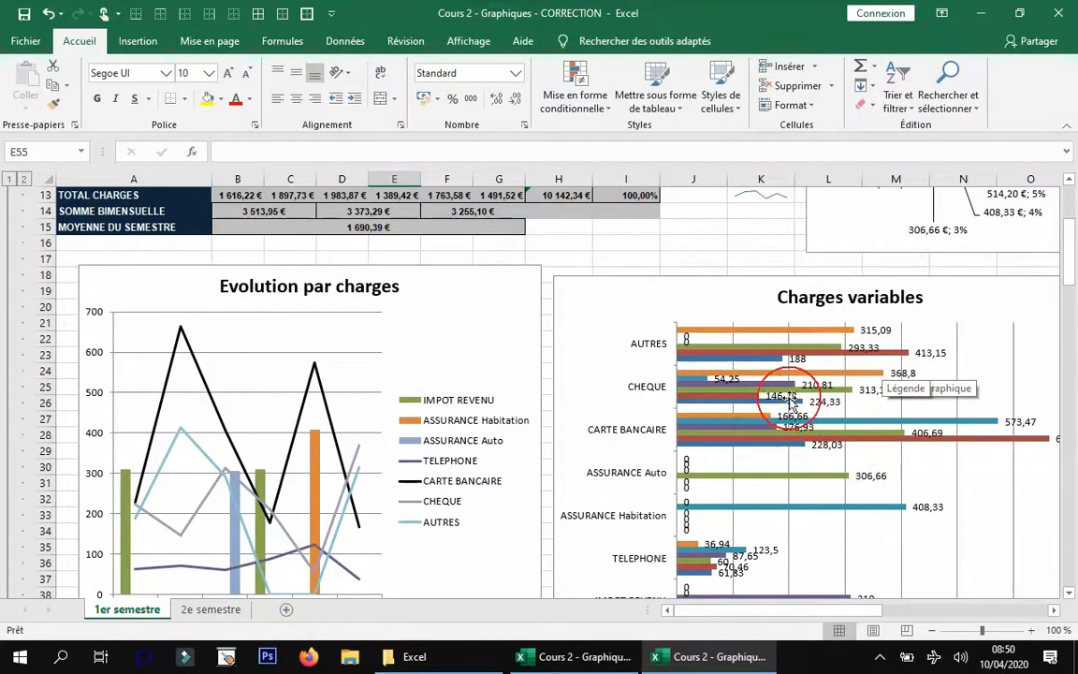
pyautogui.scroll(-1, 791, 402)
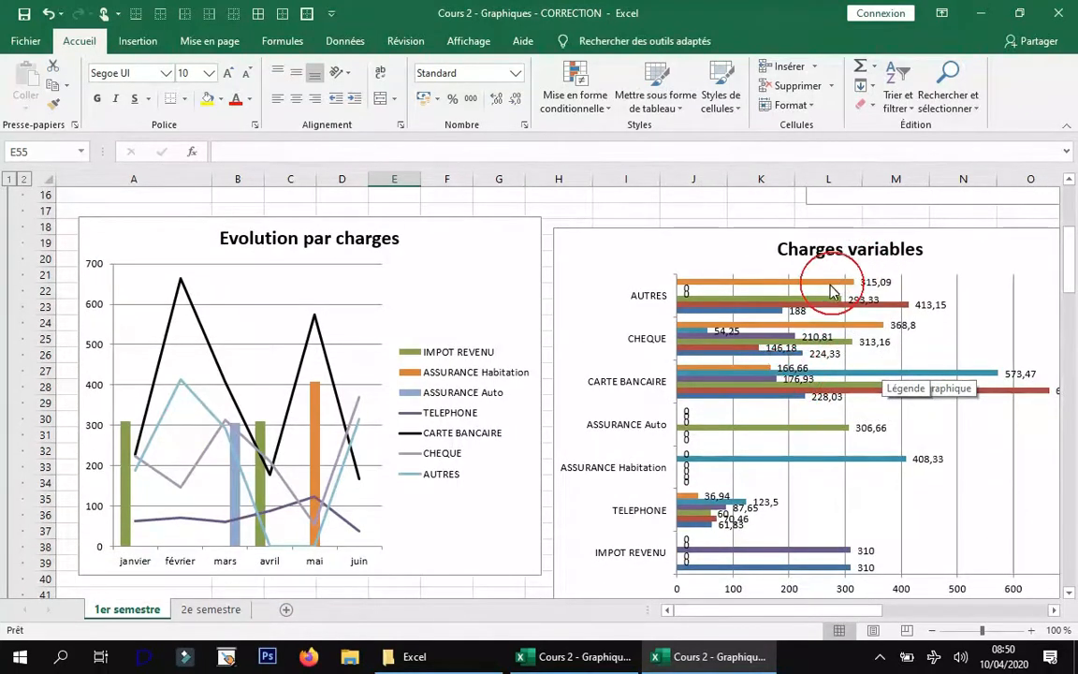
pyautogui.scroll(-5, 791, 365)
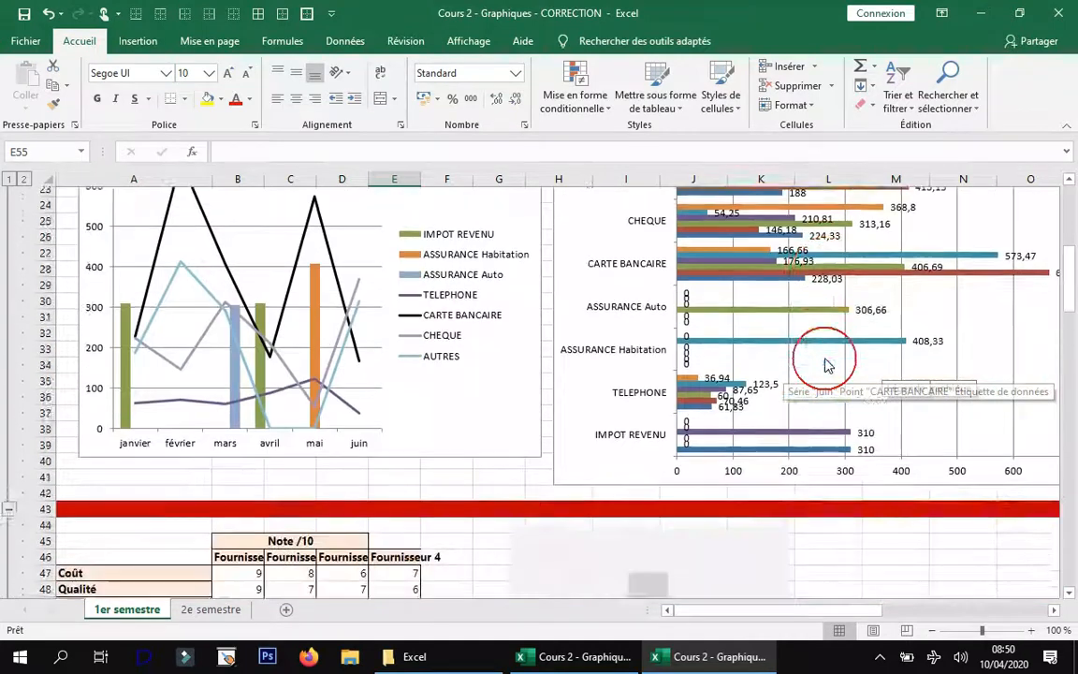
pyautogui.scroll(10, 834, 295)
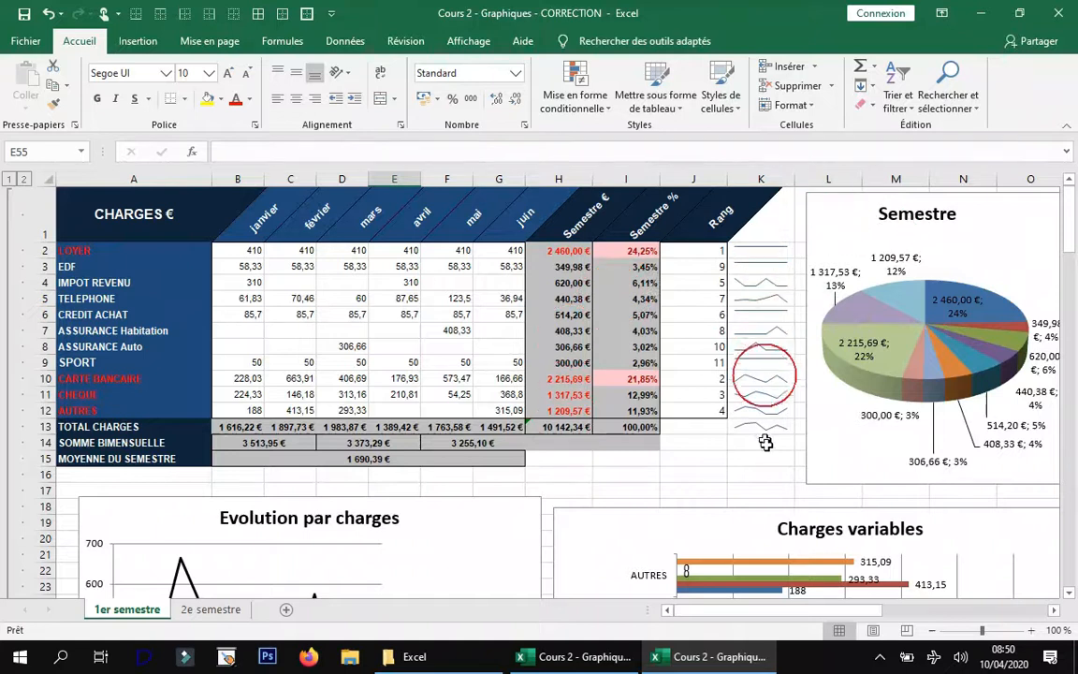
pyautogui.click(566, 658)
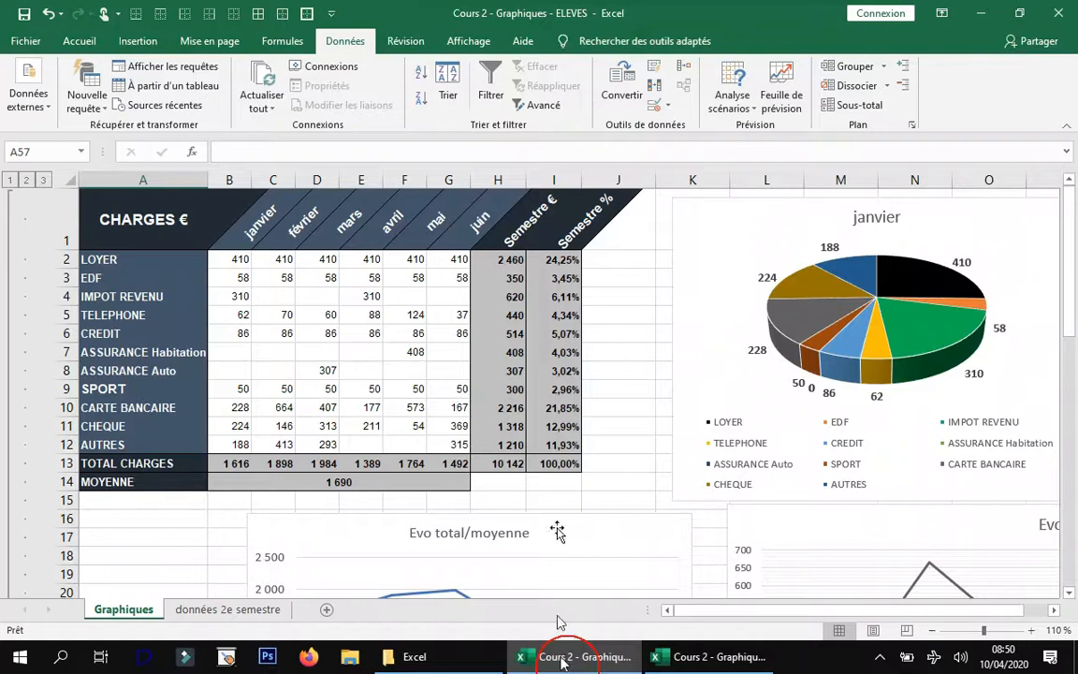
pyautogui.click(617, 258)
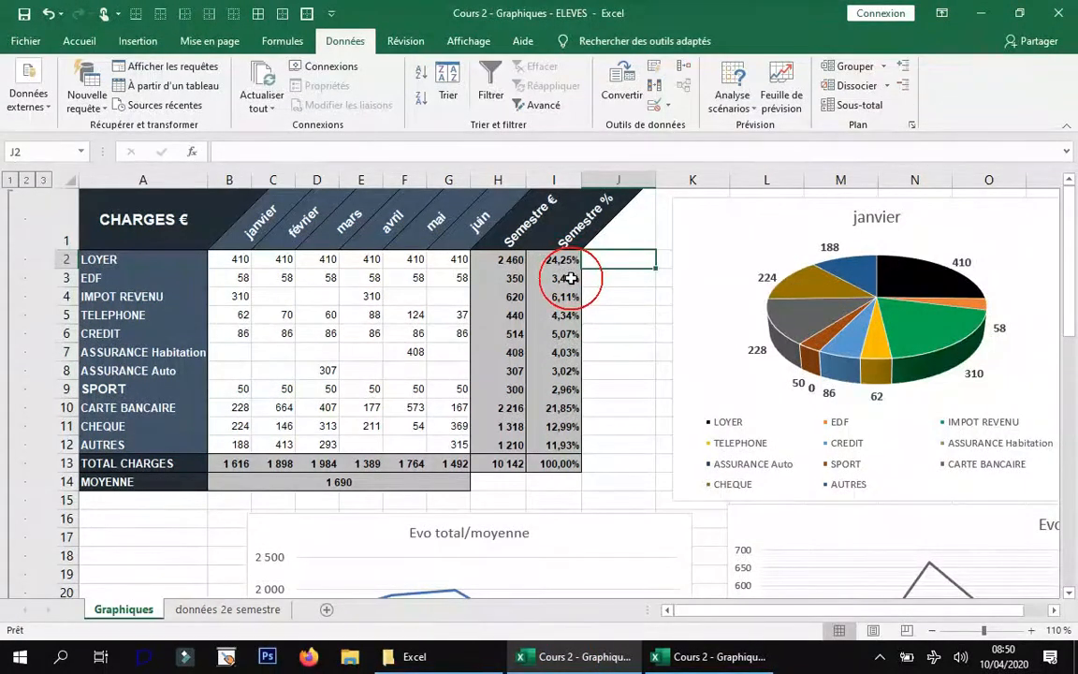
pyautogui.moveTo(239, 261); pyautogui.dragTo(457, 255)
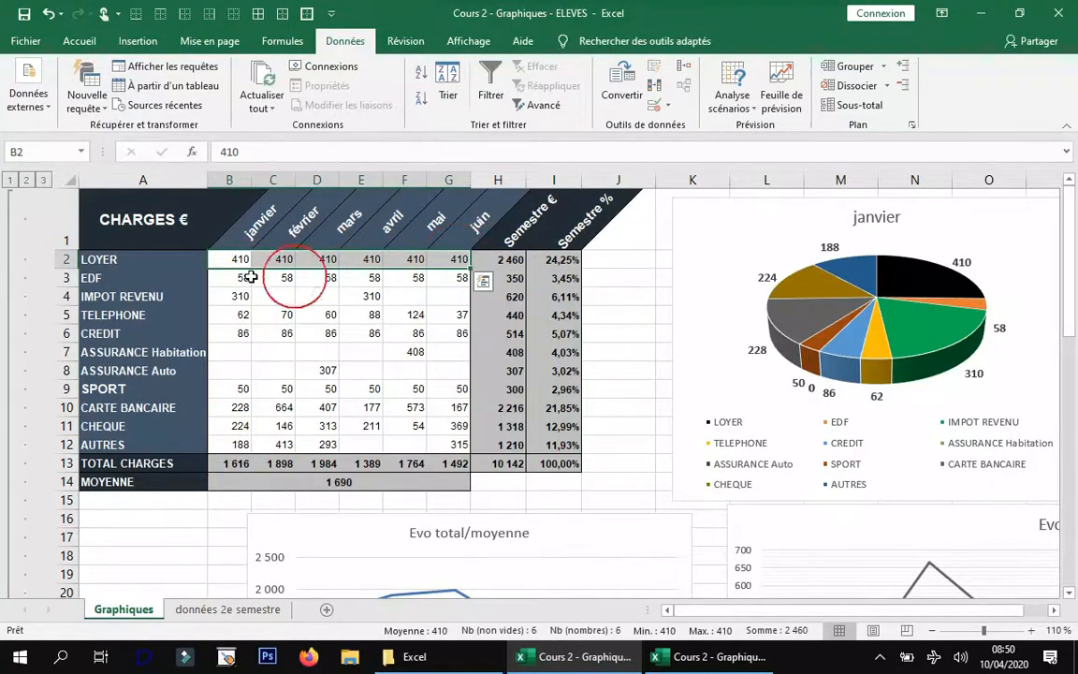
pyautogui.moveTo(229, 278); pyautogui.dragTo(368, 389)
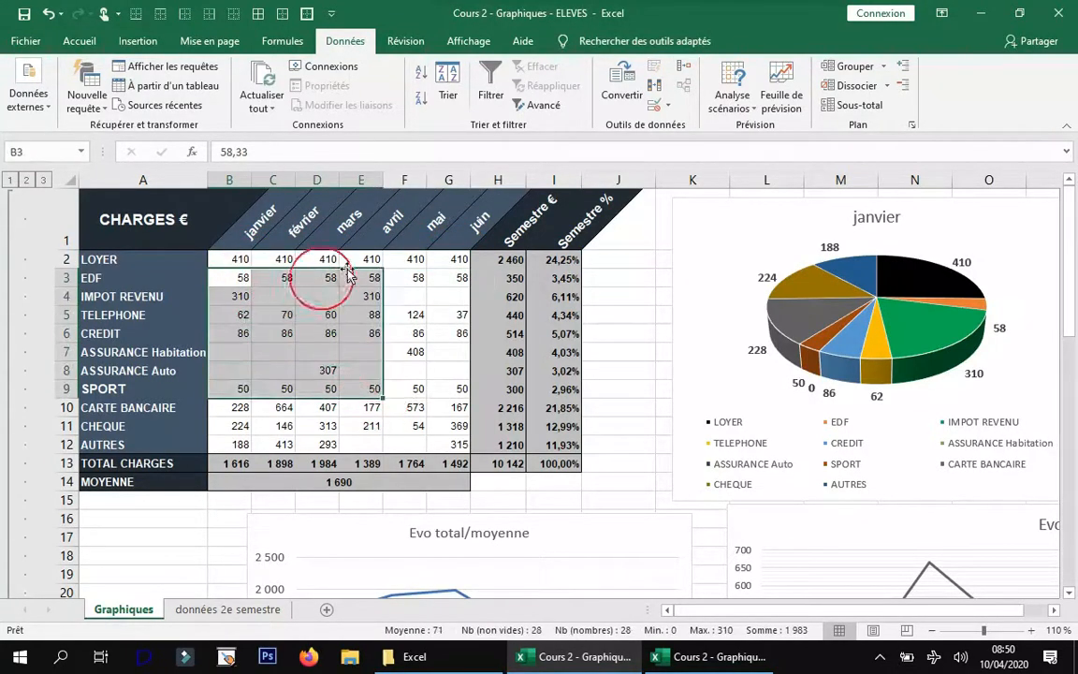
# Step: Create a line sparkline in cell J2 from the LOYER monthly values in B2:G2
pyautogui.click(600, 257)
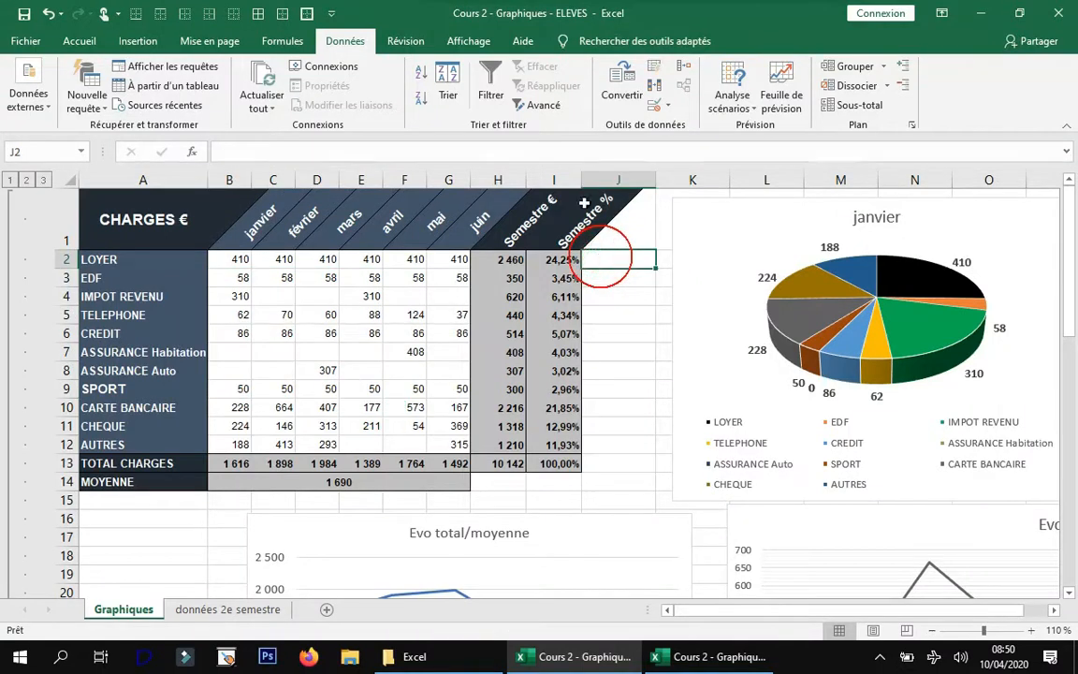
pyautogui.click(140, 41)
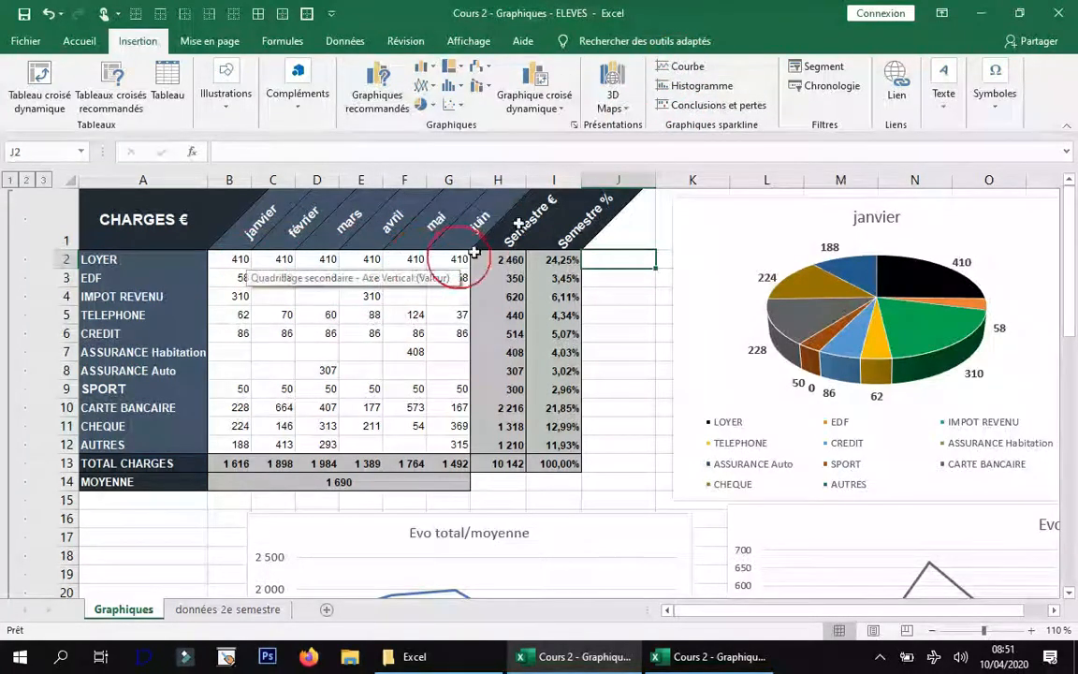
pyautogui.click(683, 67)
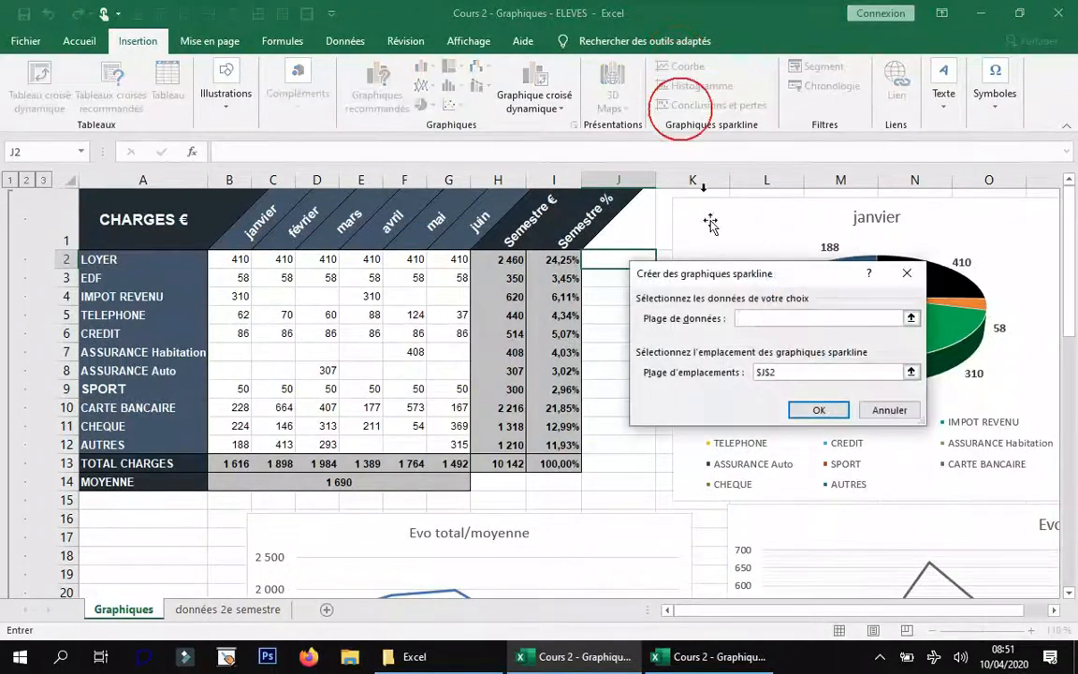
pyautogui.moveTo(238, 259); pyautogui.dragTo(450, 254)
pyautogui.press('Return')
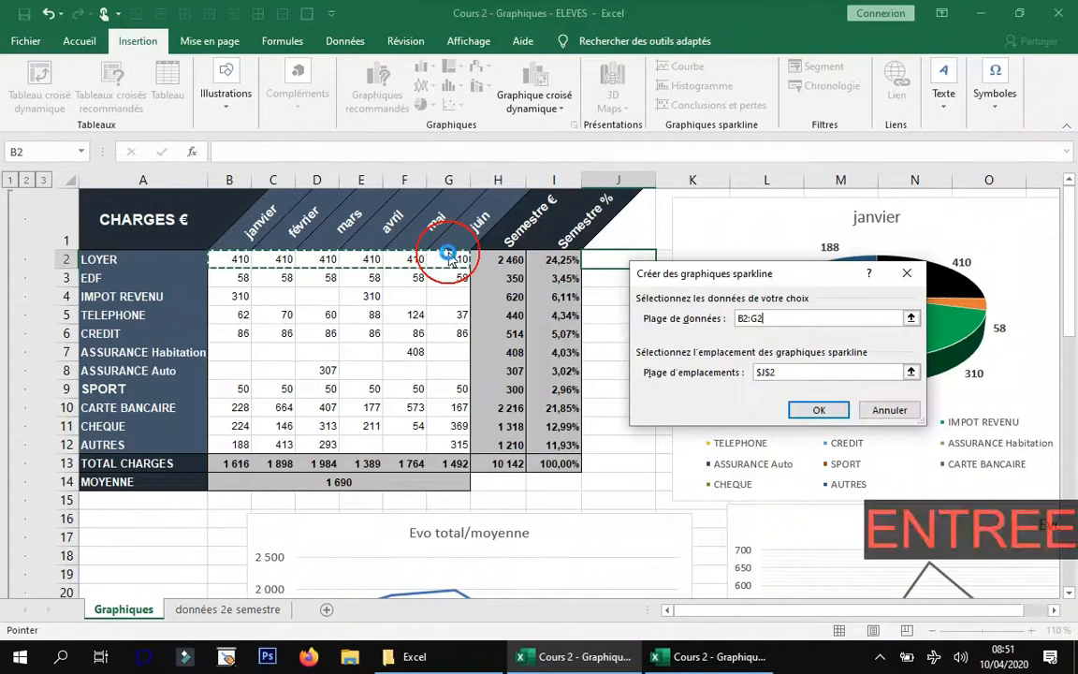
pyautogui.click(627, 290)
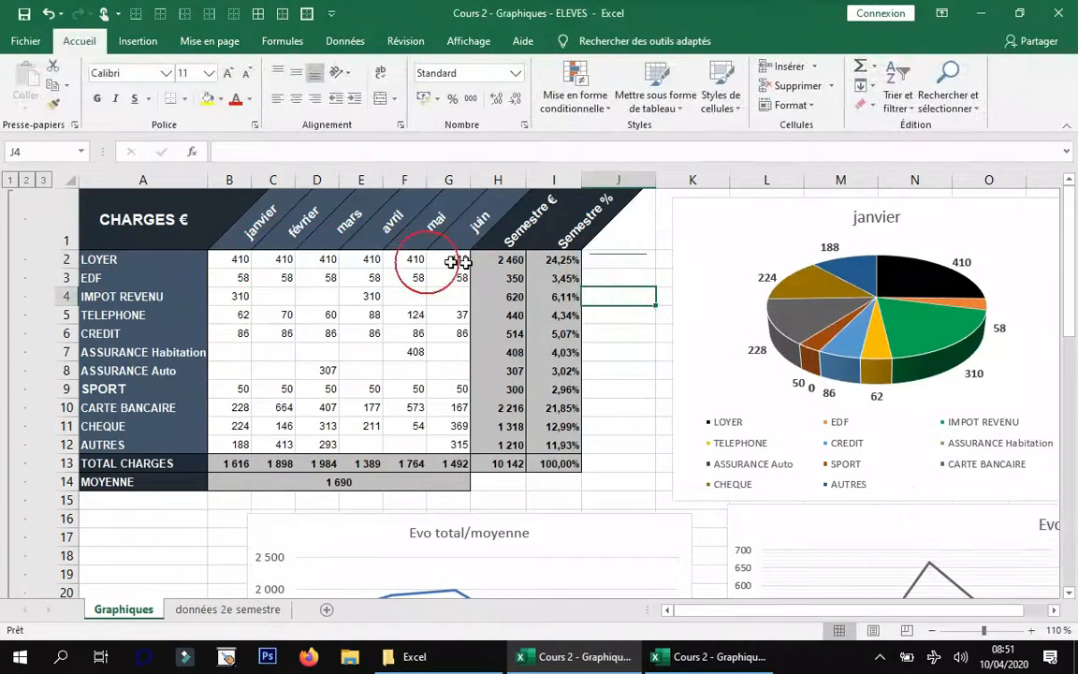
# Step: Fill the J2 sparkline down to J12 so every charge row has its own trend line
pyautogui.click(645, 259)
pyautogui.moveTo(655, 266); pyautogui.dragTo(631, 454)
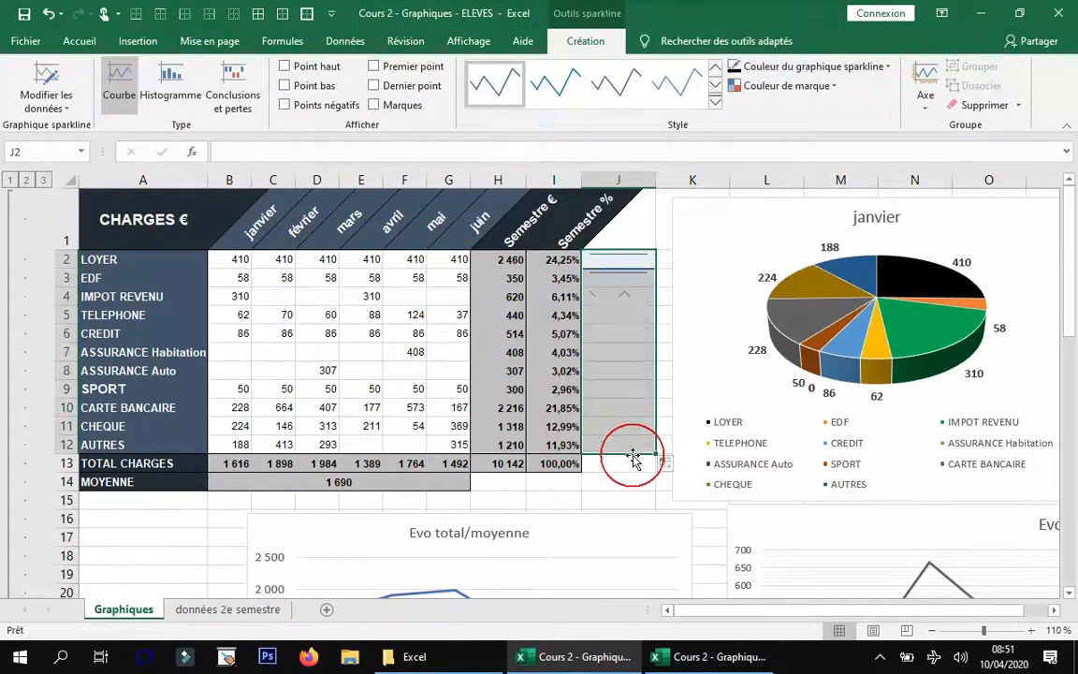
pyautogui.click(623, 297)
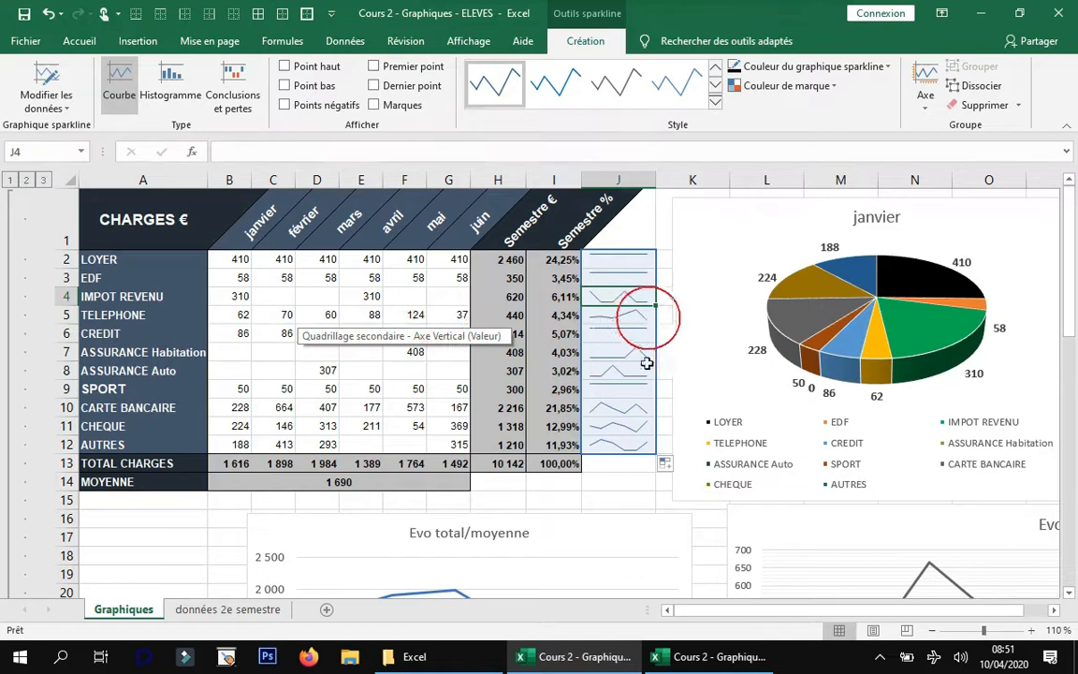
pyautogui.click(622, 503)
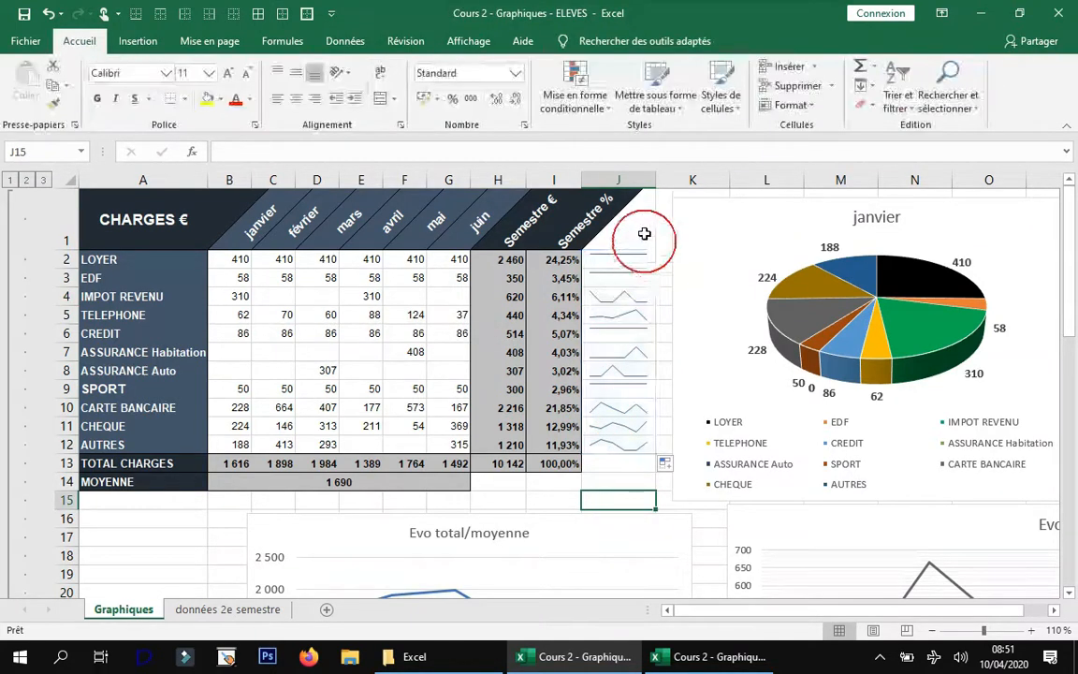
# Step: Try the high point and low point markers on the J2:J12 sparklines, and turn both off again
pyautogui.click(629, 258)
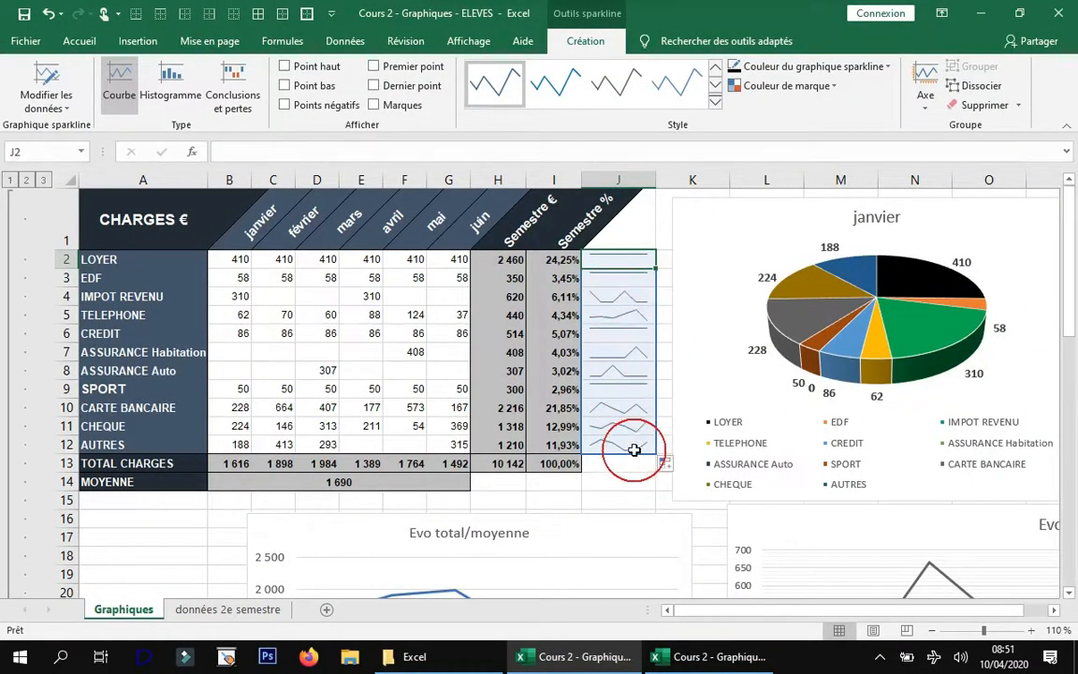
pyautogui.click(319, 75)
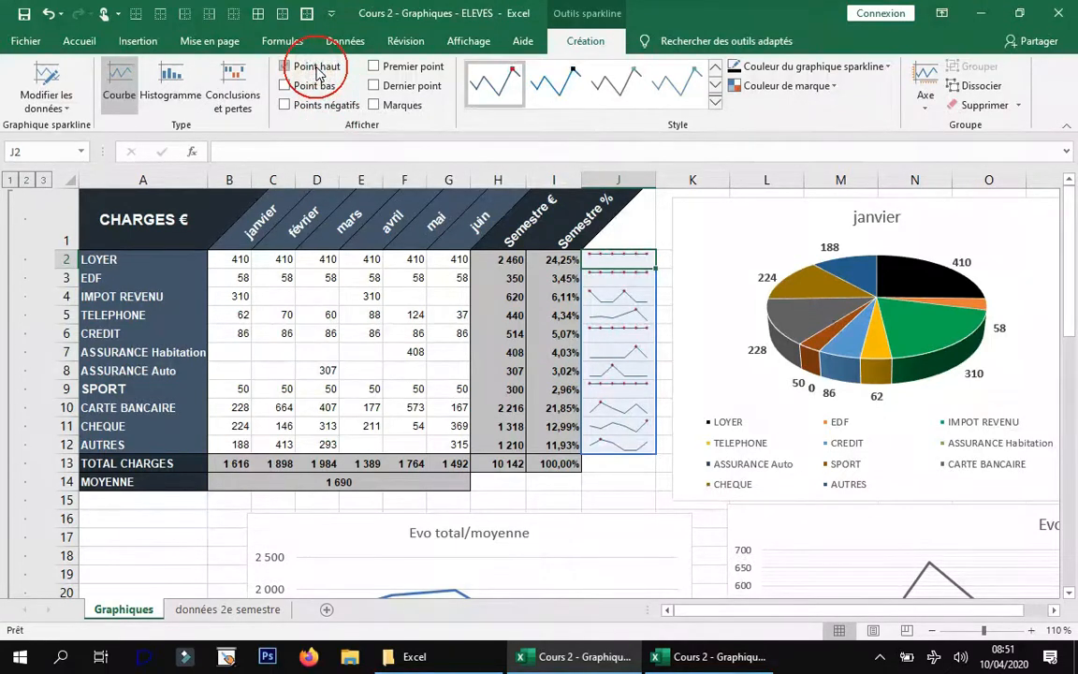
pyautogui.click(318, 86)
pyautogui.click(318, 91)
pyautogui.click(318, 73)
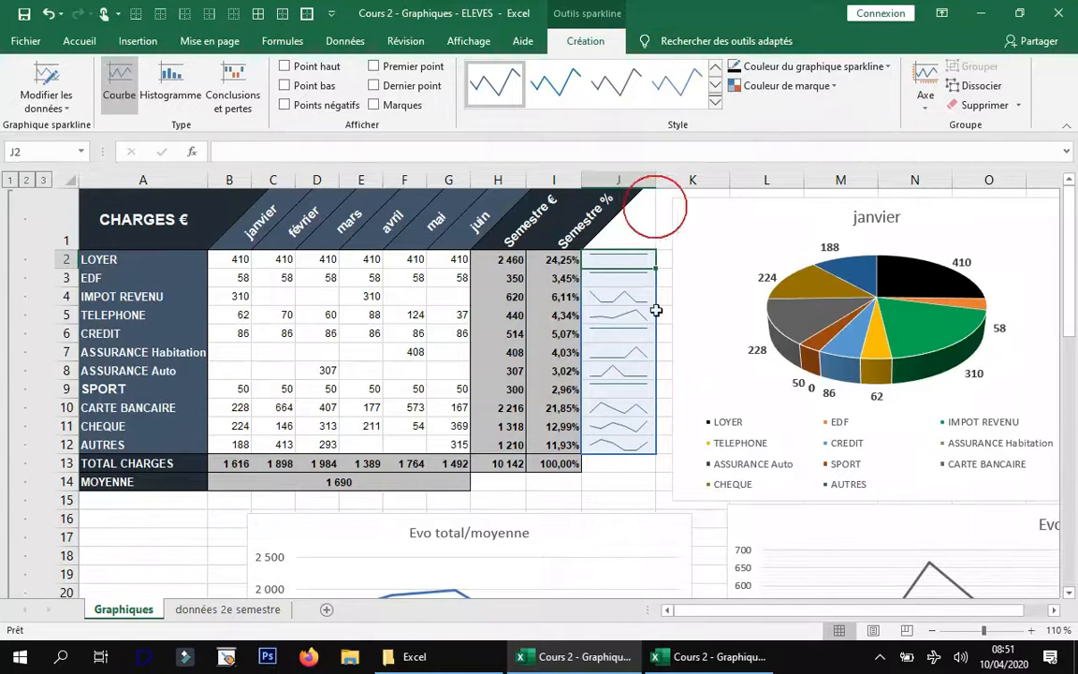
pyautogui.click(625, 479)
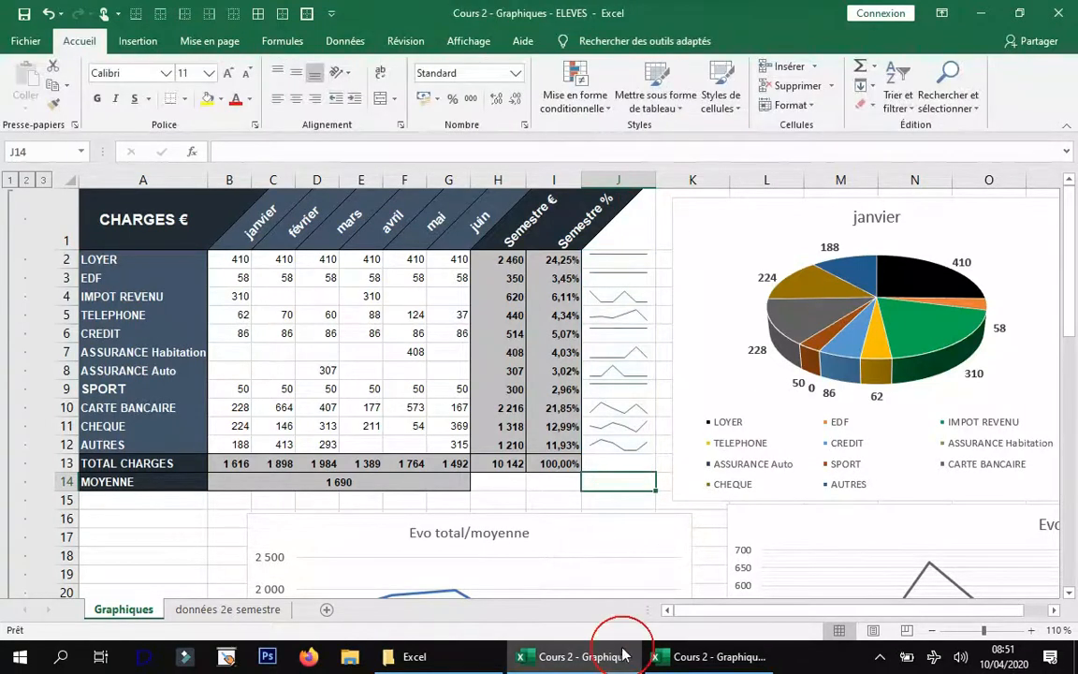
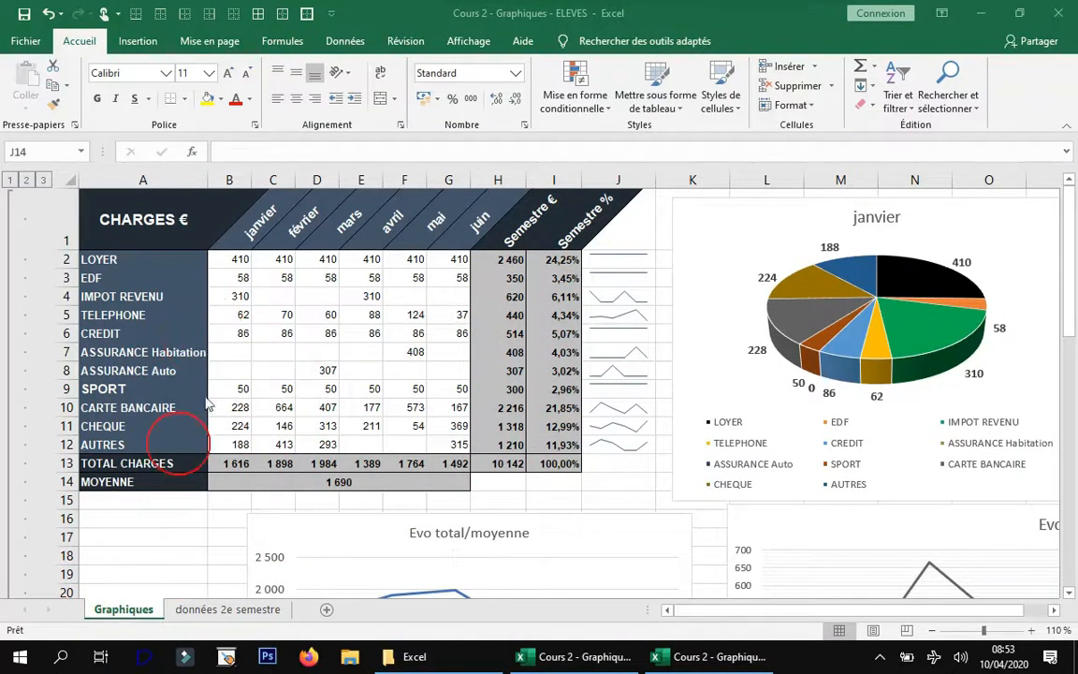
# Step: Rename the Graphiques sheet as Semestre1
pyautogui.click(122, 611)
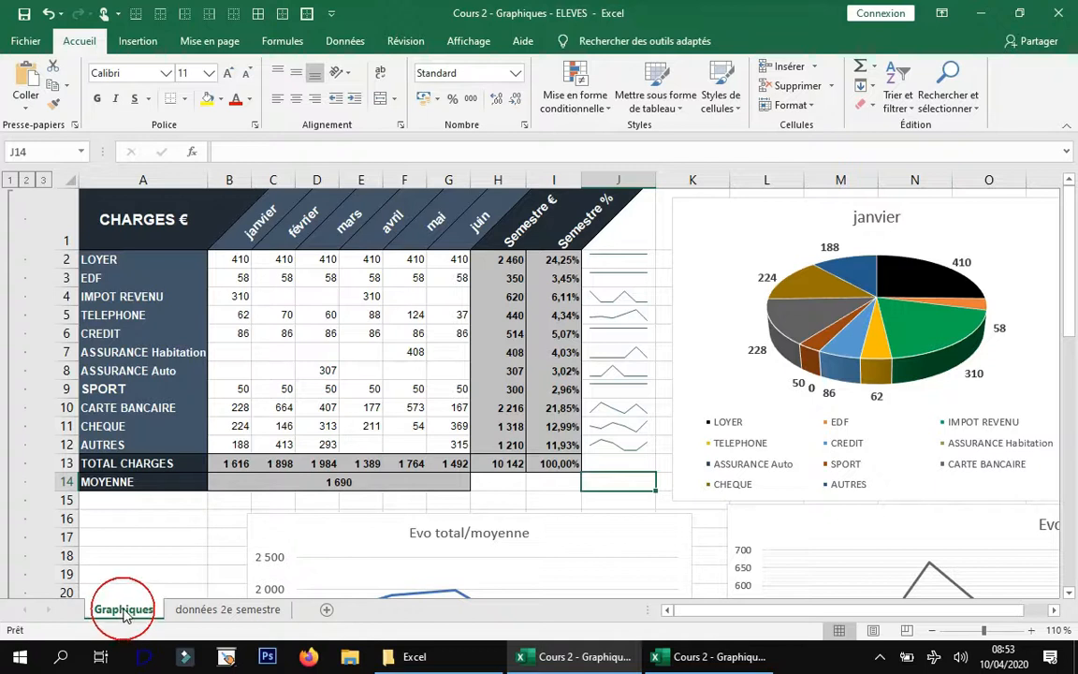
pyautogui.rightClick(124, 611)
pyautogui.click(182, 453)
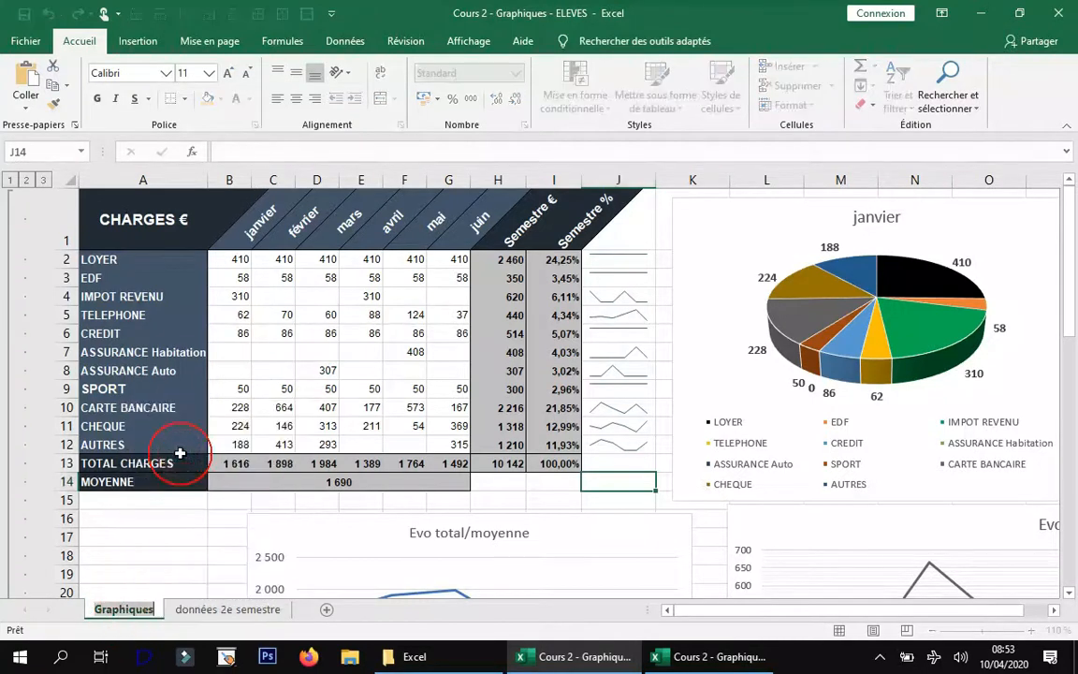
pyautogui.press('shift')
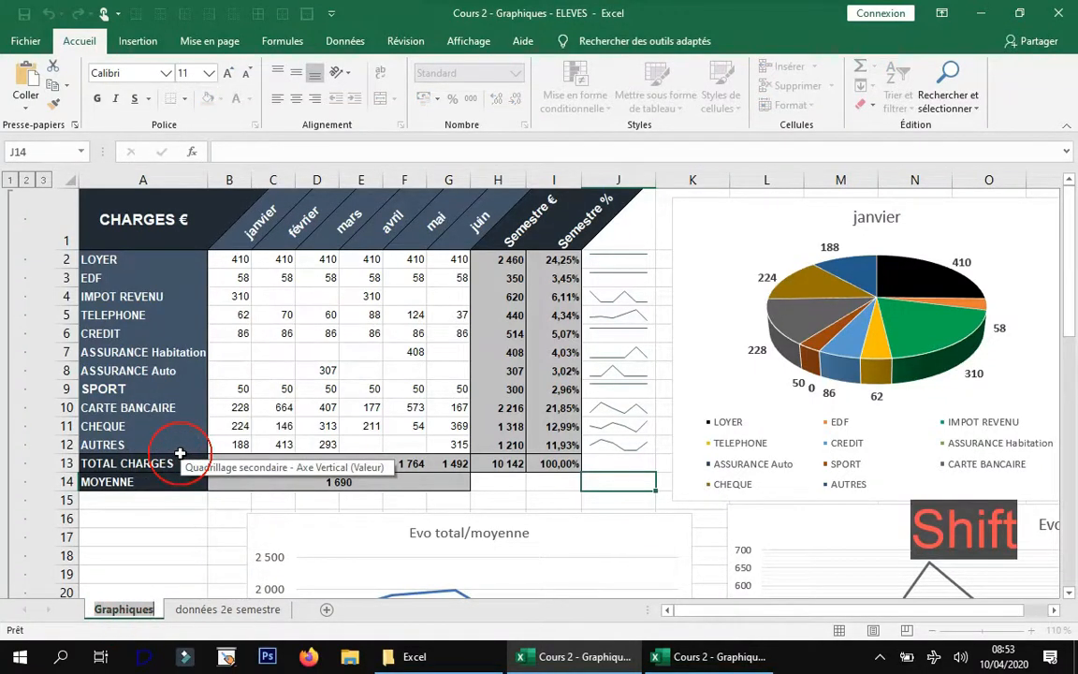
pyautogui.write('Semes')
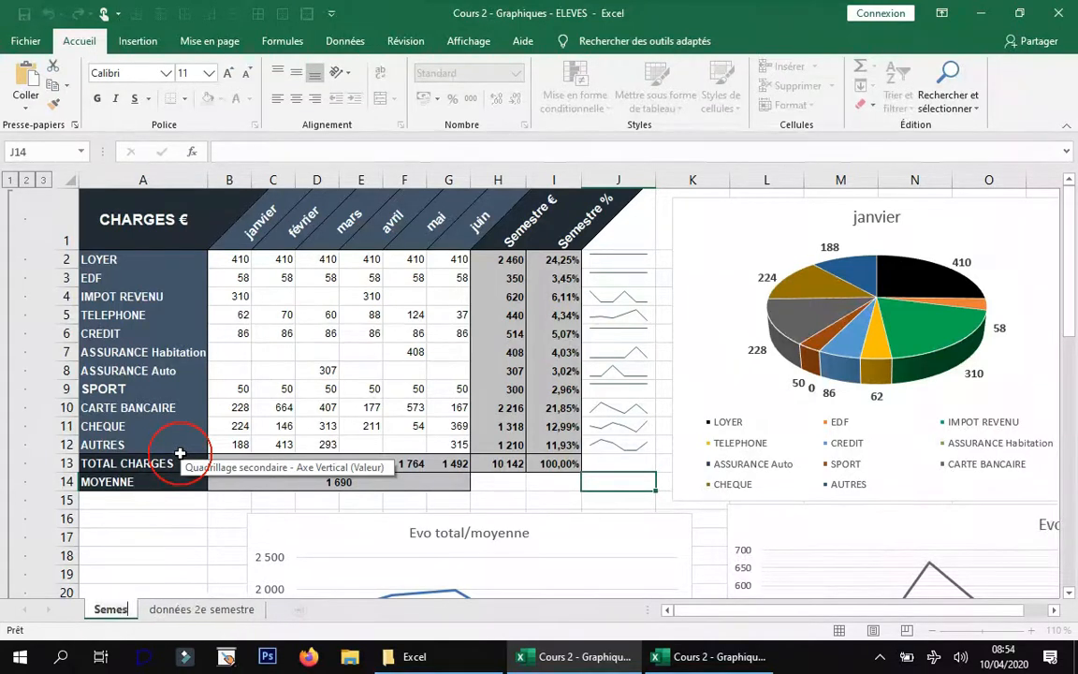
pyautogui.write('tre1')
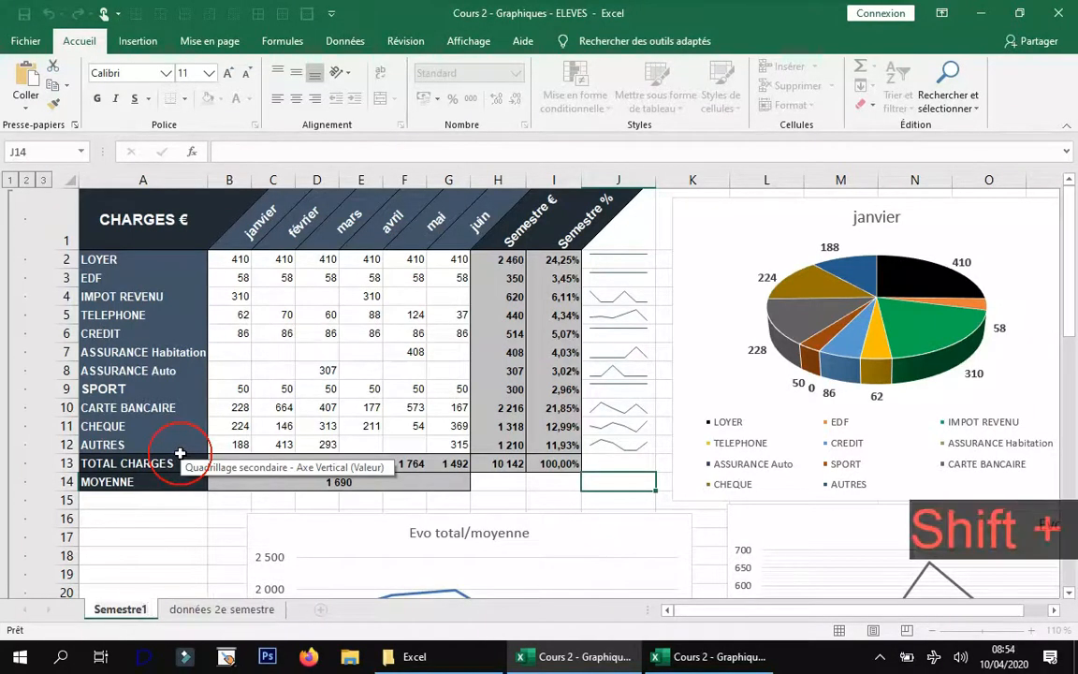
pyautogui.click(221, 513)
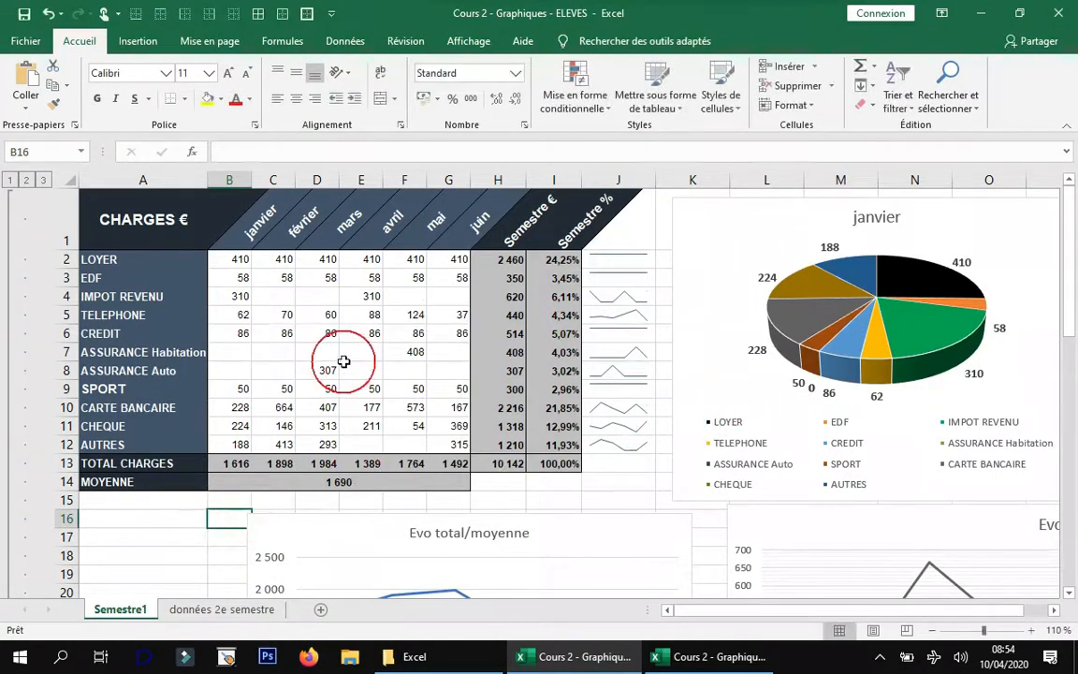
# Step: Compare the monthly charges in B2:G12 with the second-semester changes on the données 2e semestre sheet, and return to Semestre1
pyautogui.click(230, 261)
pyautogui.moveTo(230, 260); pyautogui.dragTo(447, 453)
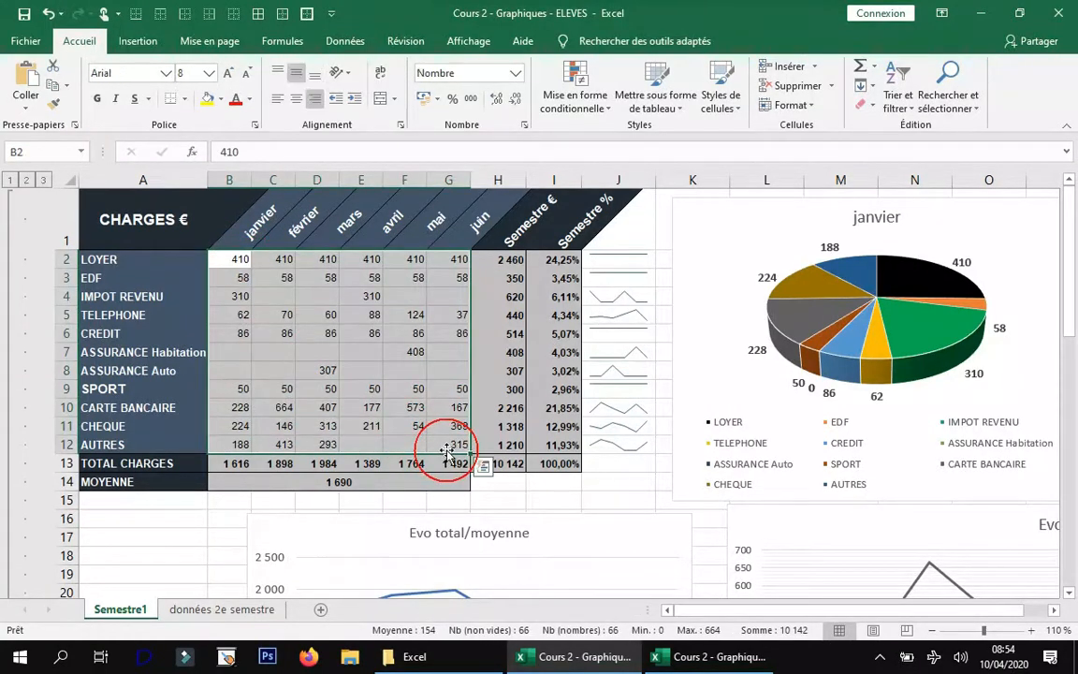
pyautogui.click(170, 557)
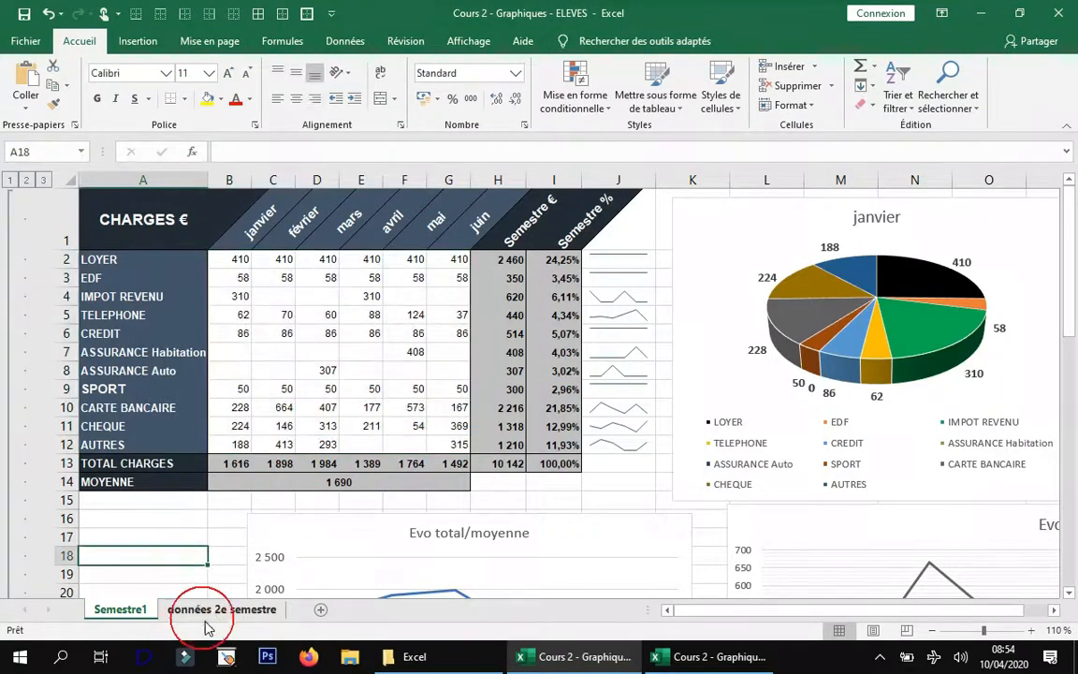
pyautogui.click(206, 612)
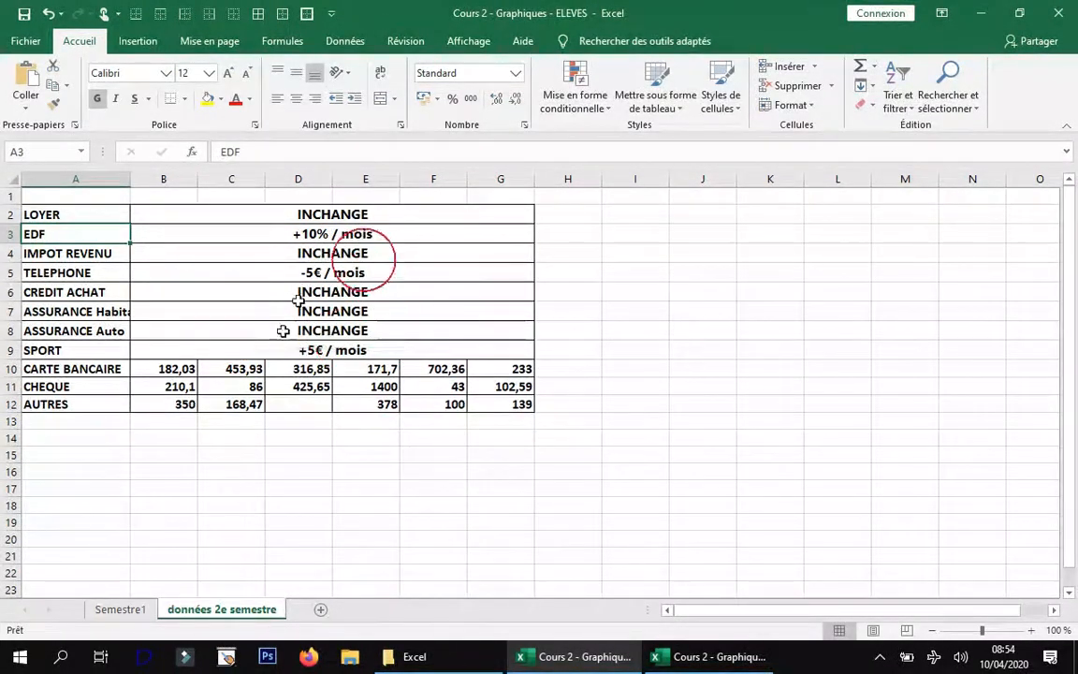
pyautogui.click(131, 609)
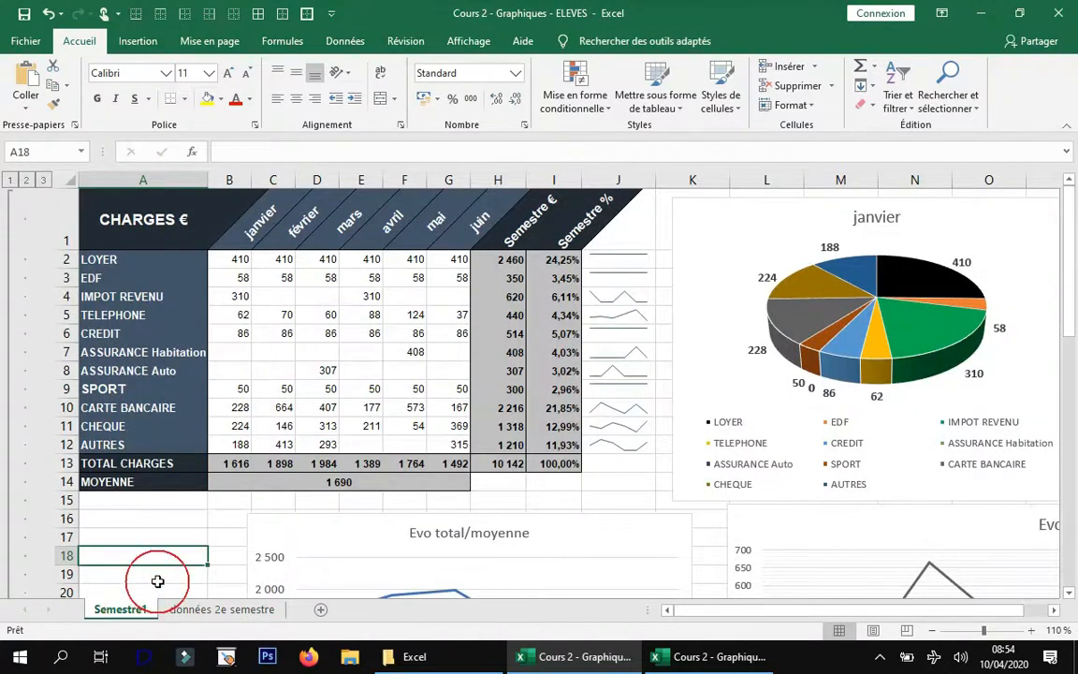
# Step: Duplicate the Semestre1 sheet, placing the copy between Semestre1 and données 2e semestre
pyautogui.rightClick(138, 610)
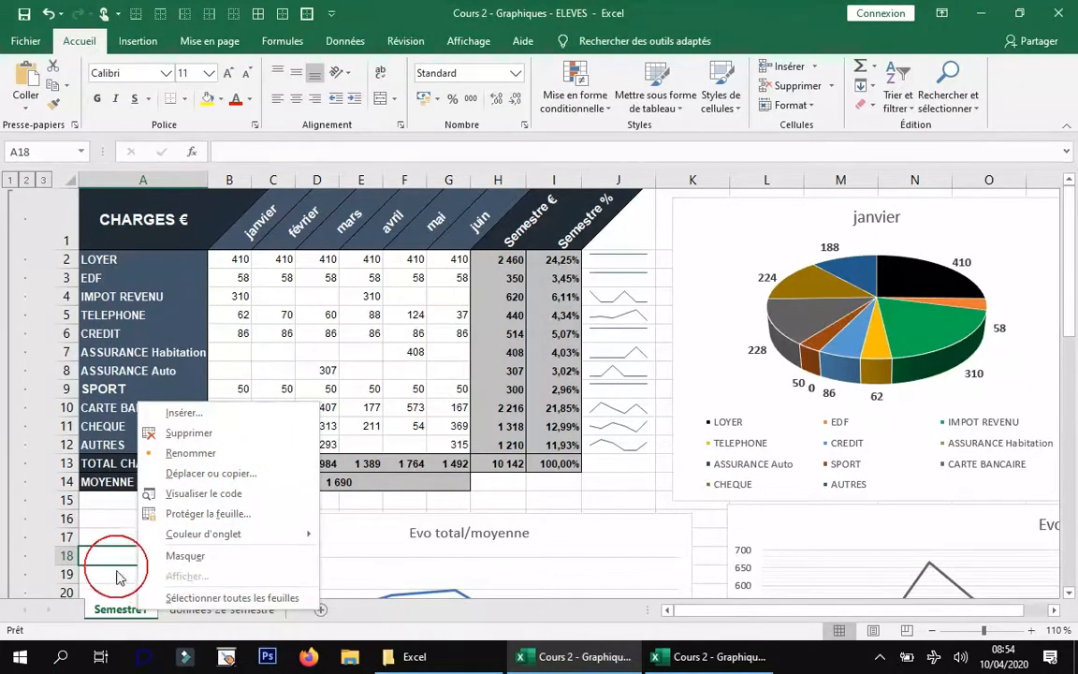
pyautogui.click(106, 468)
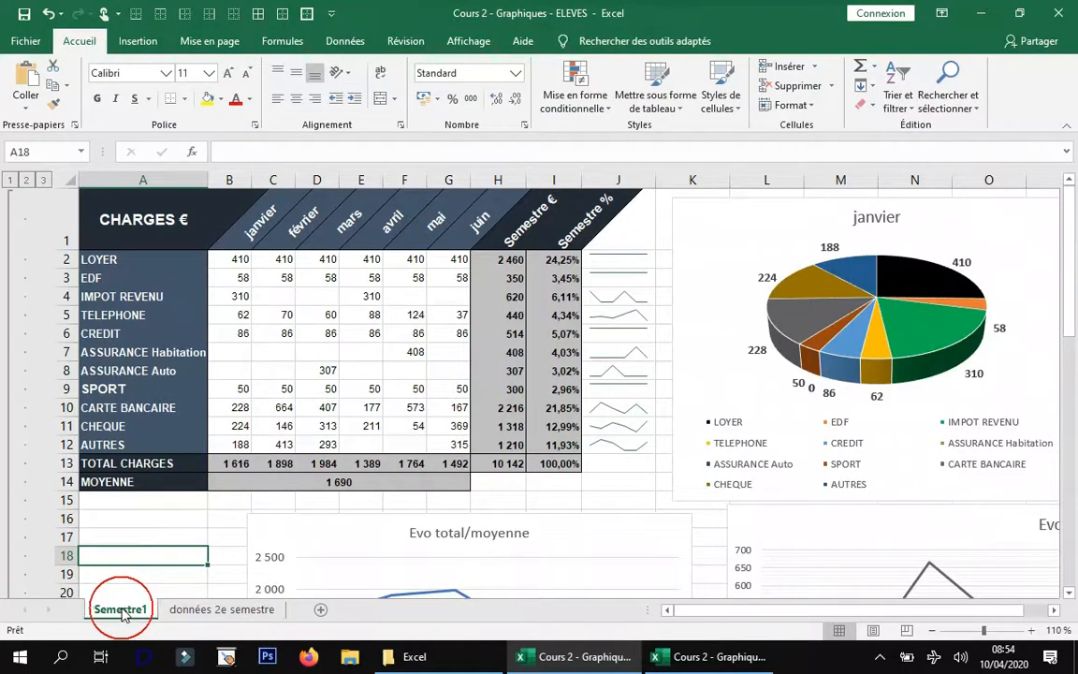
pyautogui.press('ctrl')
pyautogui.moveTo(120, 613); pyautogui.dragTo(182, 606)
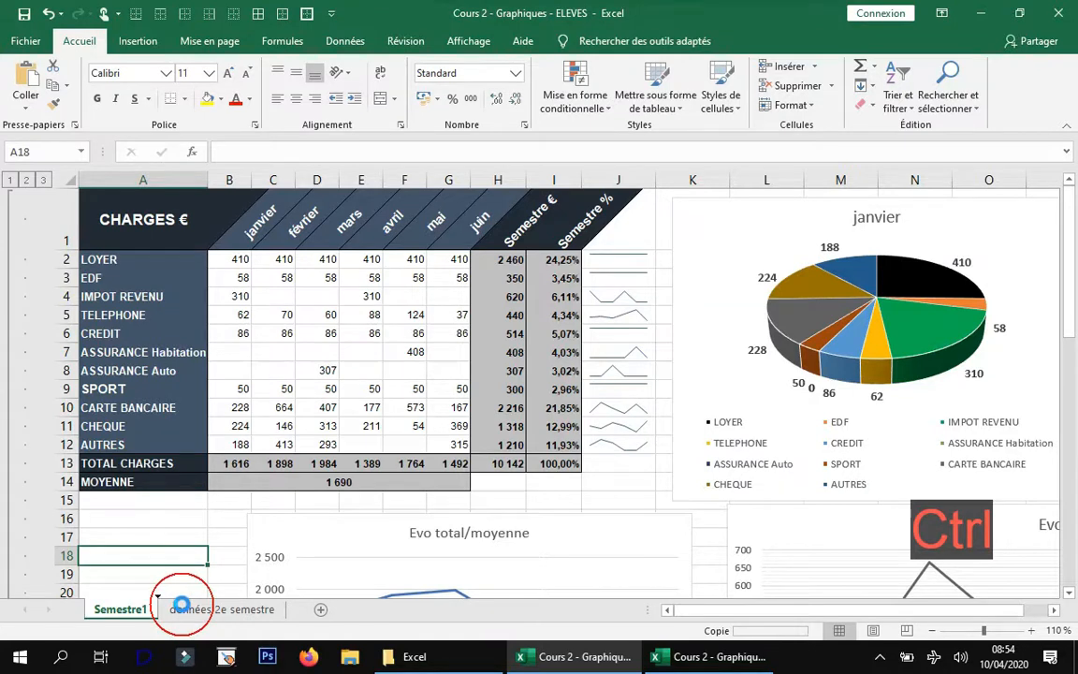
# Step: Rename the copied Semestre1 (2) sheet as Semestre2
pyautogui.moveTo(185, 610)
pyautogui.mouseDown()
pyautogui.moveTo(378, 611)
pyautogui.moveTo(216, 609)
pyautogui.mouseUp()
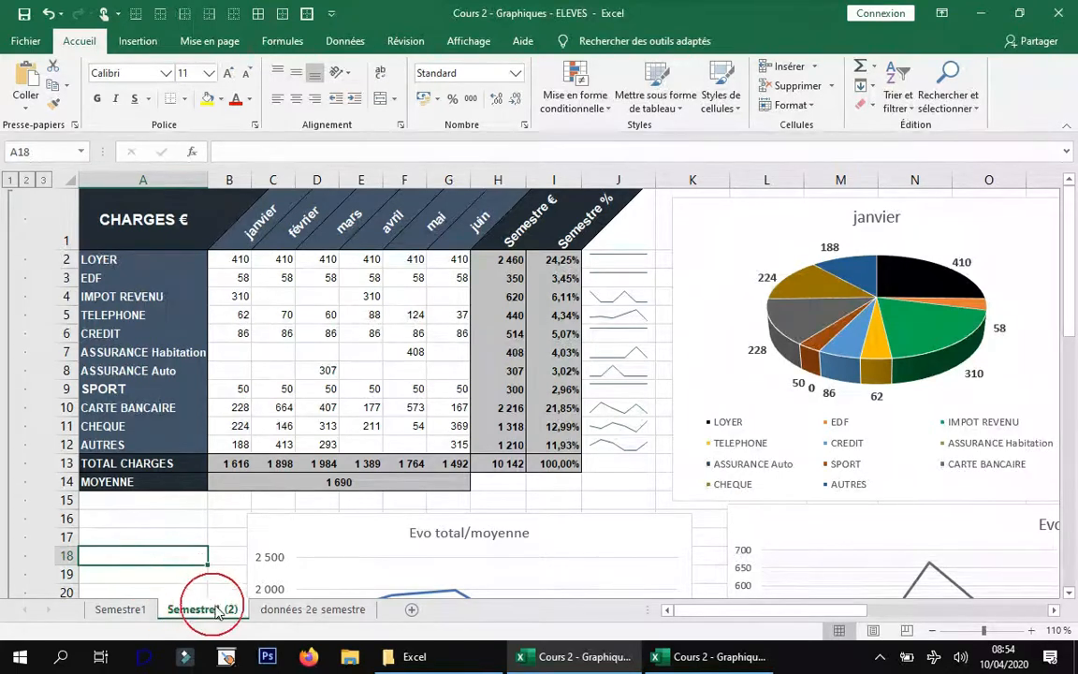
pyautogui.rightClick(222, 613)
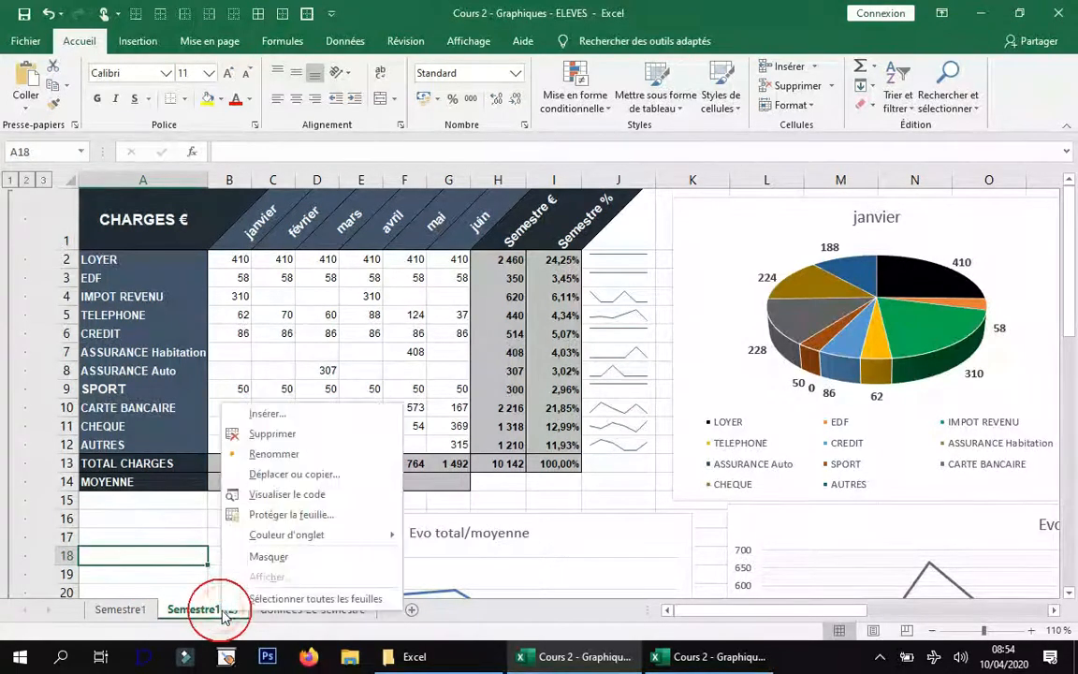
pyautogui.click(302, 453)
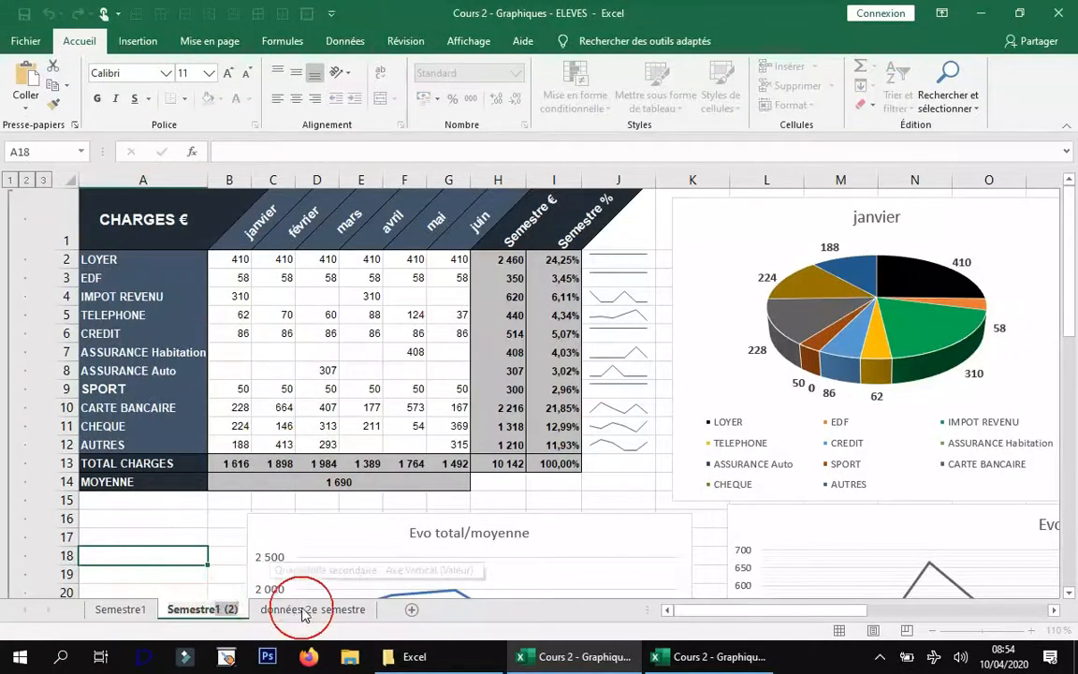
pyautogui.press('shift')
pyautogui.write('2')
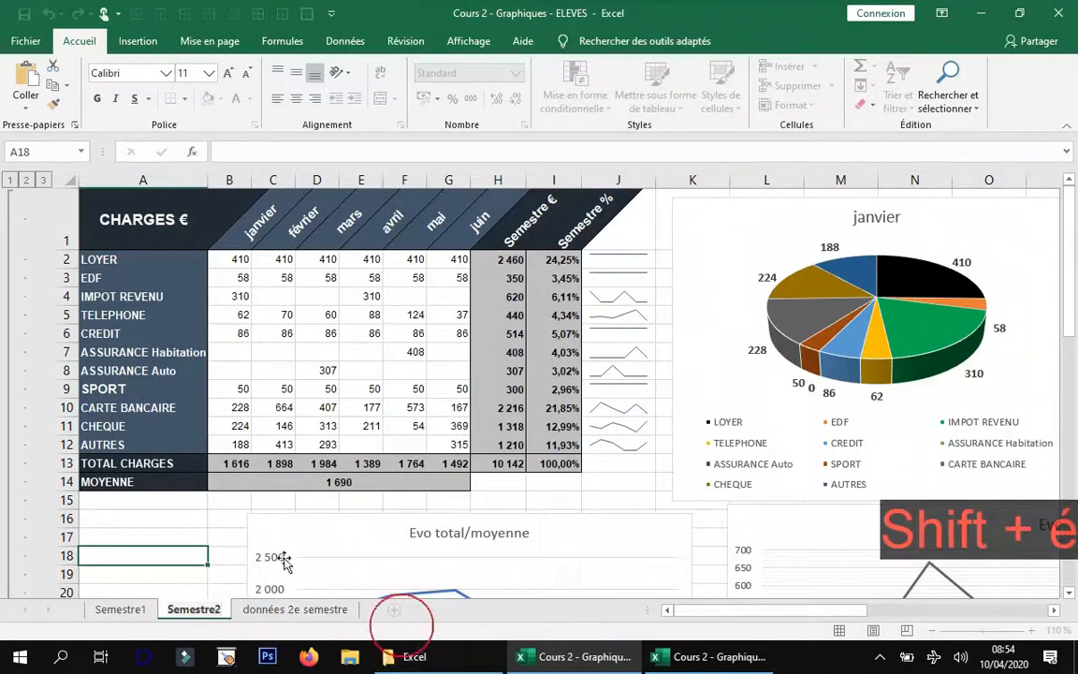
pyautogui.click(213, 512)
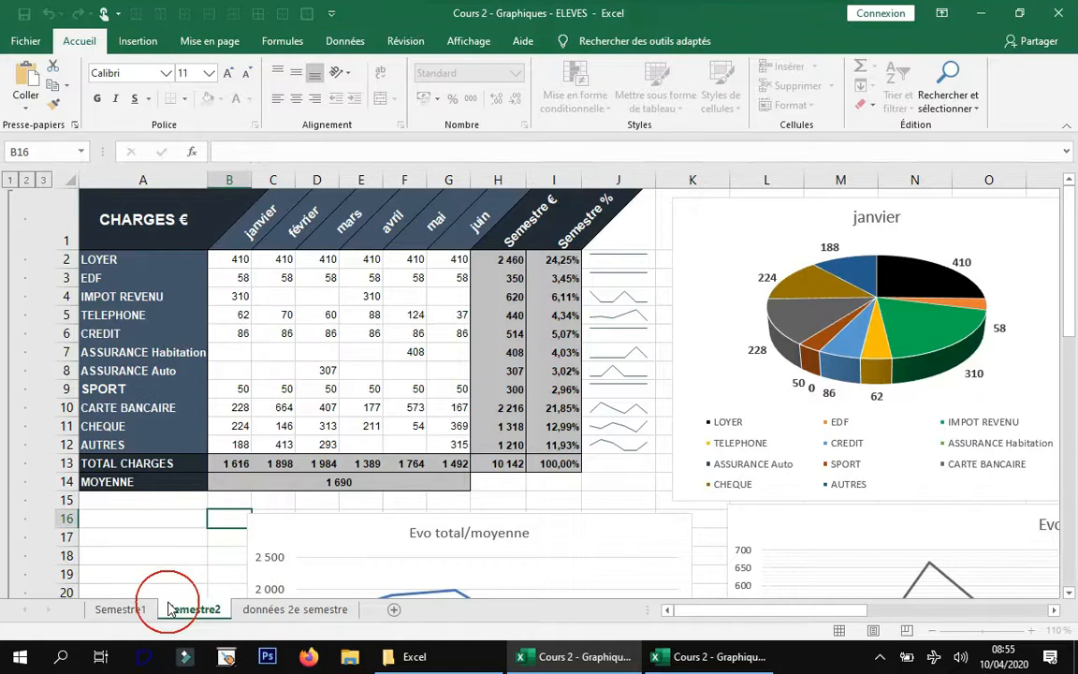
pyautogui.click(195, 609)
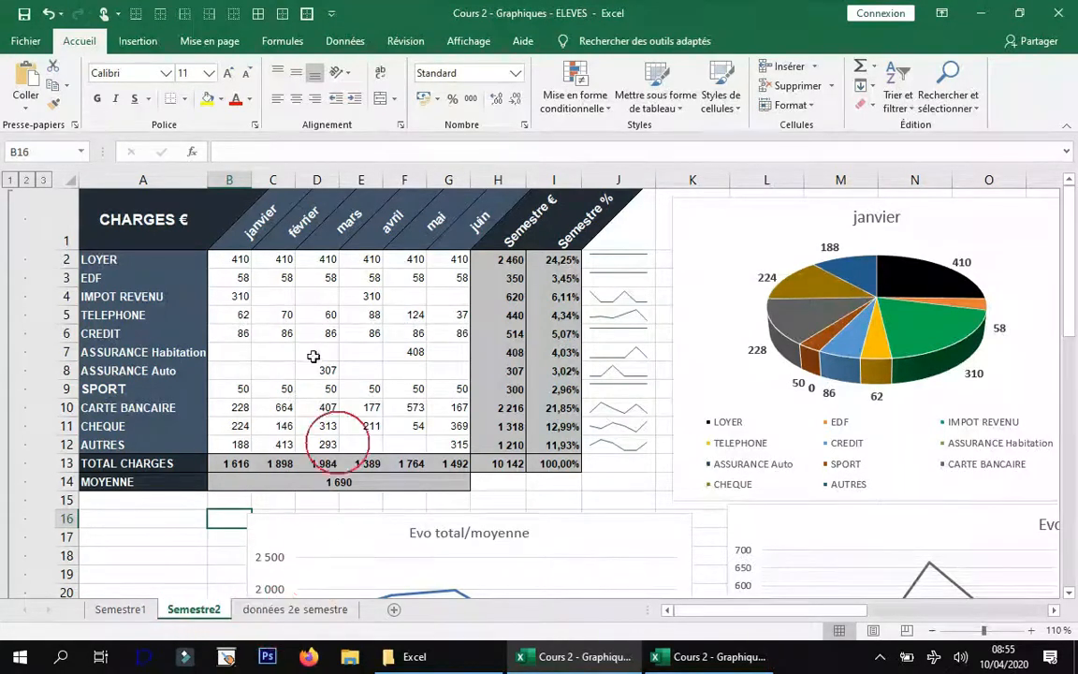
# Step: Set the first month header in B1 to juillet and fill the month series across to G1, ending at décembre
pyautogui.click(264, 231)
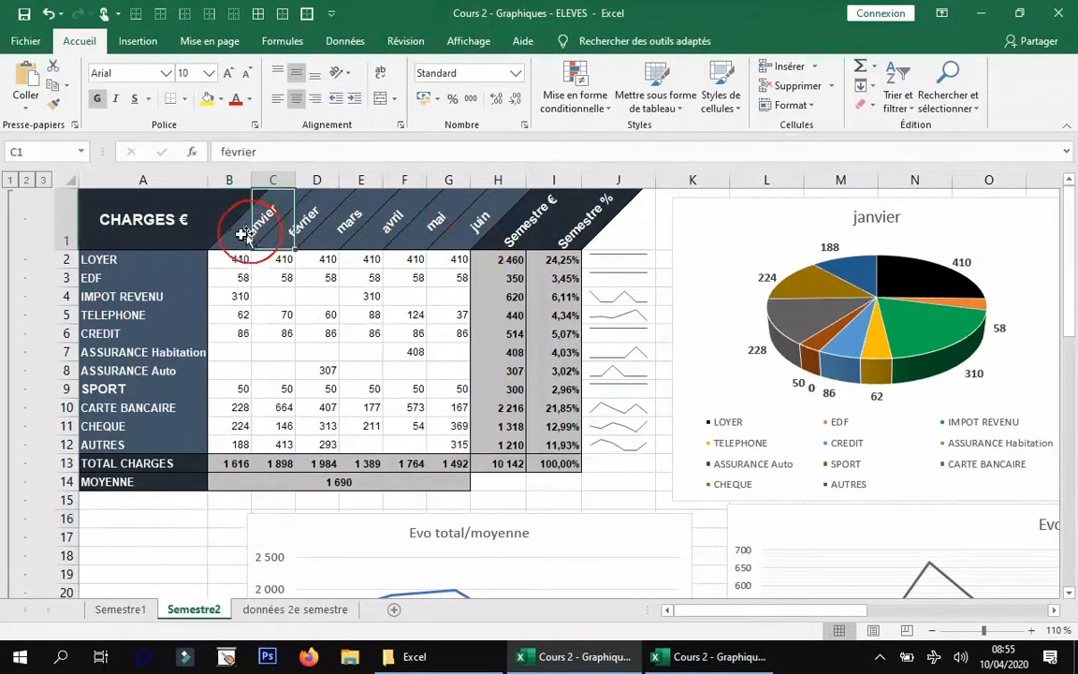
pyautogui.click(237, 234)
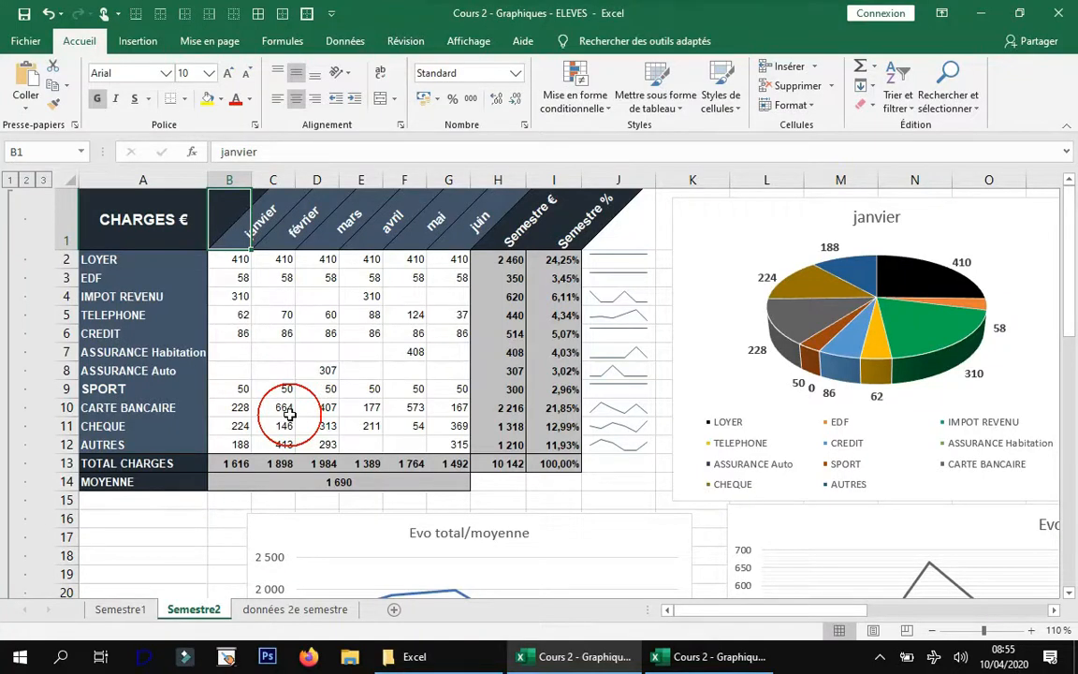
pyautogui.write('juillet')
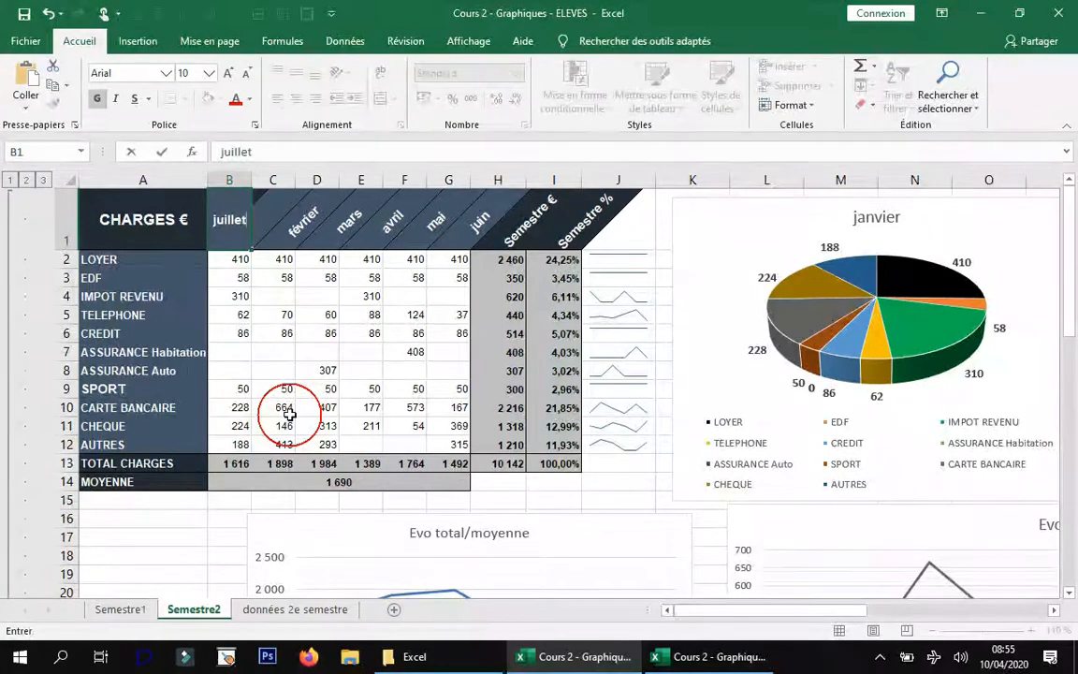
pyautogui.press('Return')
pyautogui.click(237, 227)
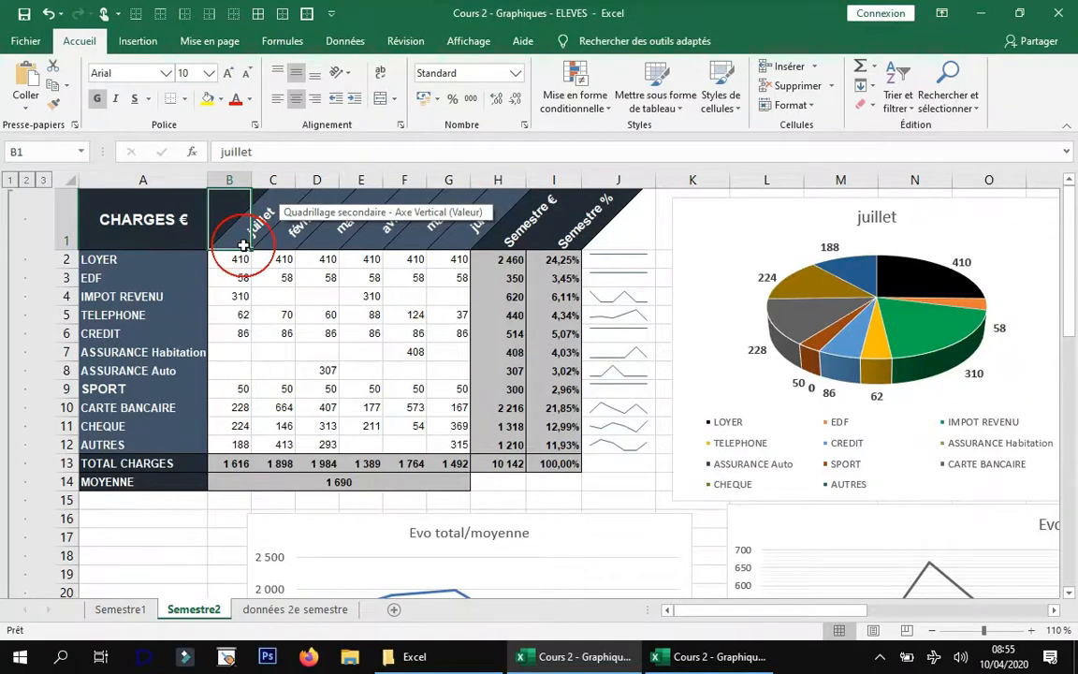
pyautogui.moveTo(252, 248); pyautogui.dragTo(468, 248)
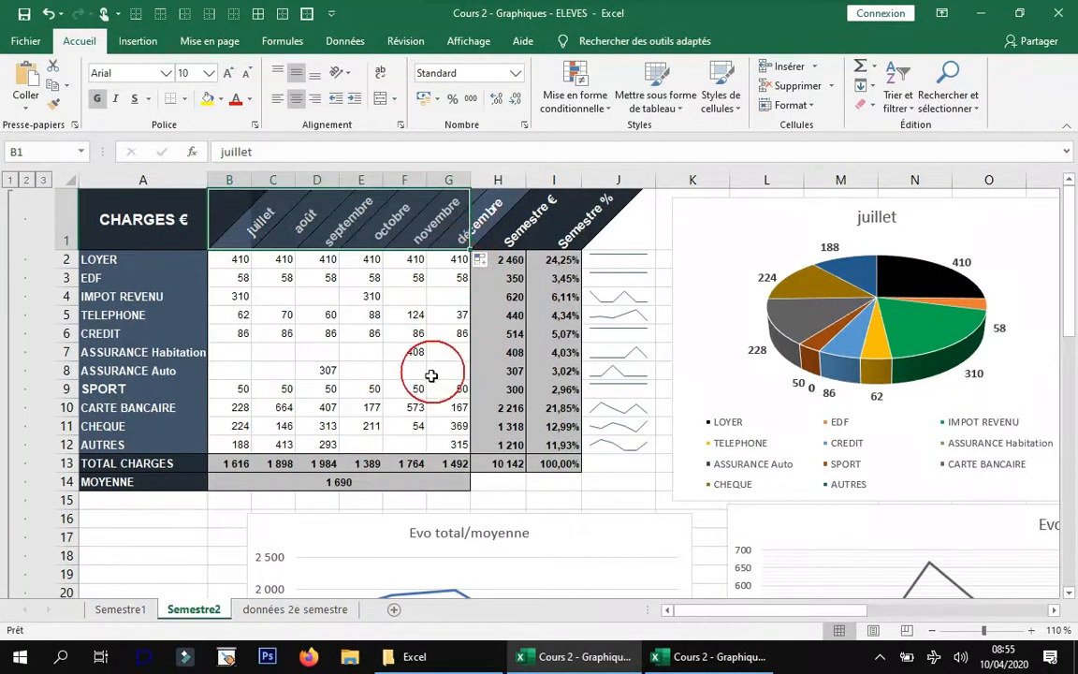
# Step: Compare B2:G12 on Semestre2 with the changes listed on the données 2e semestre sheet, and return to Semestre2
pyautogui.click(232, 260)
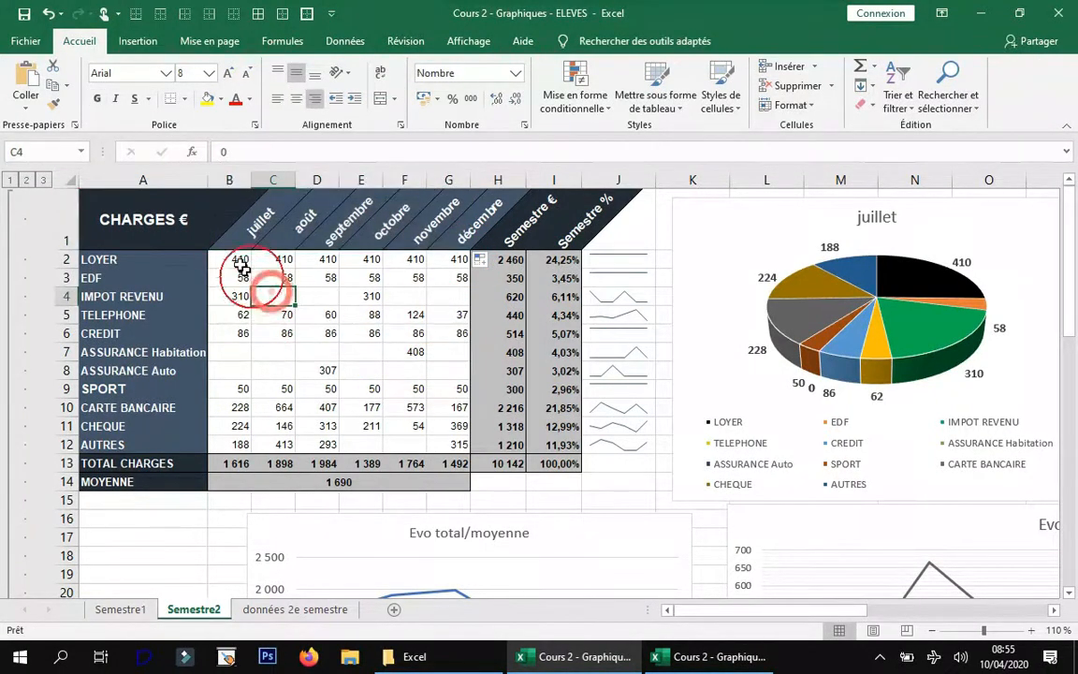
pyautogui.moveTo(232, 260); pyautogui.dragTo(447, 440)
pyautogui.click(293, 609)
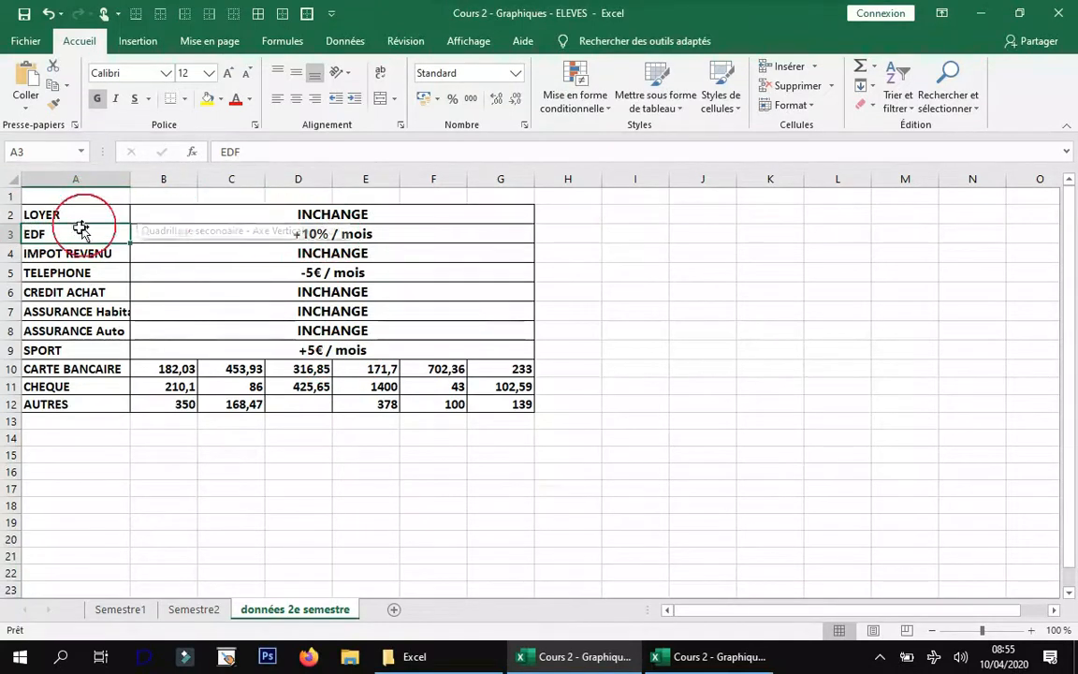
pyautogui.click(619, 285)
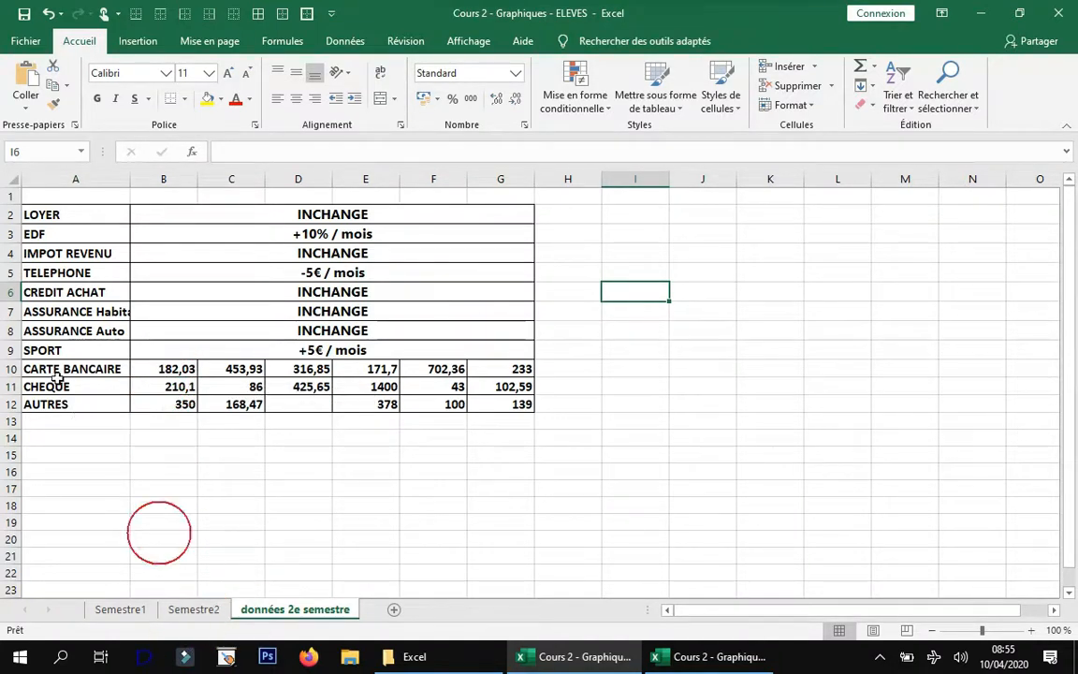
pyautogui.click(194, 609)
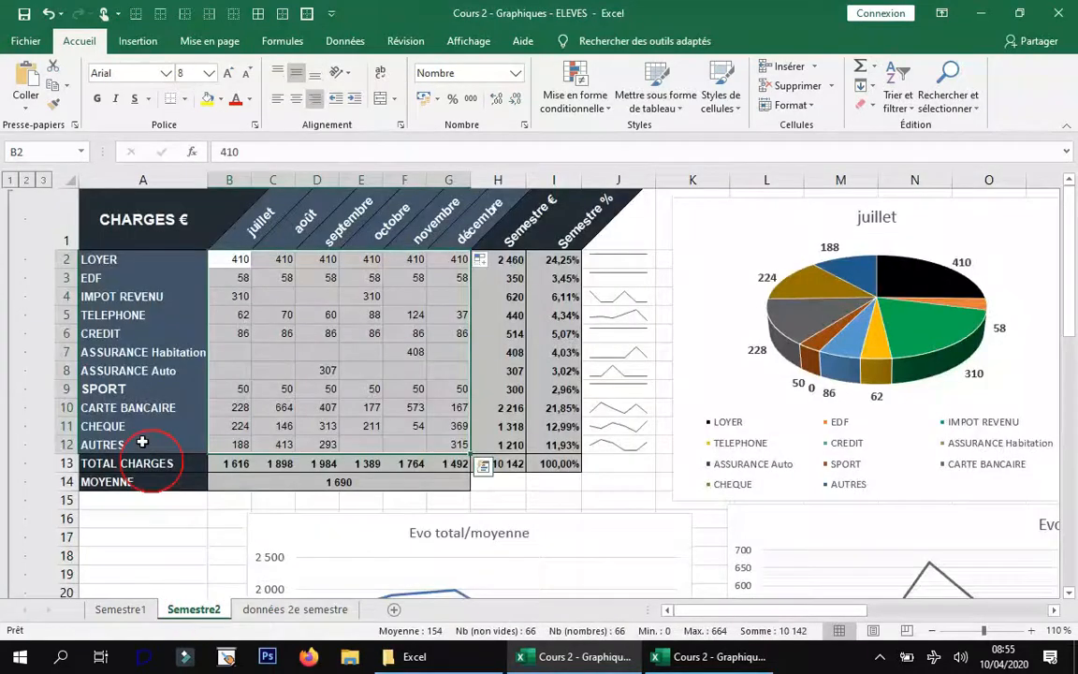
# Step: Copy the CARTE BANCAIRE, CHEQUE and AUTRES figures in B10:G12 of données 2e semestre, with B10 on Semestre2 as the destination
pyautogui.click(251, 609)
pyautogui.moveTo(160, 368); pyautogui.dragTo(473, 404)
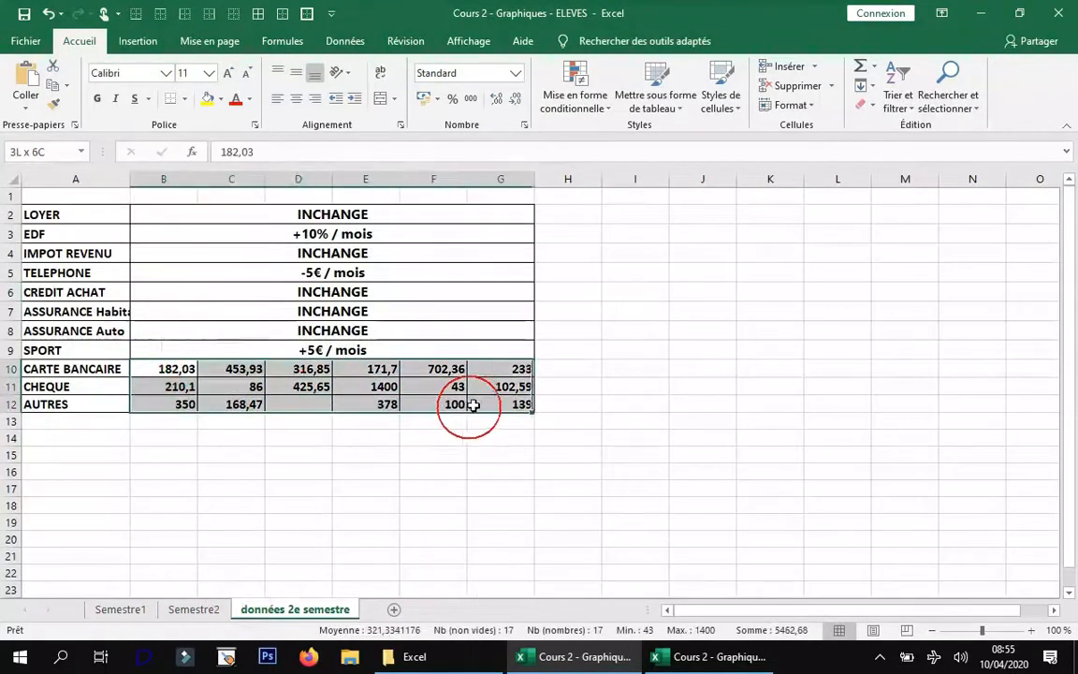
pyautogui.click(52, 88)
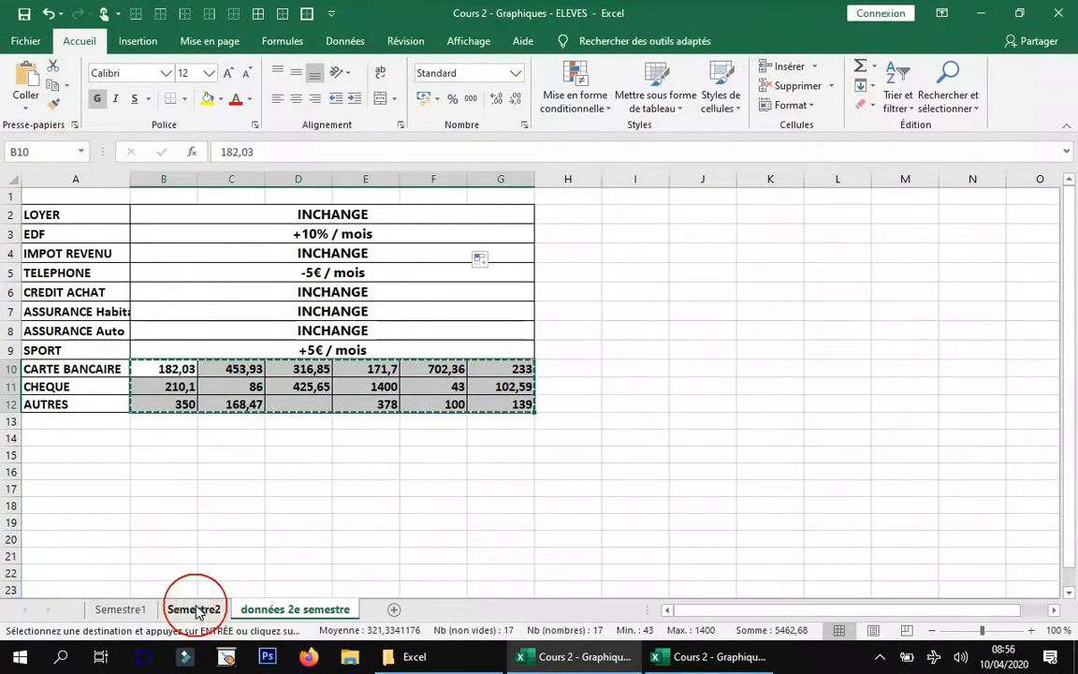
pyautogui.click(193, 609)
pyautogui.click(234, 415)
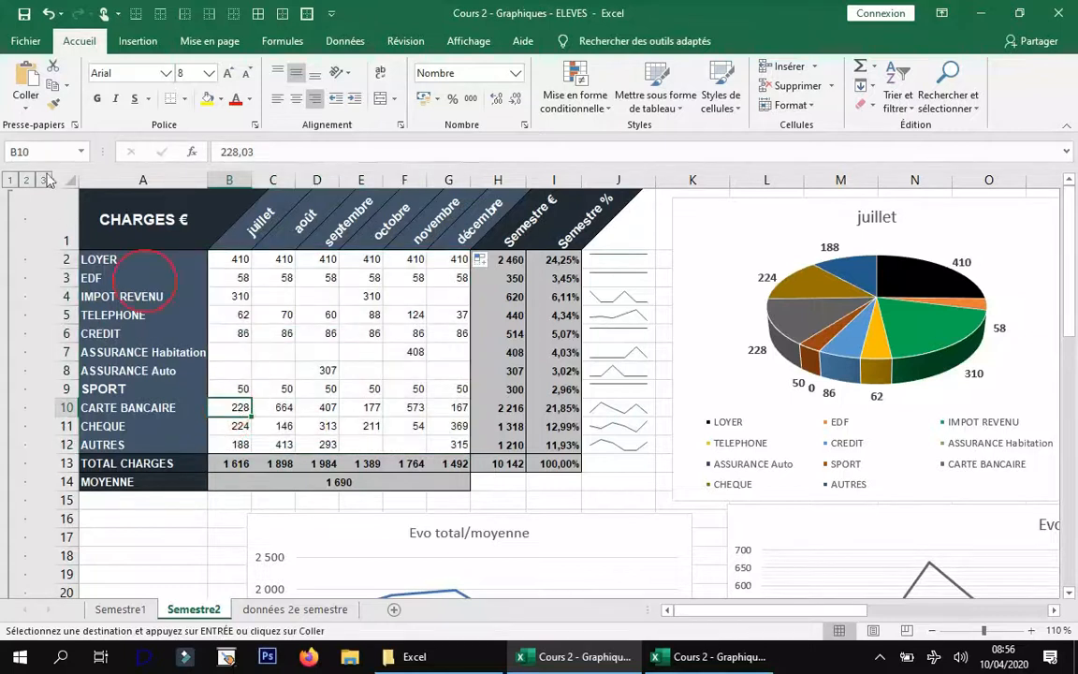
# Step: Try a plain paste of the copied figures at B10, and undo it
pyautogui.click(27, 72)
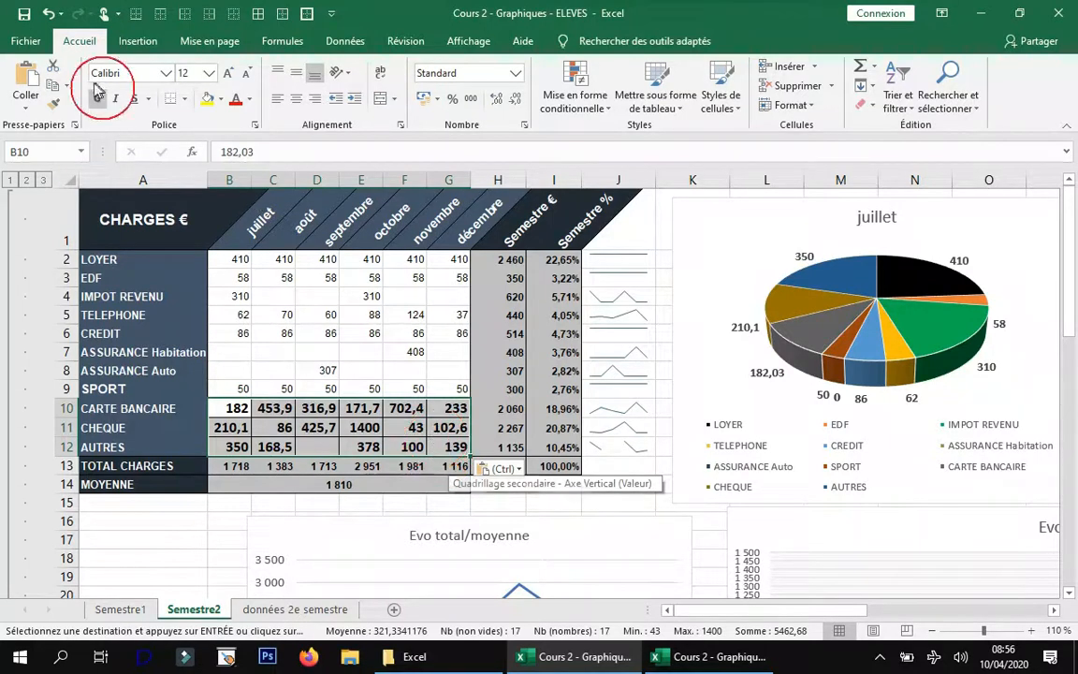
pyautogui.click(47, 13)
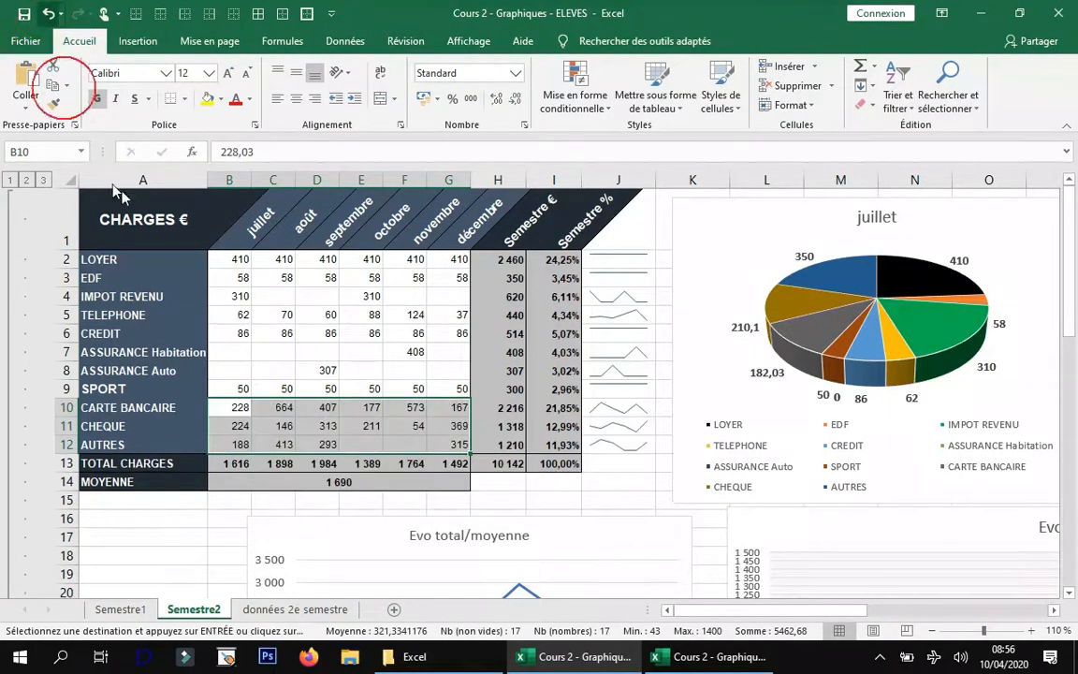
# Step: Paste the copied figures into B10:G12 of Semestre2 as values only with Paste Special, and check the charts
pyautogui.click(25, 104)
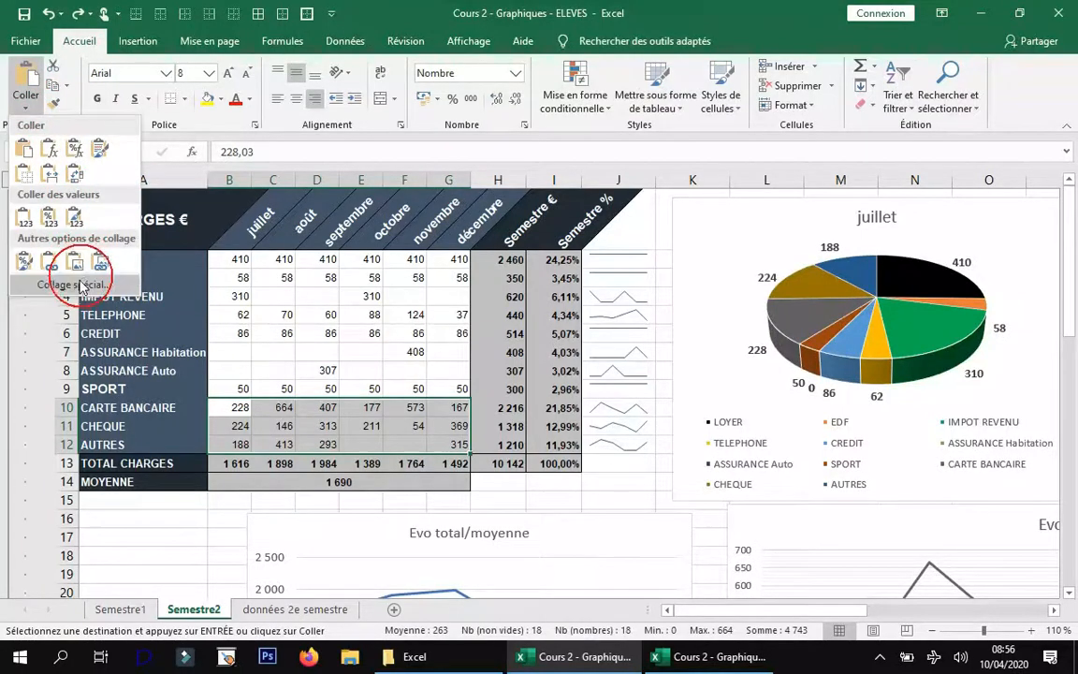
pyautogui.click(81, 284)
pyautogui.click(555, 265)
pyautogui.click(921, 436)
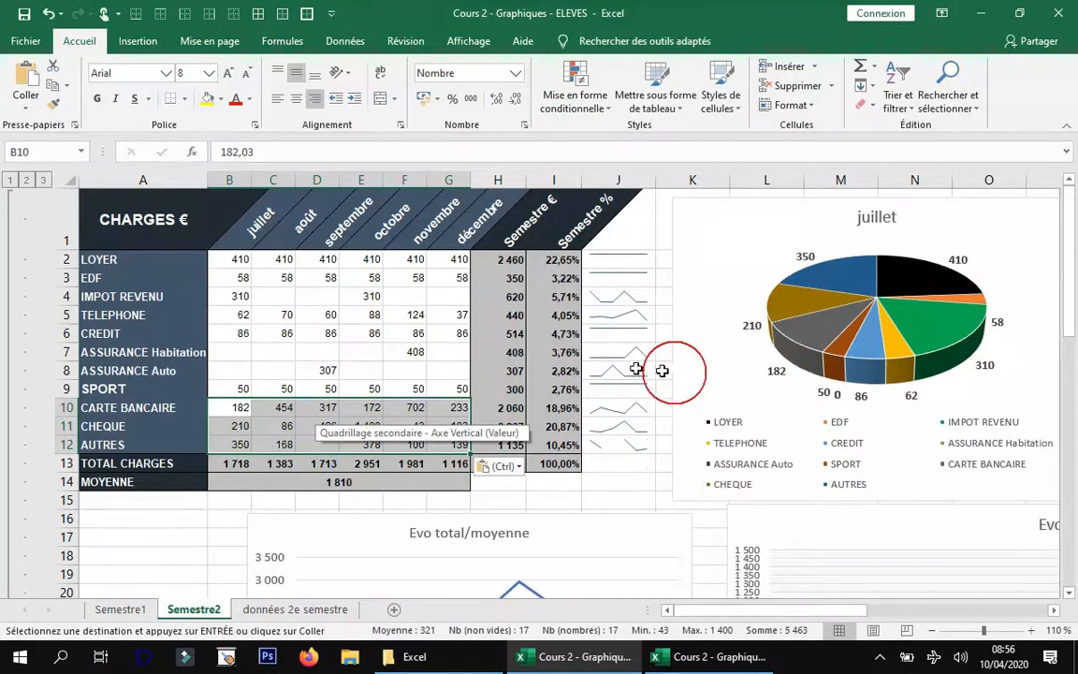
pyautogui.scroll(-1, 608, 357)
pyautogui.scroll(-1, 608, 361)
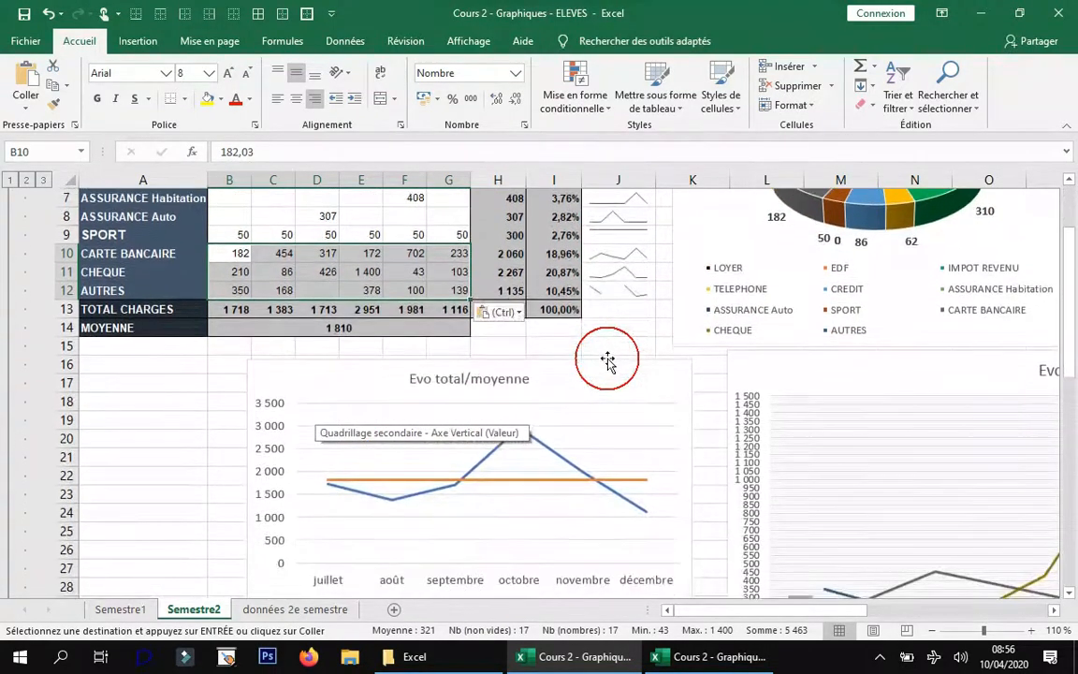
pyautogui.scroll(2, 608, 361)
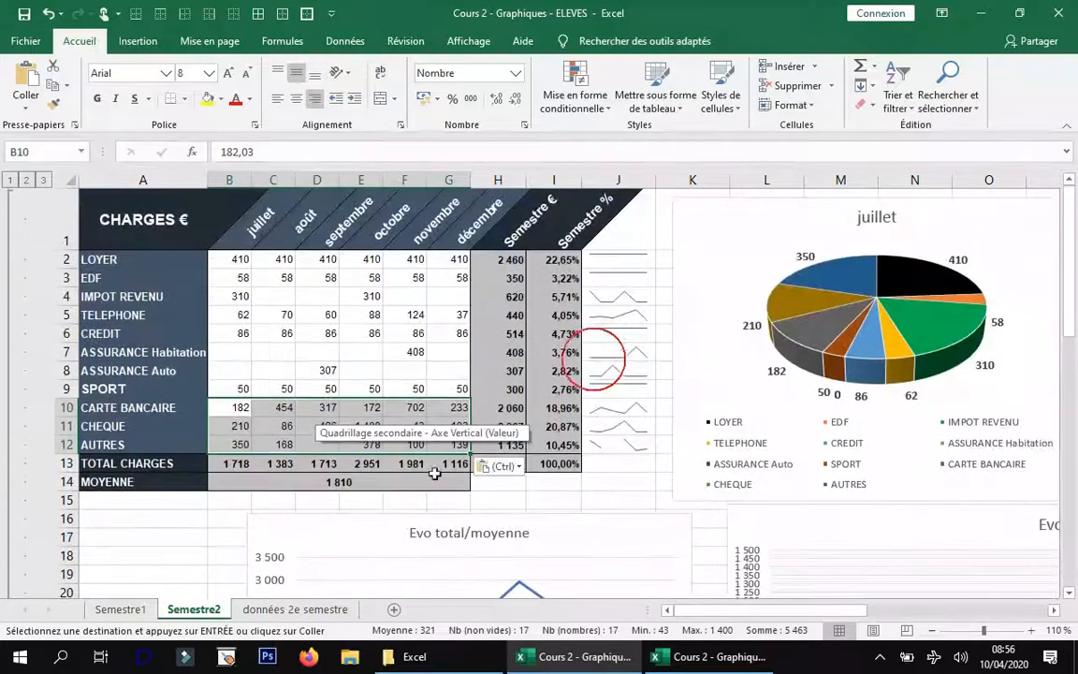
# Step: Check the SPORT change on the données 2e semestre sheet and enter 5 in cell J15 of Semestre2
pyautogui.click(280, 609)
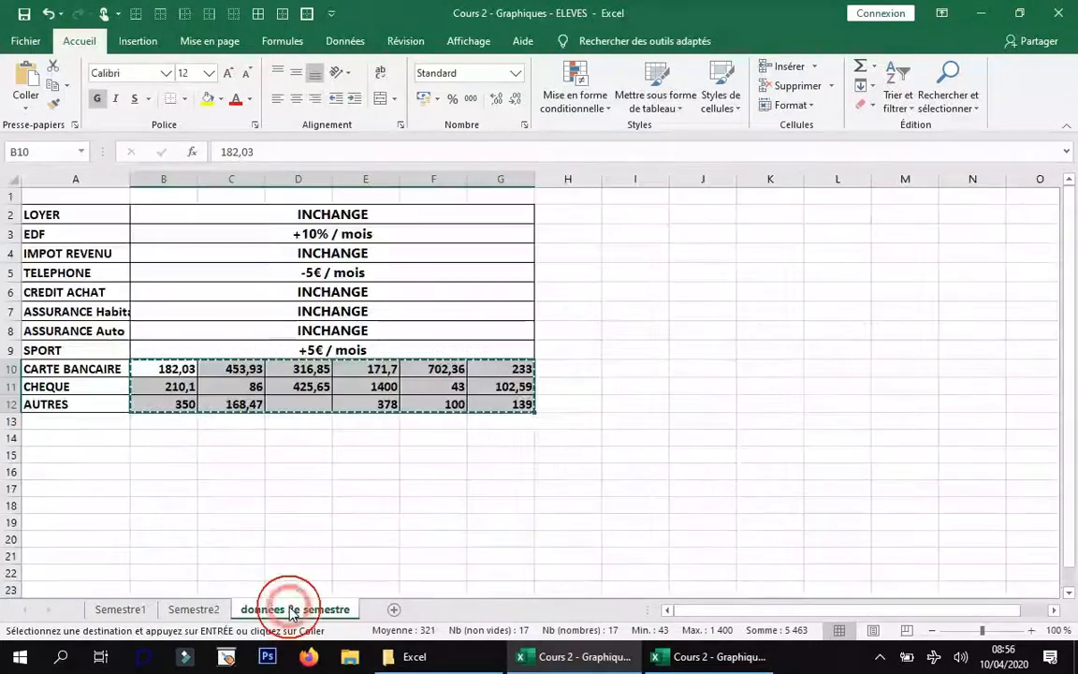
pyautogui.click(315, 513)
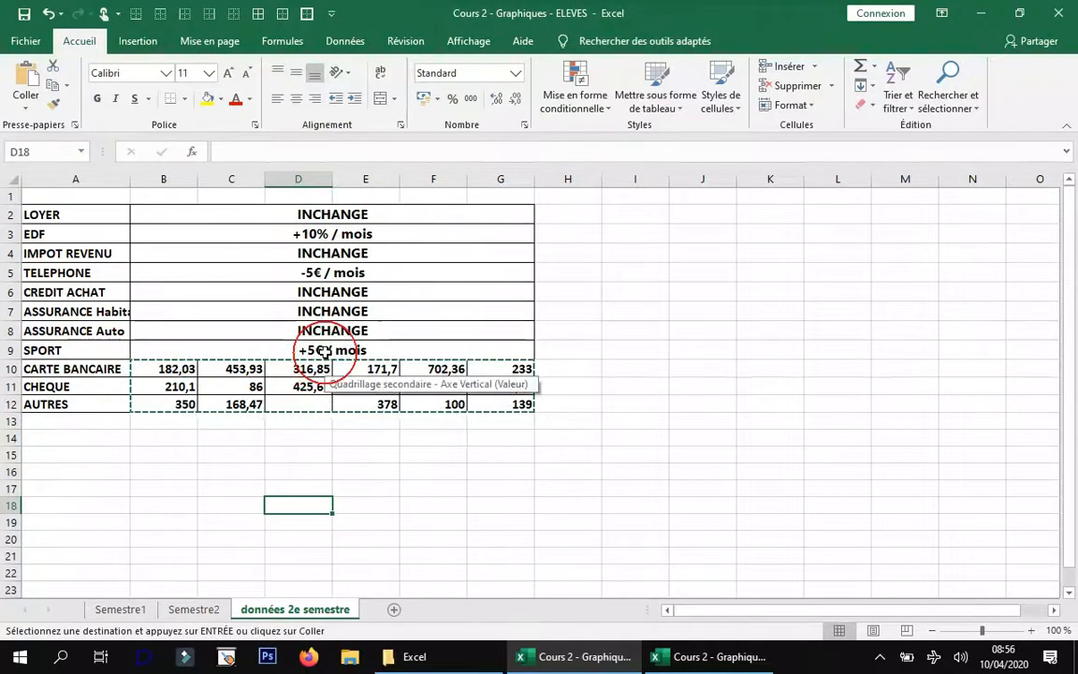
pyautogui.click(324, 351)
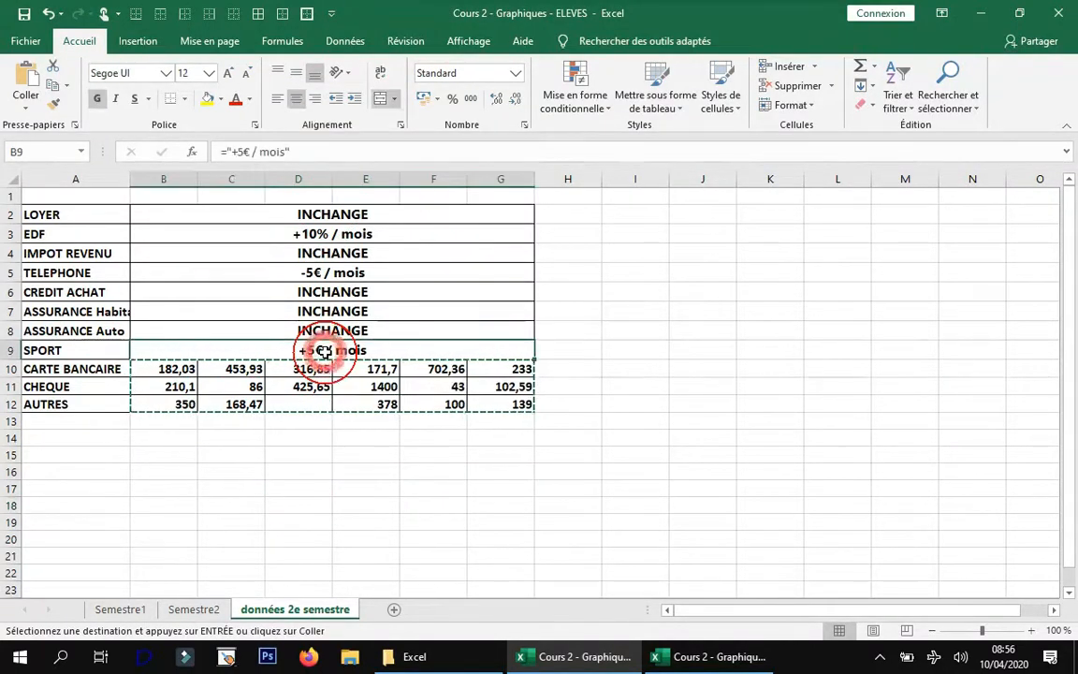
pyautogui.click(203, 609)
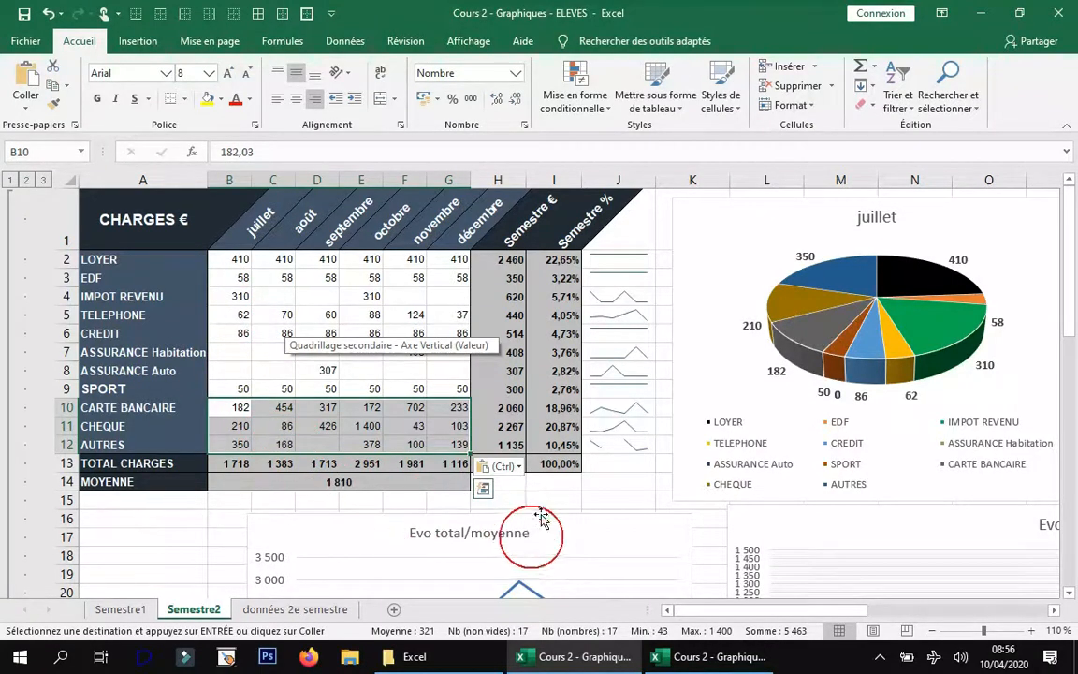
pyautogui.click(608, 498)
pyautogui.write('5')
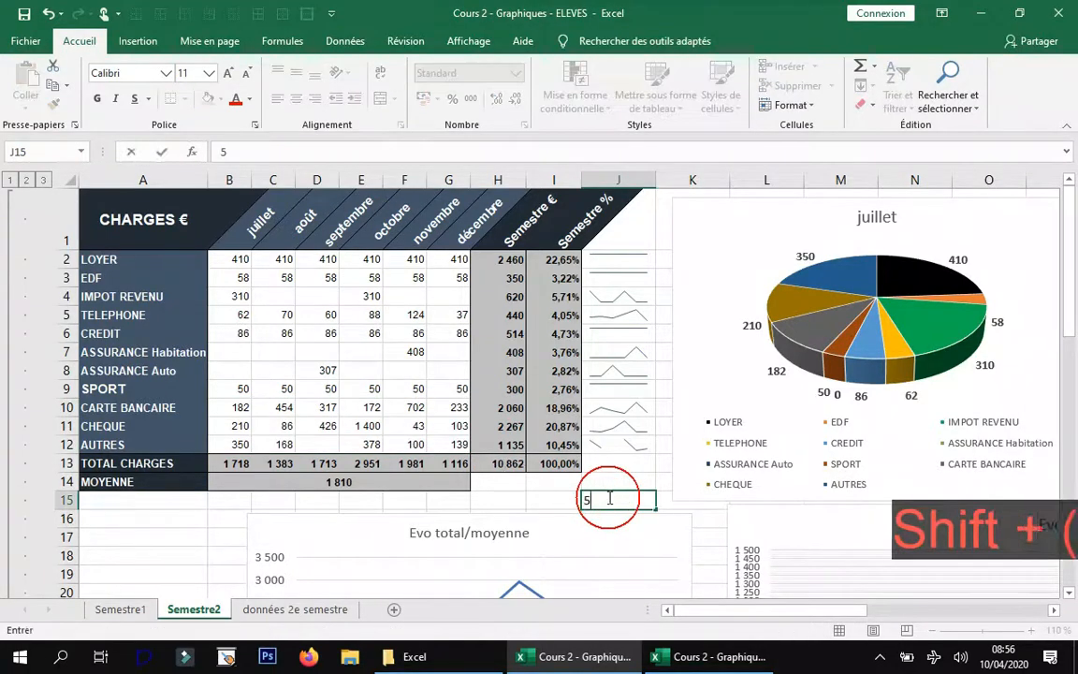
pyautogui.press('Return')
pyautogui.click(617, 499)
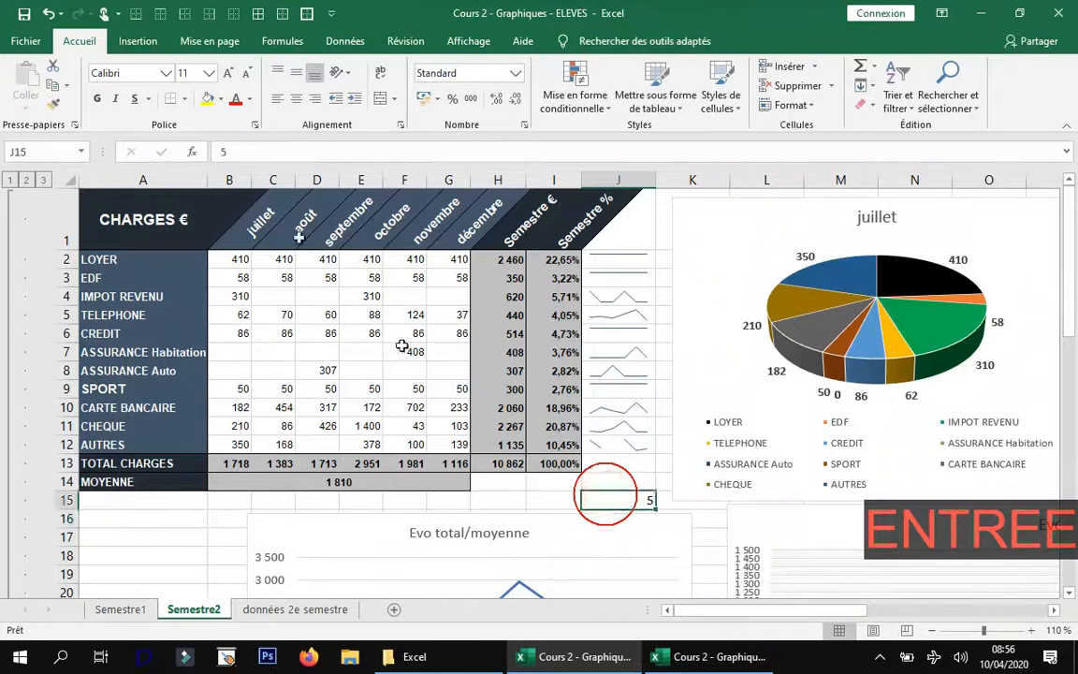
# Step: Add the J15 value to the SPORT amounts in B9:G9 using Paste Special with Values and the Add operation
pyautogui.click(52, 87)
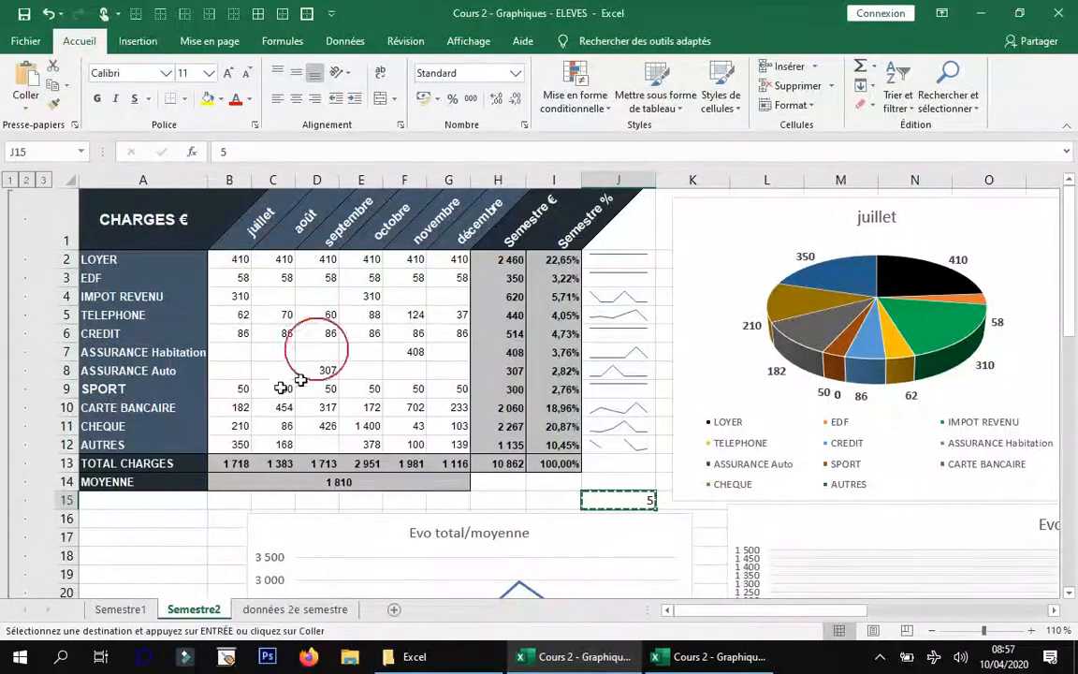
pyautogui.moveTo(232, 391); pyautogui.dragTo(438, 387)
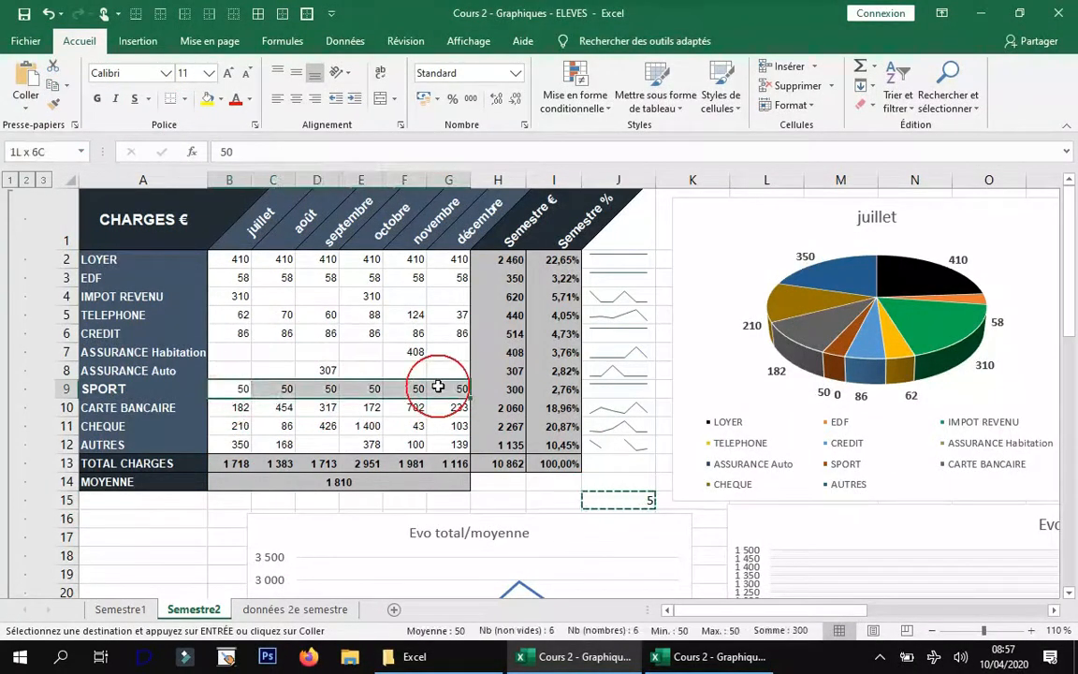
pyautogui.click(27, 103)
pyautogui.click(74, 283)
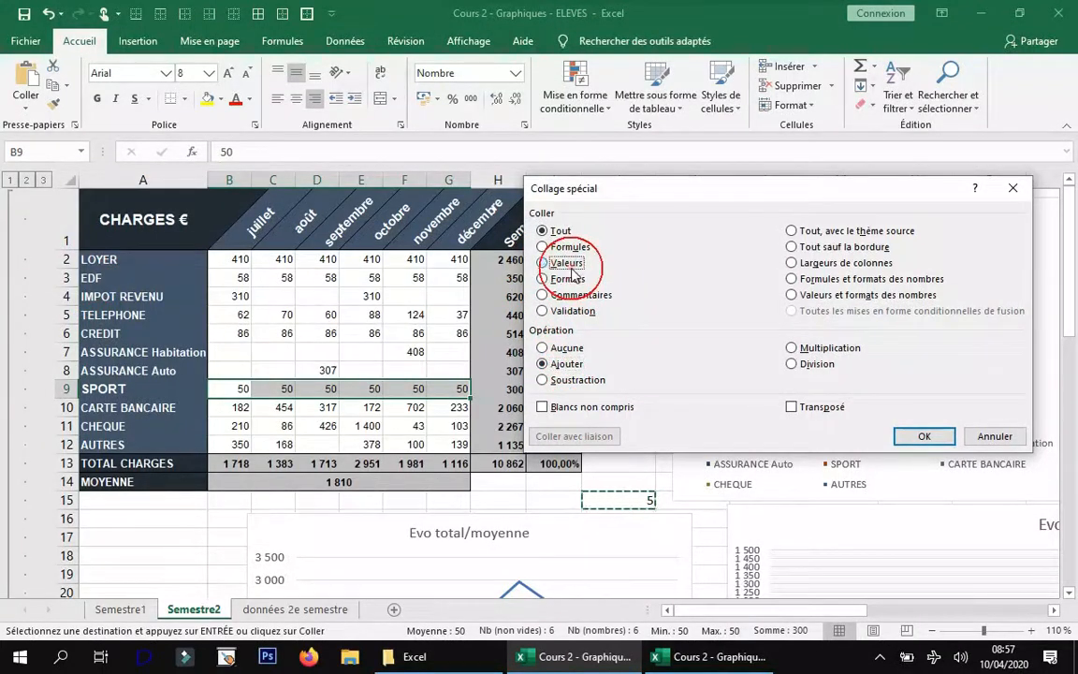
pyautogui.click(913, 436)
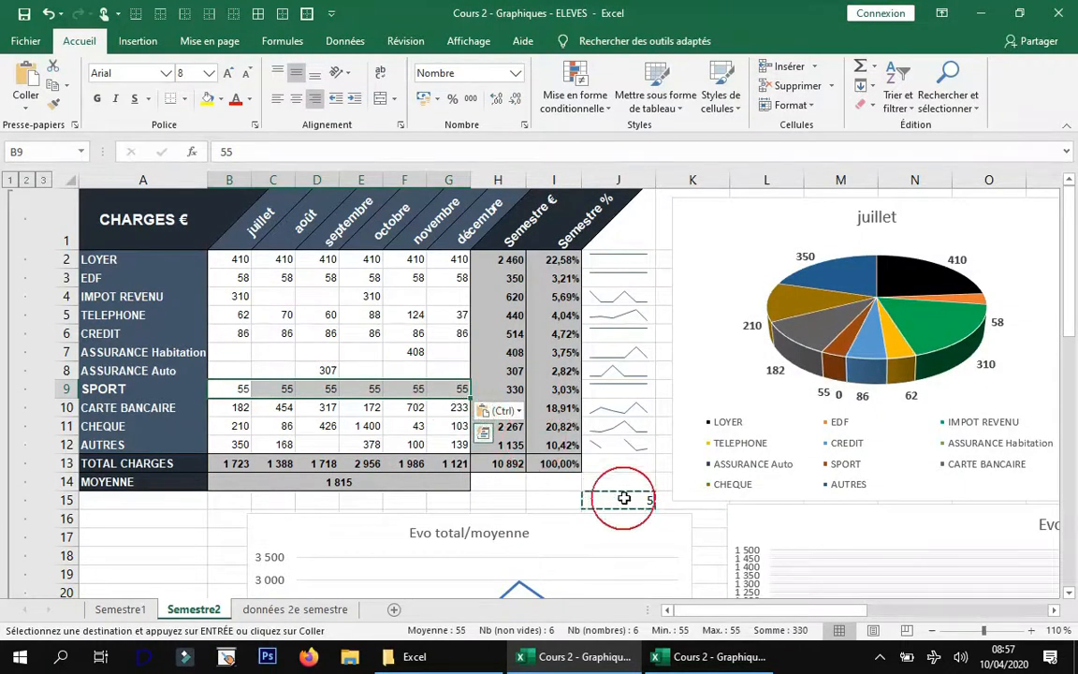
# Step: Check the TELEPHONE change on données 2e semestre, and subtract Semestre2's J15 value from B5:G5 using Paste Special with Valeurs and Soustraction
pyautogui.click(292, 609)
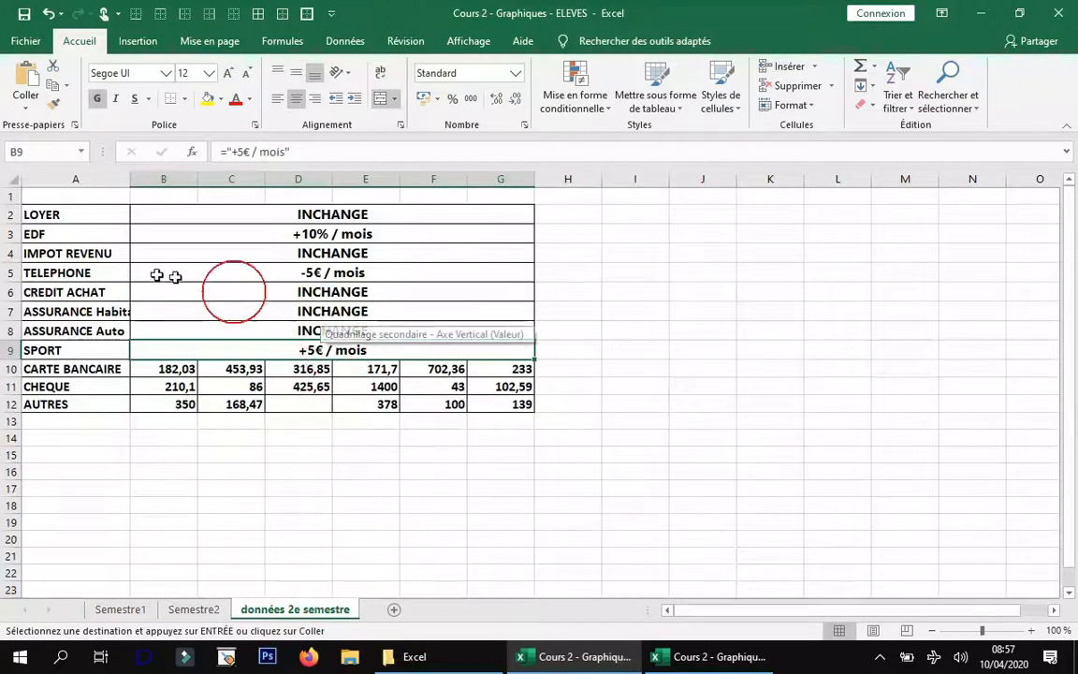
pyautogui.click(207, 609)
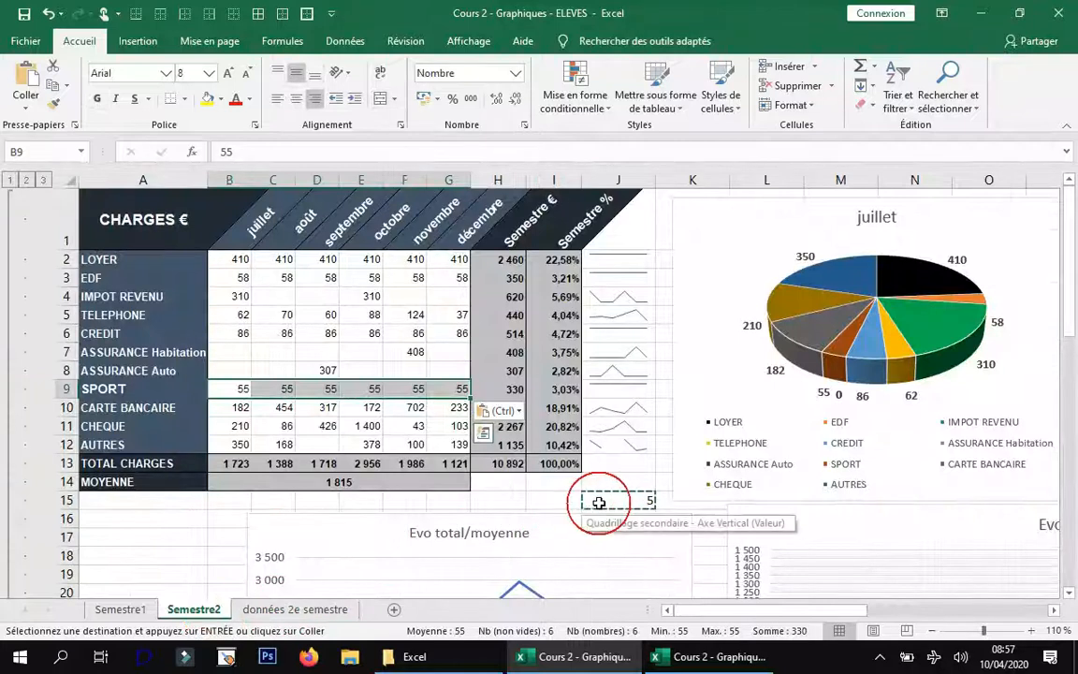
pyautogui.rightClick(604, 502)
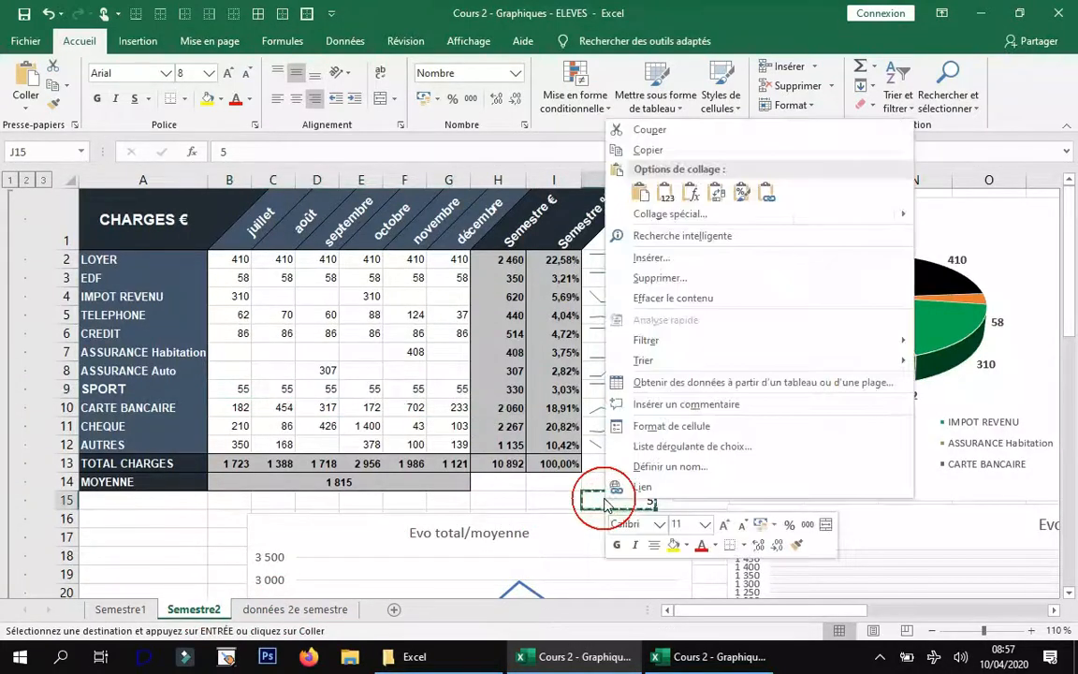
pyautogui.click(659, 149)
pyautogui.moveTo(239, 320); pyautogui.dragTo(445, 314)
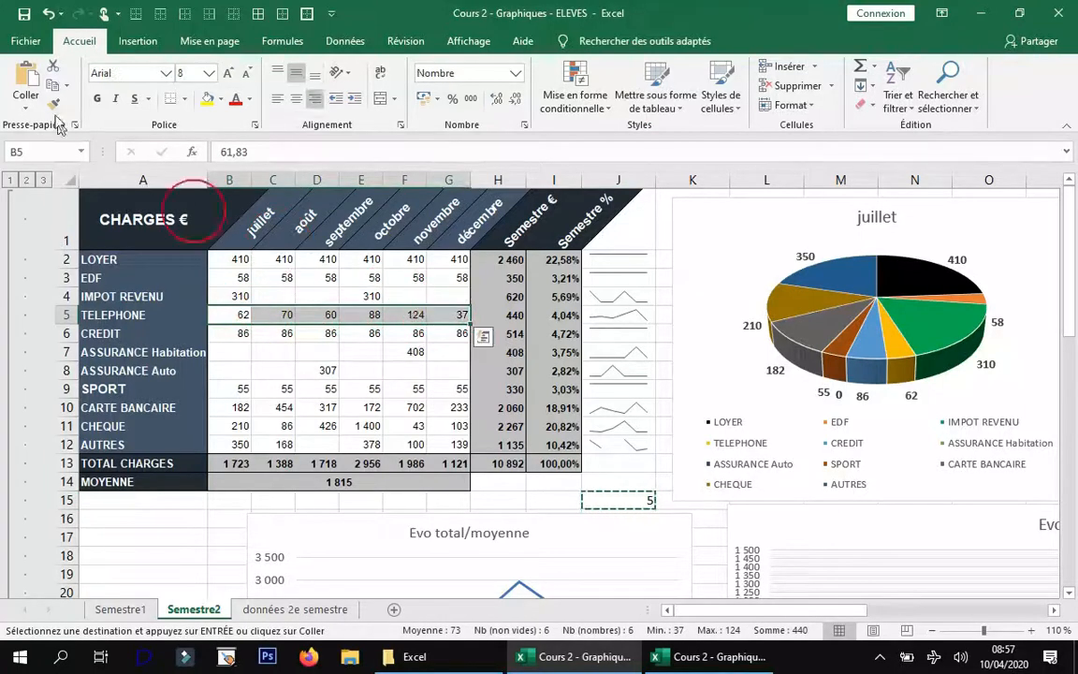
pyautogui.click(21, 98)
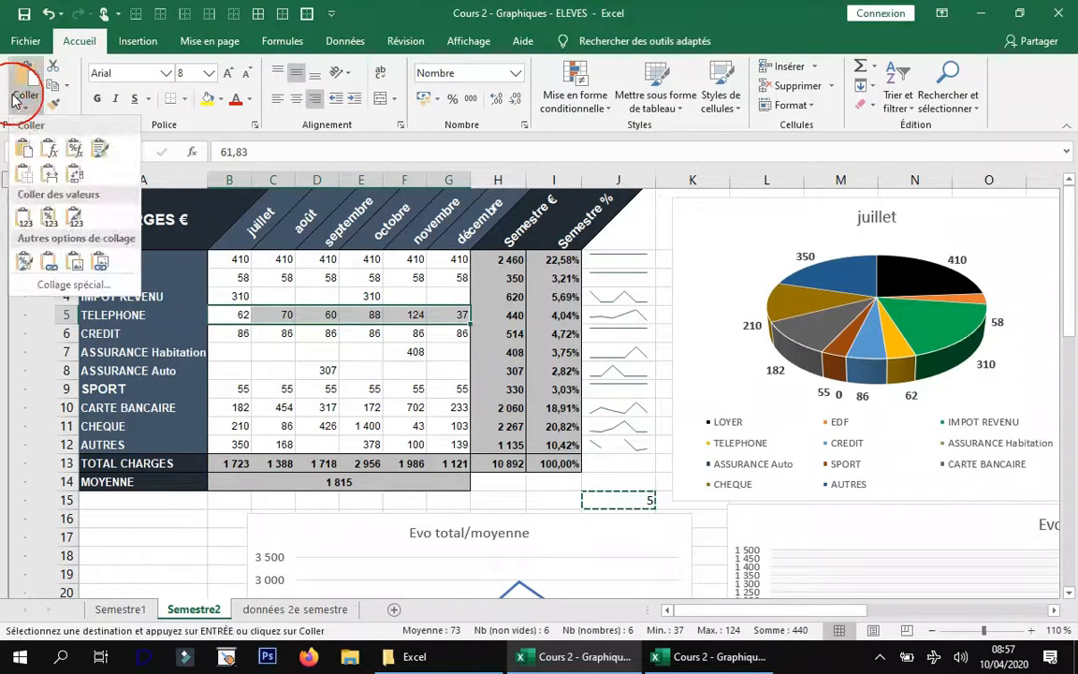
pyautogui.click(73, 284)
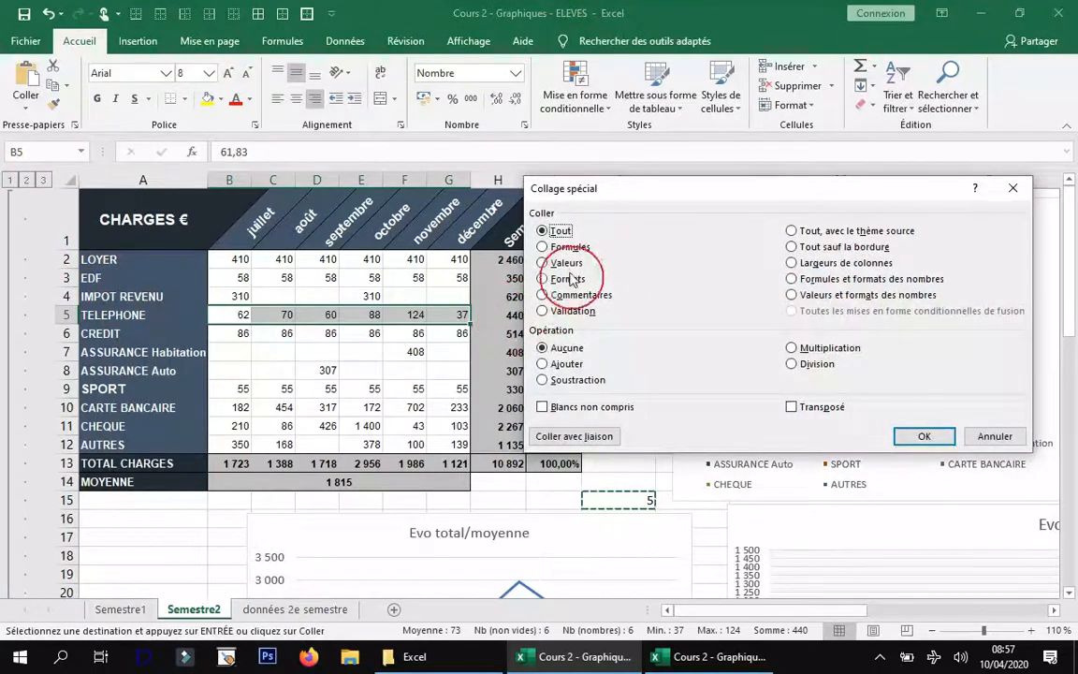
pyautogui.click(567, 381)
pyautogui.click(552, 263)
pyautogui.click(920, 437)
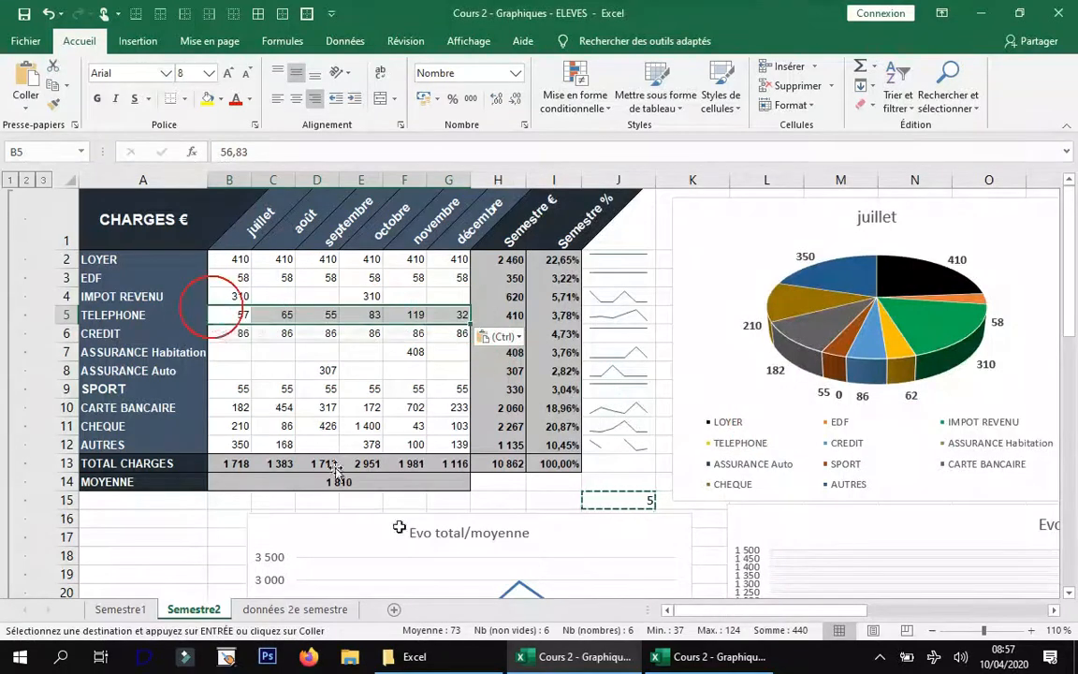
# Step: Check the EDF change on the données 2e semestre sheet and return to Semestre2
pyautogui.click(295, 609)
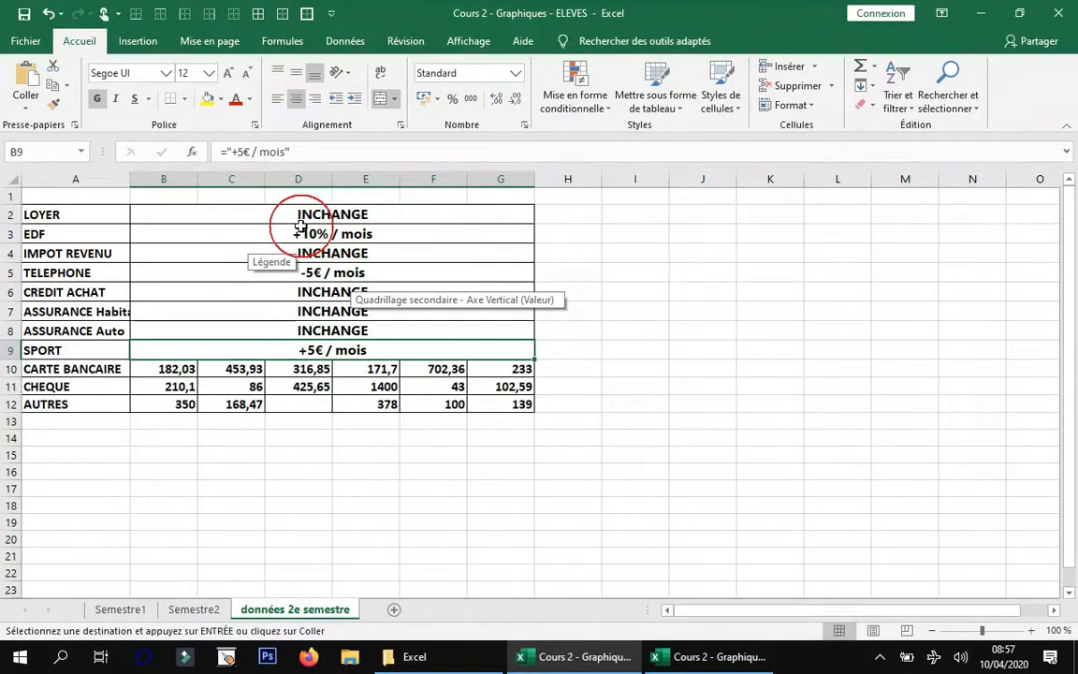
pyautogui.click(337, 233)
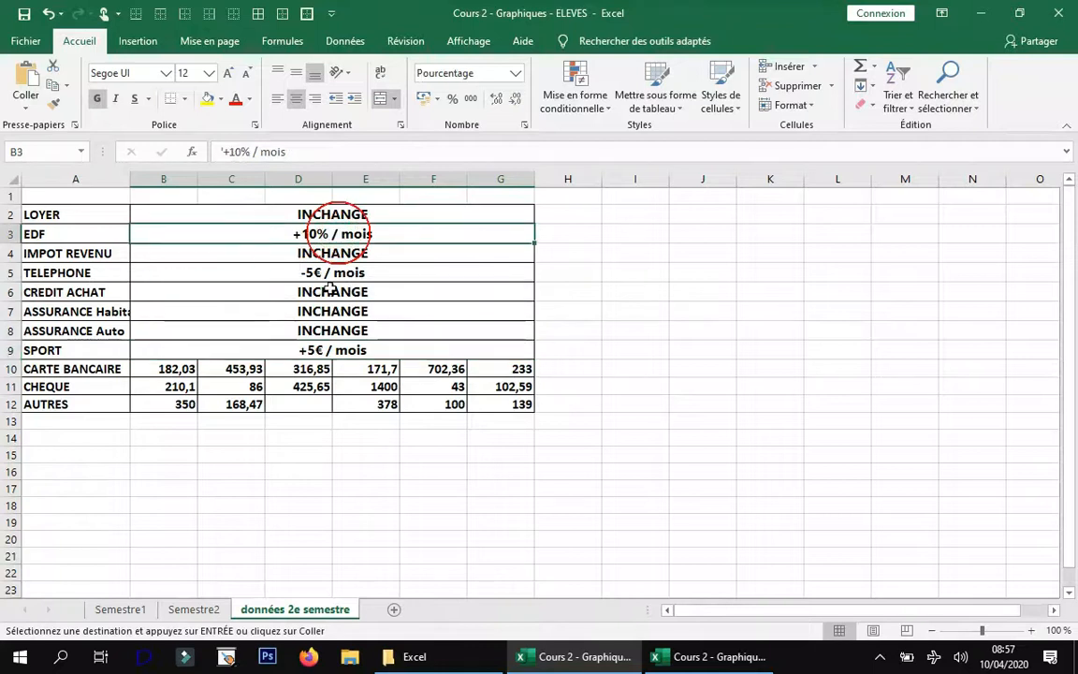
pyautogui.click(190, 610)
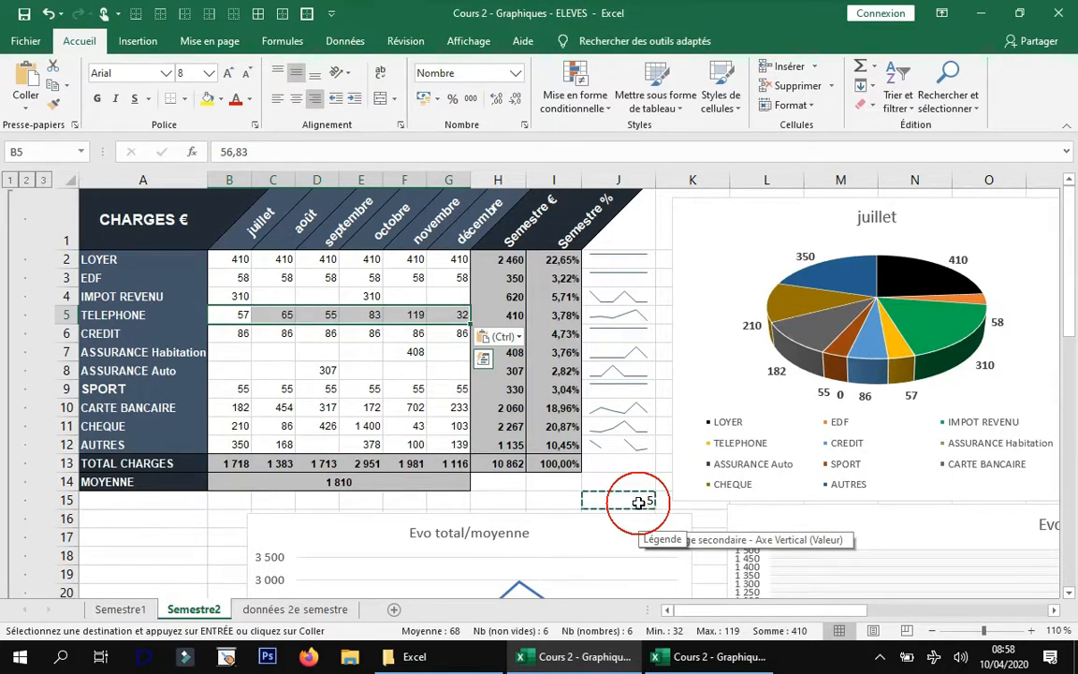
pyautogui.write('11')
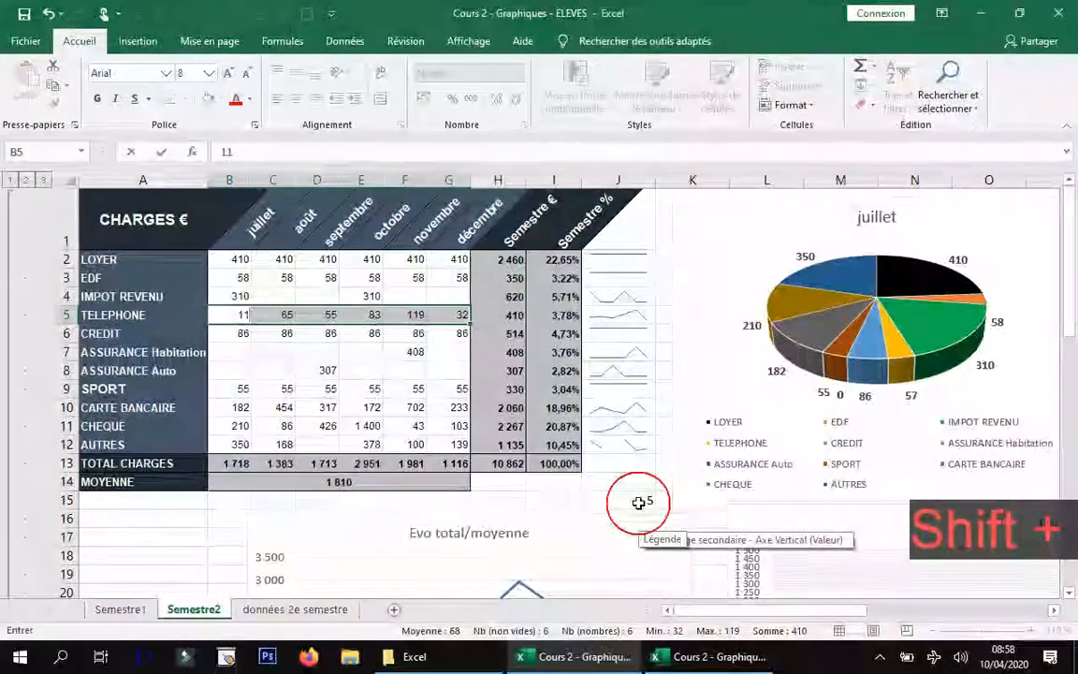
pyautogui.click(636, 502)
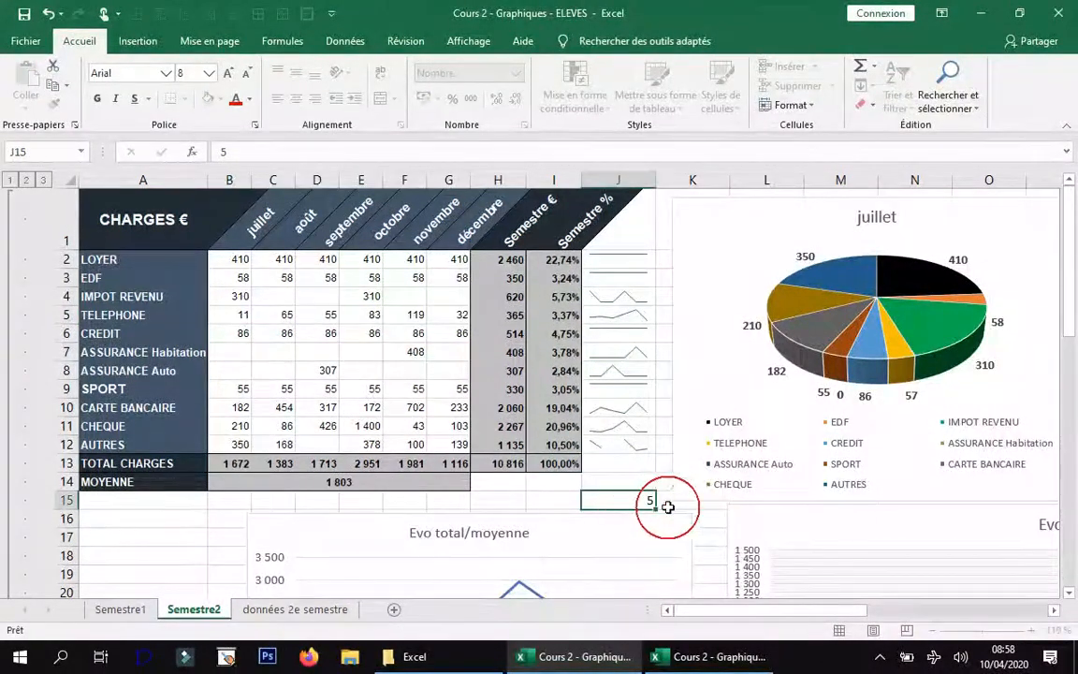
pyautogui.hotkey('ctrl', 'z')
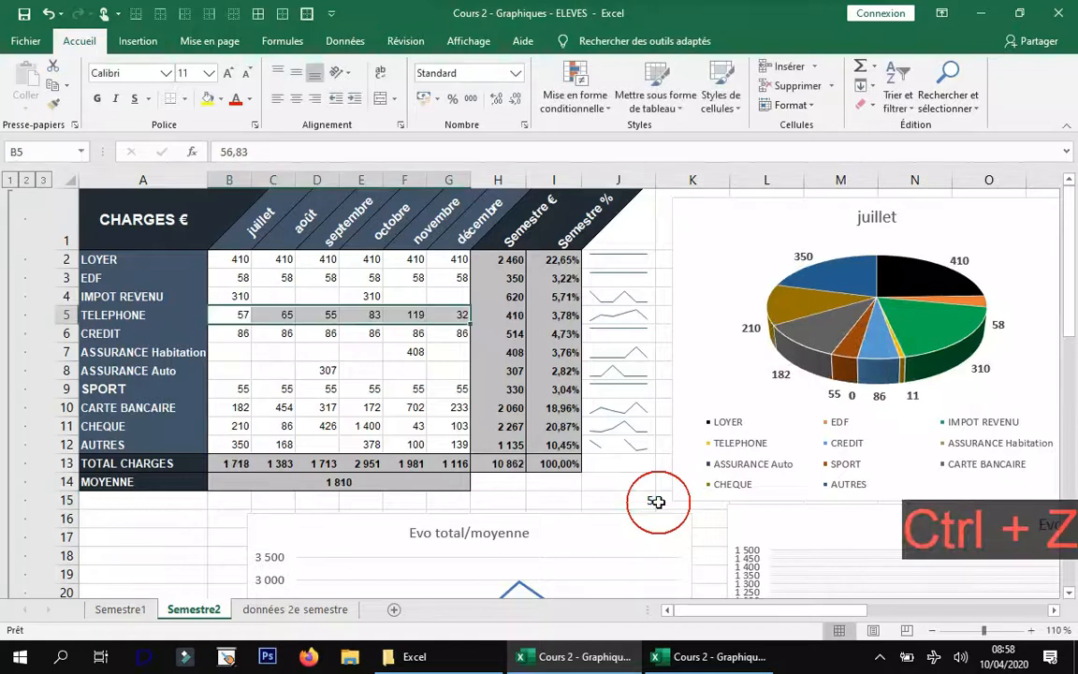
# Step: Enter the EDF multiplier as 110% in cell J15 and its decimal equivalent 1,1 in J14
pyautogui.click(645, 497)
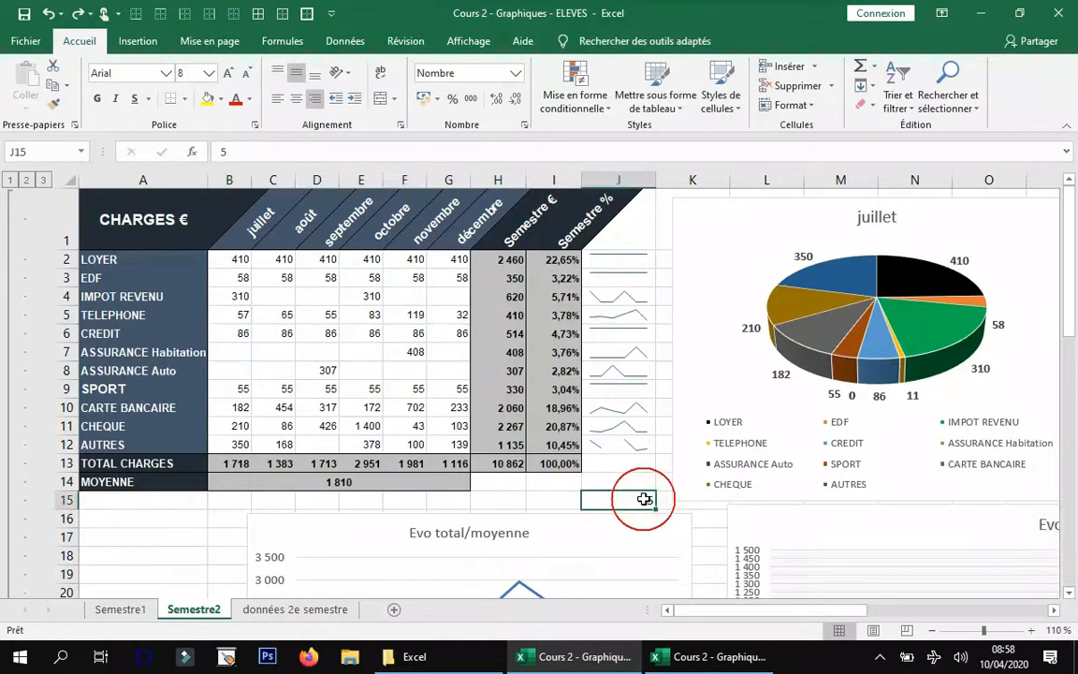
pyautogui.write('11')
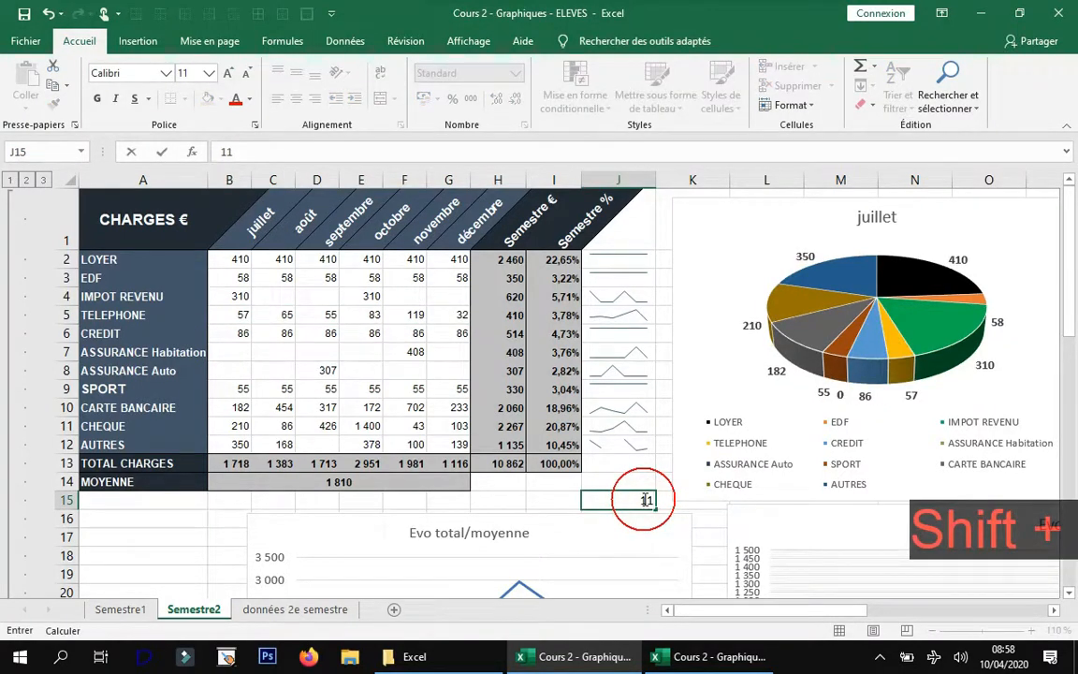
pyautogui.write('0%')
pyautogui.press('Return')
pyautogui.click(627, 479)
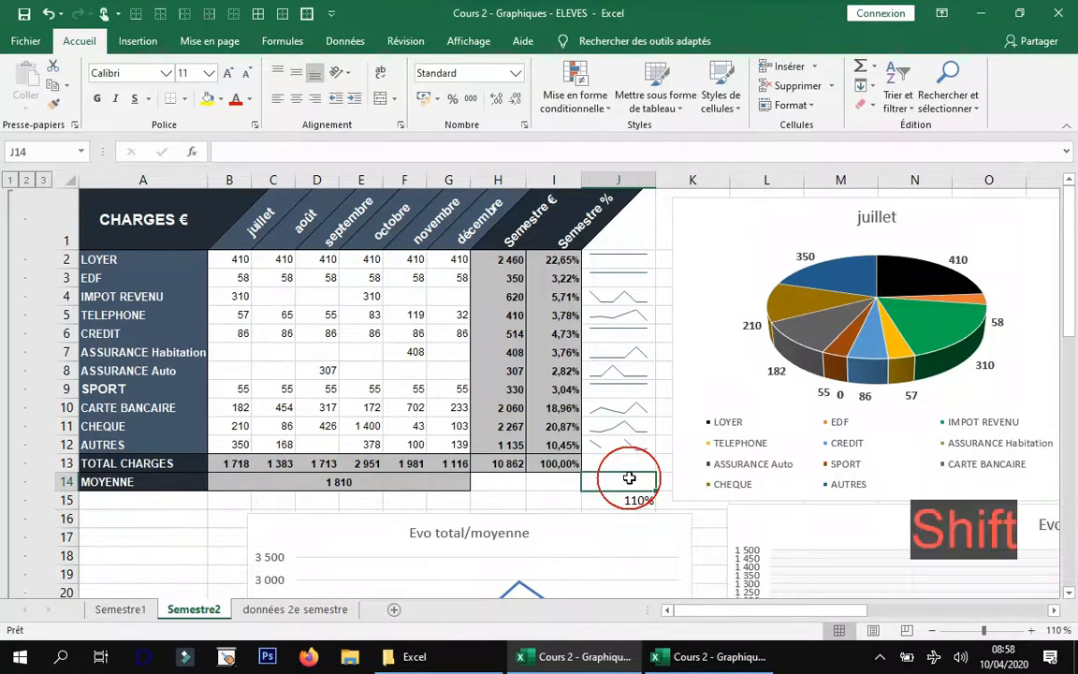
pyautogui.write('1,1')
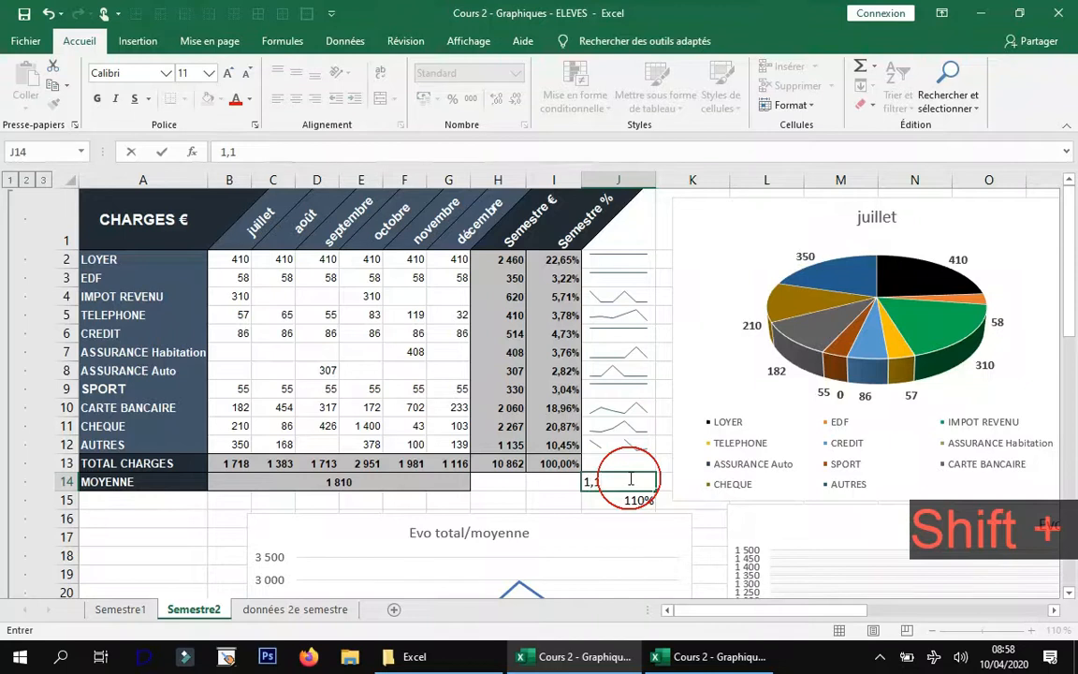
pyautogui.press('Return')
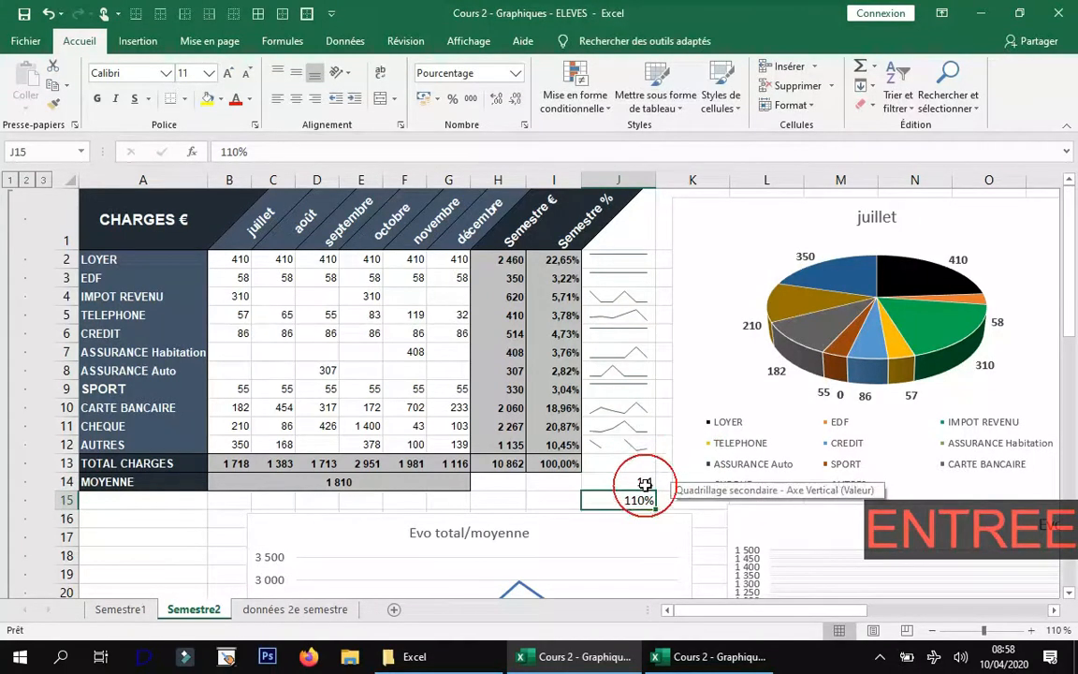
pyautogui.click(641, 481)
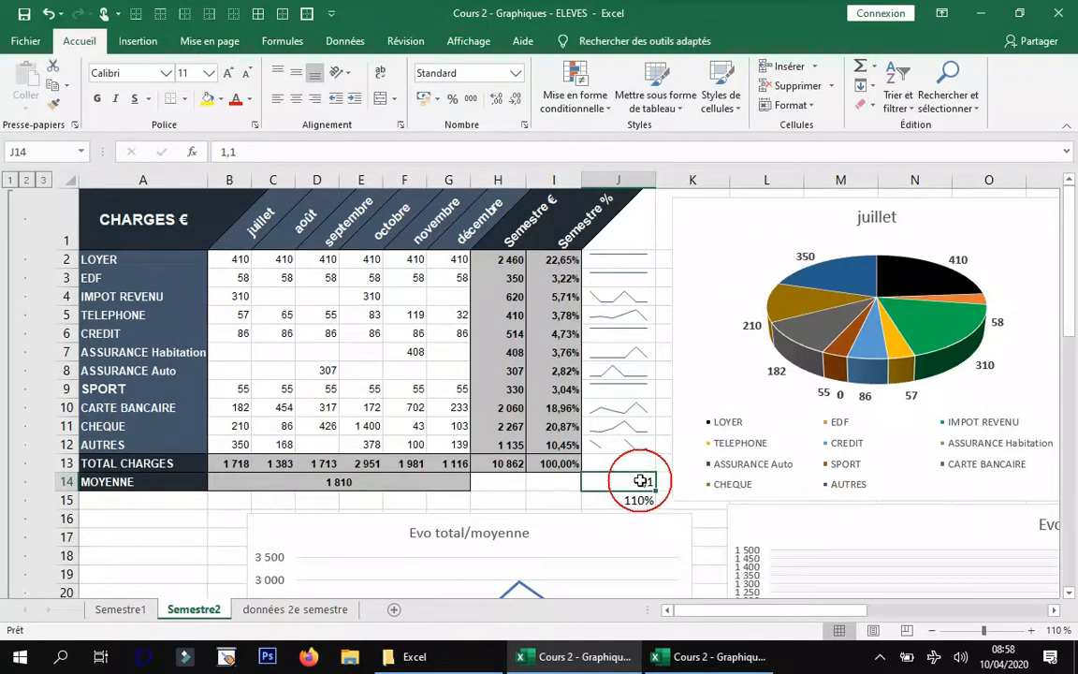
# Step: Multiply the EDF amounts in B3:G3 by J15 using Paste Special with Valeurs and Multiplication, and clear the helper cells J14:J15
pyautogui.click(636, 498)
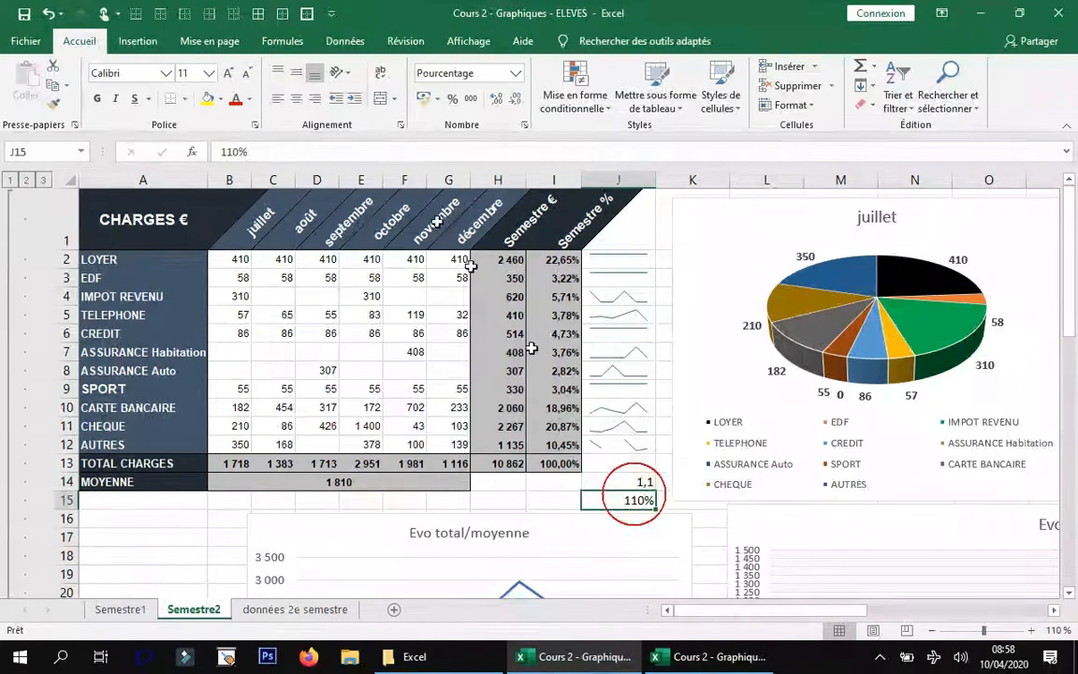
pyautogui.click(56, 86)
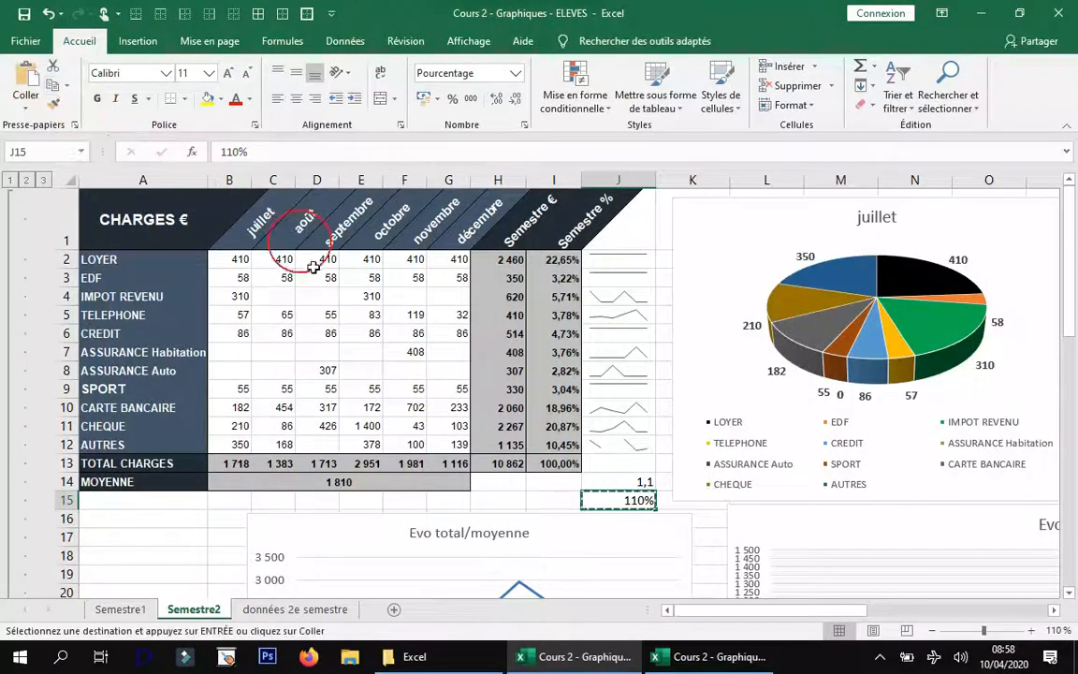
pyautogui.moveTo(233, 273); pyautogui.dragTo(453, 276)
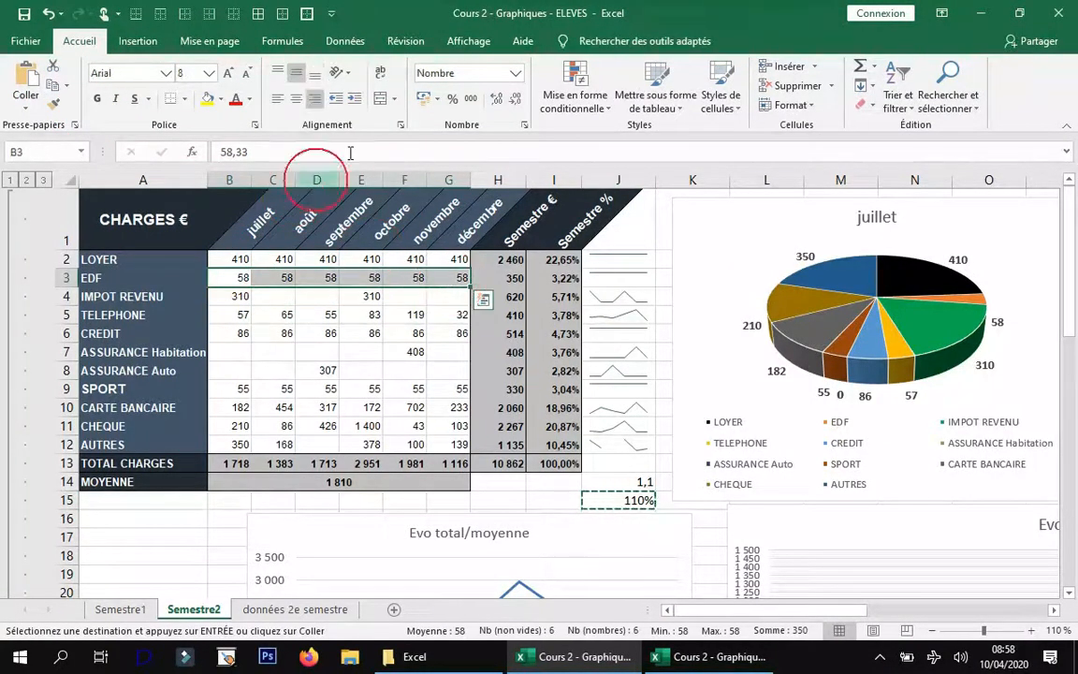
pyautogui.click(27, 104)
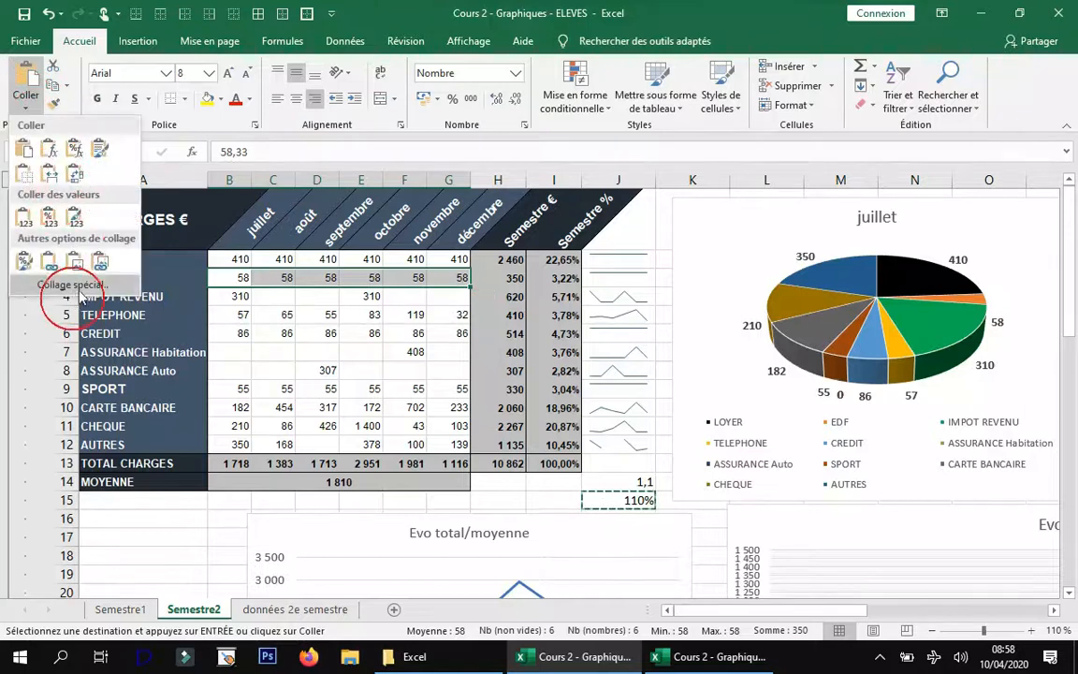
pyautogui.click(80, 292)
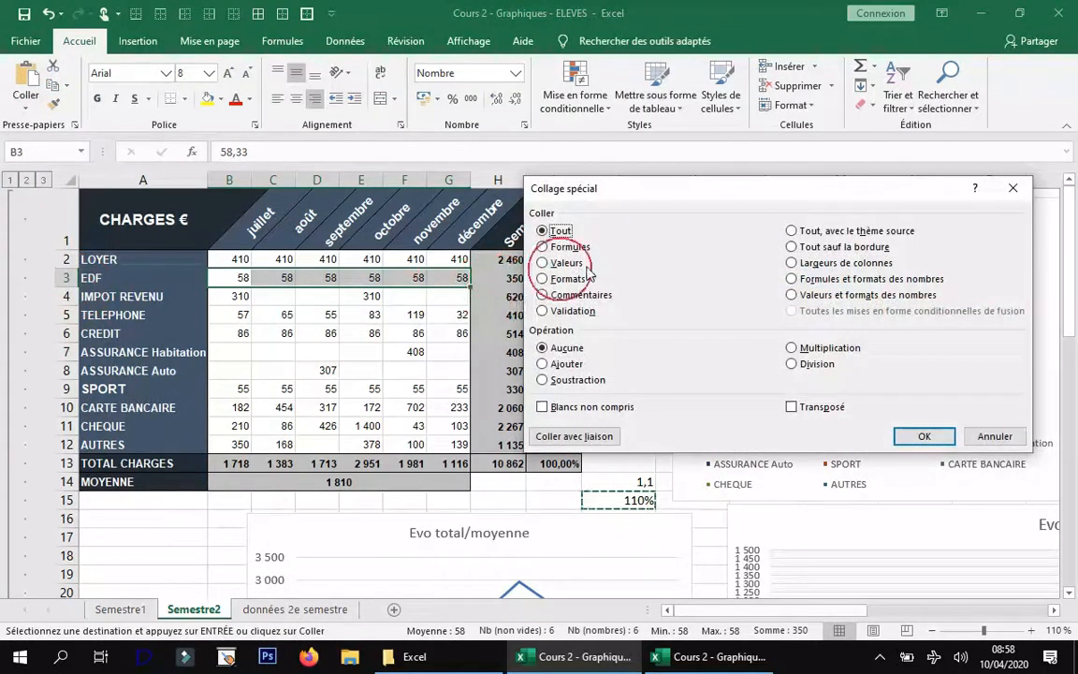
pyautogui.click(792, 347)
pyautogui.click(552, 264)
pyautogui.click(923, 436)
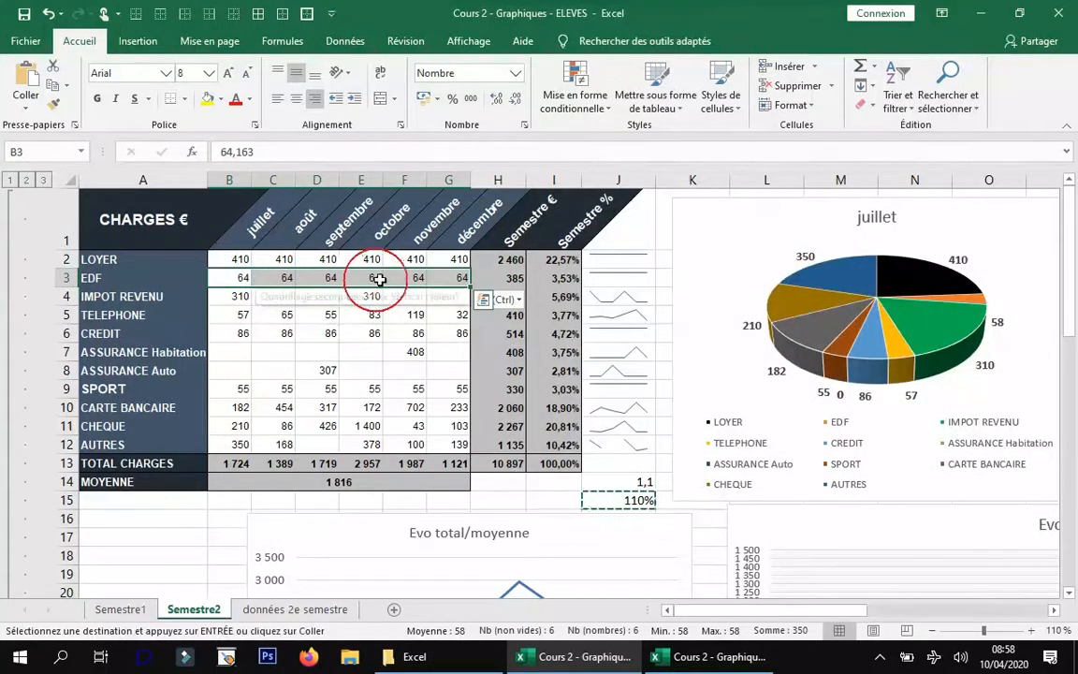
pyautogui.moveTo(641, 484); pyautogui.dragTo(646, 500)
pyautogui.press('Delete')
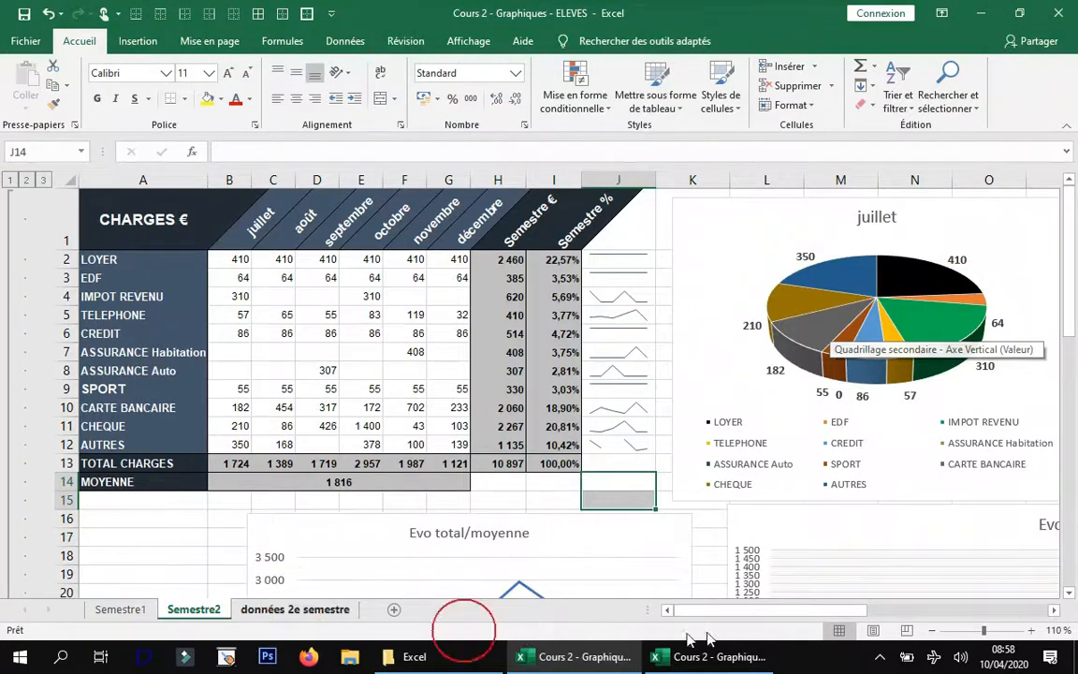
# Step: Nudge the juillet pie chart slightly and shift the mars pie chart over the chart stacked behind it
pyautogui.moveTo(723, 613); pyautogui.dragTo(840, 613)
pyautogui.click(576, 212)
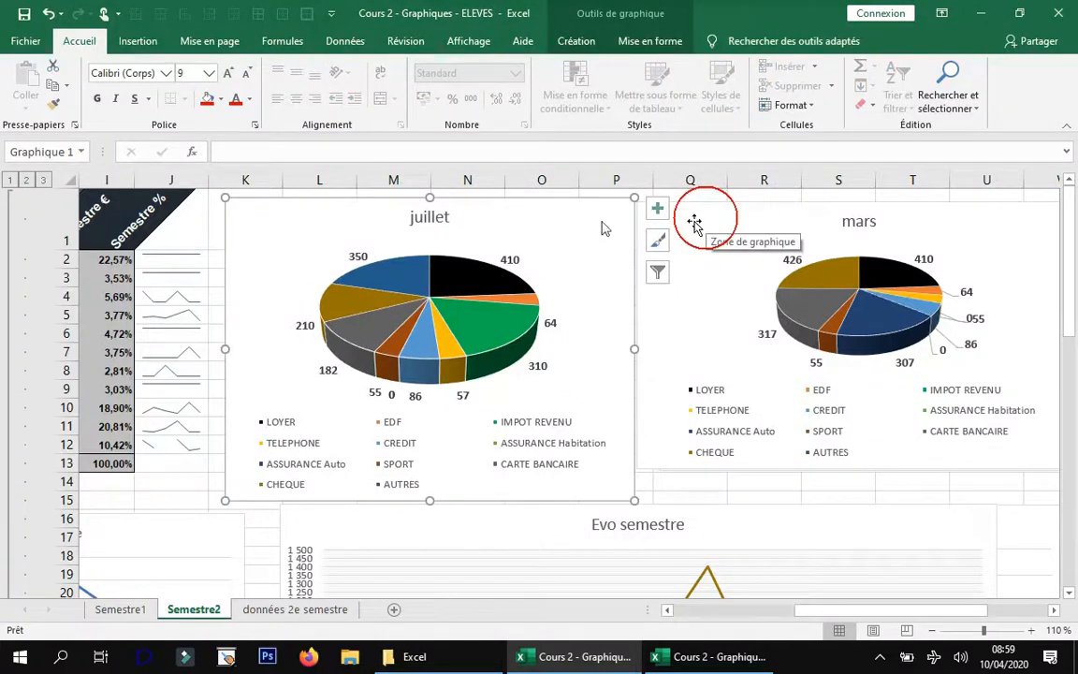
pyautogui.moveTo(534, 211)
pyautogui.mouseDown()
pyautogui.moveTo(536, 299)
pyautogui.moveTo(526, 209)
pyautogui.mouseUp()
pyautogui.click(752, 220)
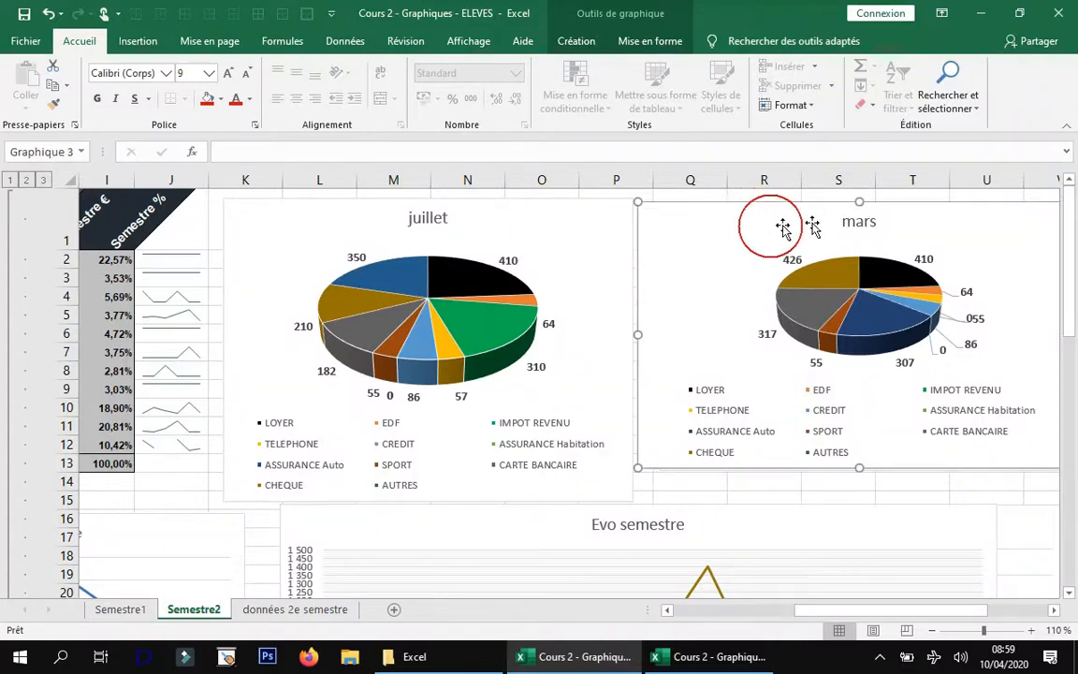
pyautogui.moveTo(879, 612); pyautogui.dragTo(953, 614)
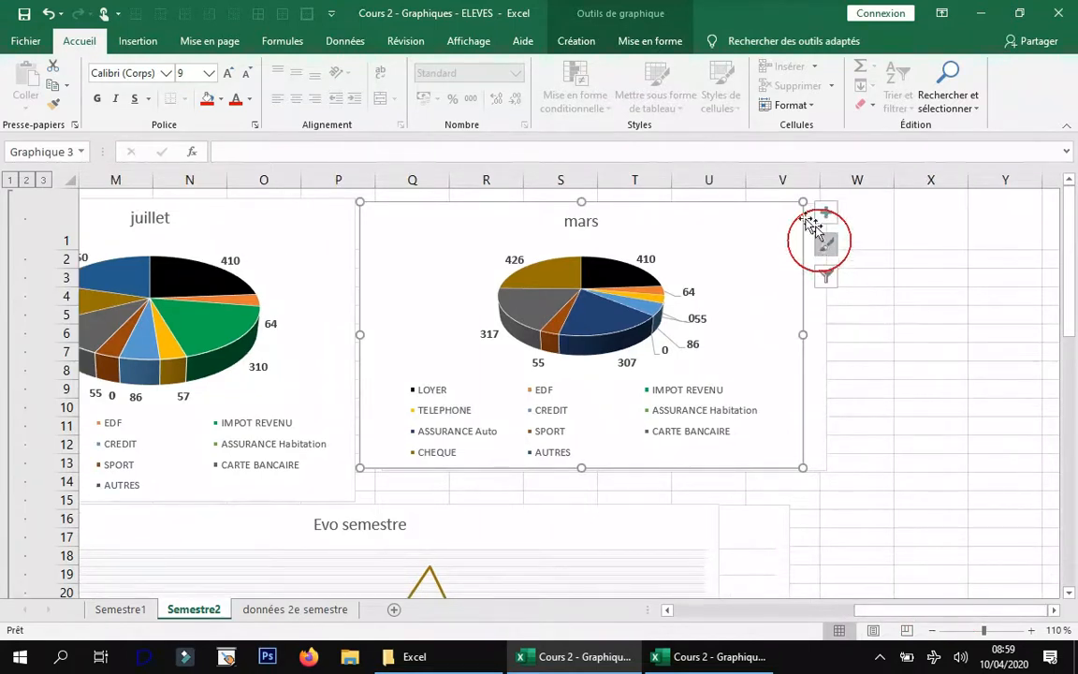
pyautogui.moveTo(801, 243); pyautogui.dragTo(791, 210)
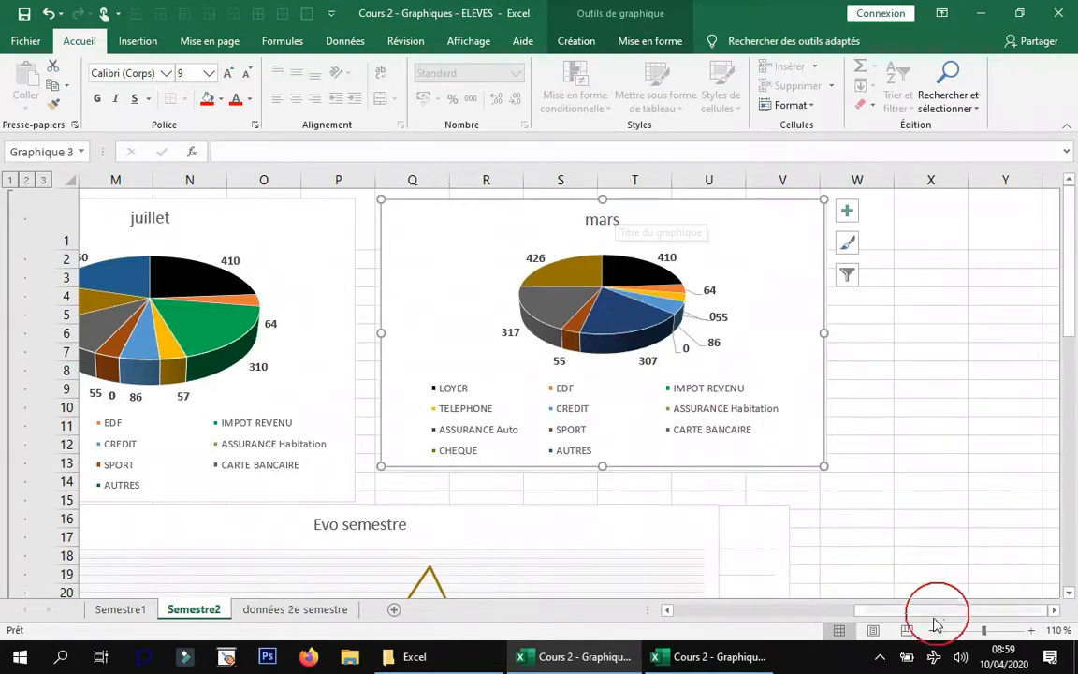
# Step: Examine the Evo total/moyenne and Evo semestre charts on Semestre2 and return to the charges table
pyautogui.moveTo(943, 615); pyautogui.dragTo(646, 596)
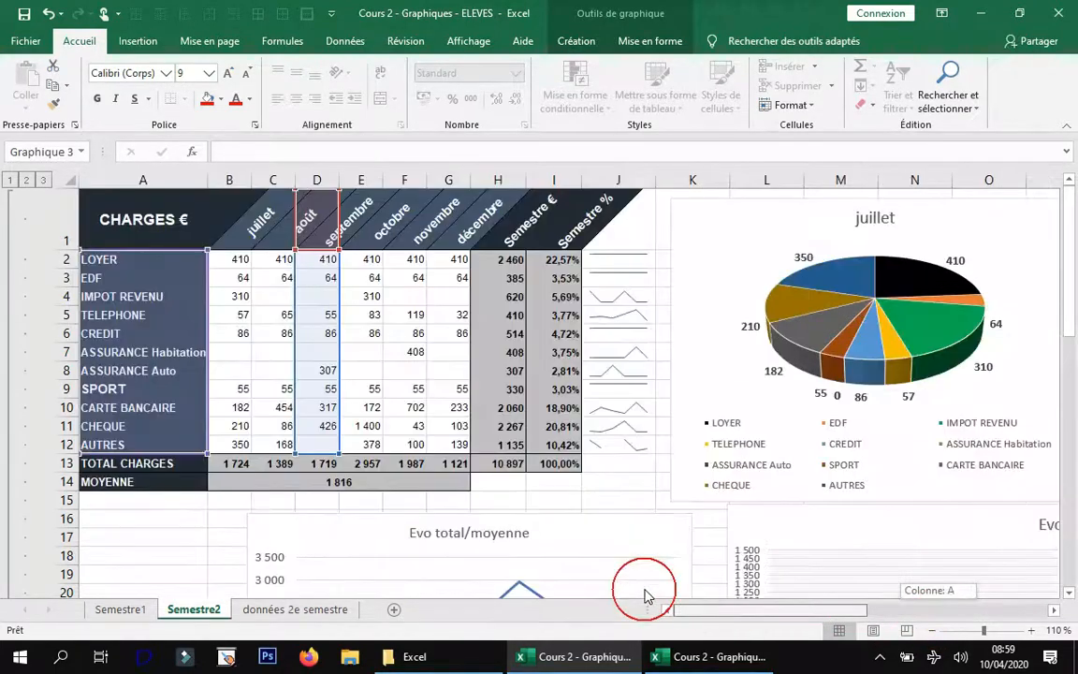
pyautogui.scroll(-3, 517, 458)
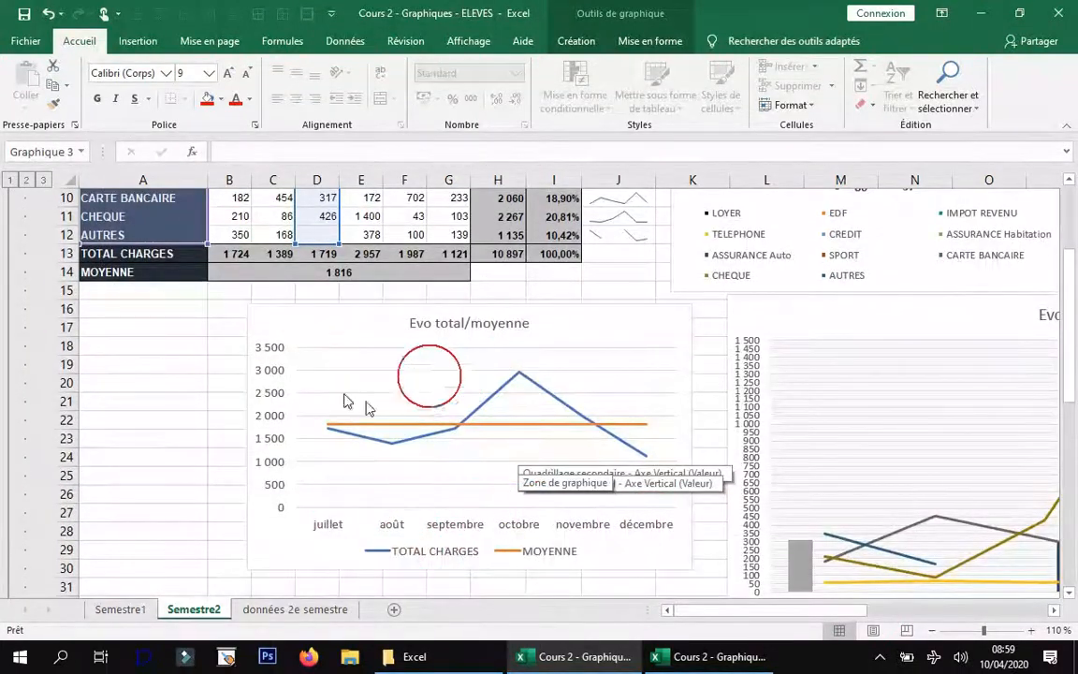
pyautogui.moveTo(715, 619); pyautogui.dragTo(810, 614)
pyautogui.scroll(-2, 782, 472)
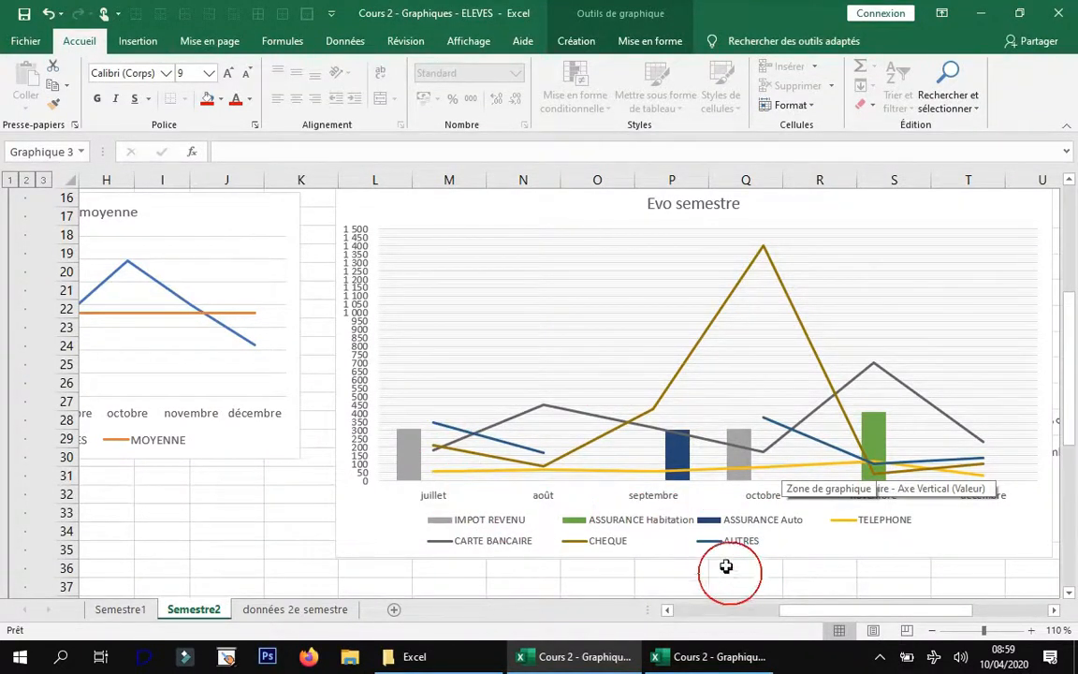
pyautogui.scroll(-3, 613, 543)
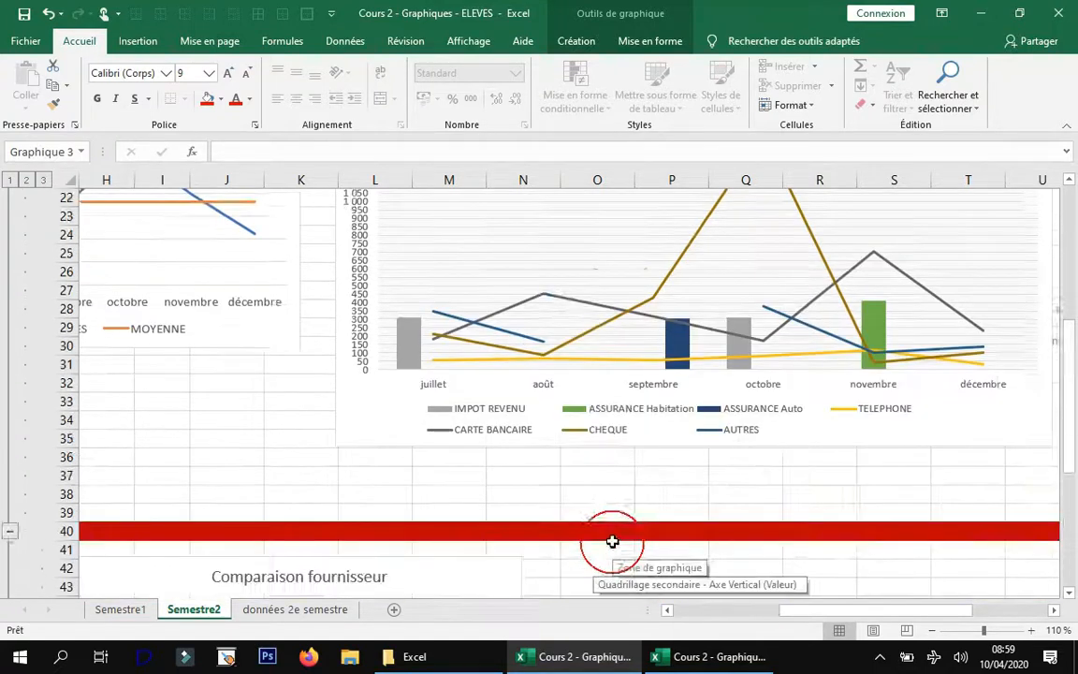
pyautogui.moveTo(817, 613); pyautogui.dragTo(563, 603)
pyautogui.scroll(4, 594, 402)
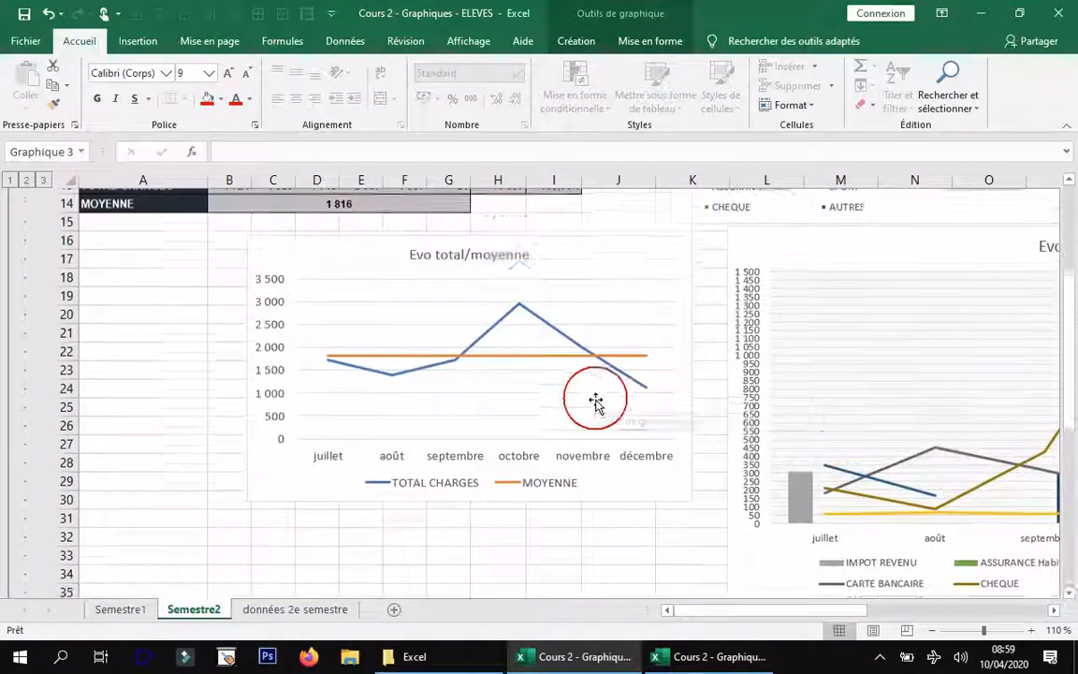
pyautogui.scroll(5, 595, 401)
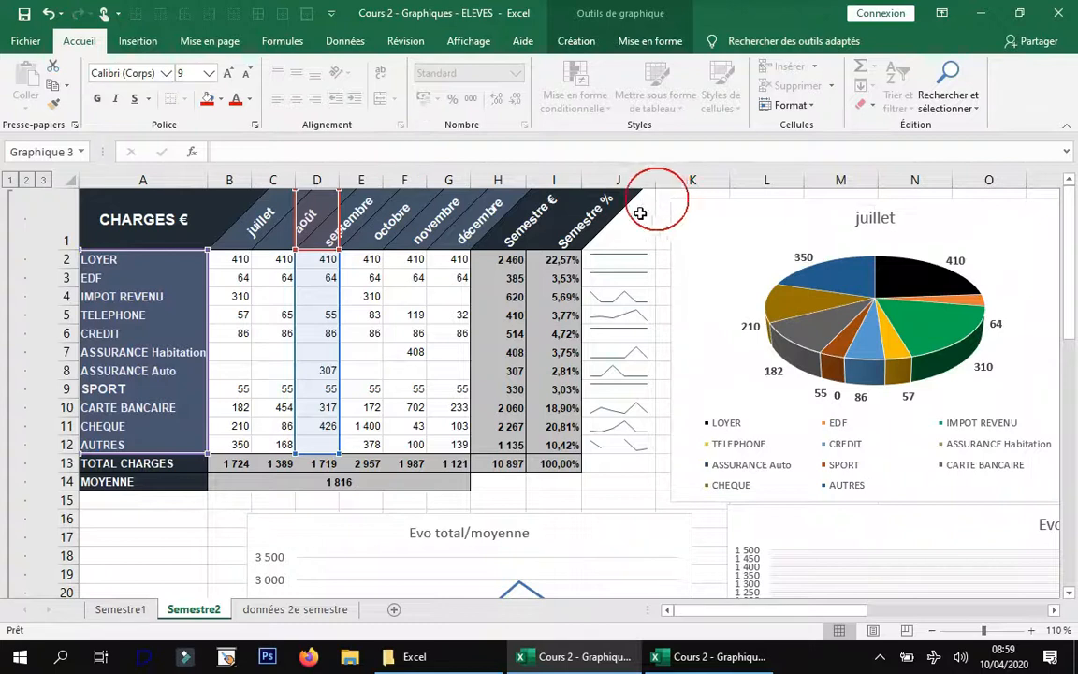
pyautogui.click(545, 495)
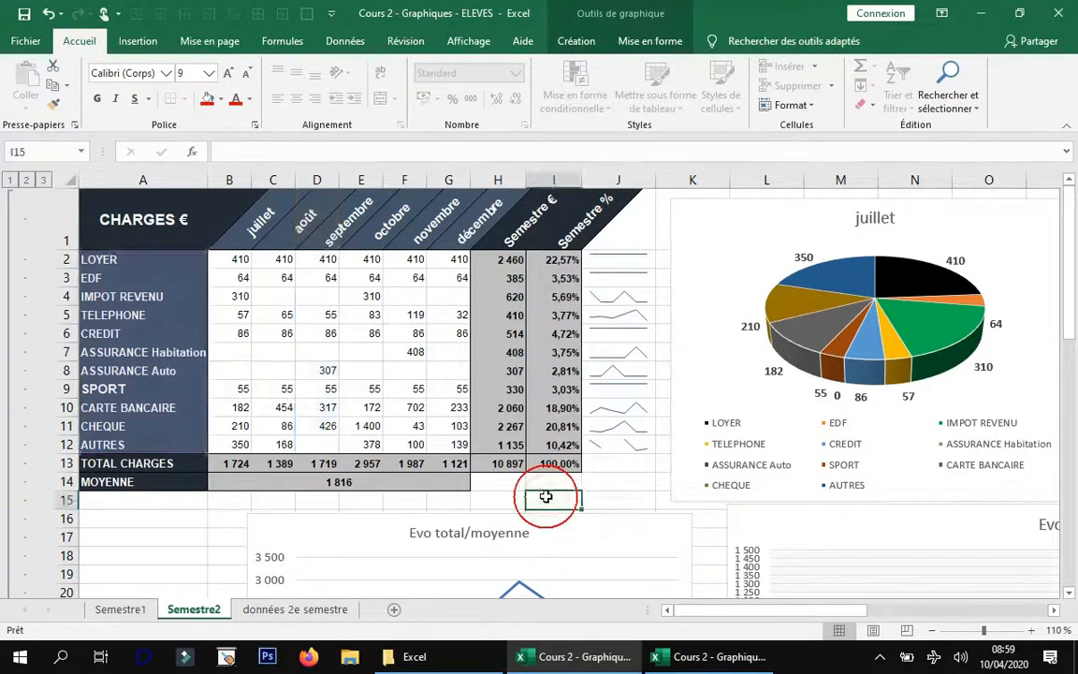